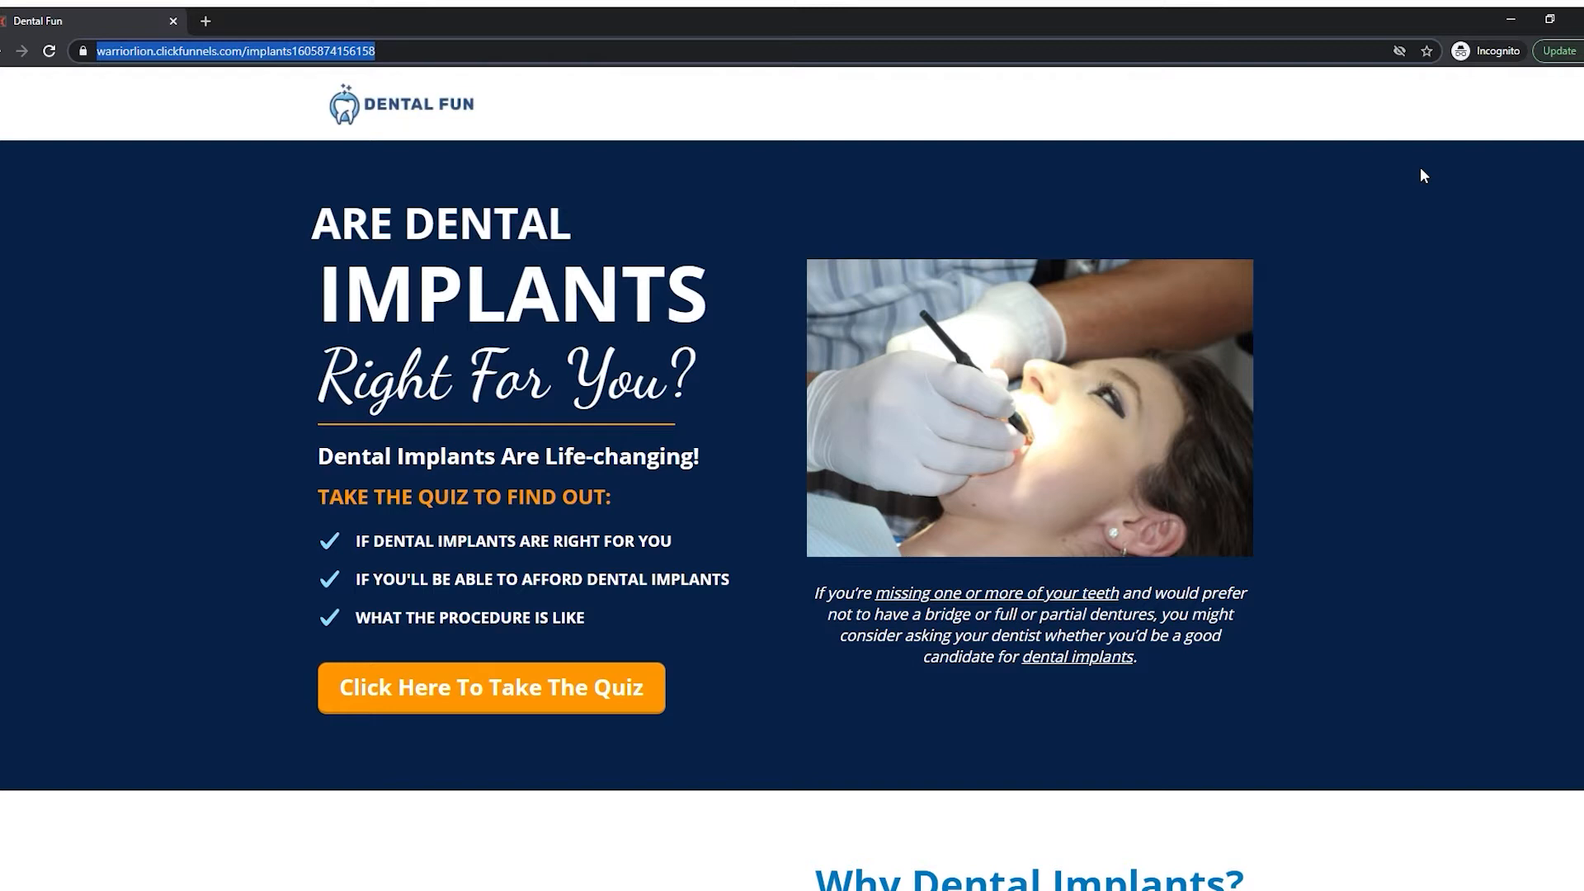
Step: Examine the example dental implants landing page, from the headline through the benefits text to the closing call to action
click(1456, 269)
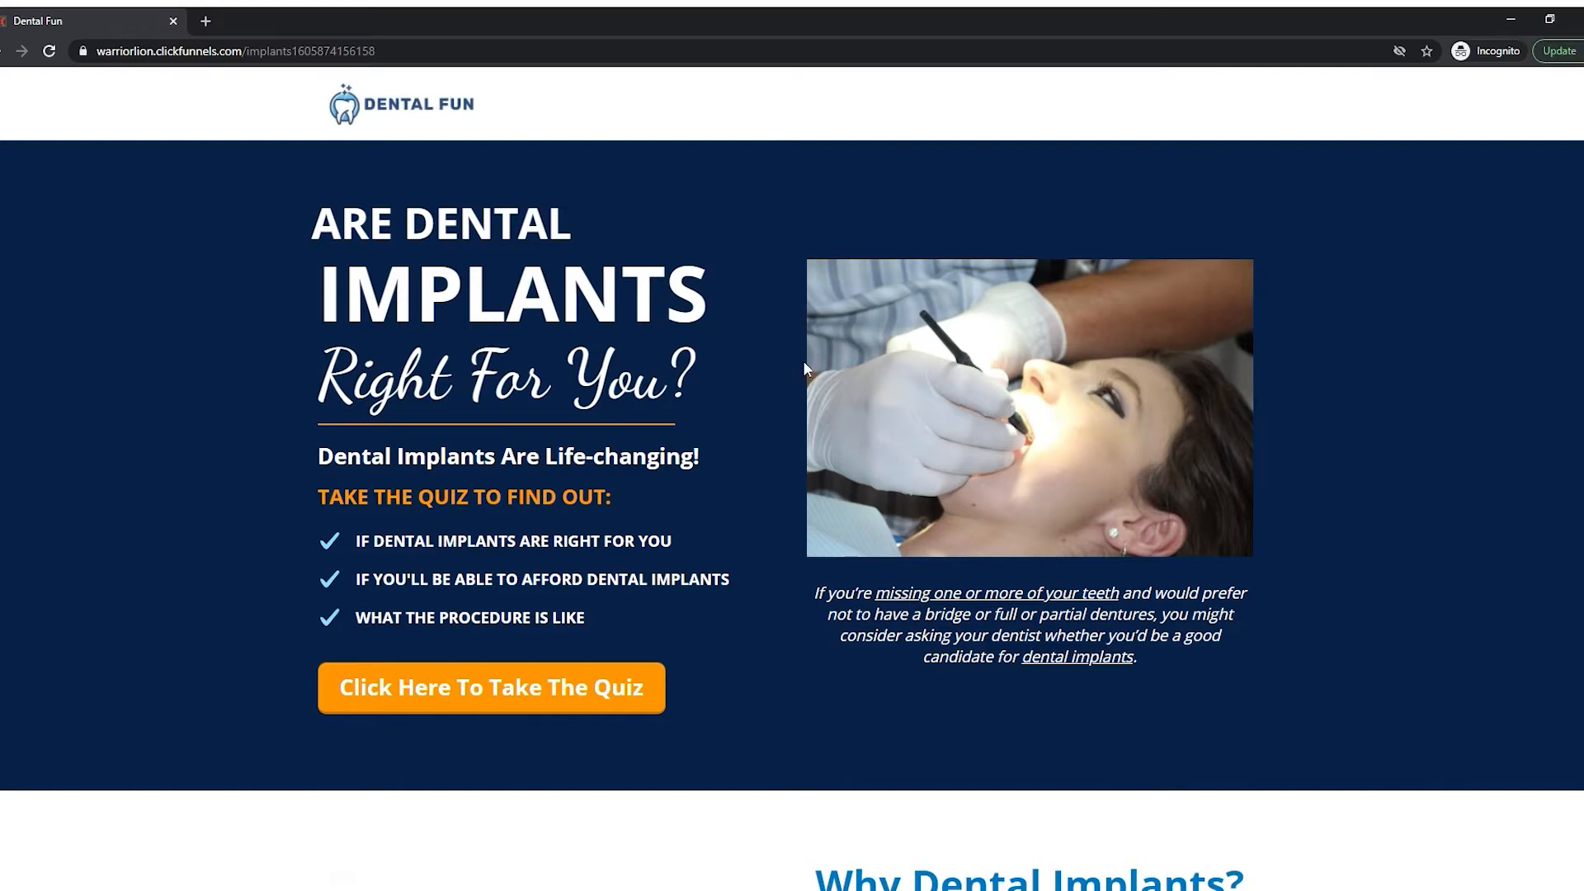
scroll(747, 389, down, 5)
scroll(745, 390, down, 4)
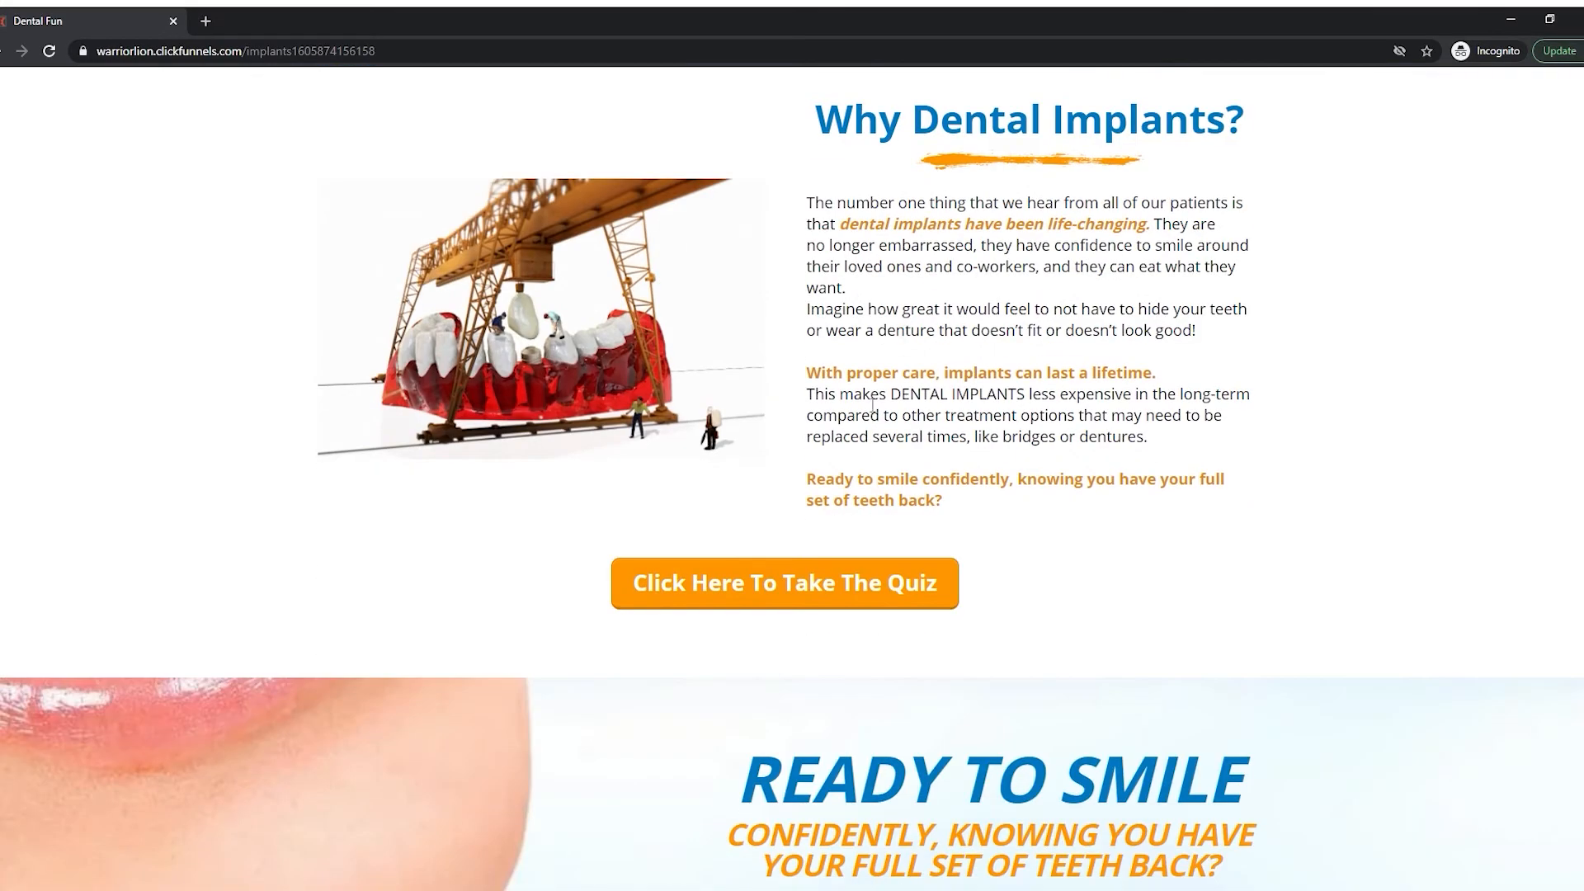
scroll(781, 396, up, 3)
scroll(1274, 474, down, 6)
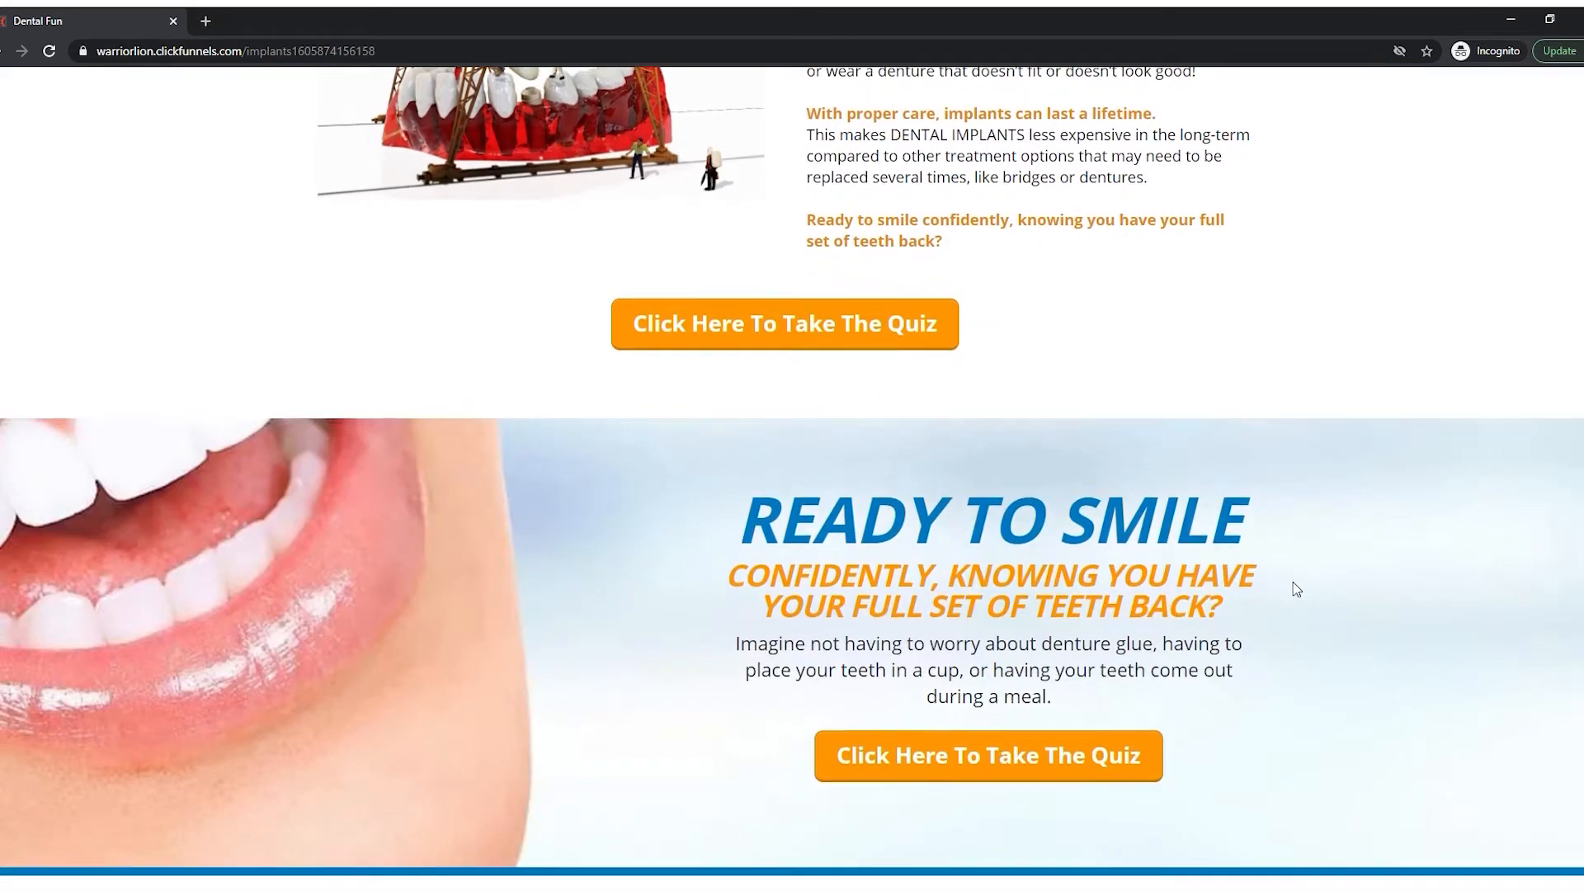
scroll(1293, 589, down, 1)
scroll(1208, 458, up, 15)
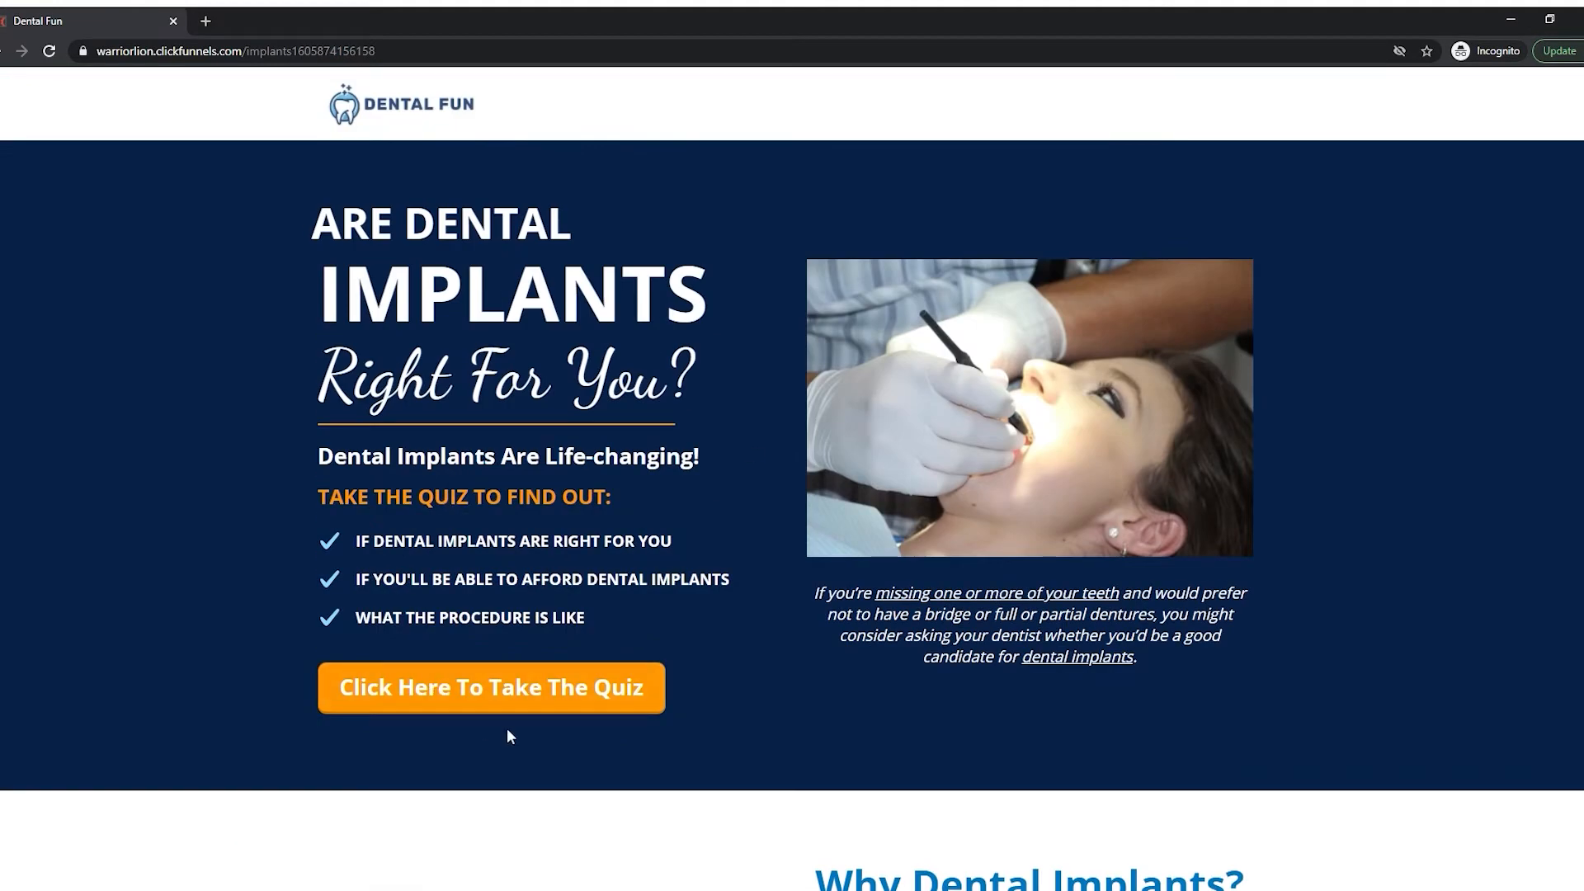
Step: Take the dental implants quiz choosing the first answer to every question, and request the free consult from the results page
click(559, 707)
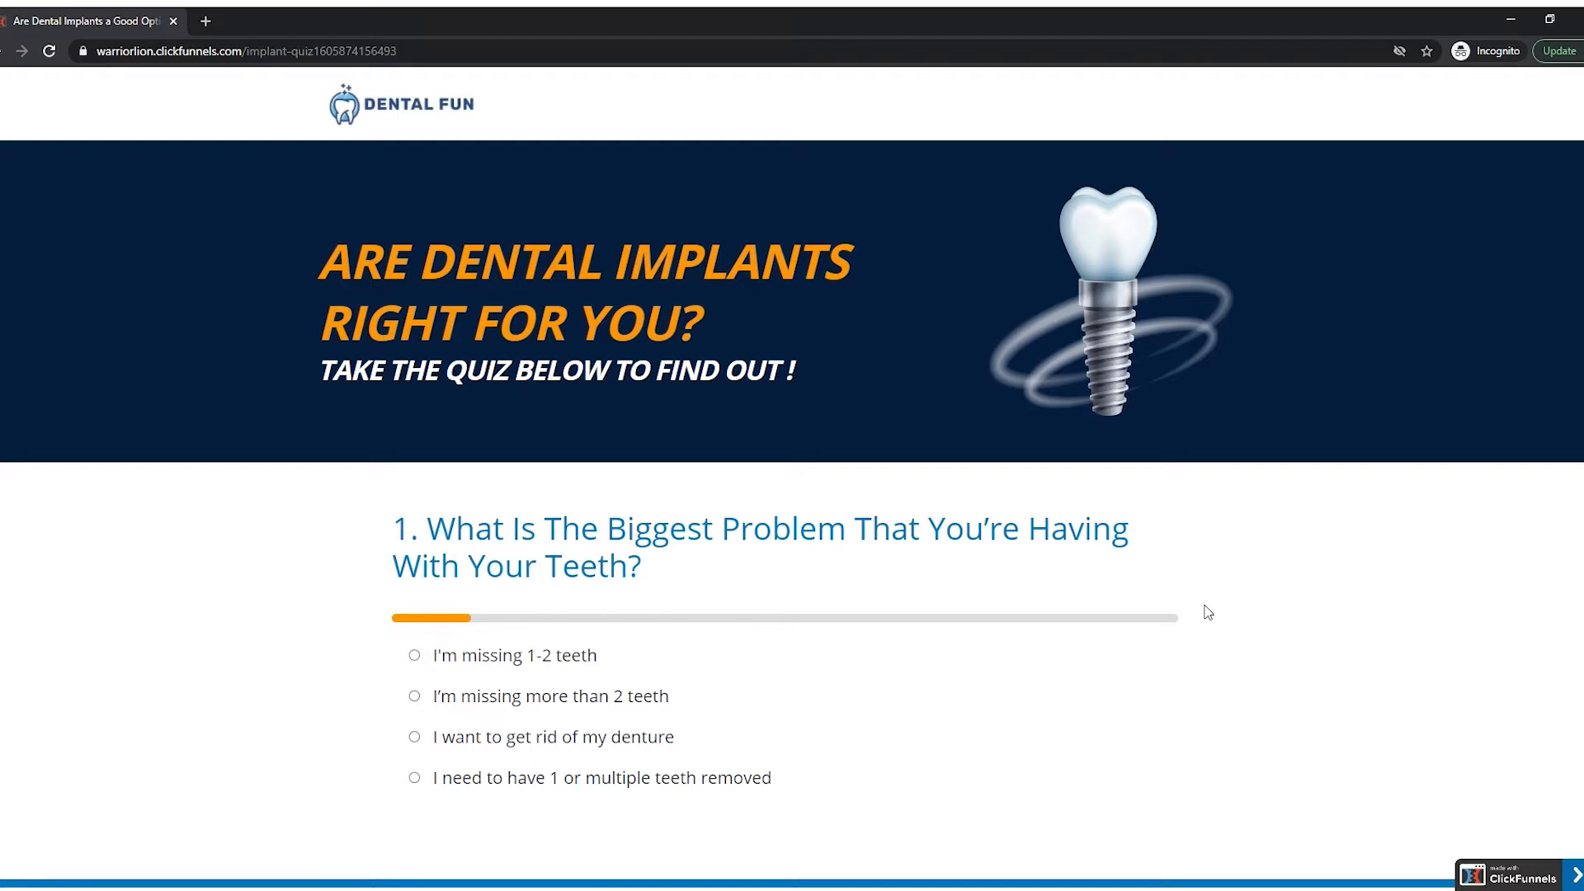
click(532, 660)
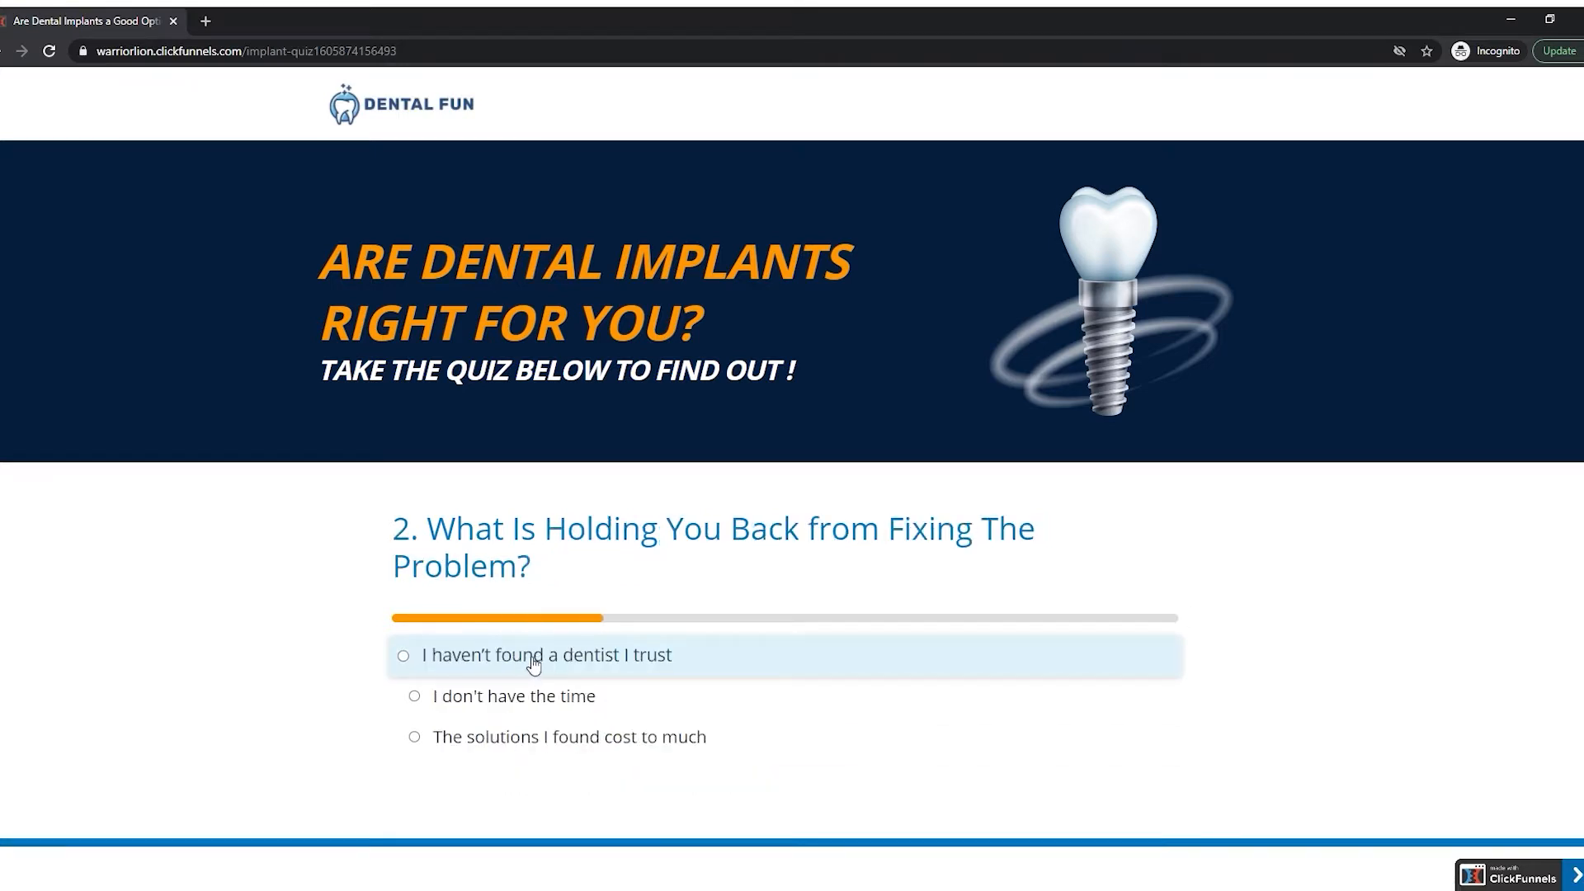
click(532, 660)
click(532, 660)
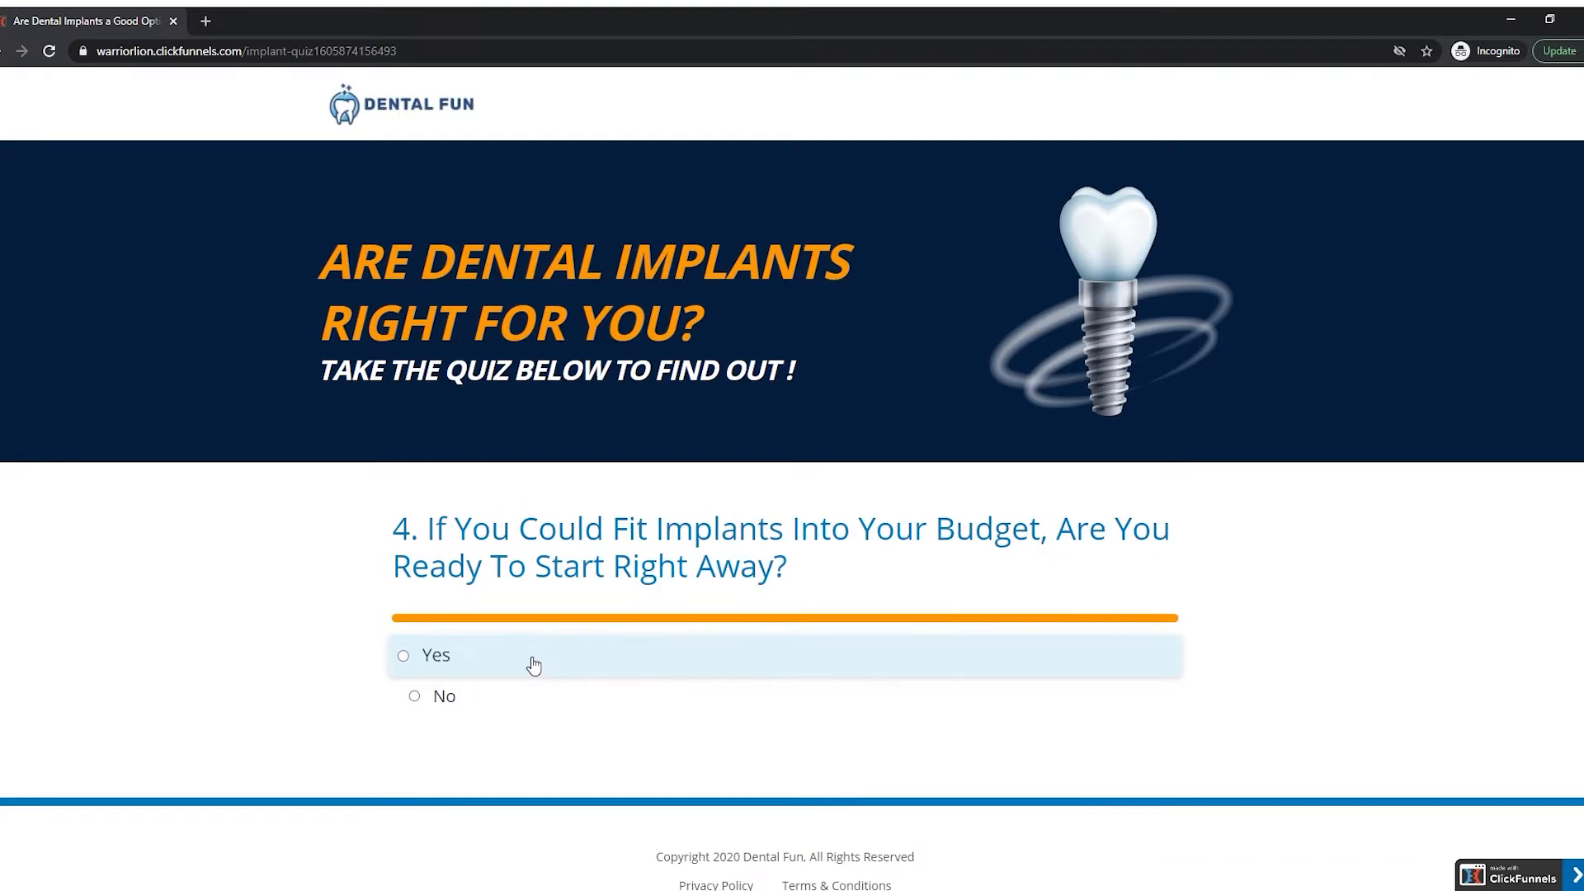
click(532, 664)
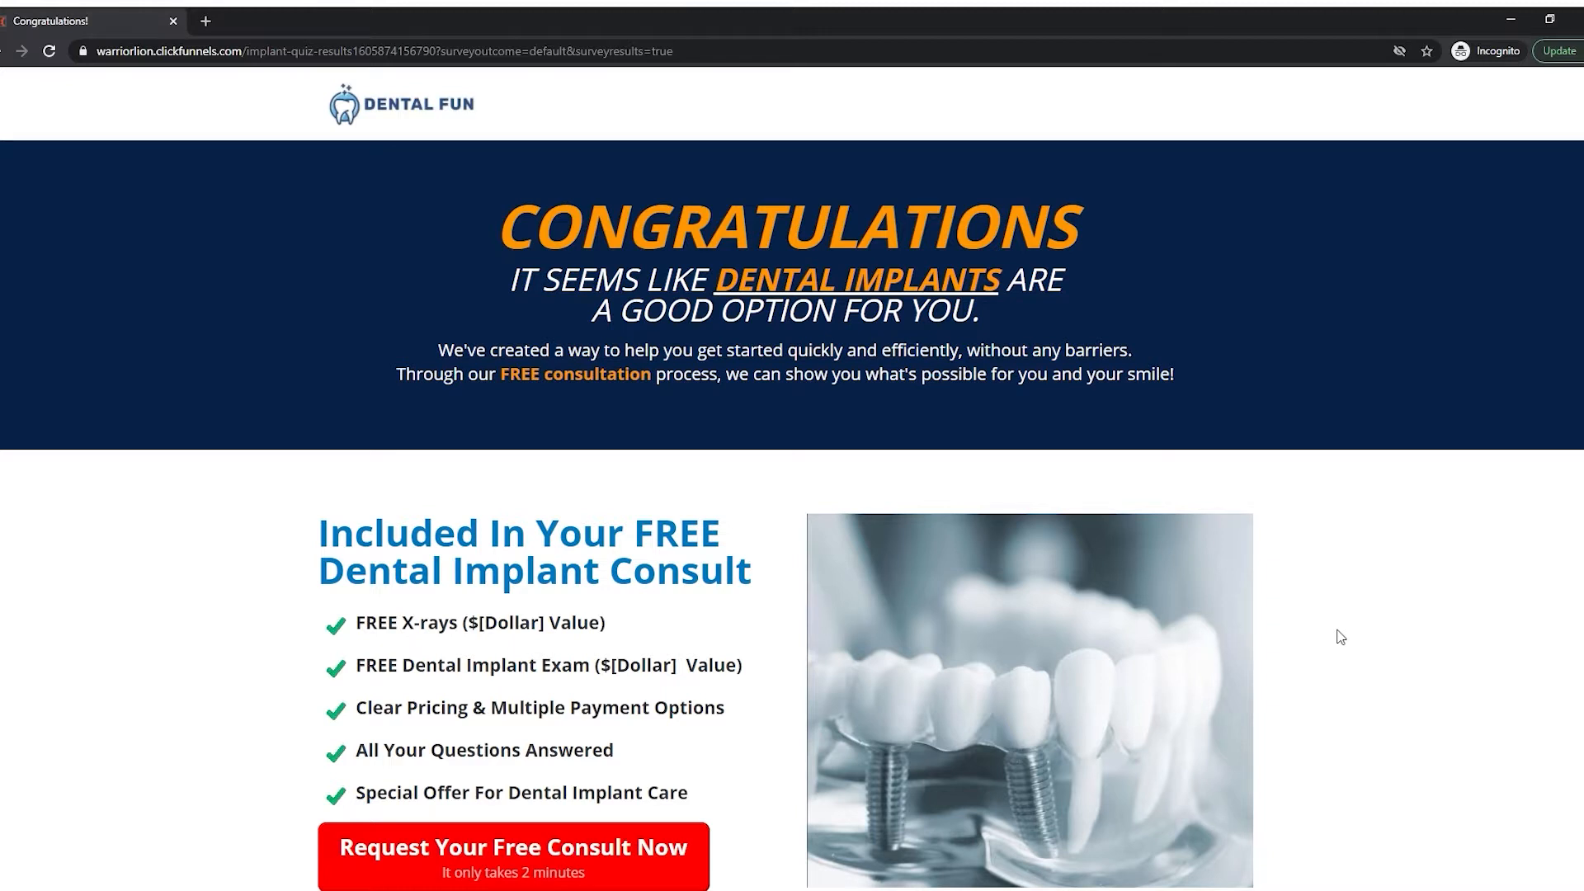
scroll(1403, 551, down, 9)
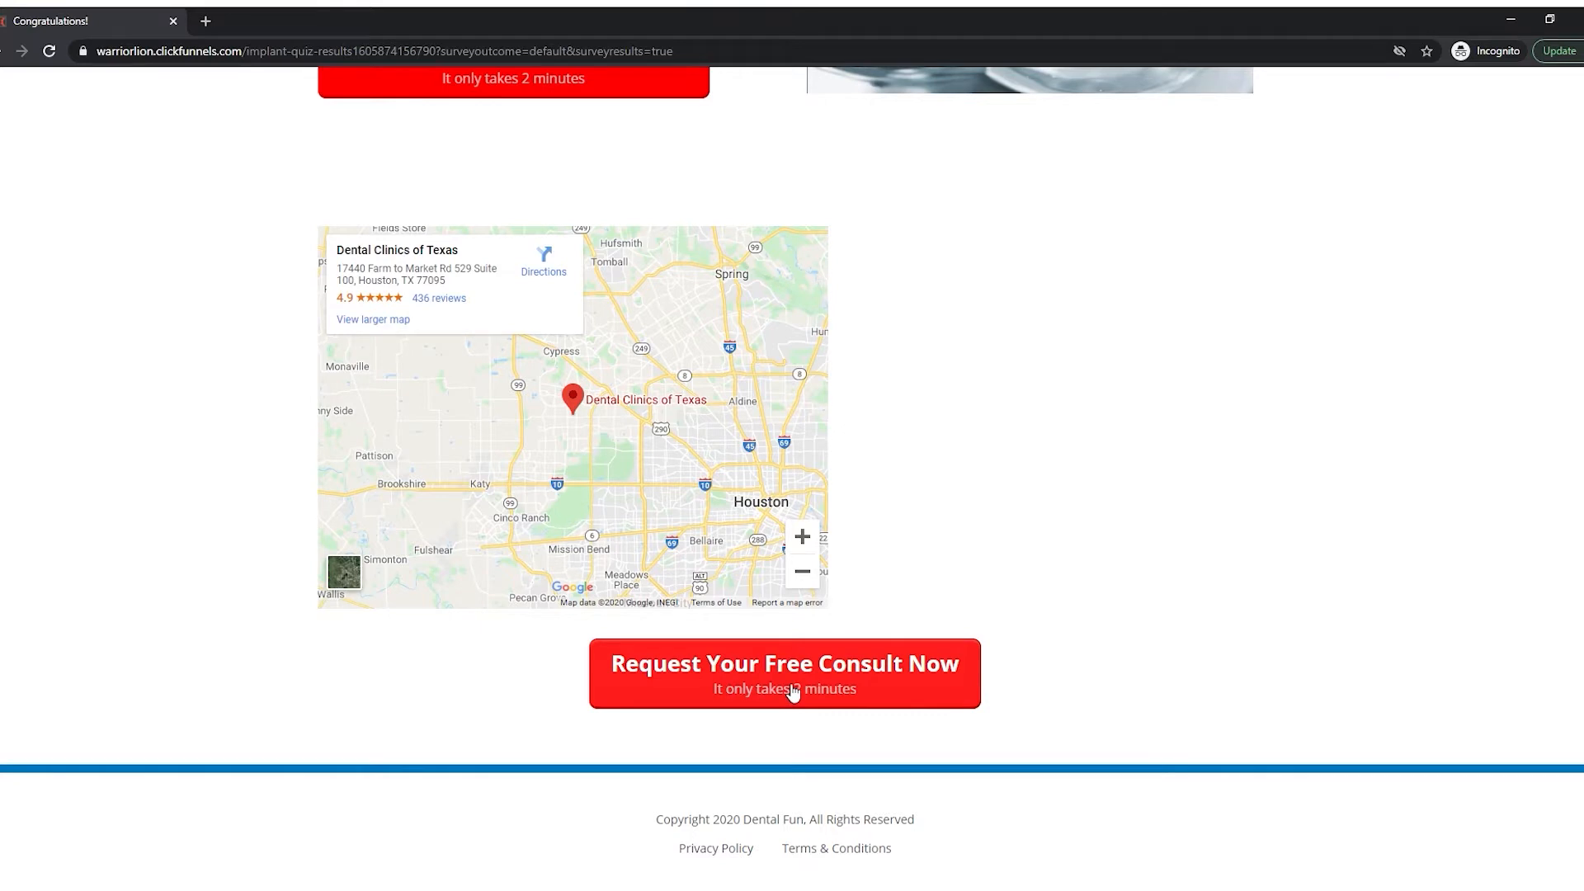
click(792, 691)
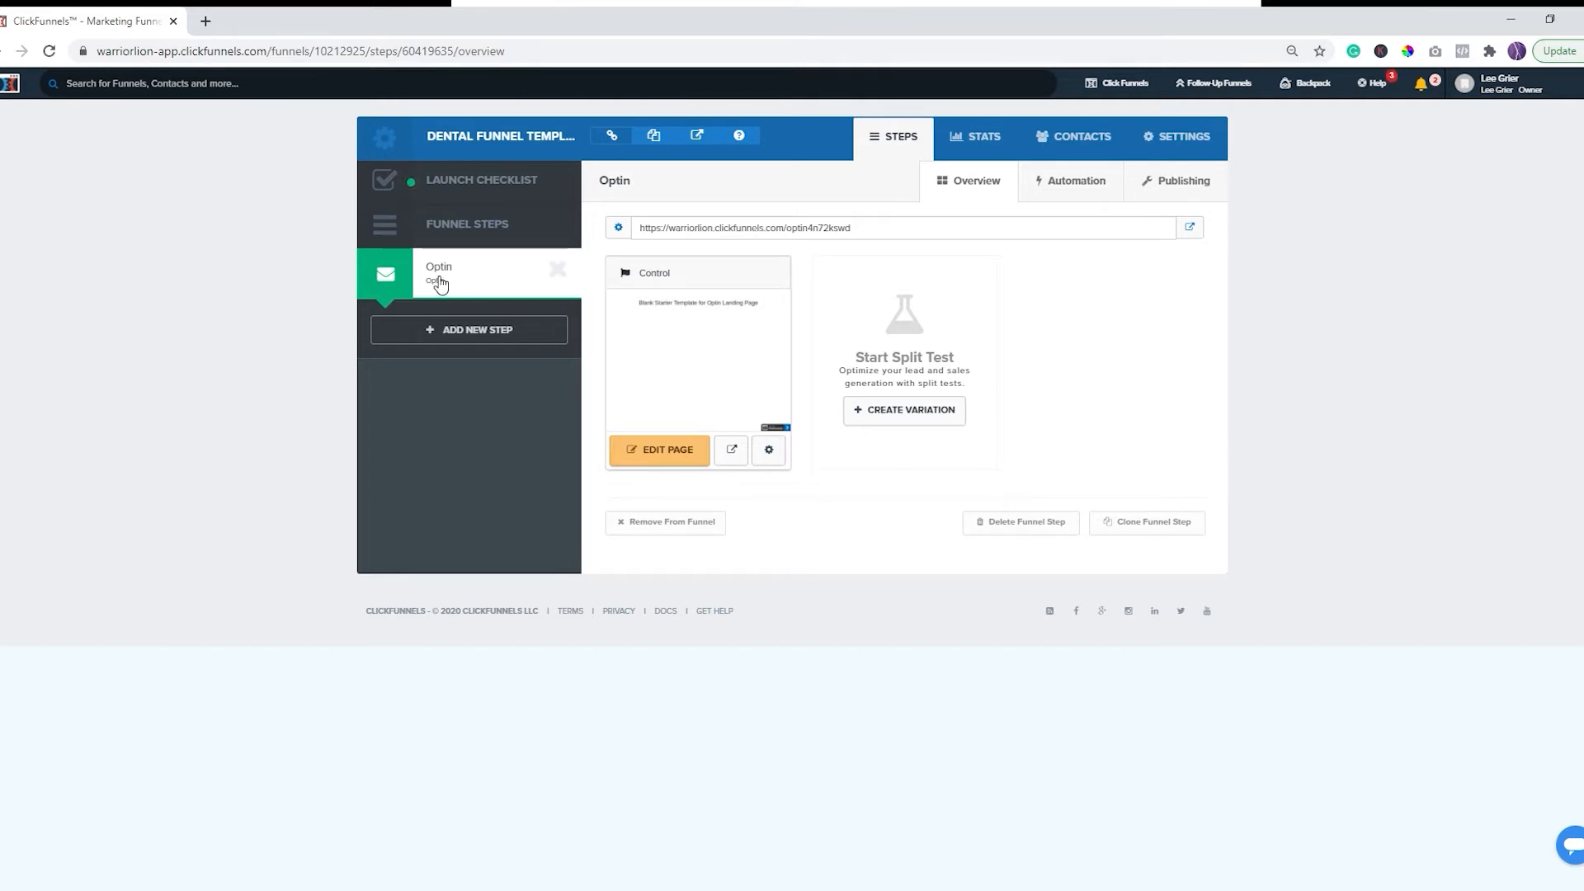
Step: Open the Optin step's page for editing and delete the section holding the blank starter template headline
click(670, 459)
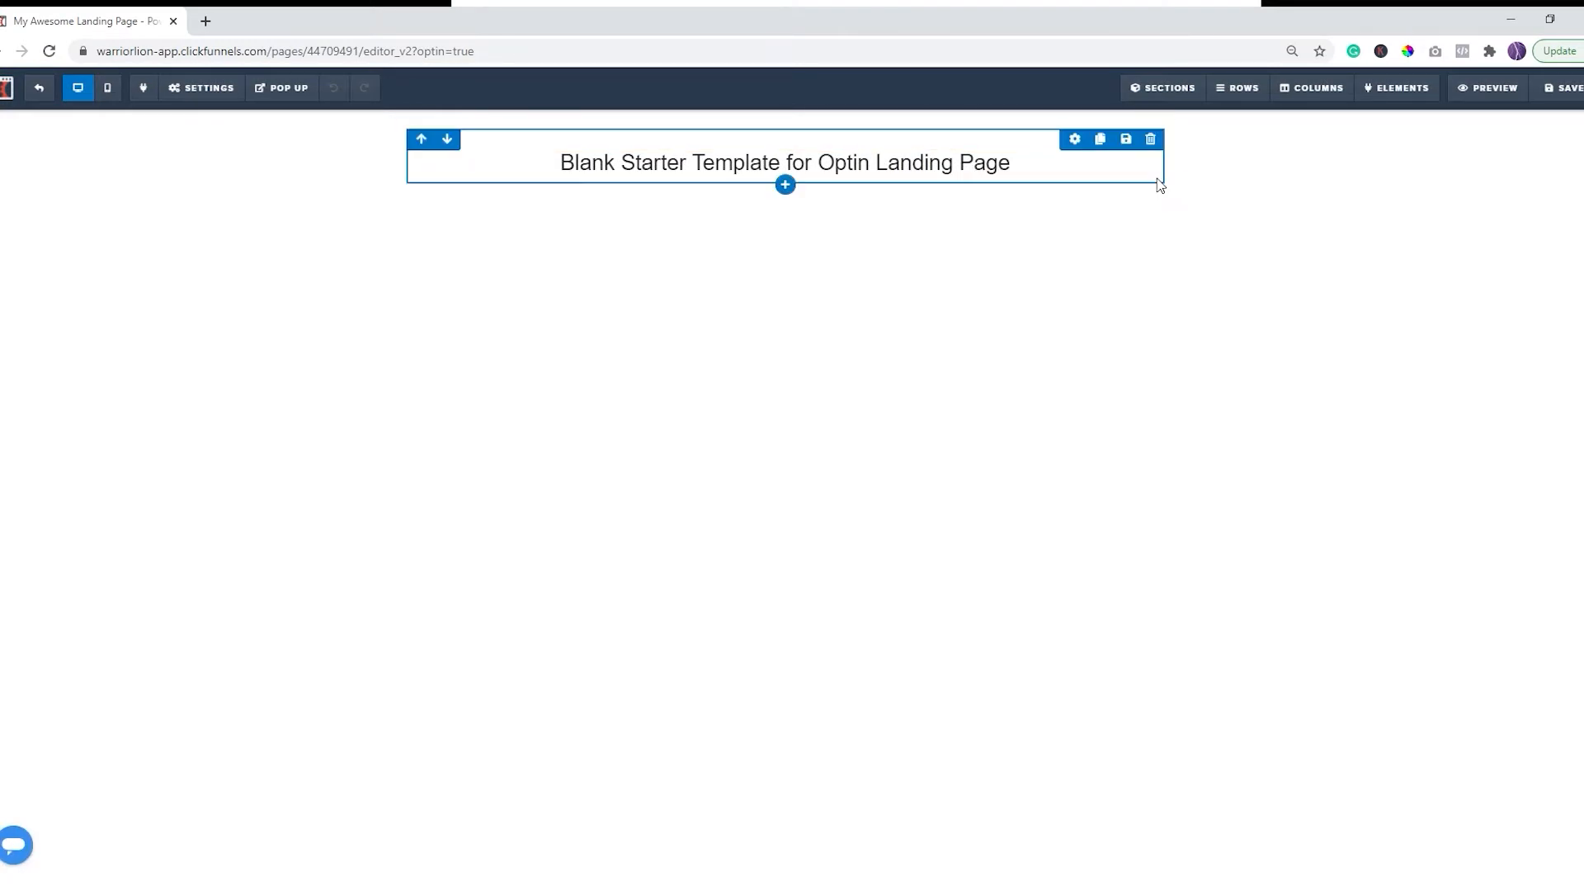
click(1152, 167)
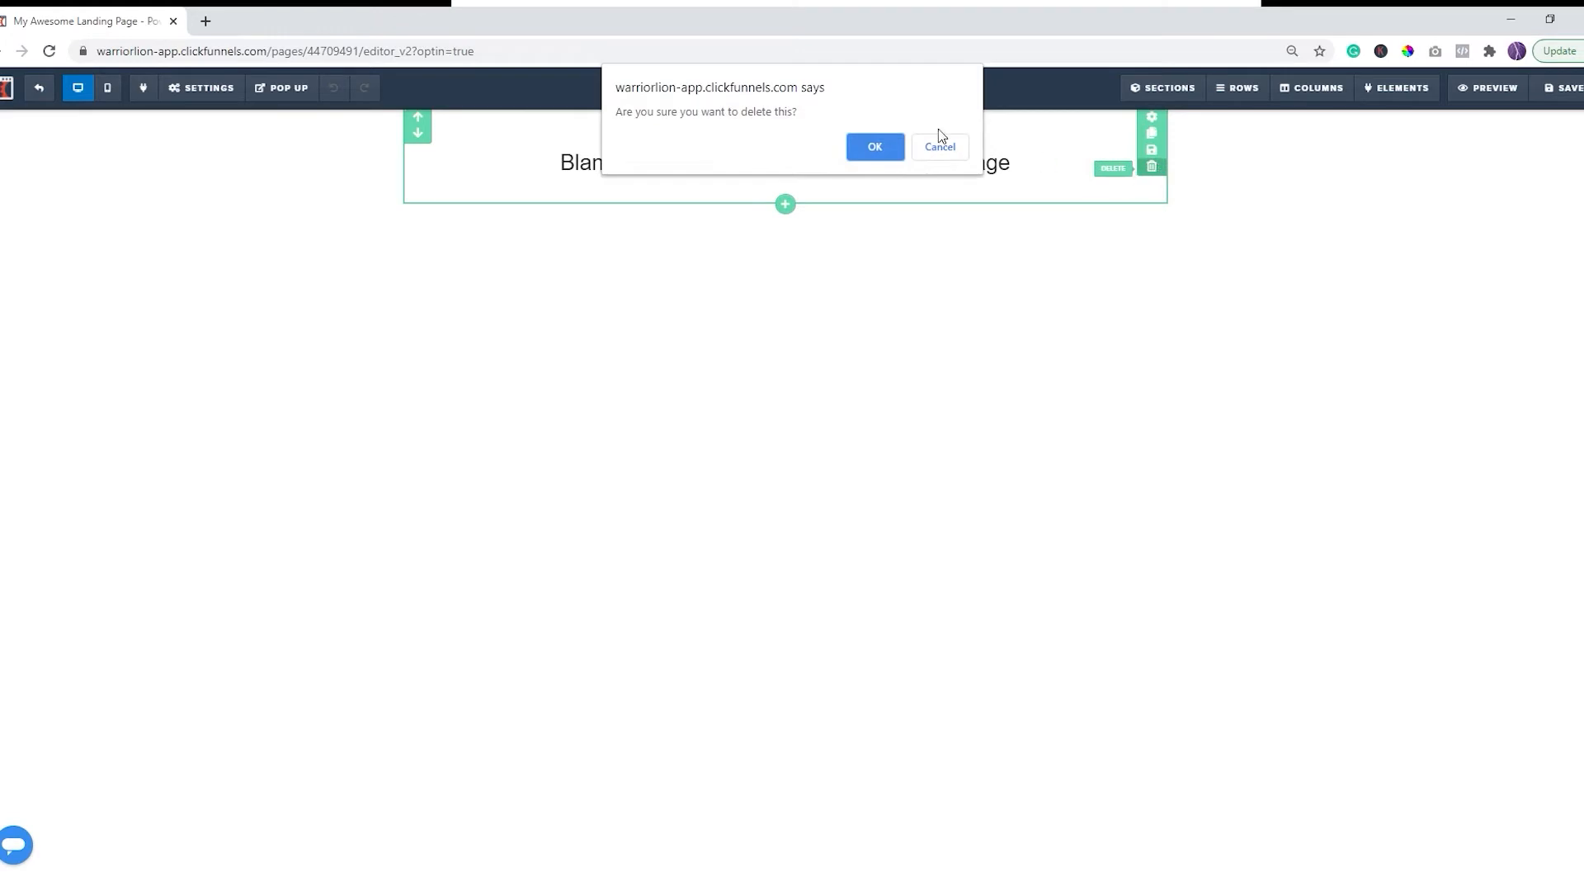
click(875, 147)
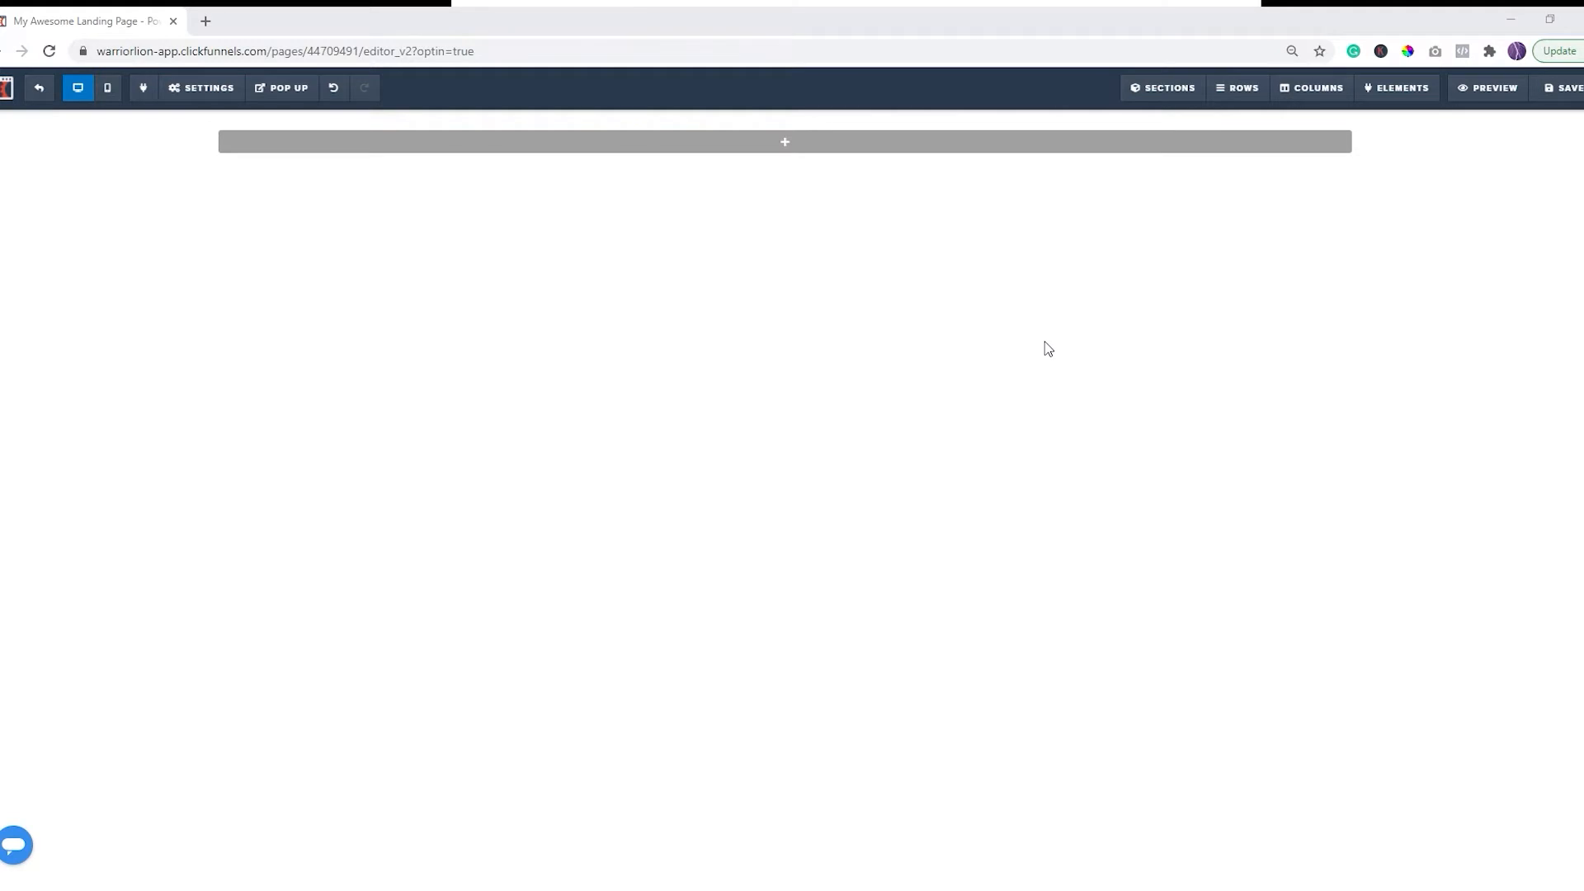
Step: Add a full-width section to the empty page and insert a two-column row in it
click(786, 146)
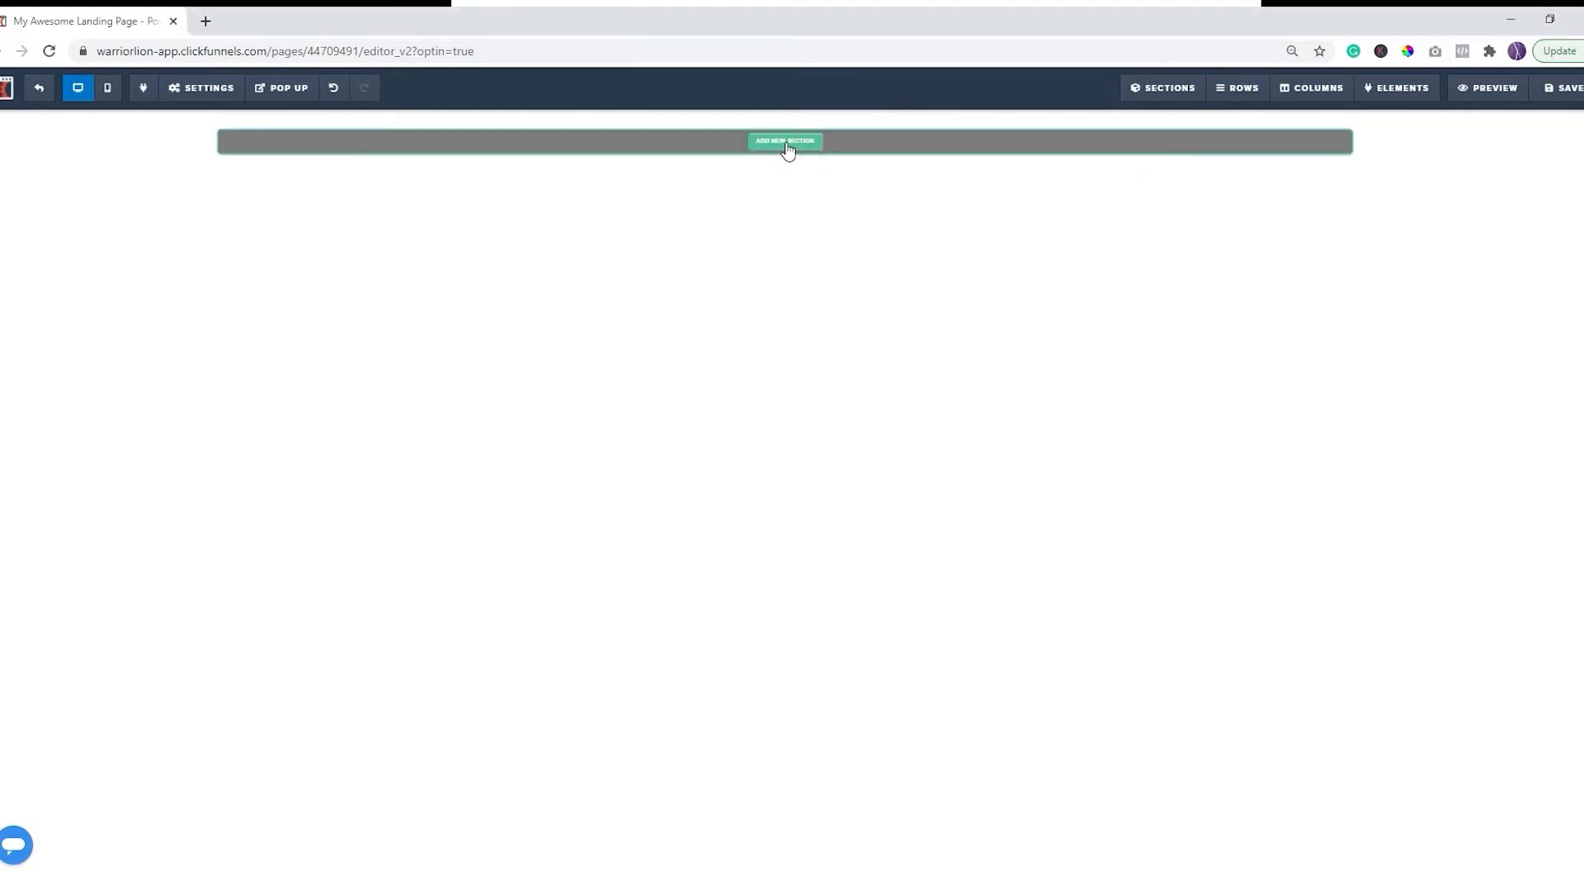
click(787, 142)
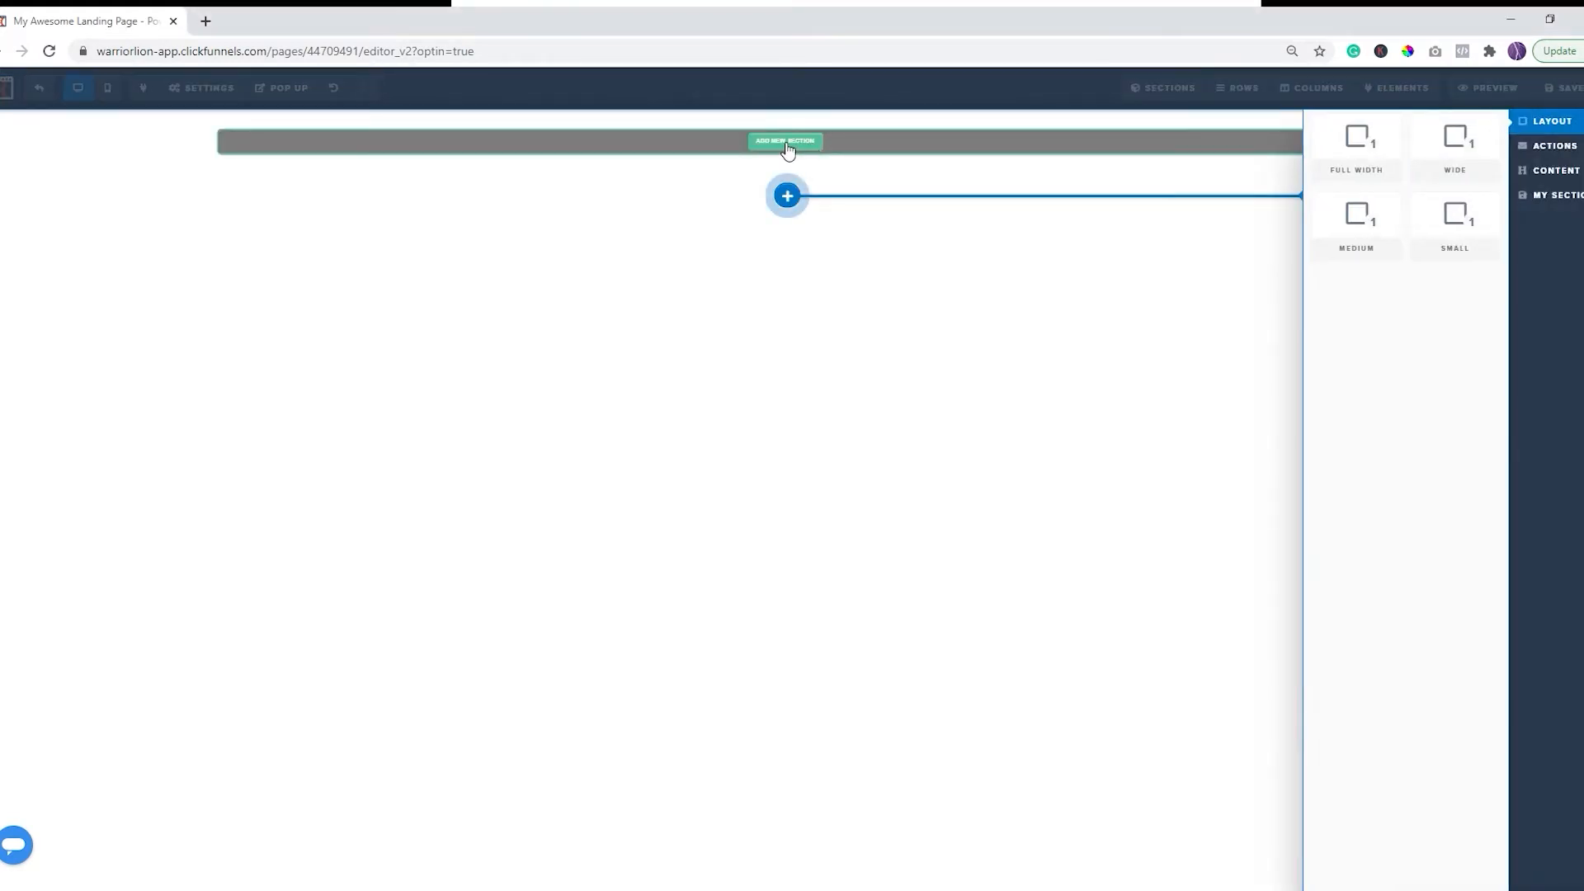
click(1356, 142)
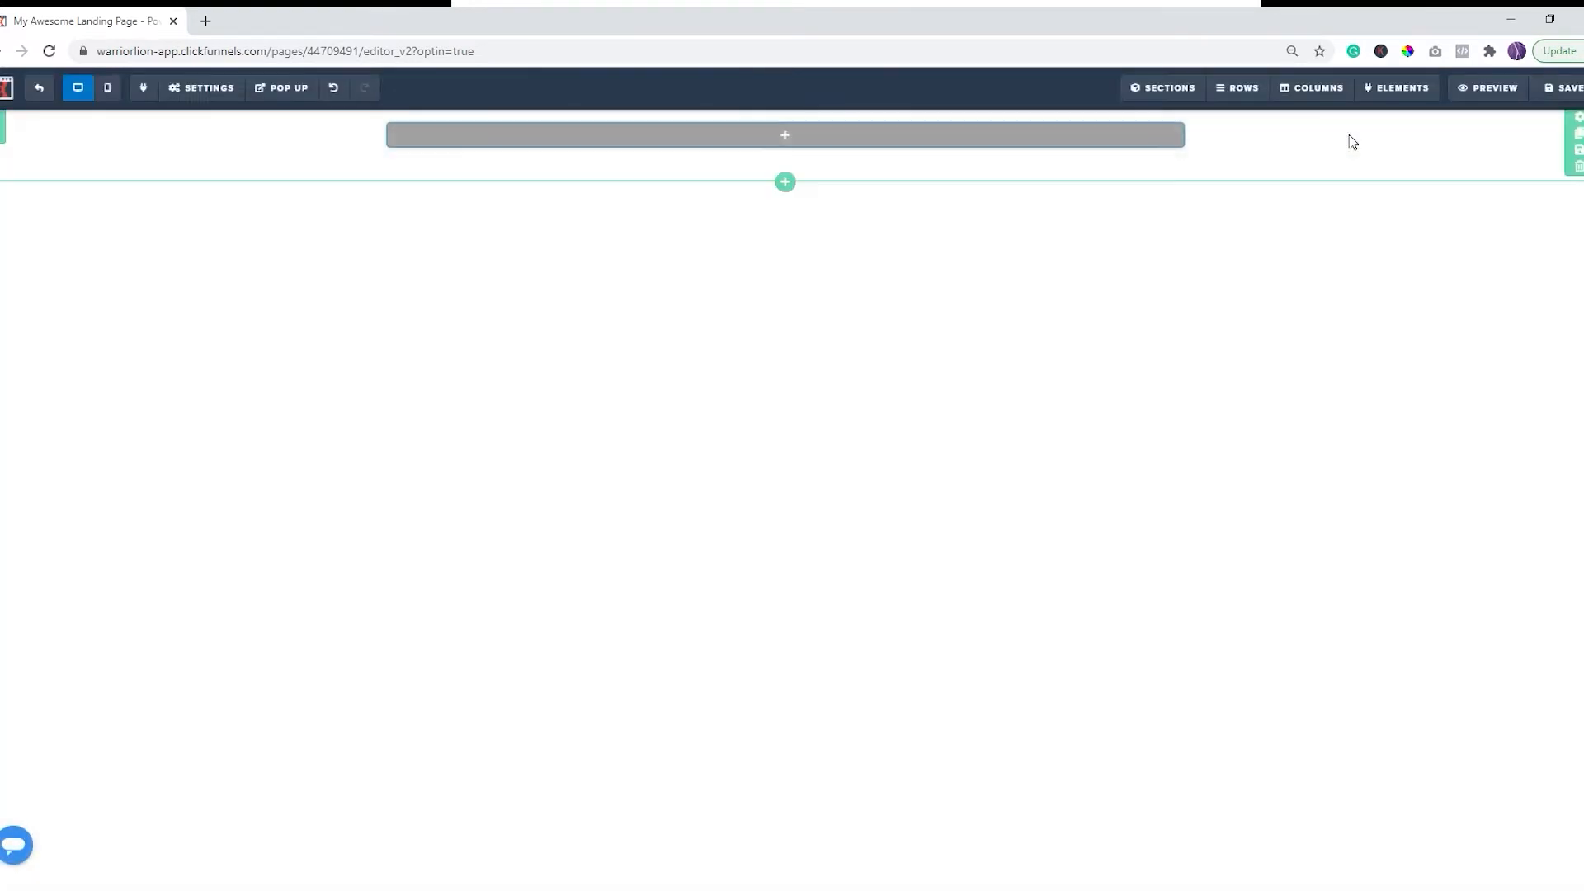
click(786, 135)
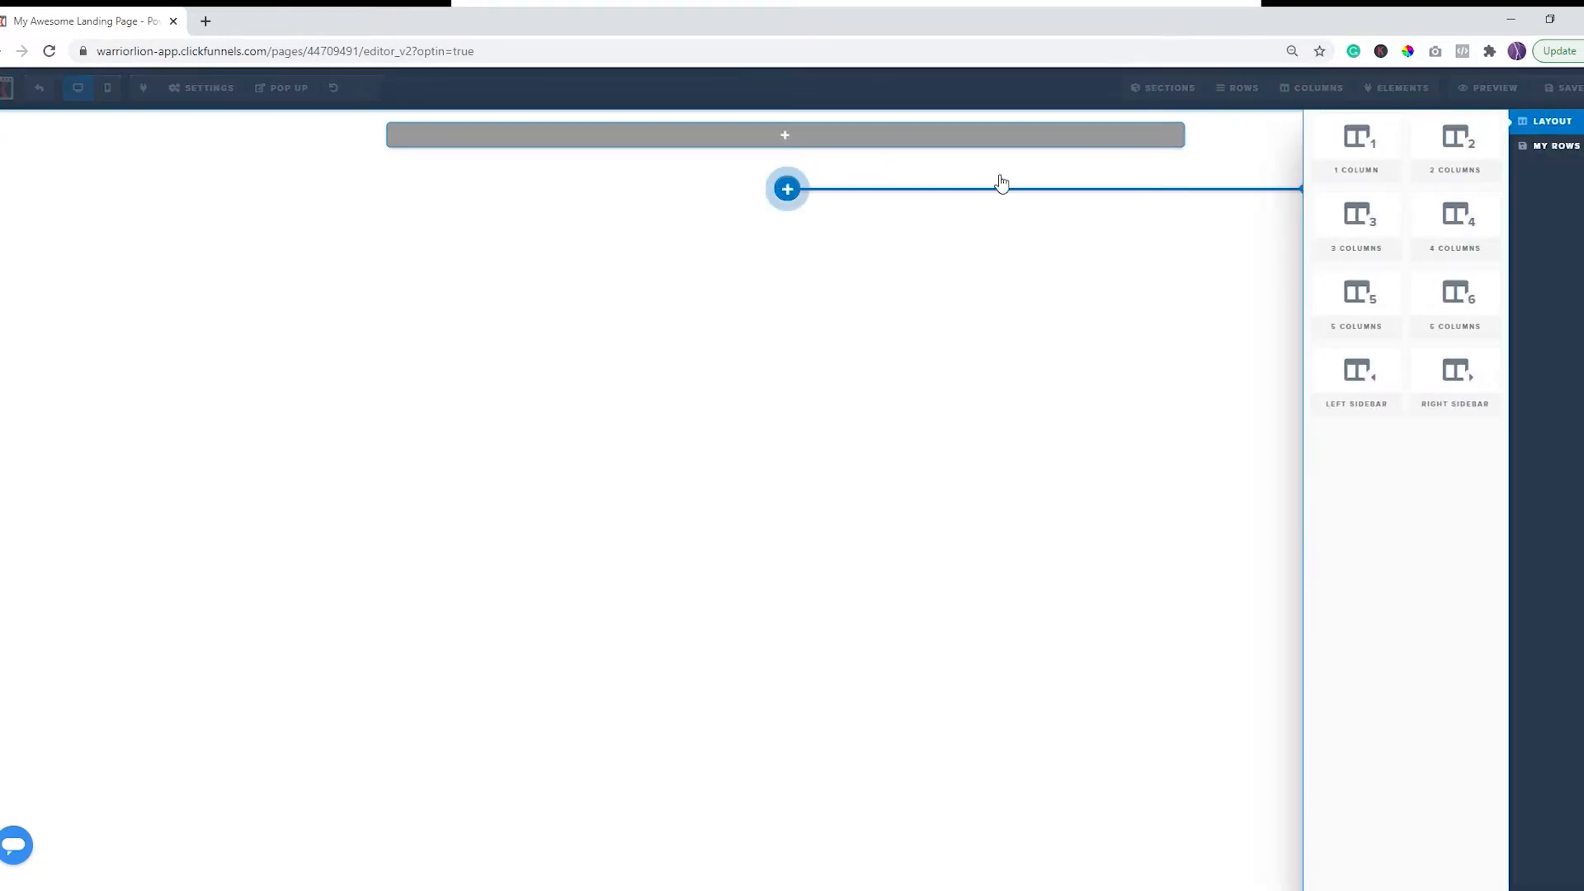
click(1464, 149)
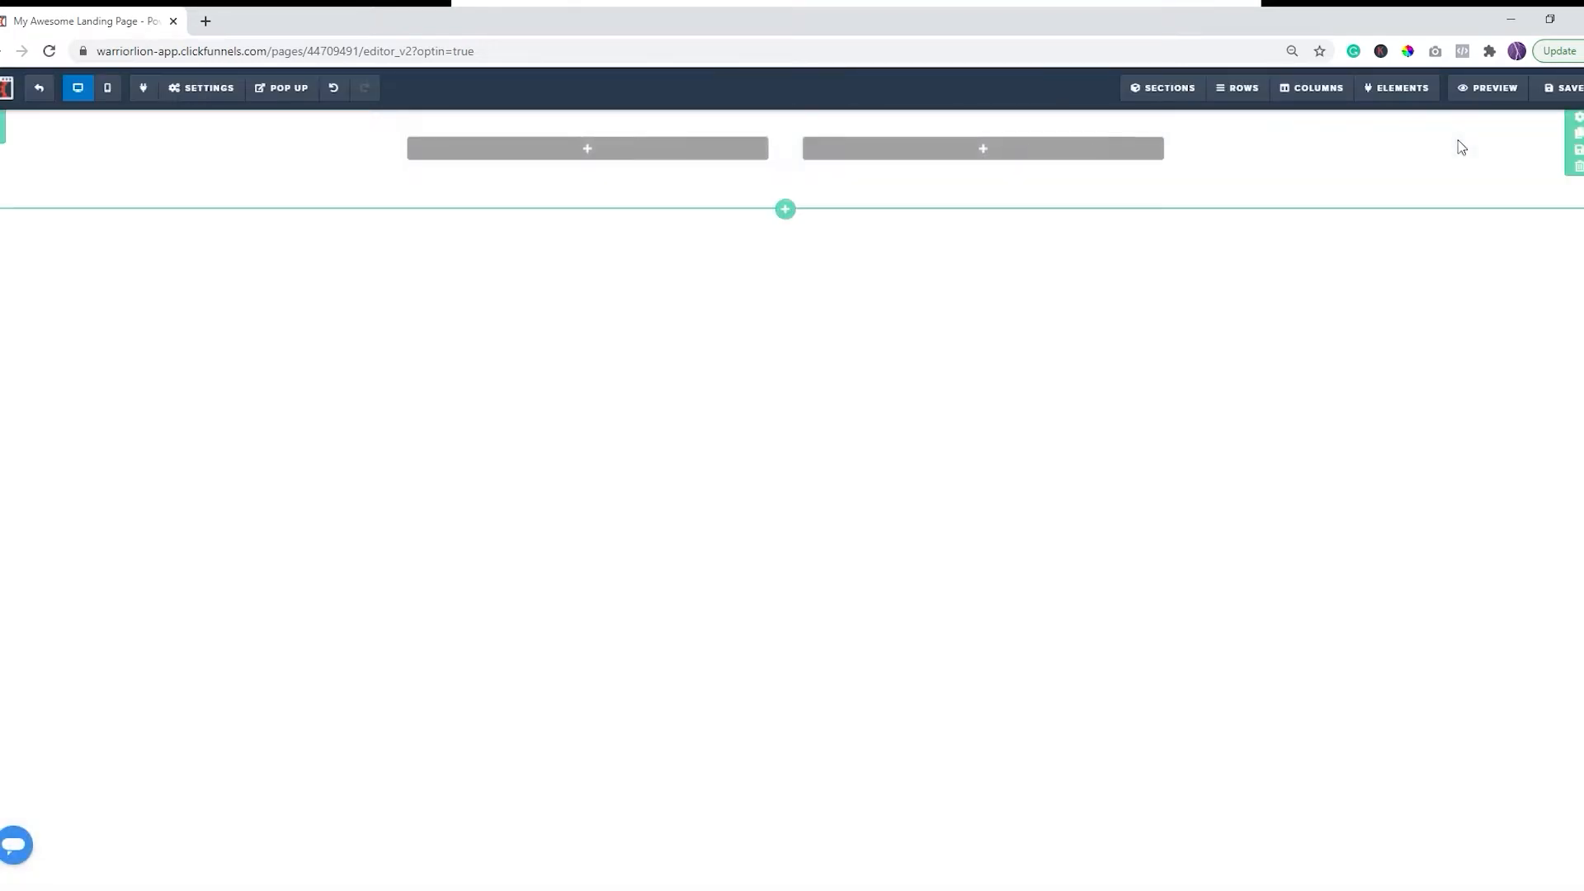
Step: Add an image element to the row's first column and fill it with the Dental Fun logo from the image library
mouse_move(606, 157)
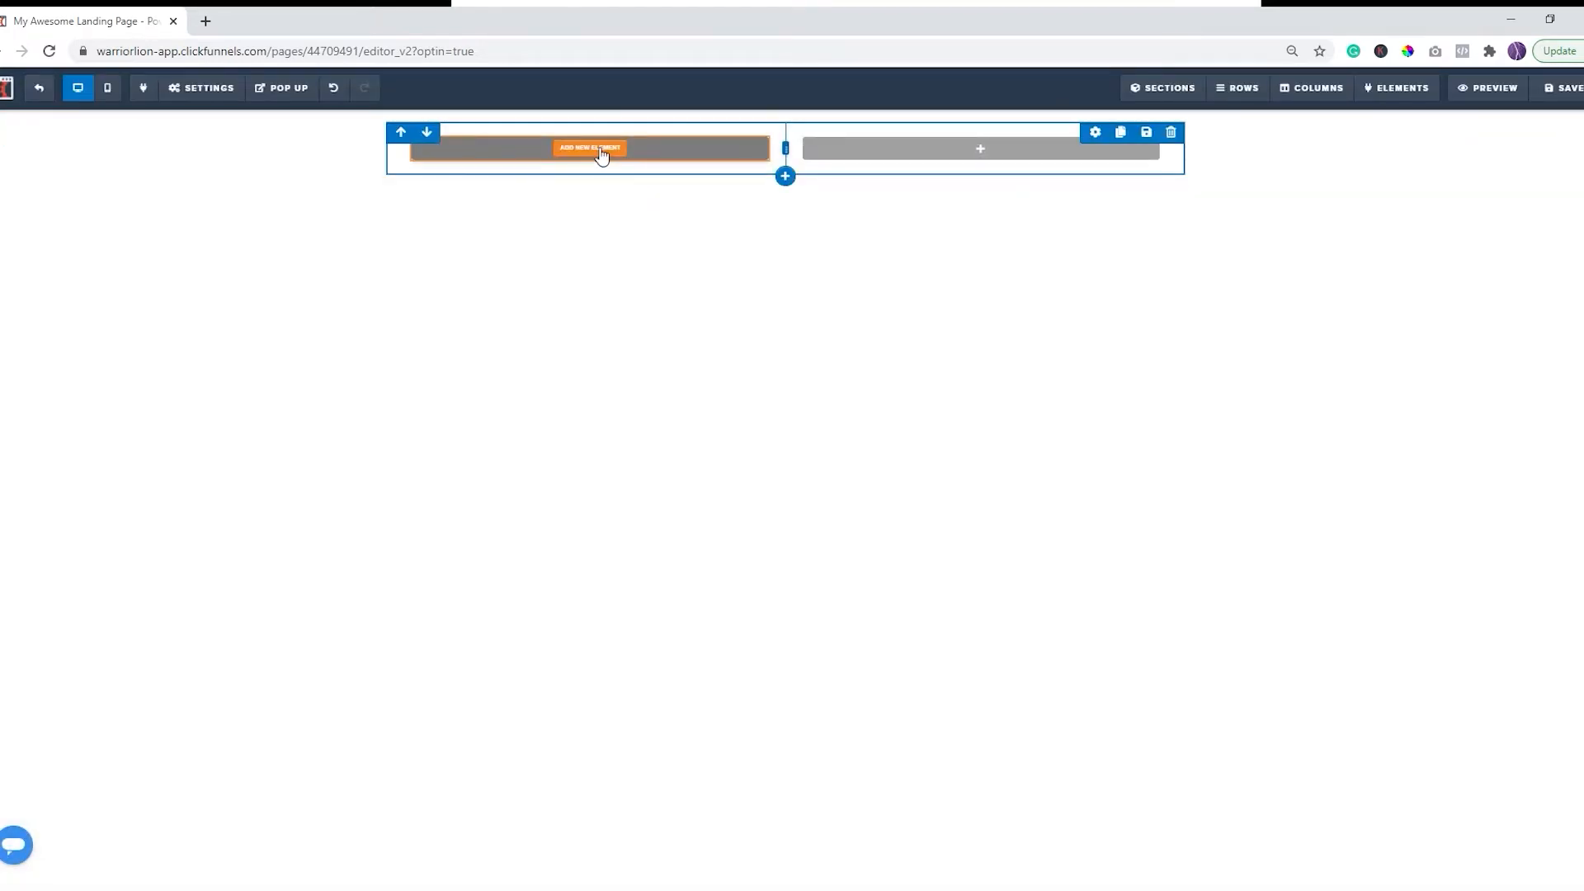
click(599, 156)
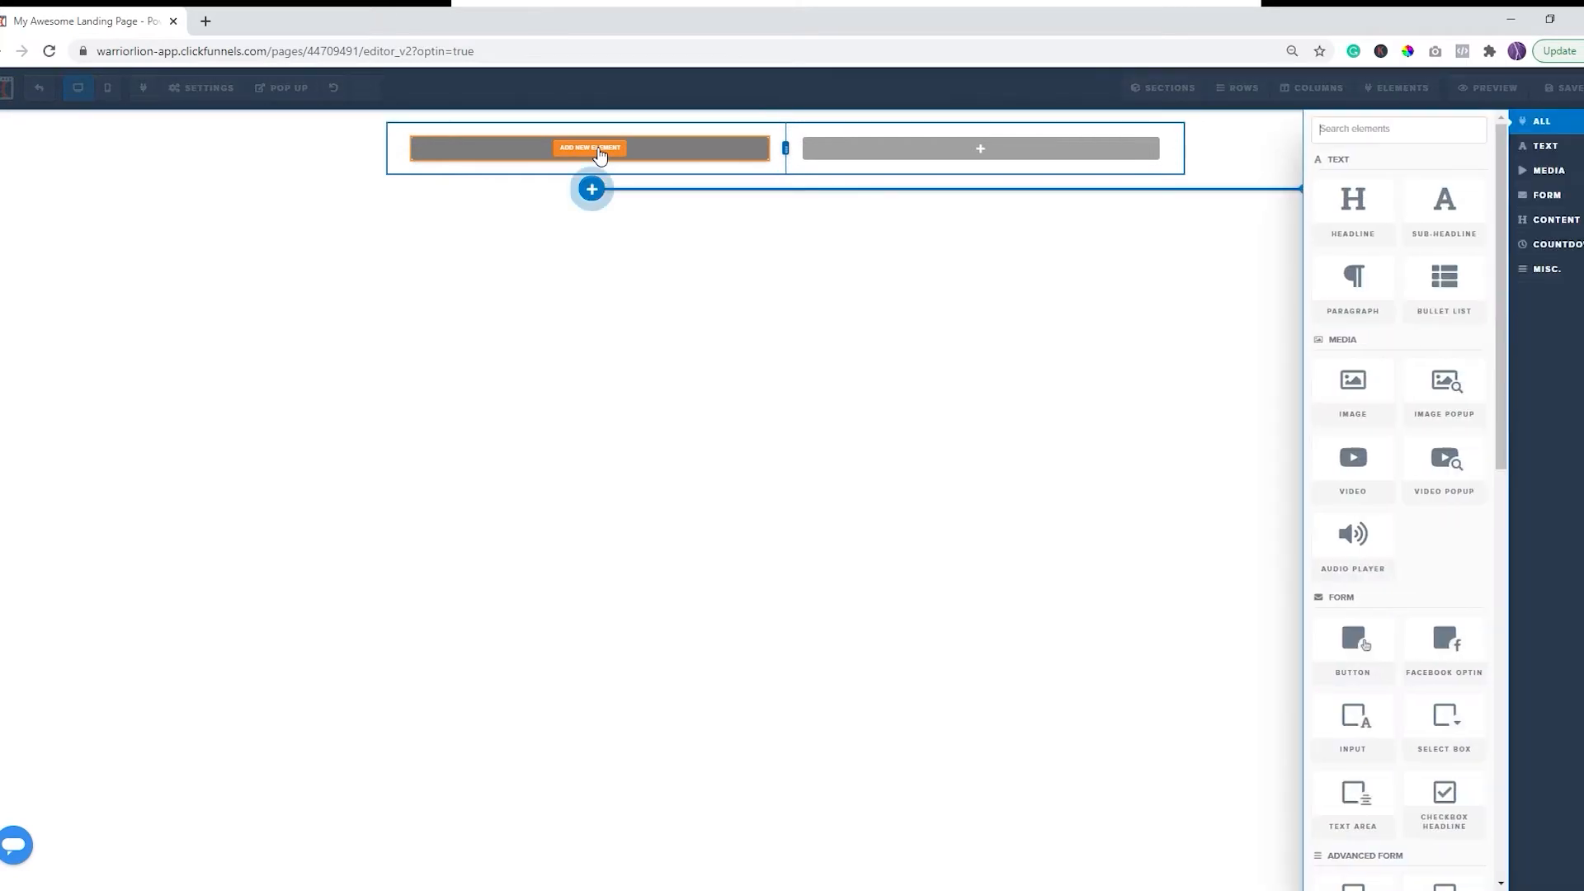
click(1372, 388)
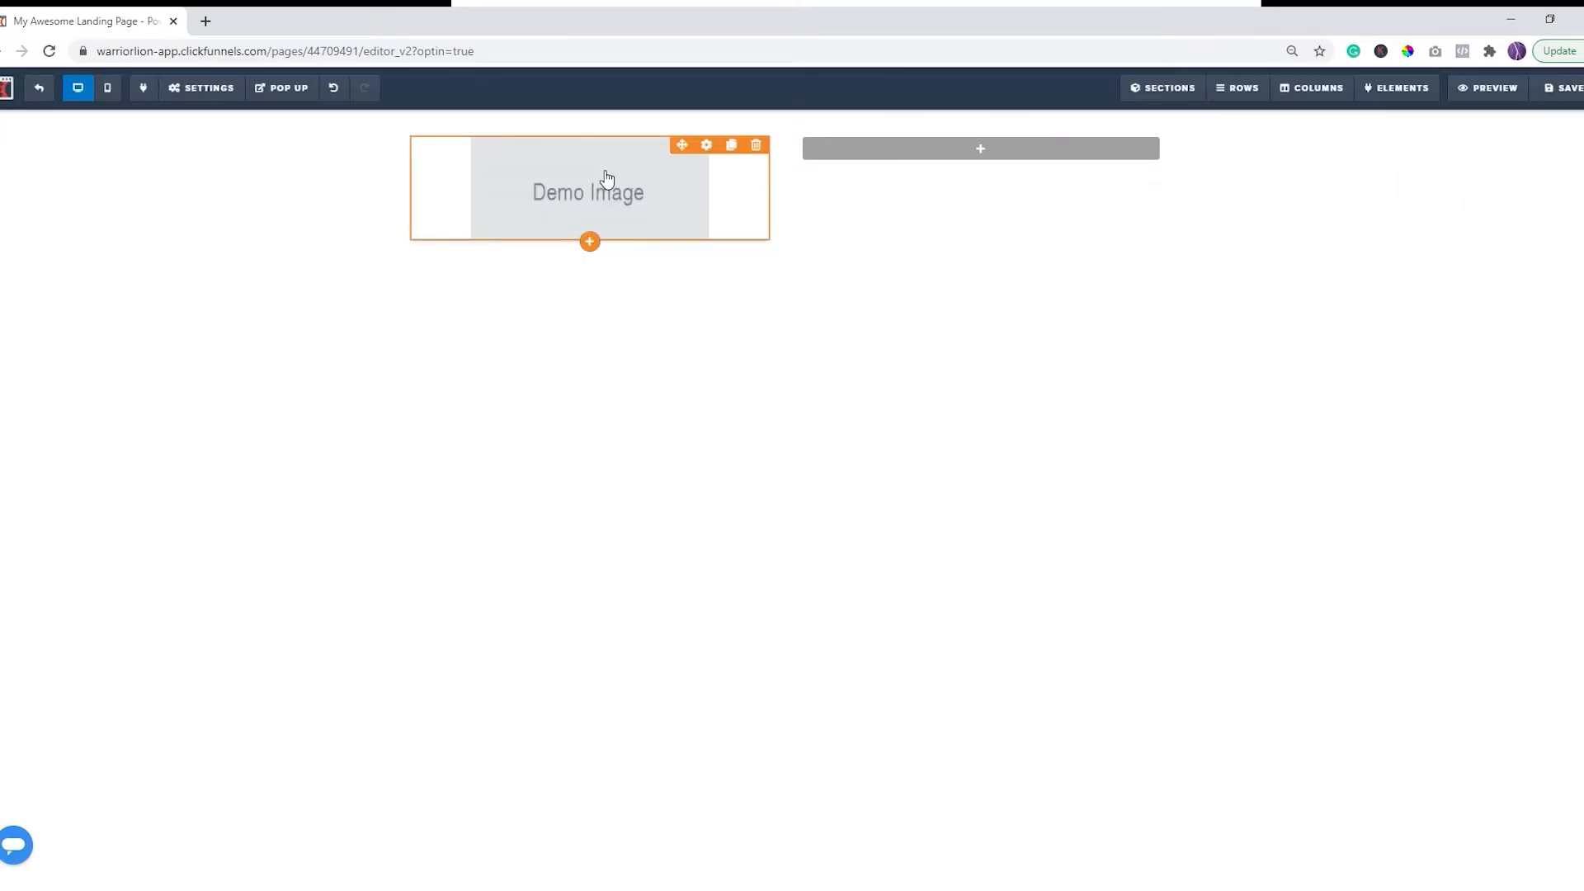
click(608, 177)
click(1576, 237)
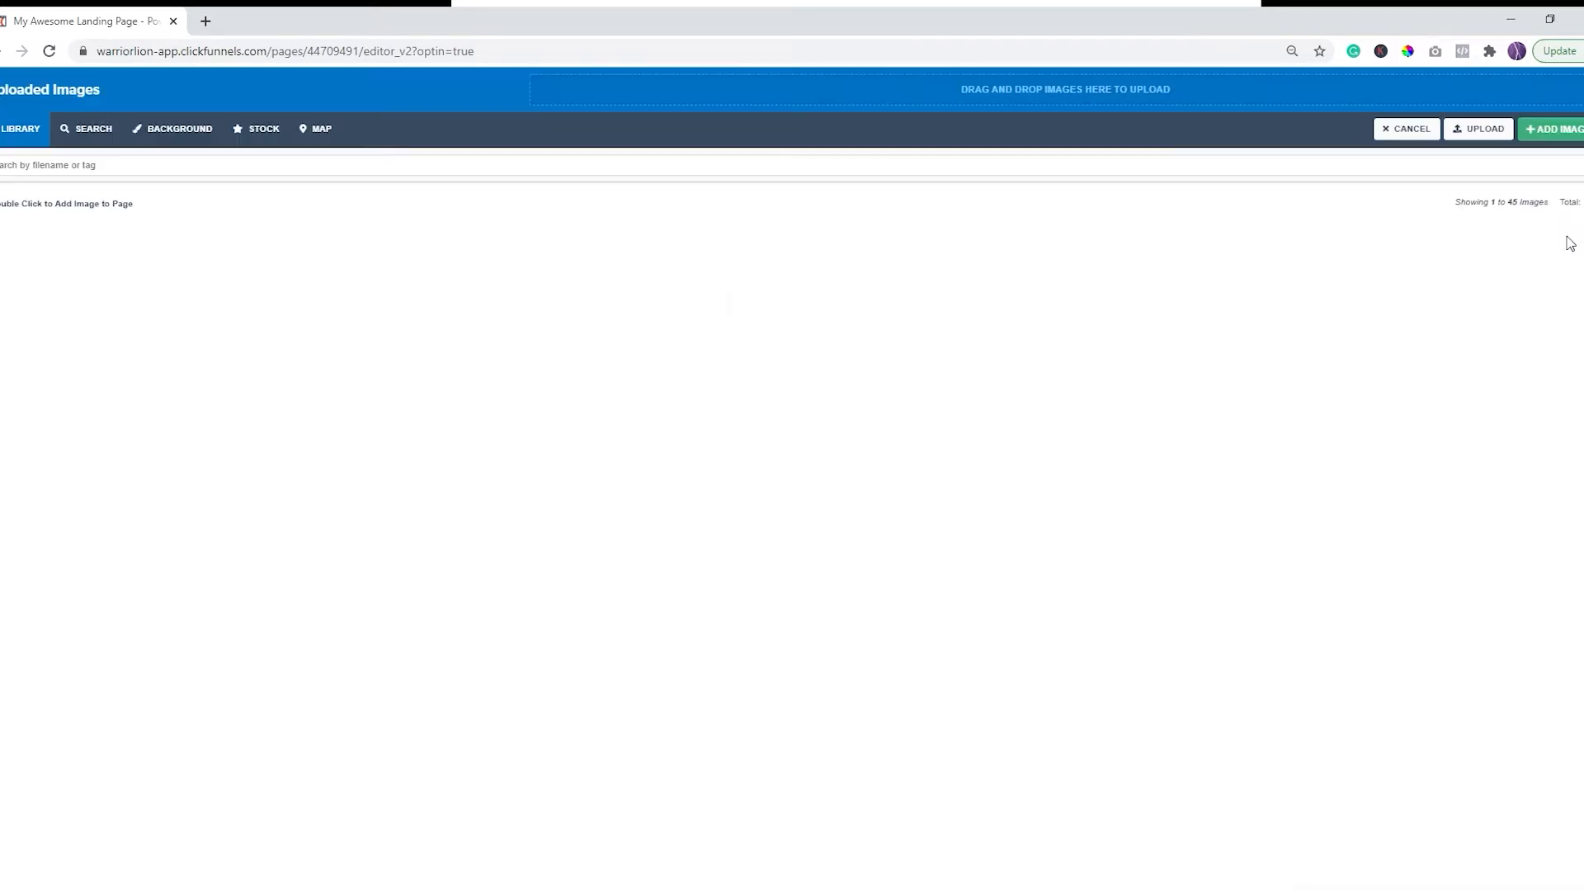
click(232, 478)
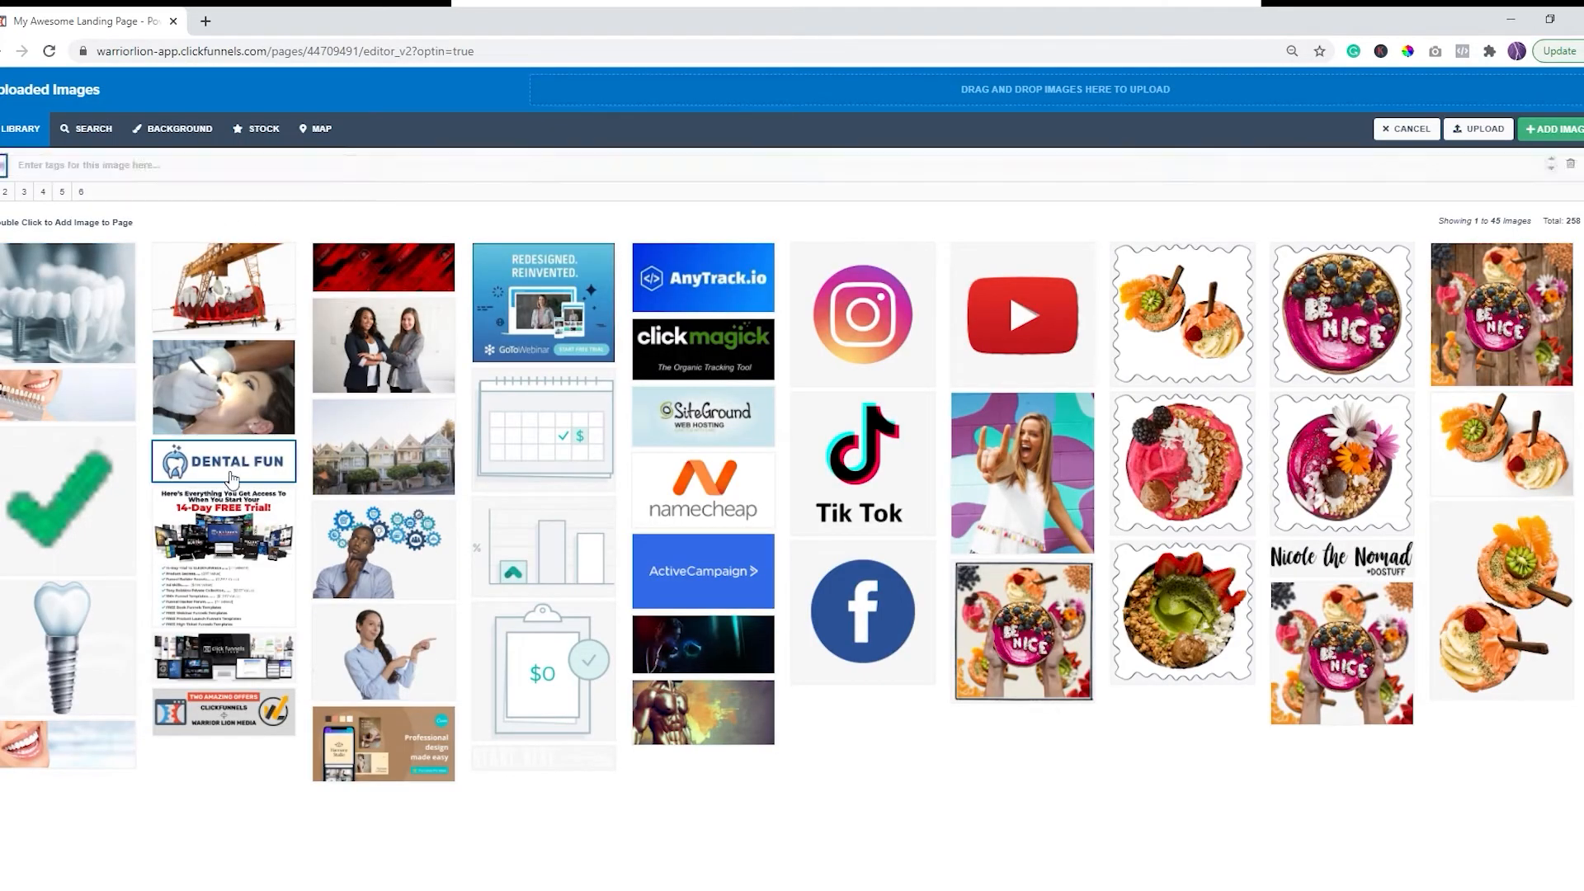
double_click(232, 479)
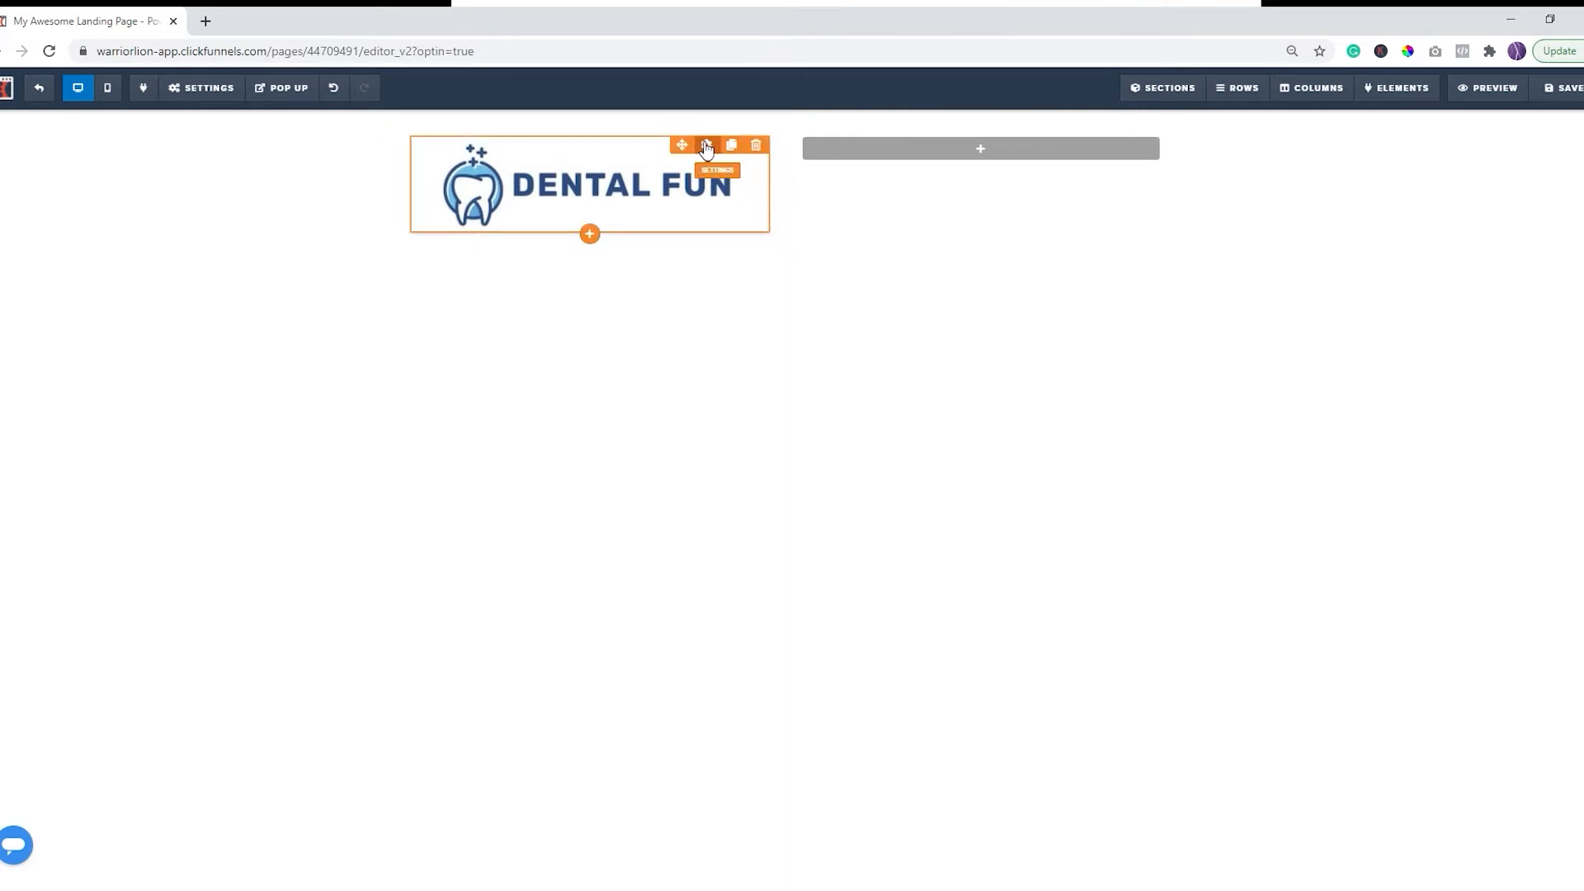
Step: Set the Dental Fun logo's image width to 200 px
click(708, 149)
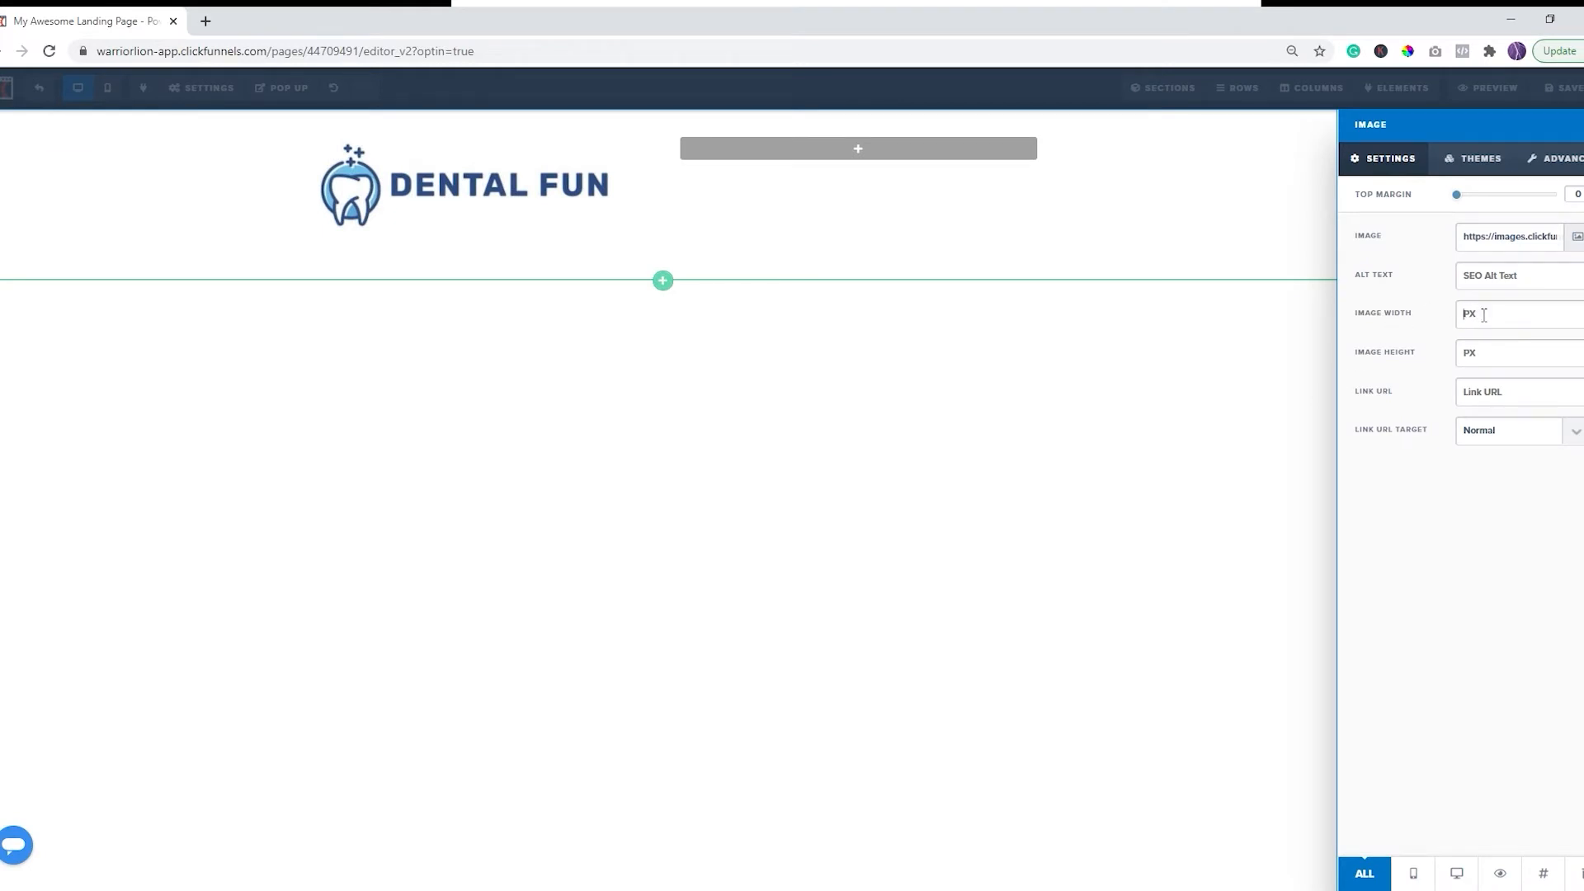
text(200)
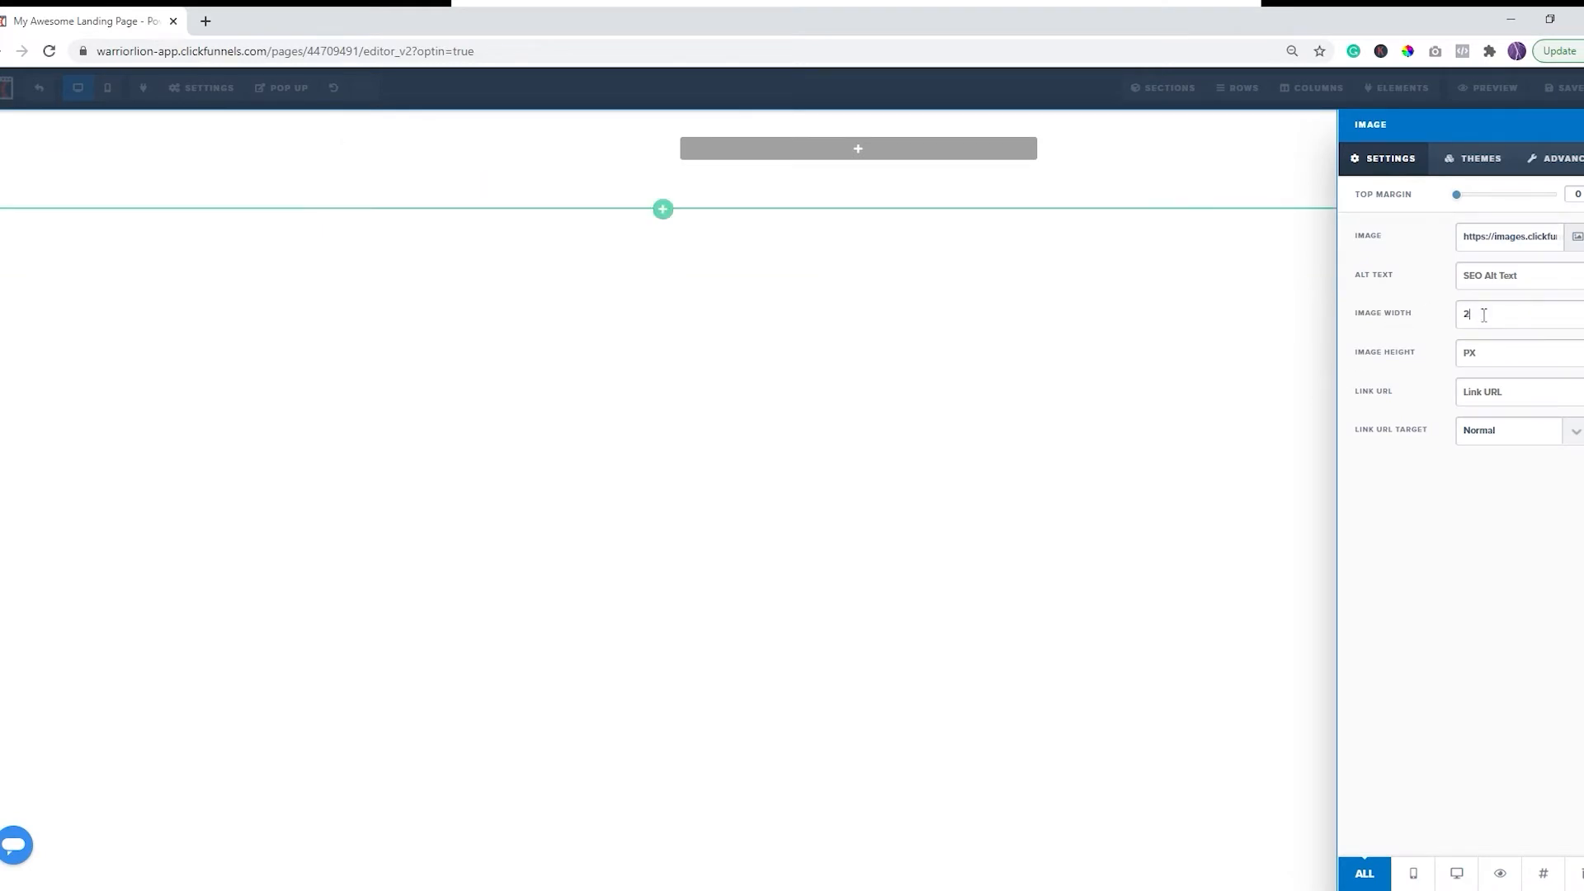
click(1210, 430)
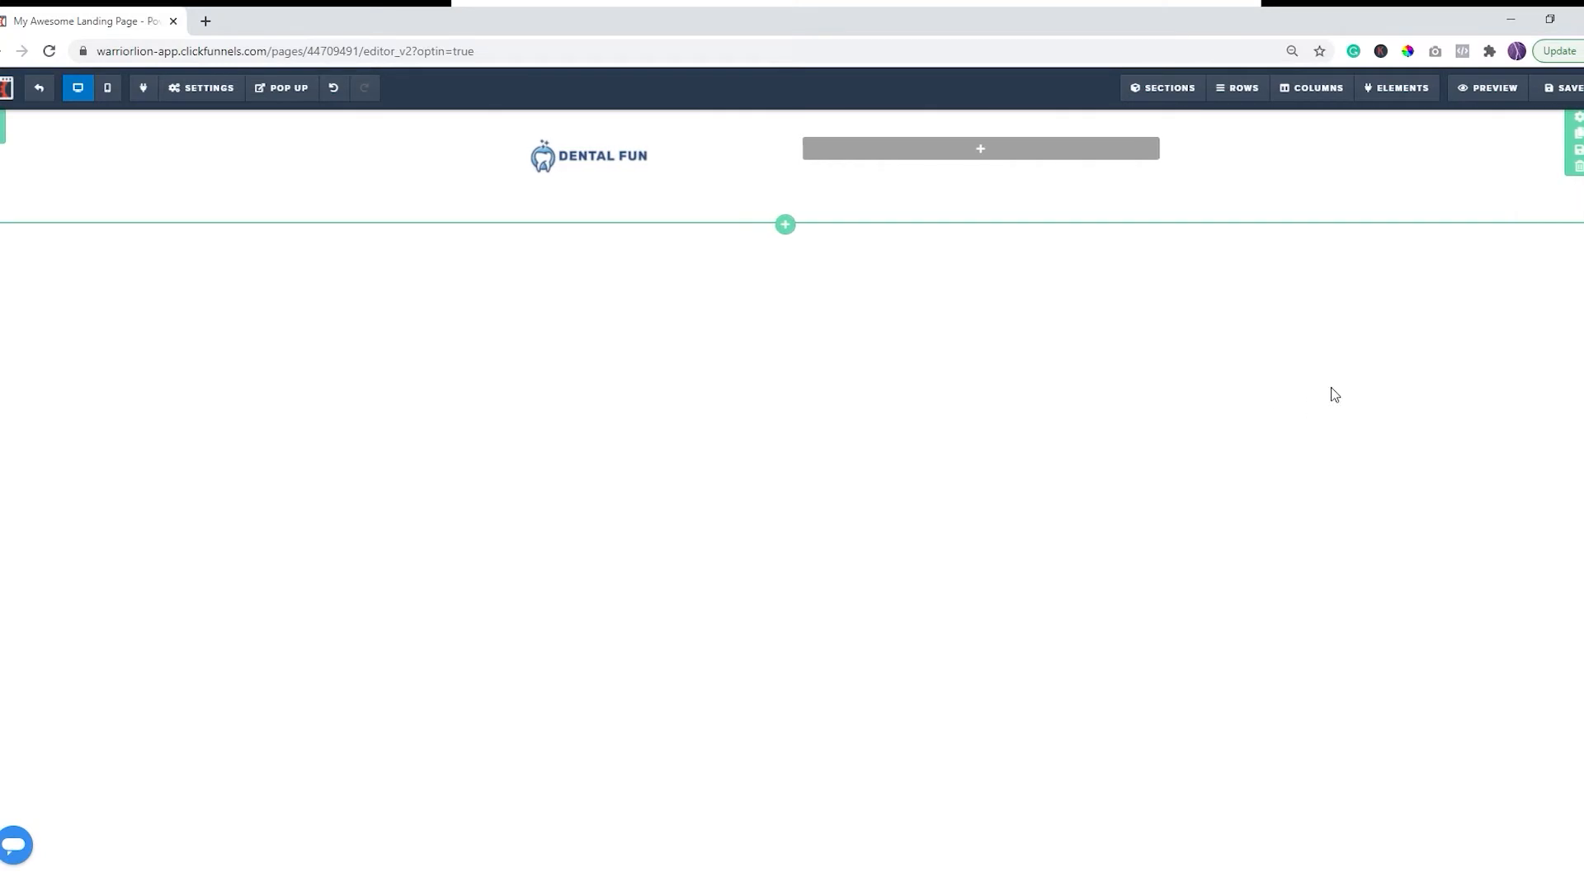
Step: Set the top and bottom padding of the header section to 0
click(1578, 118)
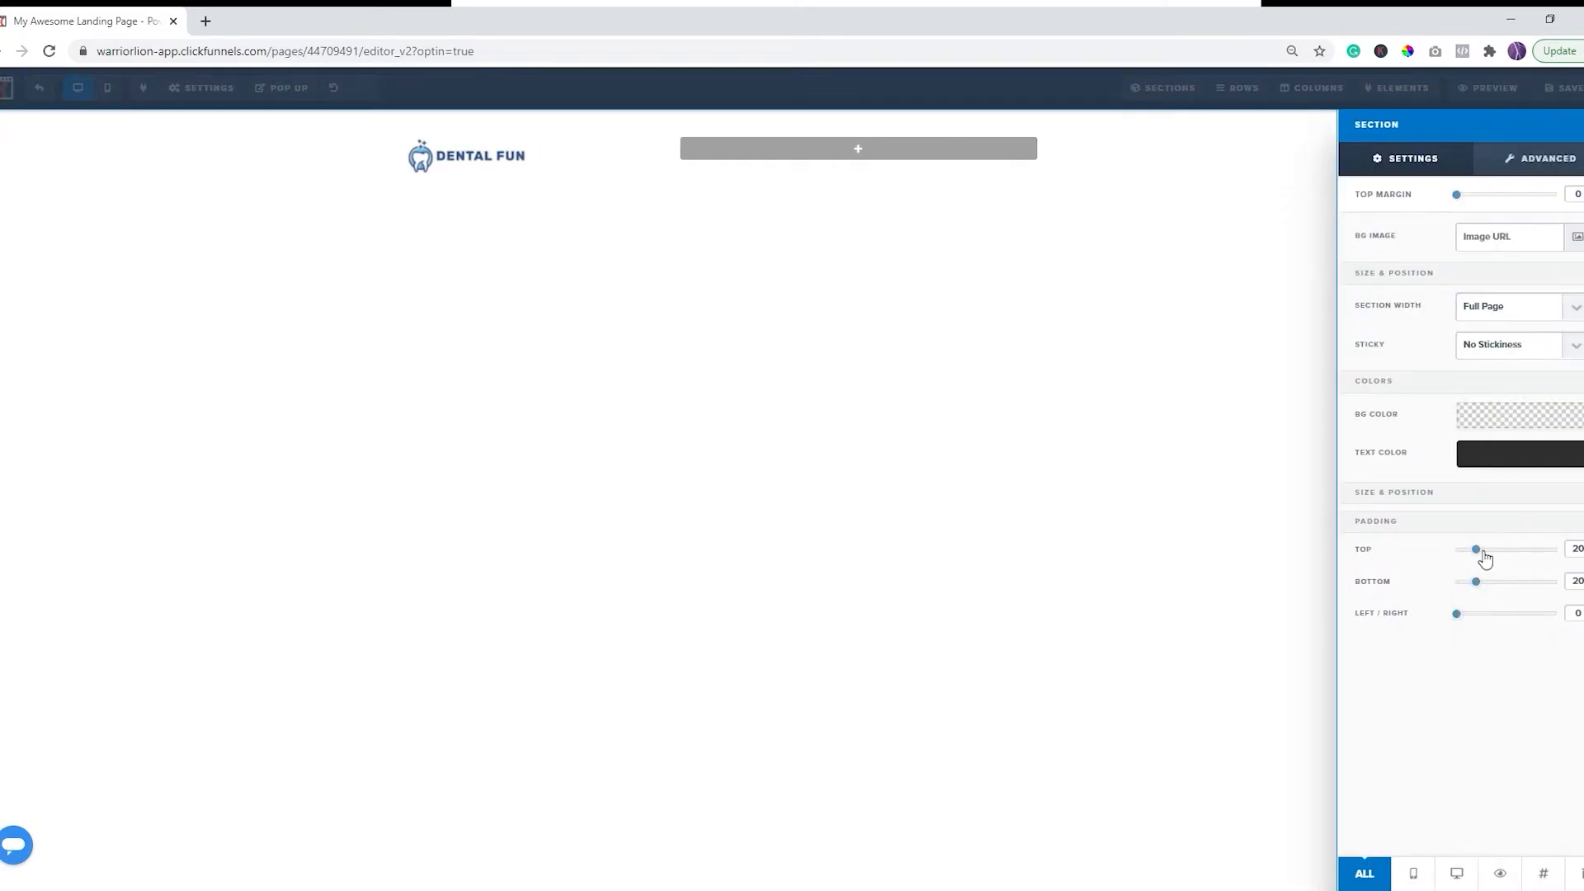
drag(1475, 549, 1450, 595)
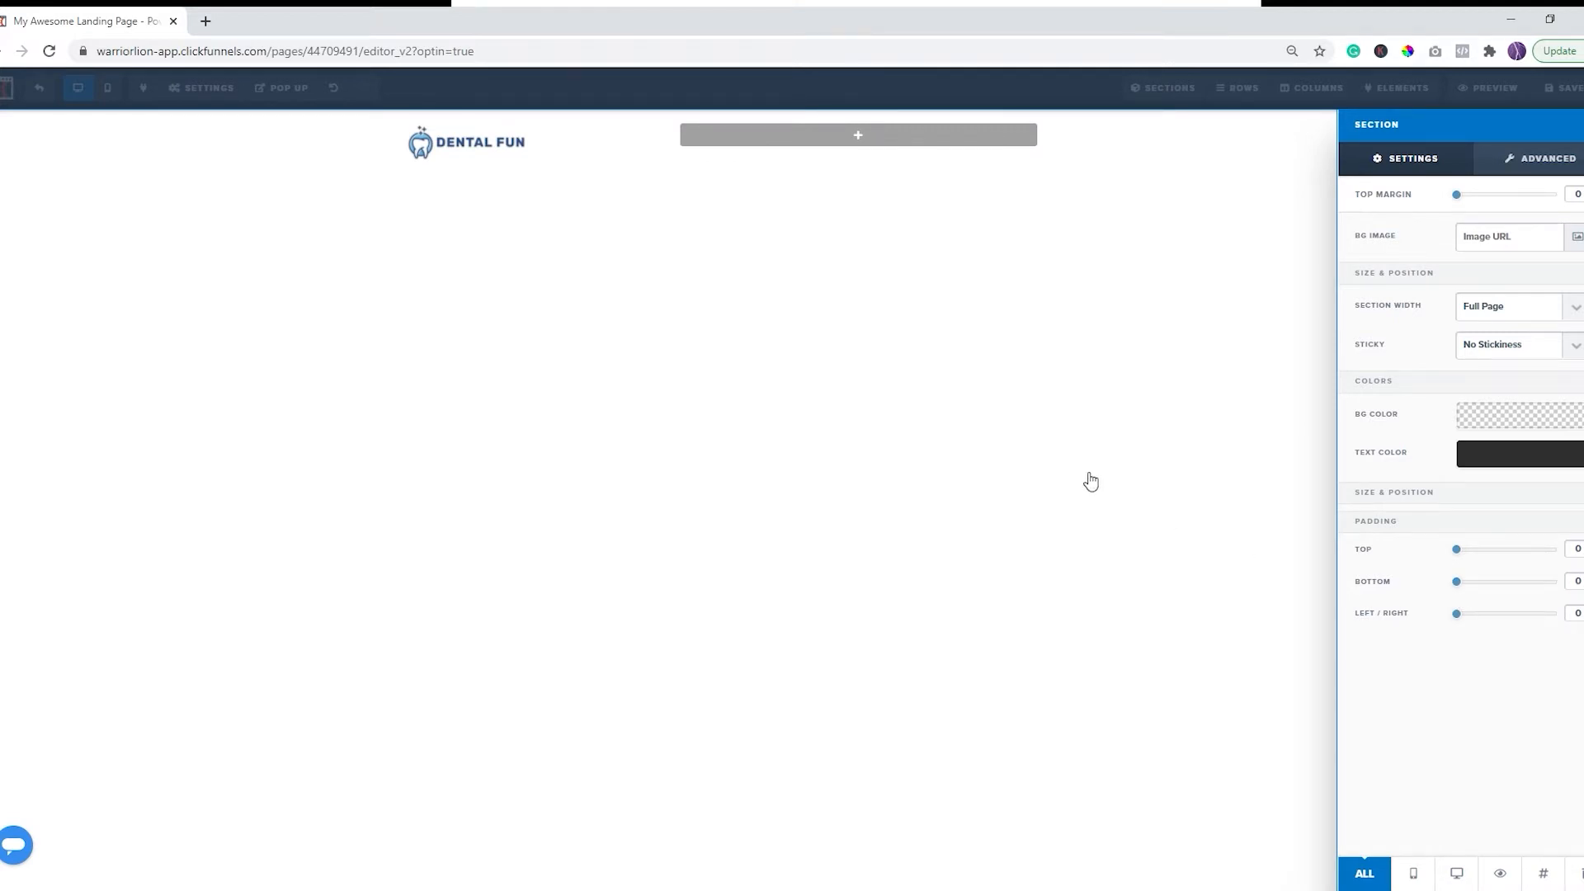
click(1183, 483)
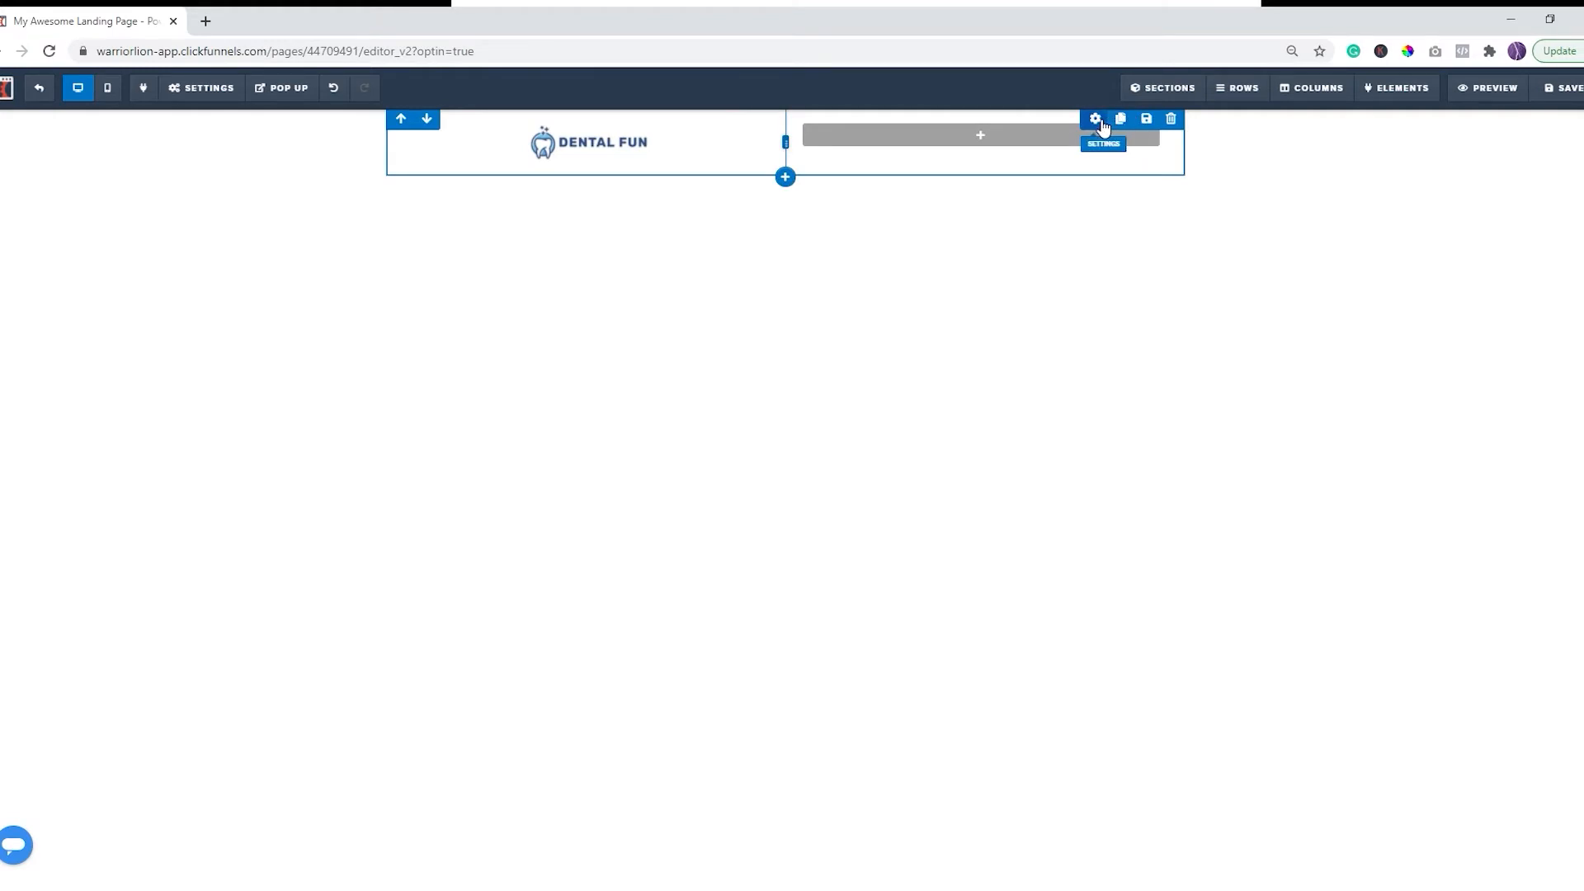
Step: Remove the top and bottom padding of the two-column row holding the logo
click(1095, 120)
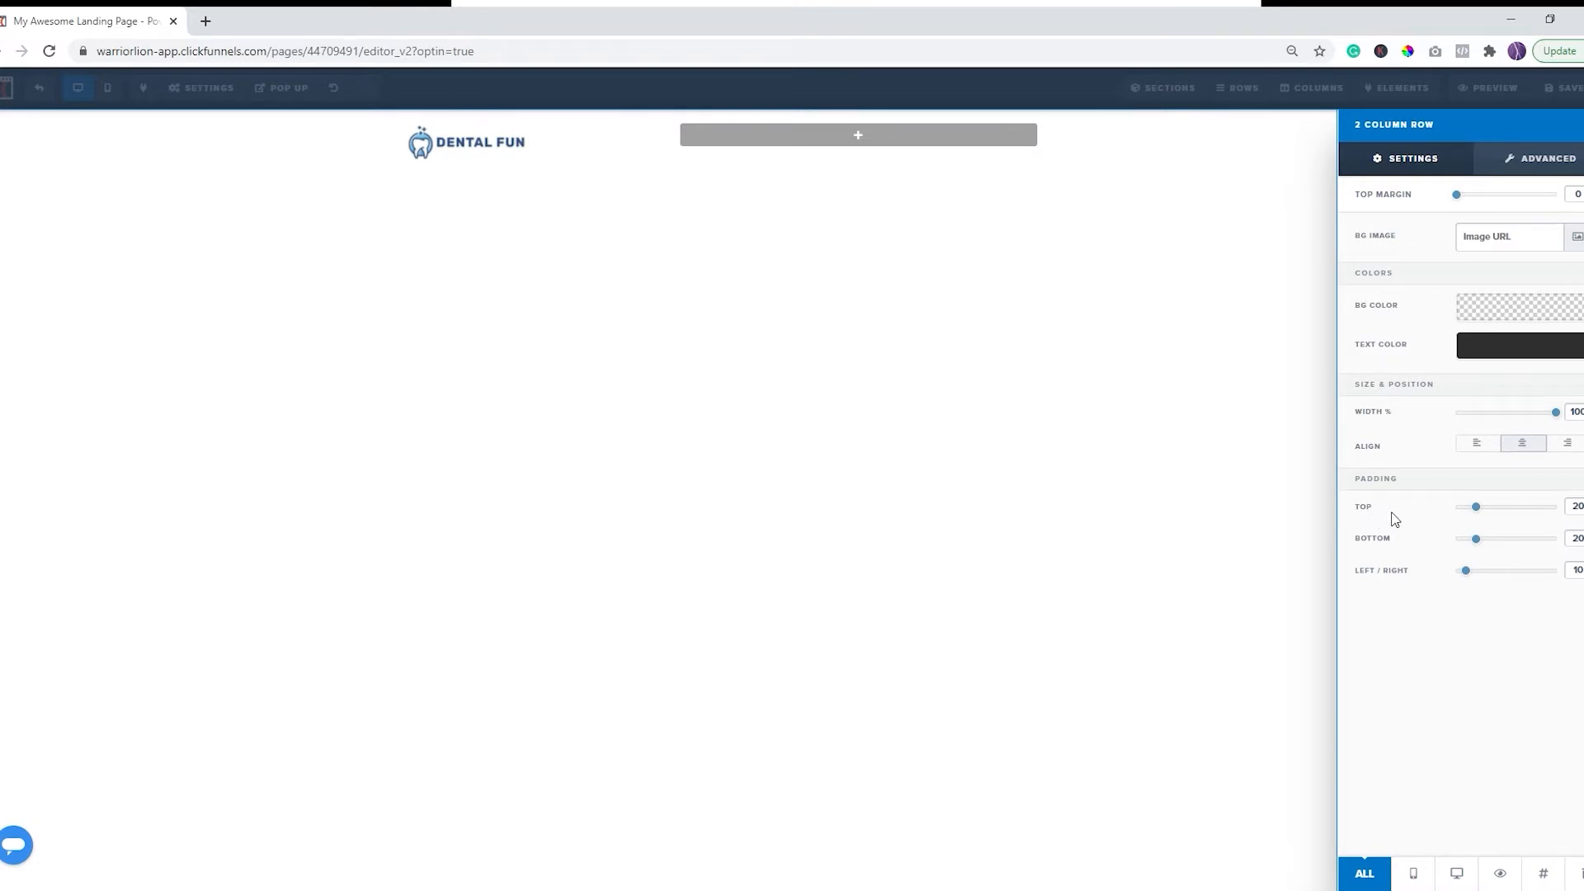
drag(1476, 506, 1445, 540)
click(1134, 466)
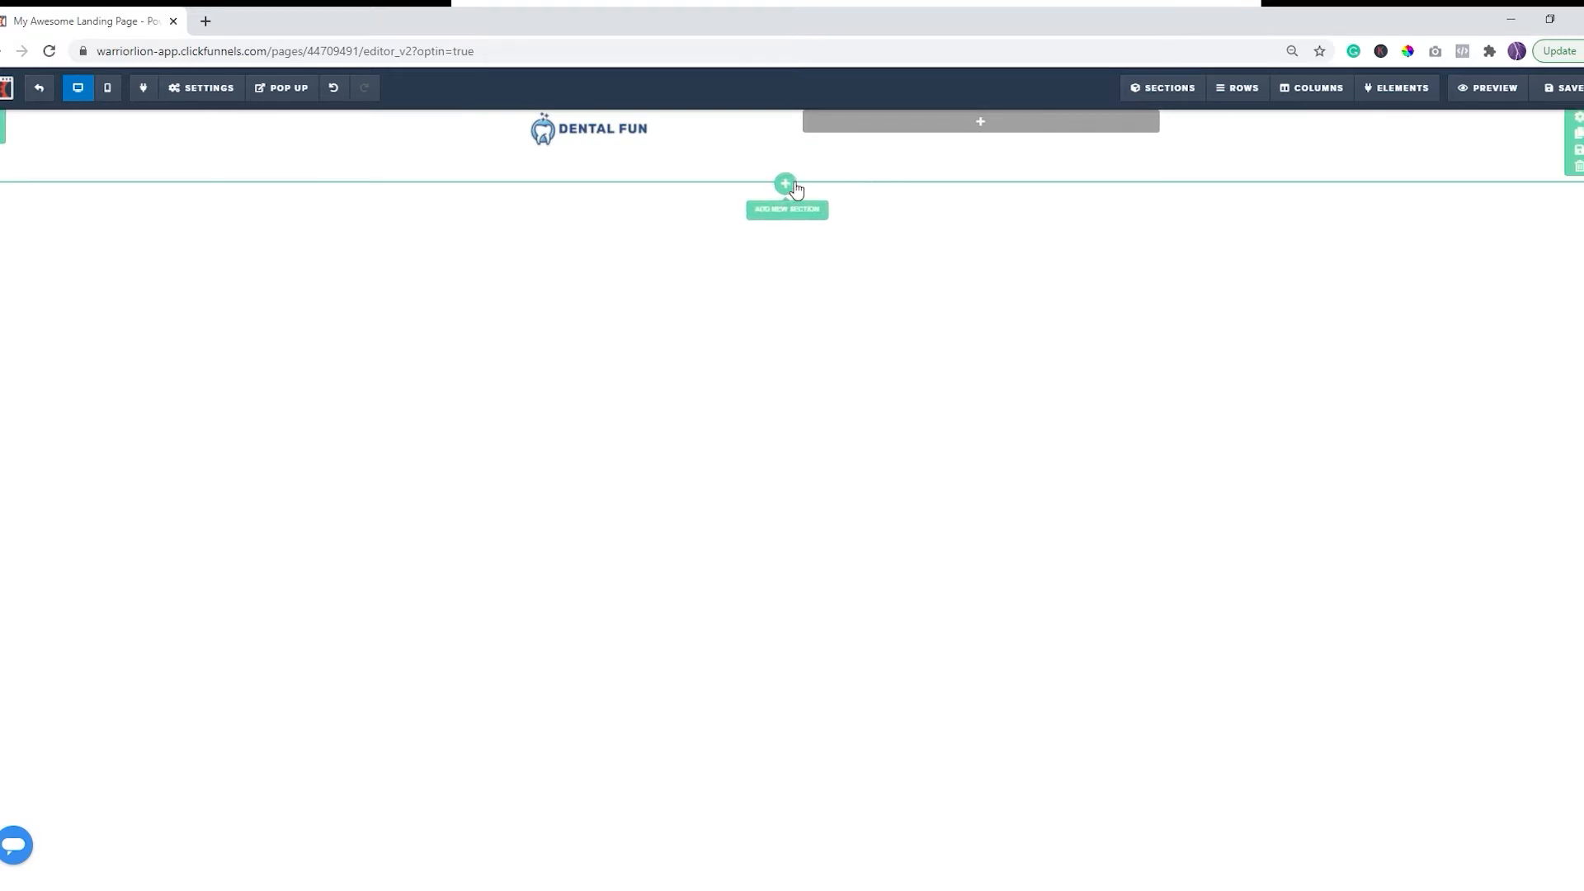
Step: Add a full-width section below the logo header and place a two-column row in it
click(794, 186)
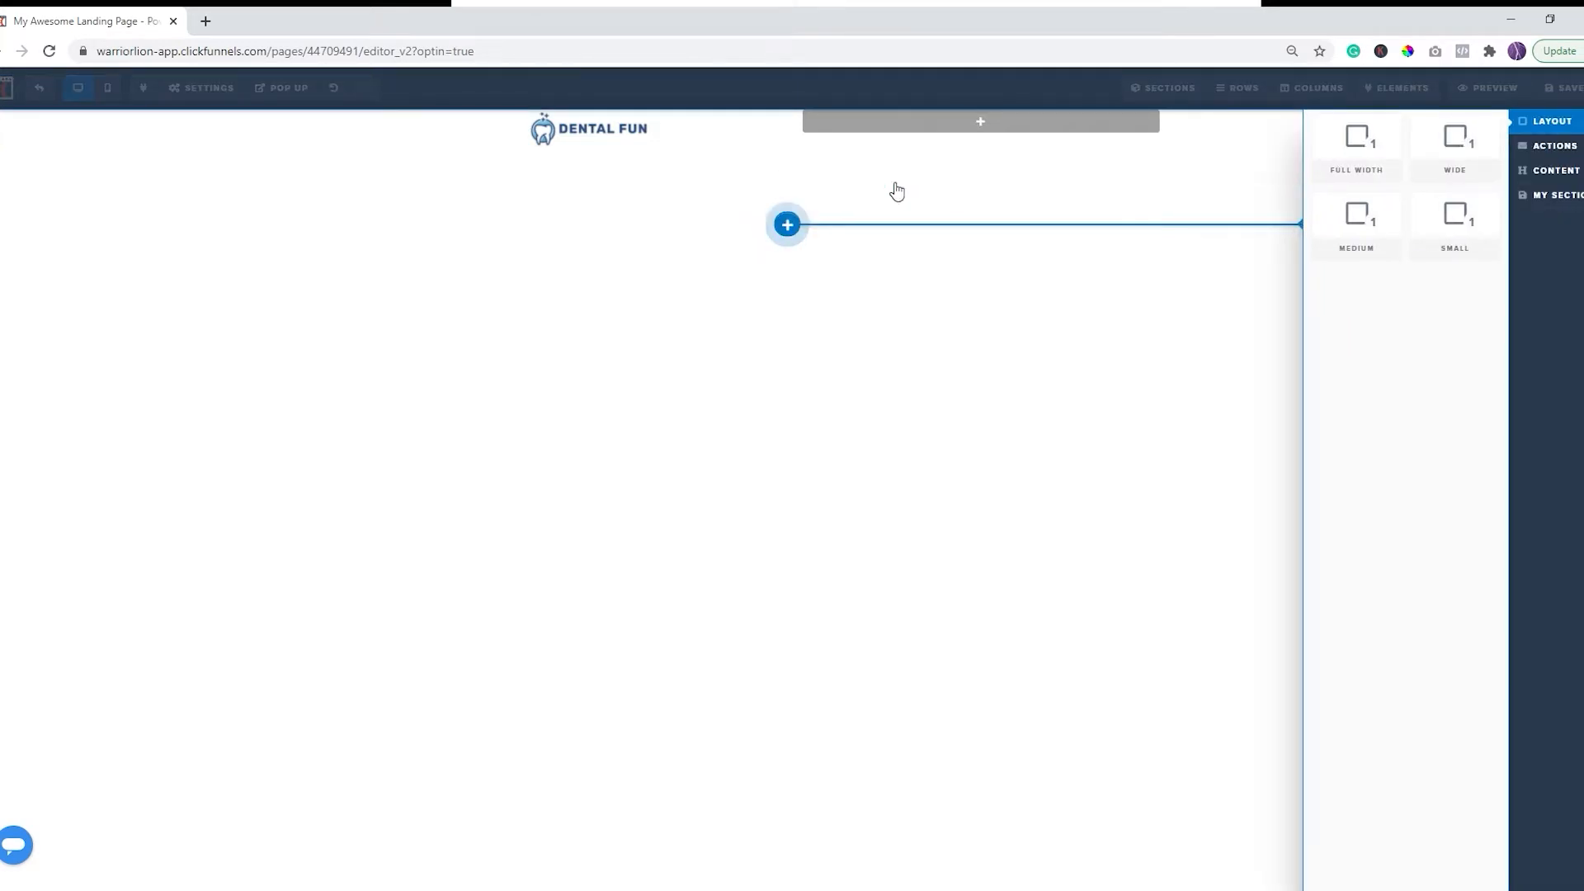
click(1356, 140)
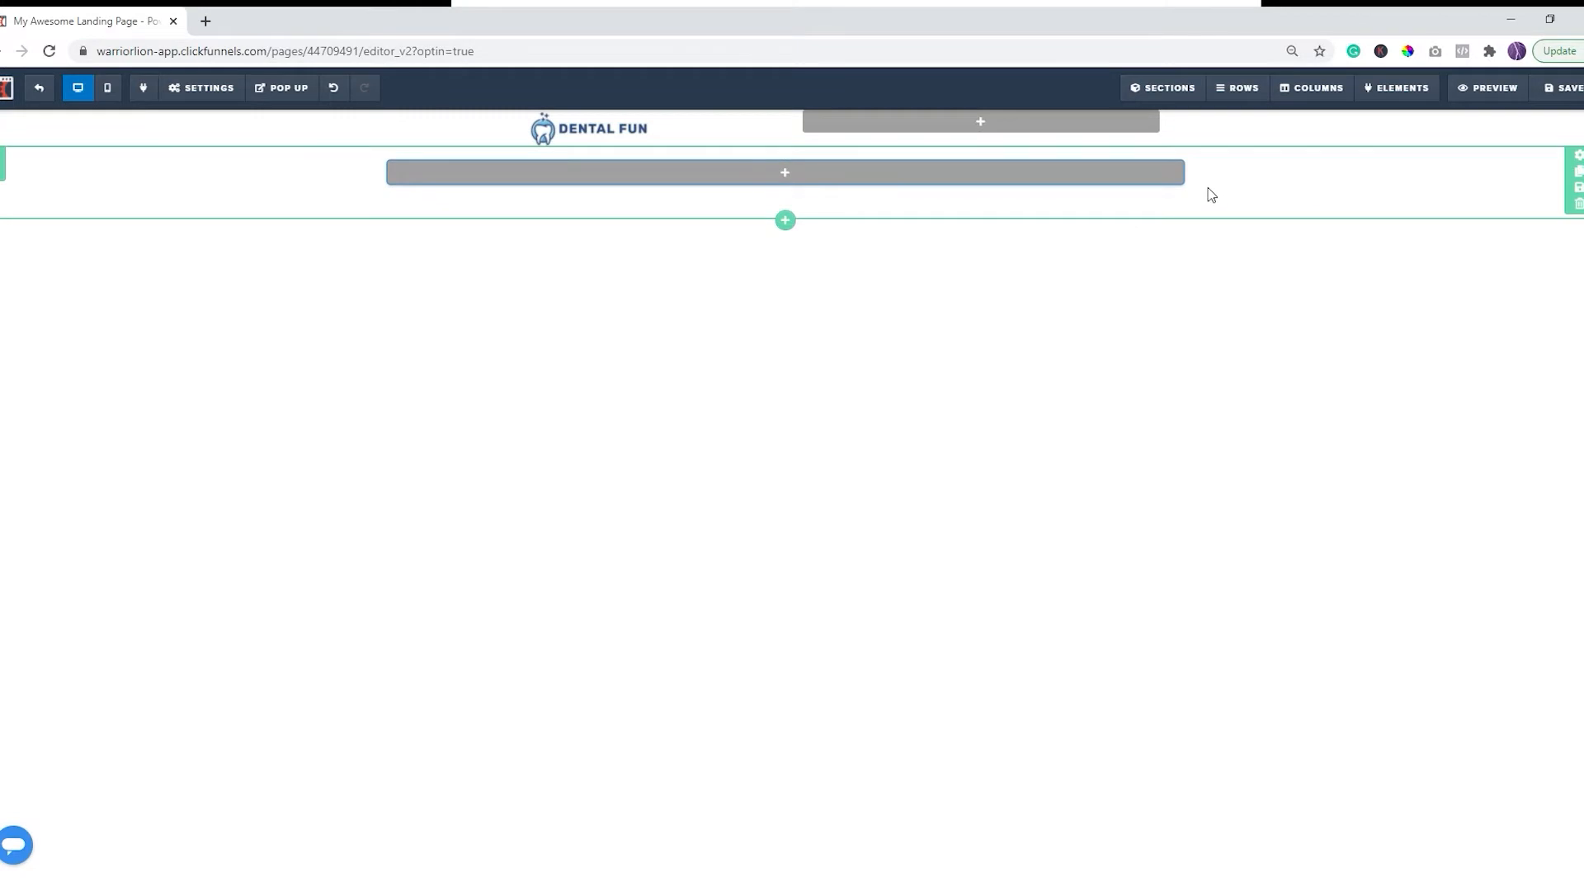
click(799, 175)
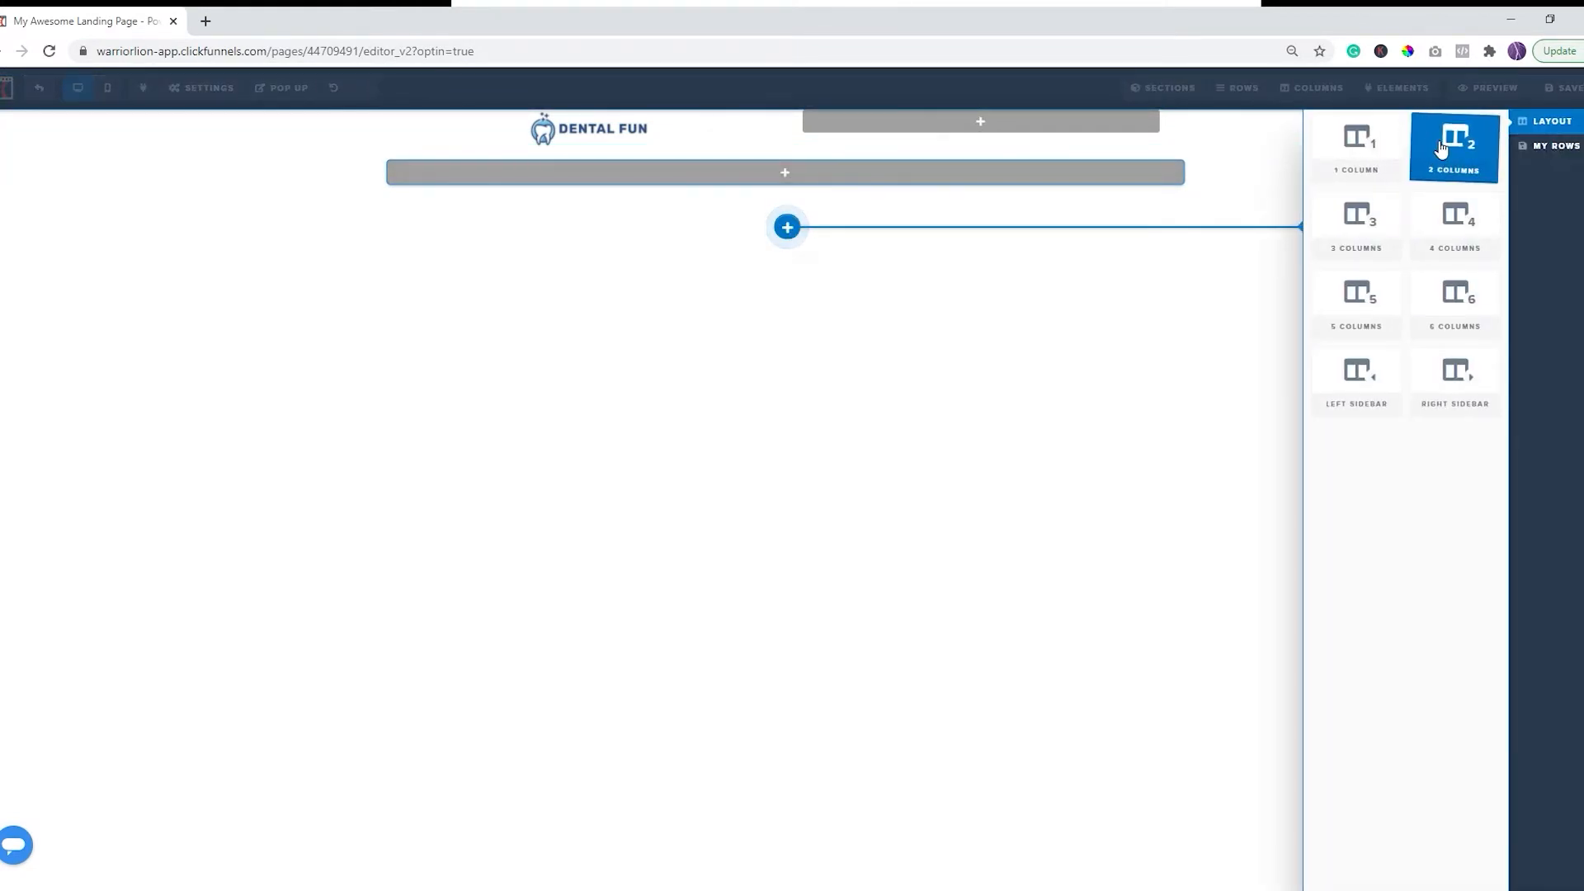
click(1440, 147)
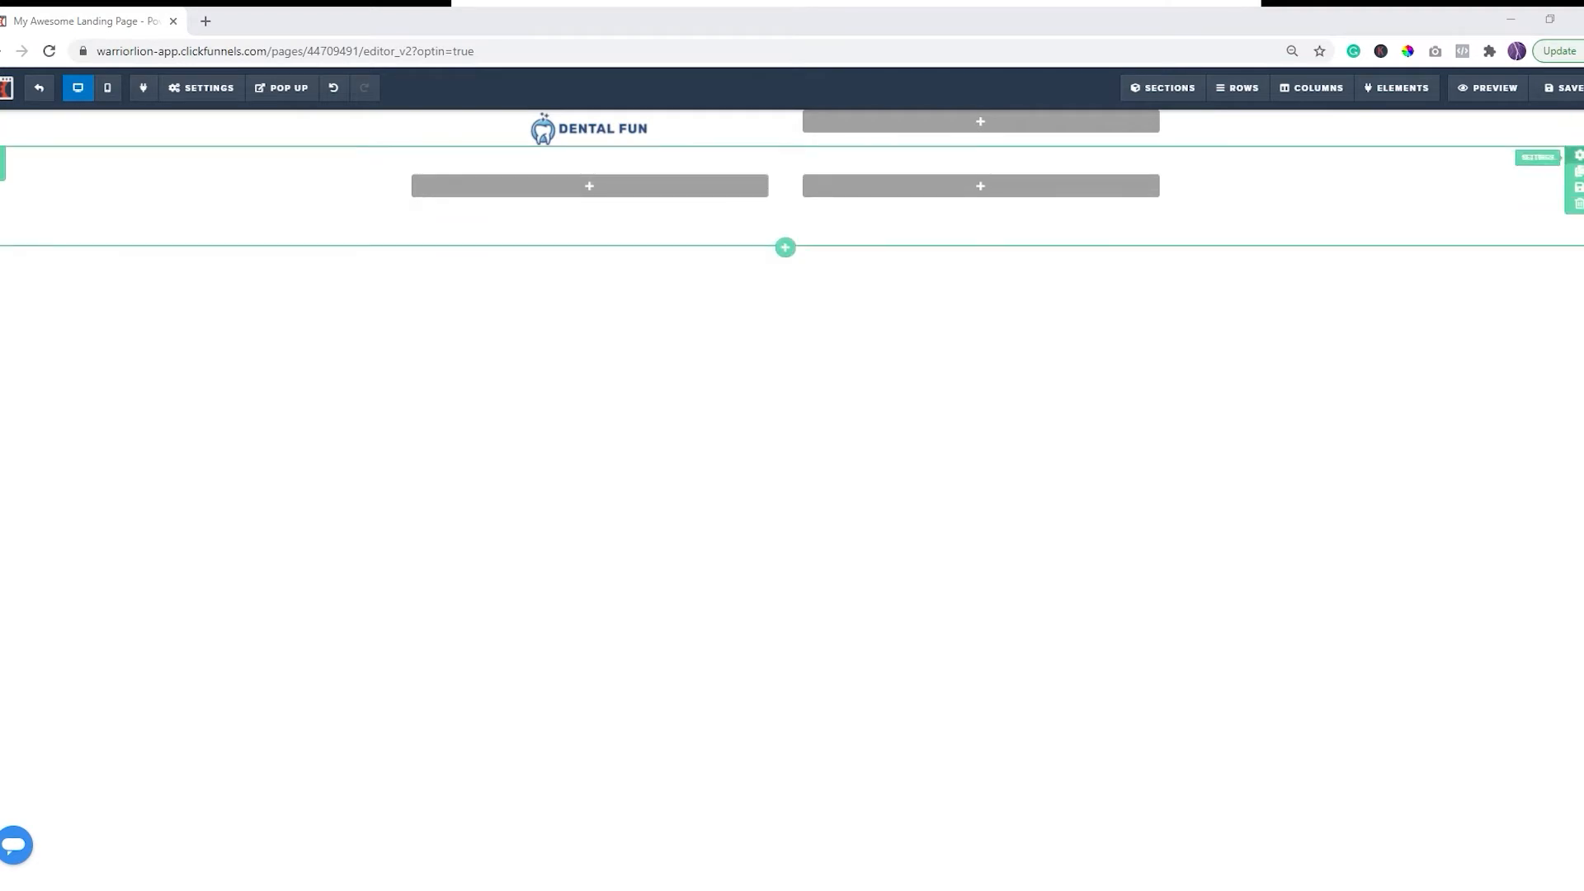
Step: Set the new section's background color to #062147
click(1578, 159)
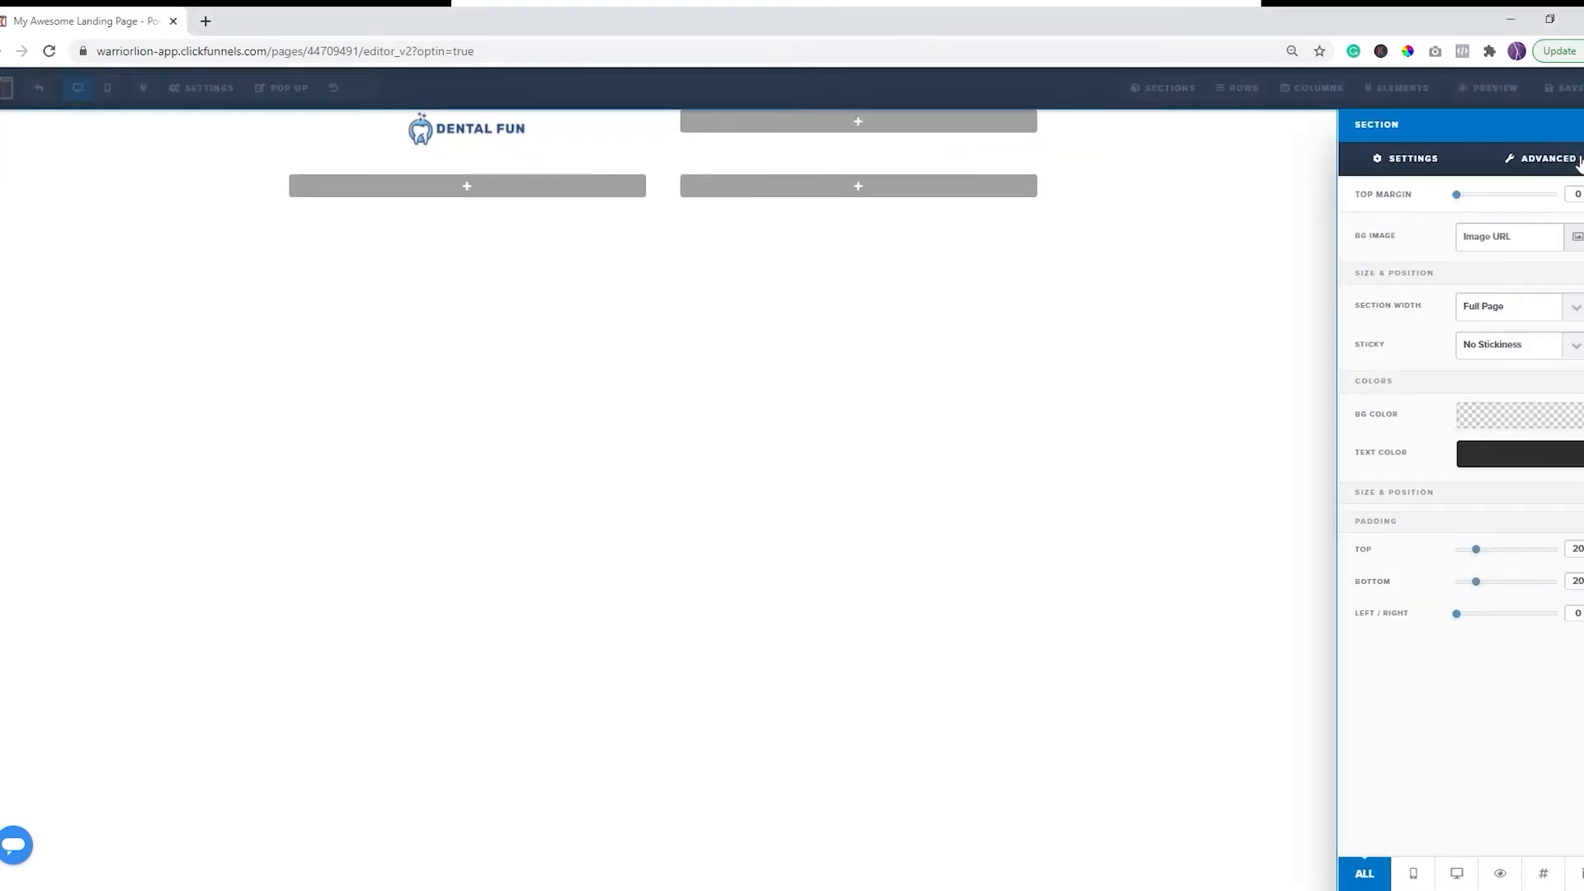
click(1519, 418)
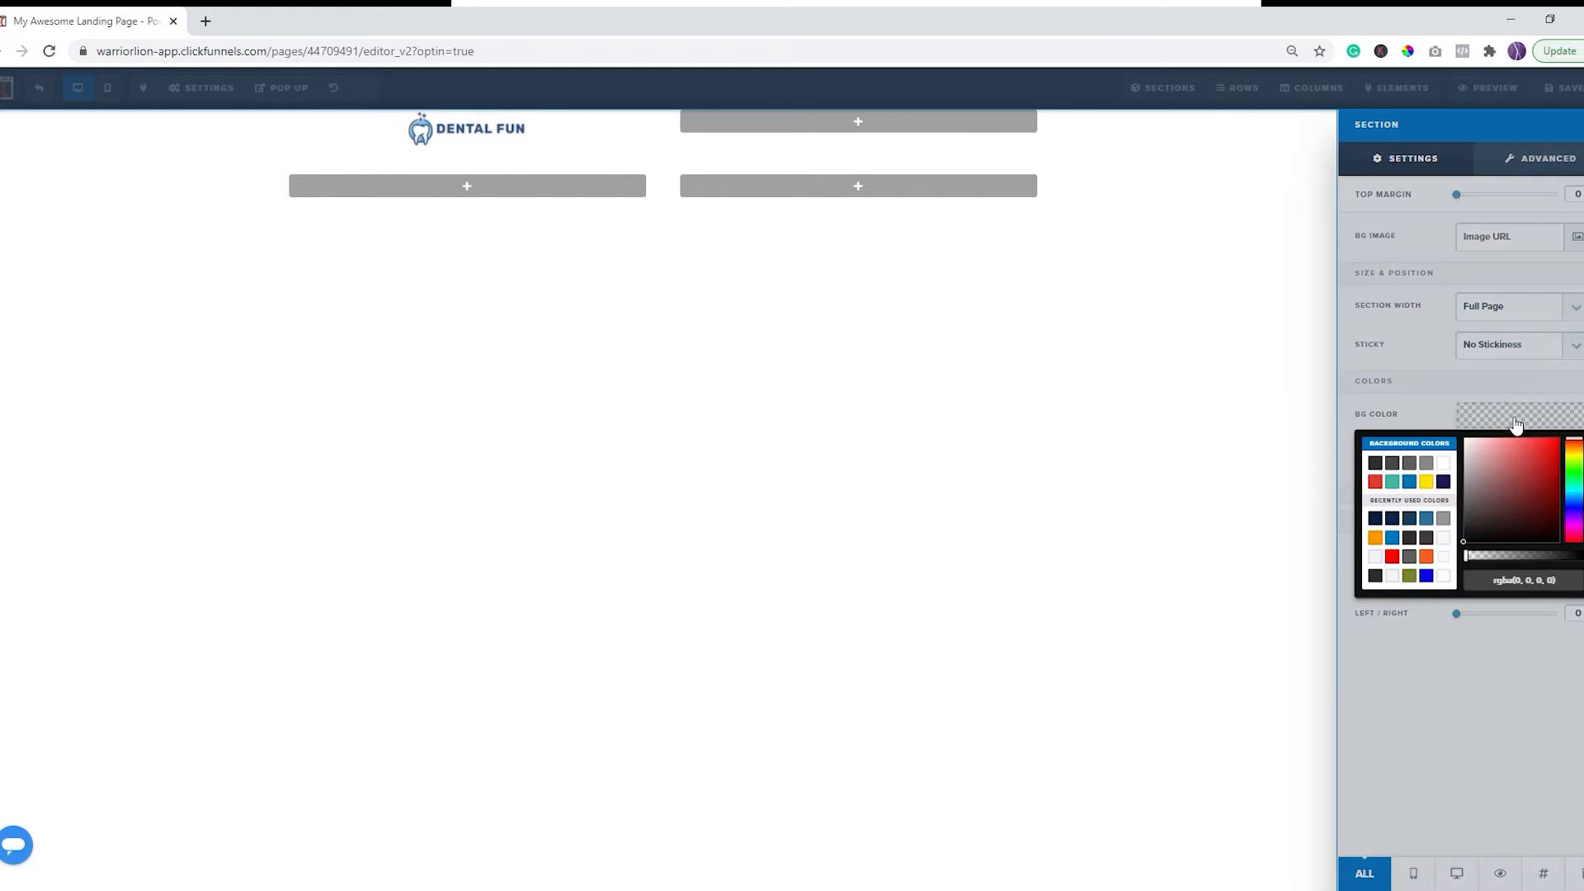
click(1410, 519)
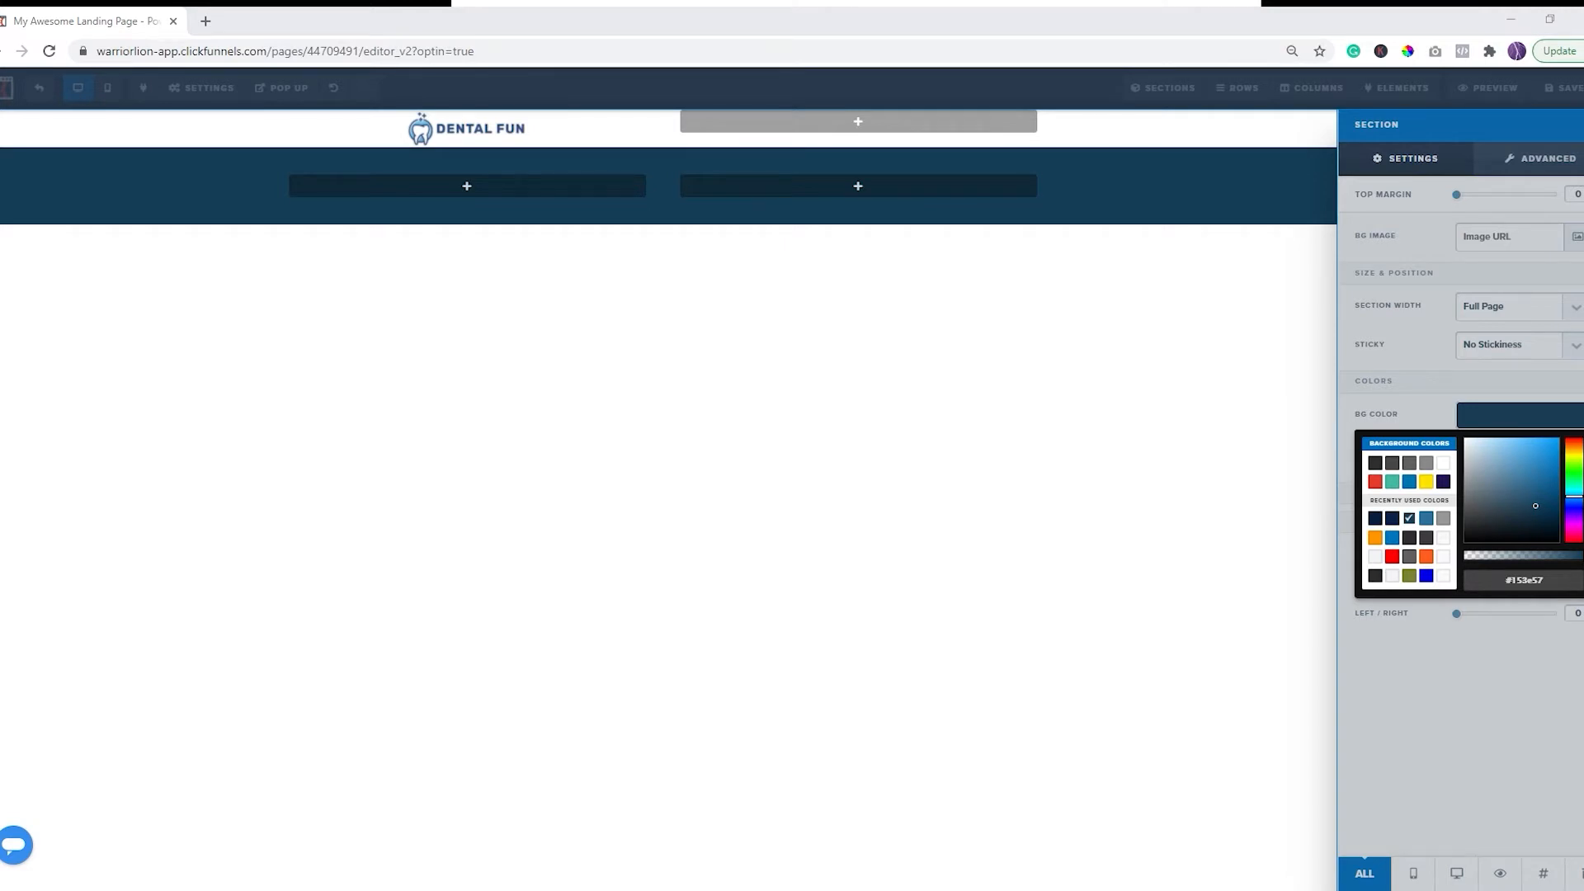
click(1533, 581)
text(#062147)
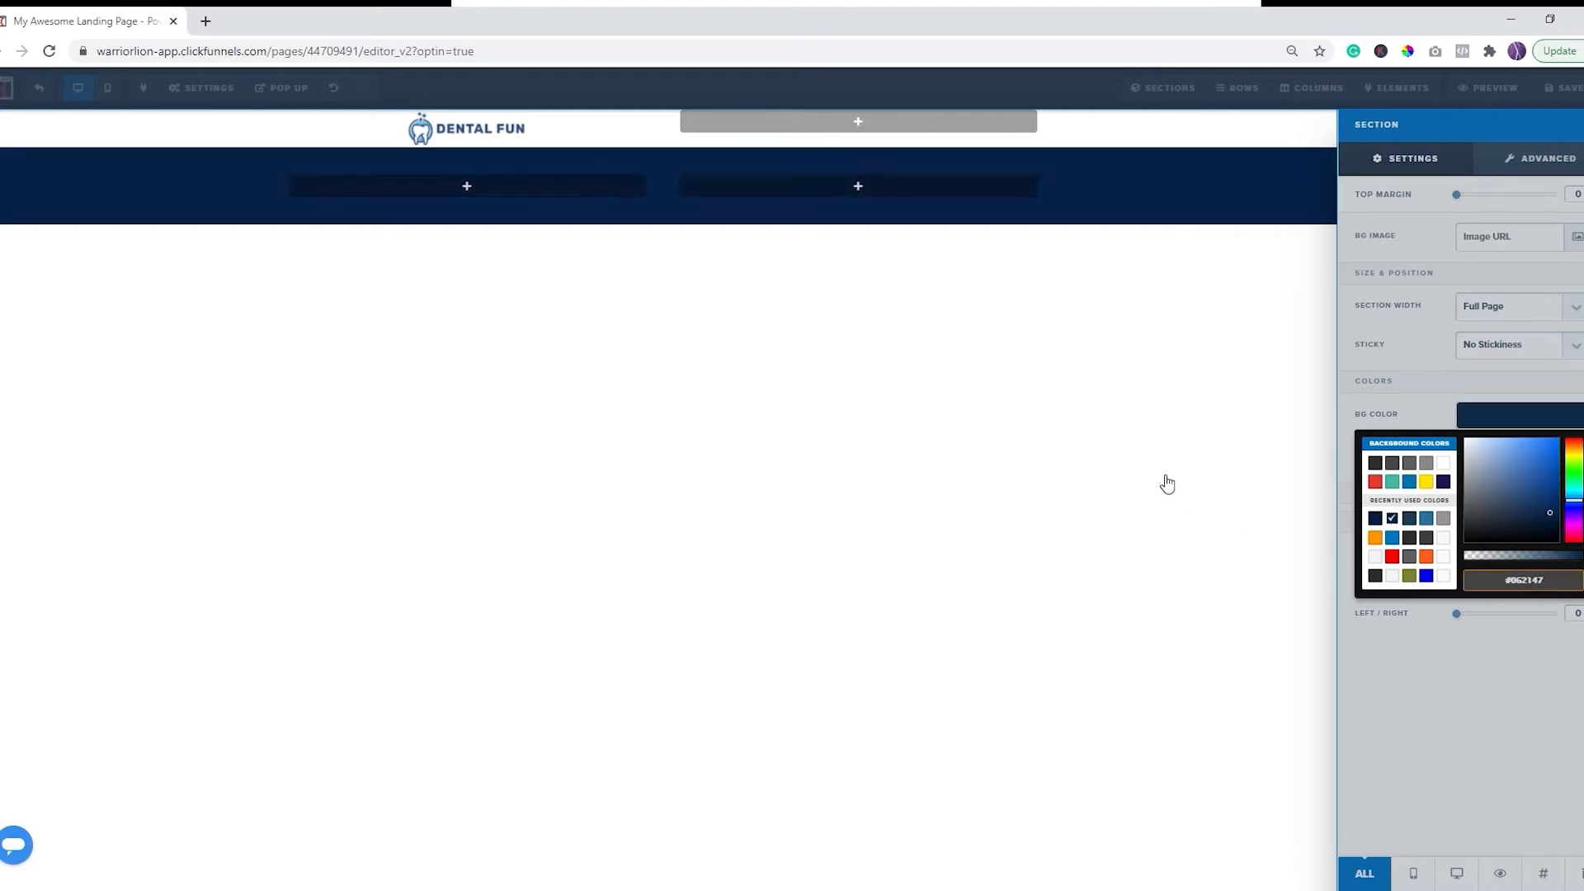
click(1445, 410)
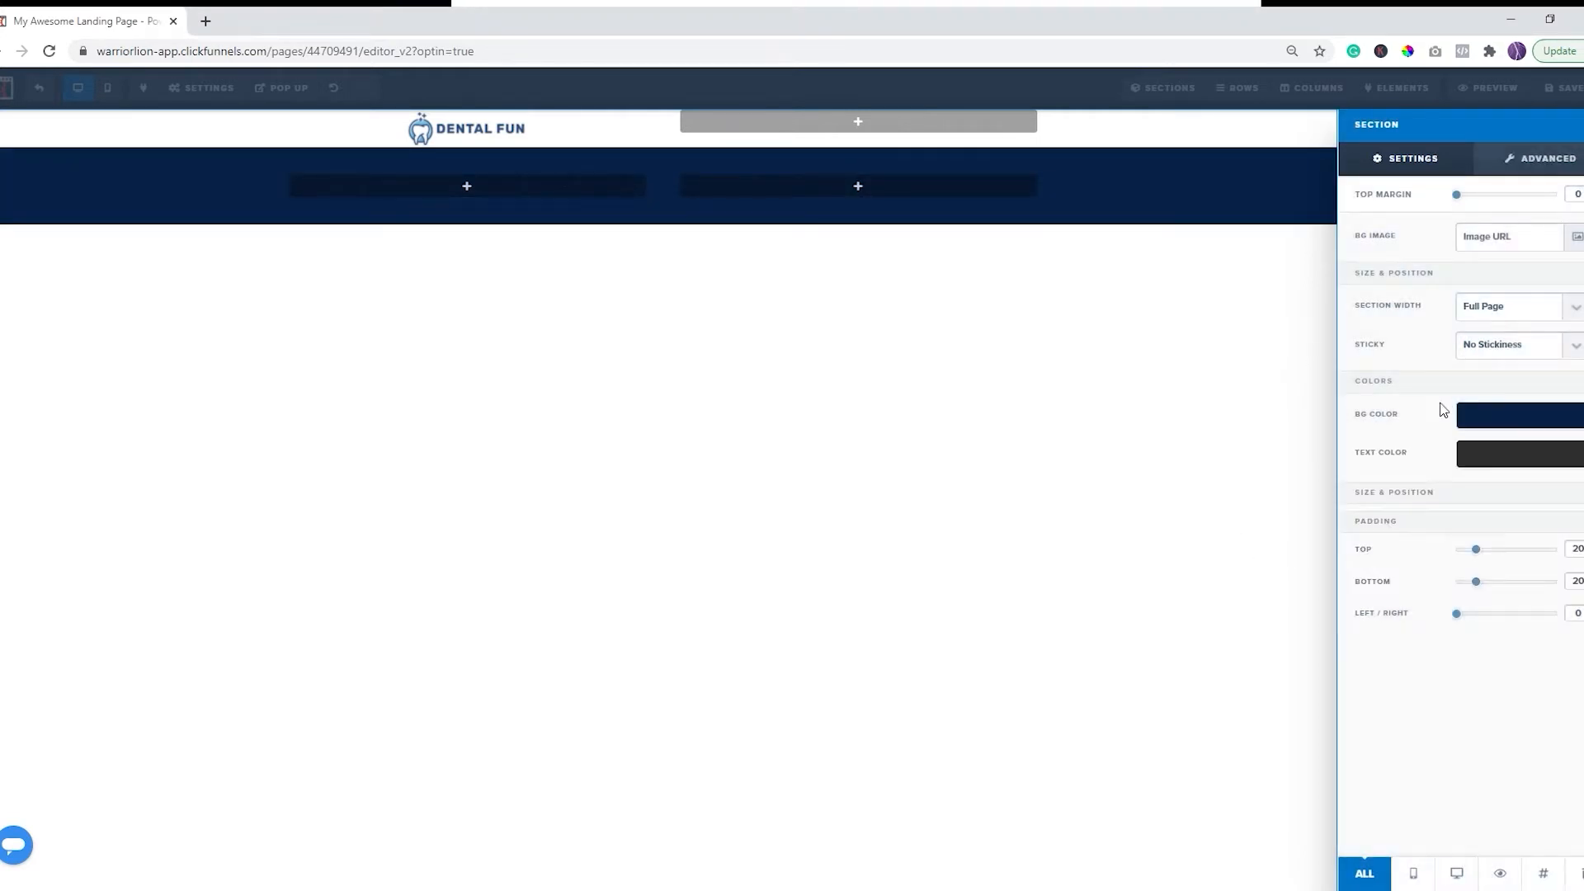
Step: Recheck the hex code of the new section's background color
click(1503, 422)
click(1533, 582)
click(1534, 582)
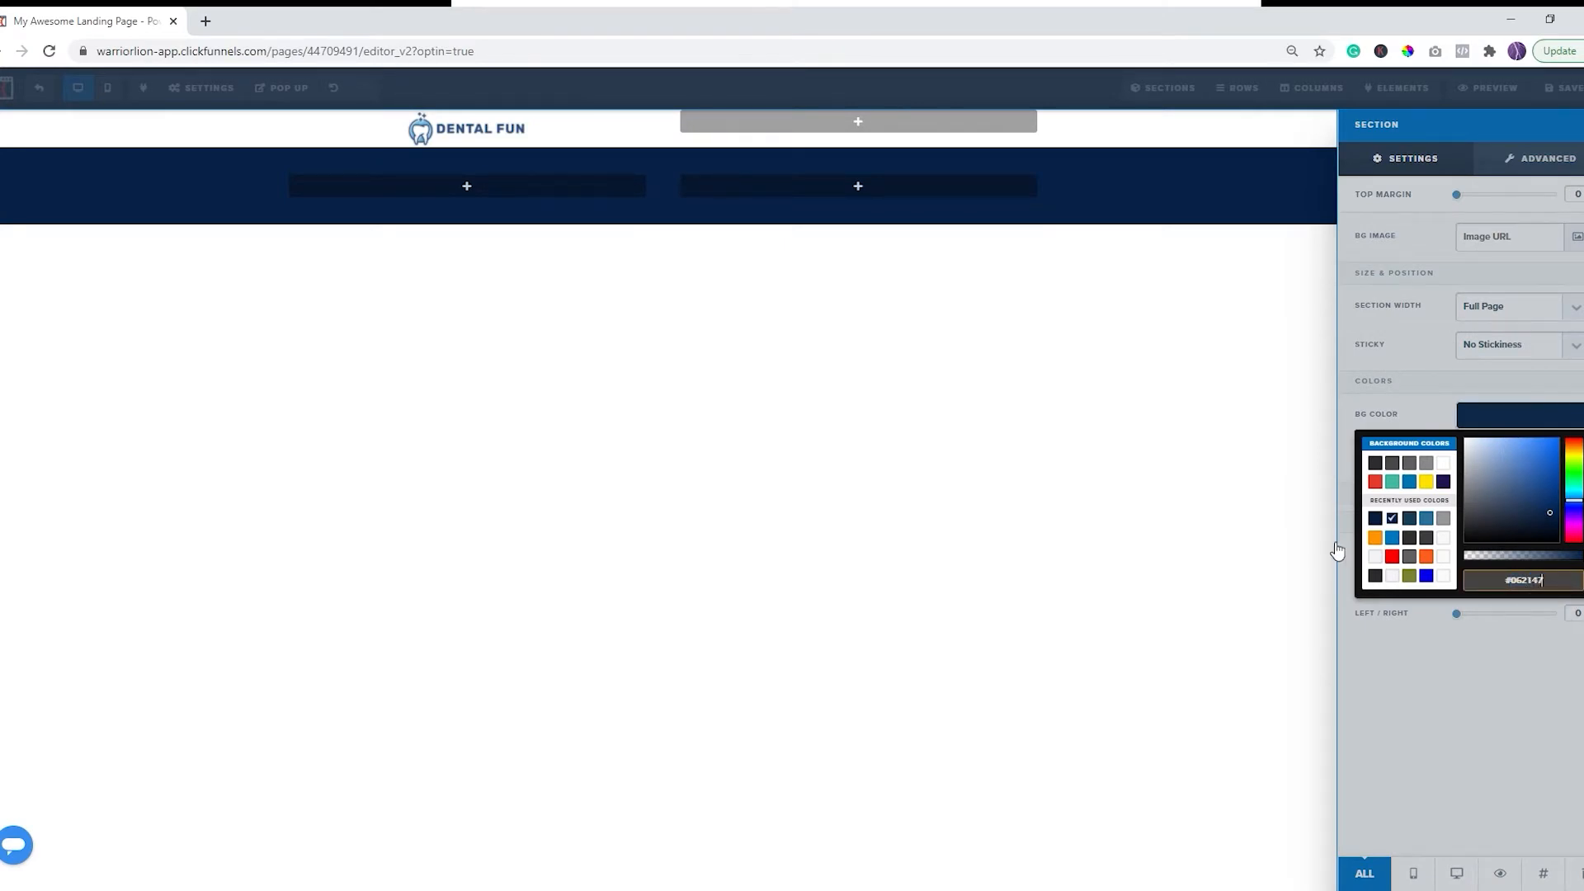
click(1243, 519)
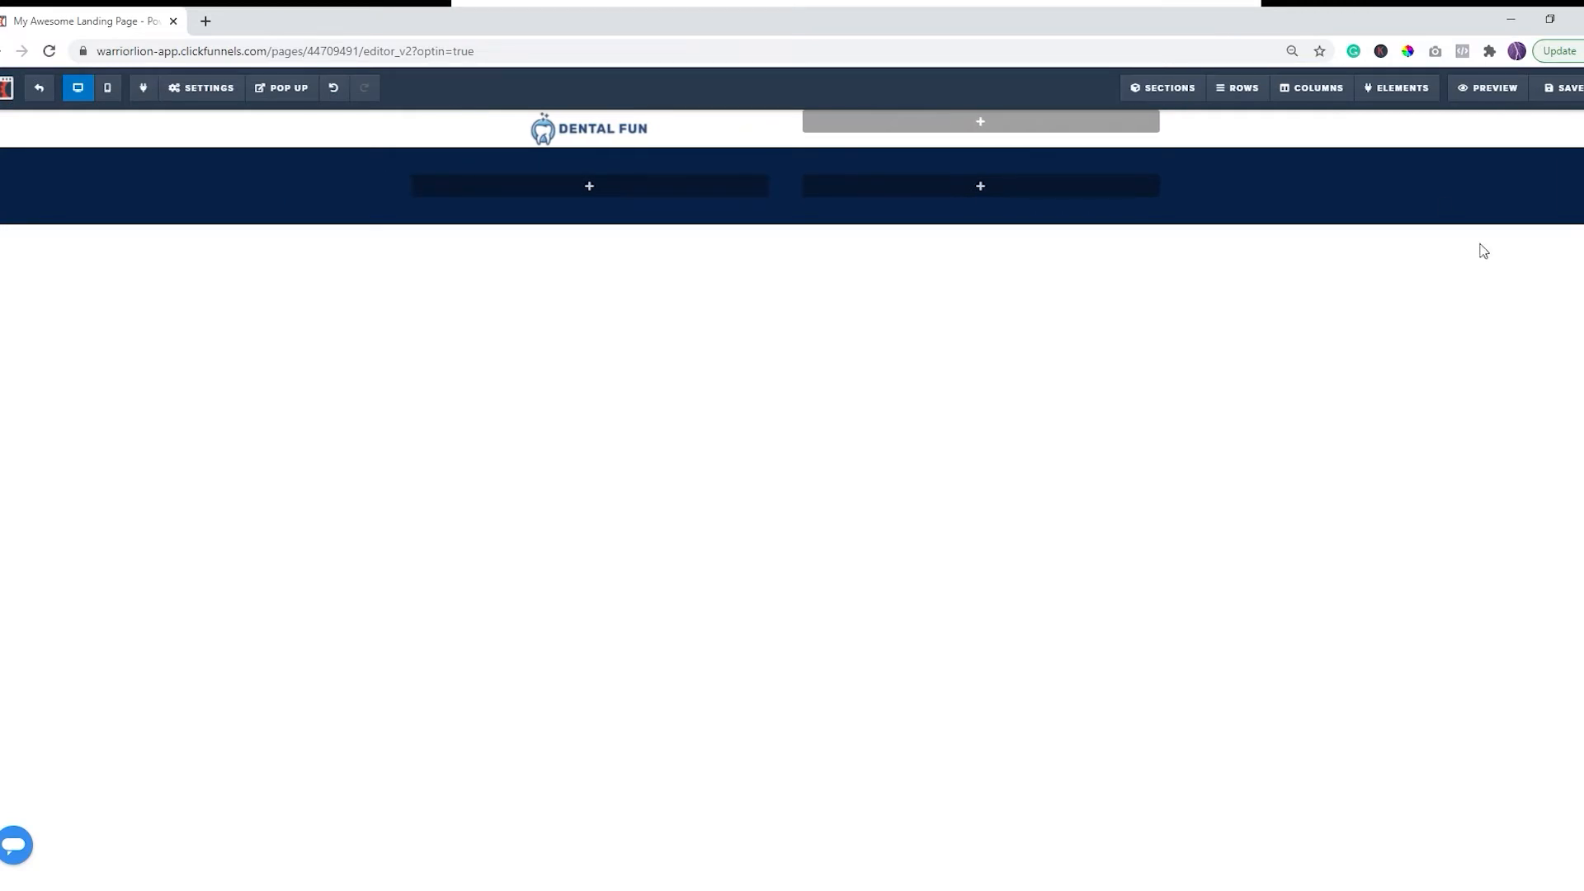
click(1572, 159)
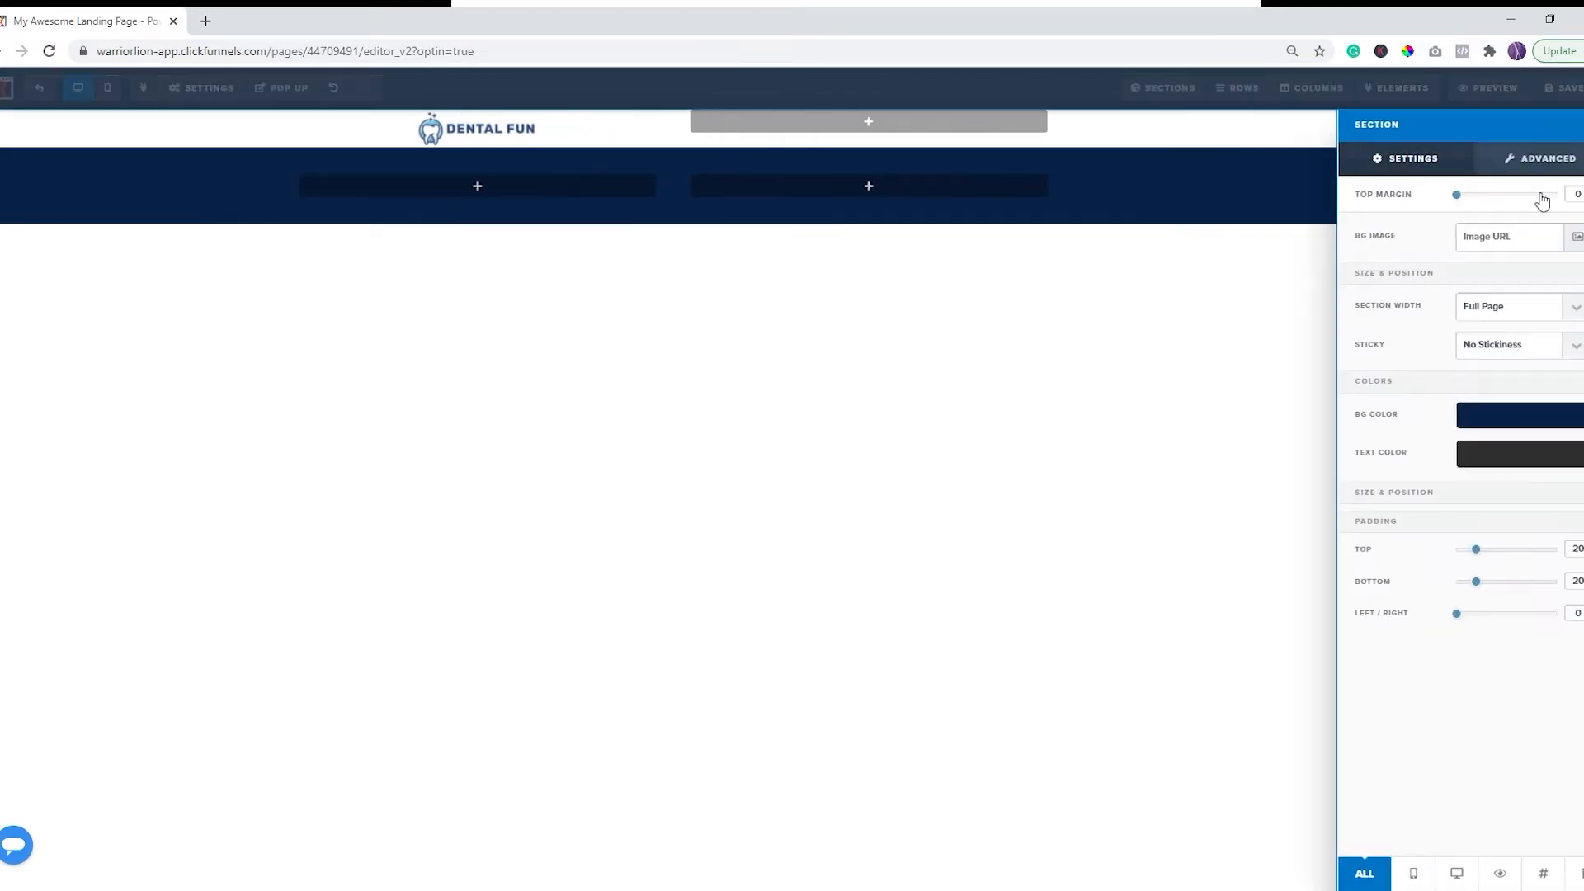
click(1527, 418)
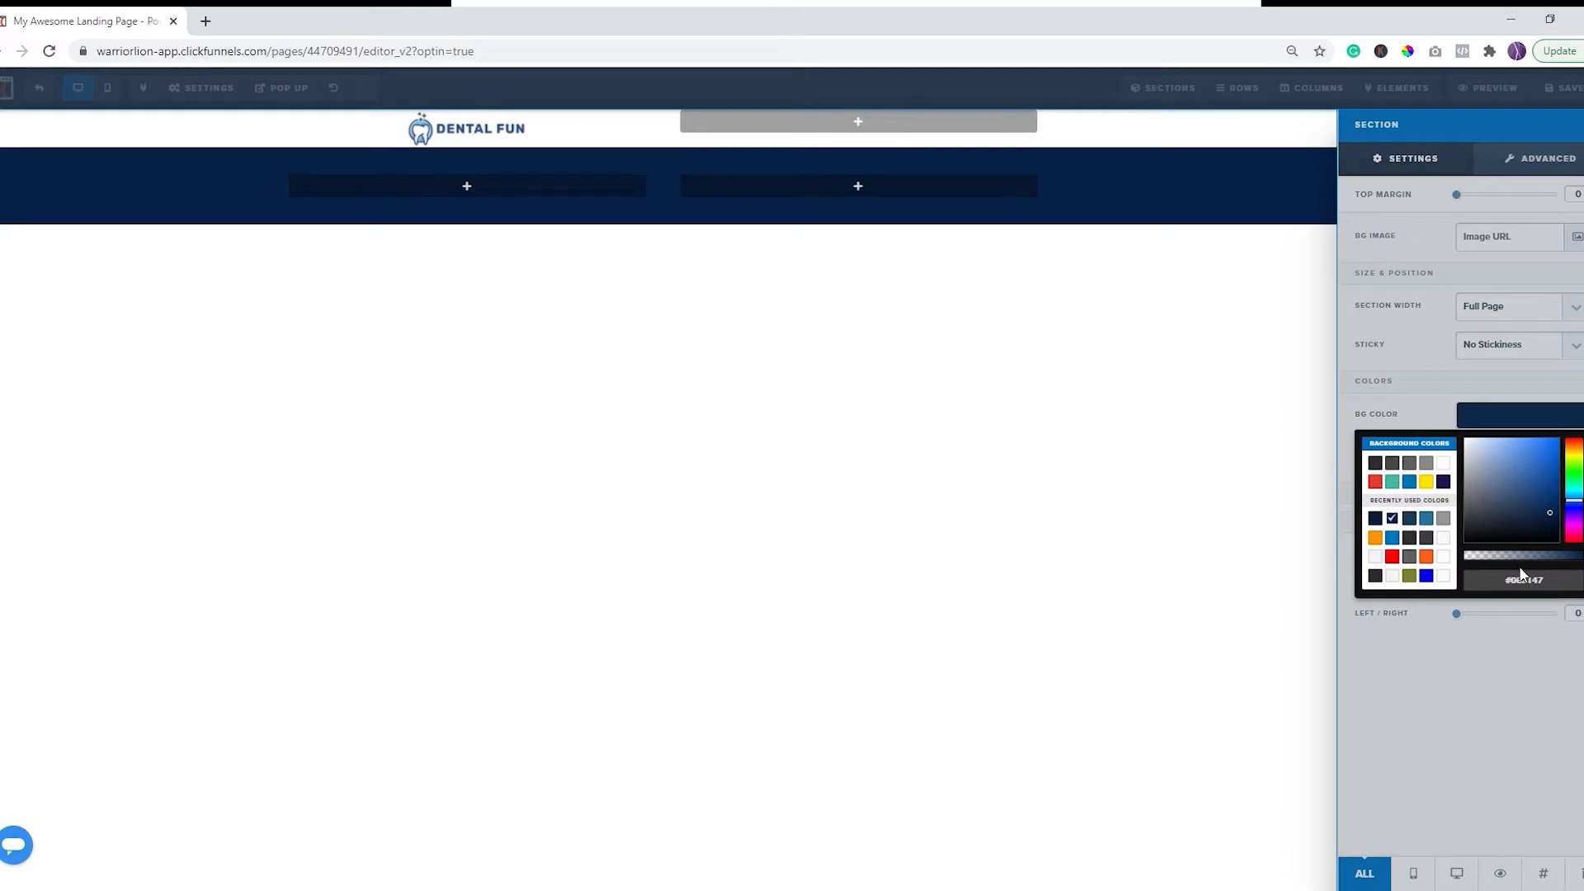
click(1209, 363)
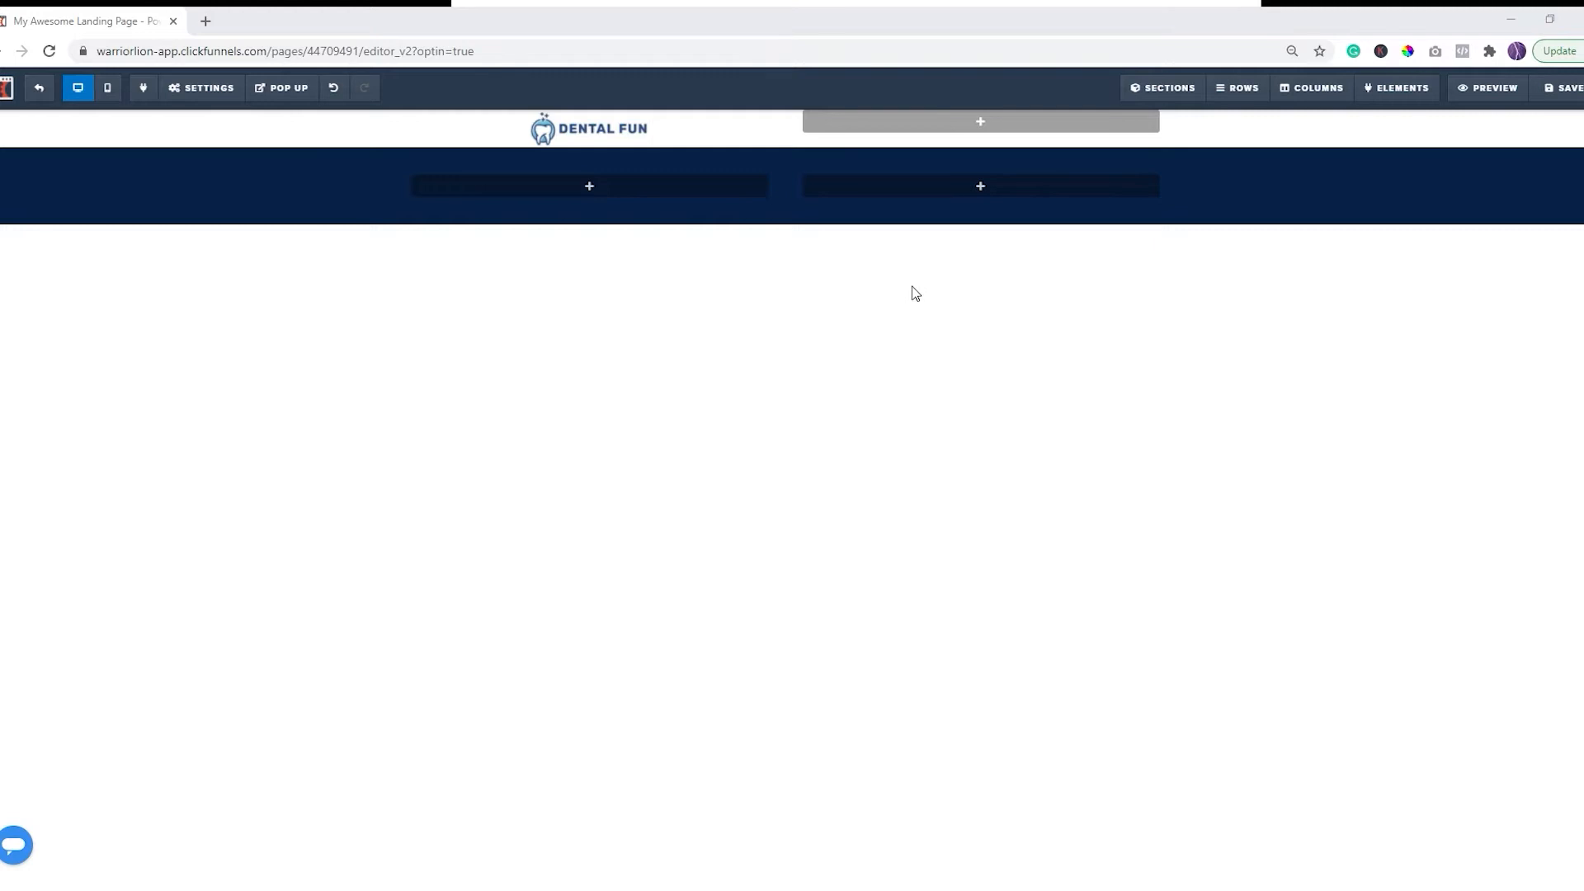
Step: Add a headline element to the section's first column and set its text and bold colors to white
click(592, 188)
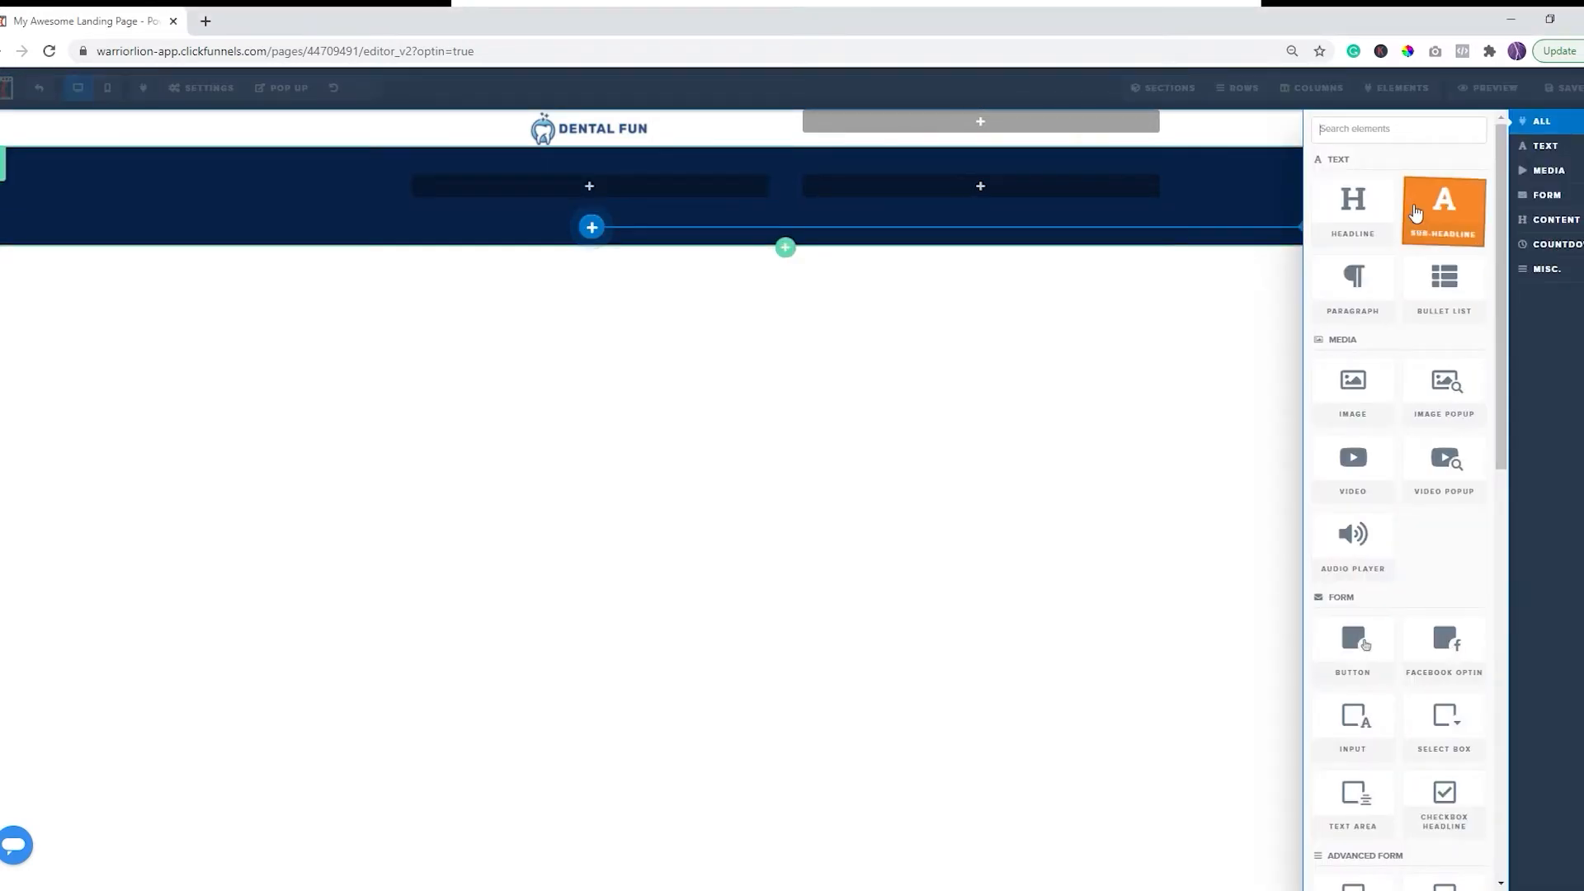
click(1374, 212)
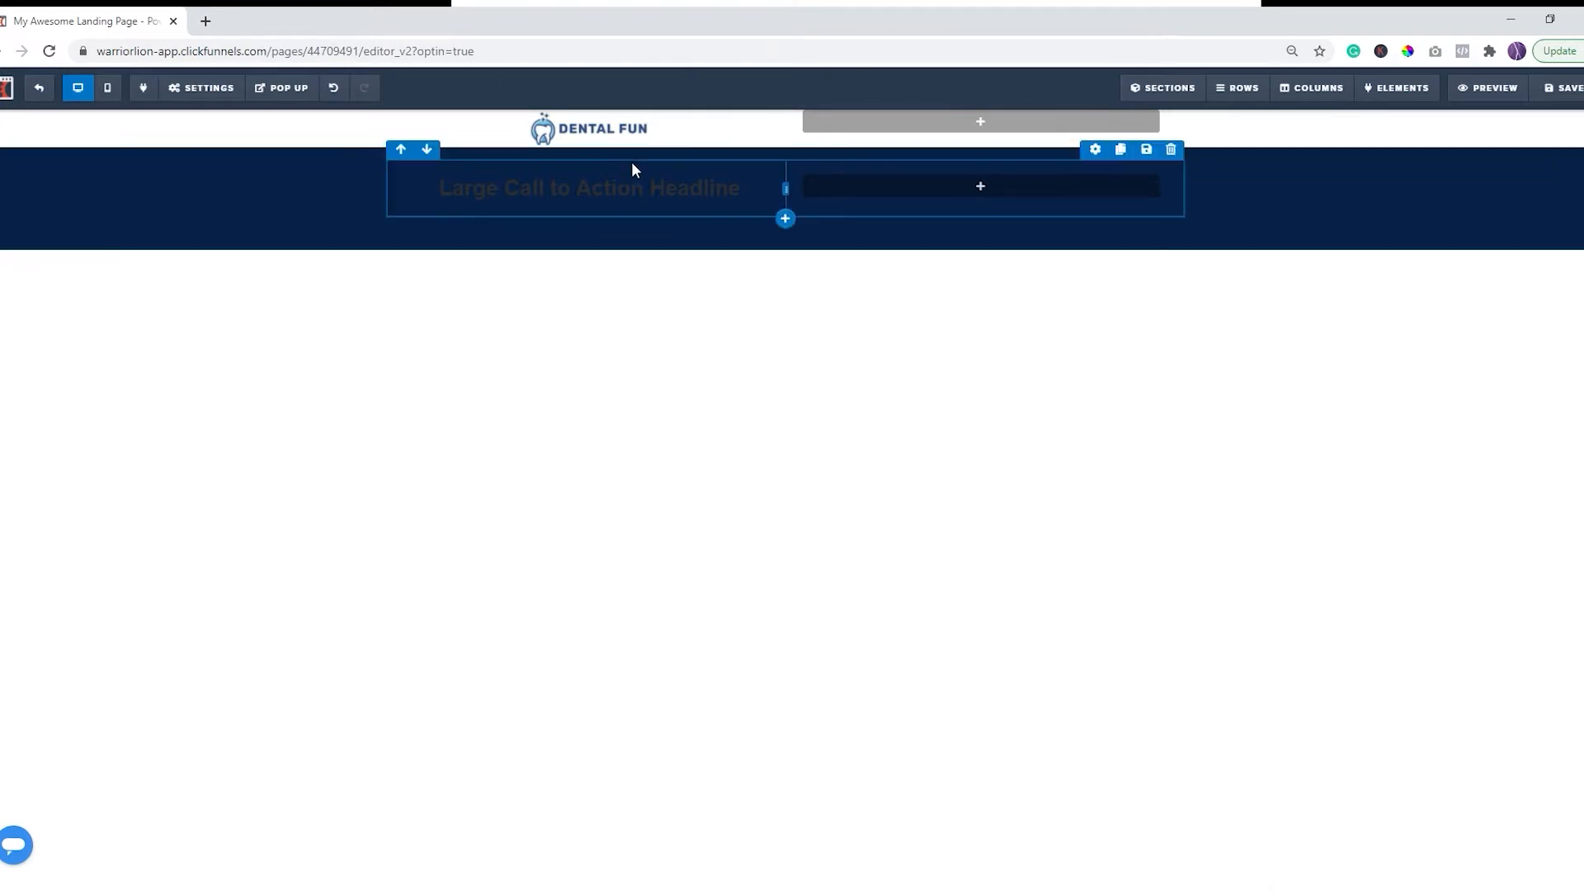
click(650, 193)
triple_click(651, 194)
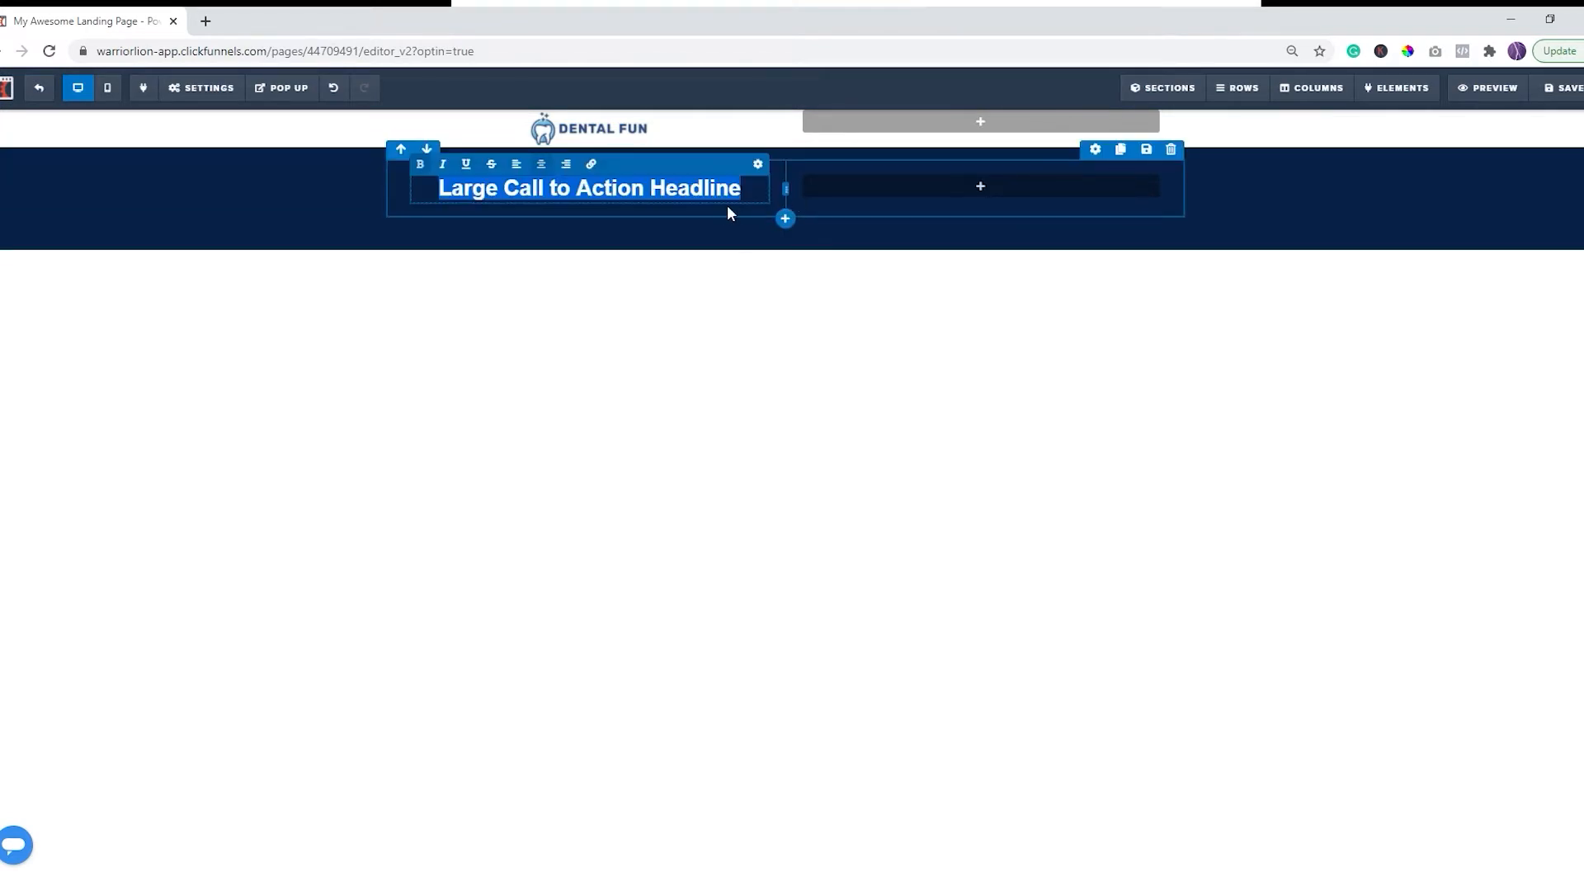
click(769, 172)
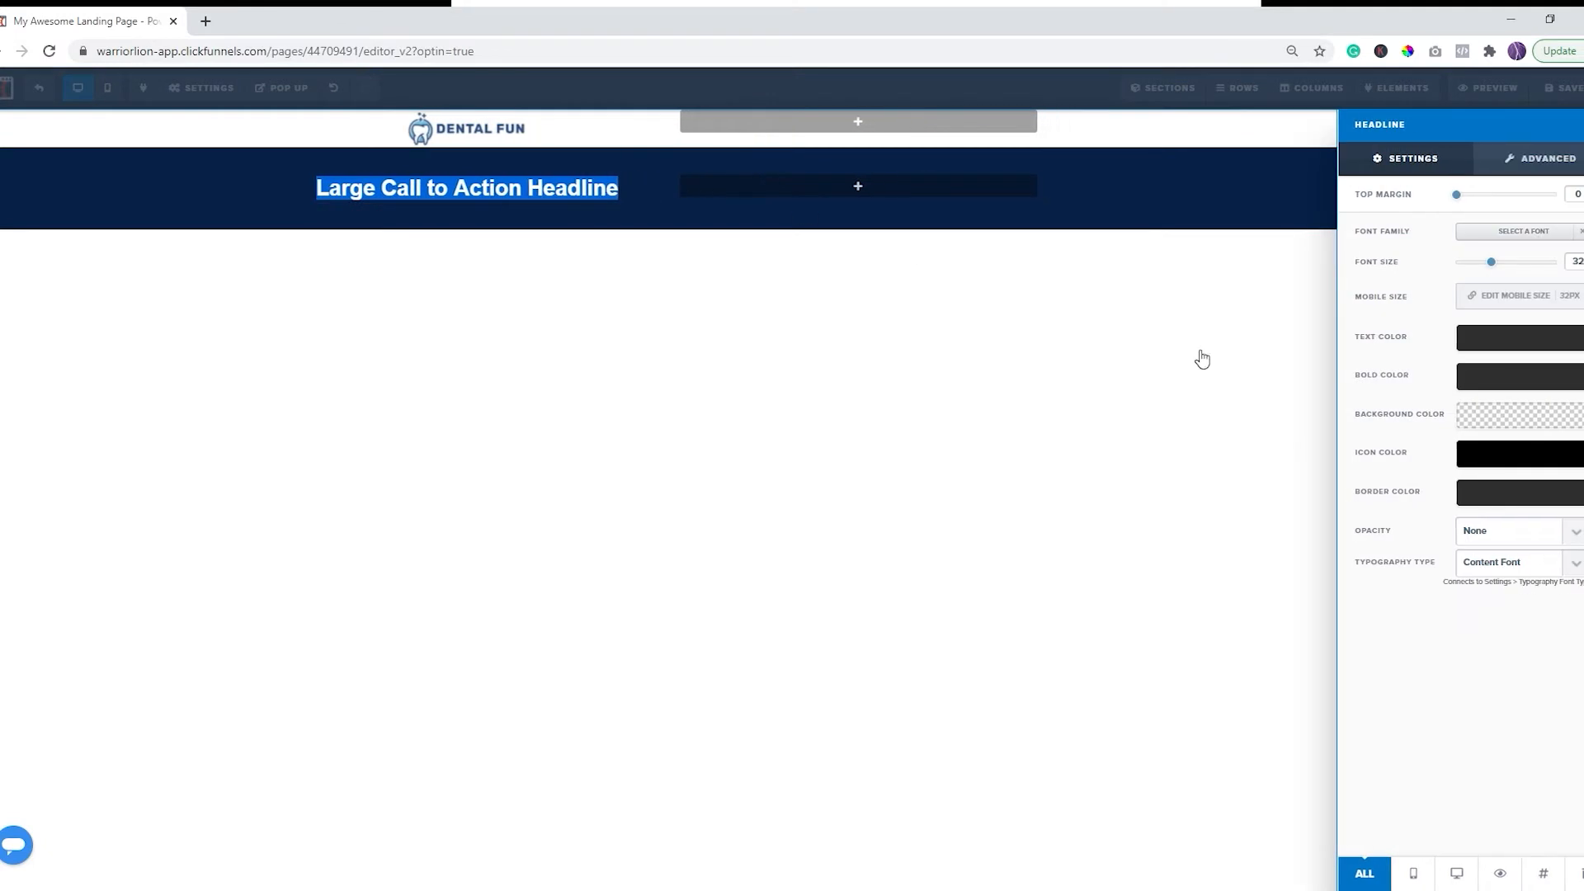
click(1489, 343)
click(1444, 386)
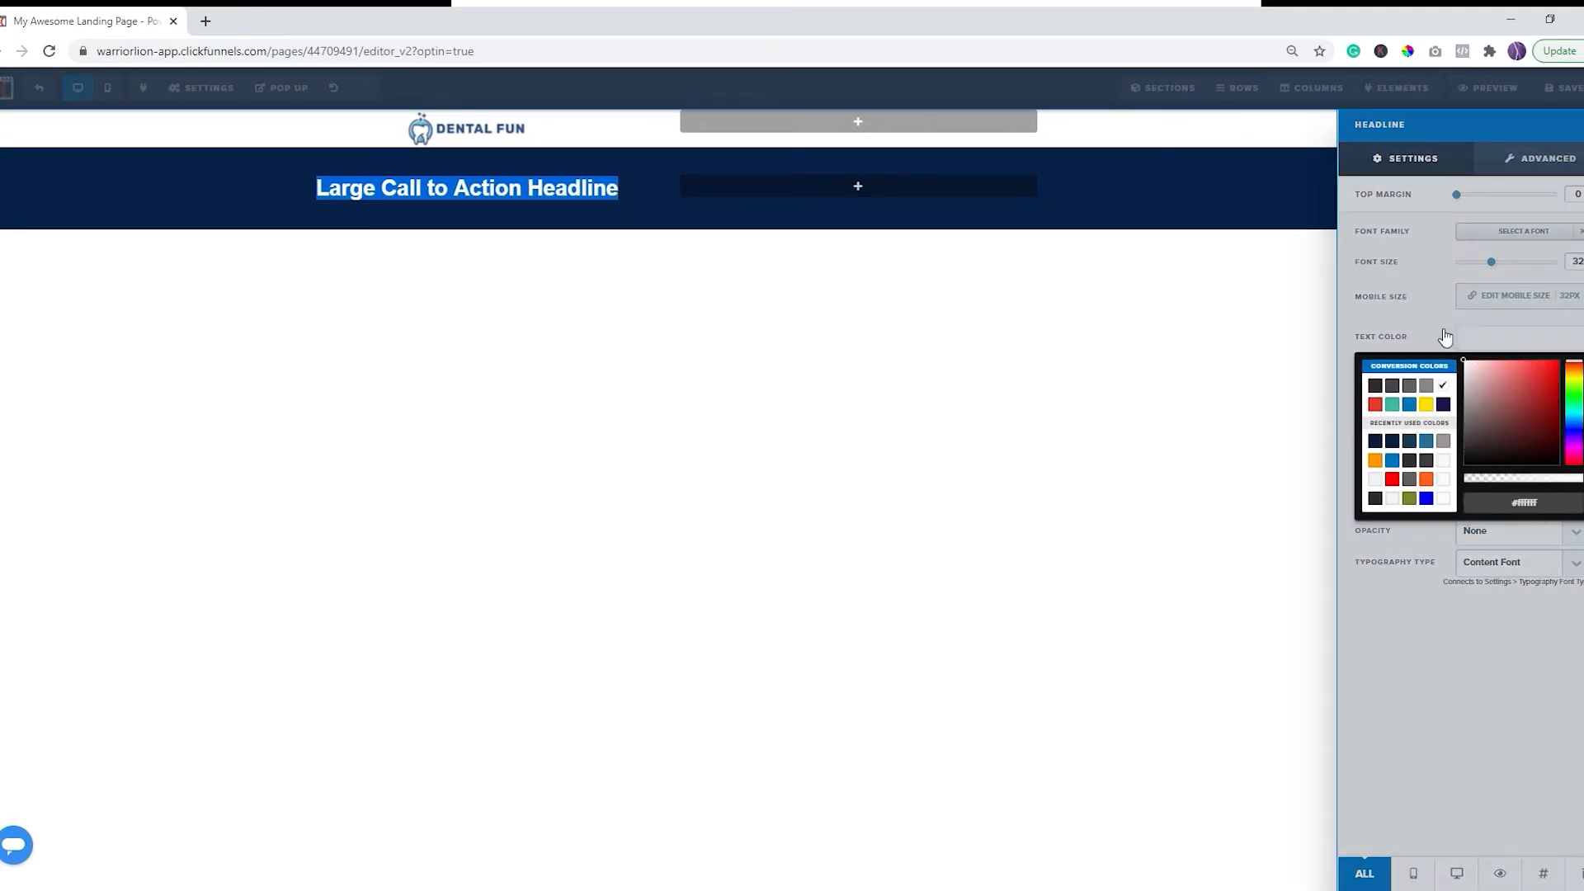
click(1447, 339)
click(1497, 378)
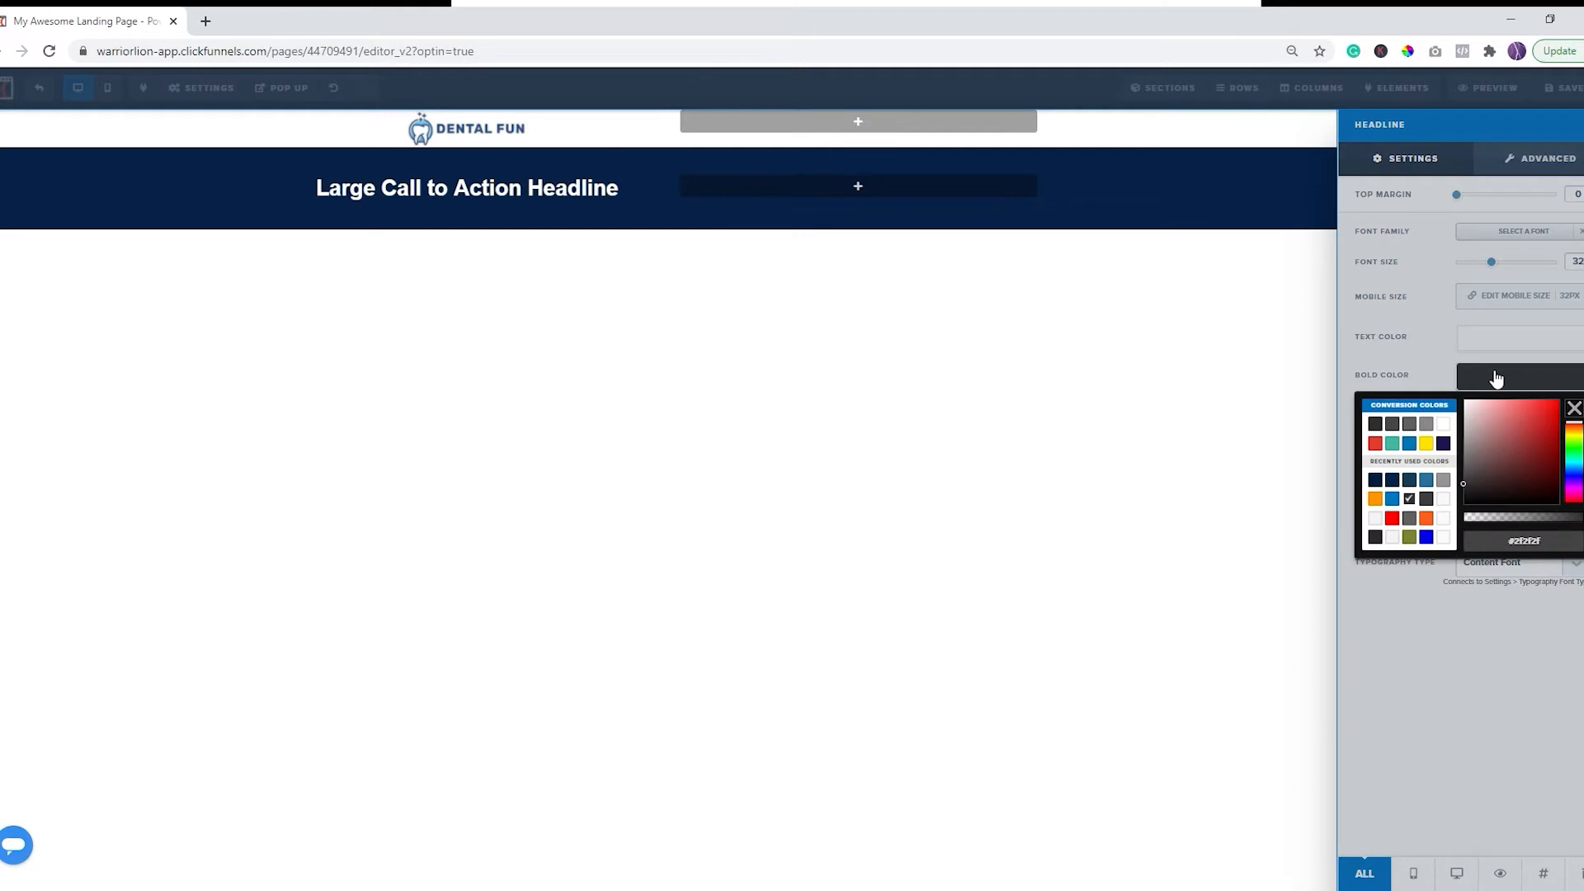
click(1443, 423)
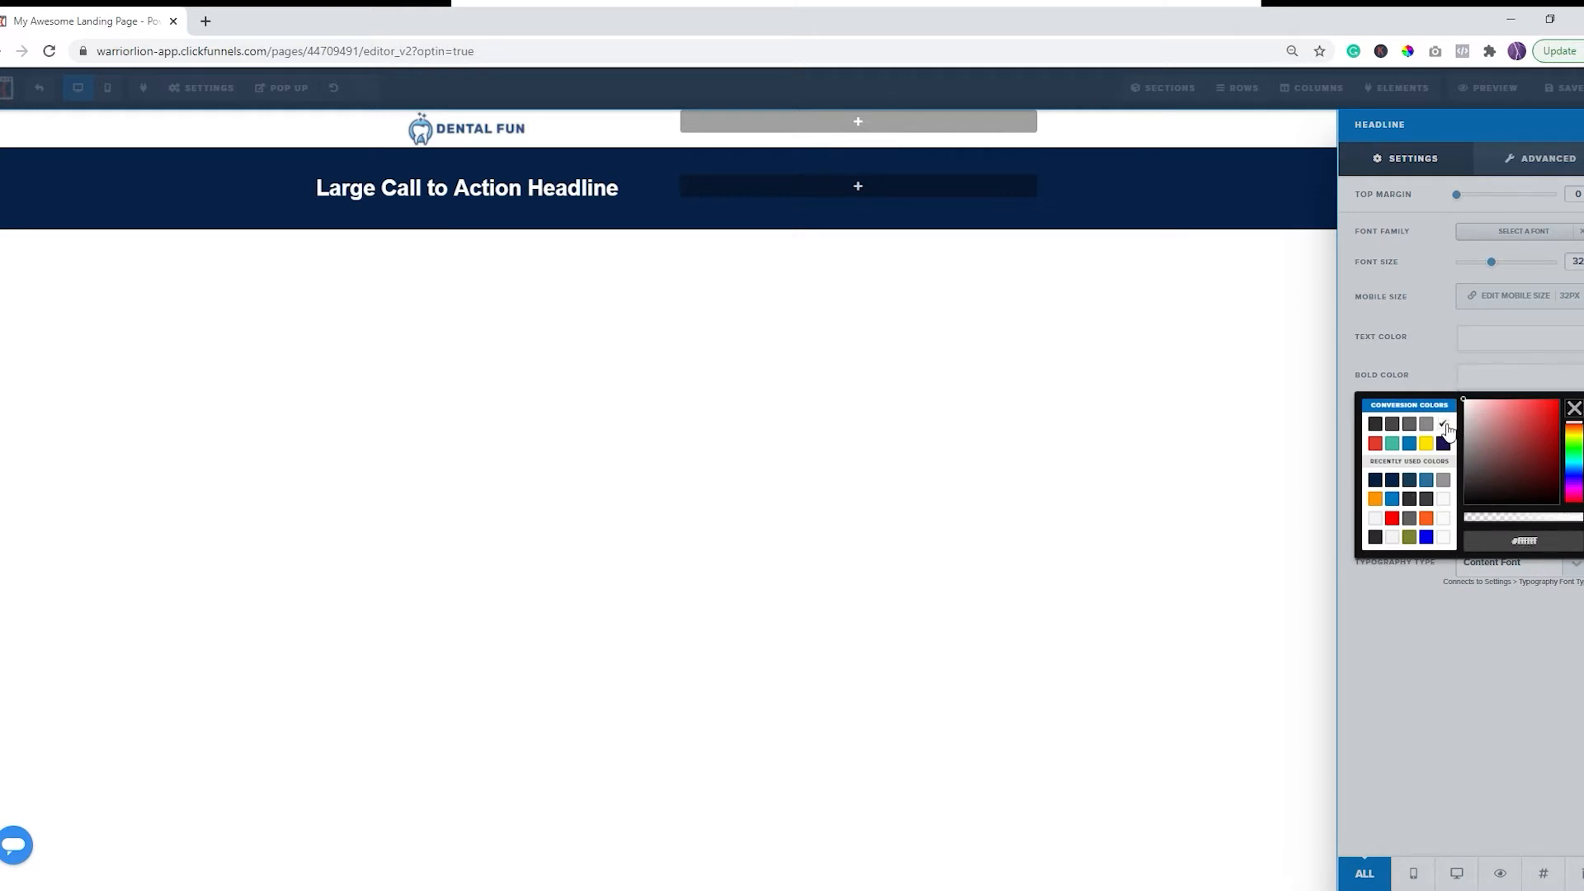
click(1428, 360)
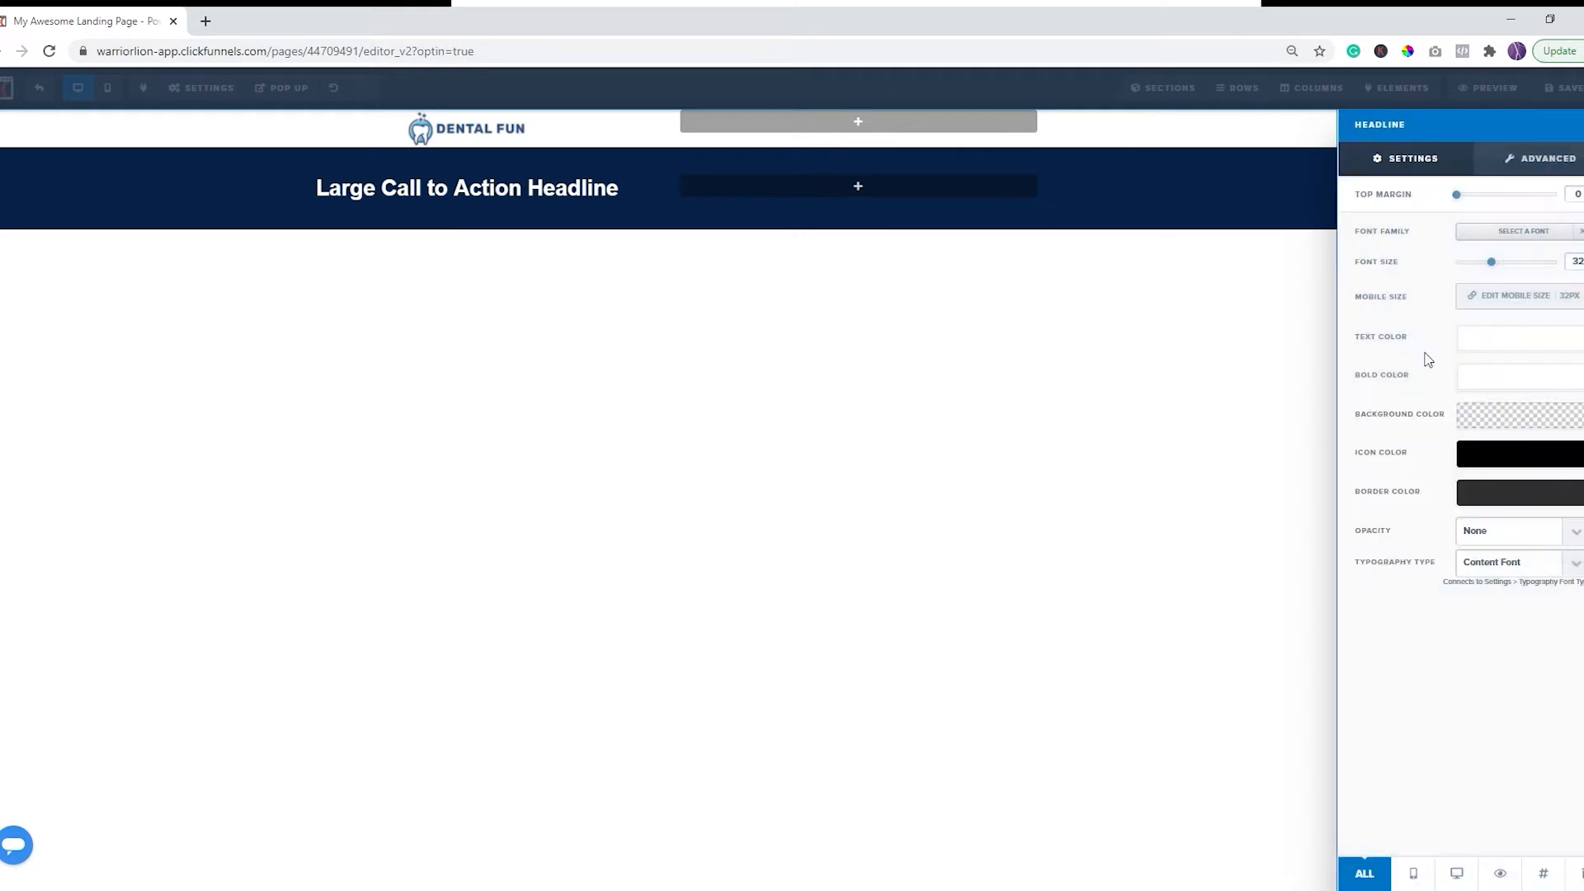
Step: Set the headline's font family to Open Sans and its font size to 50
click(1569, 234)
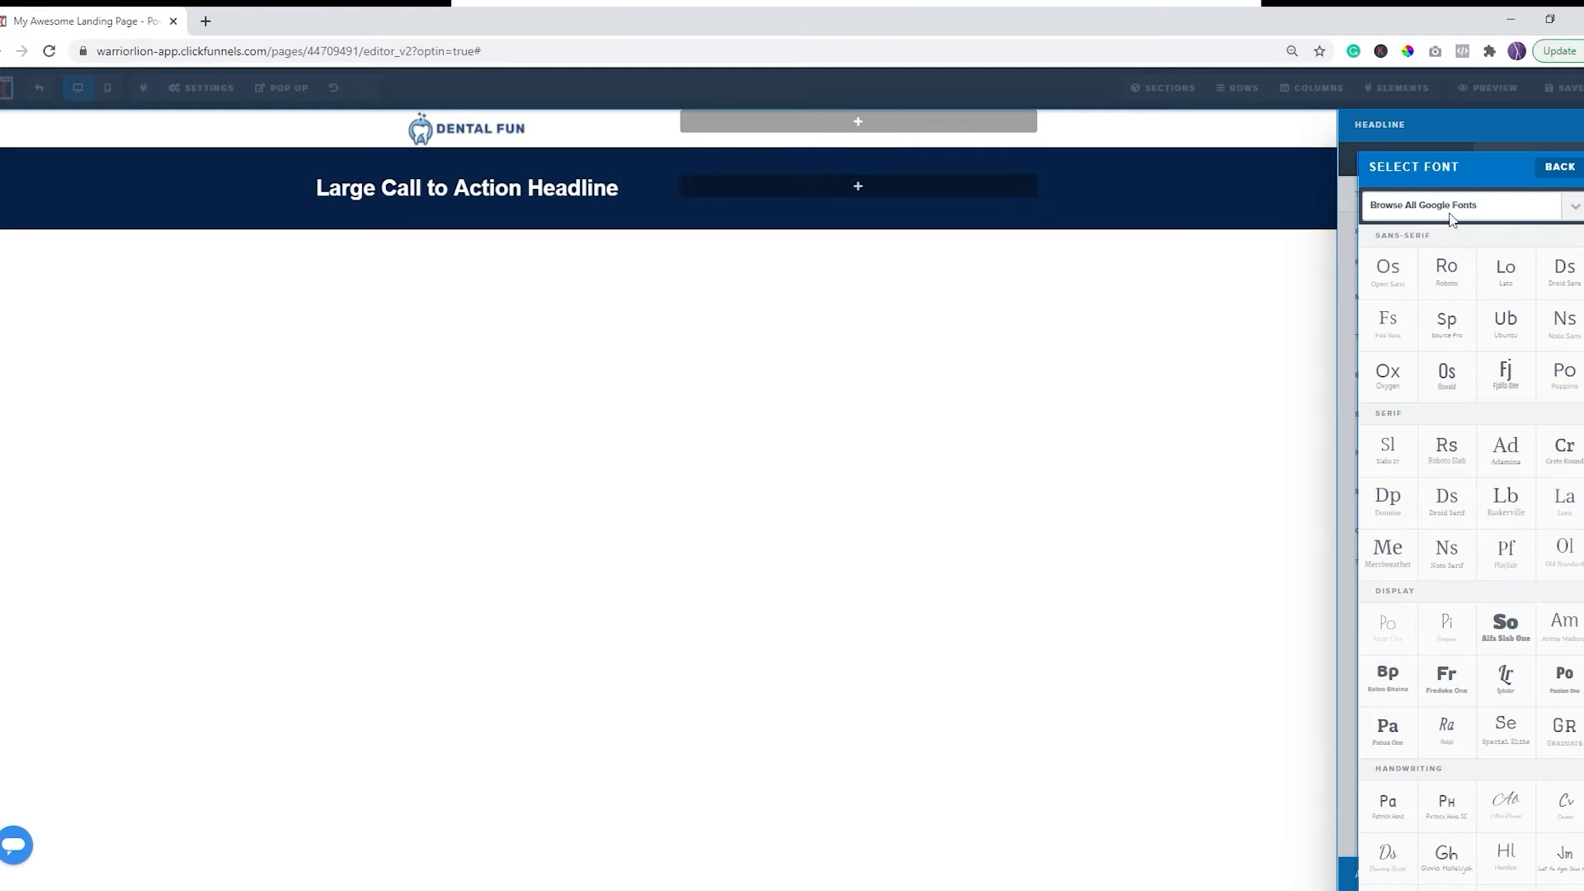
click(1400, 280)
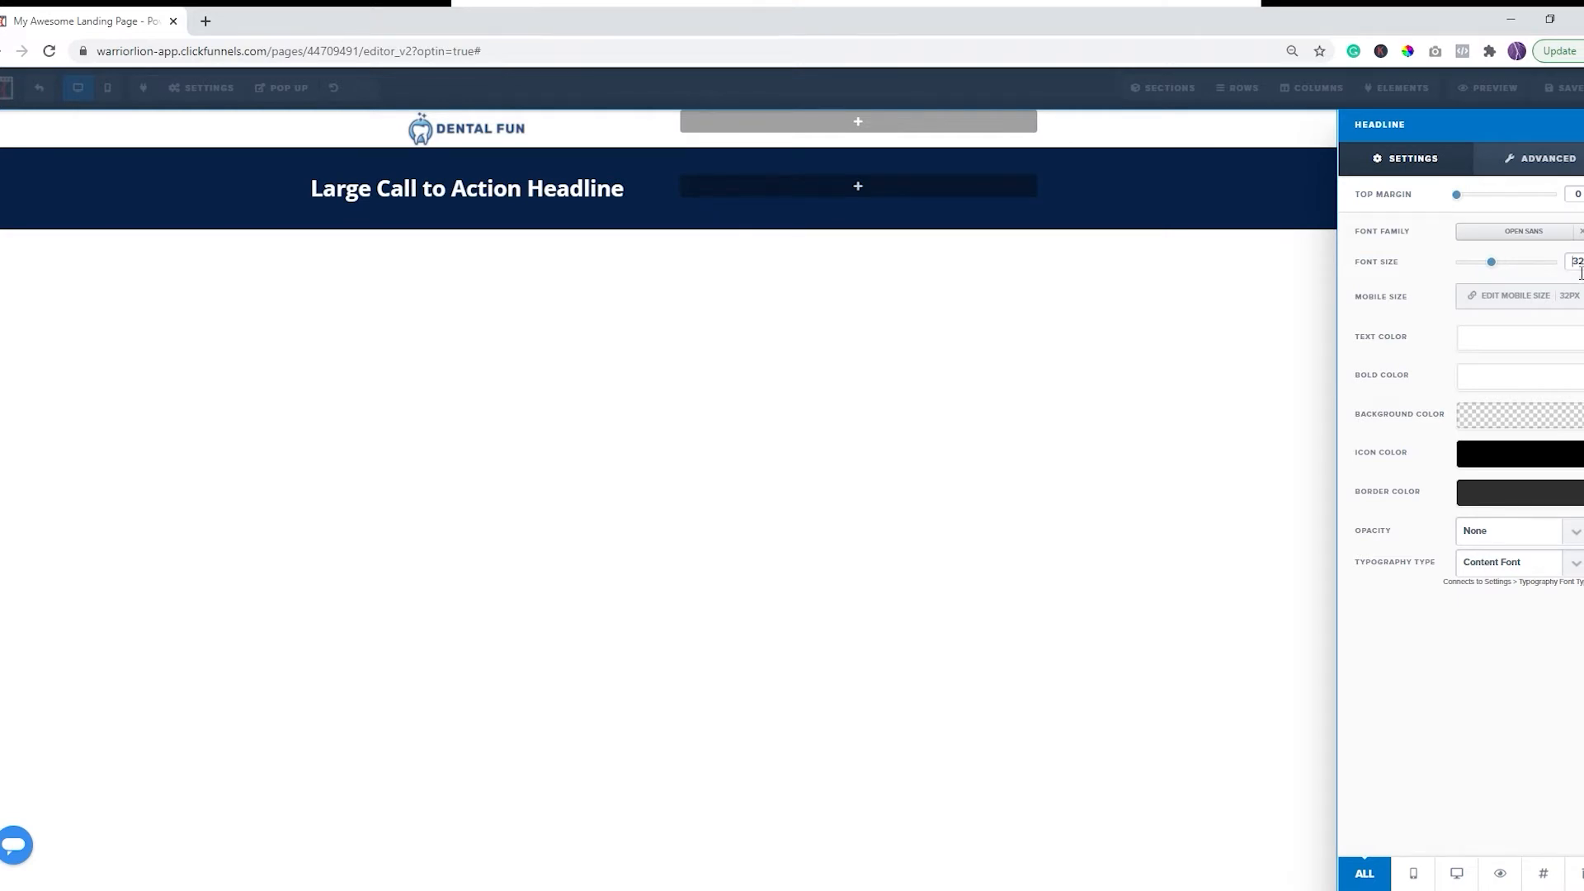
text(50)
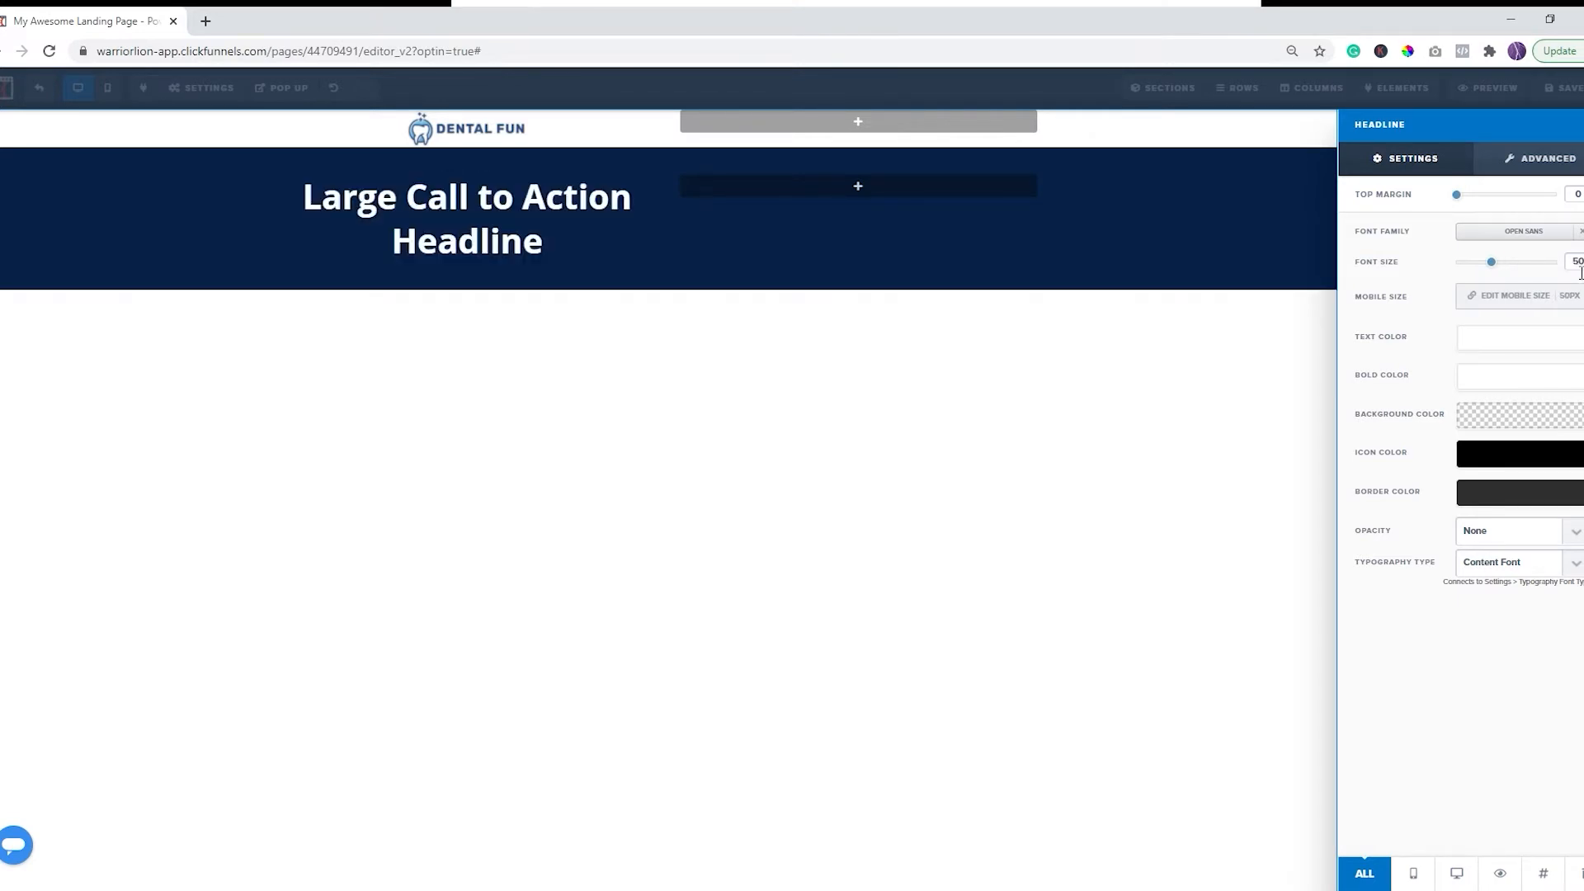
click(1224, 404)
Step: Replace the headline's placeholder text with "ARE DENTAL"
click(671, 215)
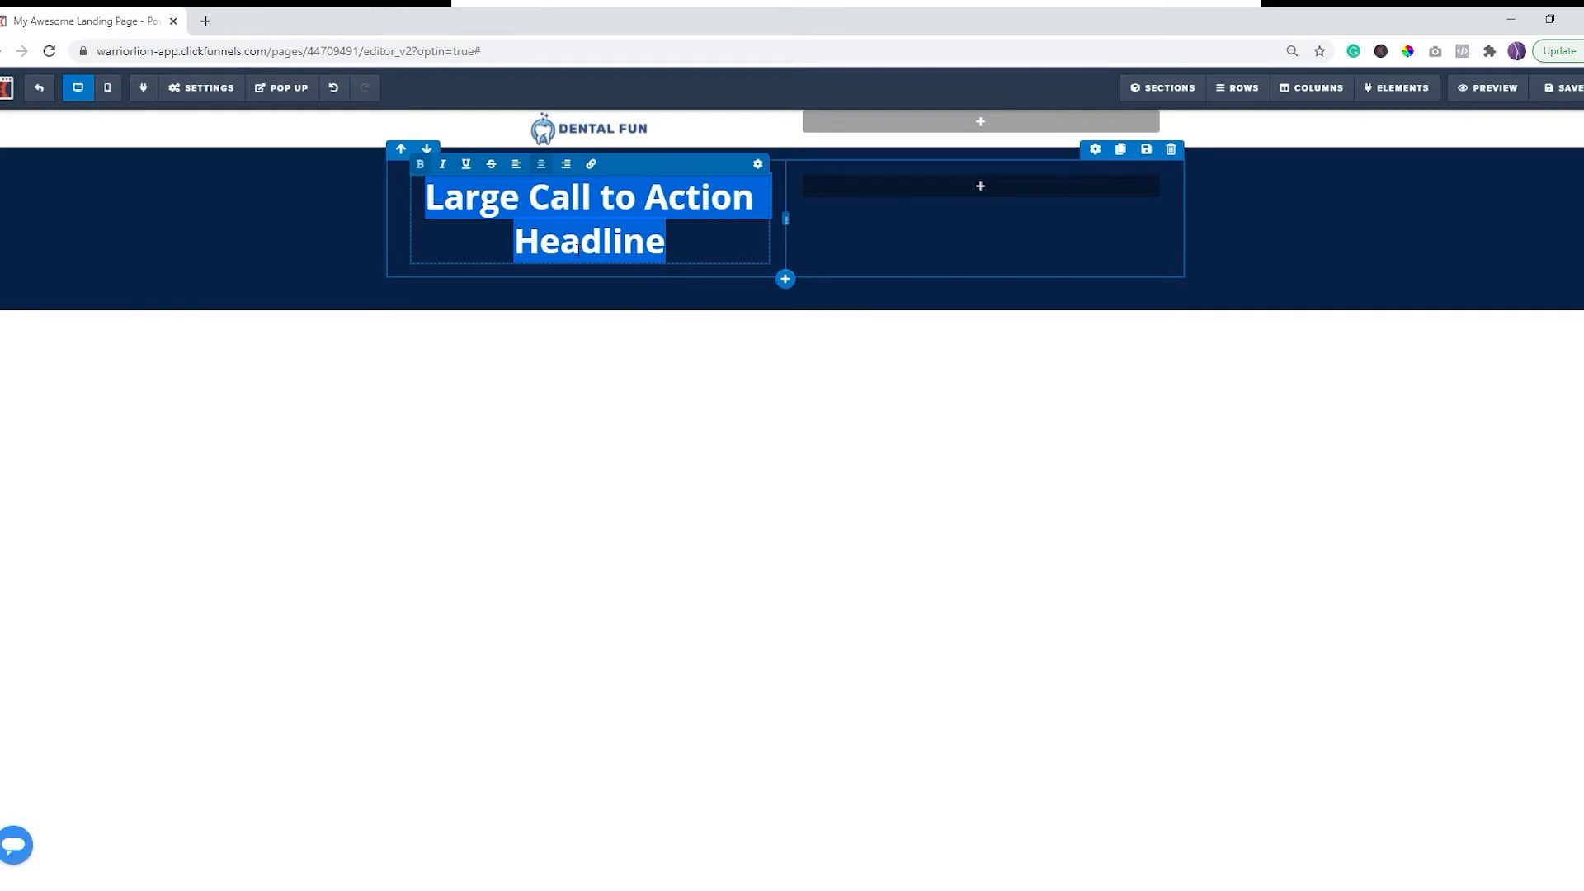
text(Are)
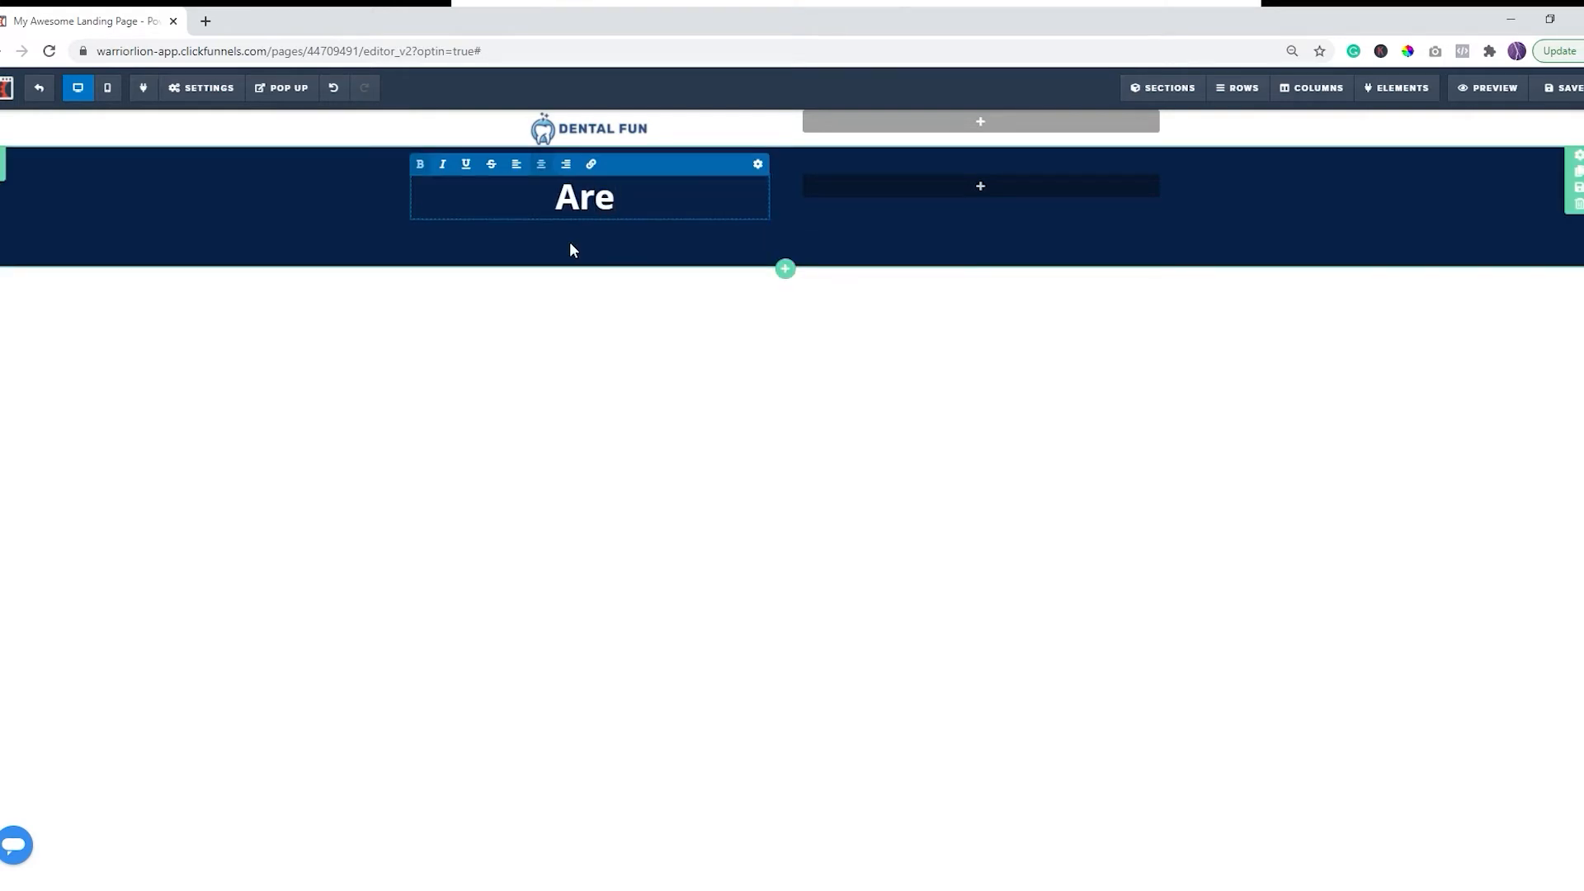
key(BackSpace)
key(BackSpace)
key(BackSpace)
text(RE D)
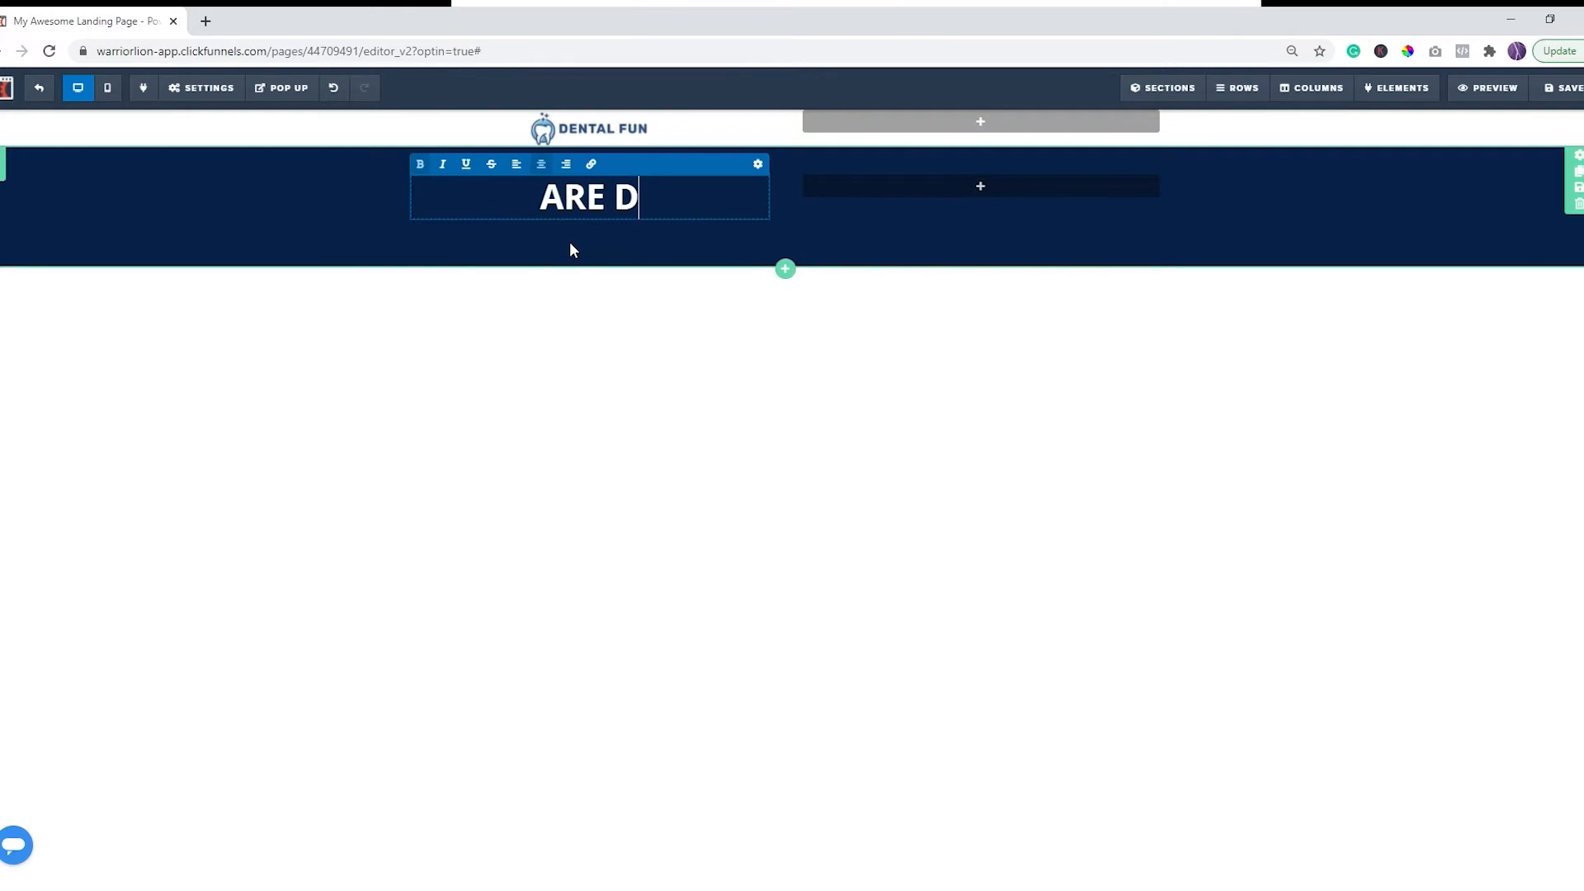
text(ENTAL)
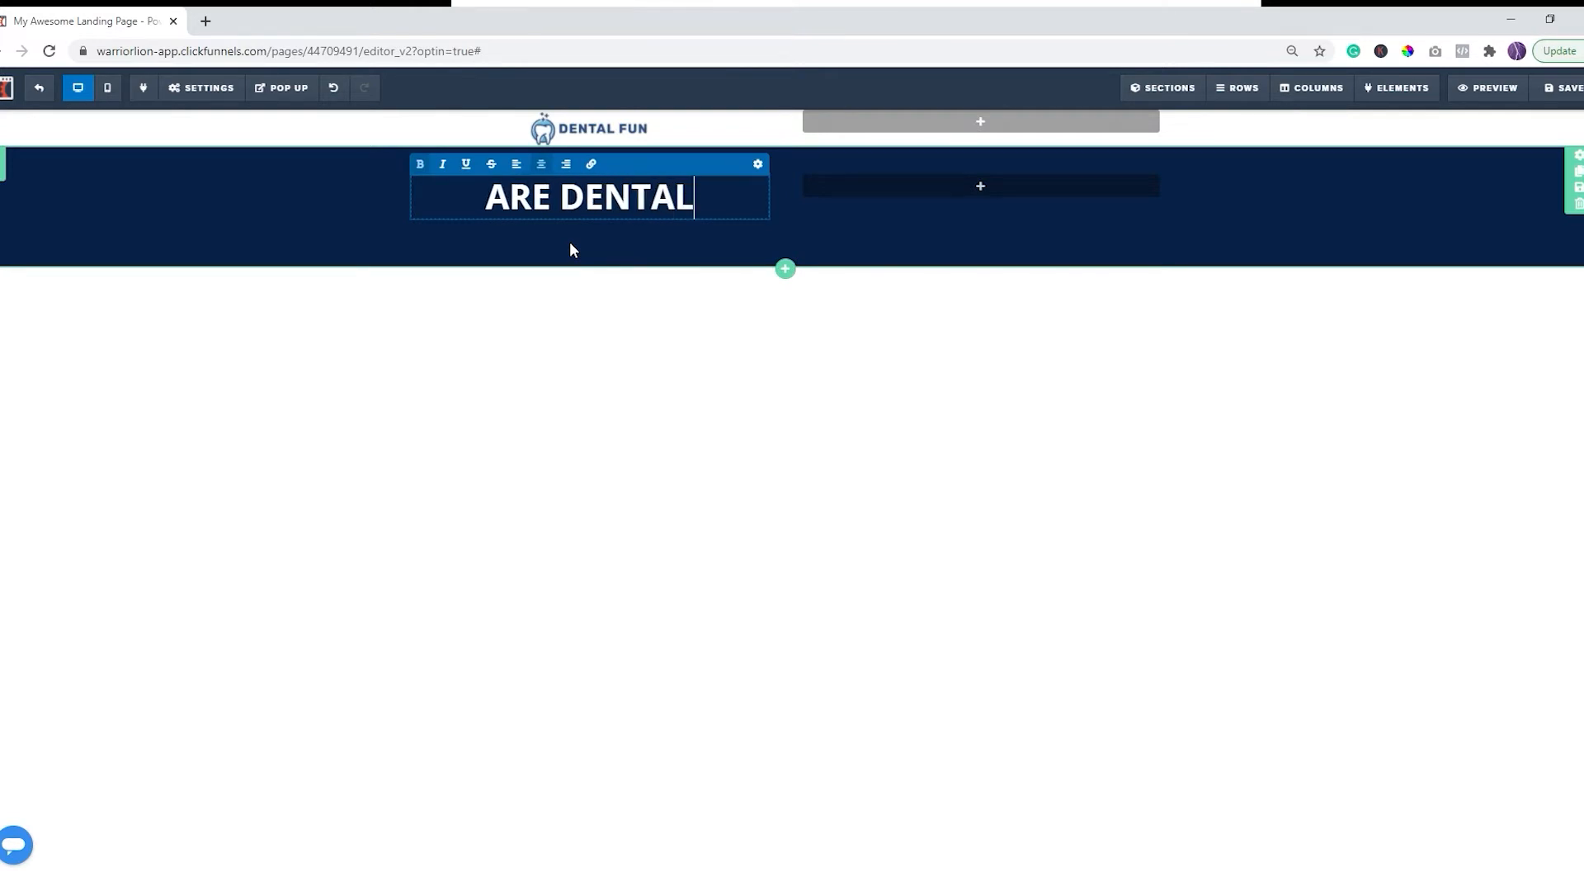
Step: Left-align the "ARE DENTAL" headline
triple_click(587, 201)
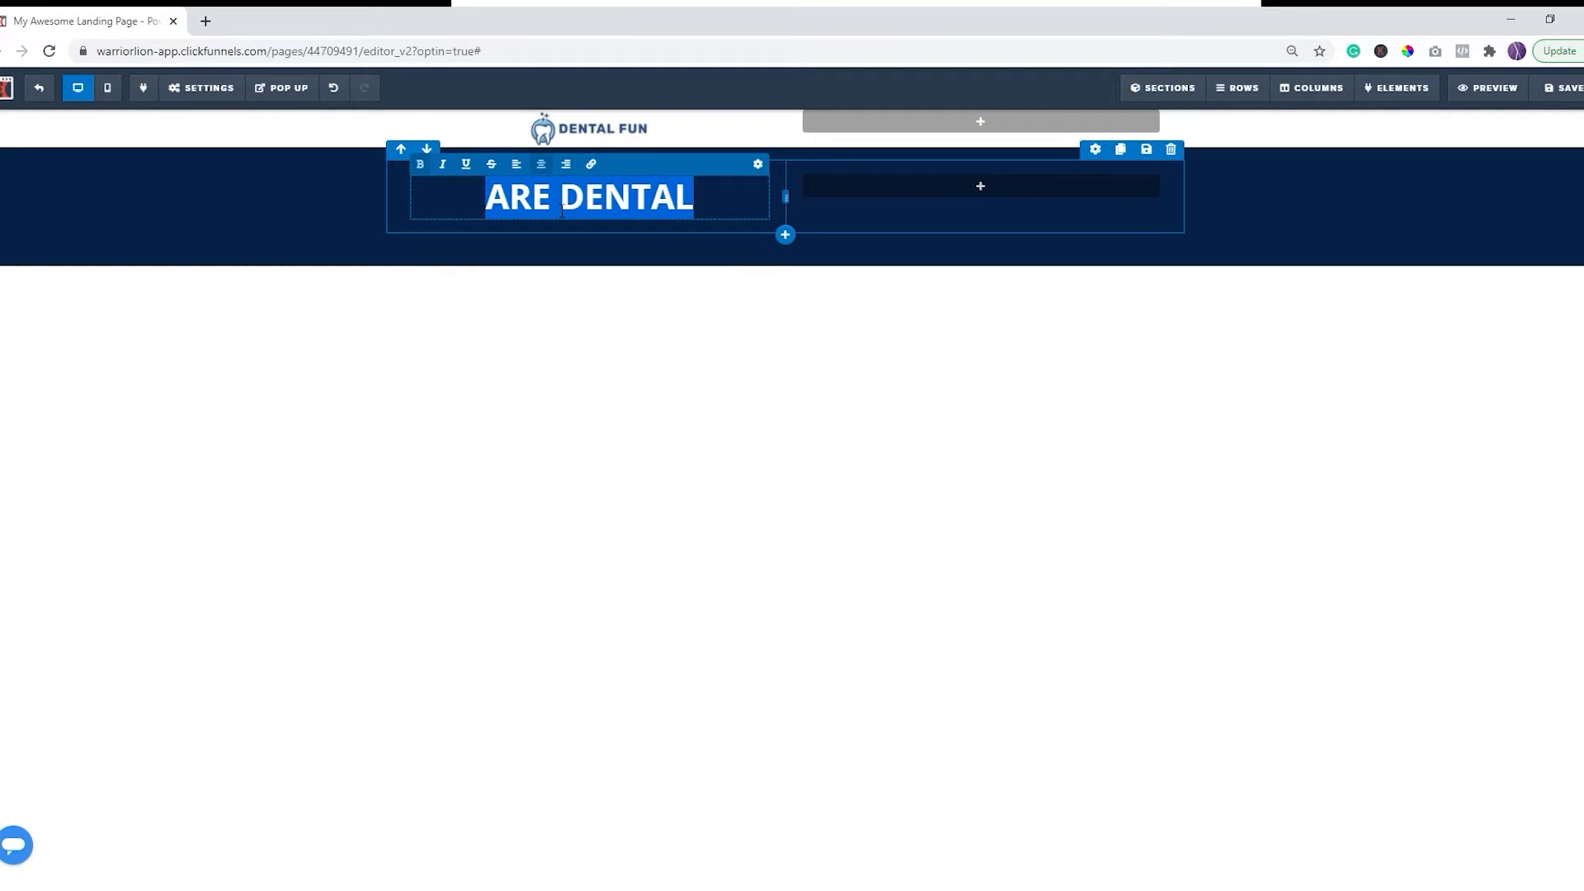
click(518, 166)
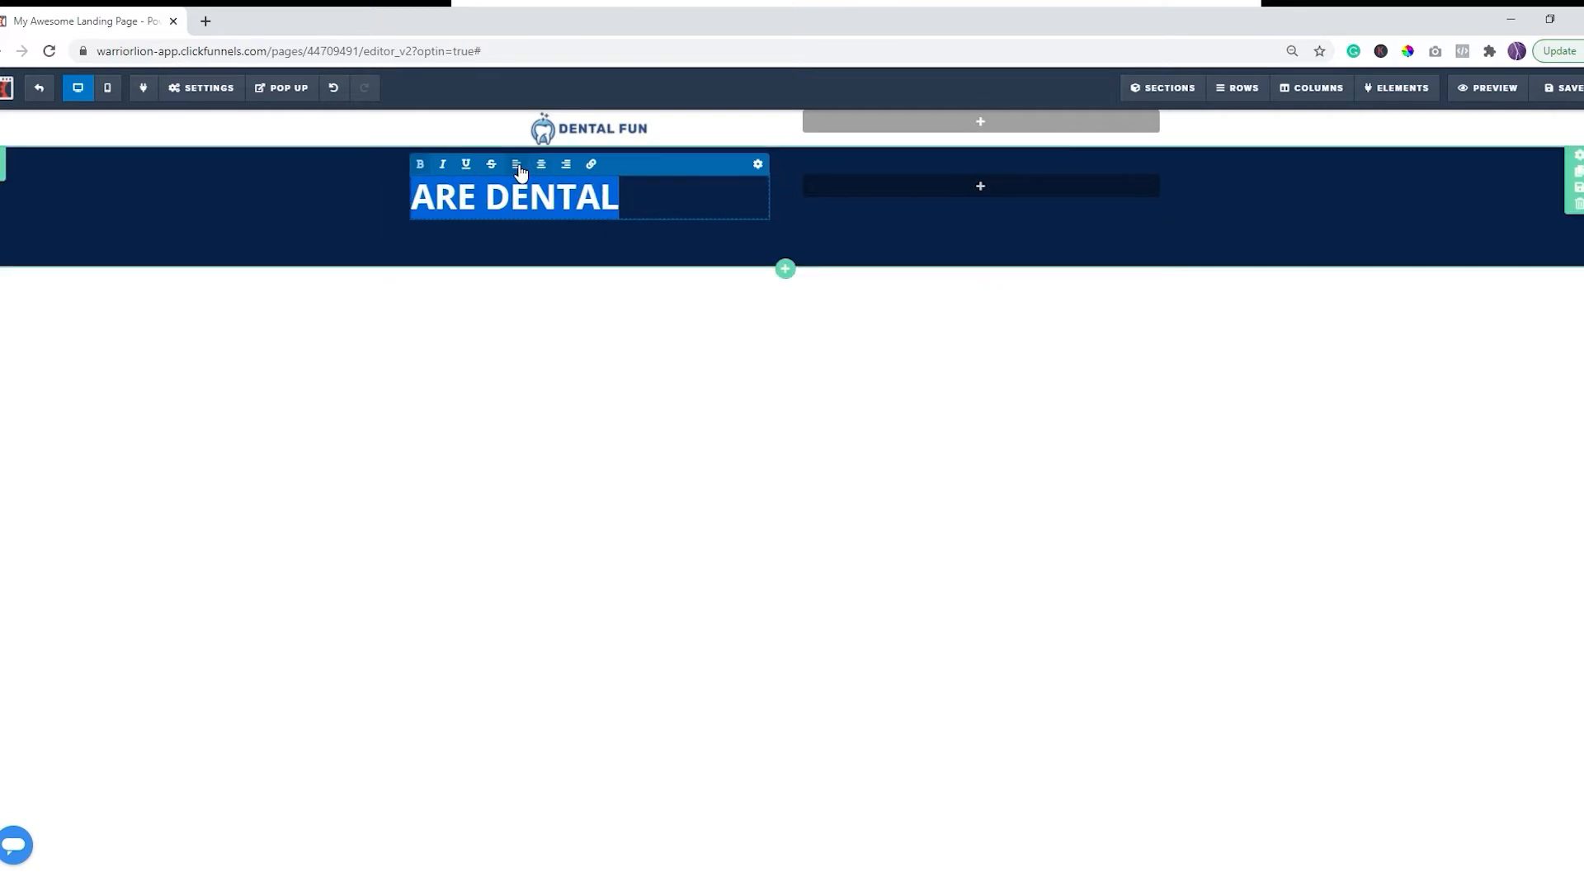
click(525, 333)
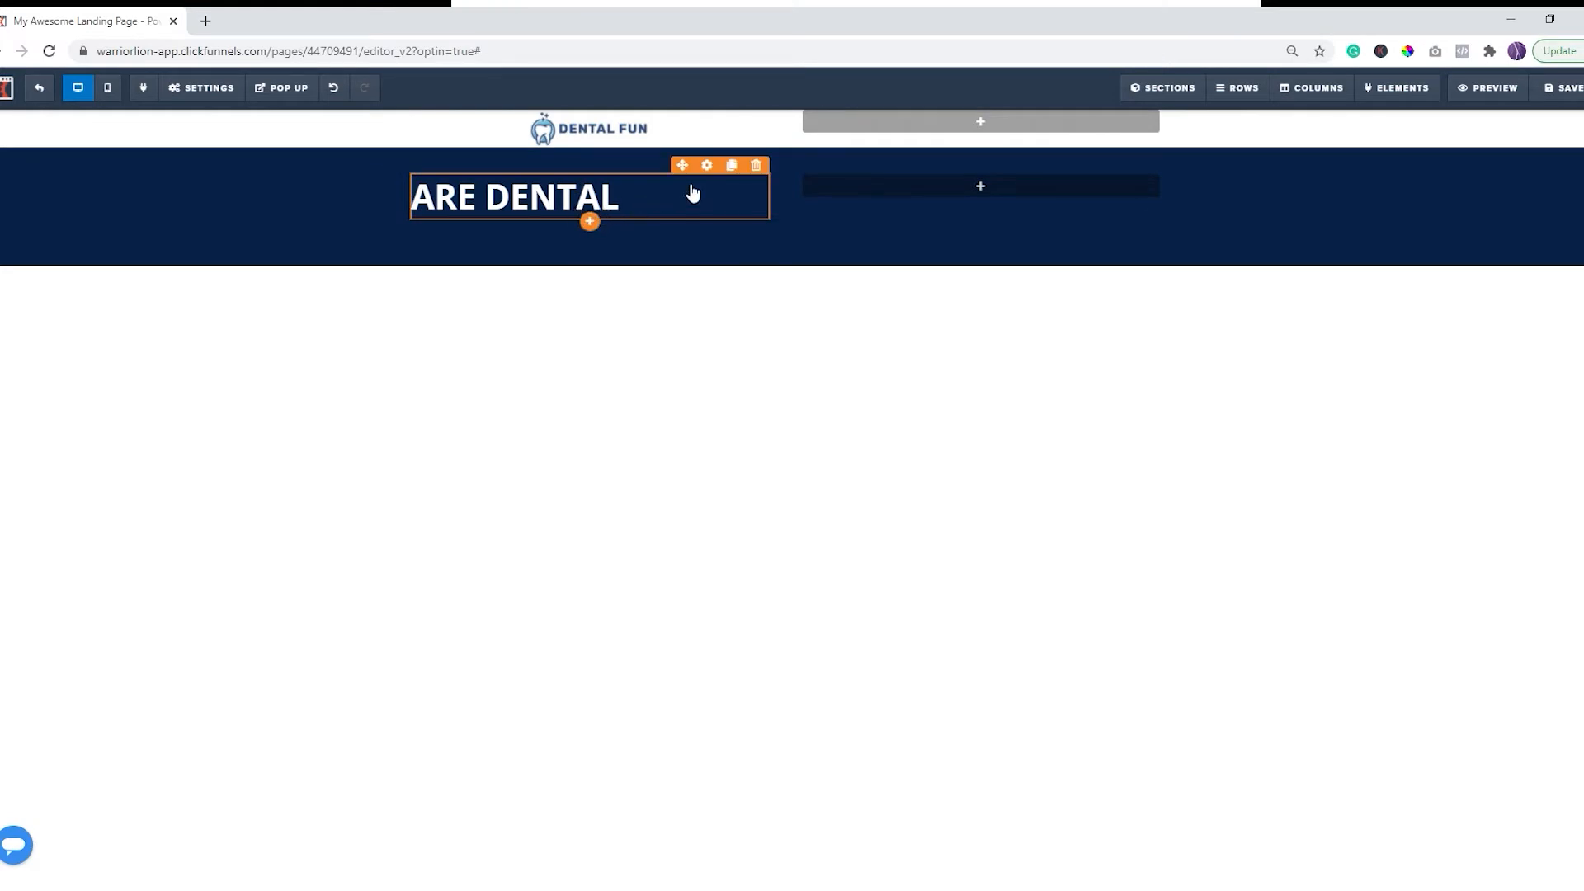
Step: Clone the "ARE DENTAL" headline and replace the lower copy's text with "iMPLANTS"
click(732, 168)
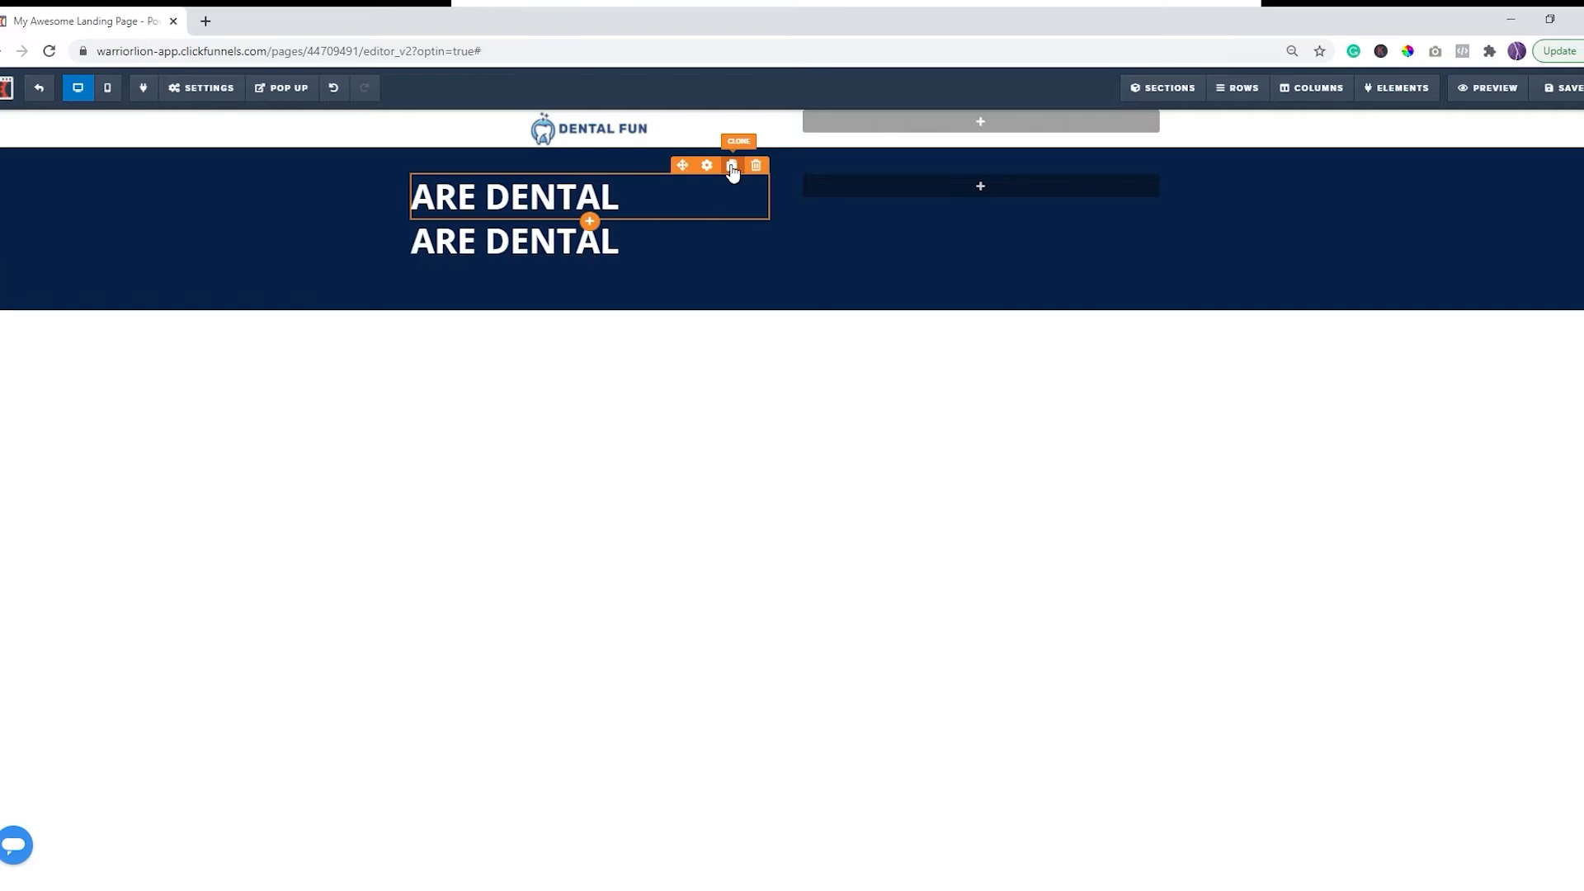
click(693, 247)
triple_click(662, 245)
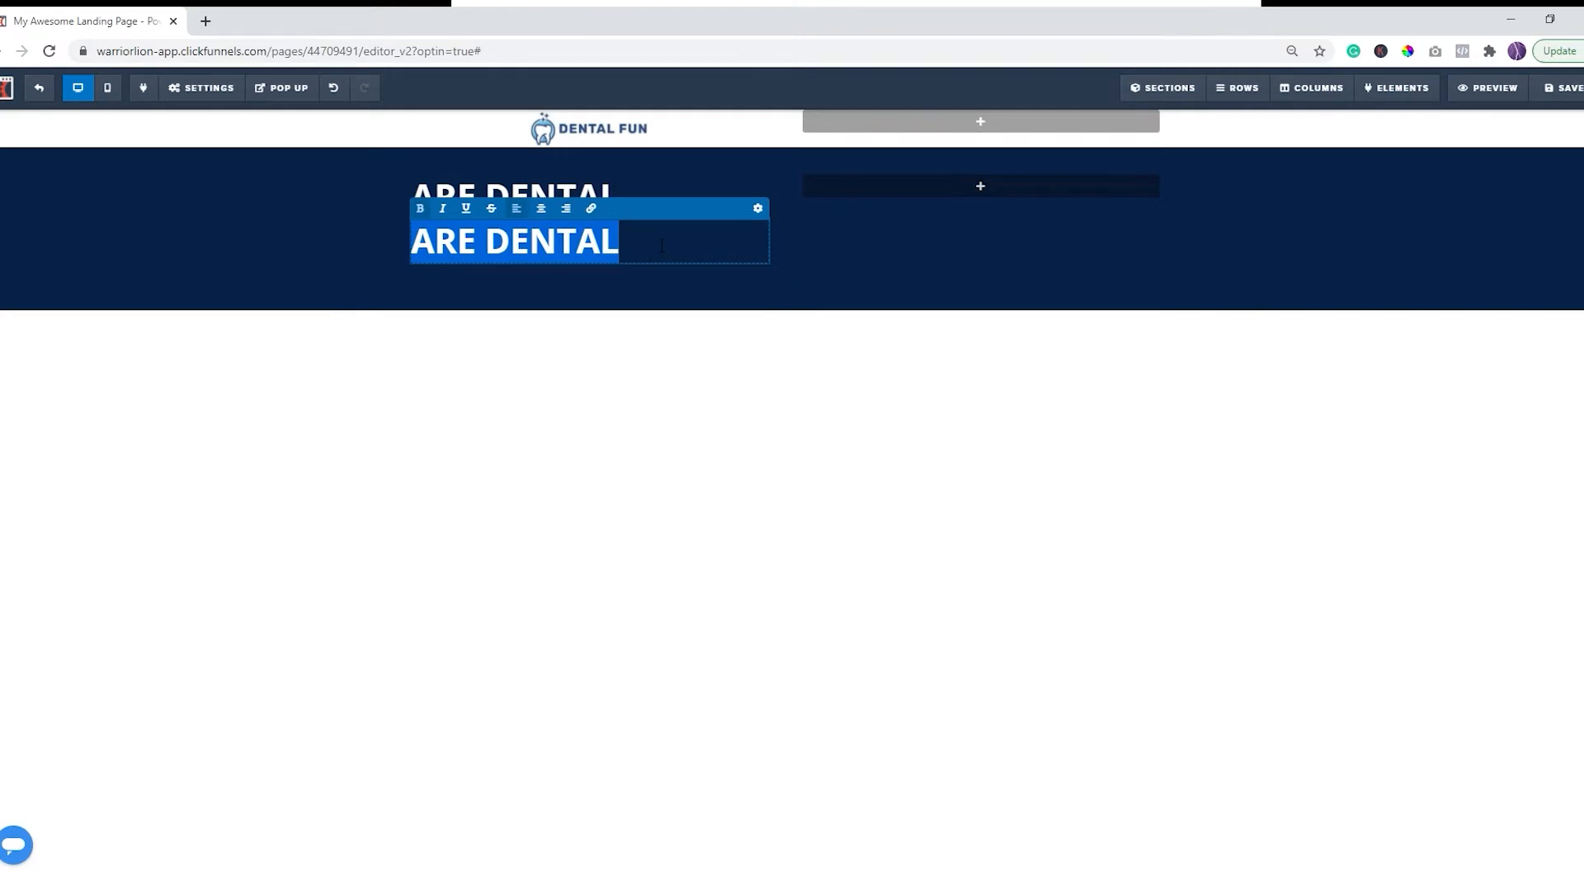
text(iMPLANTS)
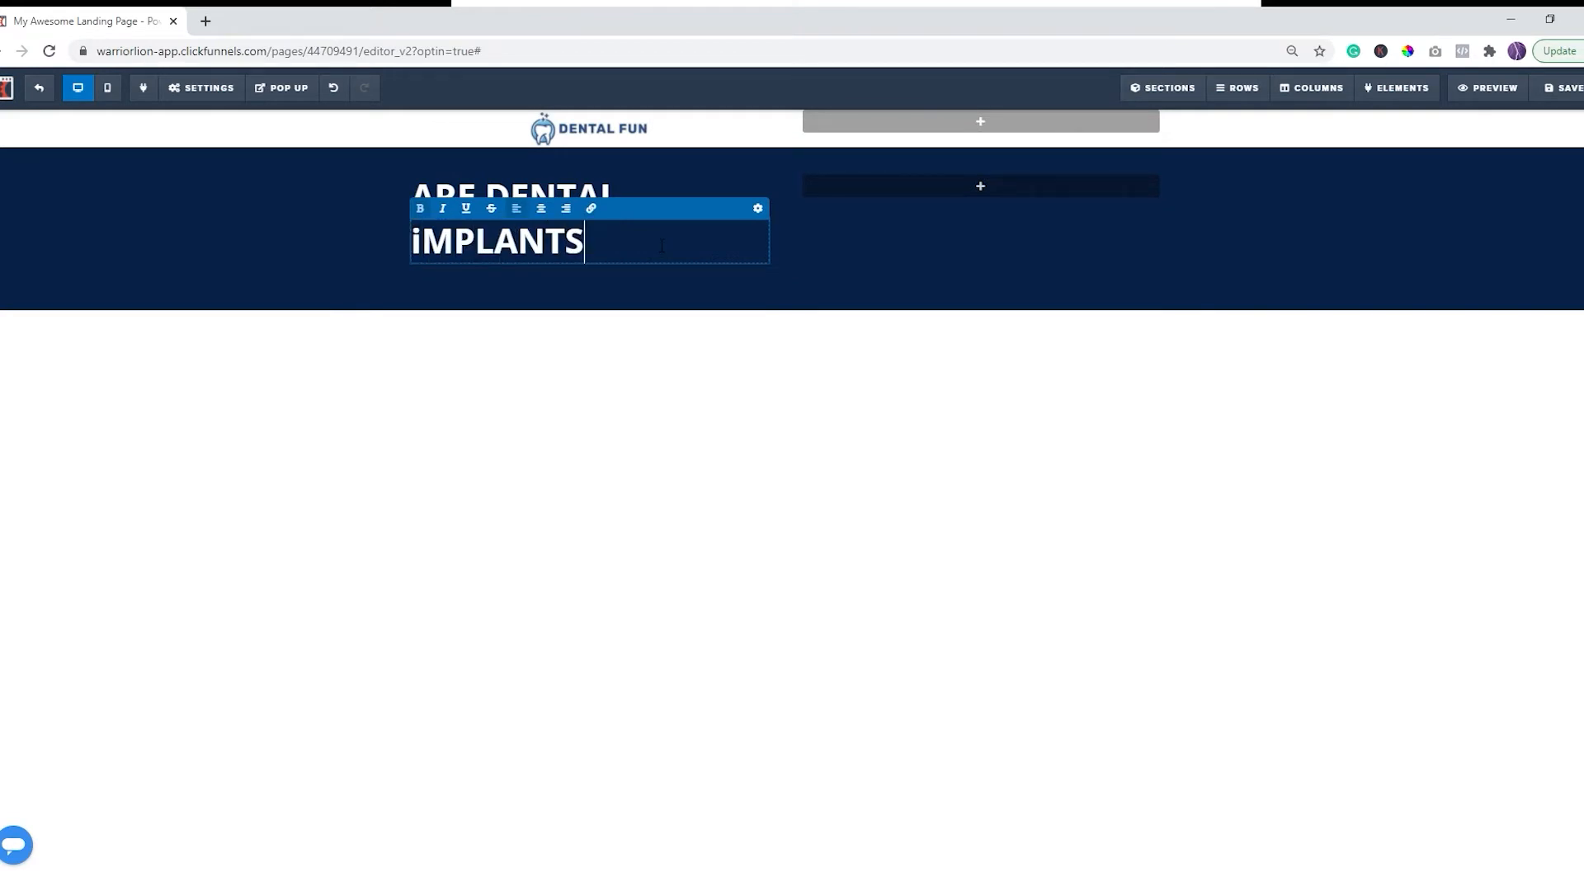
Step: Capitalize the first letter of the lower headline so it reads "IMPLANTS"
drag(424, 245, 397, 247)
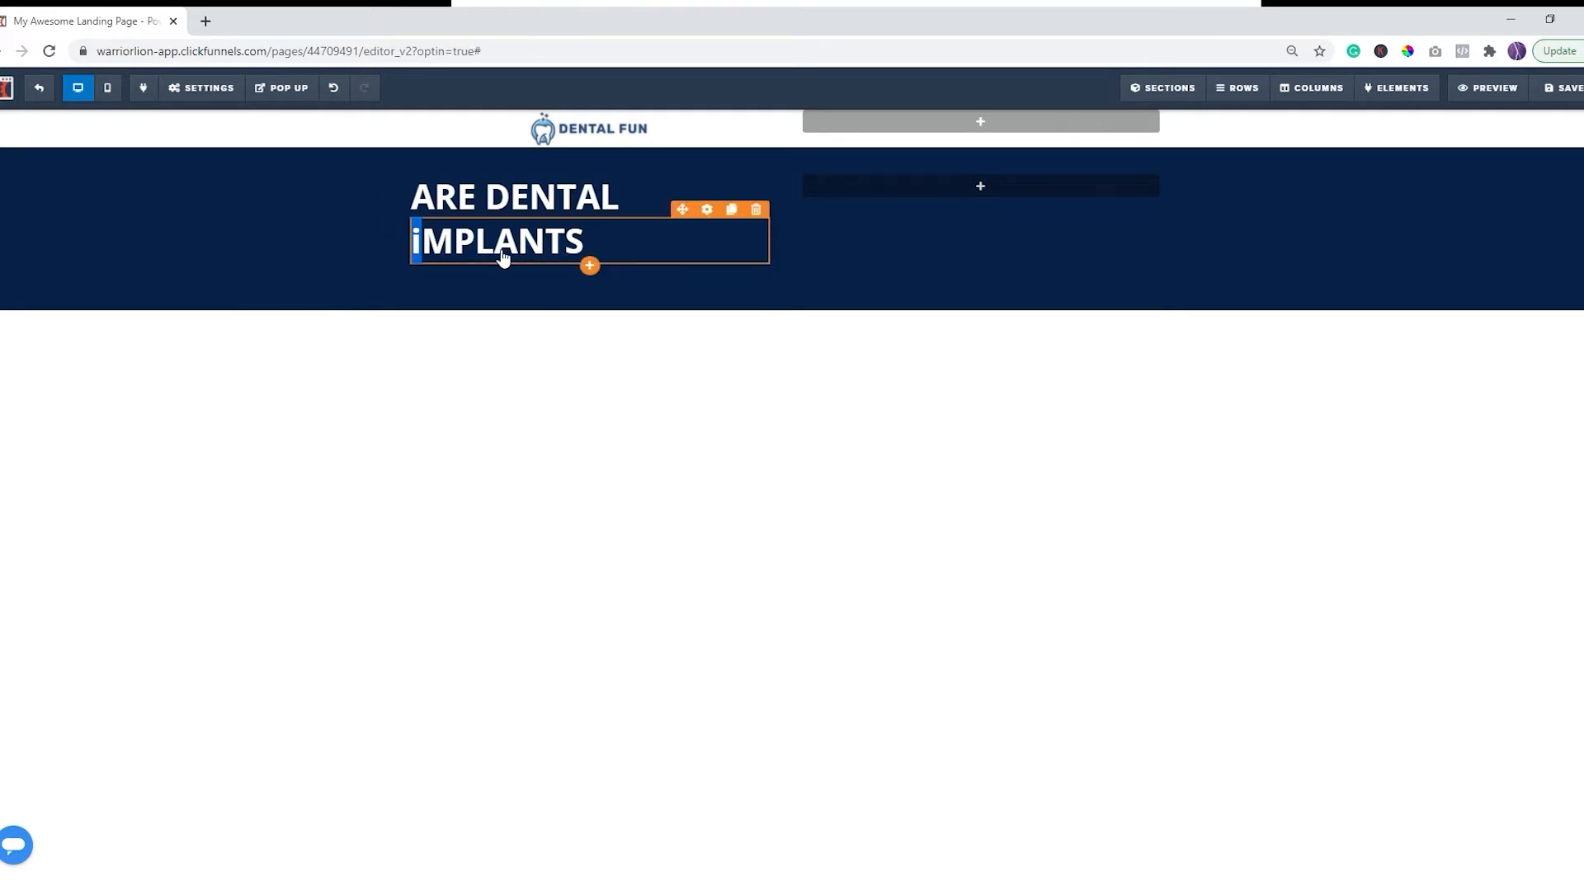
click(432, 247)
key(BackSpace)
text(I)
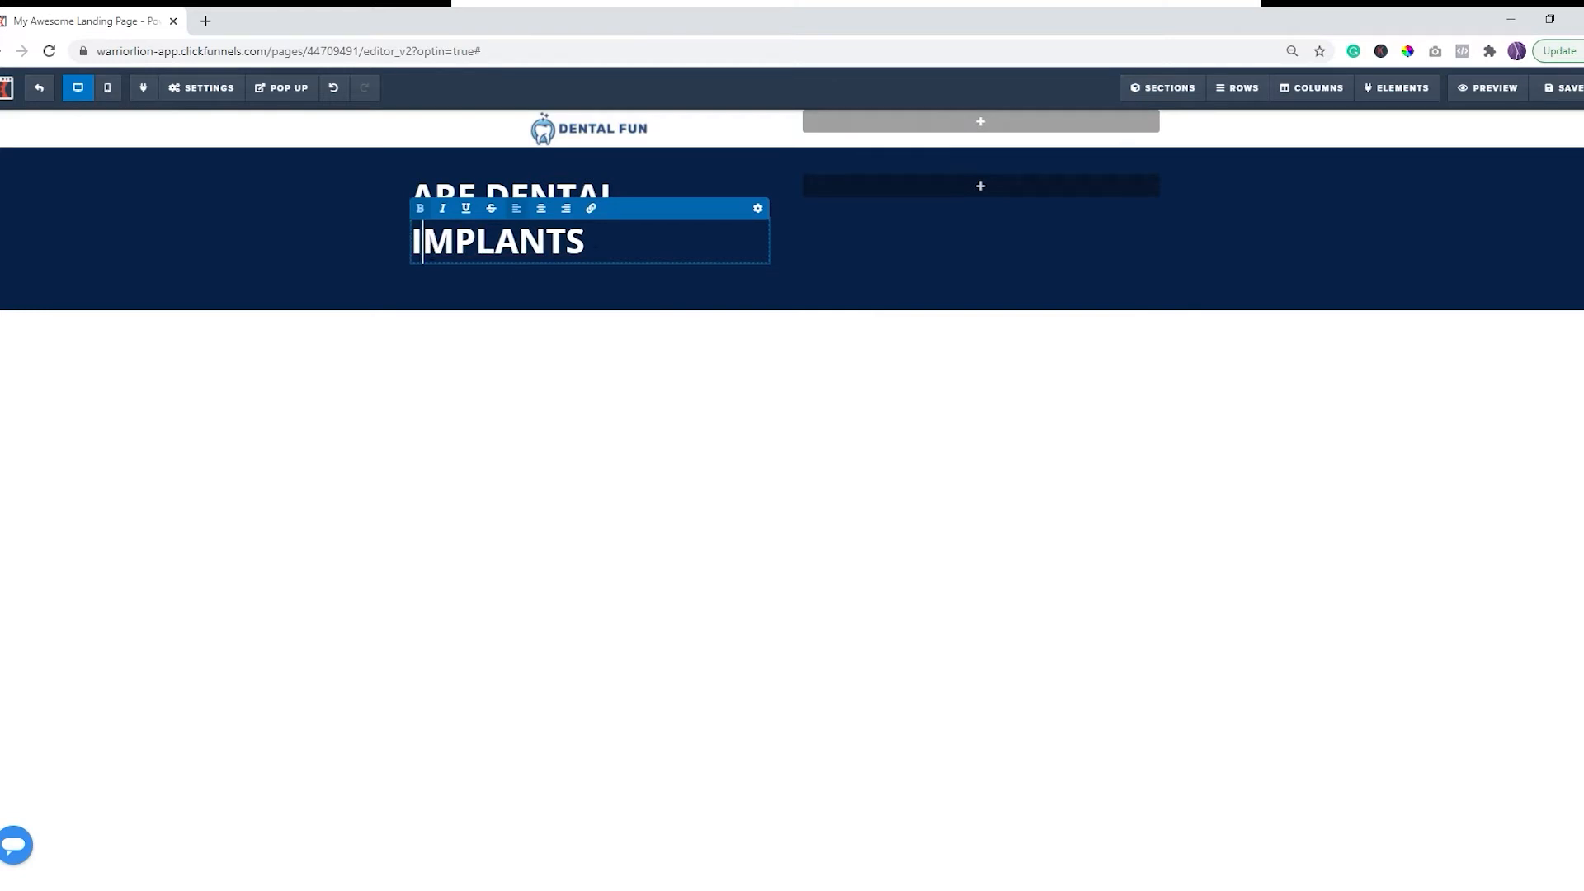
Step: Set the "IMPLANTS" headline's font size to 90
click(757, 208)
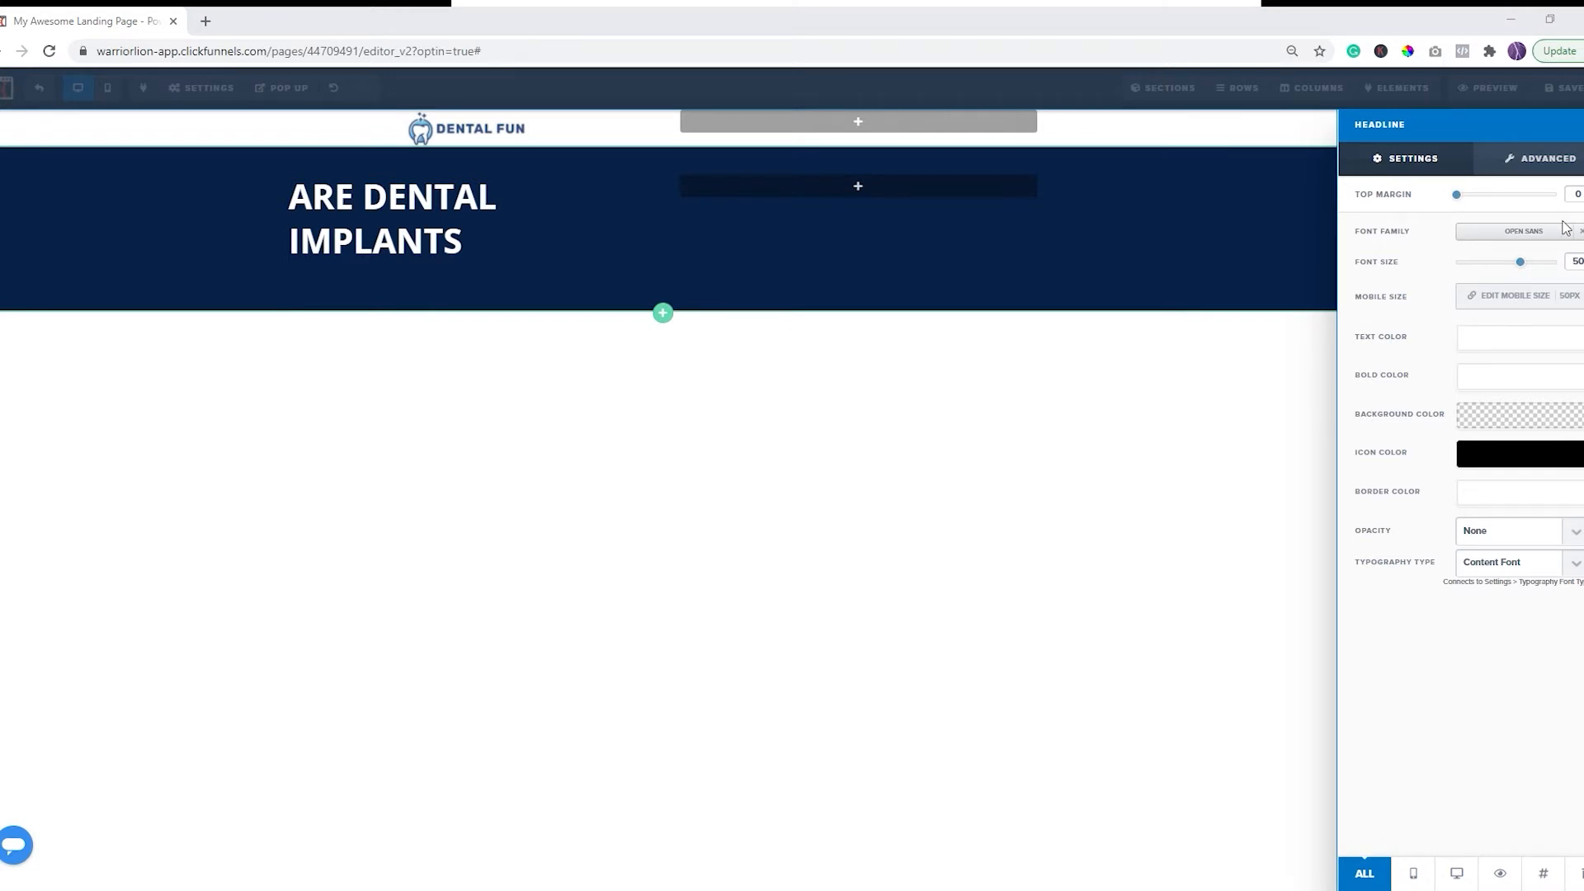
click(408, 242)
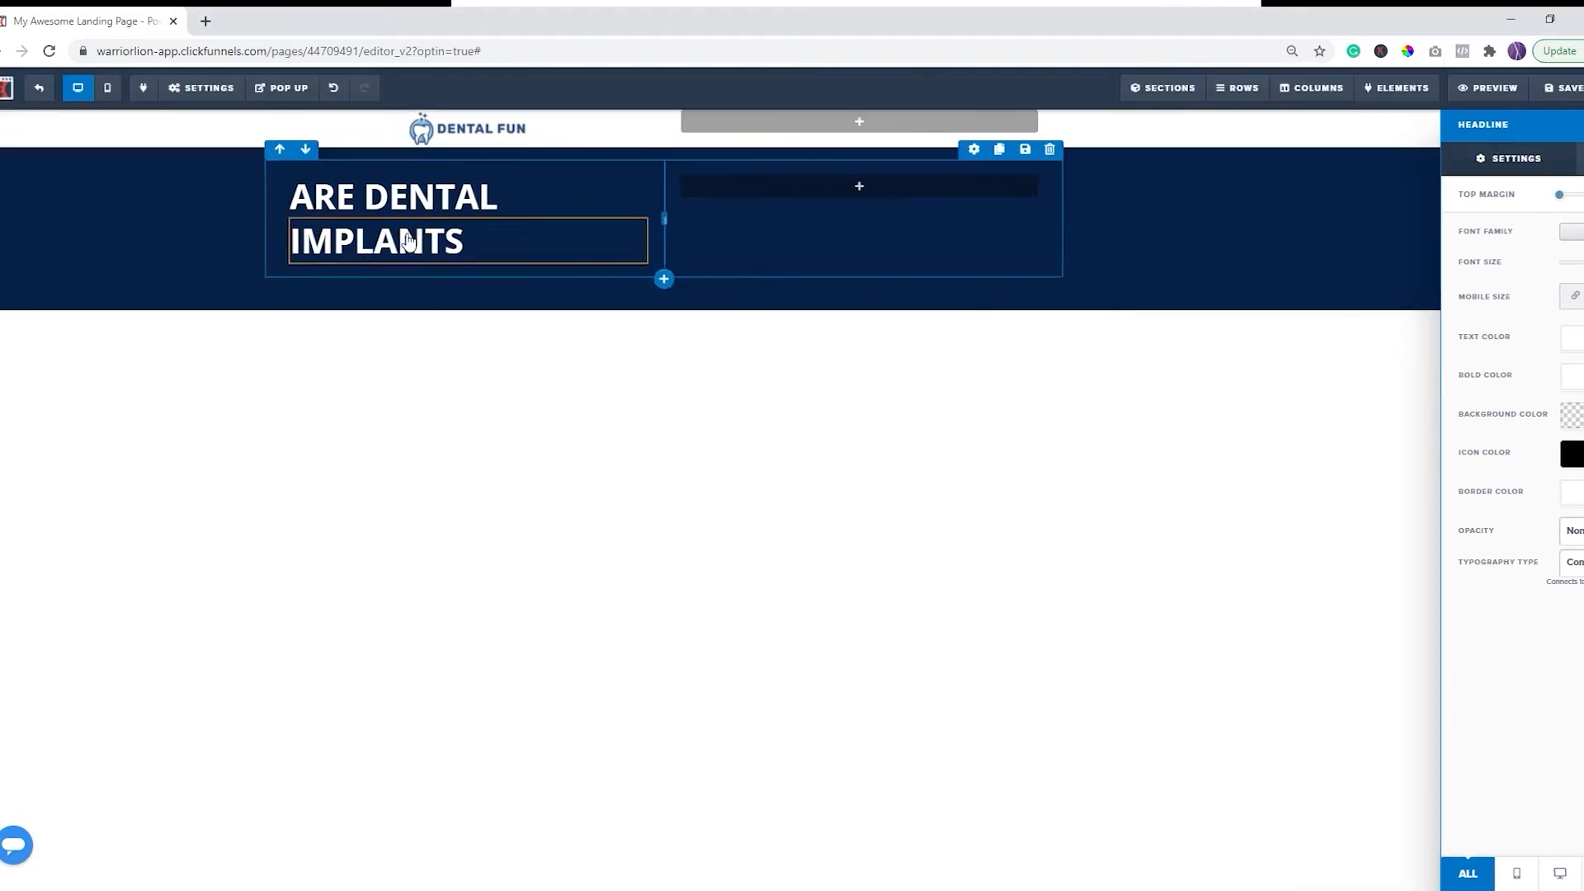
double_click(566, 240)
click(756, 210)
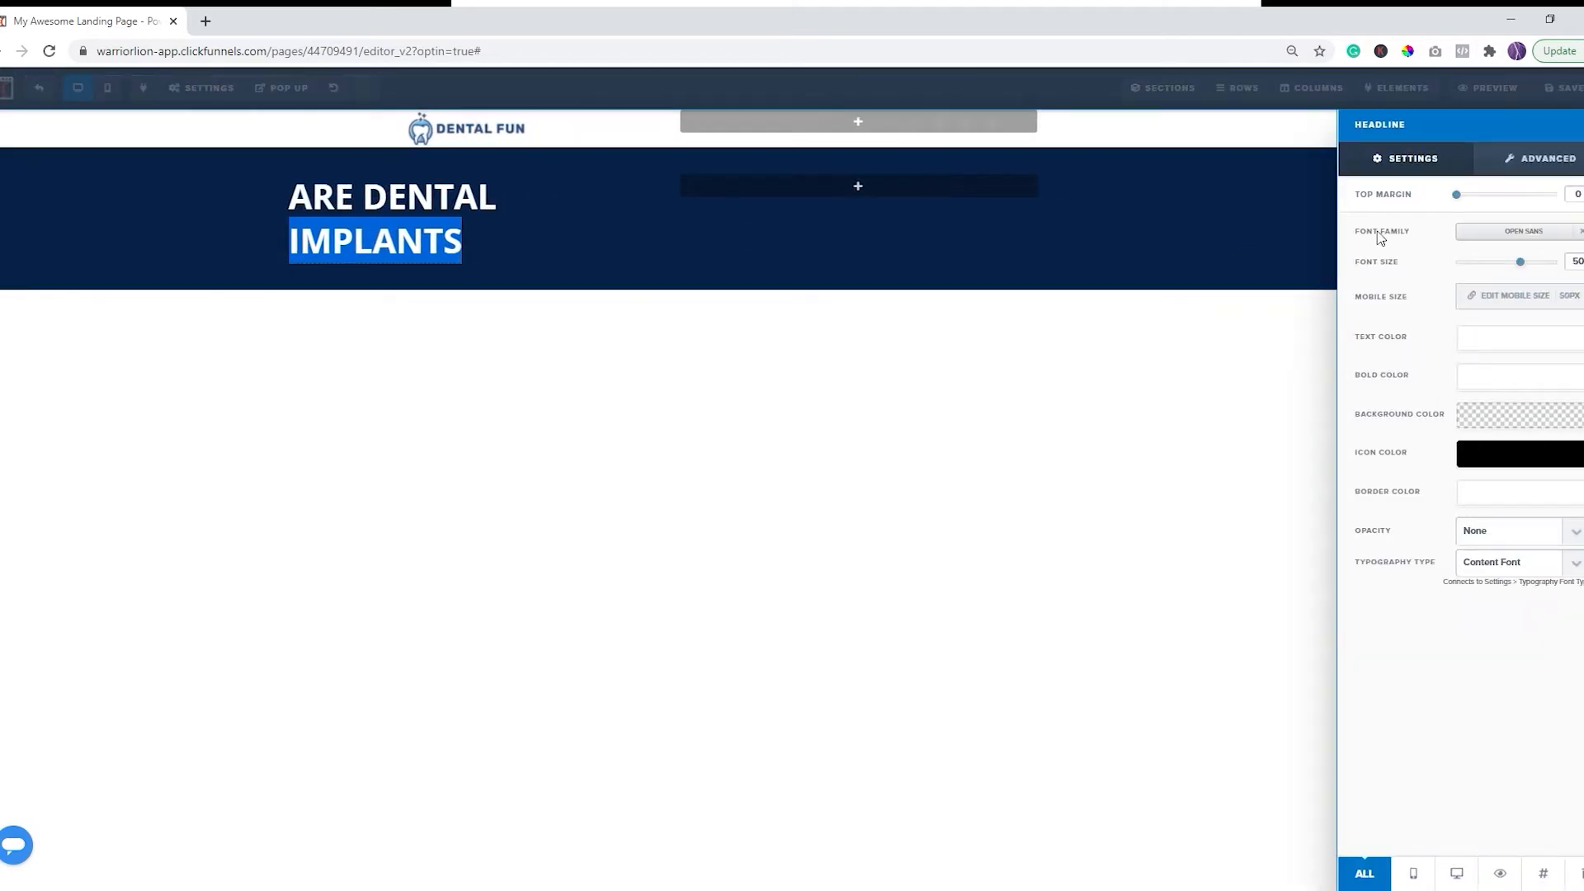
click(1577, 262)
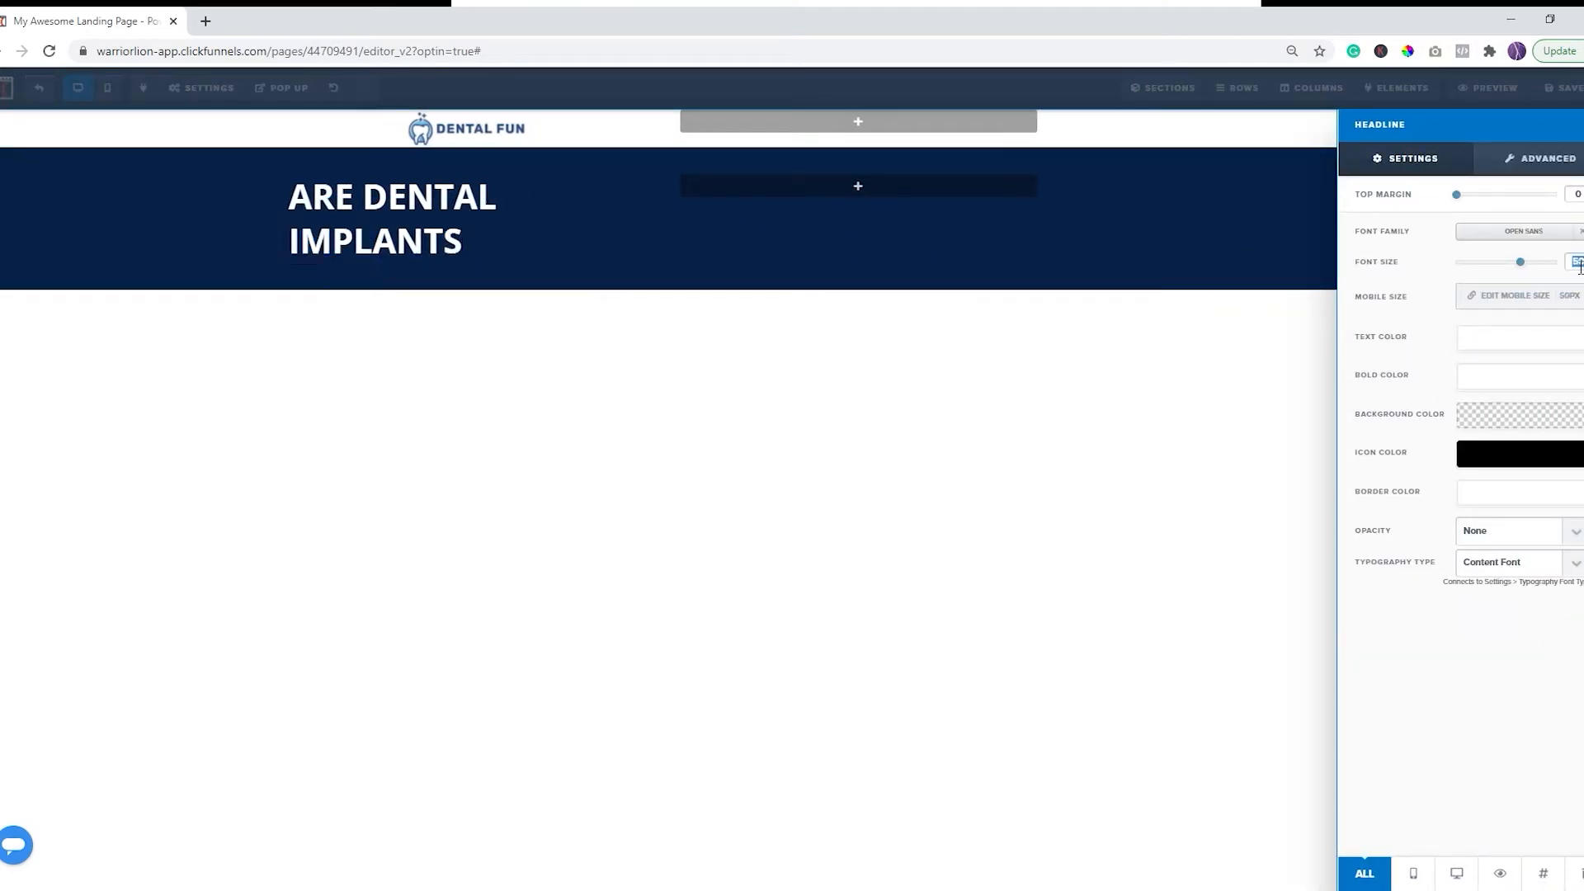
text(90)
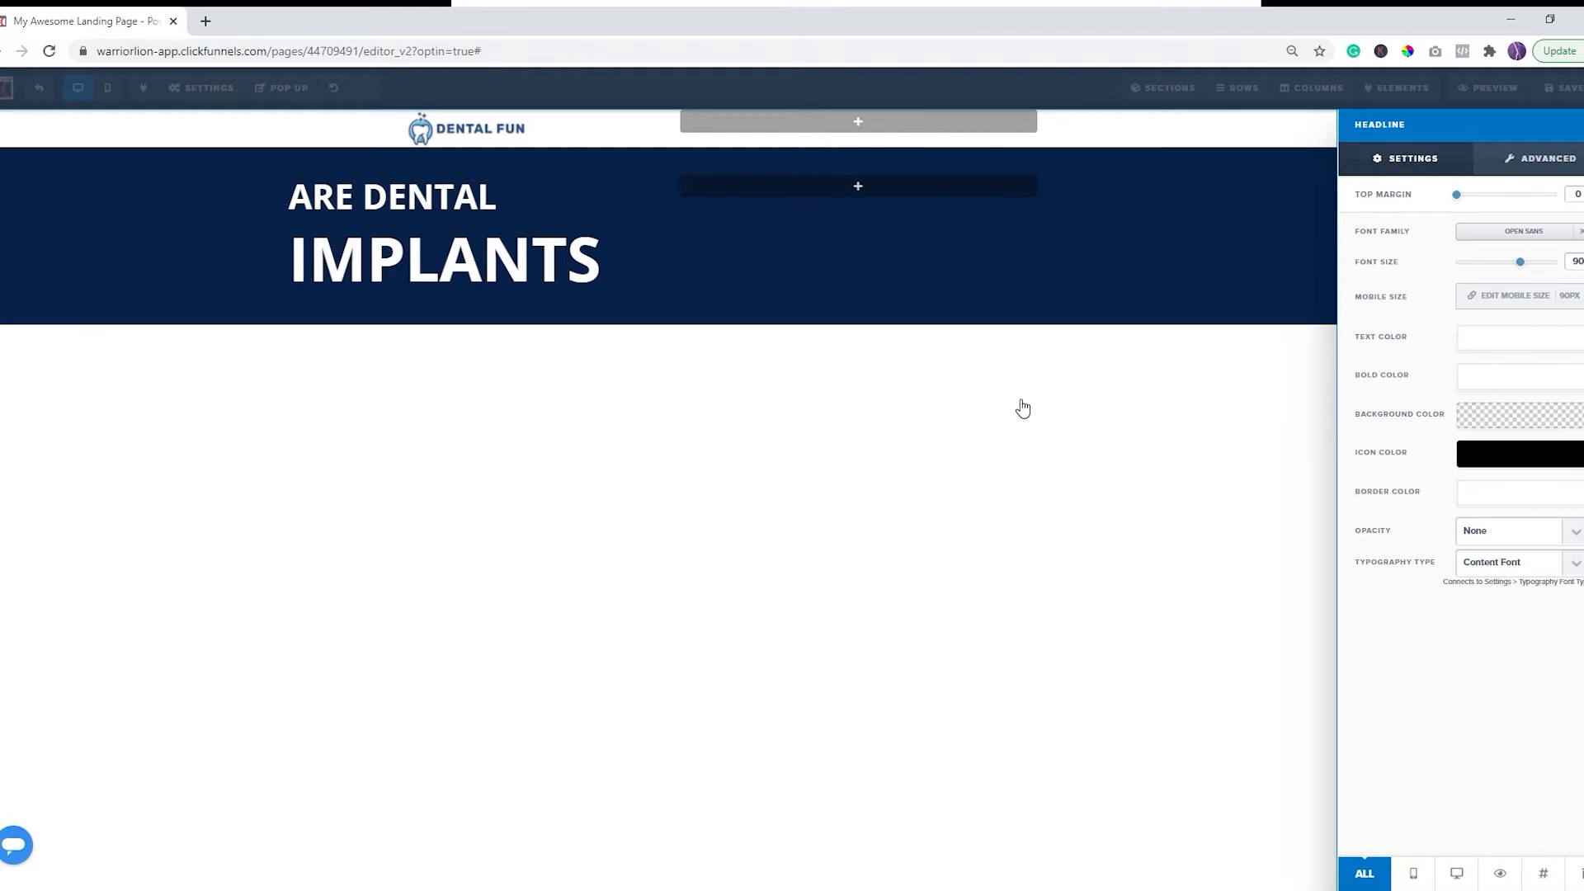
click(1194, 363)
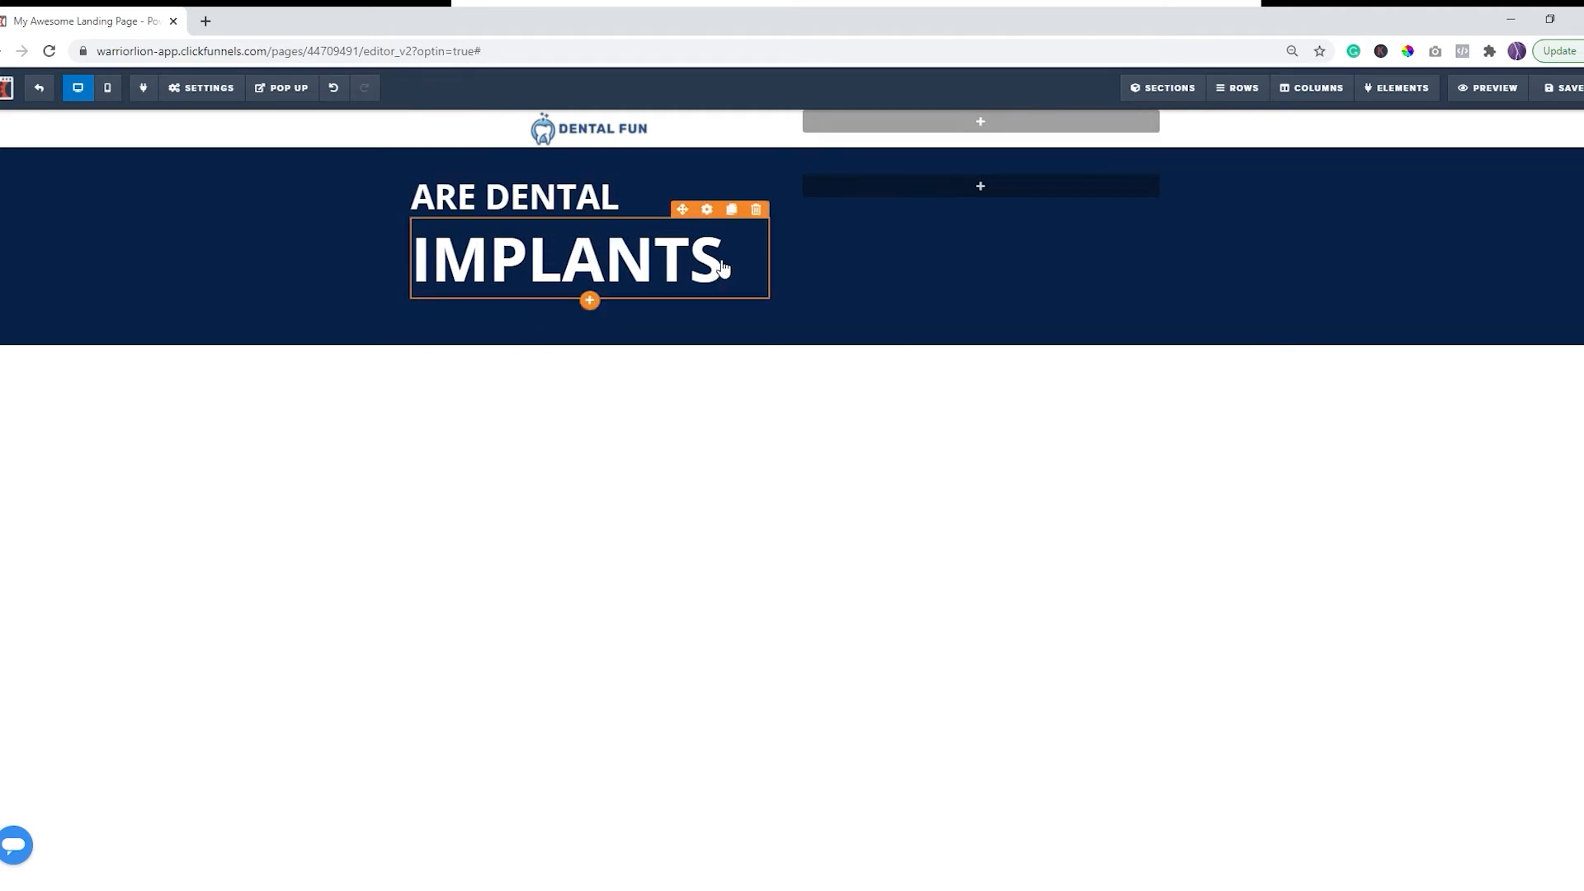
Step: Add a new headline element below "IMPLANTS" and left-align its placeholder text
click(708, 210)
click(589, 264)
click(589, 302)
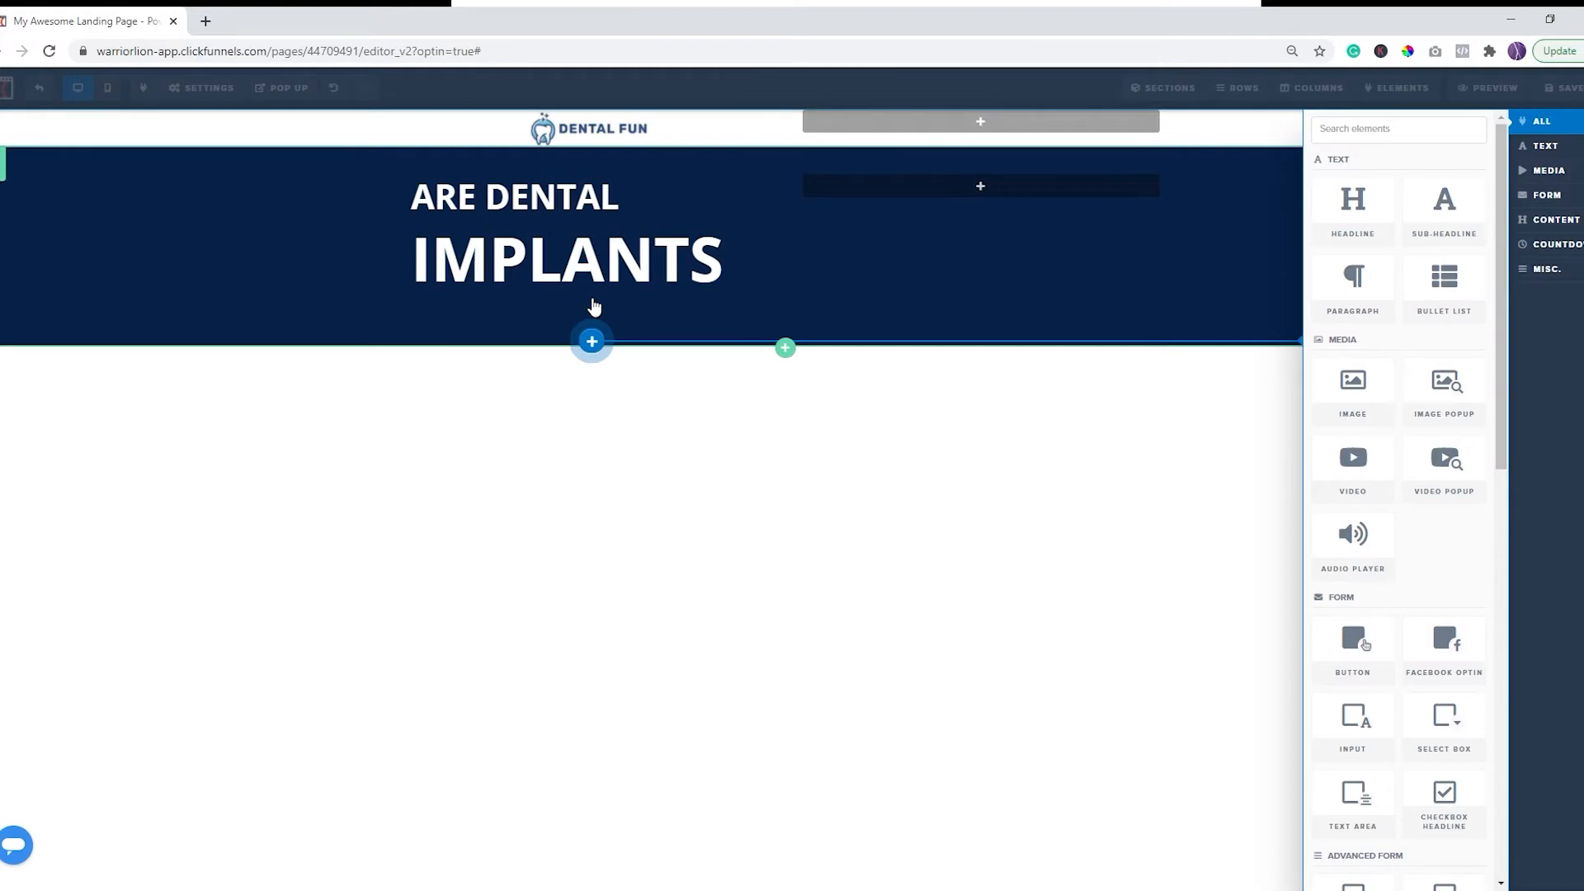
click(1355, 213)
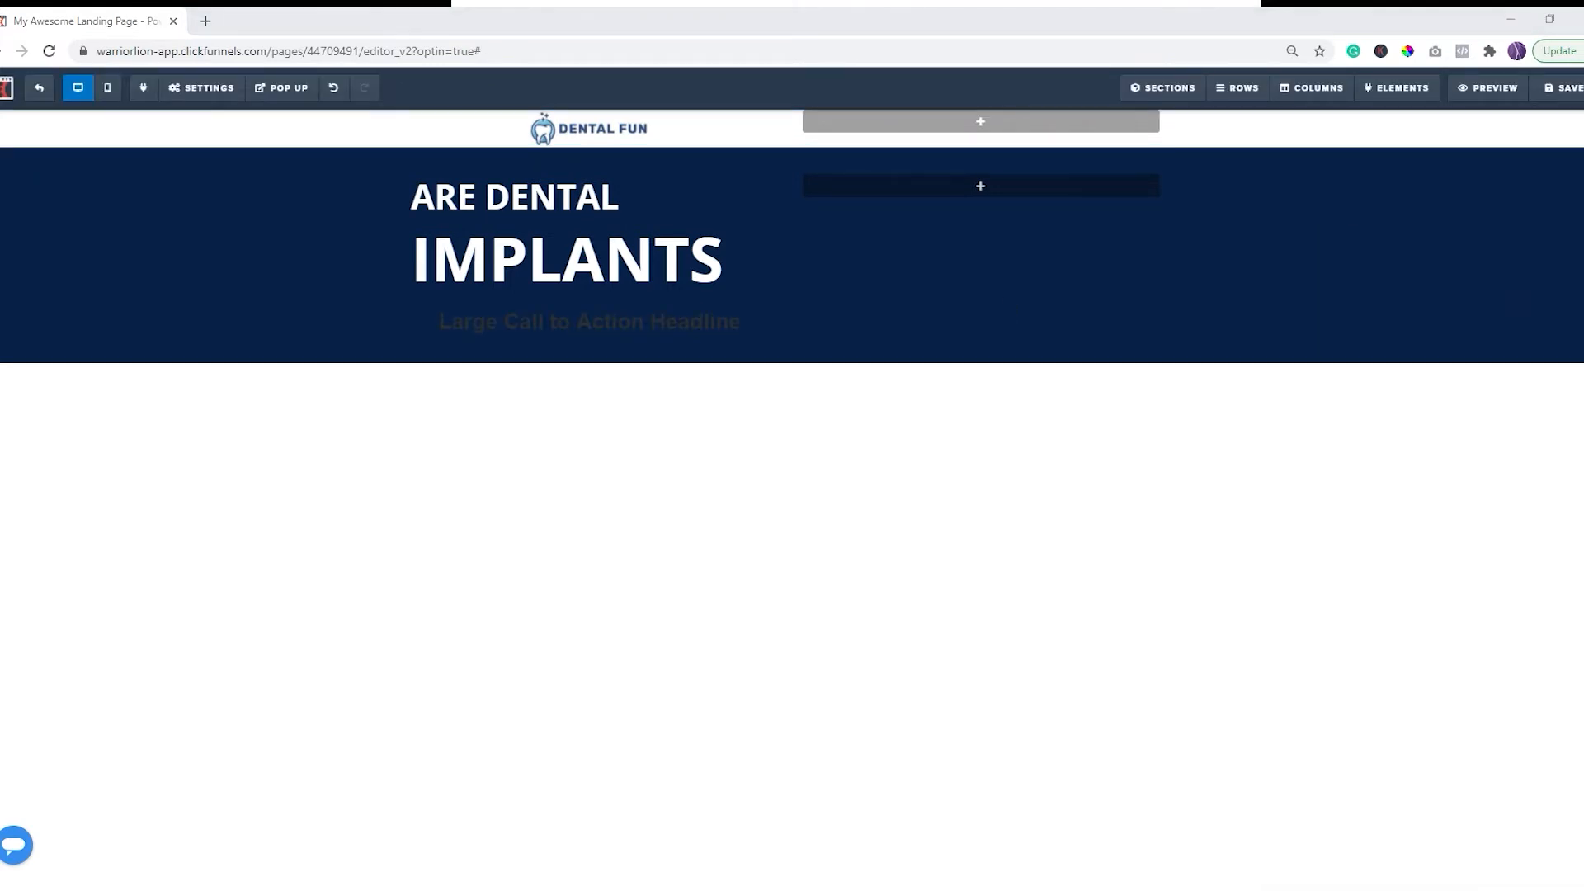
triple_click(612, 323)
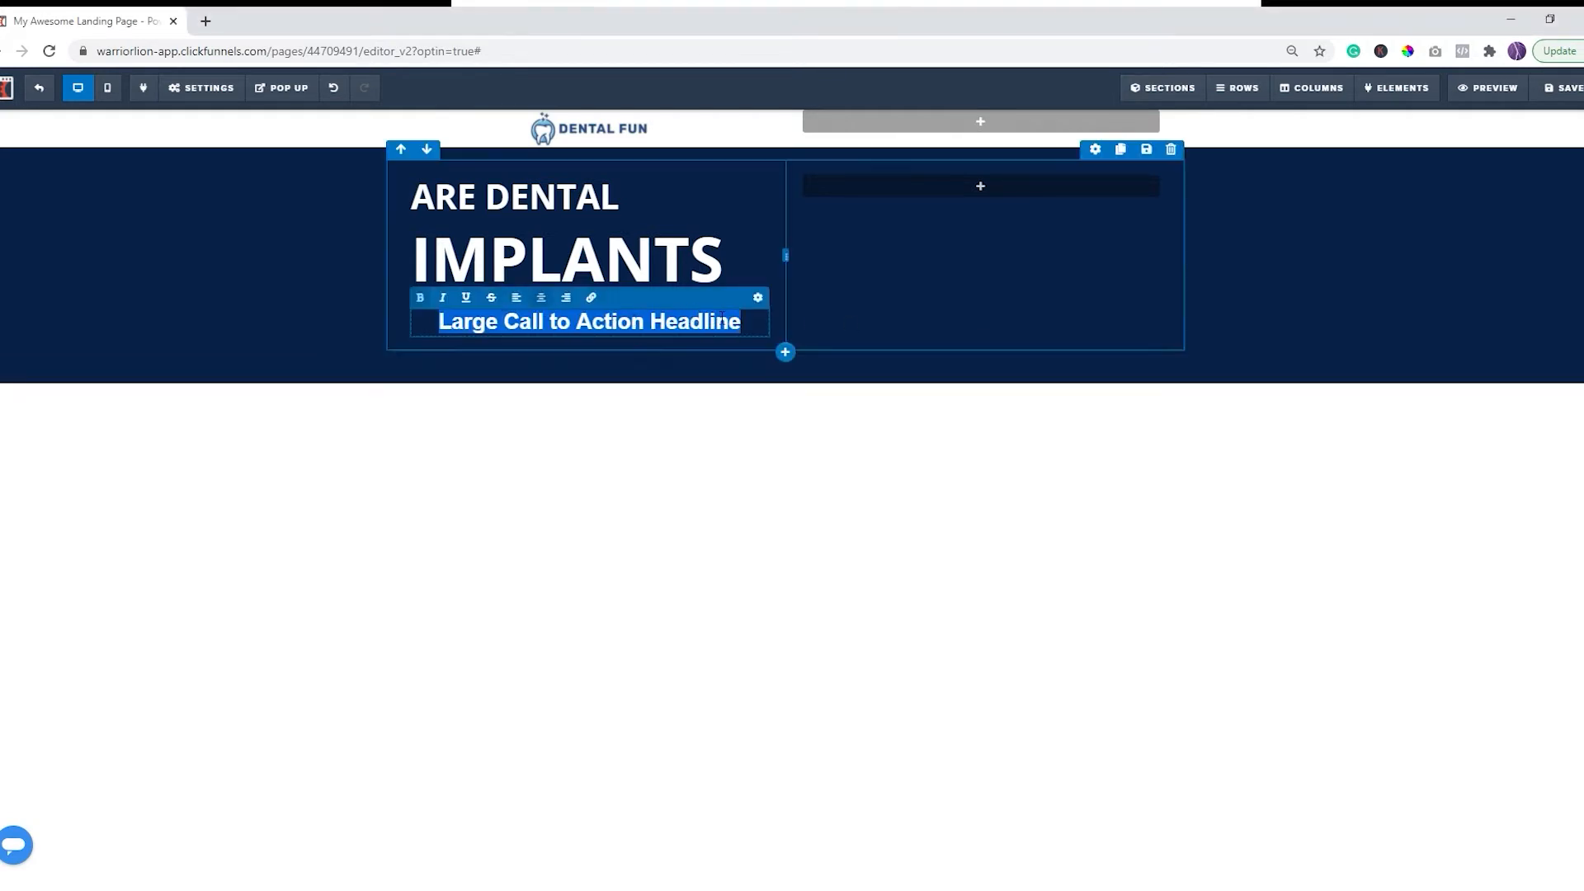
click(518, 298)
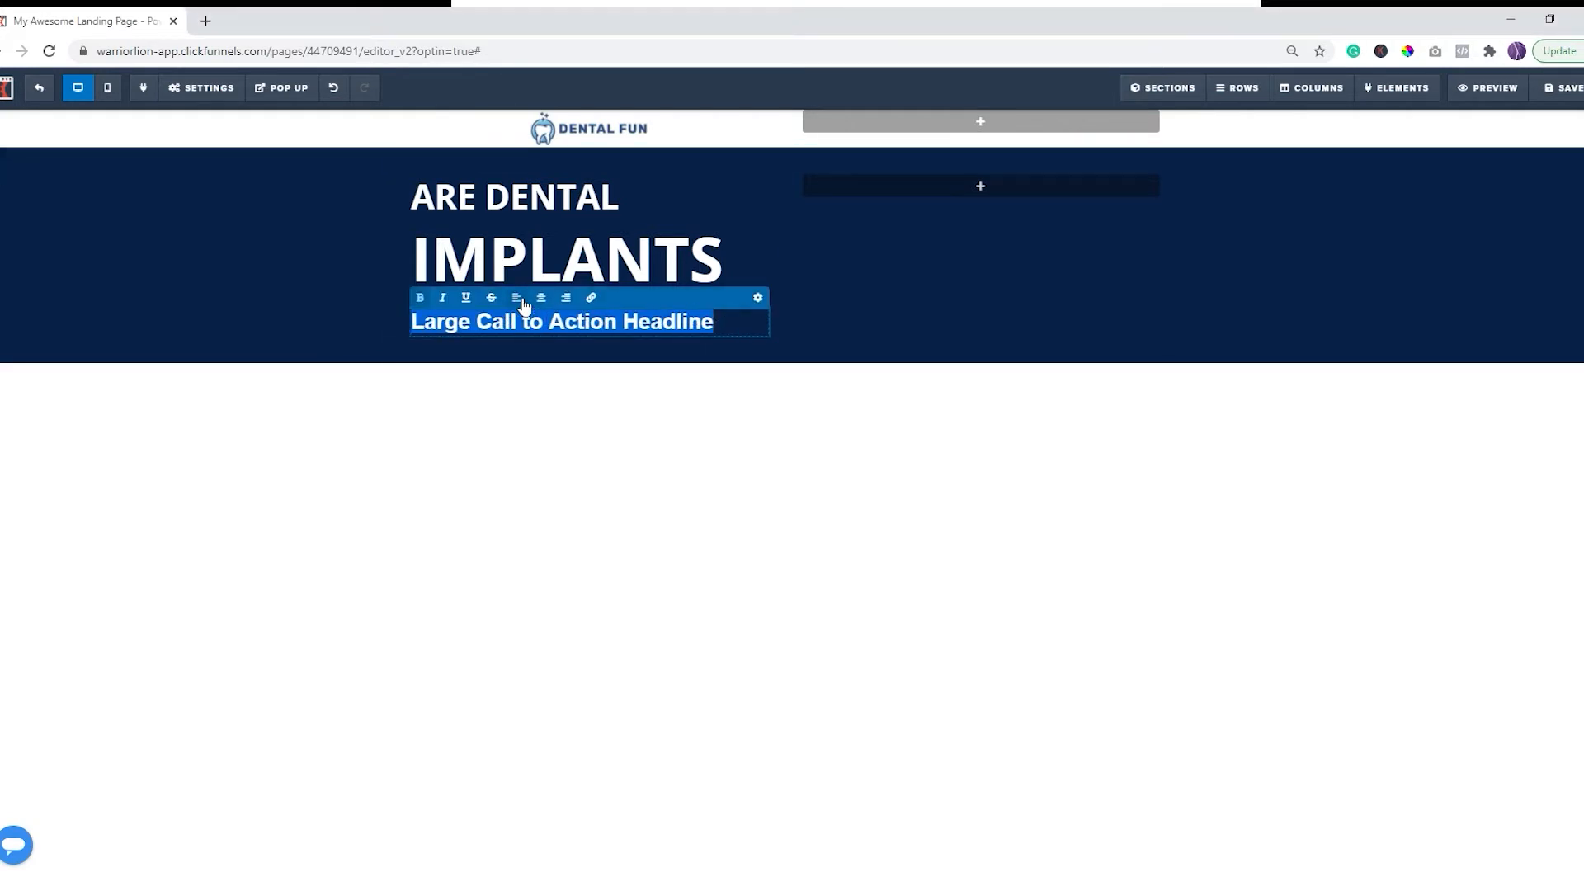
Step: Set the new headline's text color to white and its font size to 80
click(759, 298)
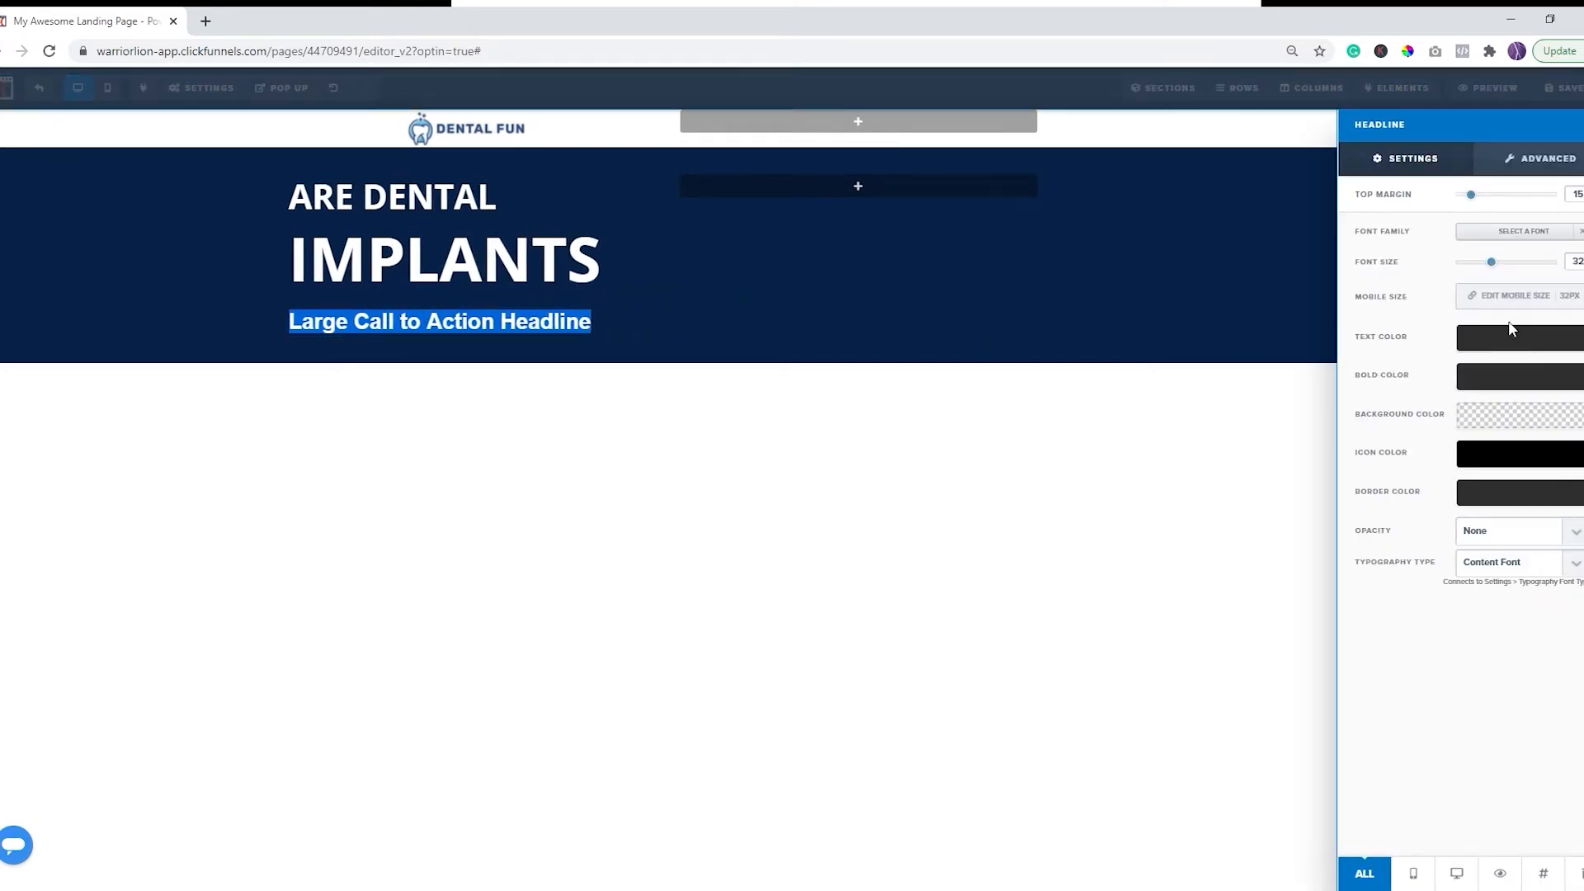
click(1509, 345)
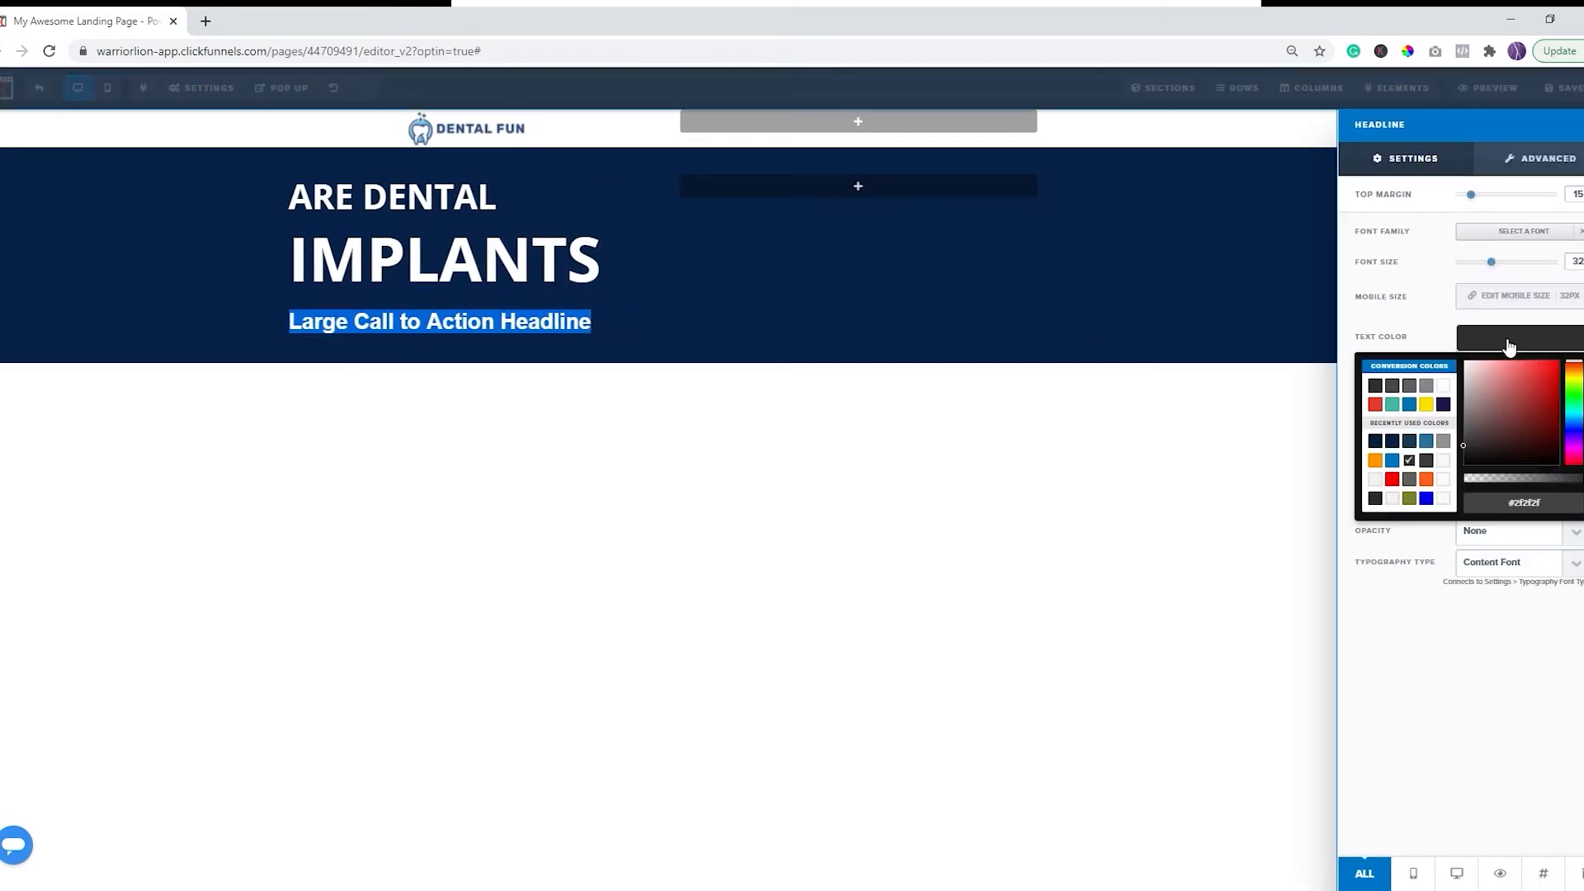
click(1444, 386)
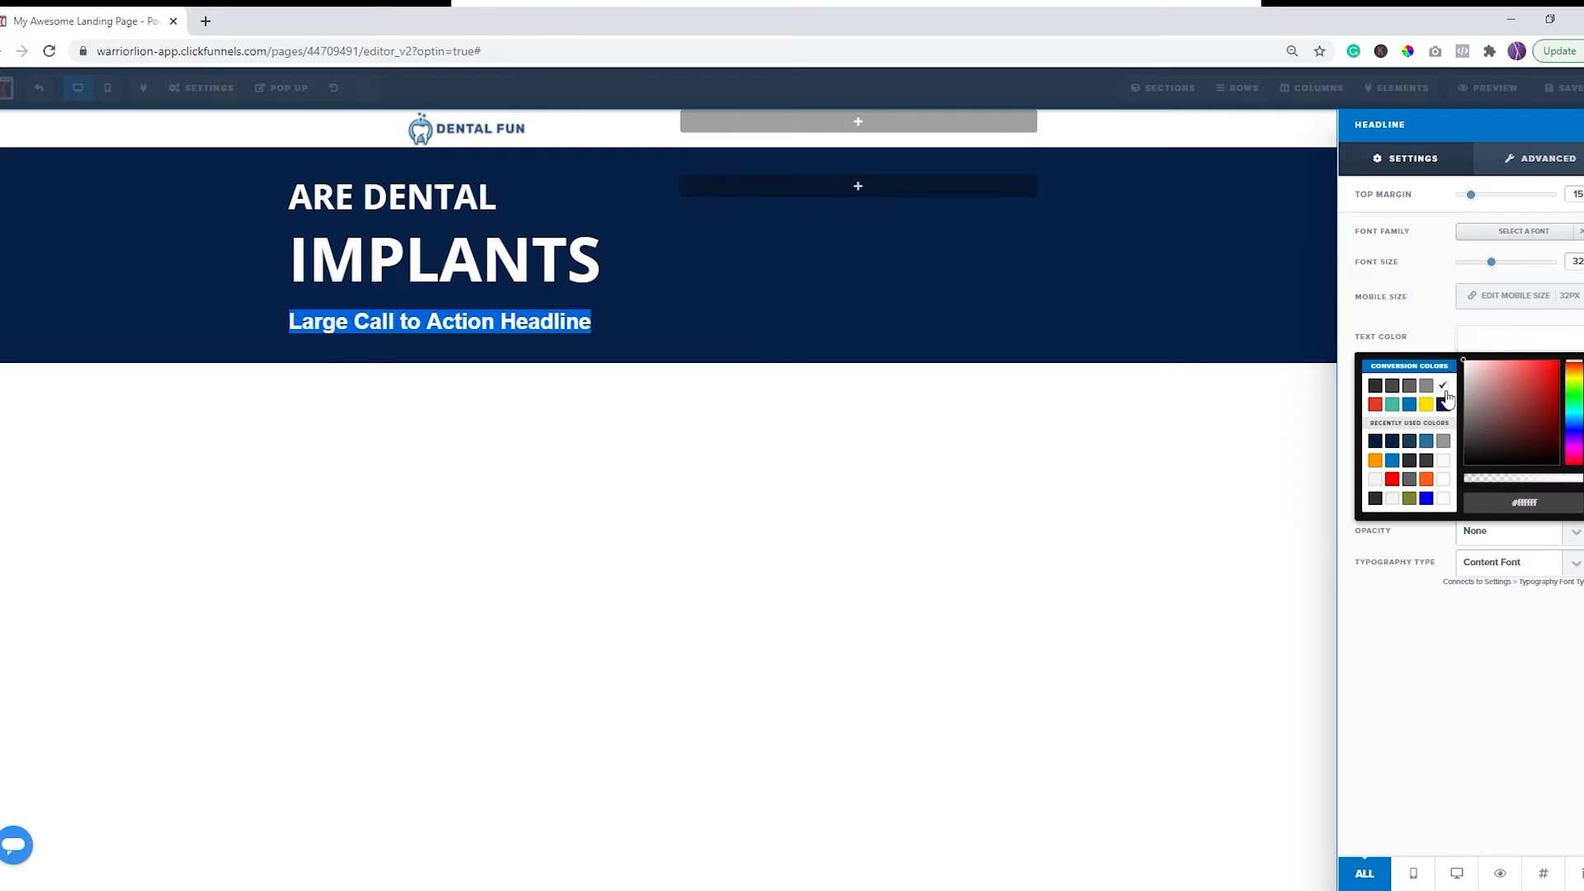
click(1426, 326)
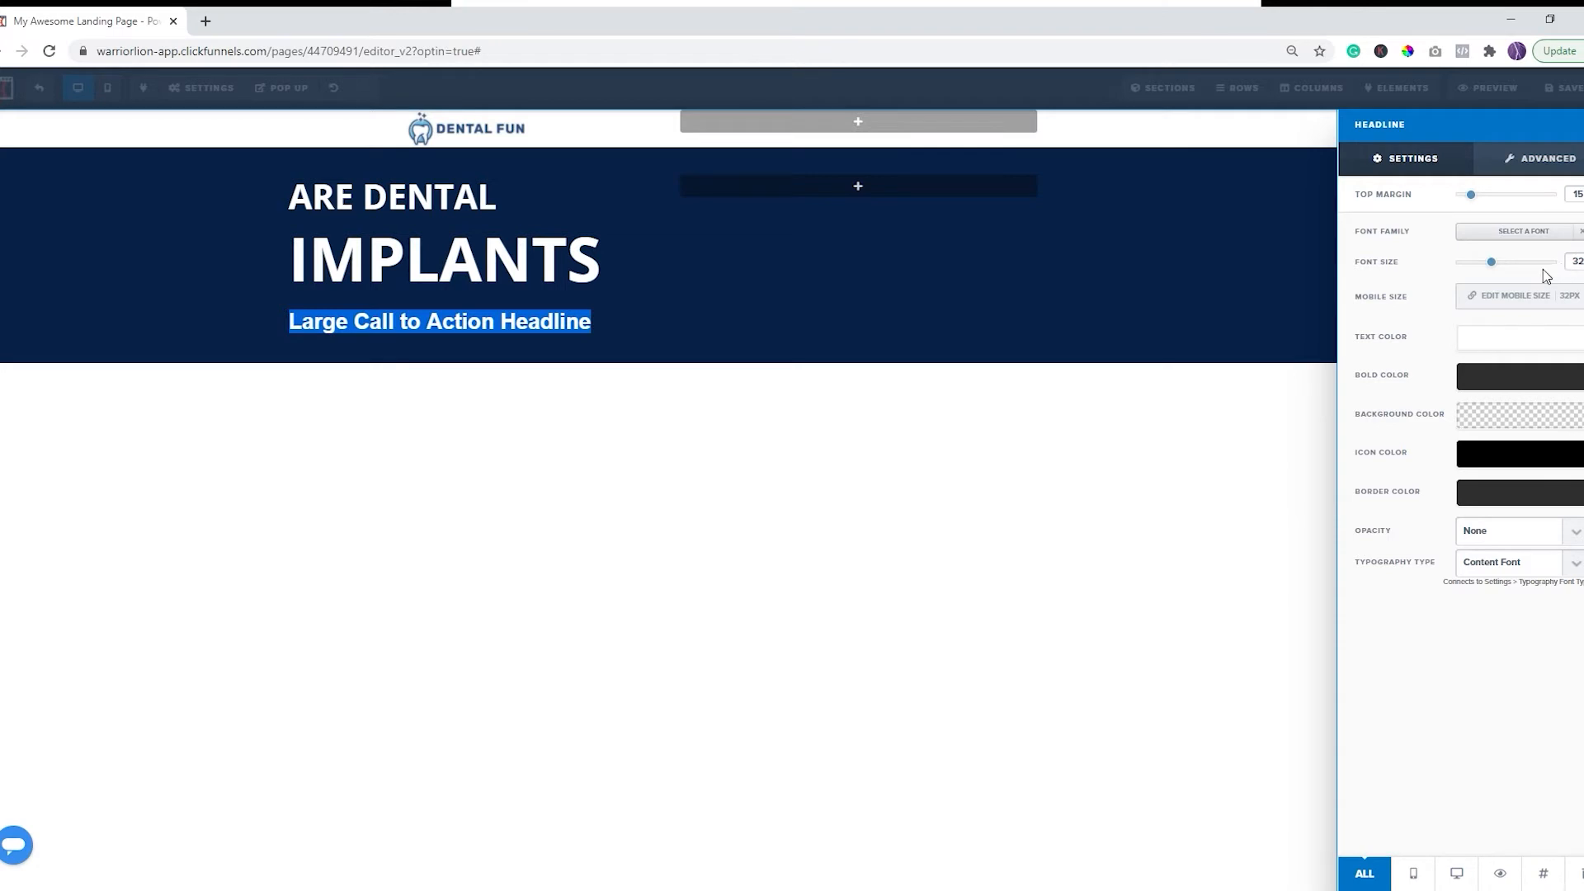
double_click(1577, 262)
text(80)
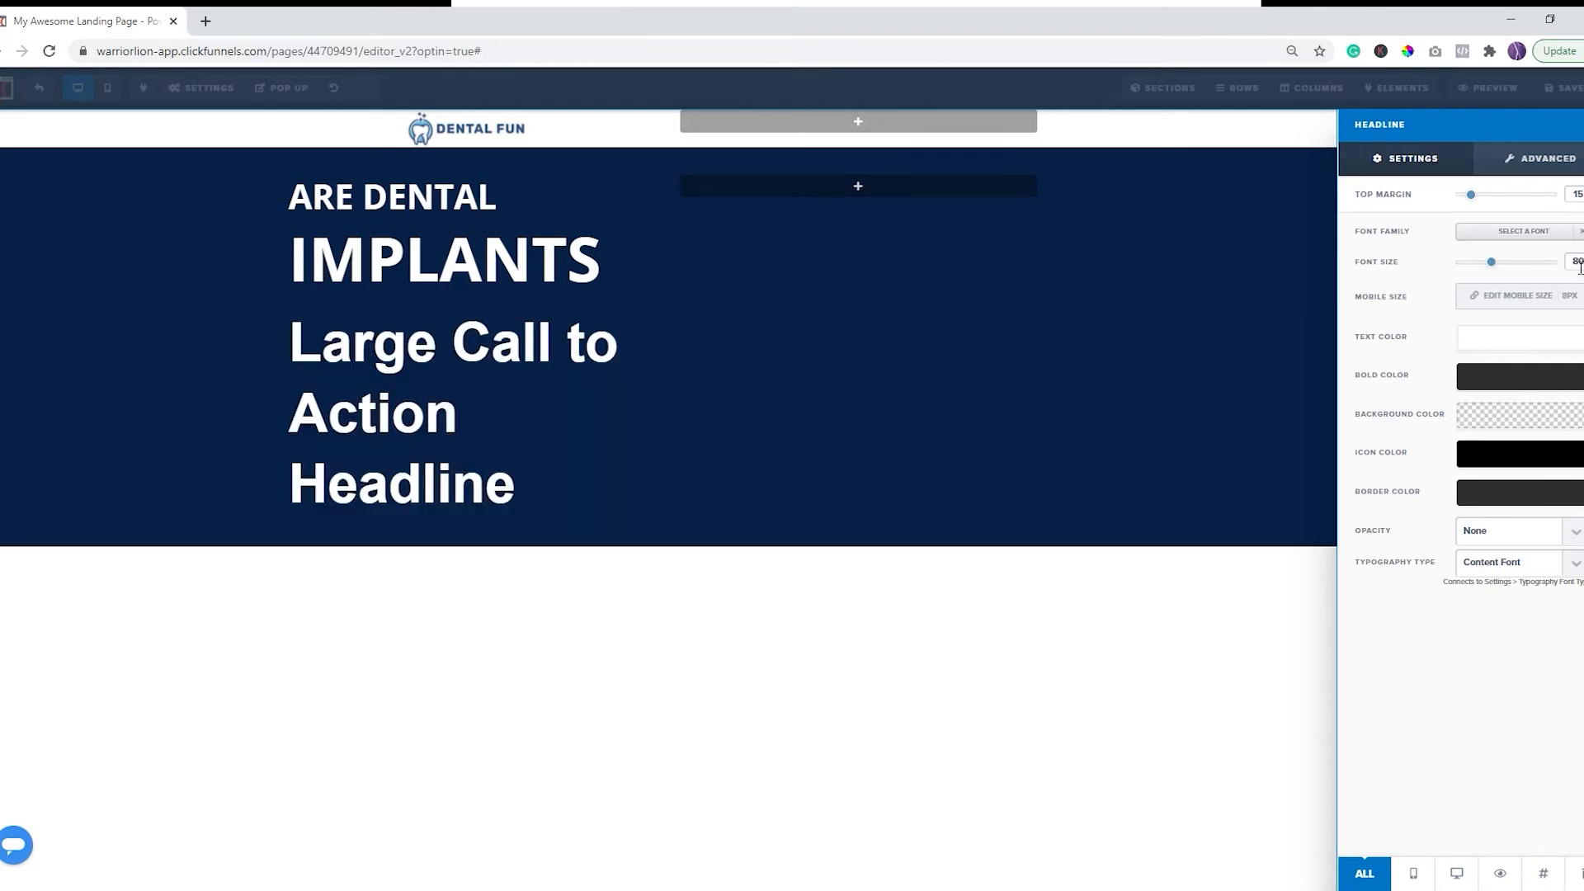
Step: Change the font family of the headline below "IMPLANTS" to Dancing Script
click(1580, 233)
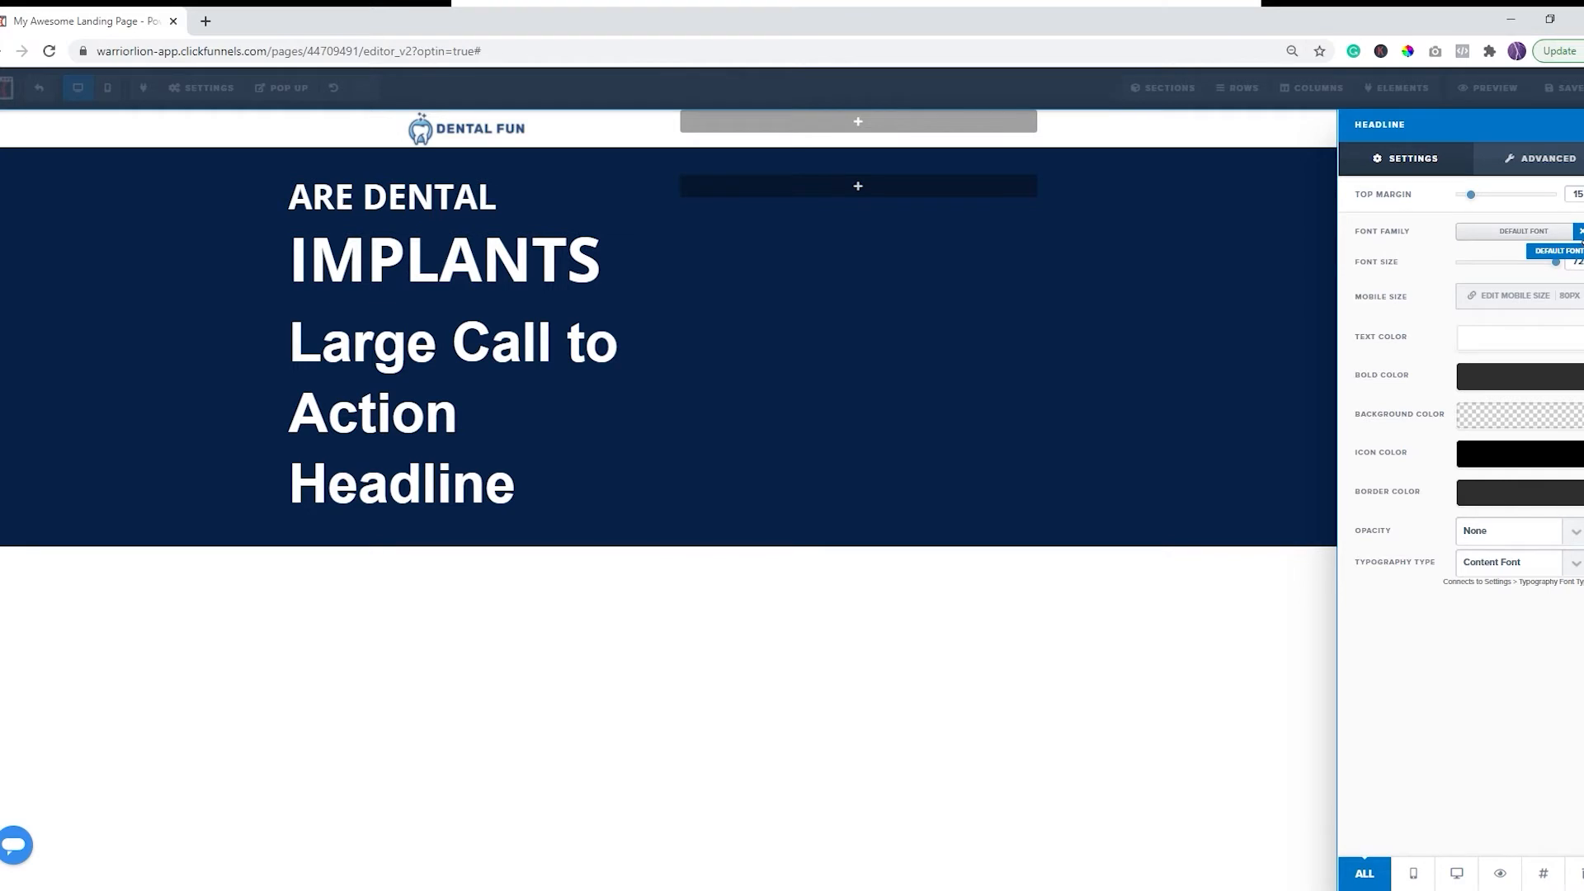
click(1560, 234)
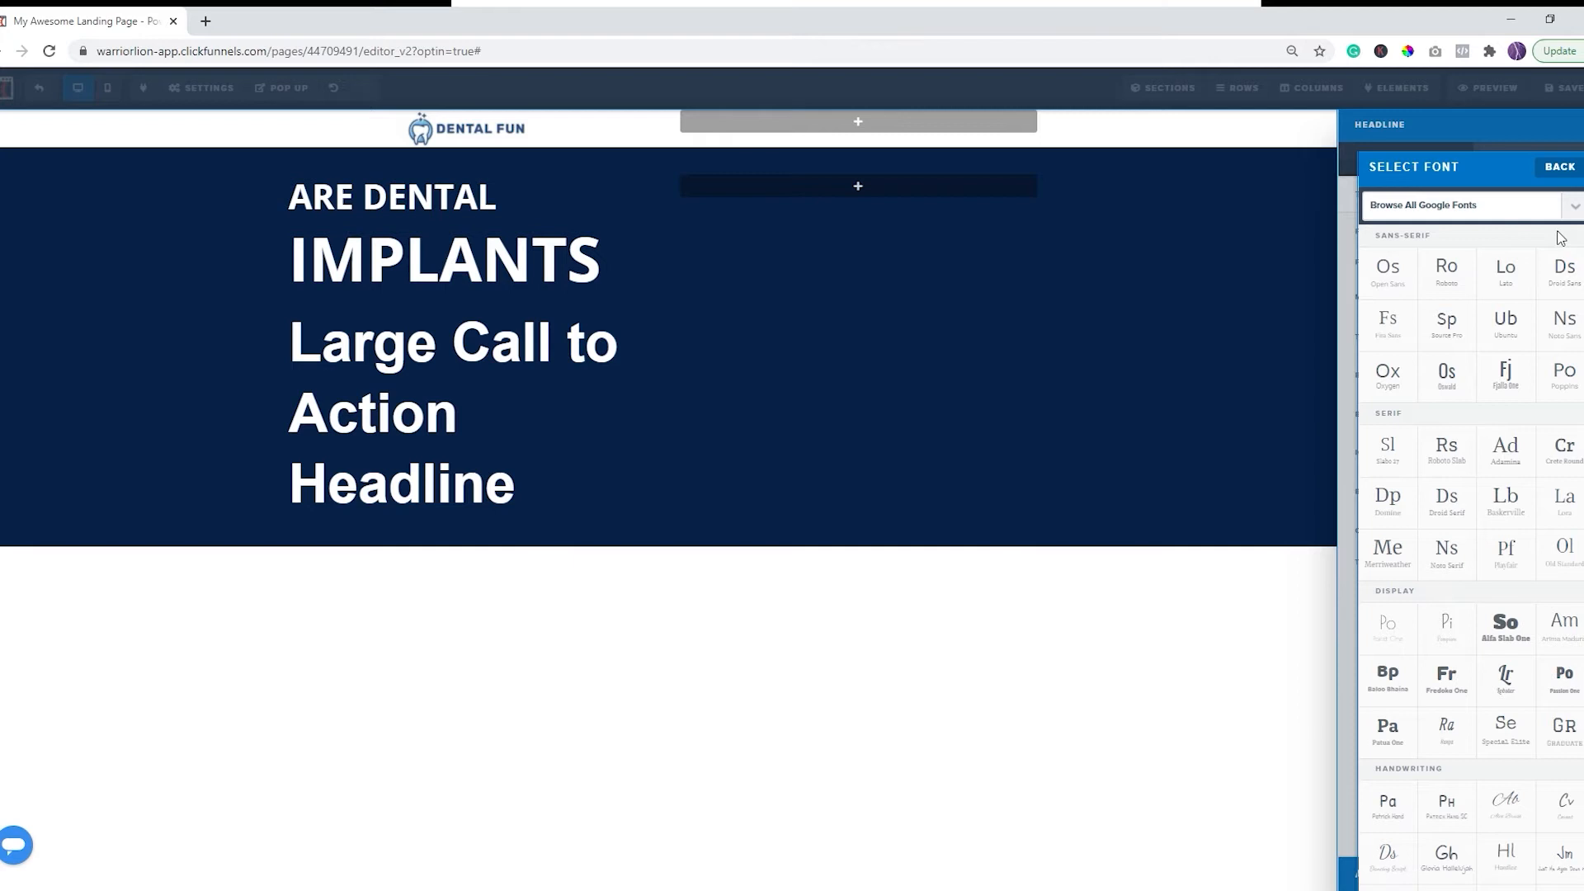
click(1446, 272)
scroll(1490, 217, down, 1)
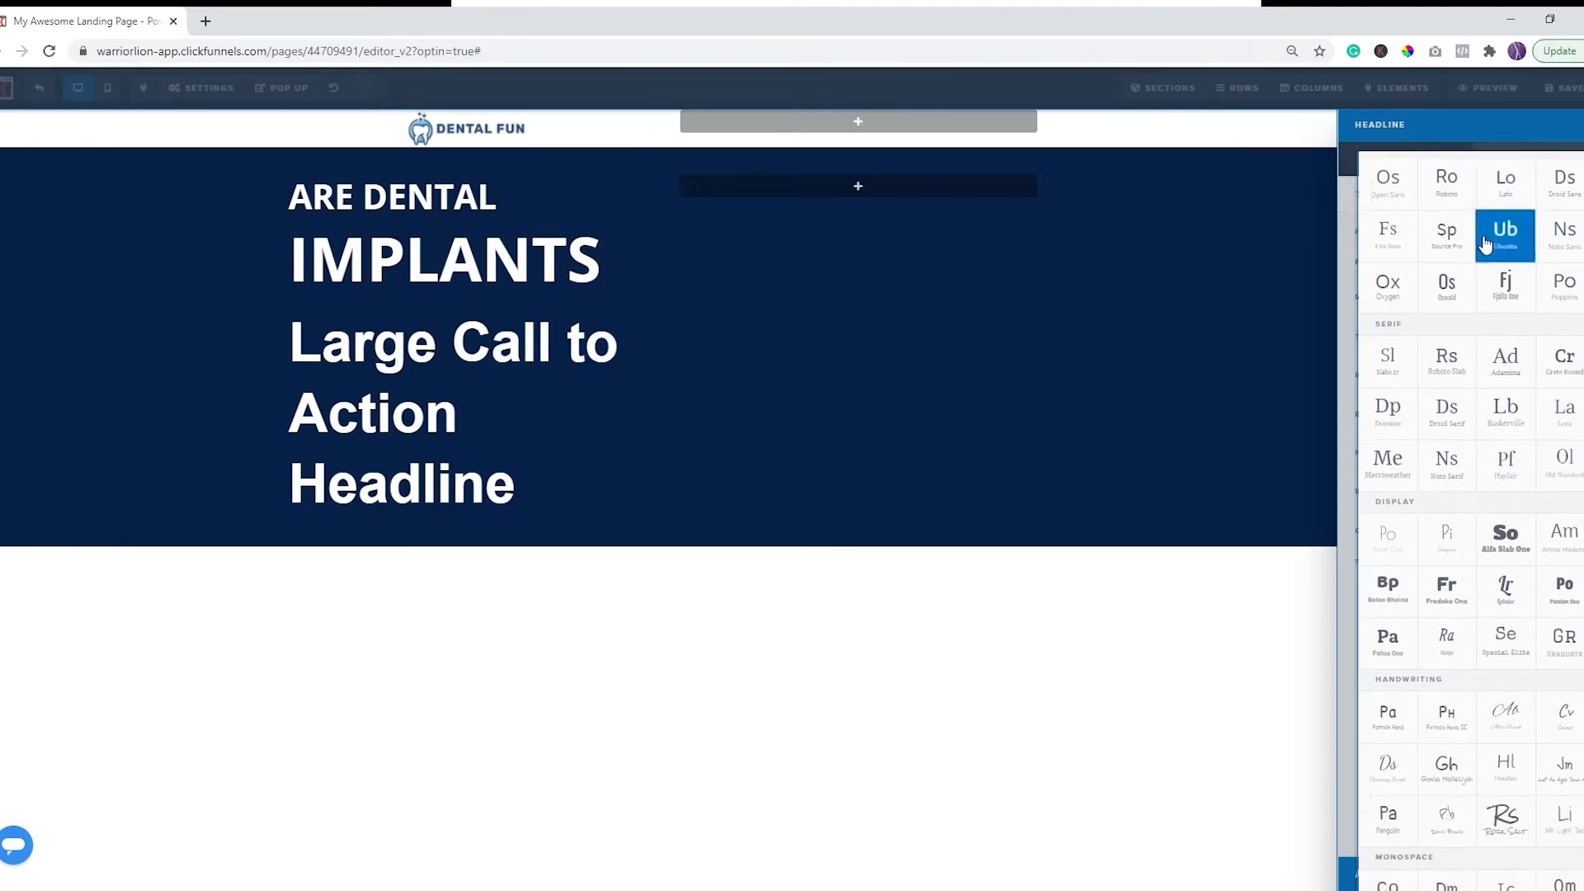
scroll(1490, 206, up, 1)
key(d)
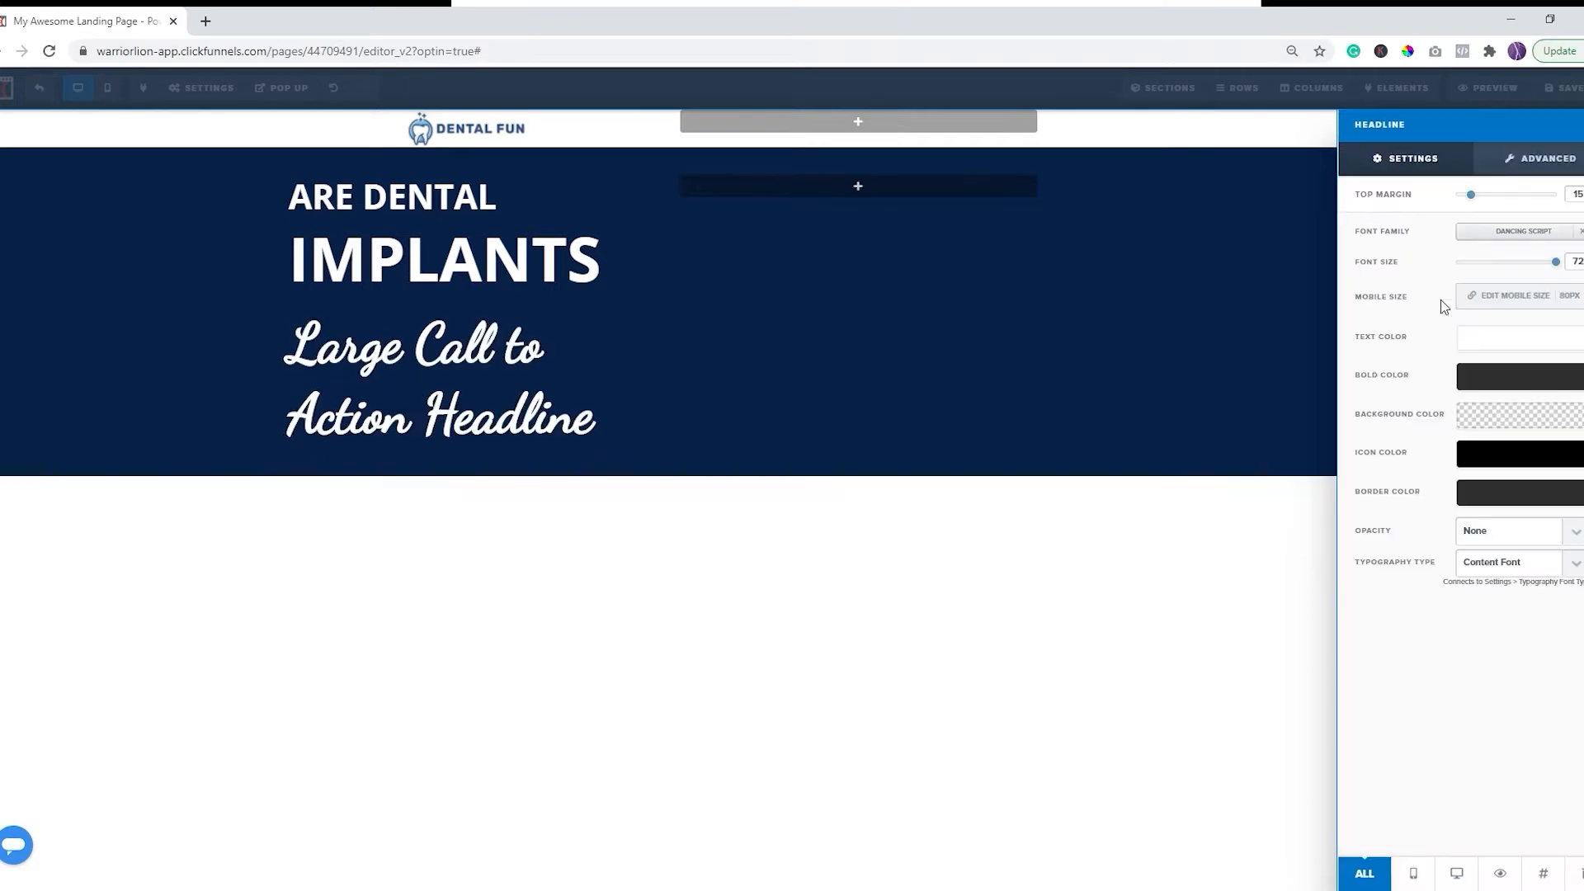
Step: Replace the script headline's placeholder text with "Right For You?" and remove its bold formatting
click(506, 382)
triple_click(506, 382)
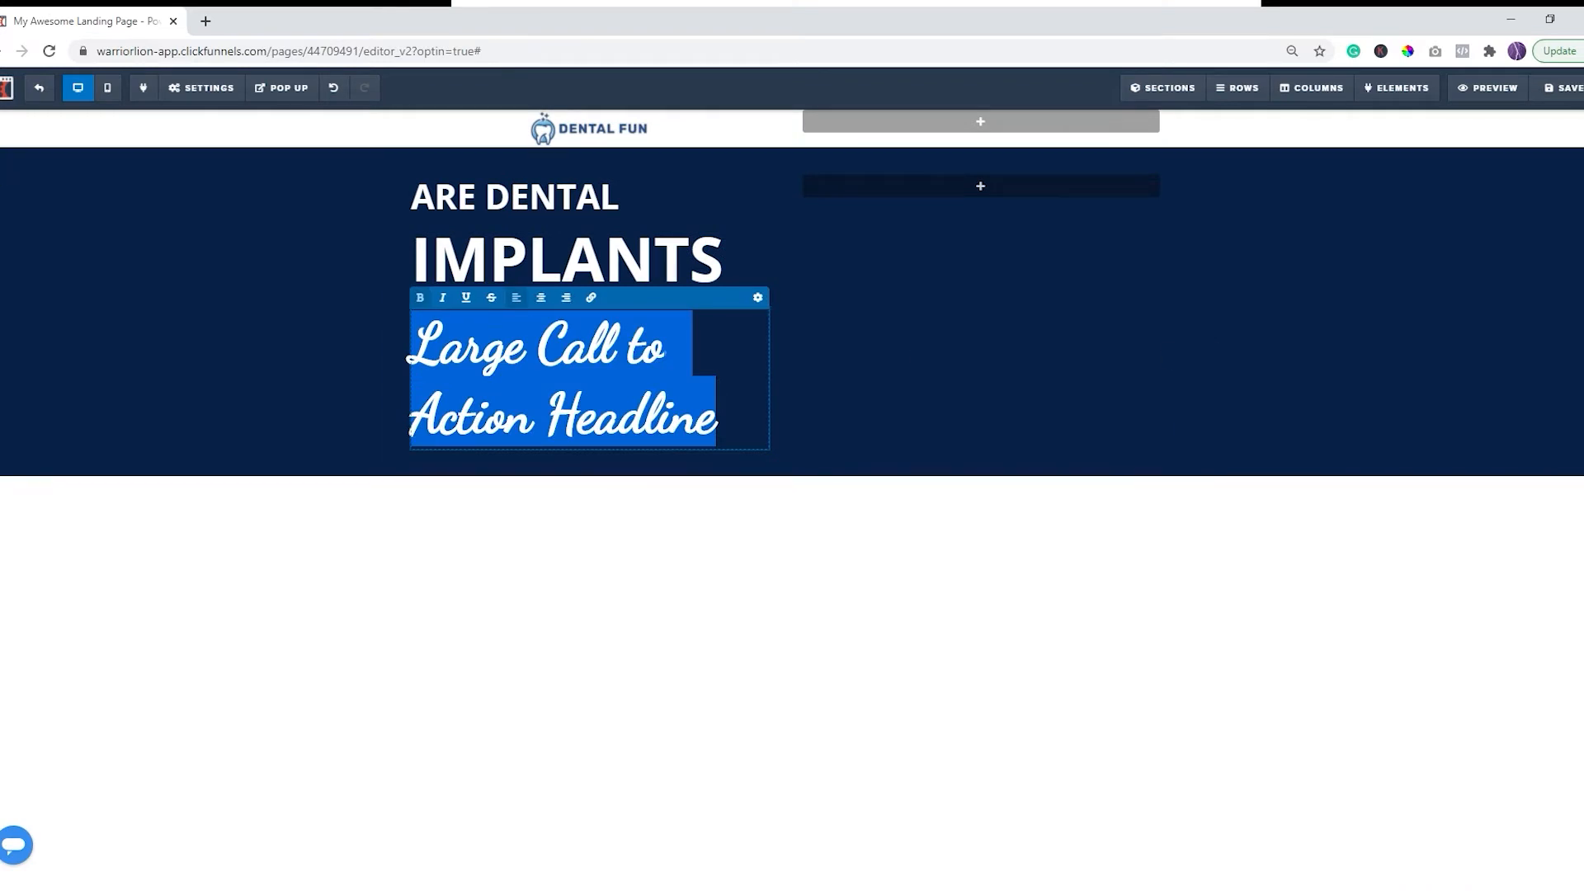
key(alt+Tab)
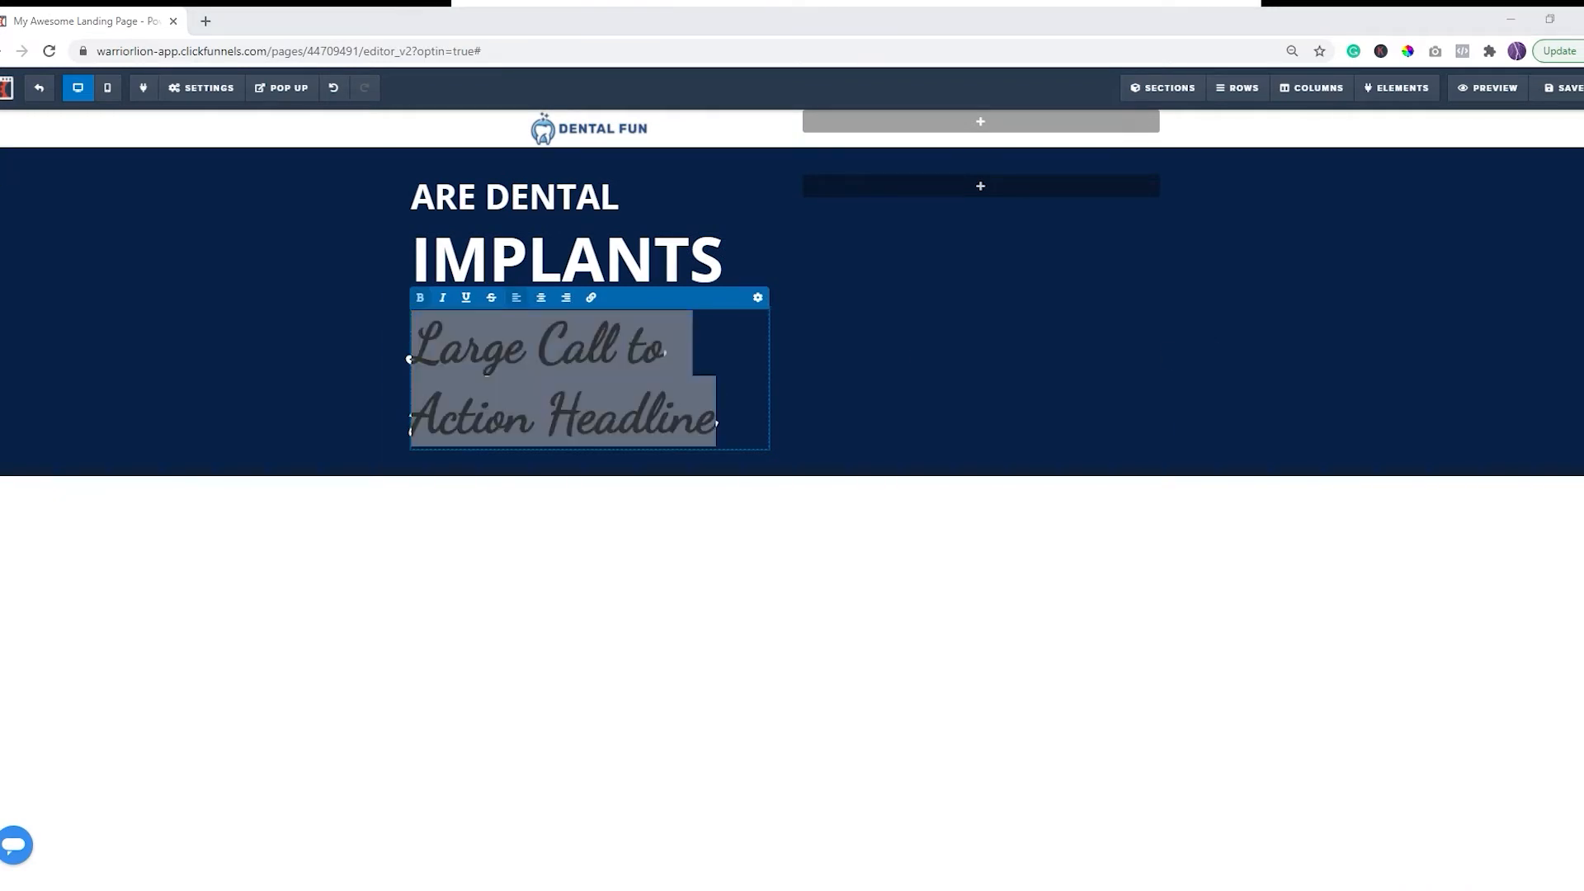
click(457, 412)
triple_click(458, 411)
text(Right For You?)
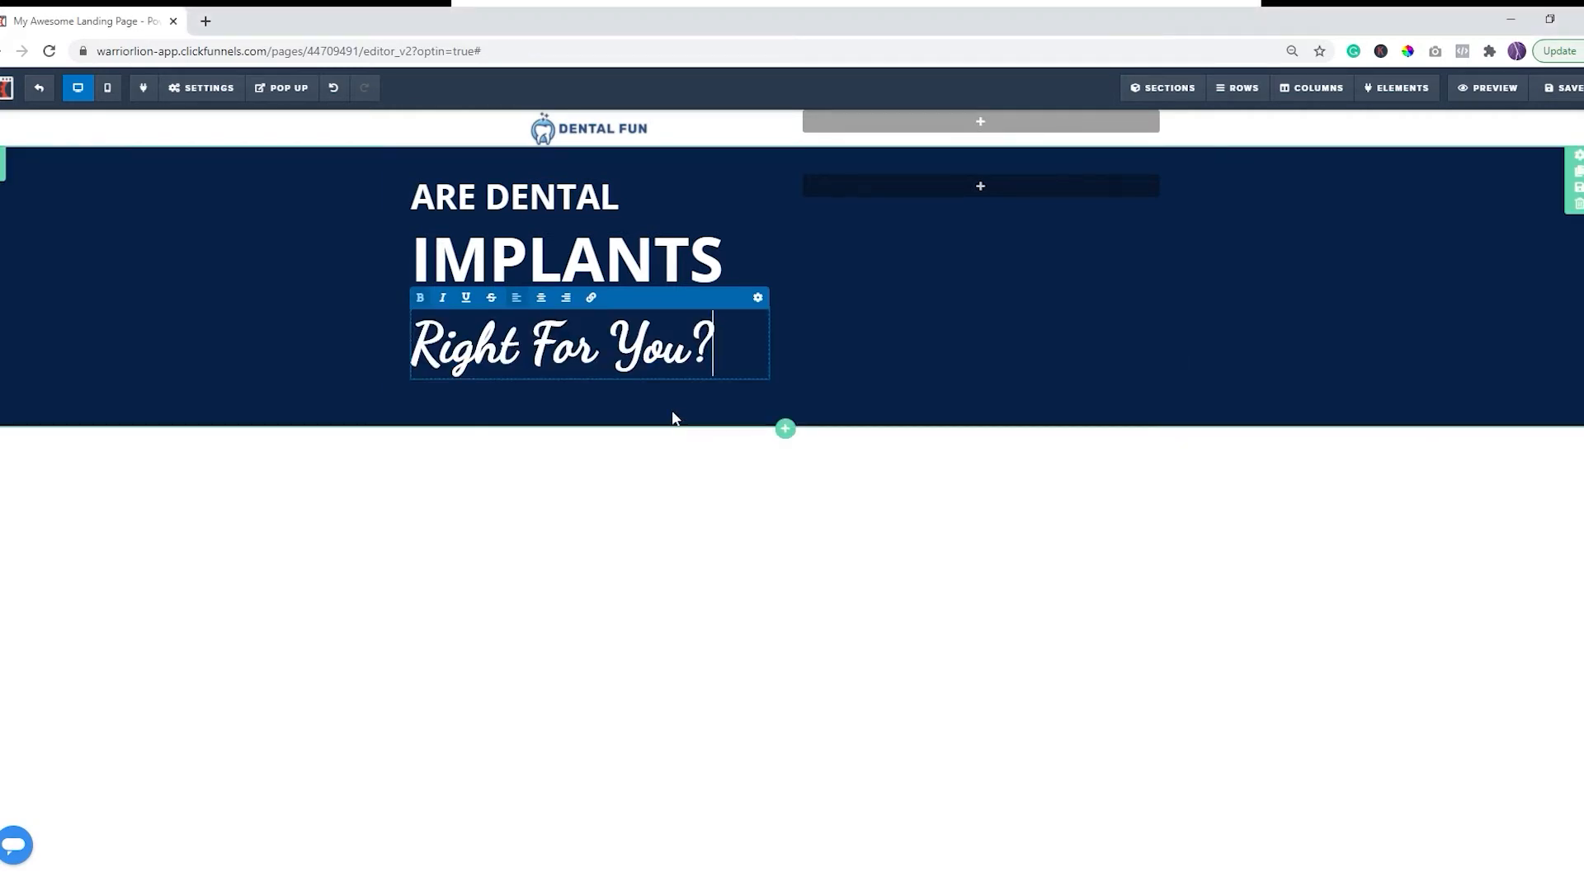
triple_click(434, 312)
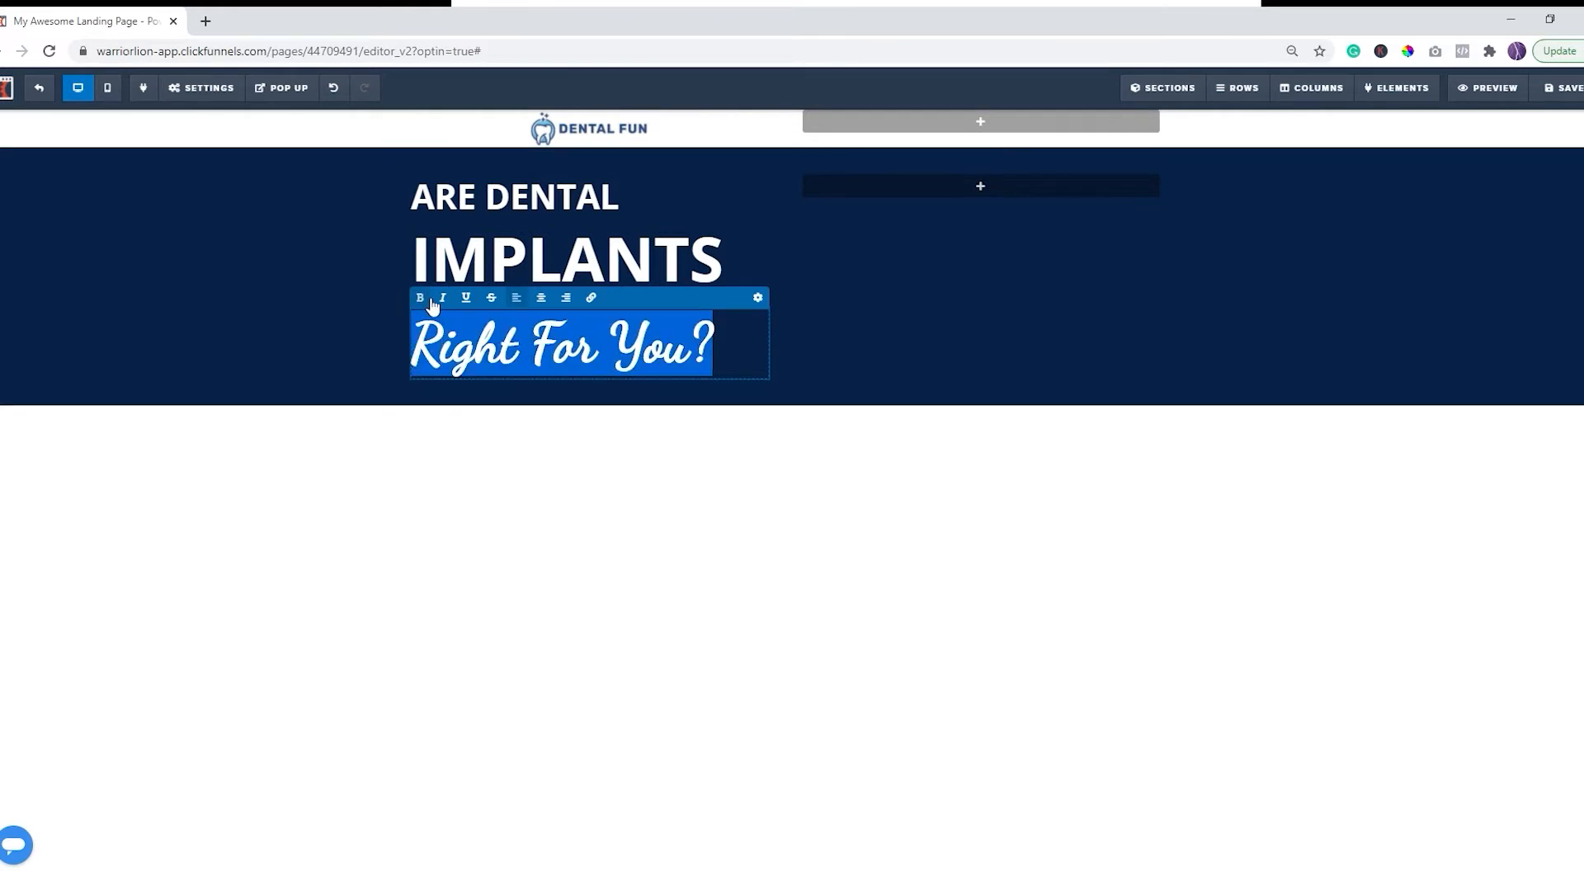
click(300, 314)
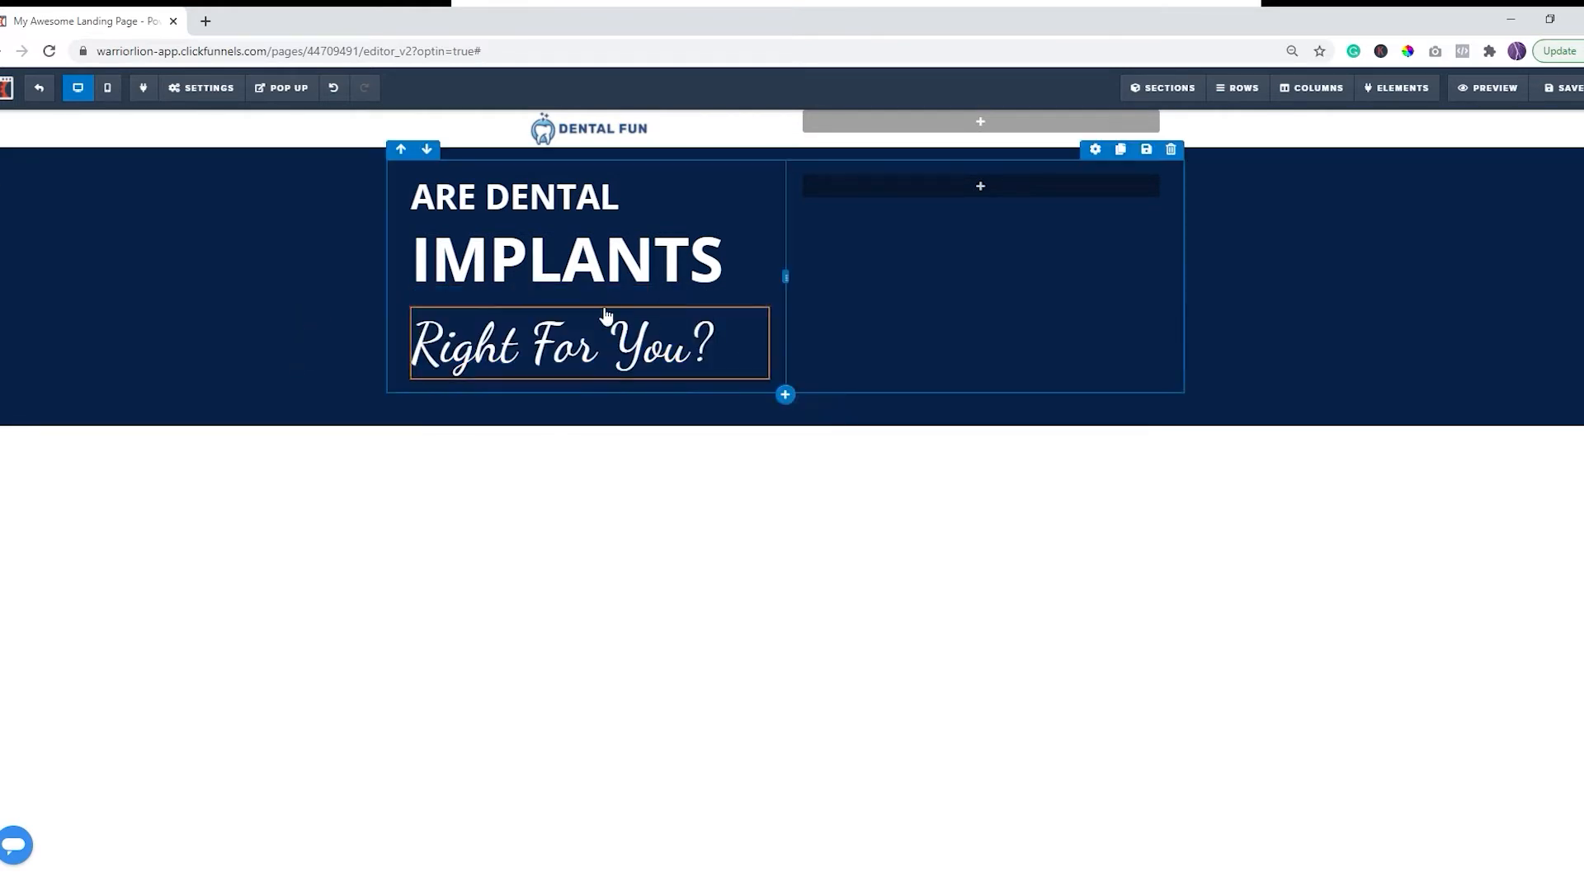
Step: Add a divider element below the "Right For You?" headline
mouse_move(760, 321)
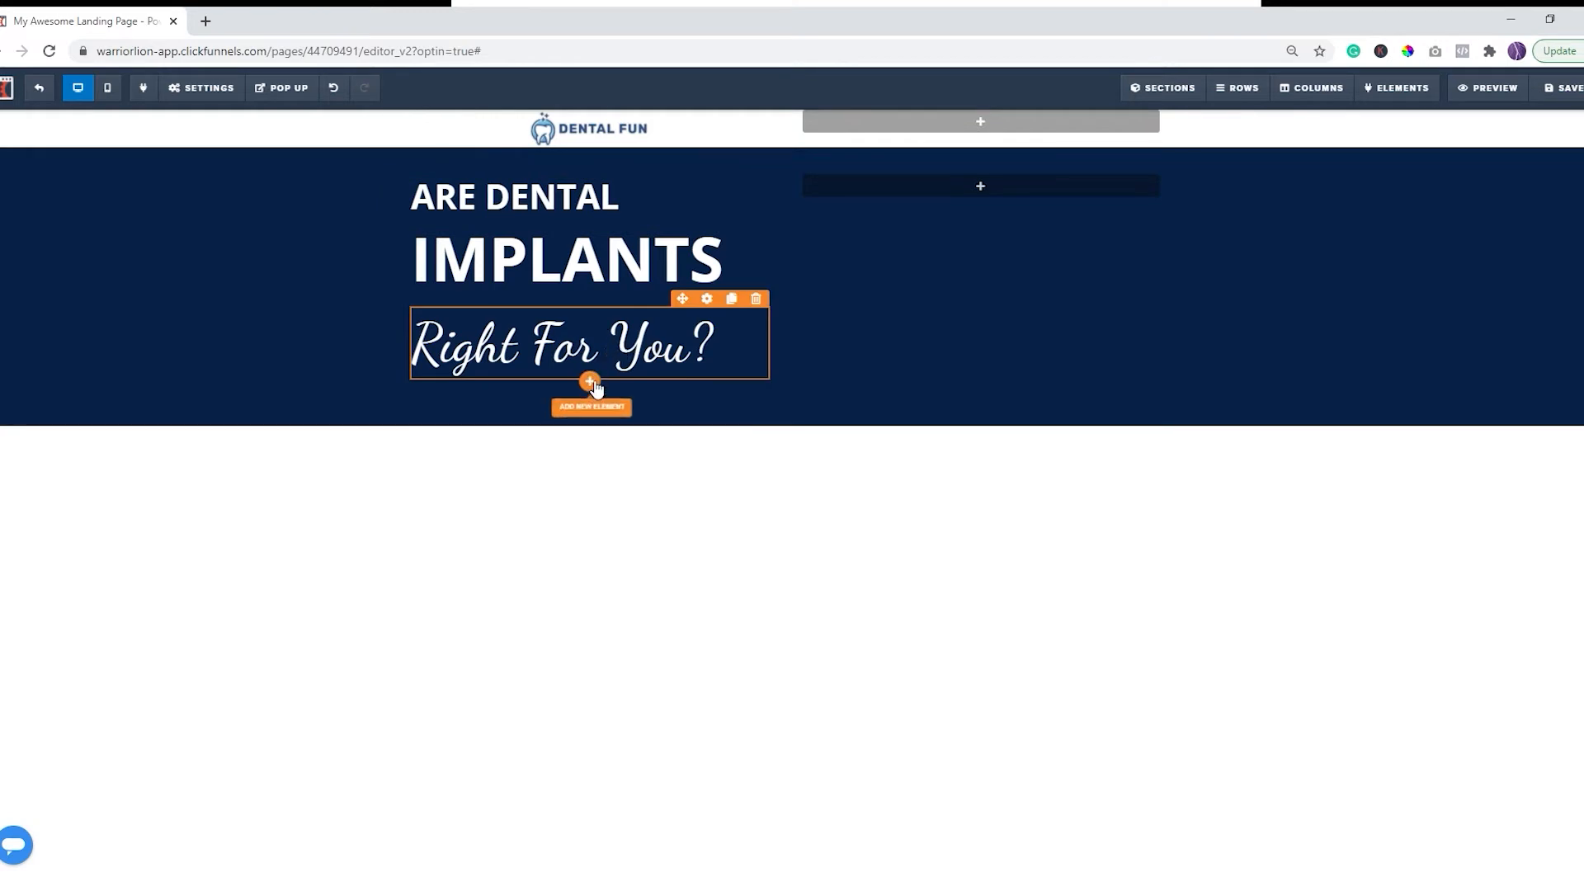
click(592, 422)
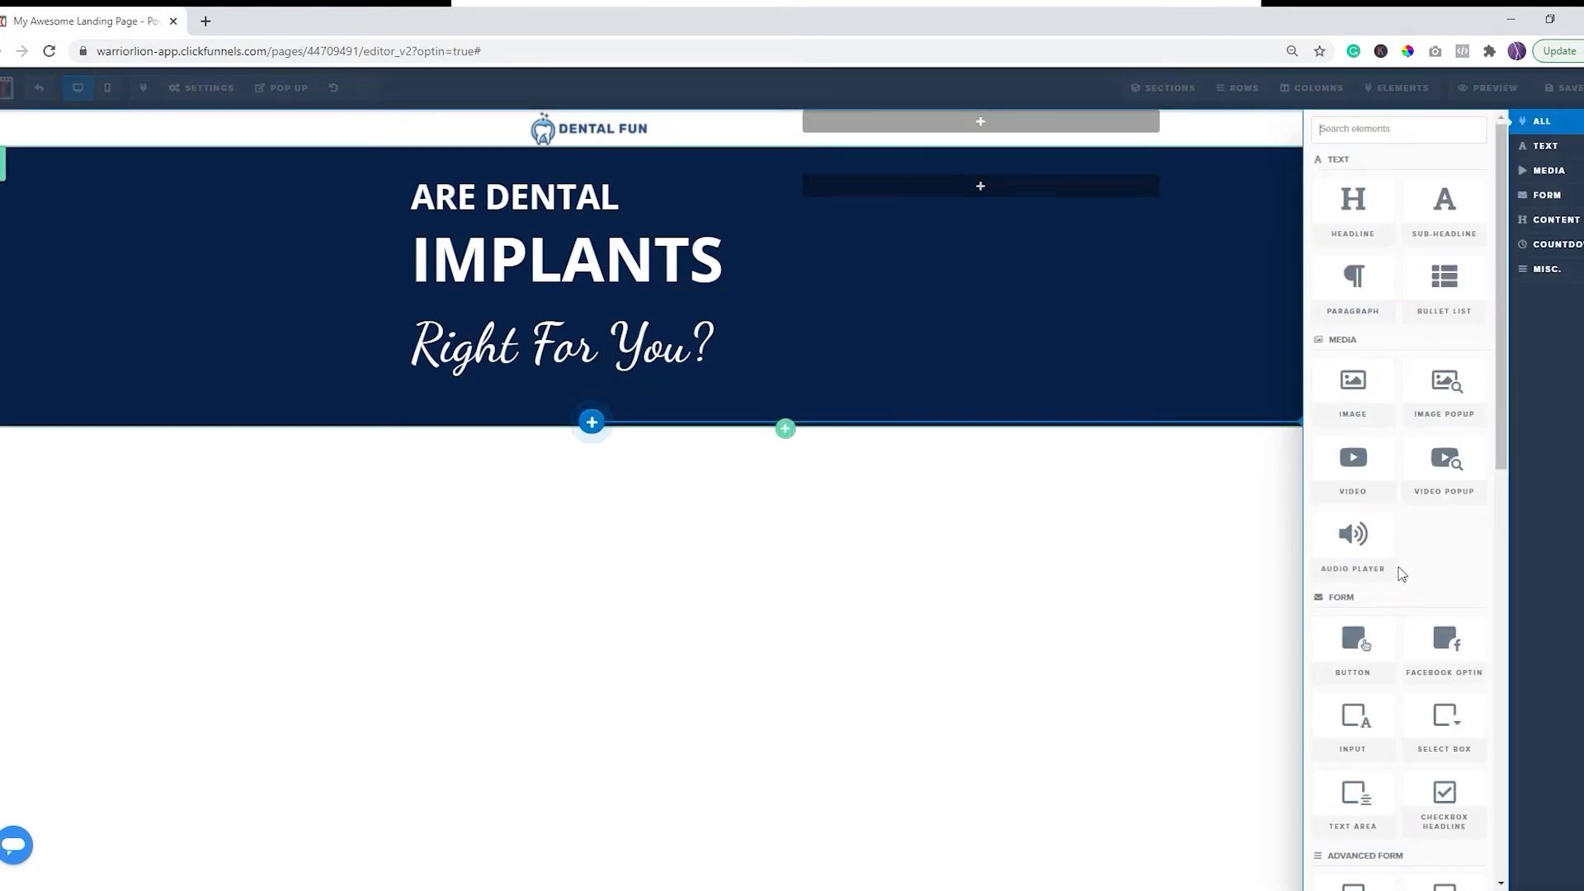
scroll(1406, 569, down, 12)
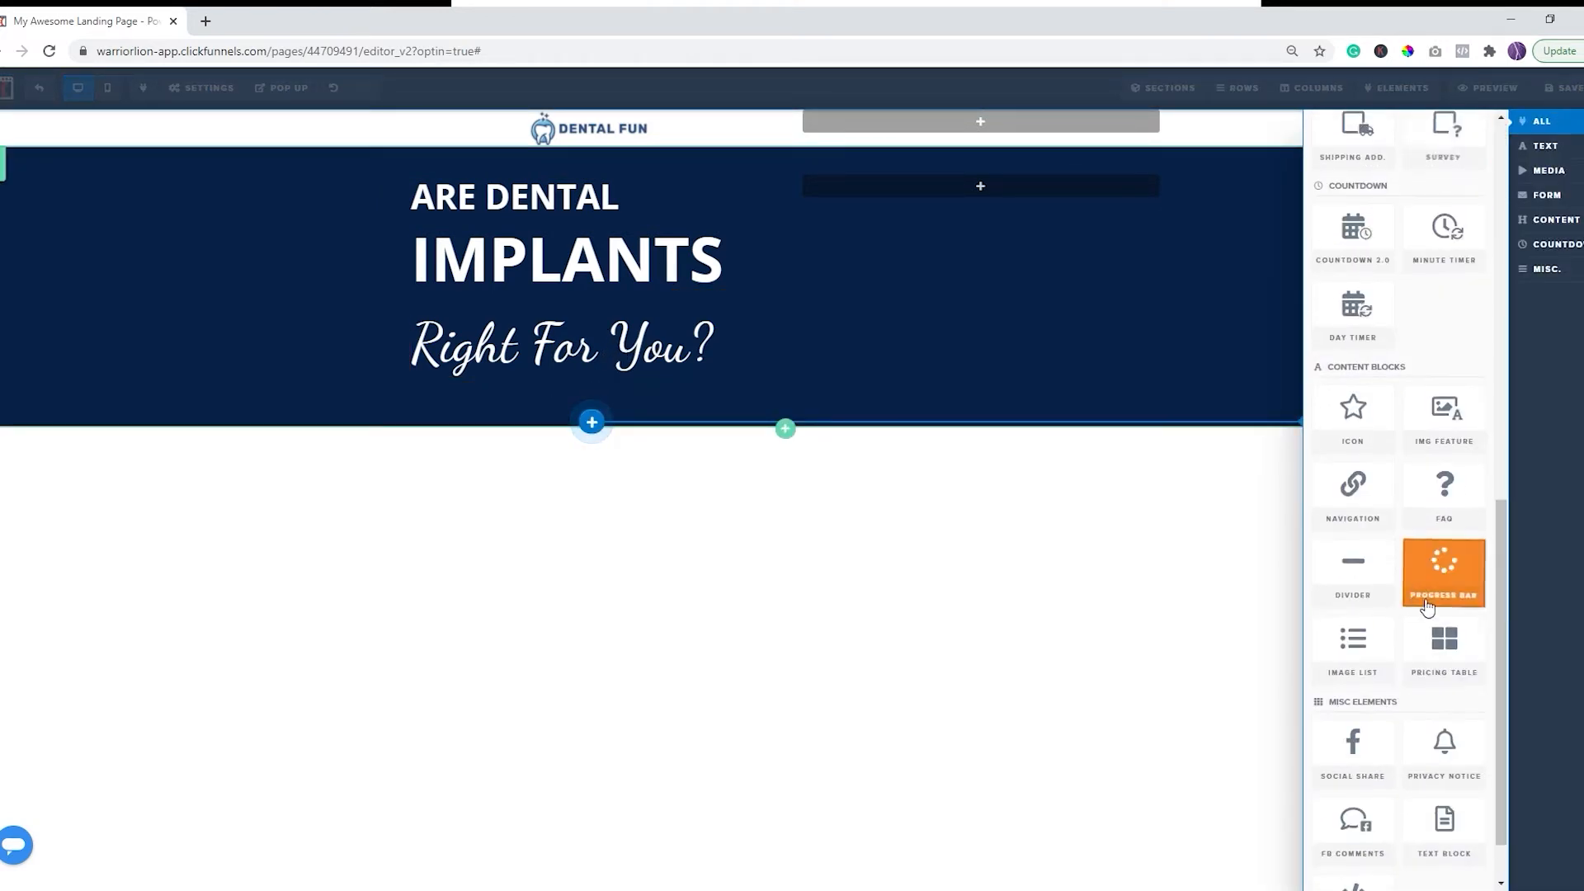
click(1359, 563)
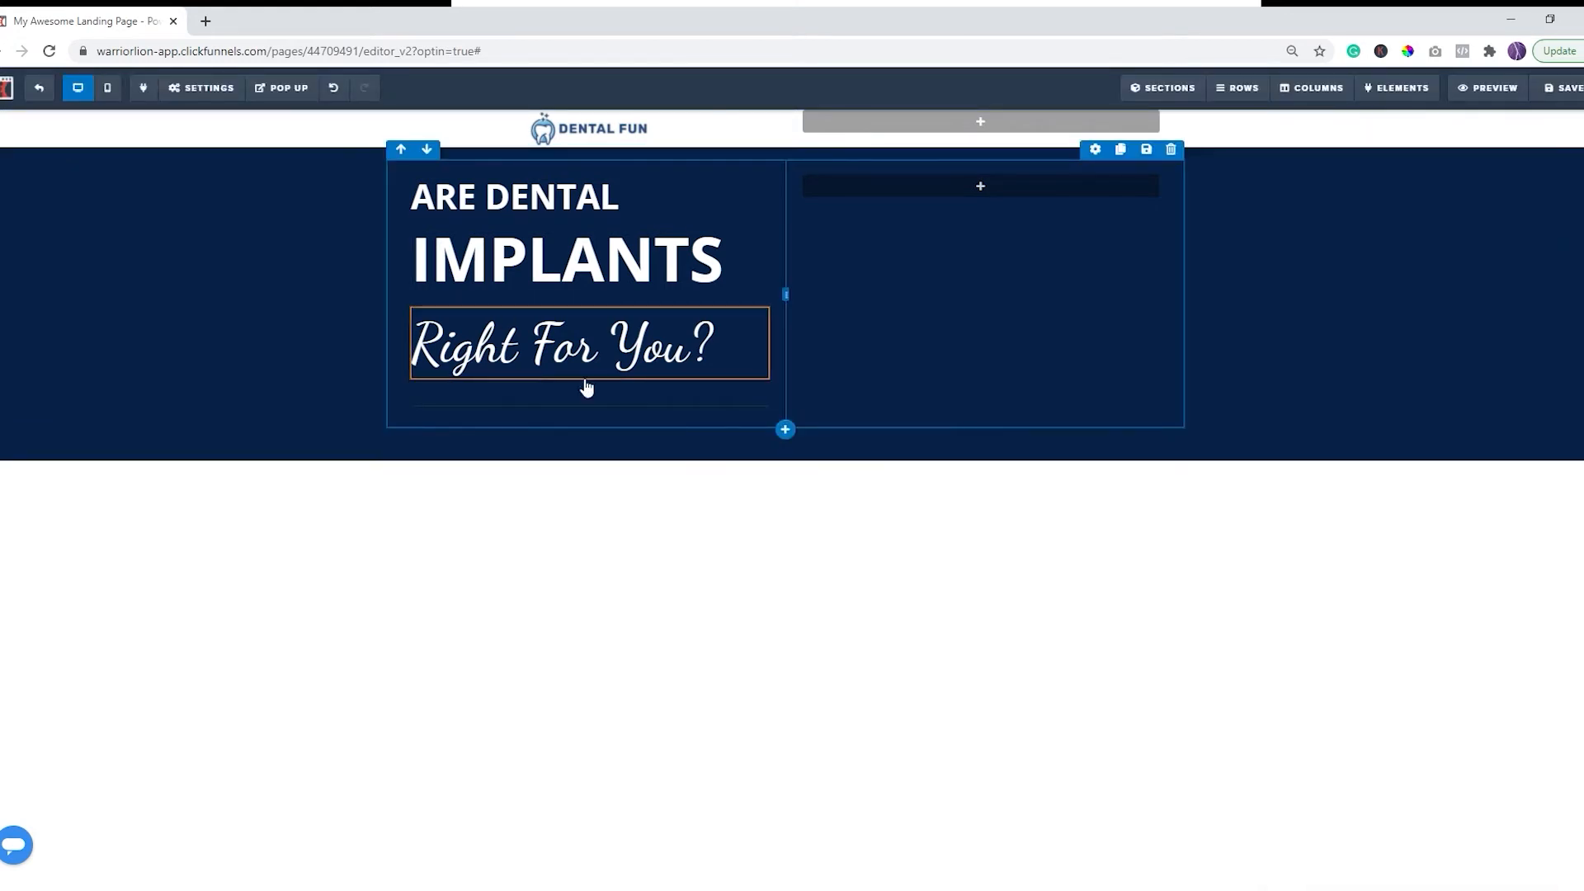
Step: Set the divider's top margin to 0 and its color to orange (#ff9600)
click(583, 408)
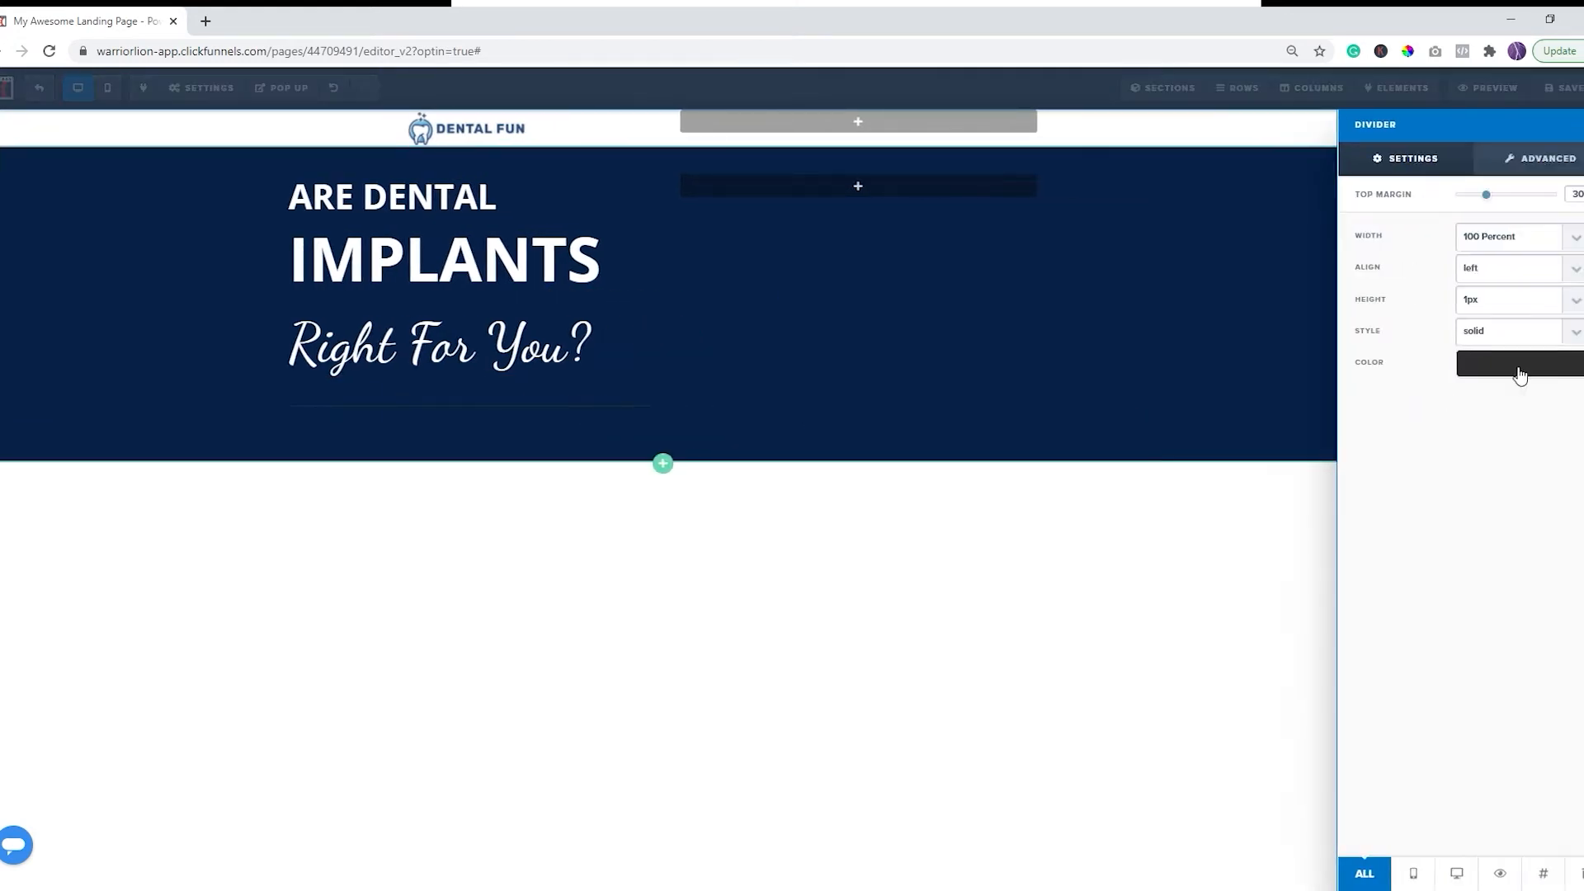
drag(1493, 203, 1453, 207)
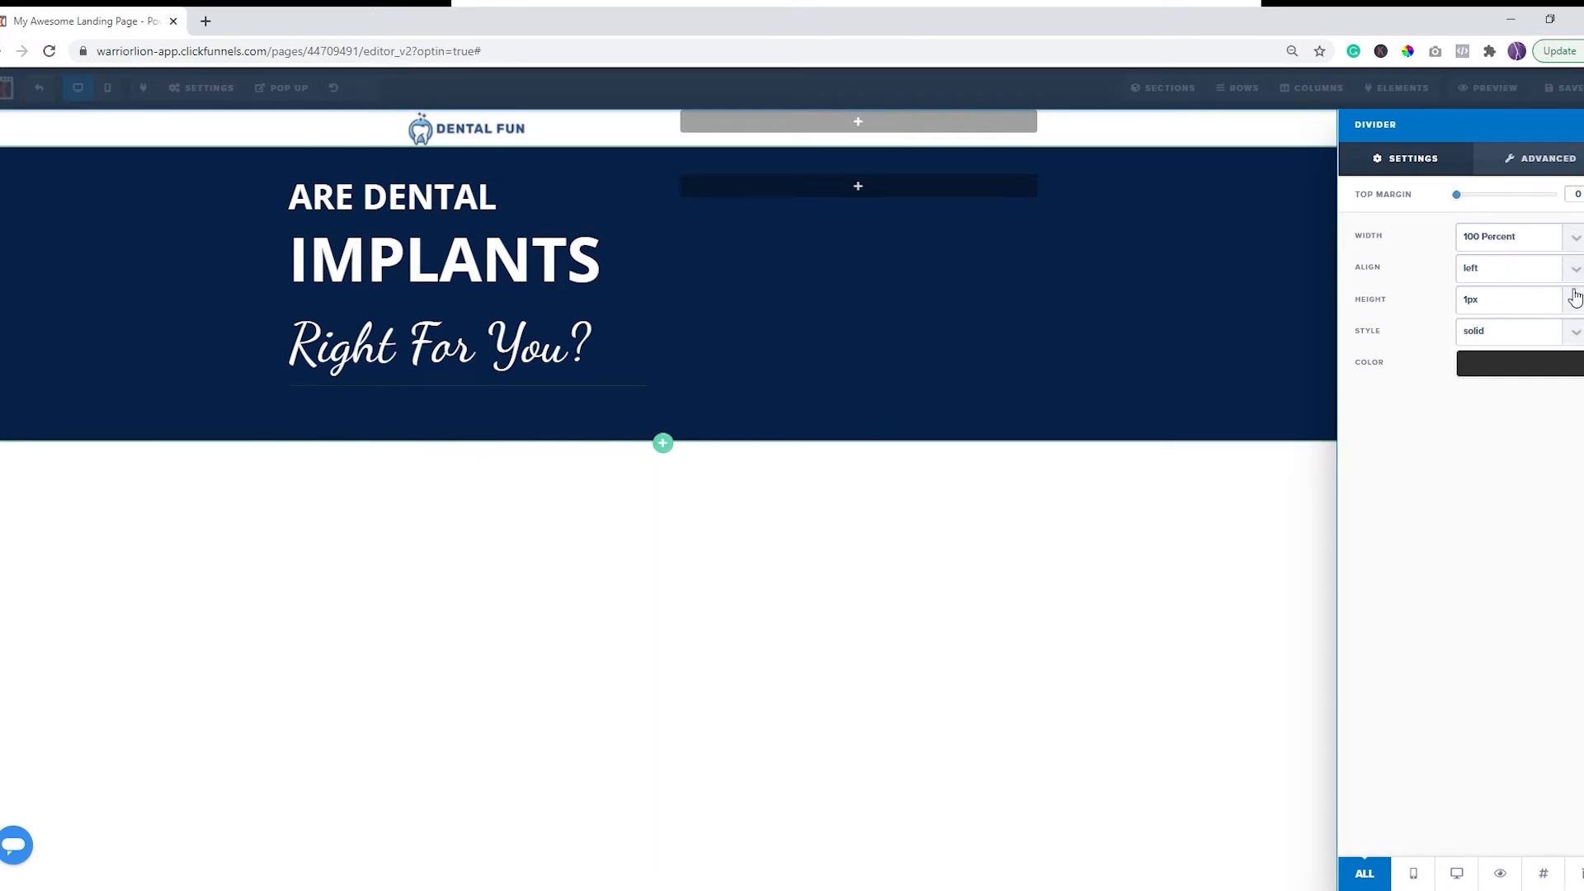
click(1523, 372)
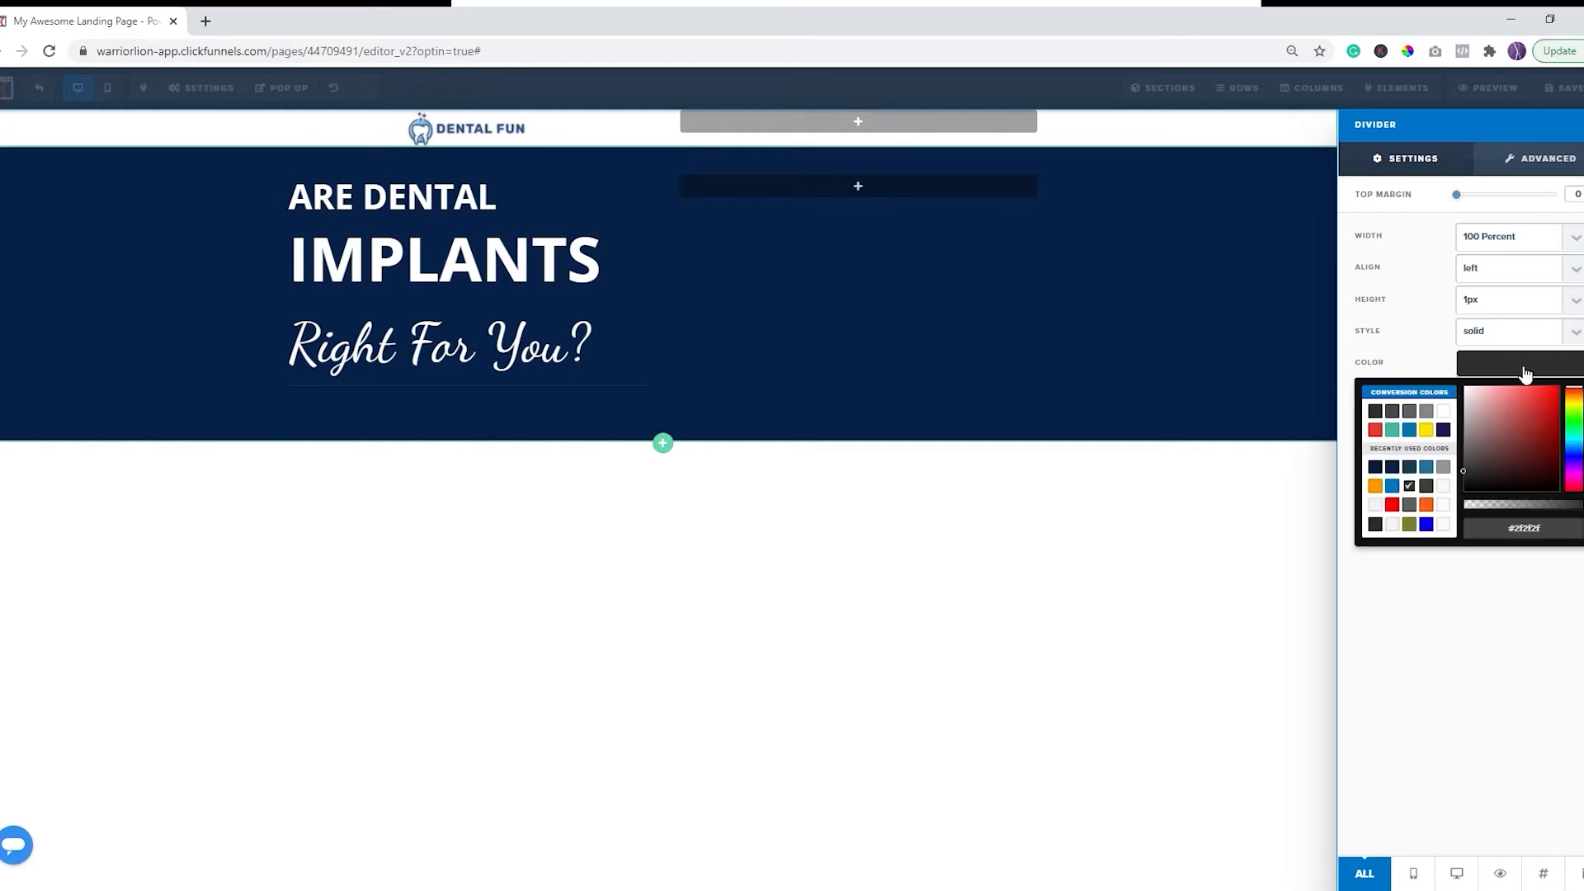
click(1376, 486)
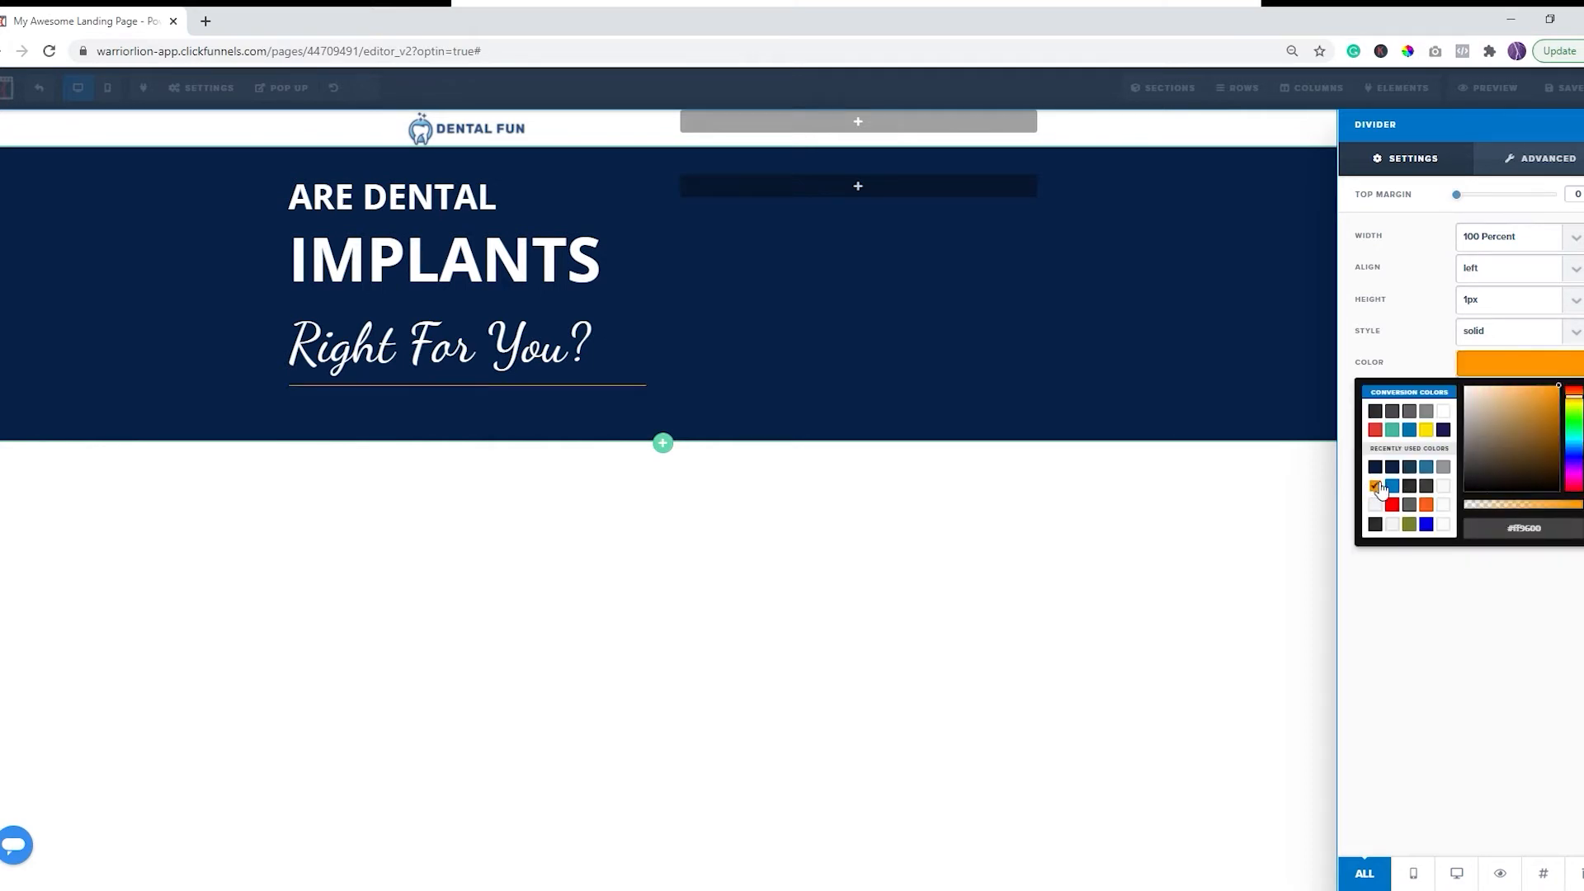
click(1055, 353)
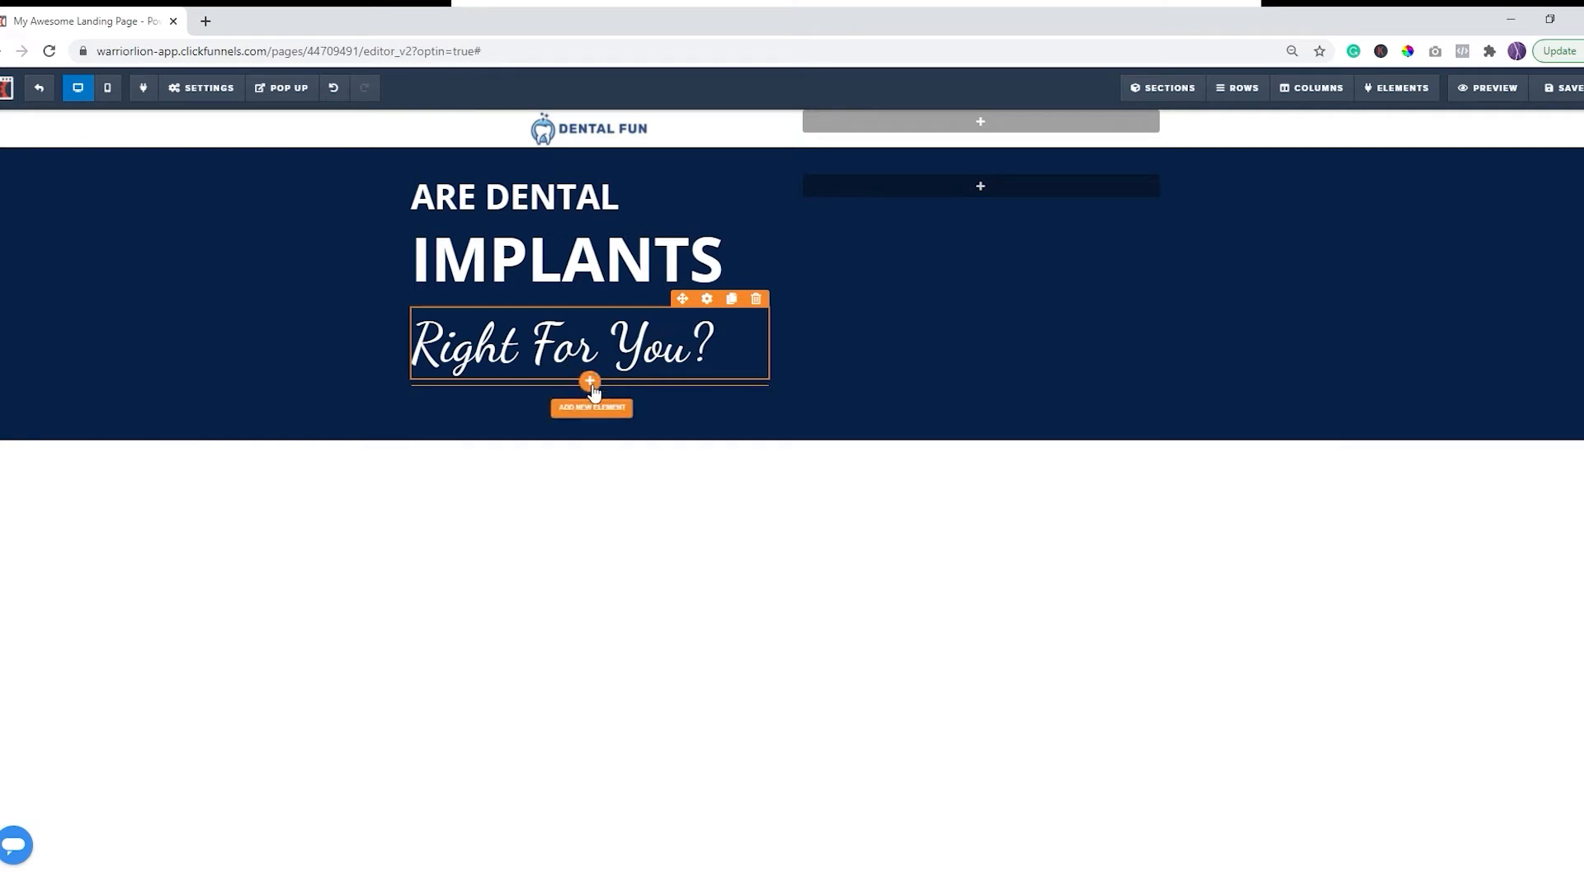
Step: Add a sub-headline element below the orange divider and left-align its text
click(592, 388)
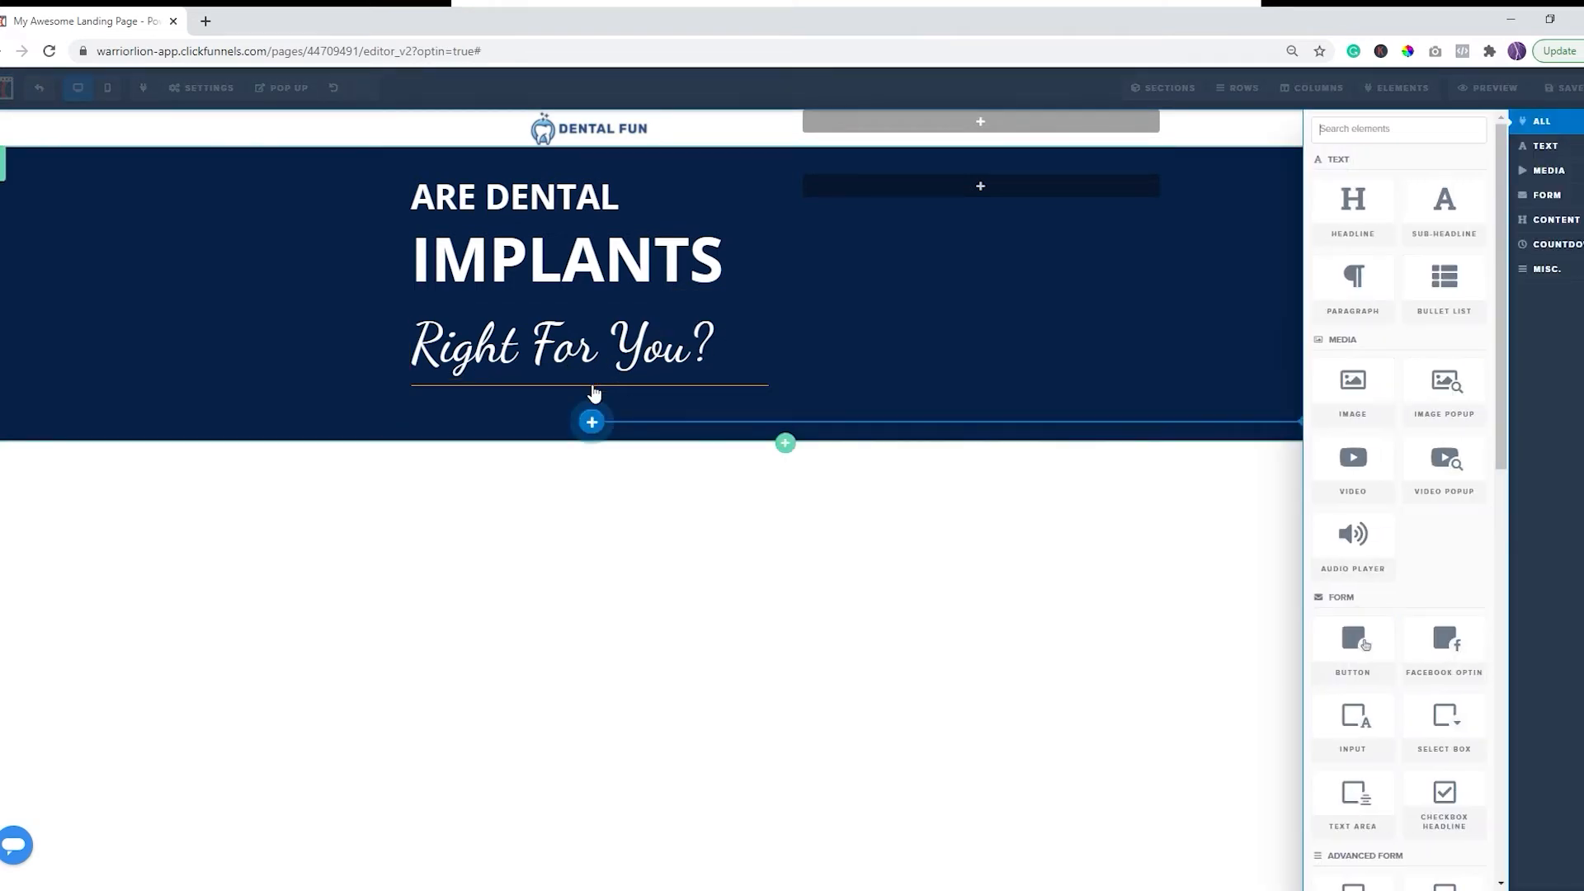
click(592, 350)
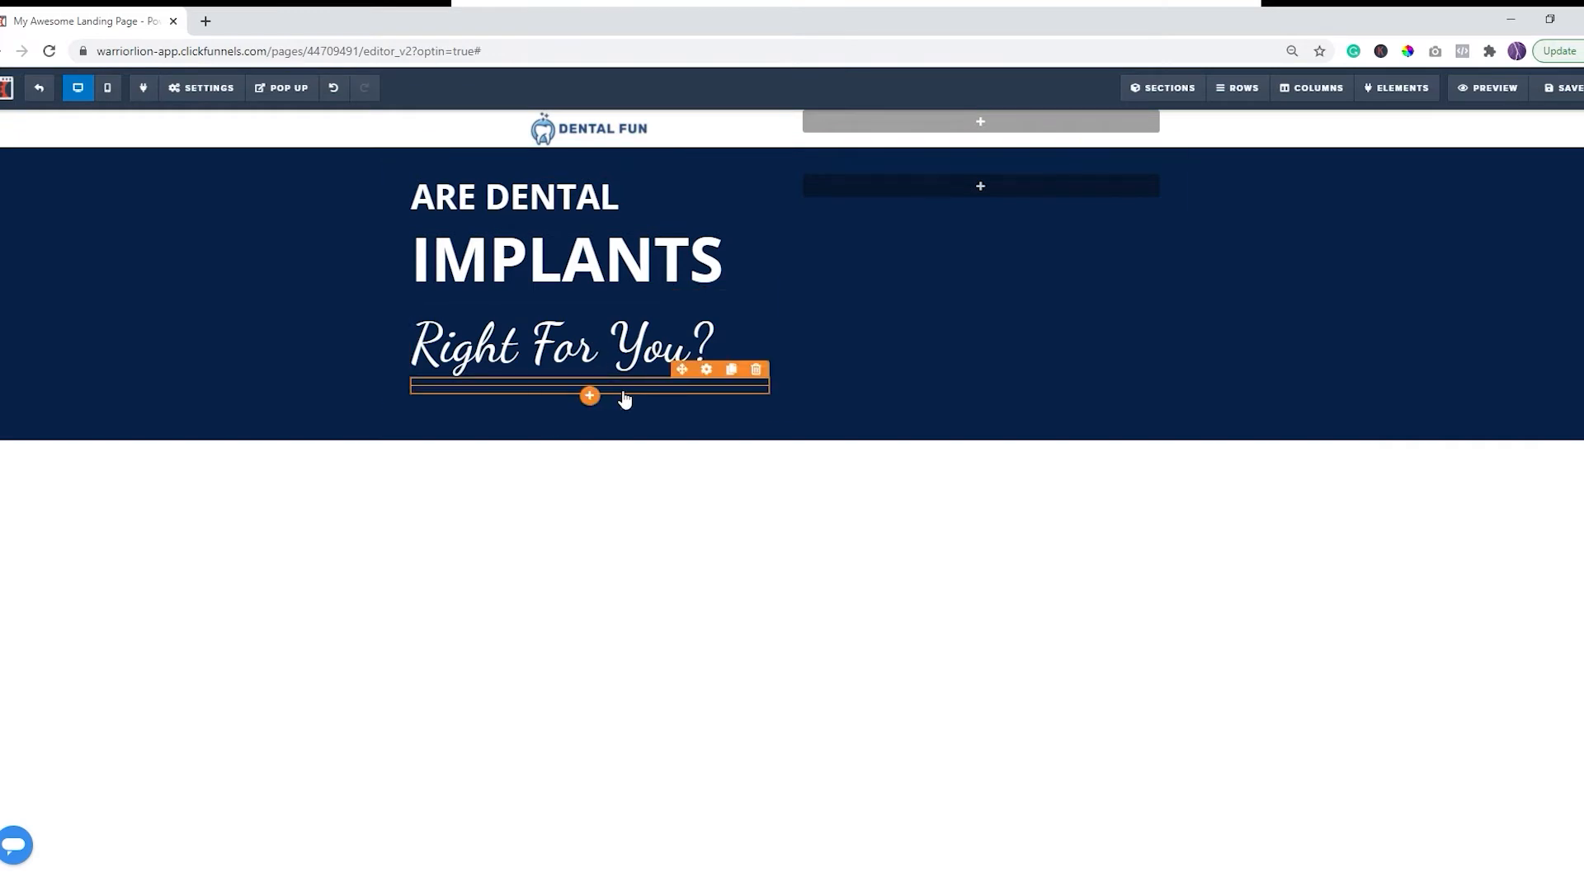
click(592, 401)
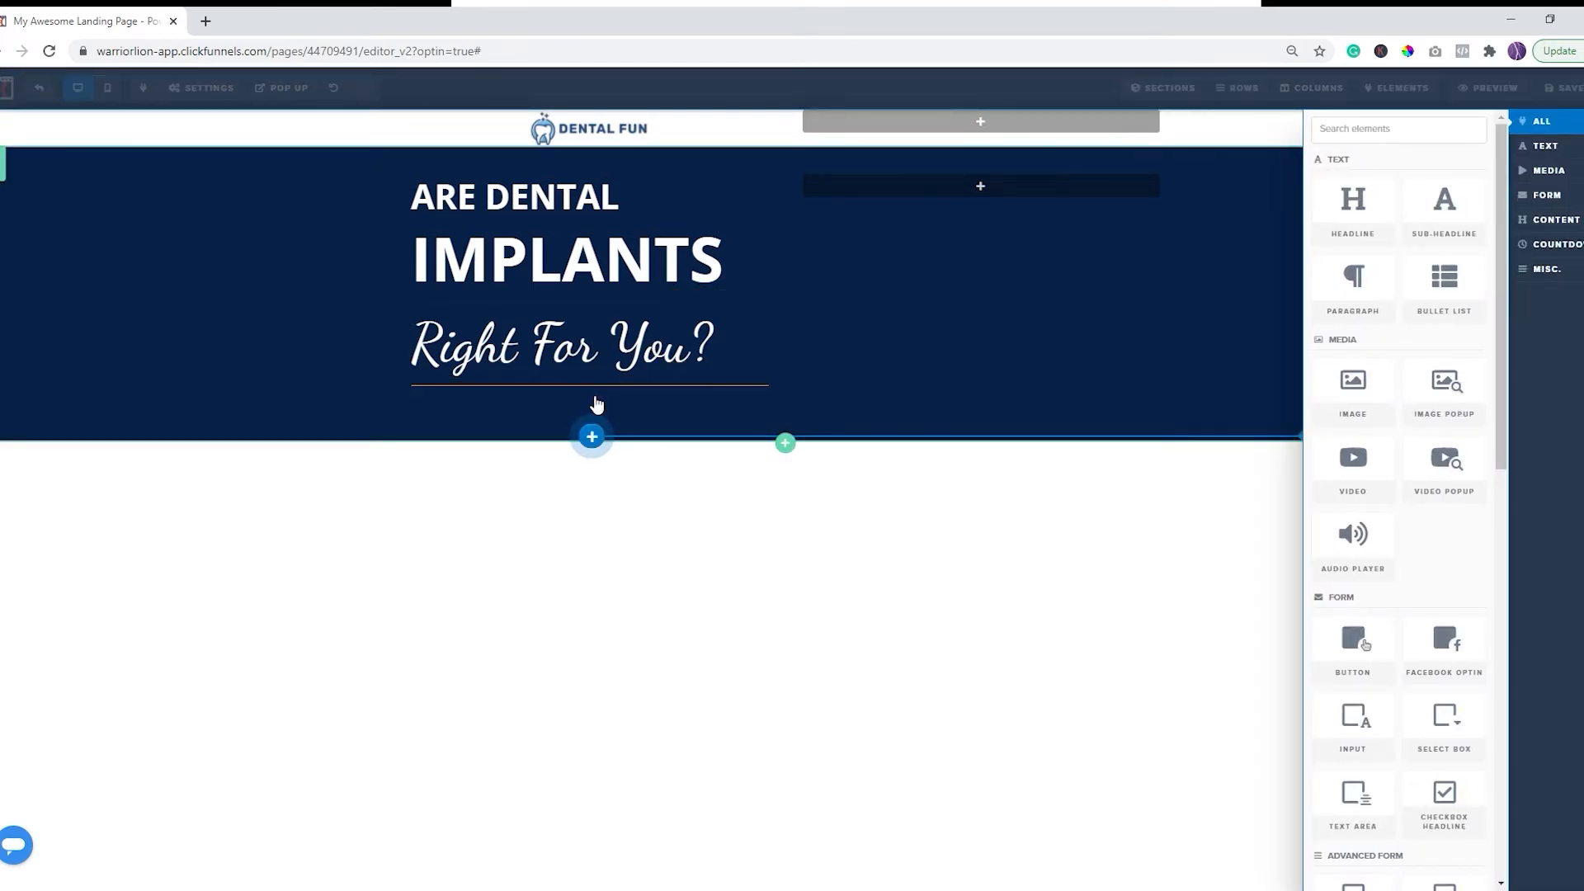
click(1452, 205)
click(622, 430)
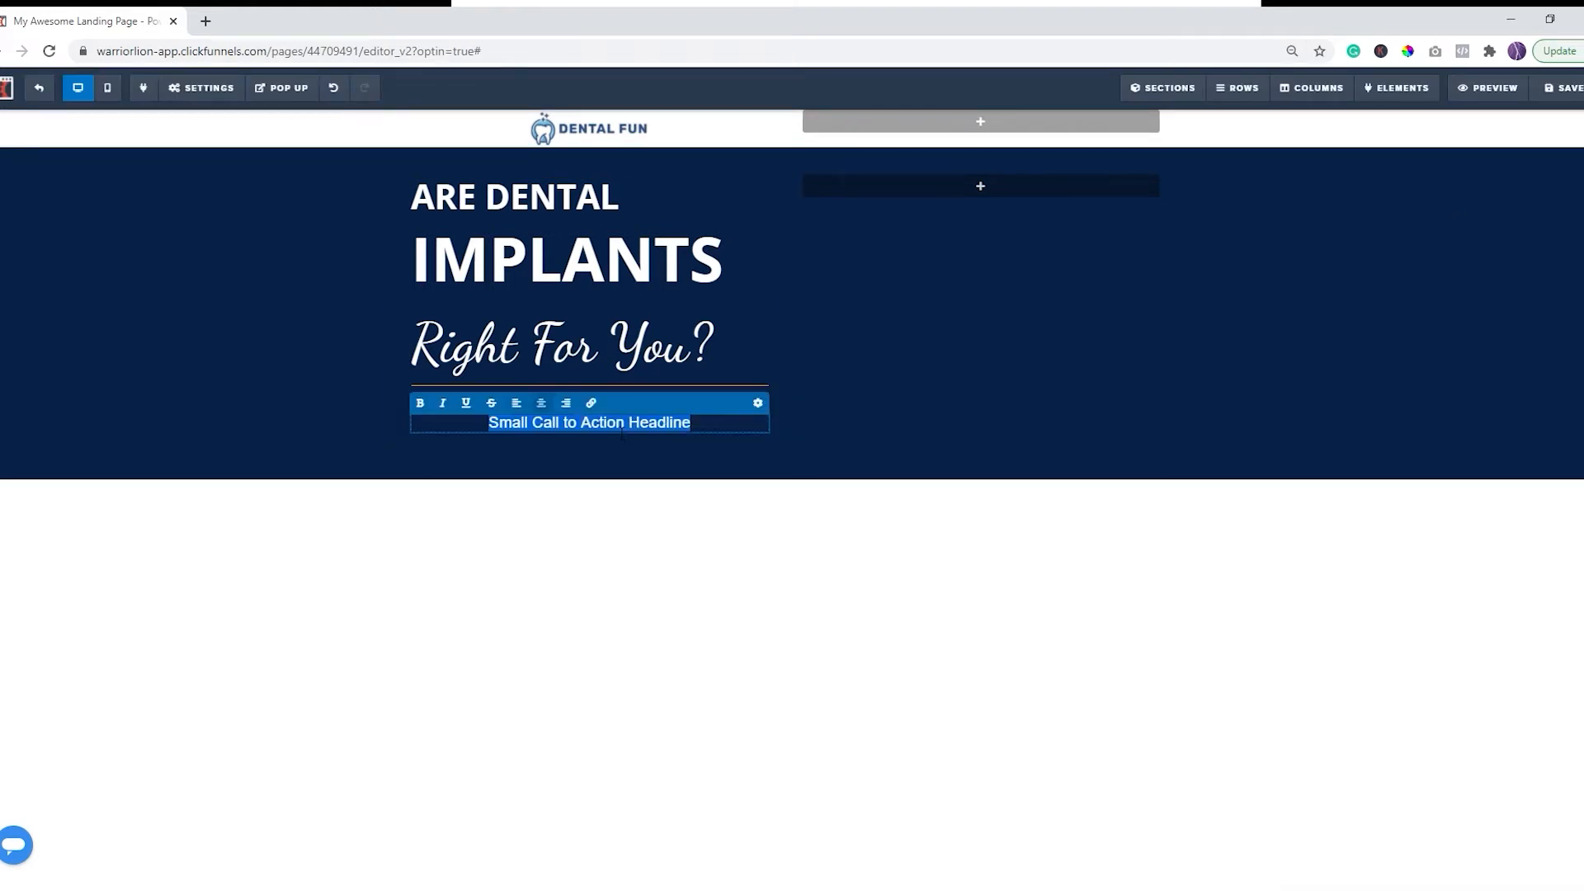
click(516, 403)
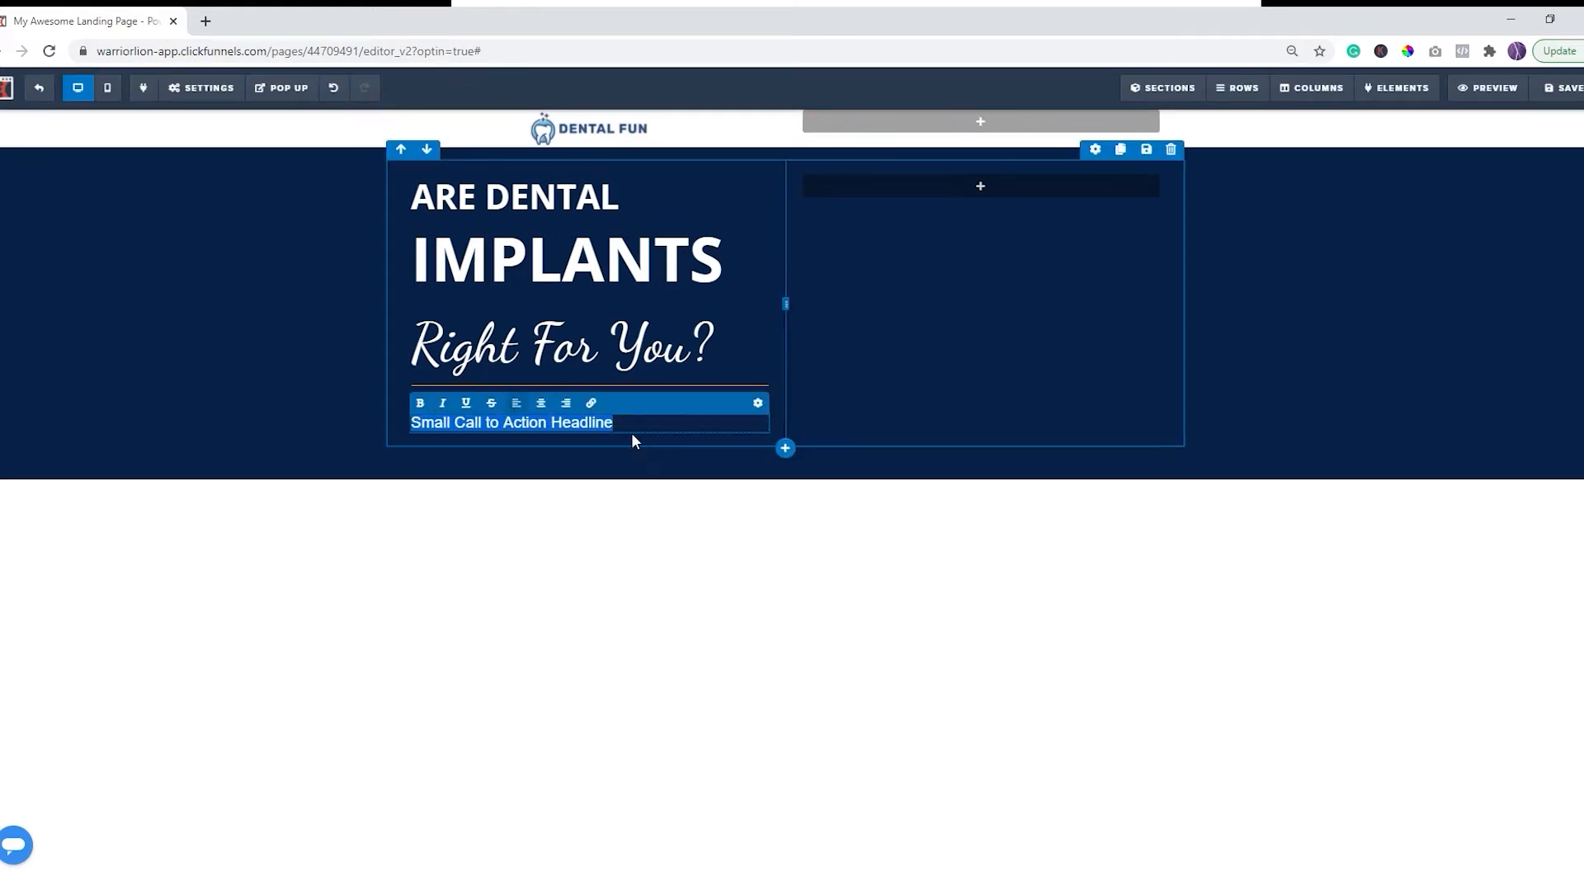
Step: Set the text color of the sub-headline below the divider to white (#ffffff)
click(758, 403)
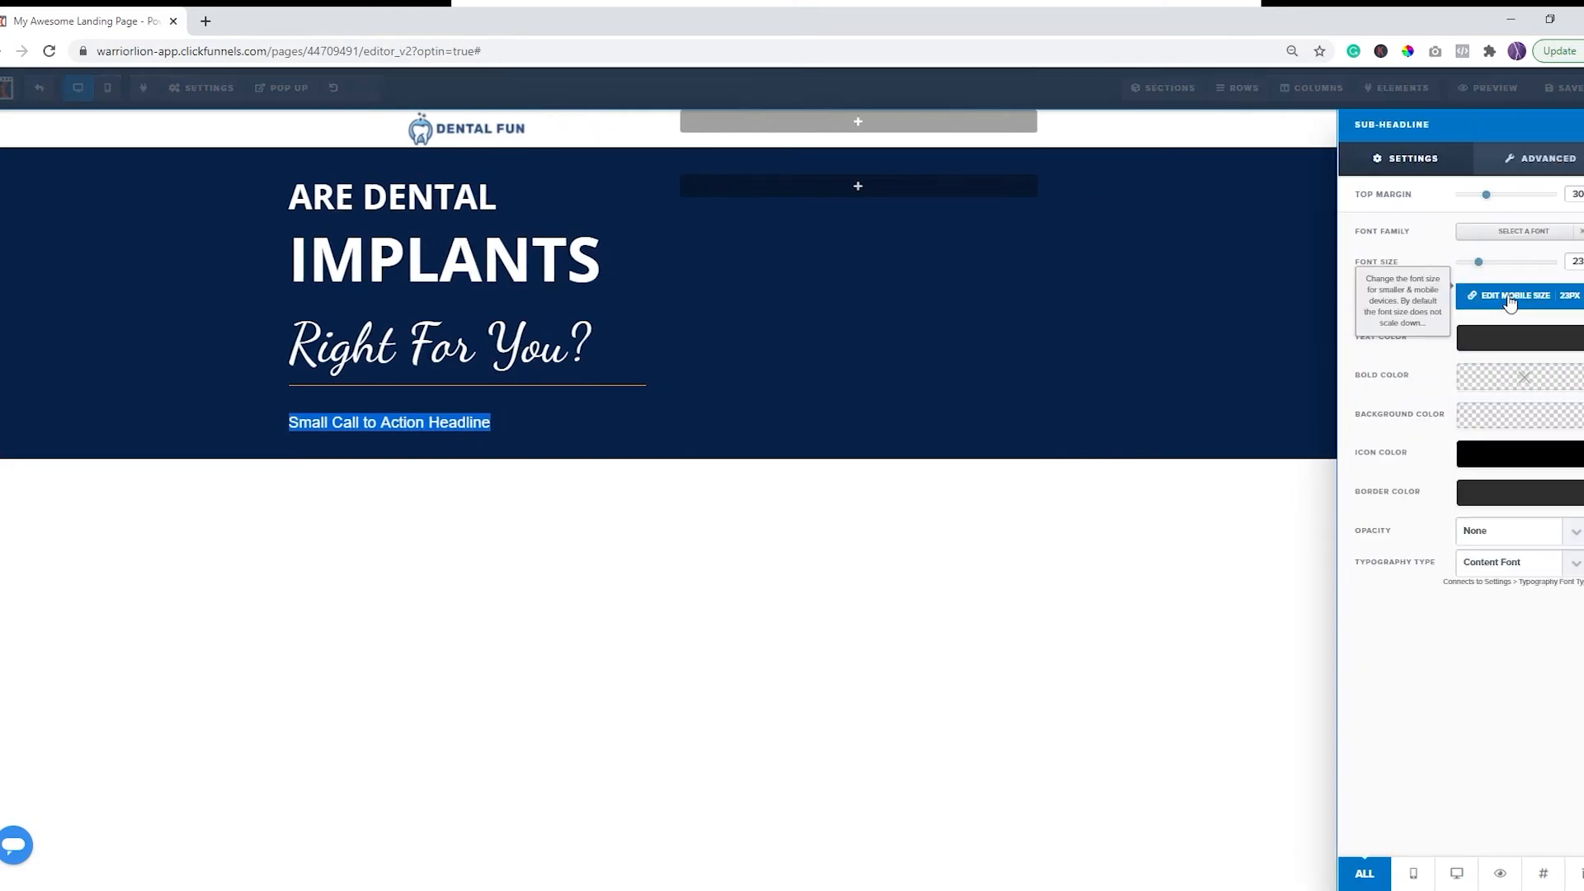
click(1516, 339)
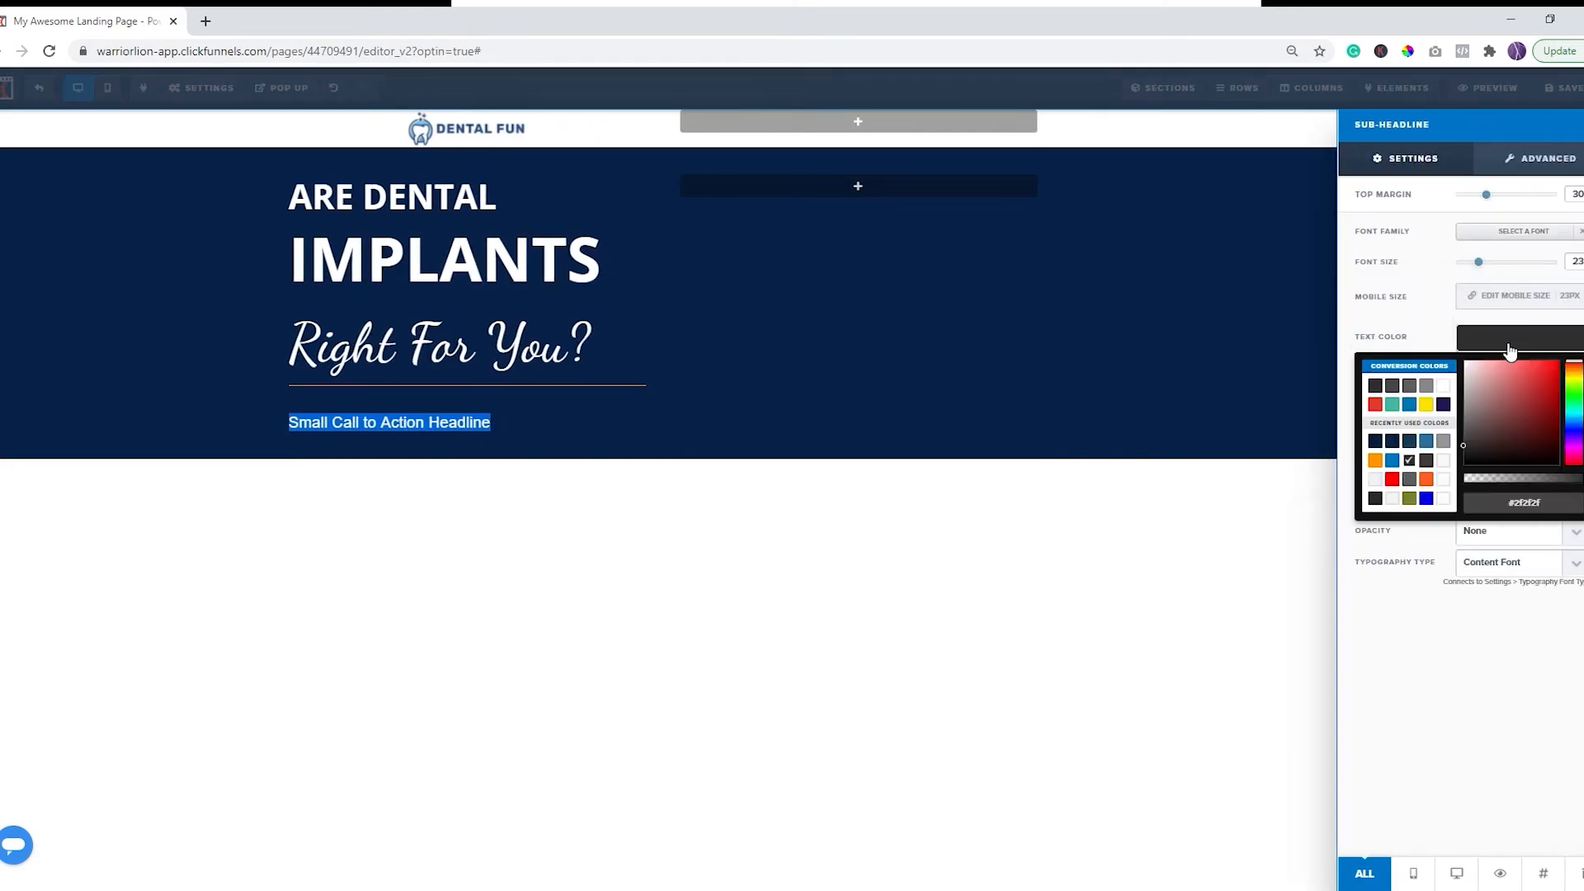
click(1444, 387)
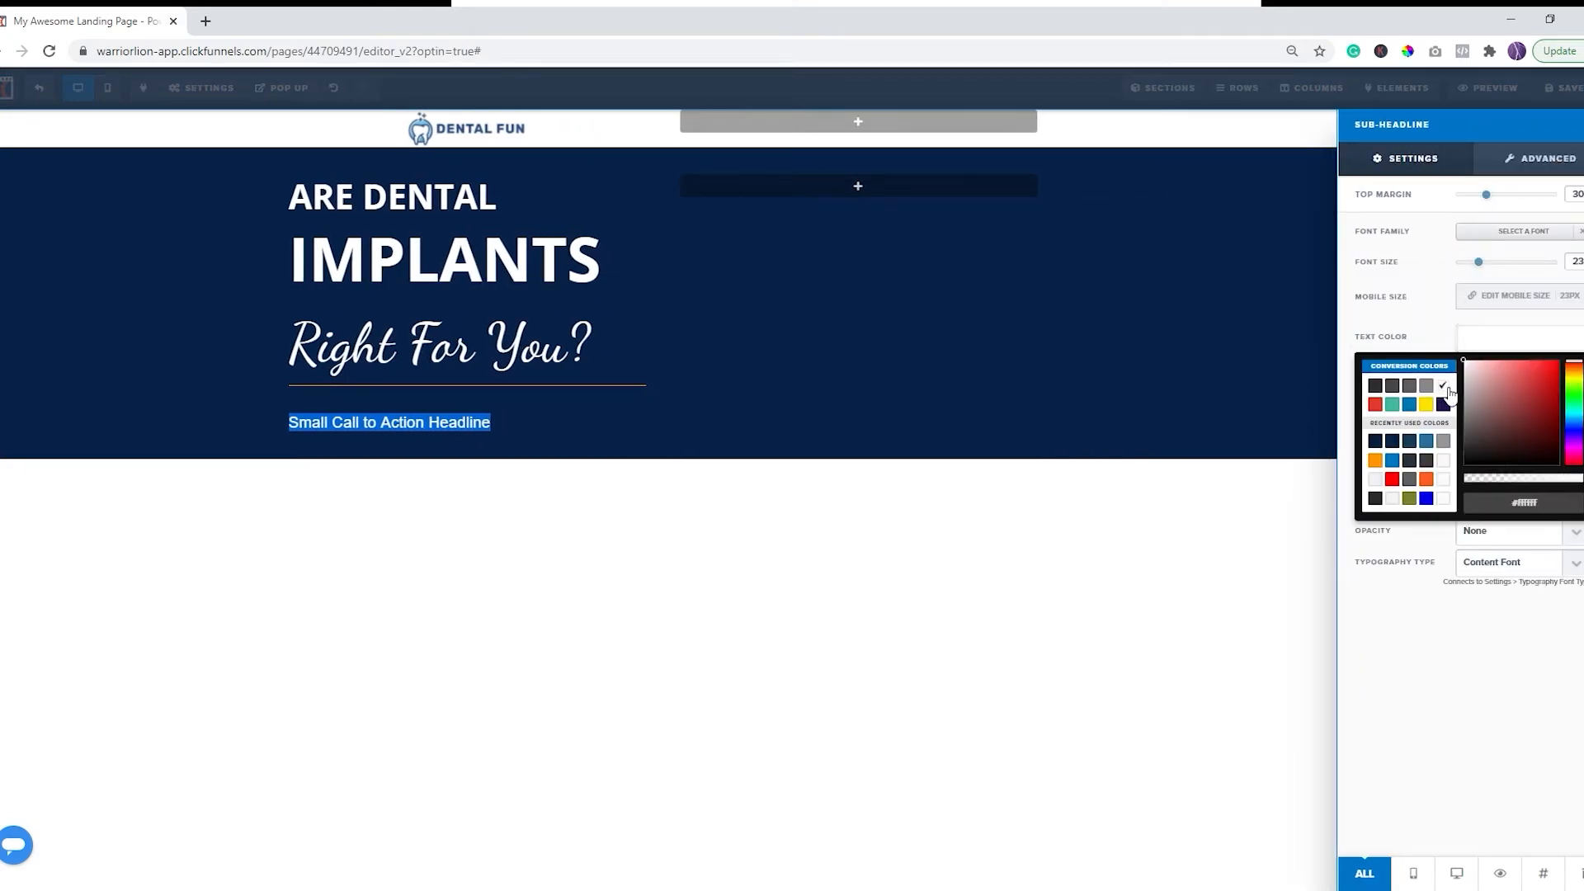
click(1436, 306)
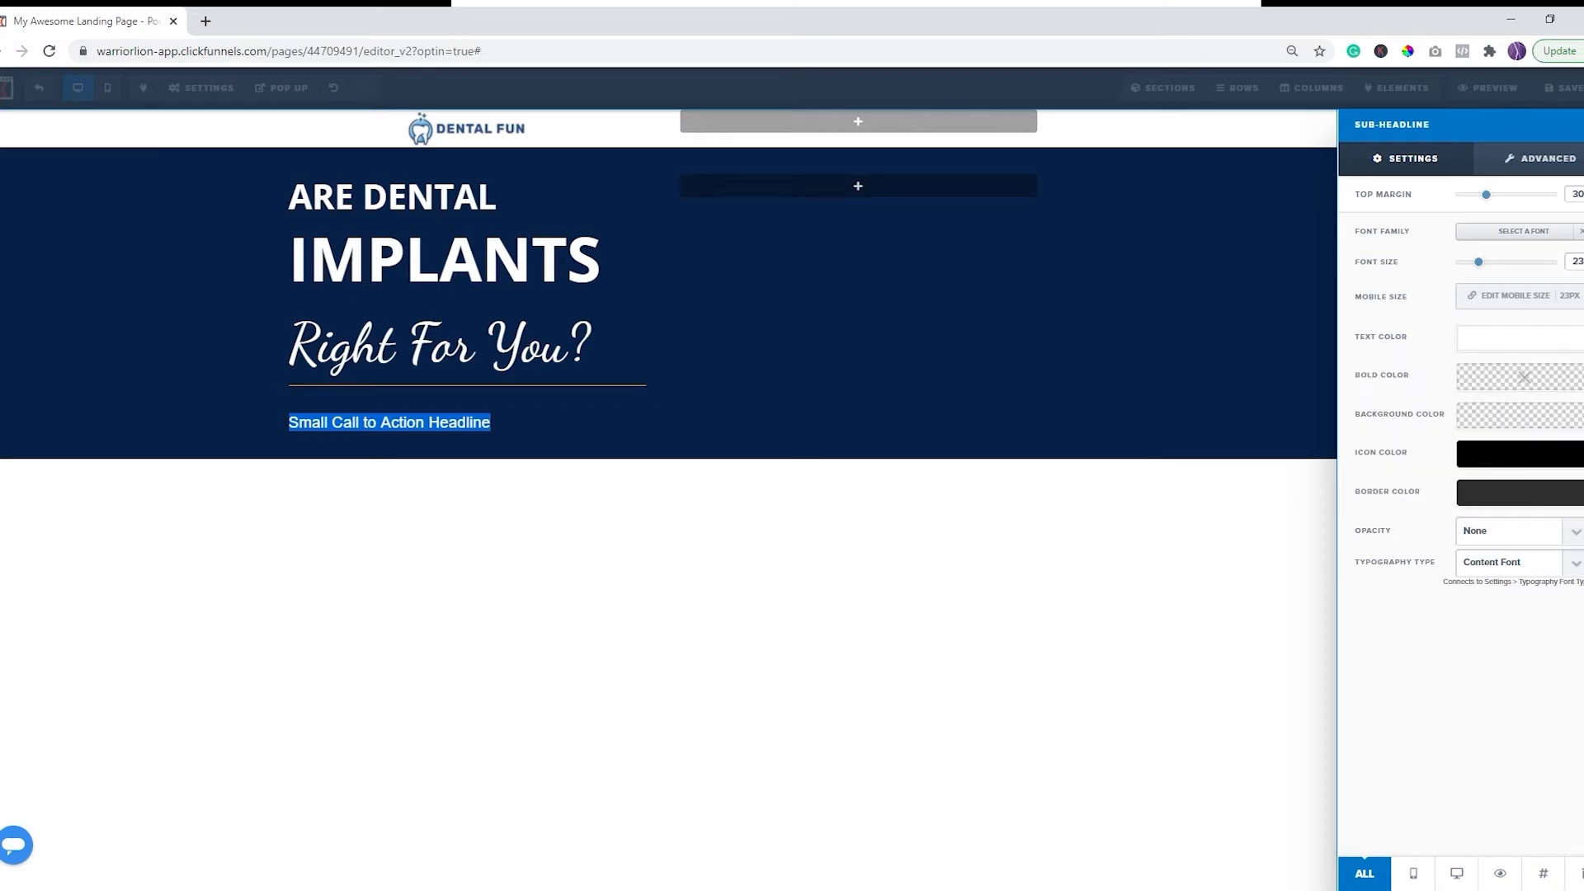
Step: Replace the sub-headline's placeholder text with "Dental Implants Are Life-changing!" and set its font size to 26
key(alt+Tab)
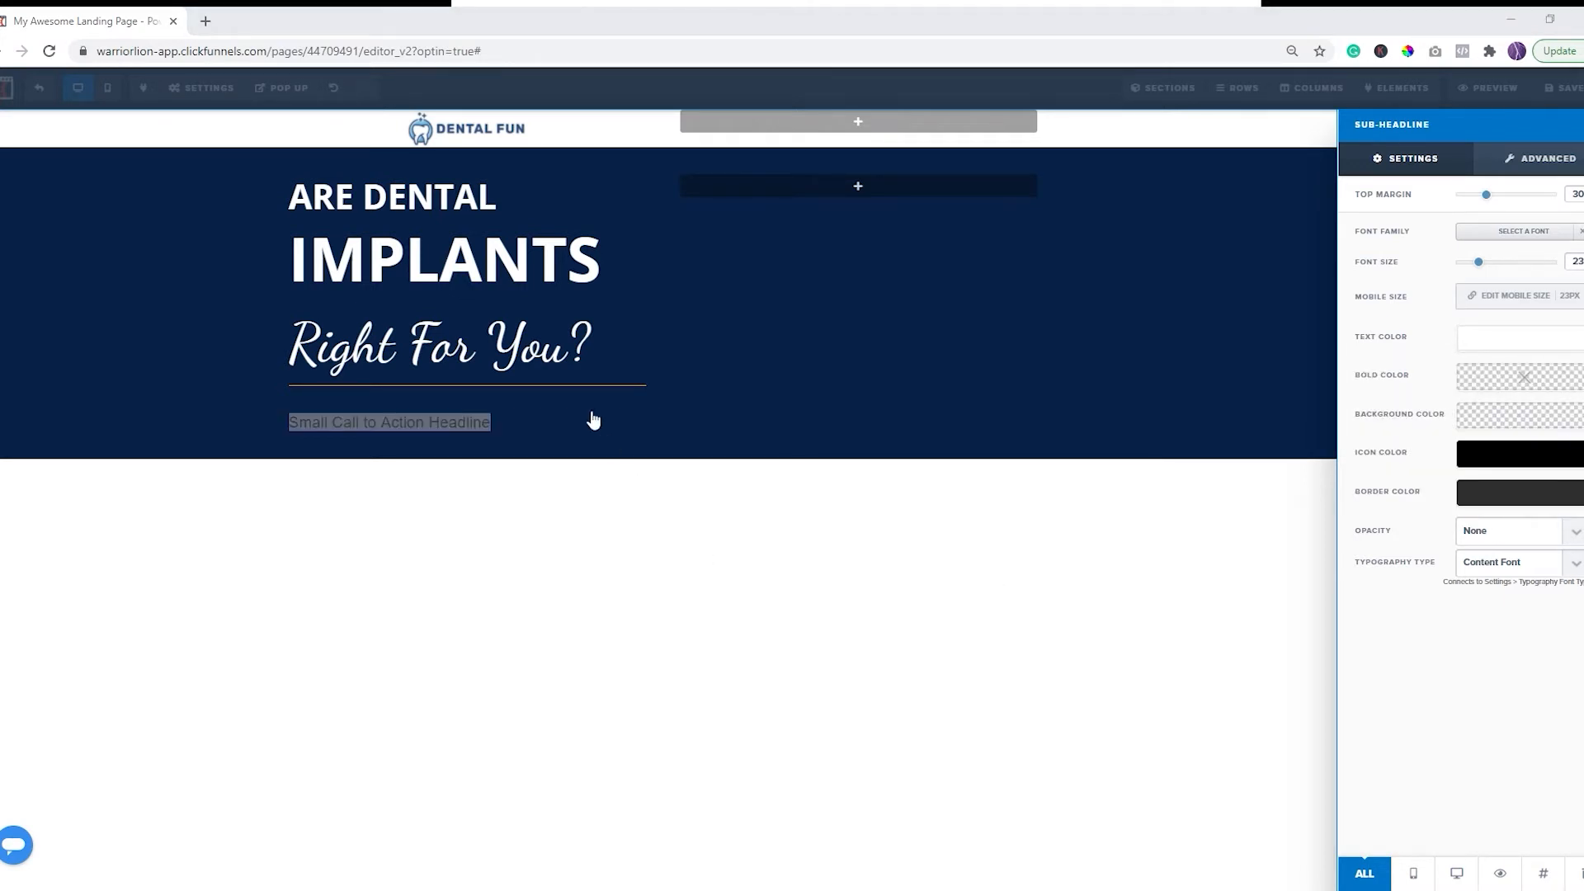
key(alt+Tab)
text(Dental Implants Are Life-changing!)
double_click(1577, 262)
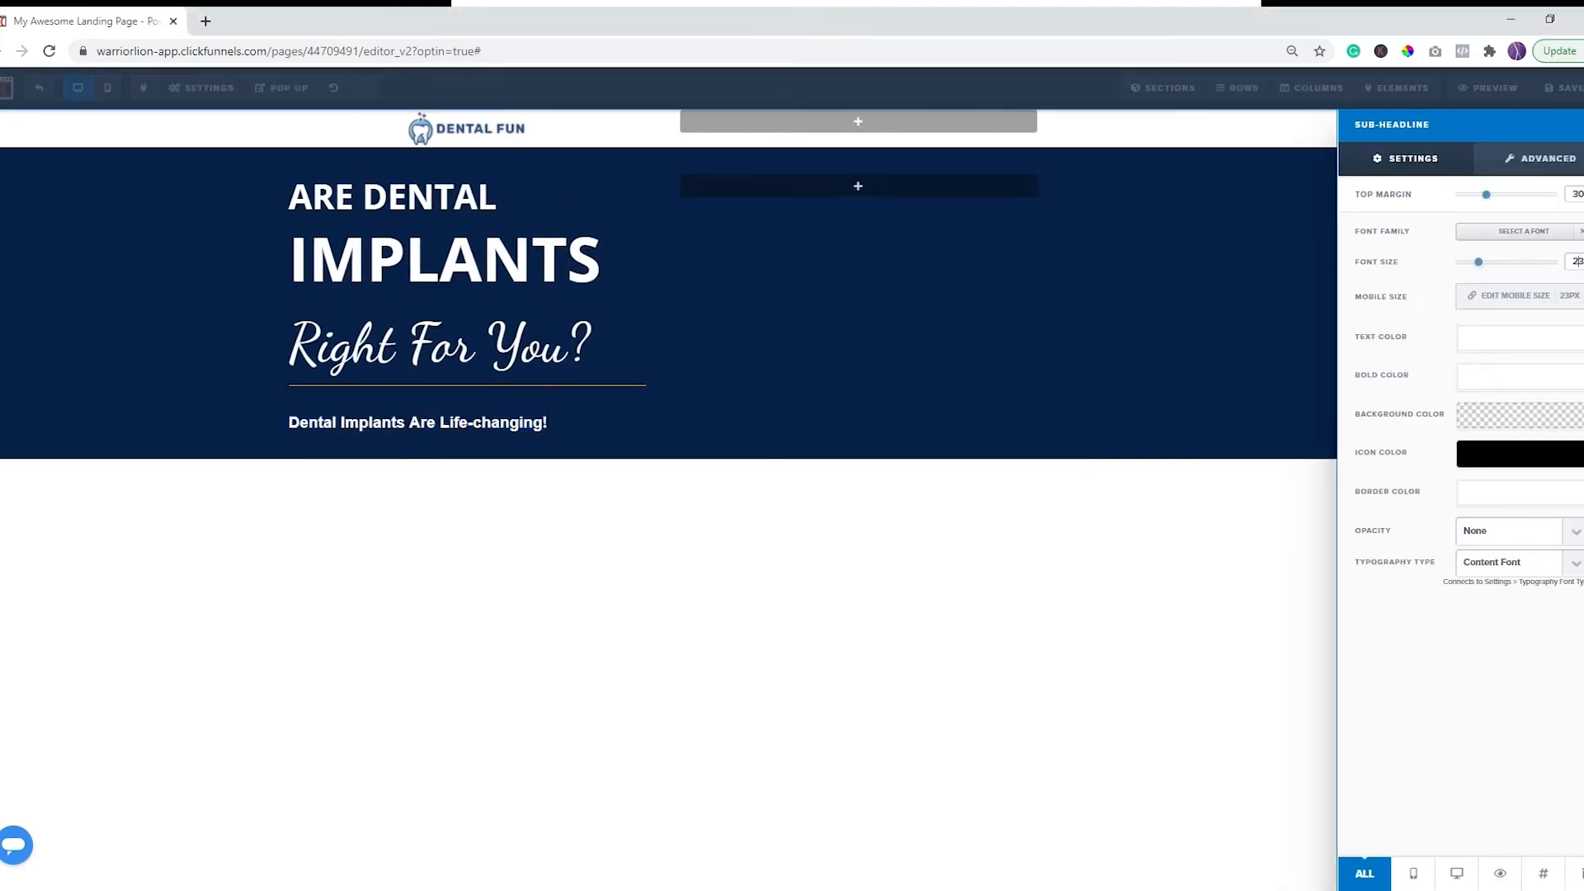
text(26)
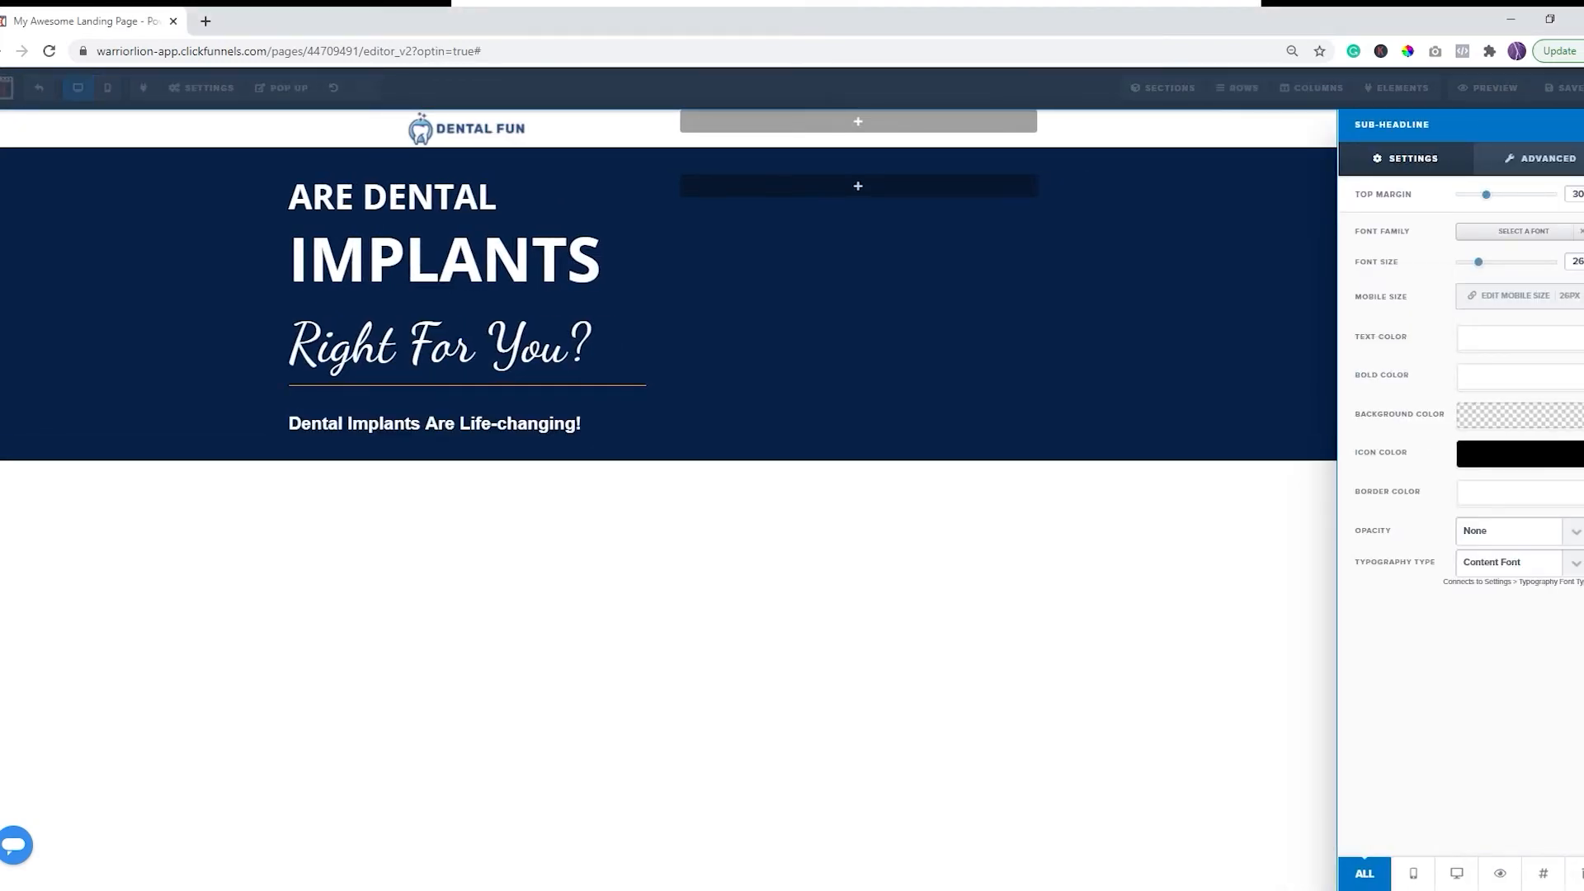
click(920, 553)
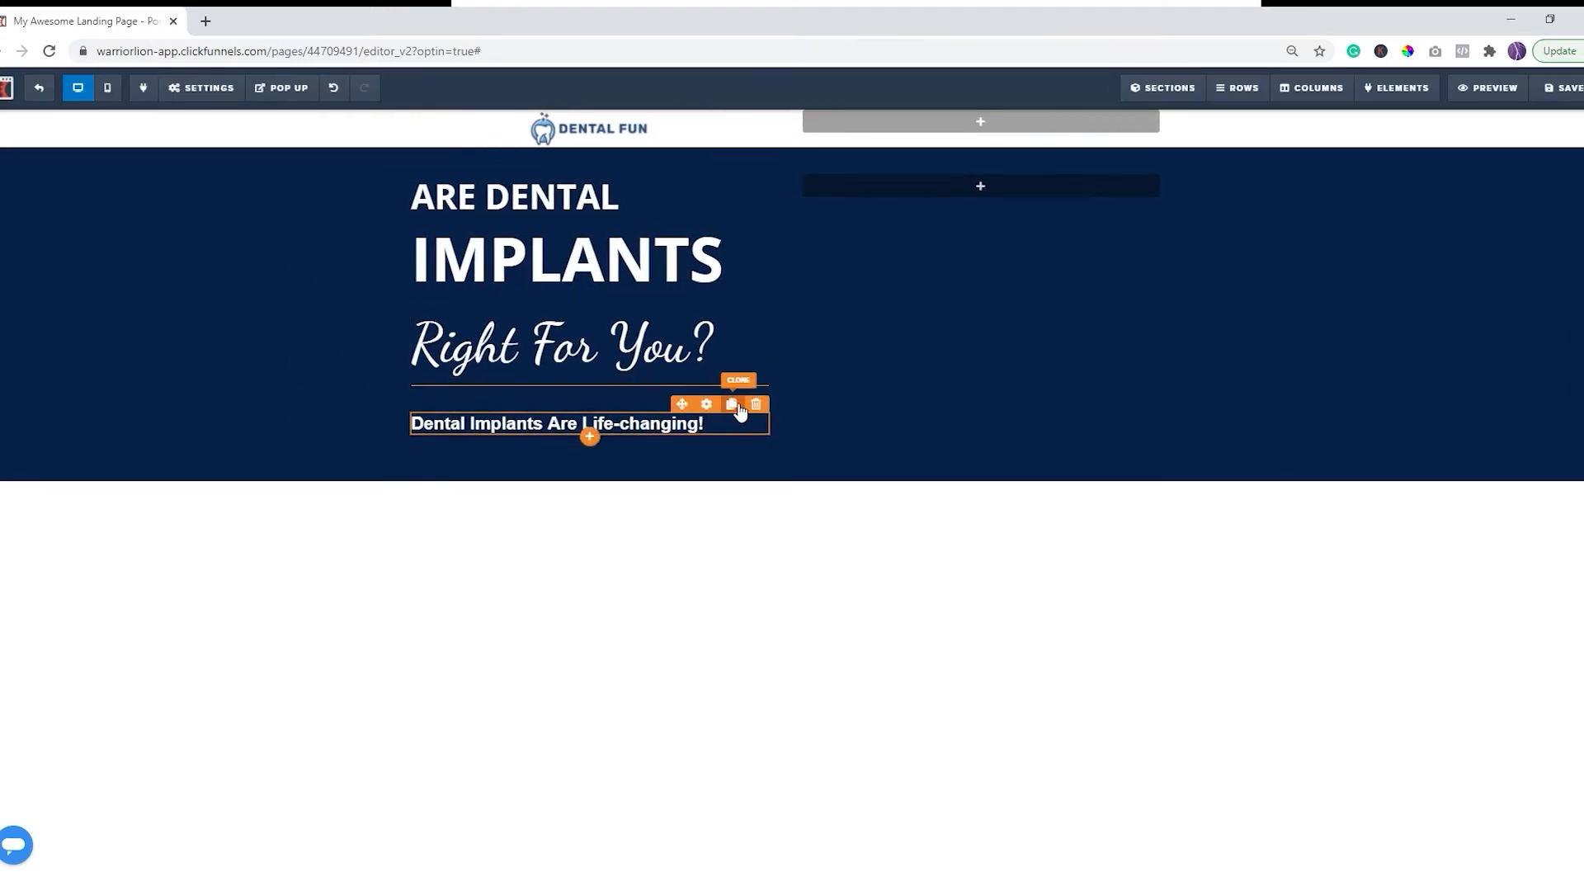
Step: Clone the "Dental Implants Are Life-changing!" sub-headline and replace the copy's text with "TAKE THE QUIZ TO FIND OUT:"
click(731, 404)
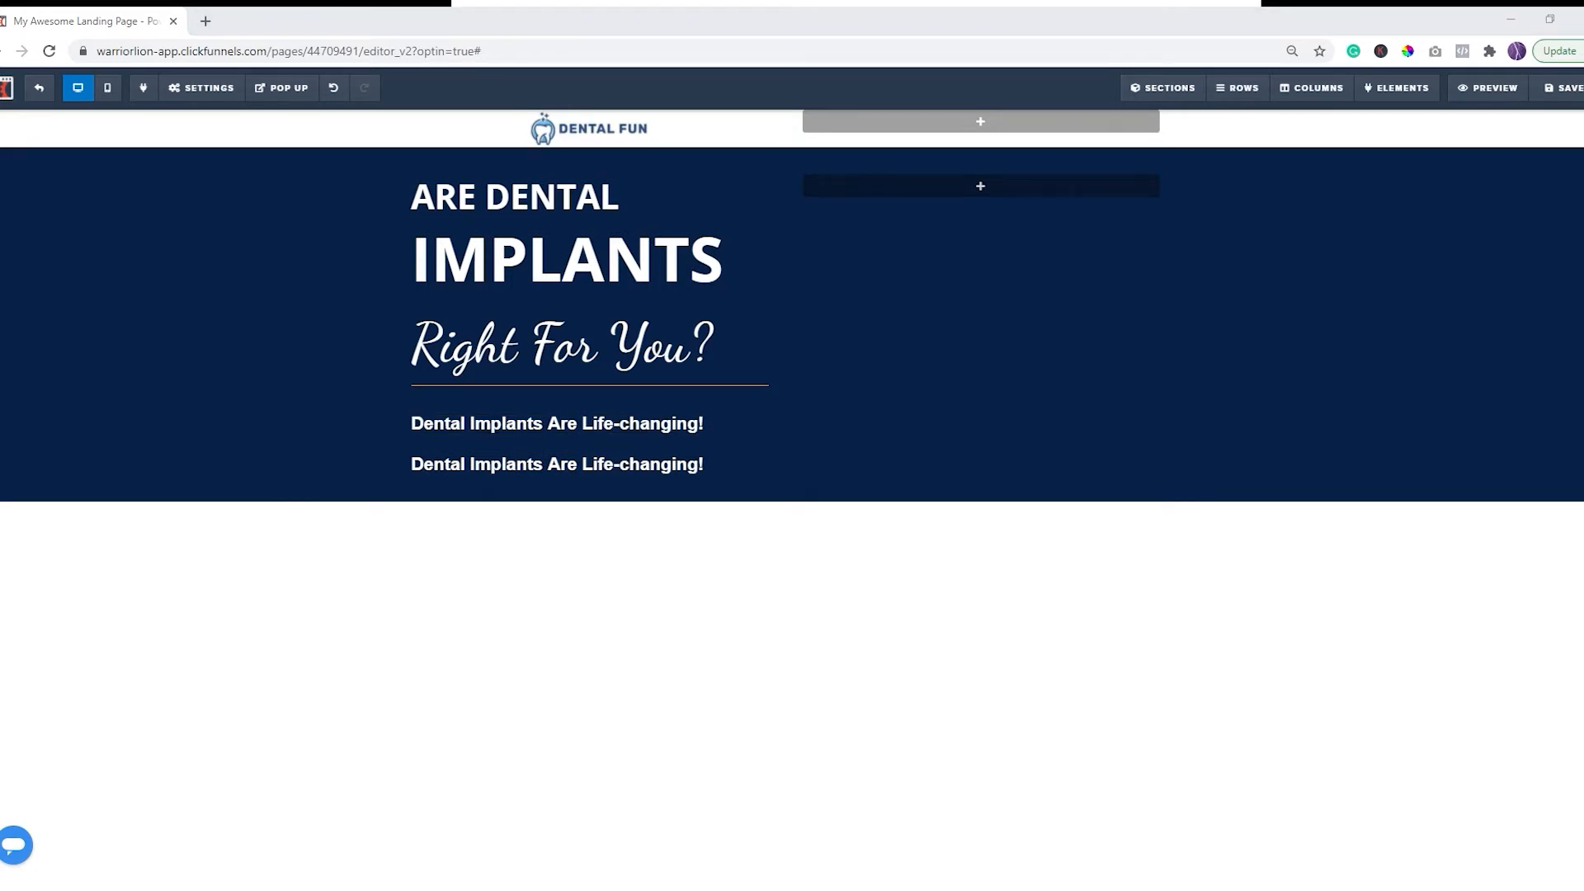
click(518, 462)
triple_click(520, 464)
text(TAKE THE QUIZ TO FIND OUT:)
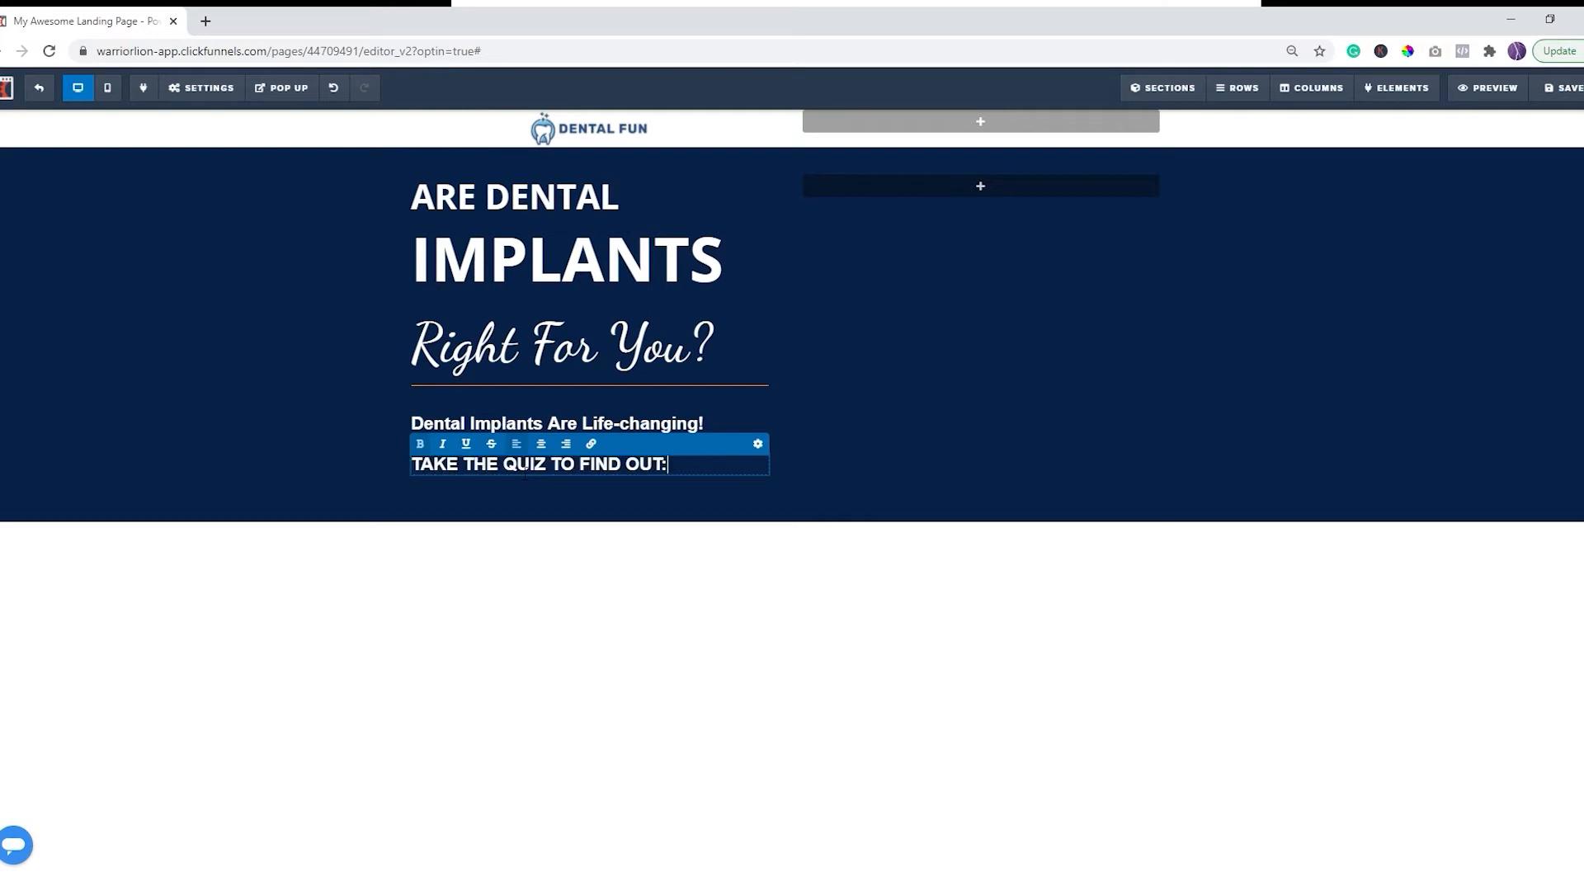
Step: Set the bold color of the "TAKE THE QUIZ TO FIND OUT:" sub-headline to orange (#ff9600)
click(642, 466)
click(772, 443)
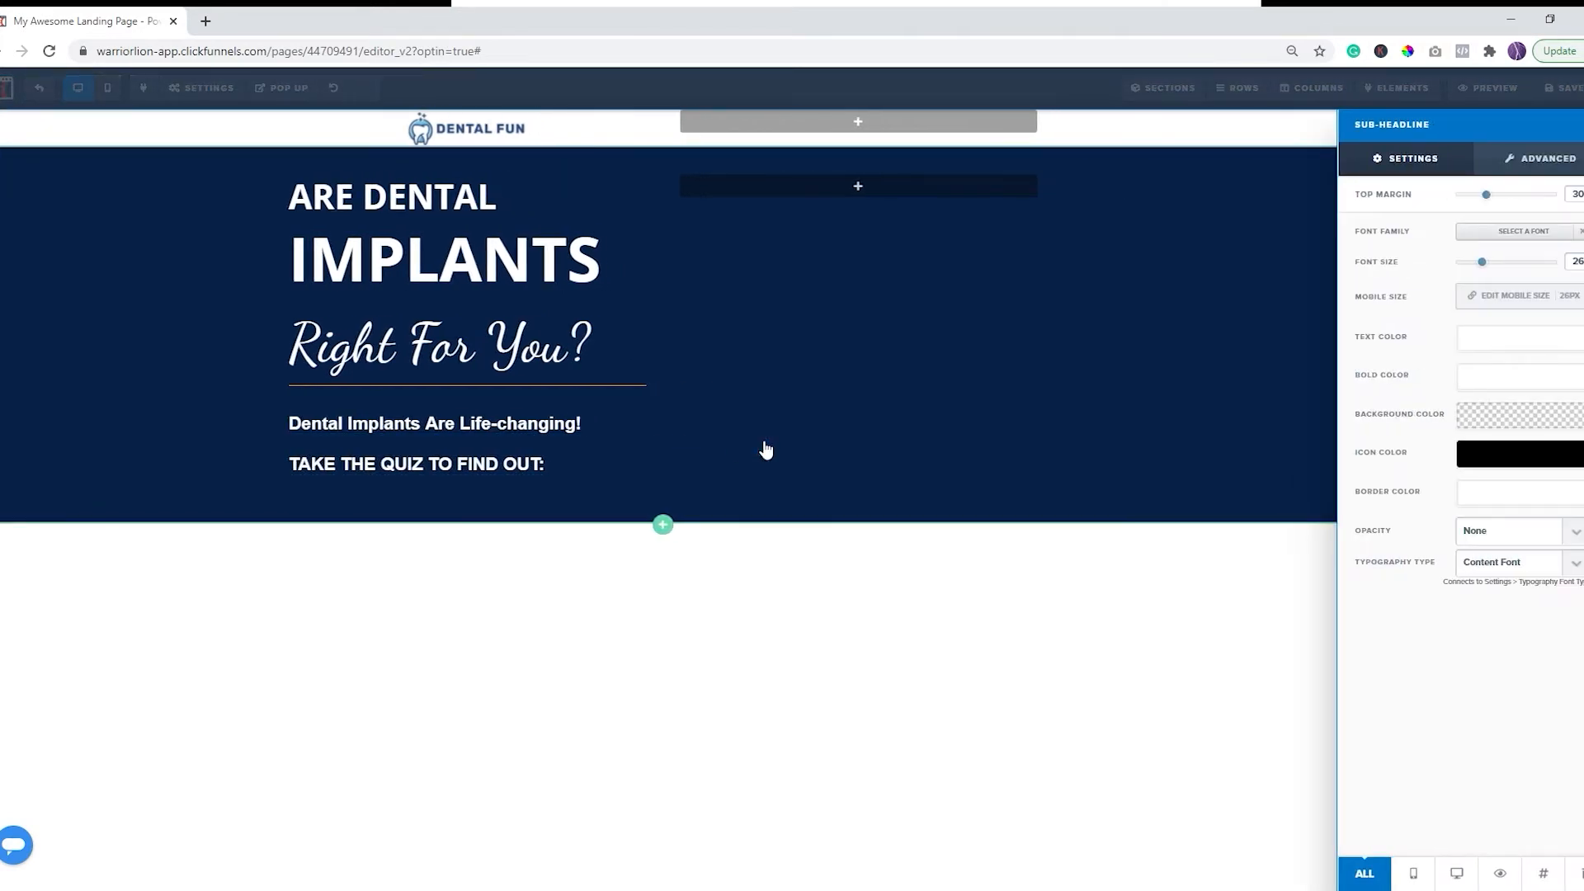
click(1494, 379)
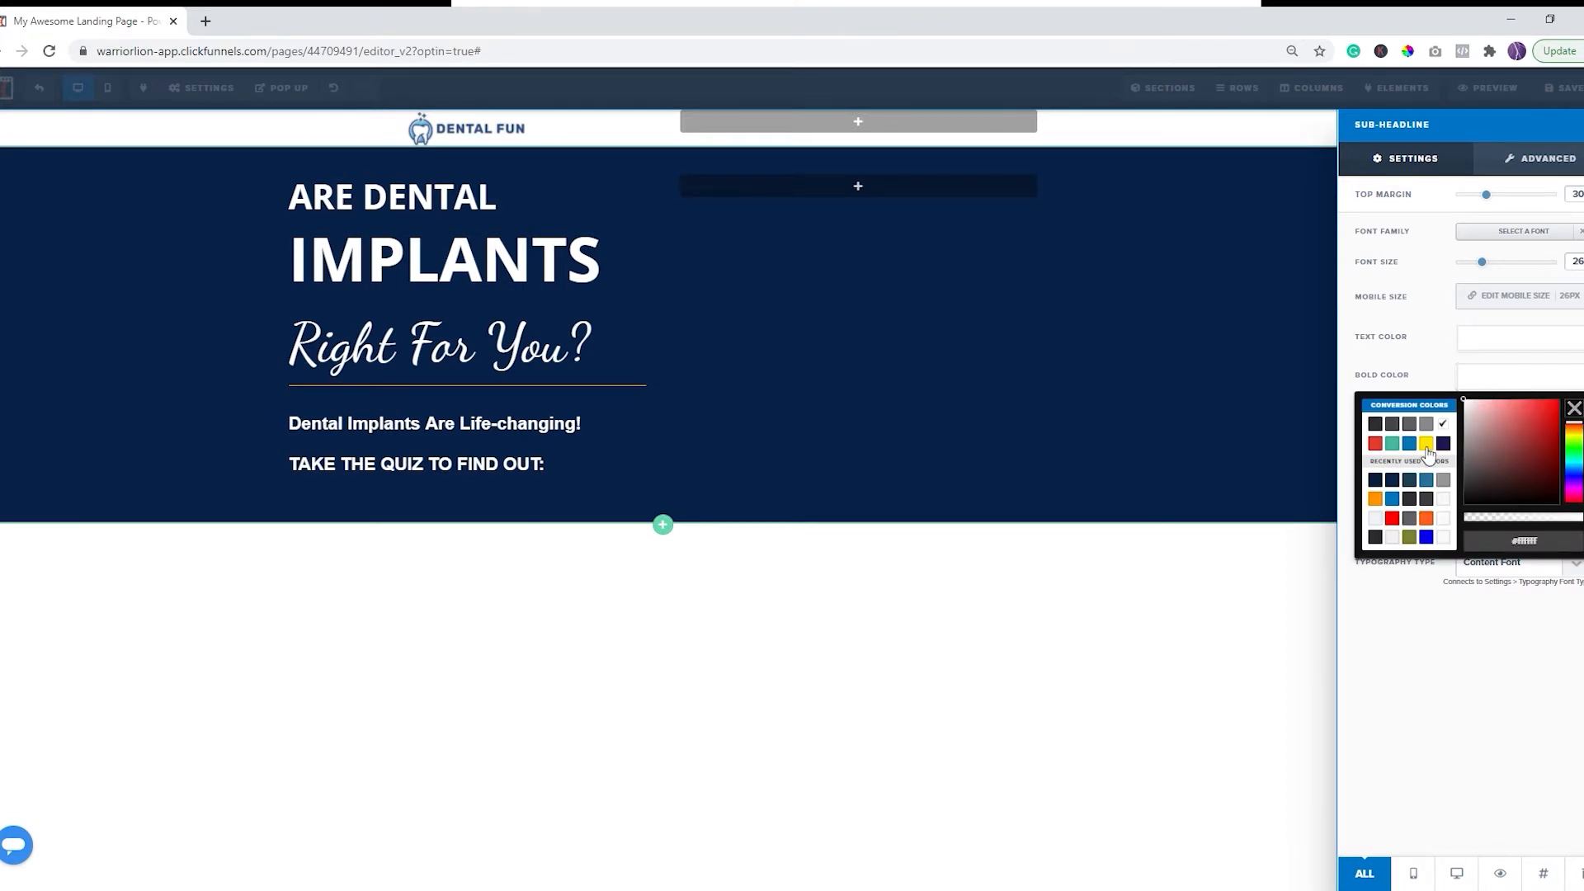
click(1375, 500)
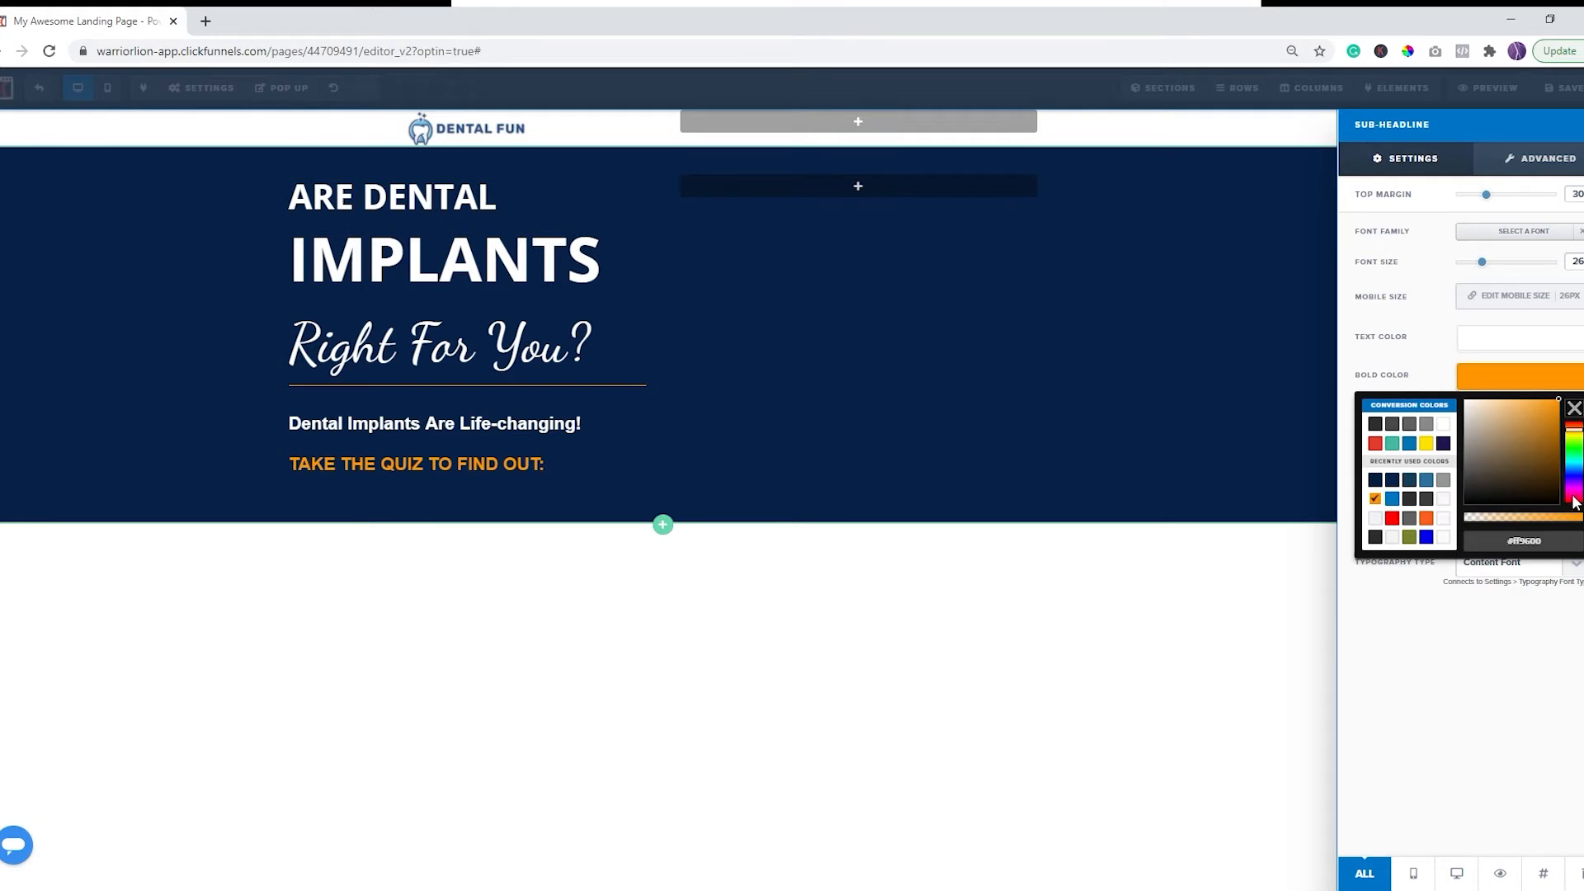
click(1262, 393)
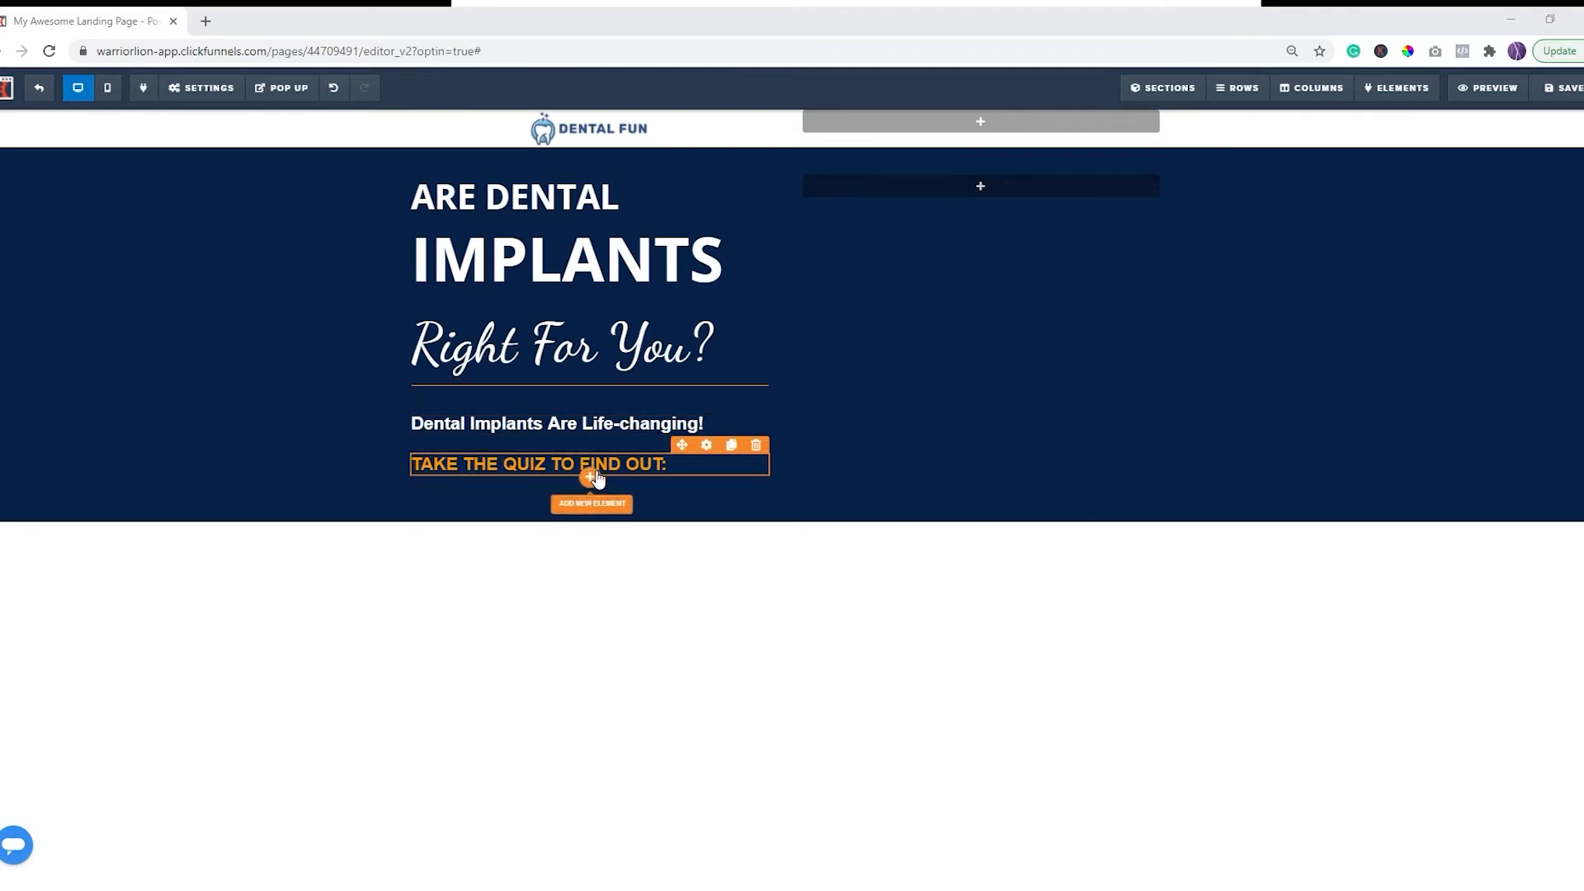
Step: Add a bullet list element below the "TAKE THE QUIZ TO FIND OUT:" sub-headline
click(599, 492)
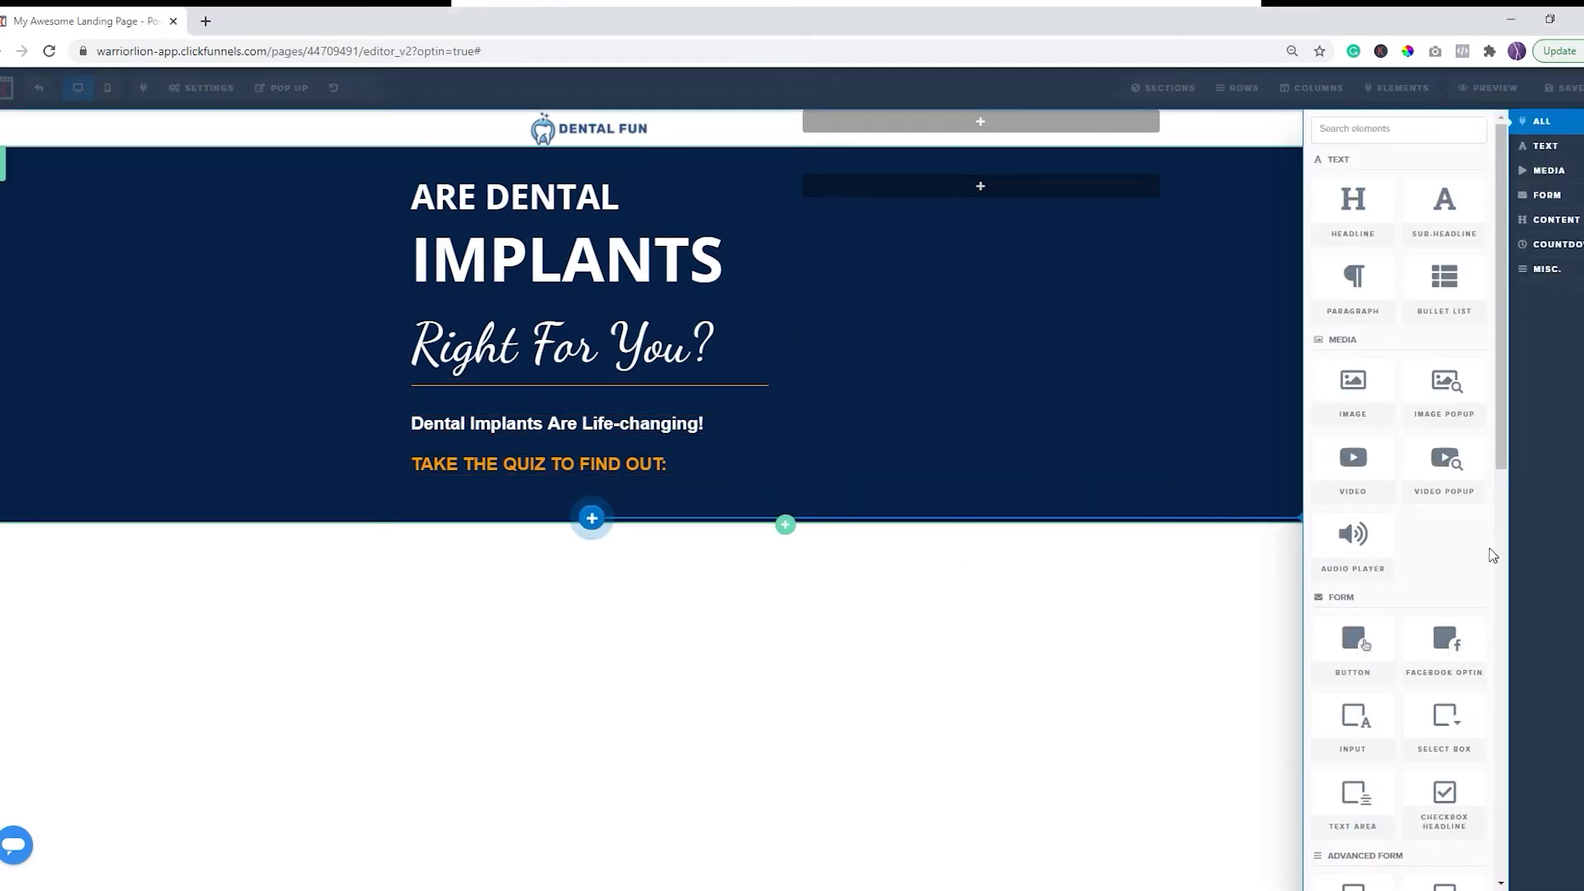
scroll(1457, 548, down, 3)
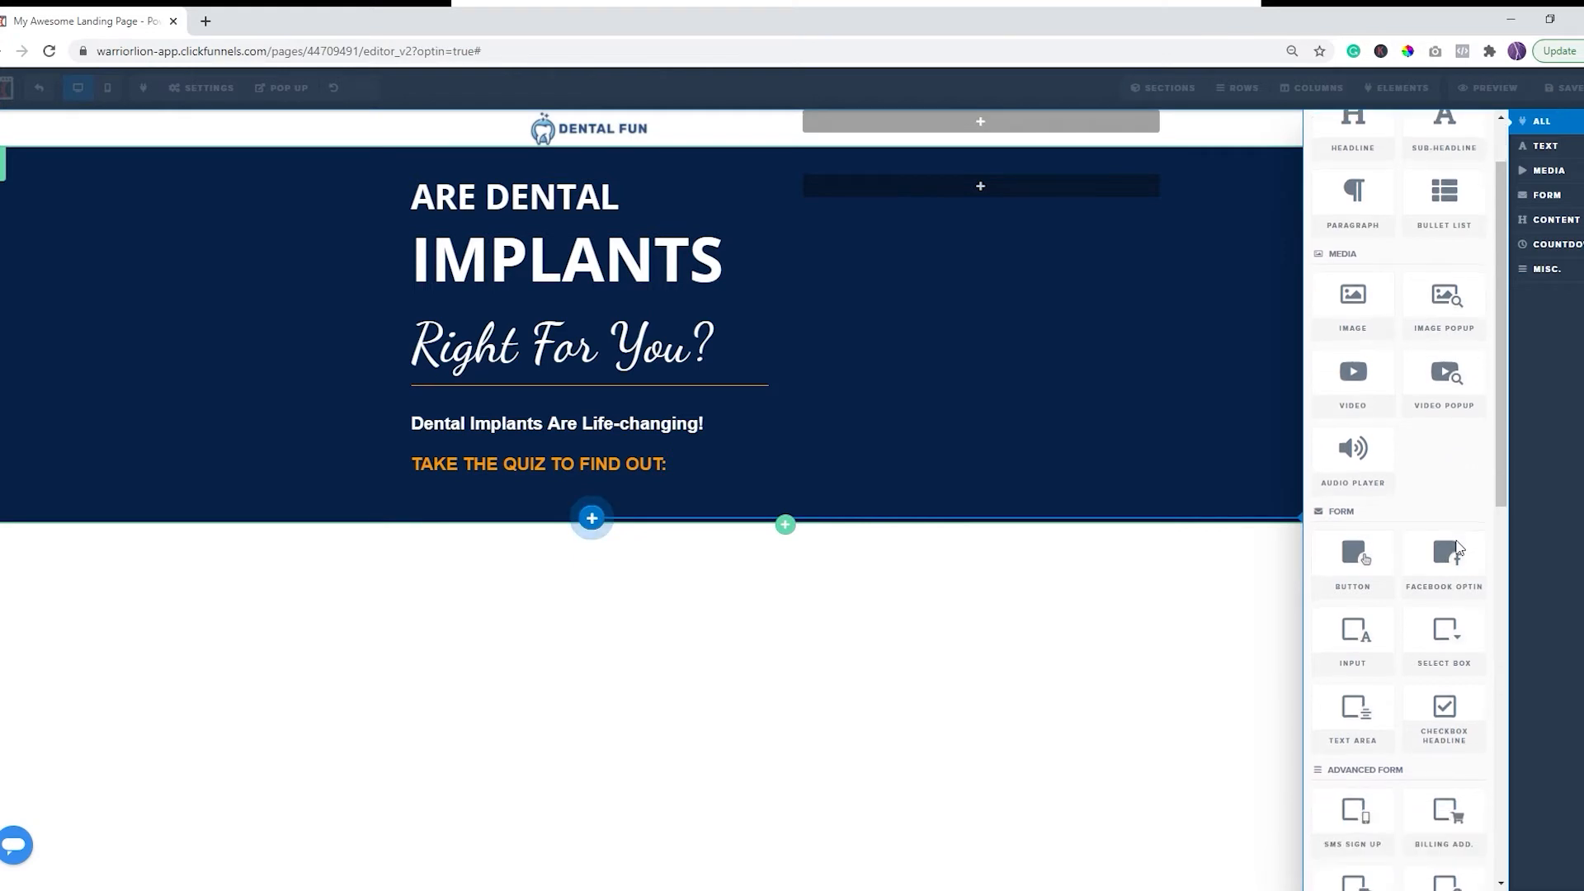
scroll(1460, 549, up, 2)
scroll(1460, 546, up, 1)
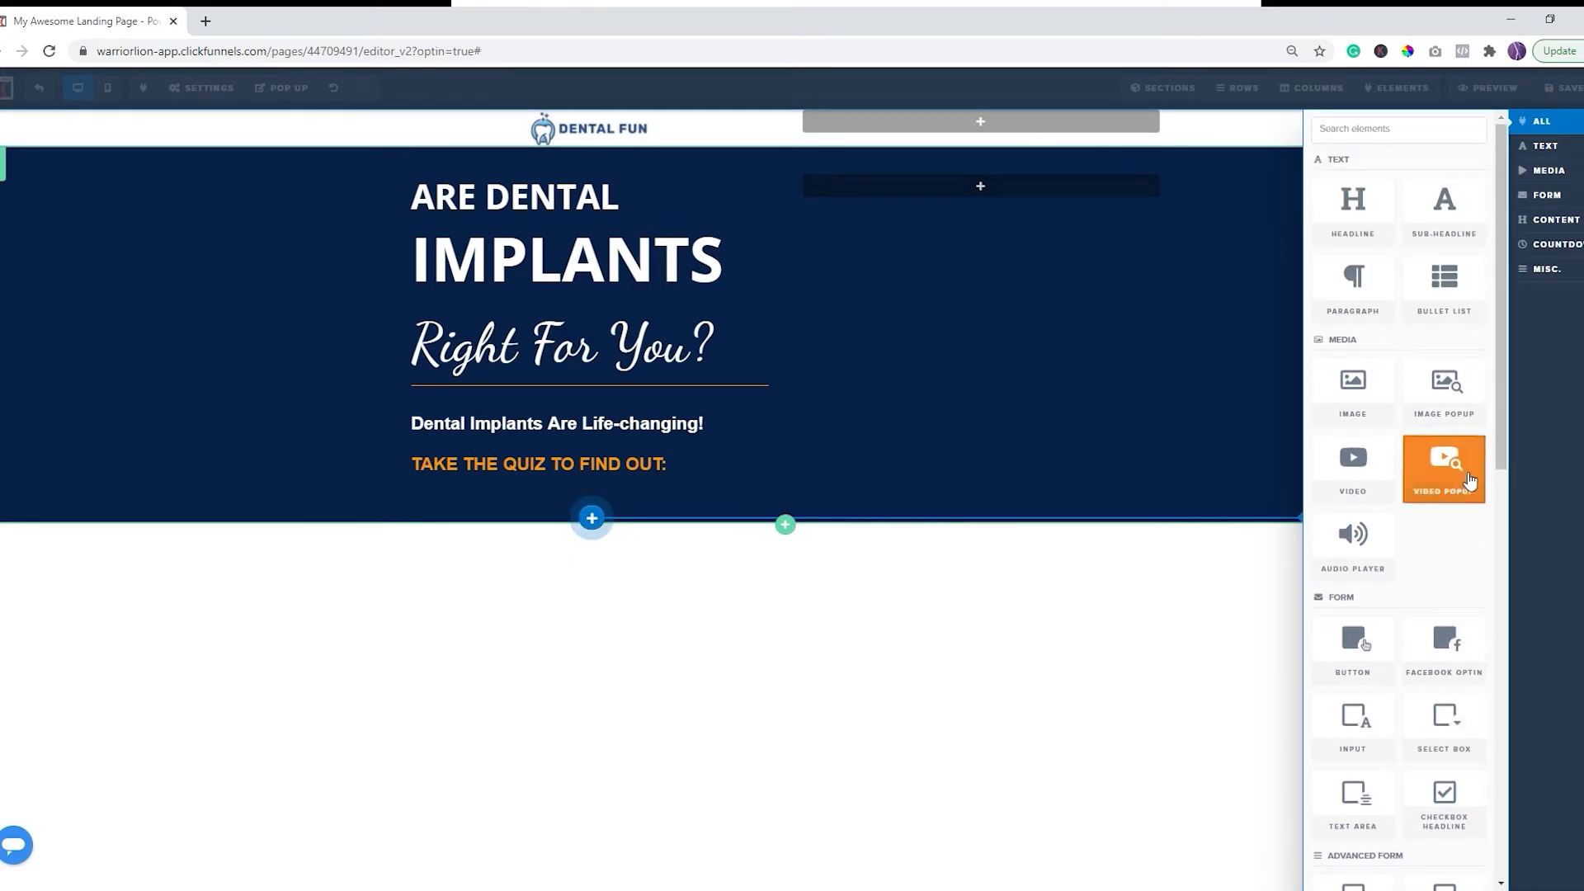
click(1443, 285)
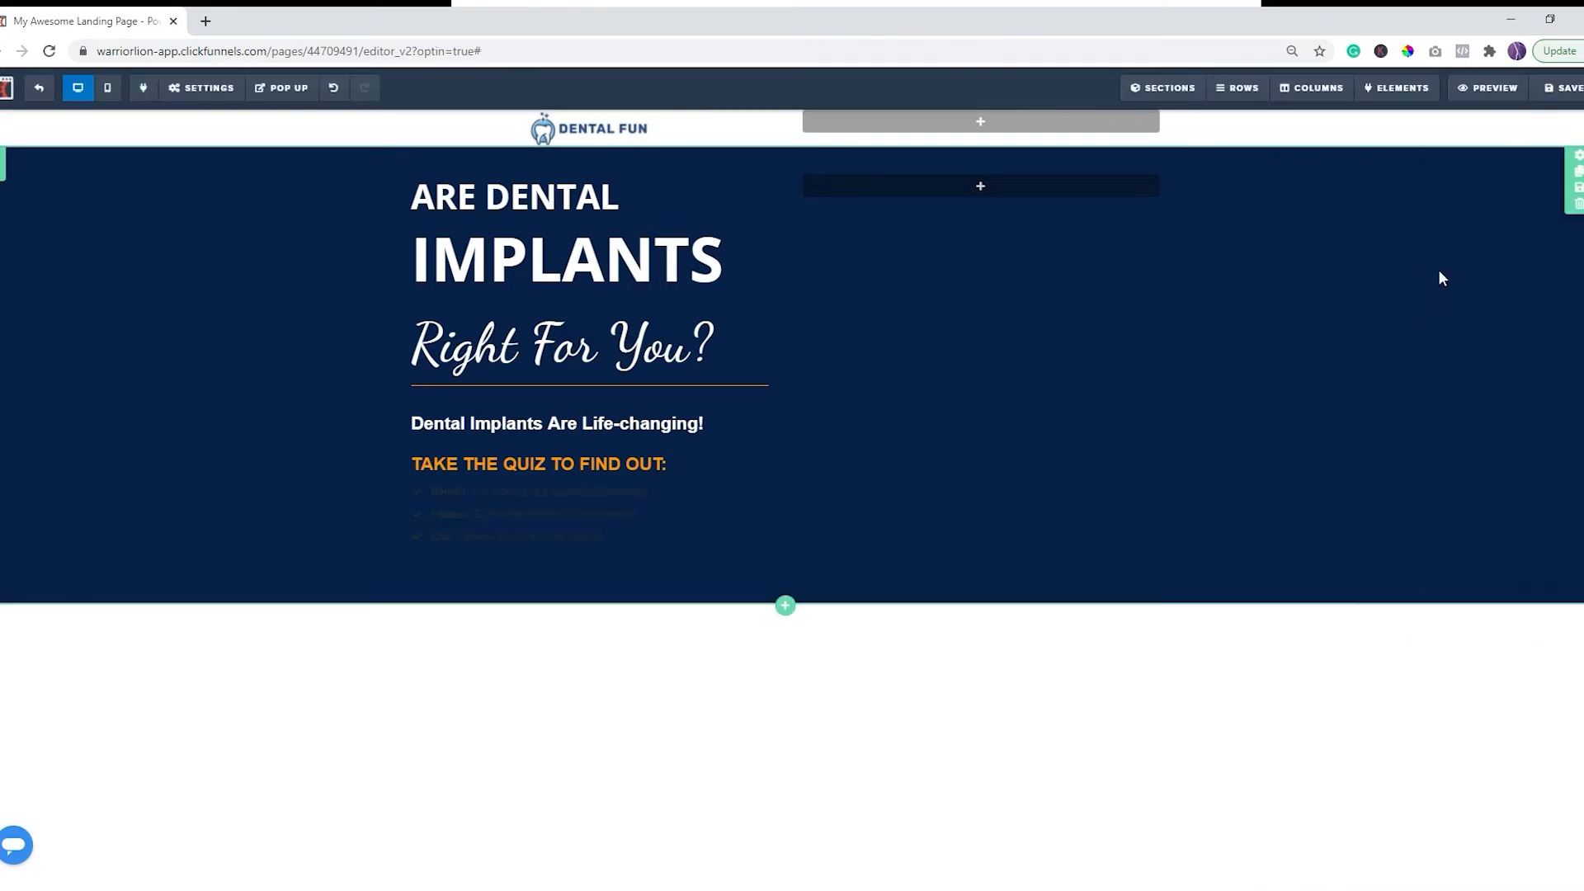
Step: Set the bullet list's text color to white (#ffffff) and its font size to 18
click(475, 517)
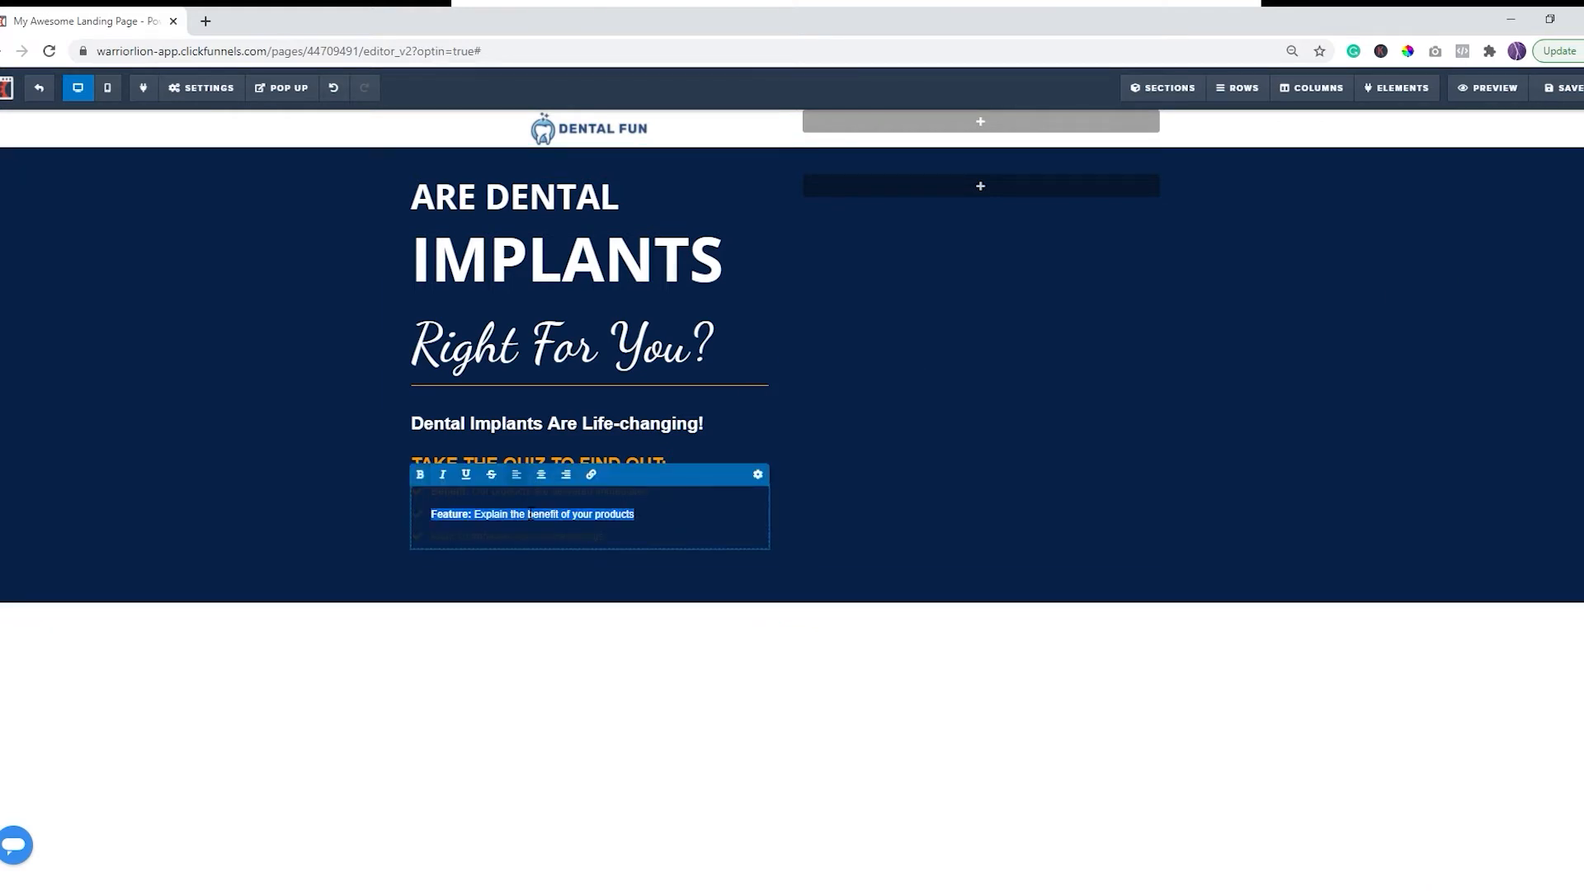
triple_click(474, 514)
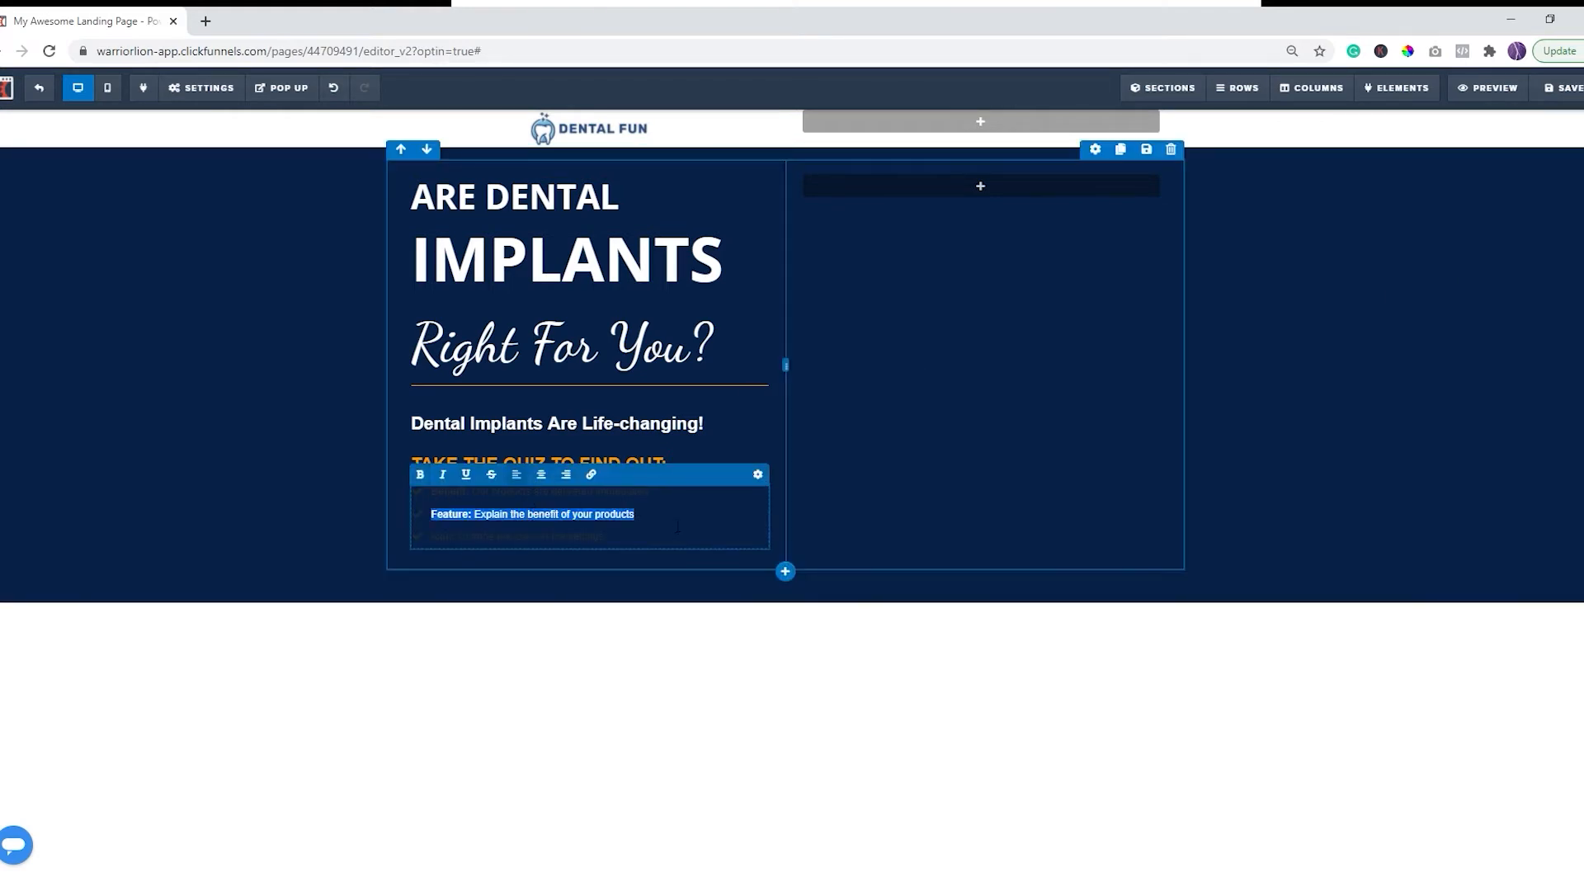
key(ctrl+a)
click(757, 474)
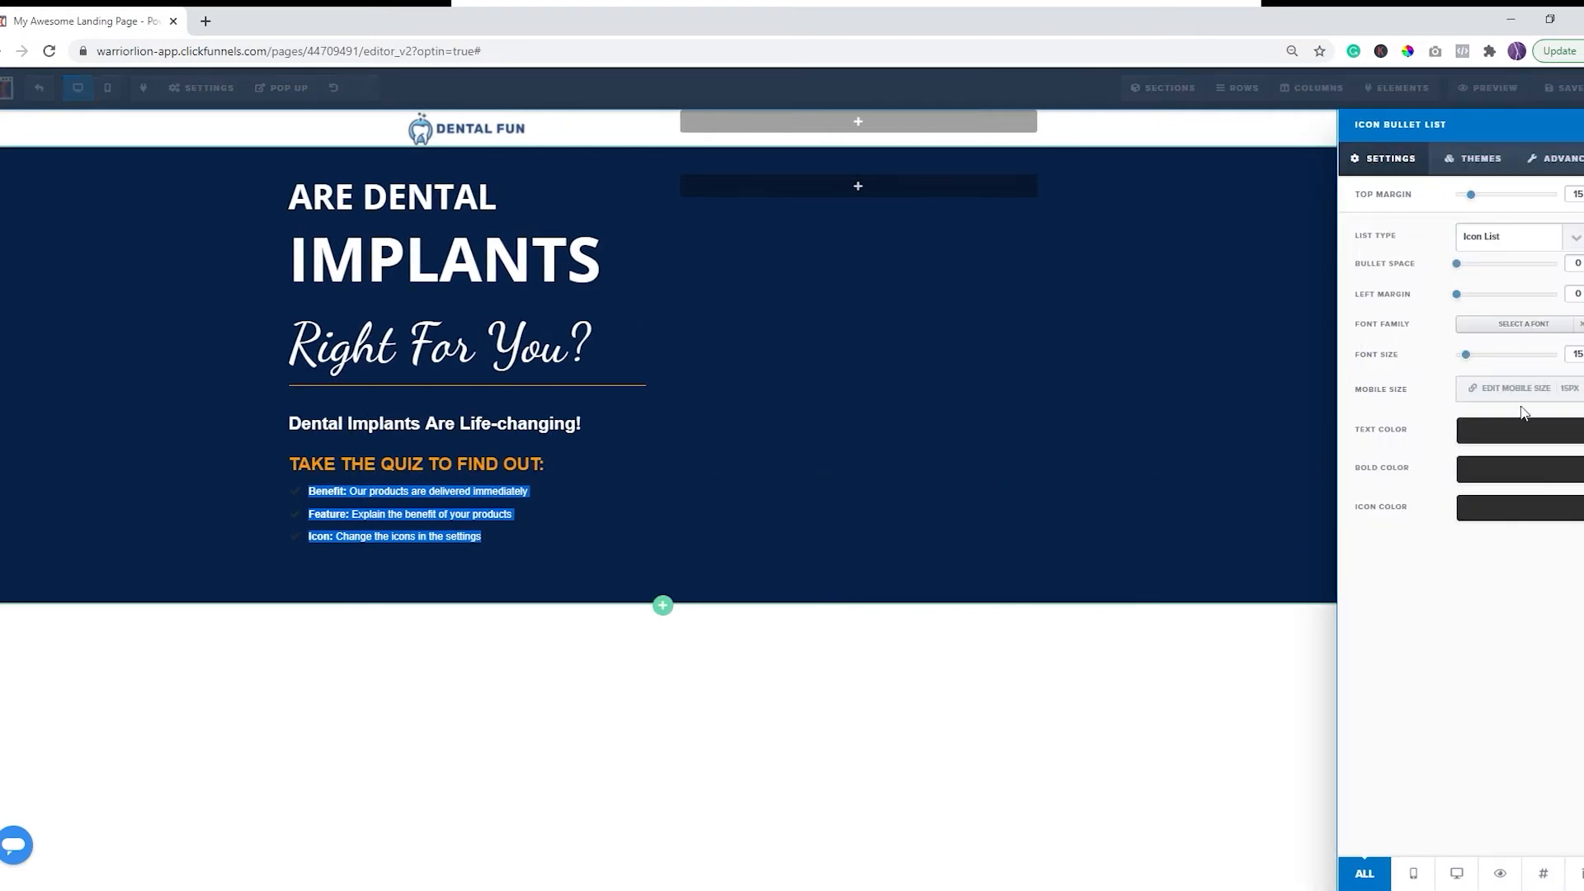
click(1512, 433)
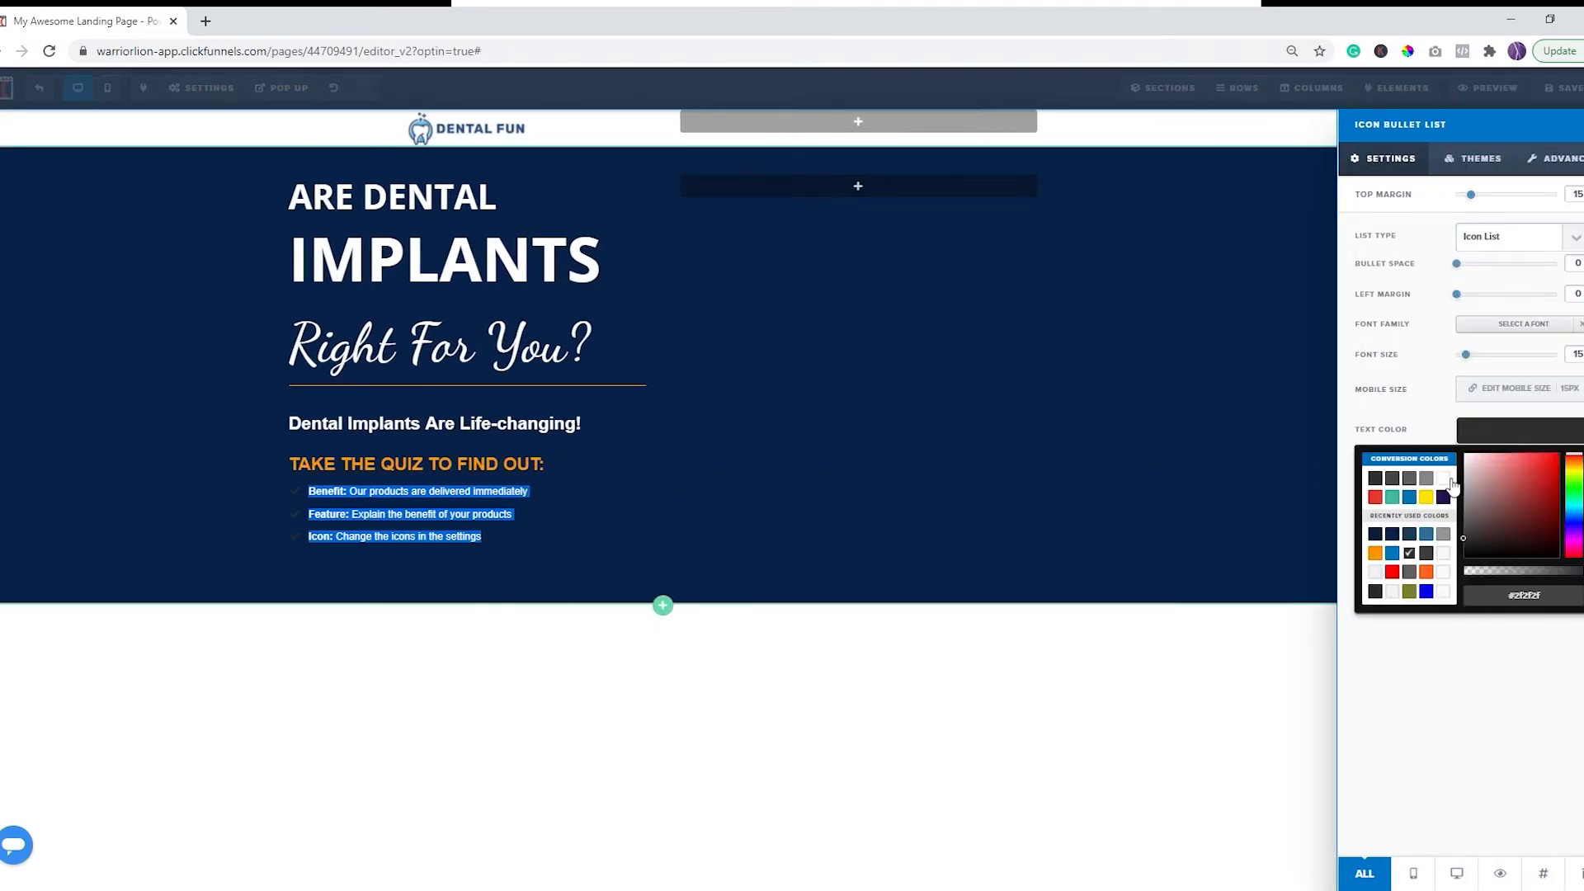
click(1445, 480)
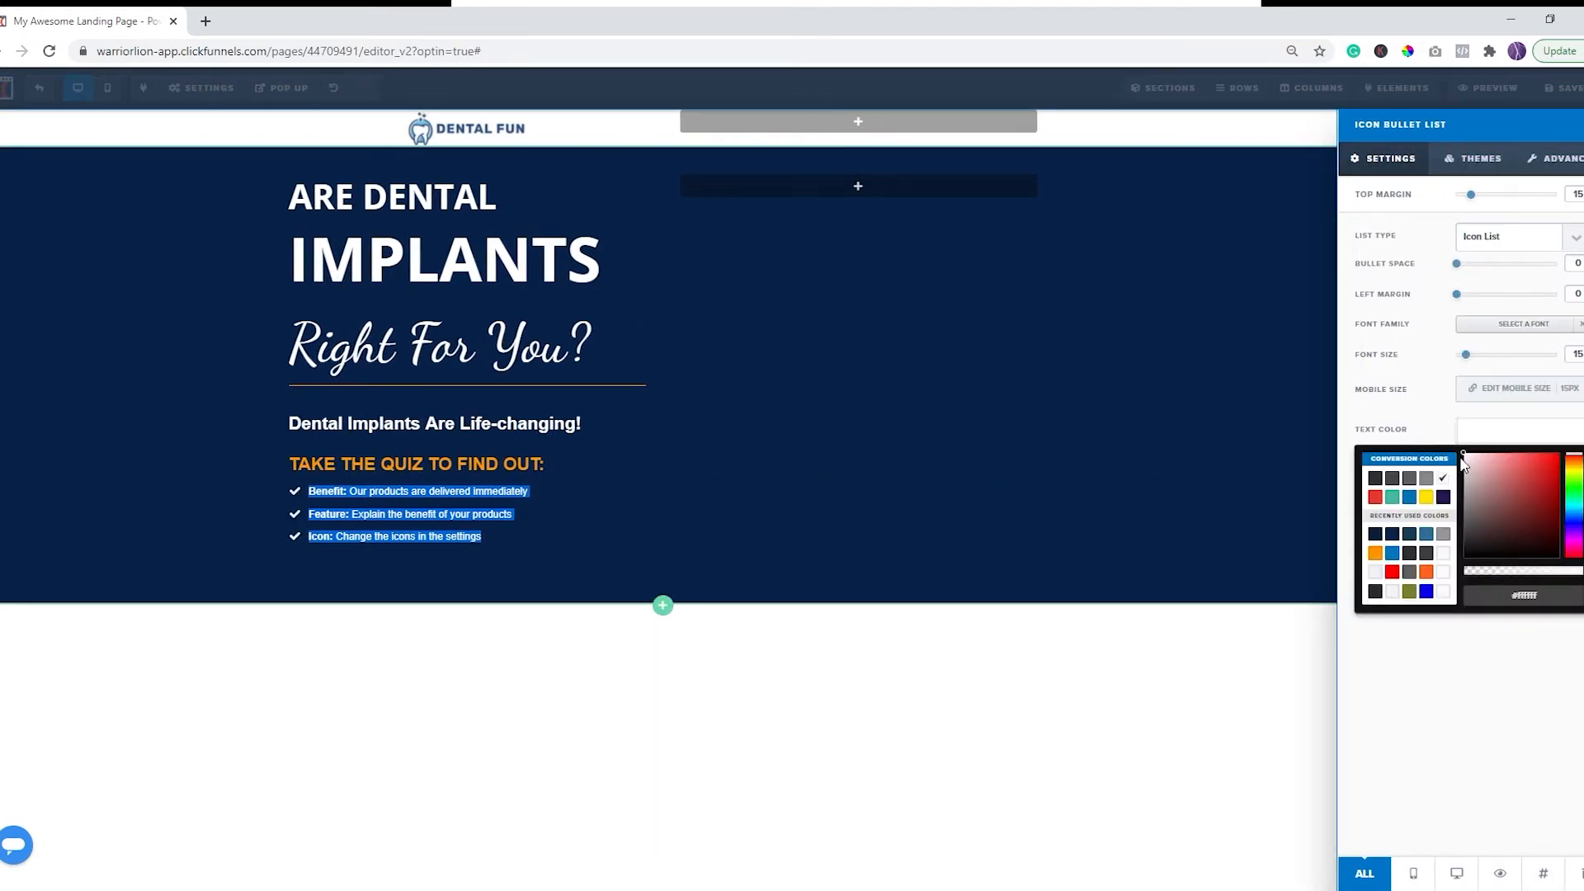
click(1572, 355)
text(18)
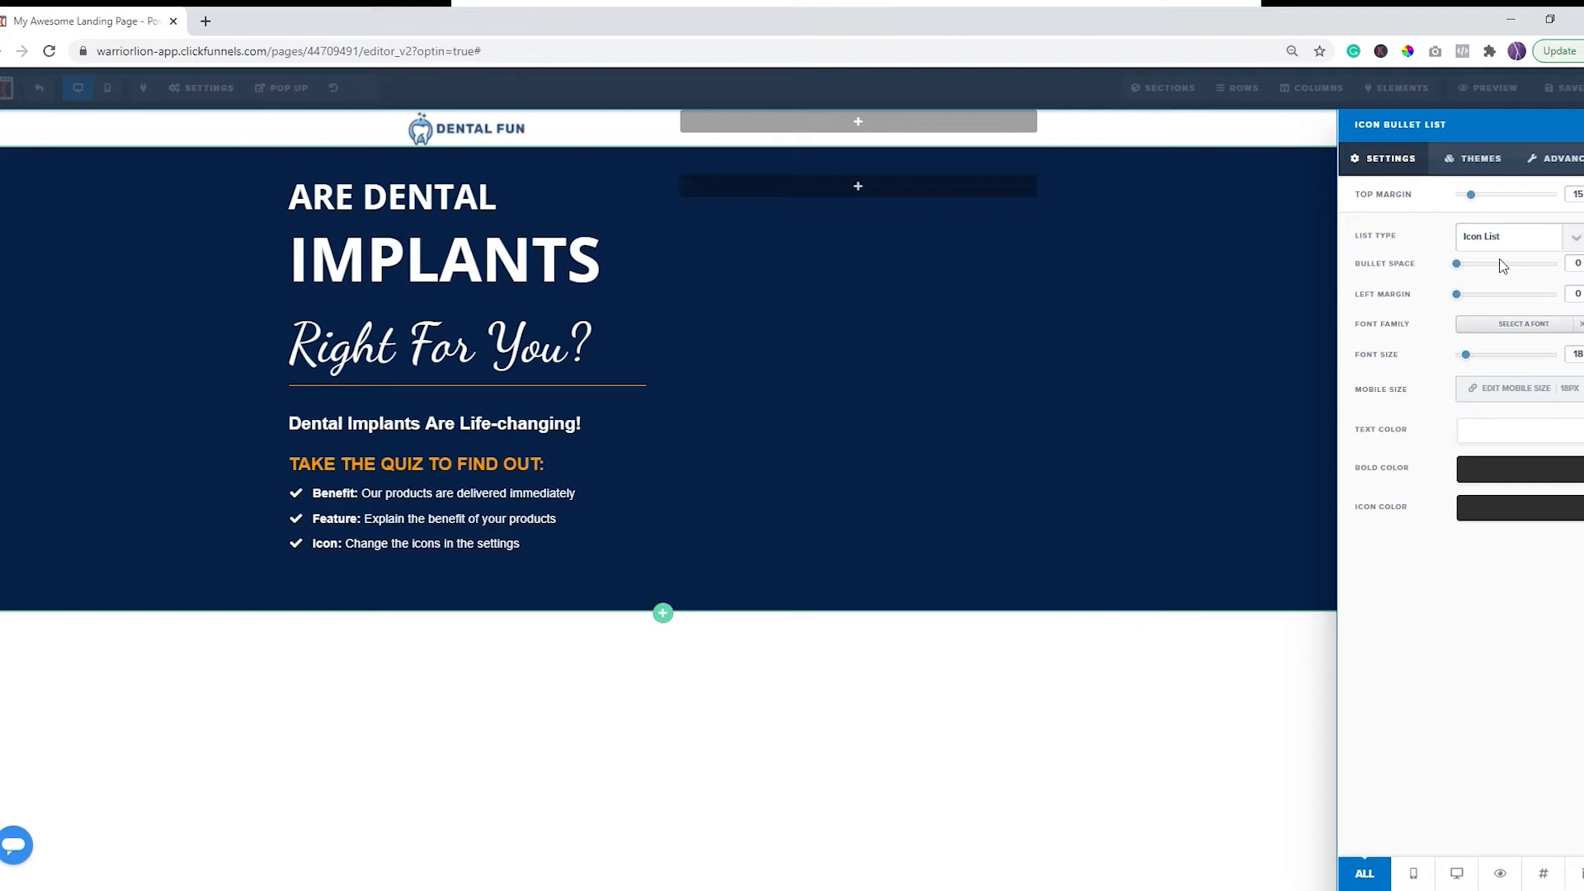
Step: Replace the bullets with "IF DENTAL IMPLANTS ARE RIGHT FOR YOU", "IF YOU'LL BE ABLE TO AFFORD DENTAL IMPLANTS" and "WHAT THE PROCEDURE IS LIKE"
click(443, 526)
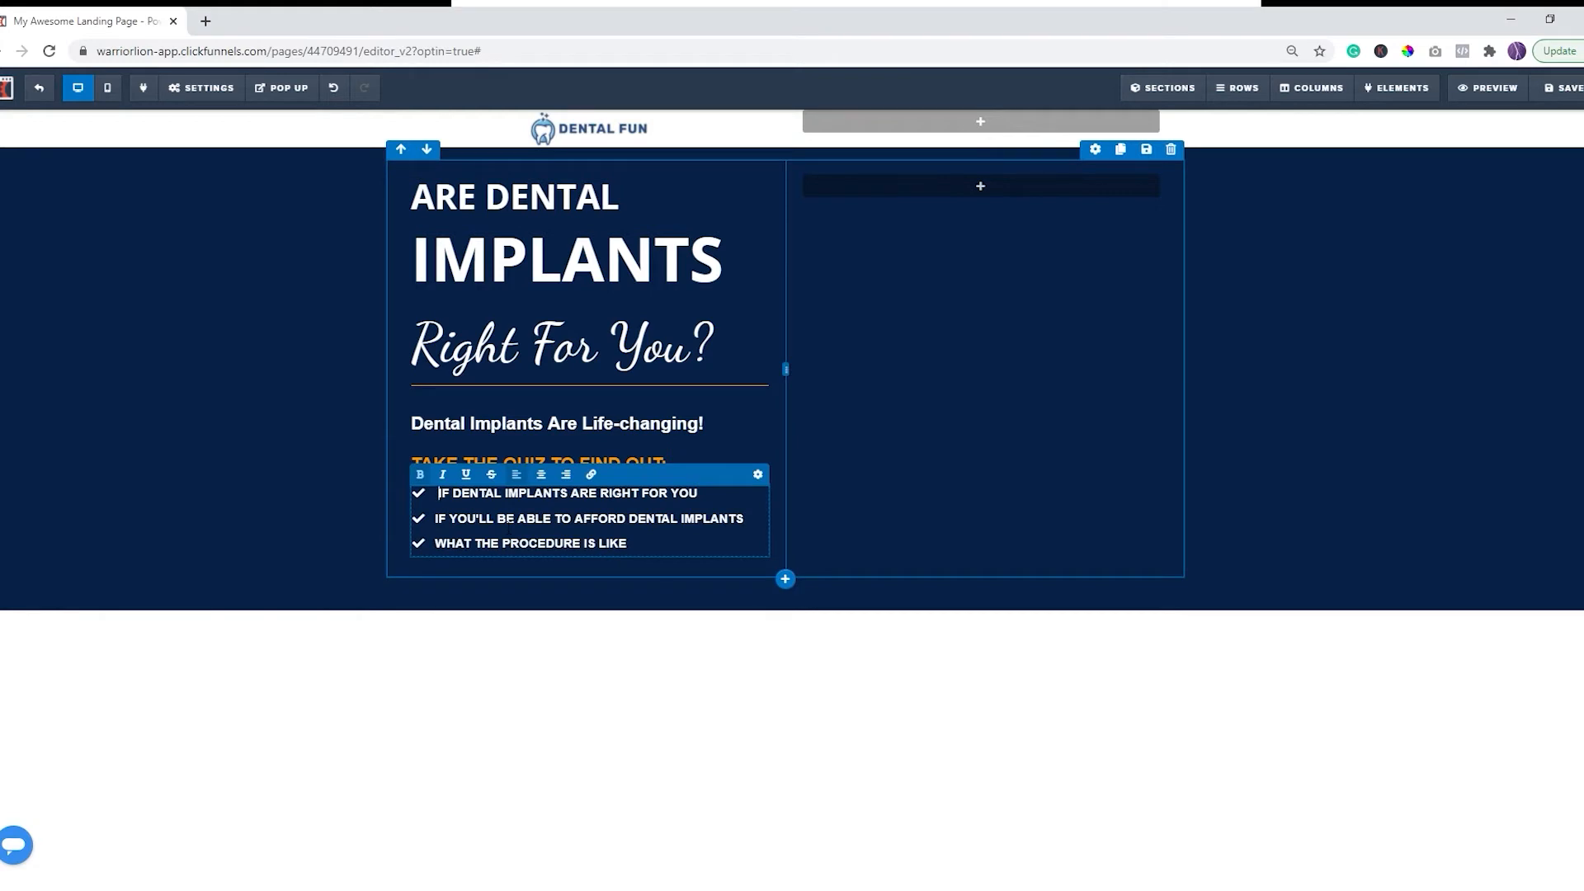
key(BackSpace)
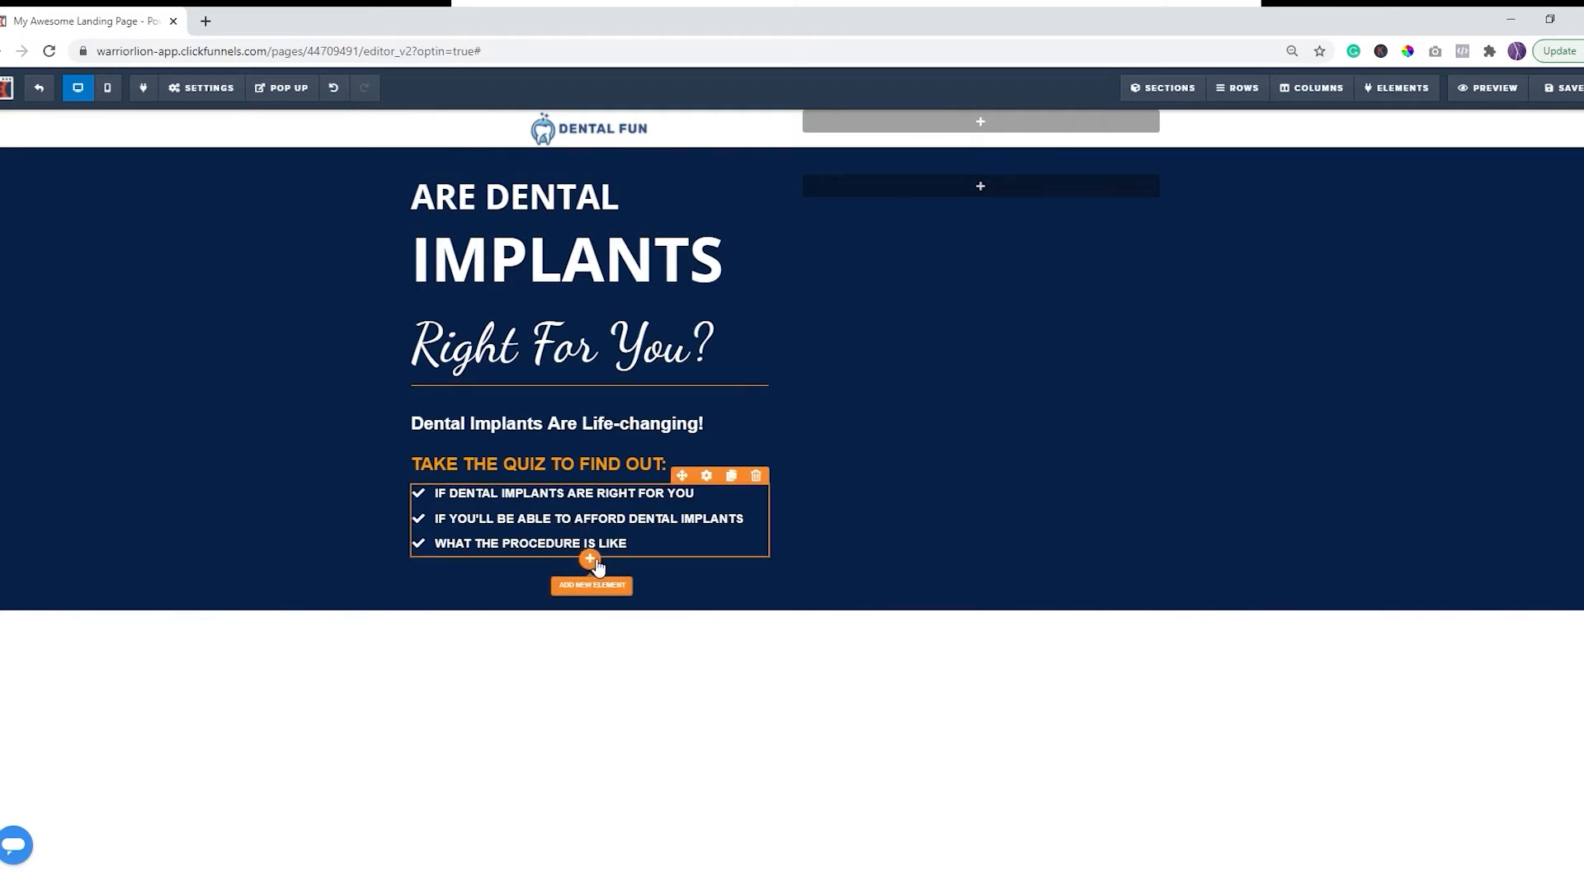
Step: Add a button element below the bullet list and set its action to go to the next step in the funnel
click(591, 559)
click(1353, 643)
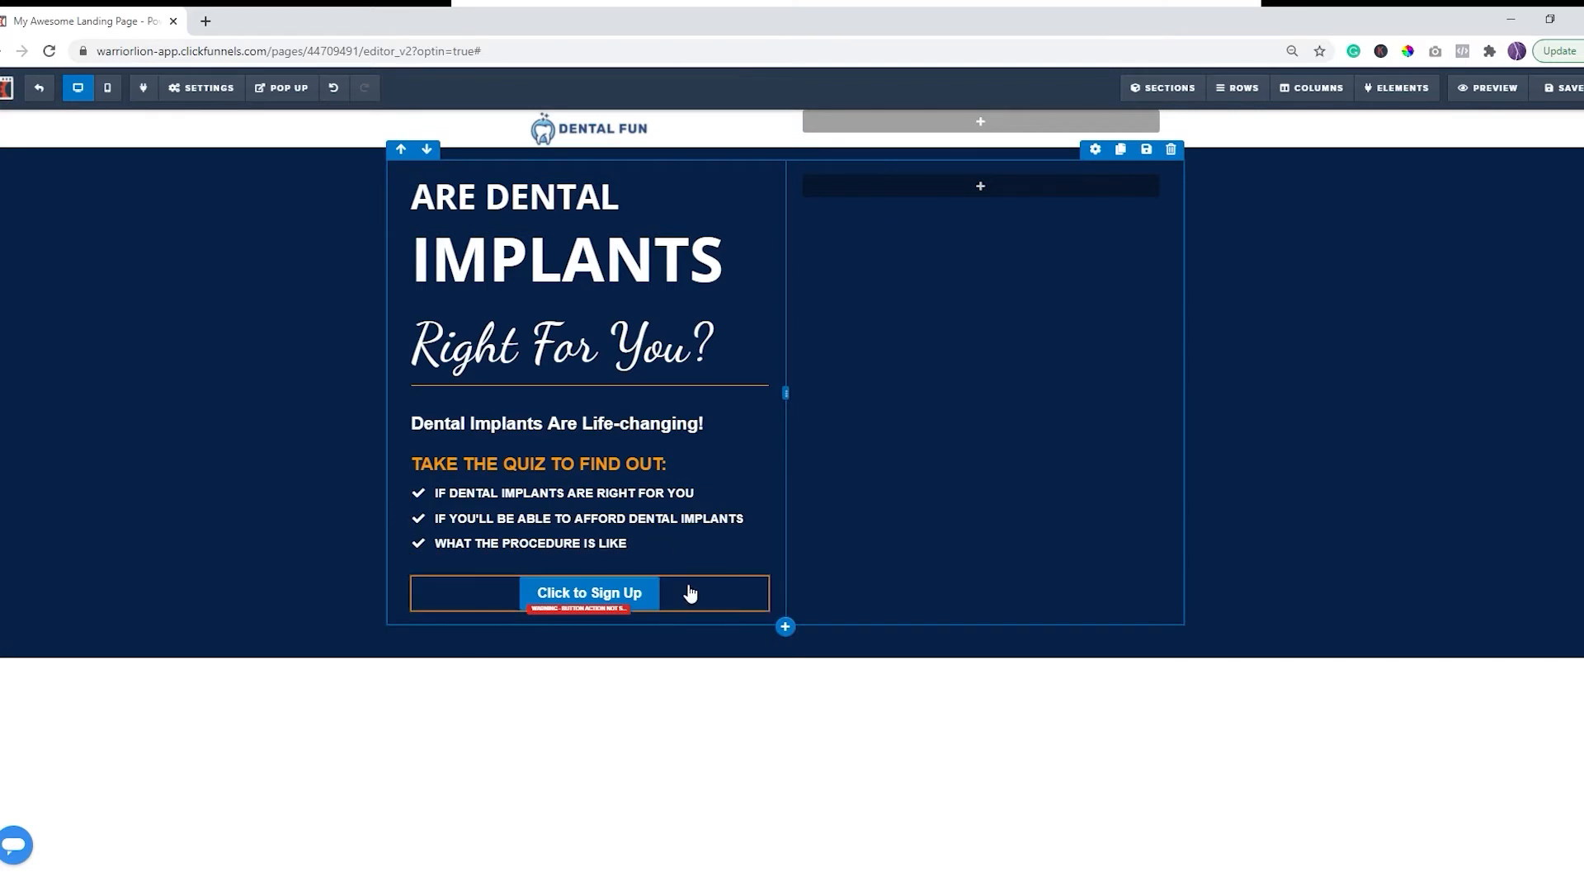
click(779, 588)
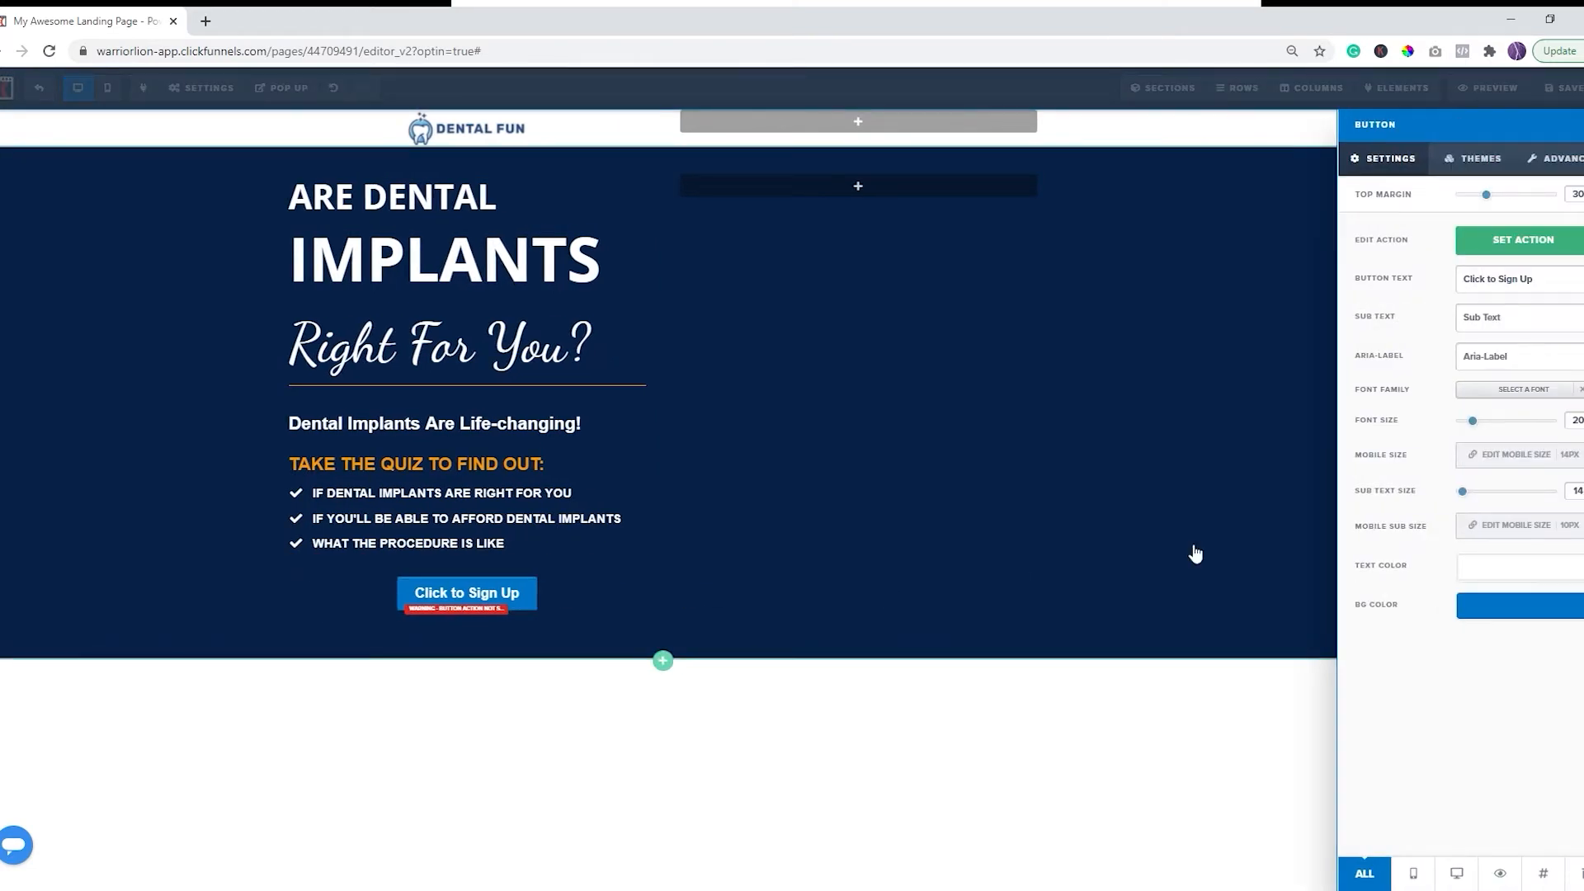
click(1491, 243)
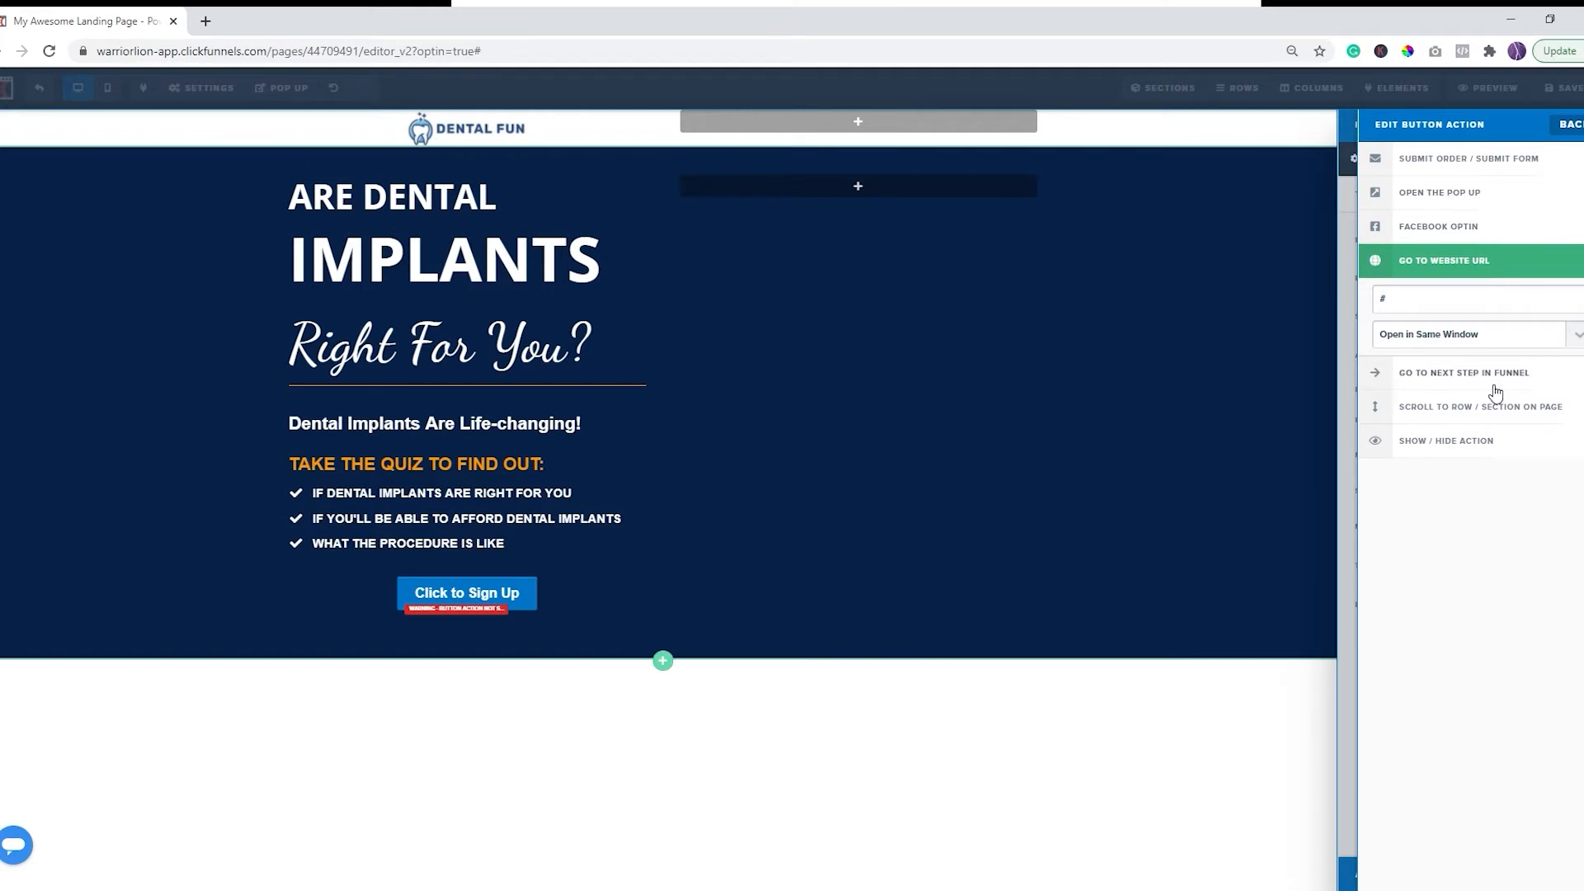
click(1451, 378)
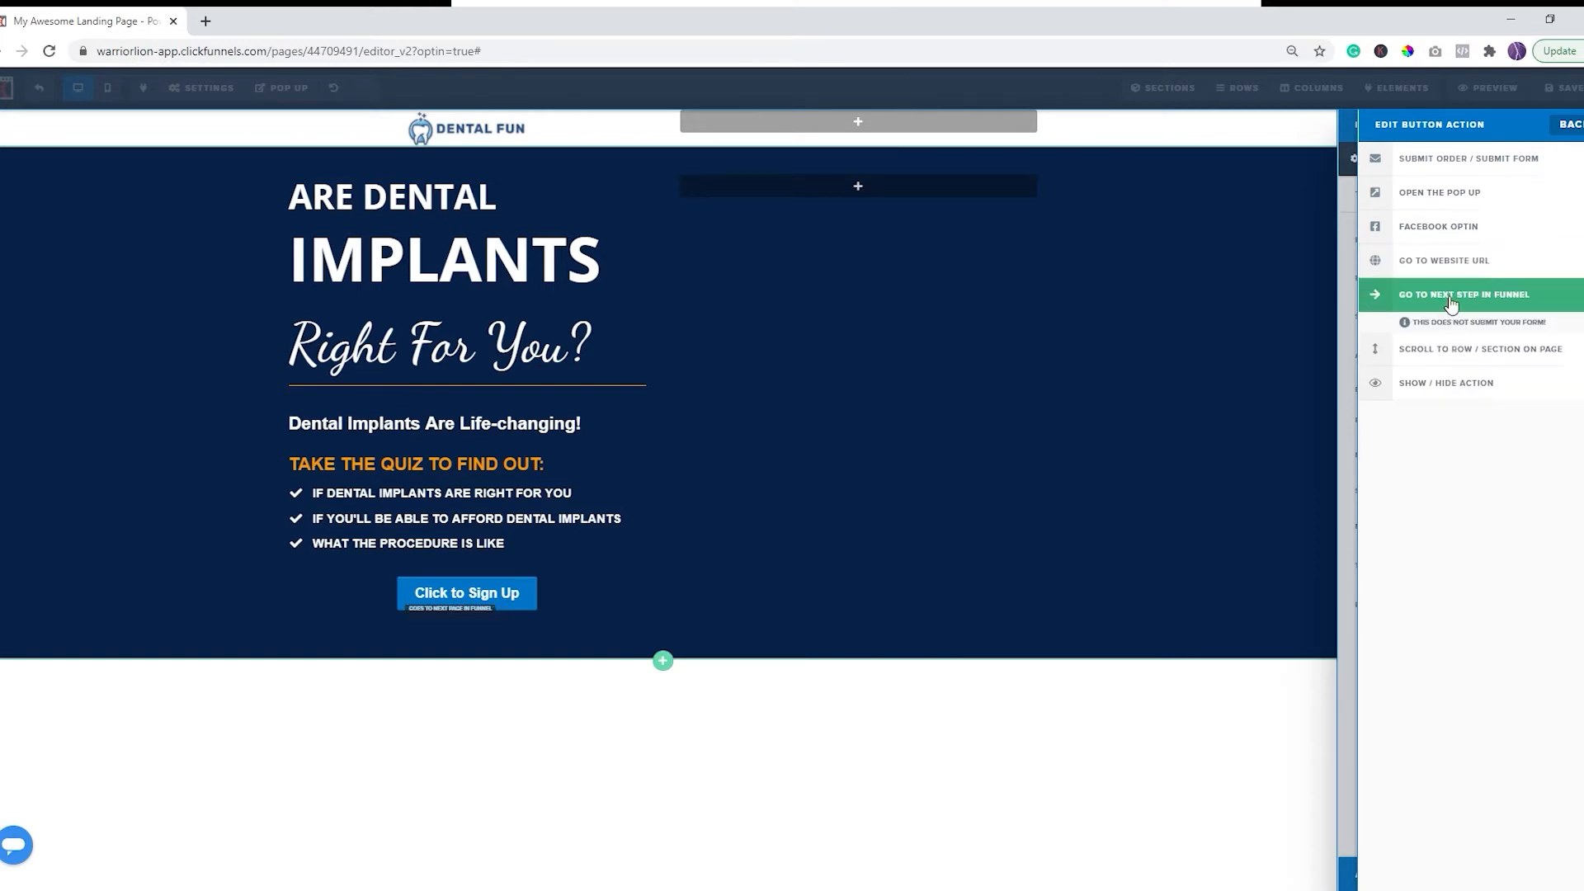
Step: Leave the action options and return to the button's main settings
click(1568, 124)
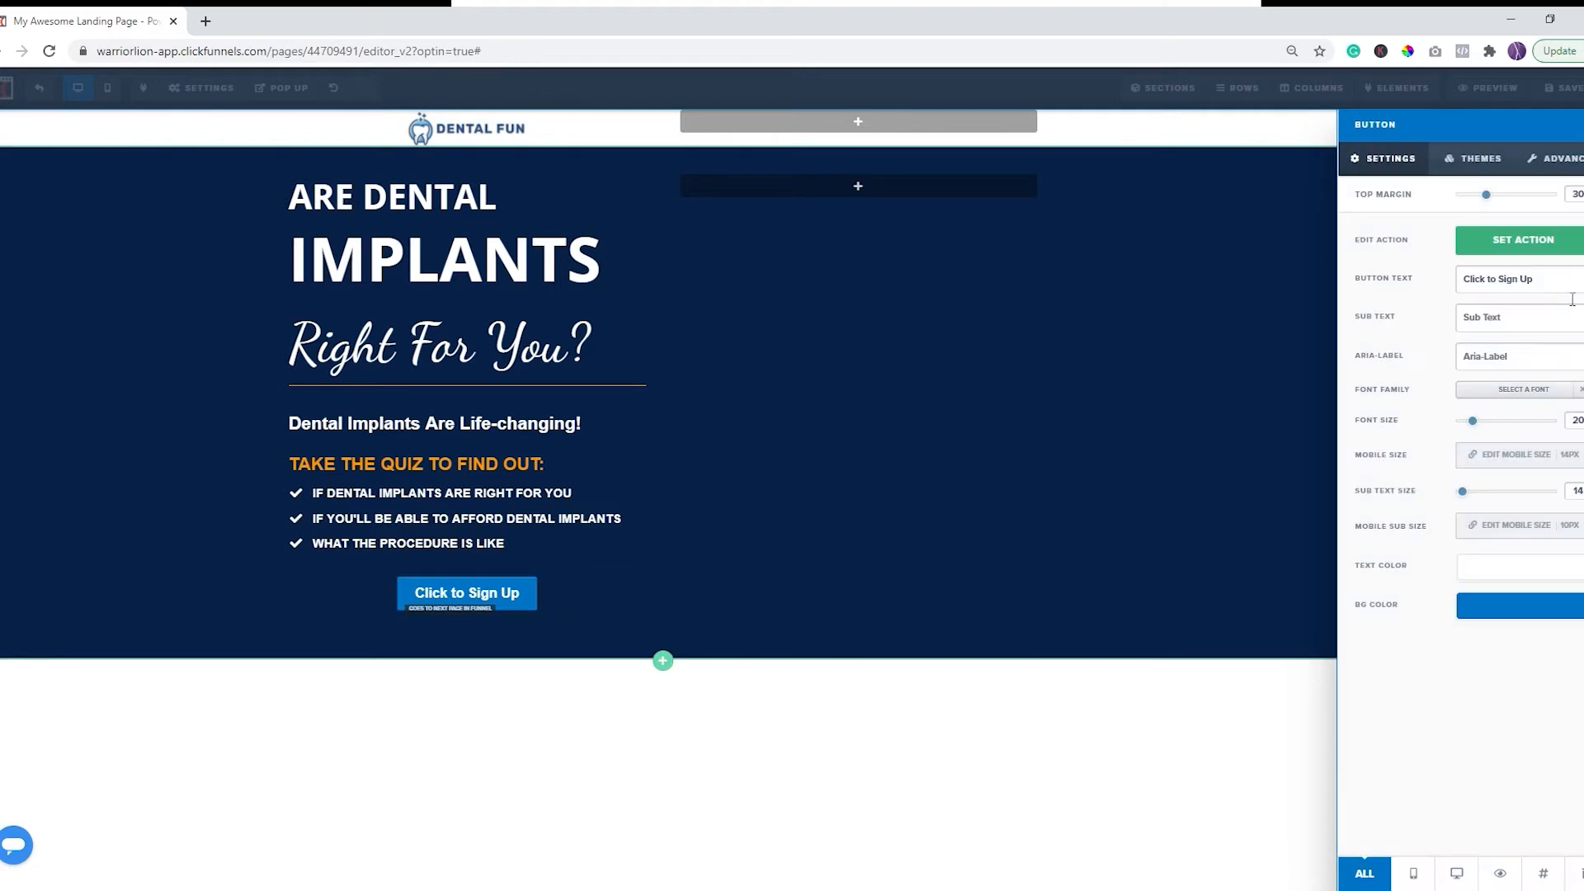
triple_click(1524, 296)
text(cLICK )
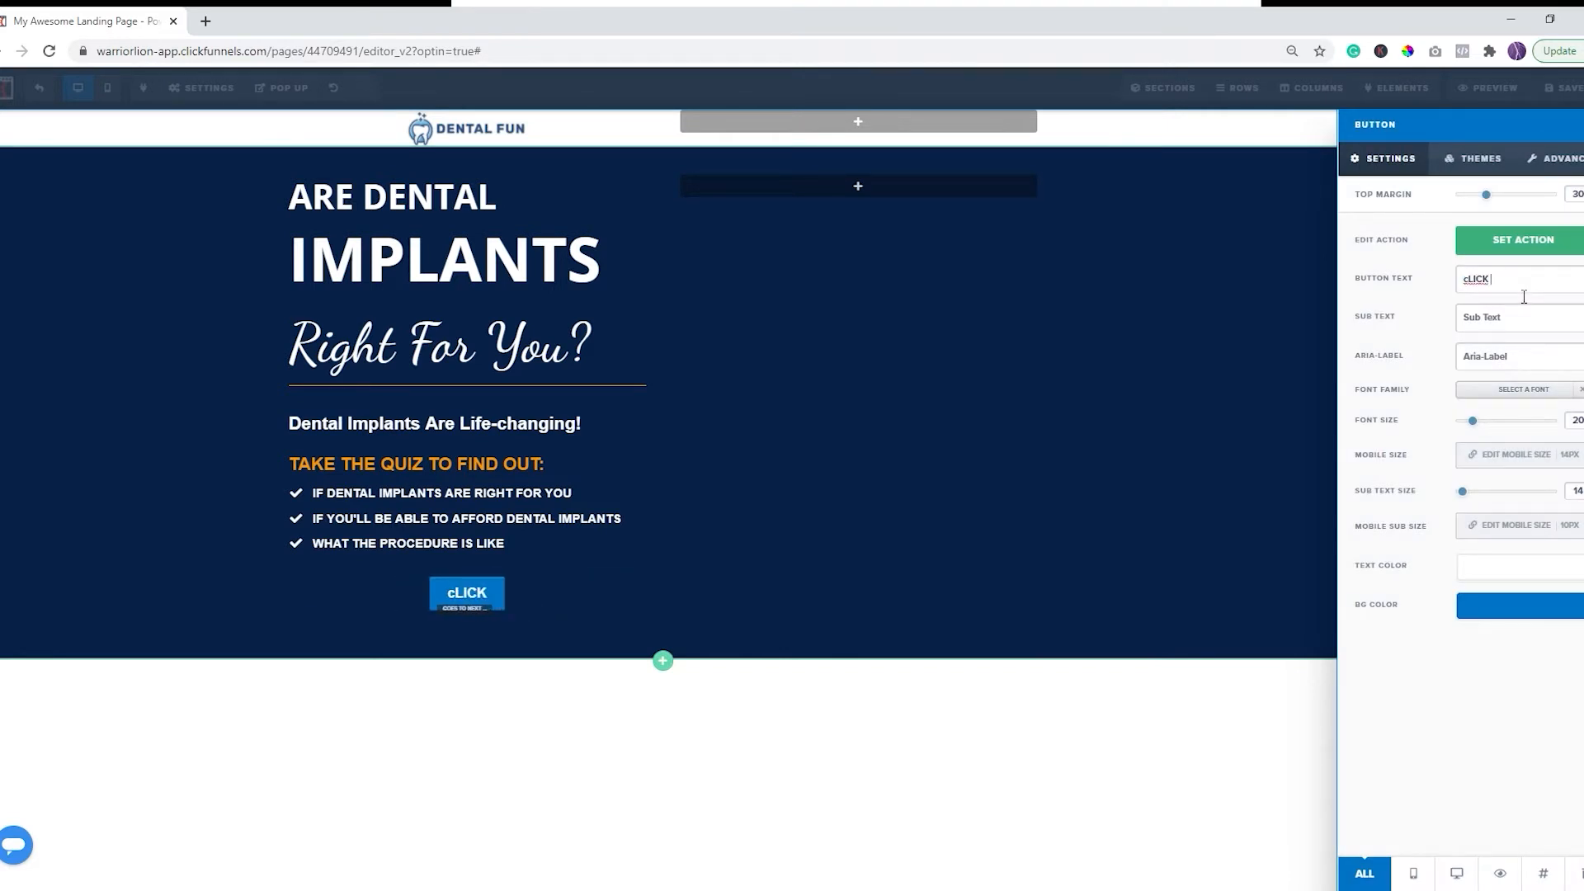
text(hERE )
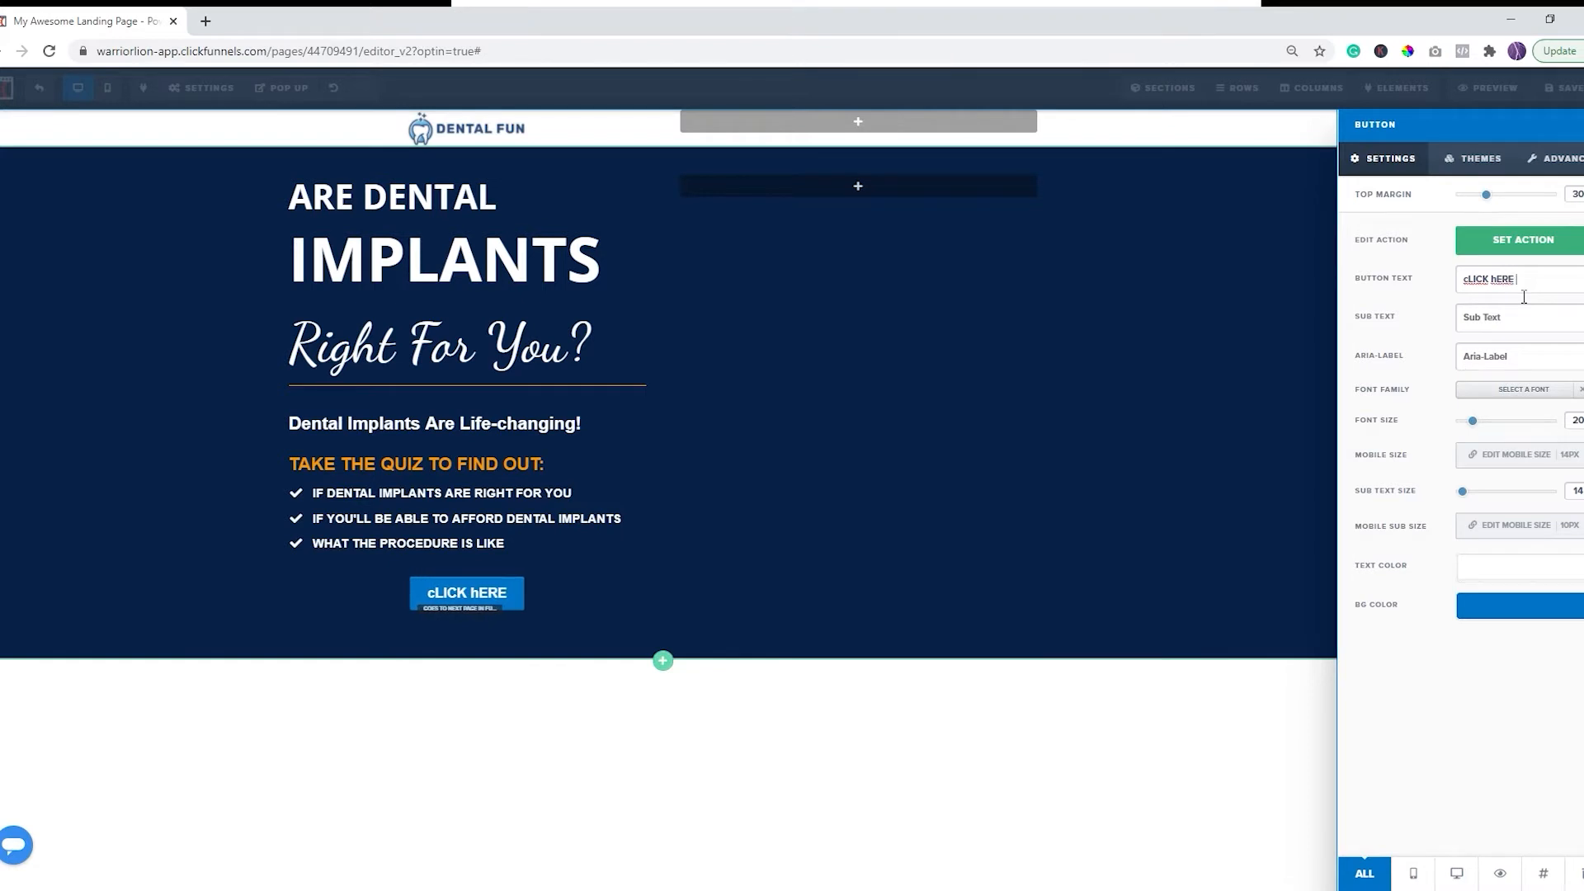
text(tO tAKE tHE qUIZ)
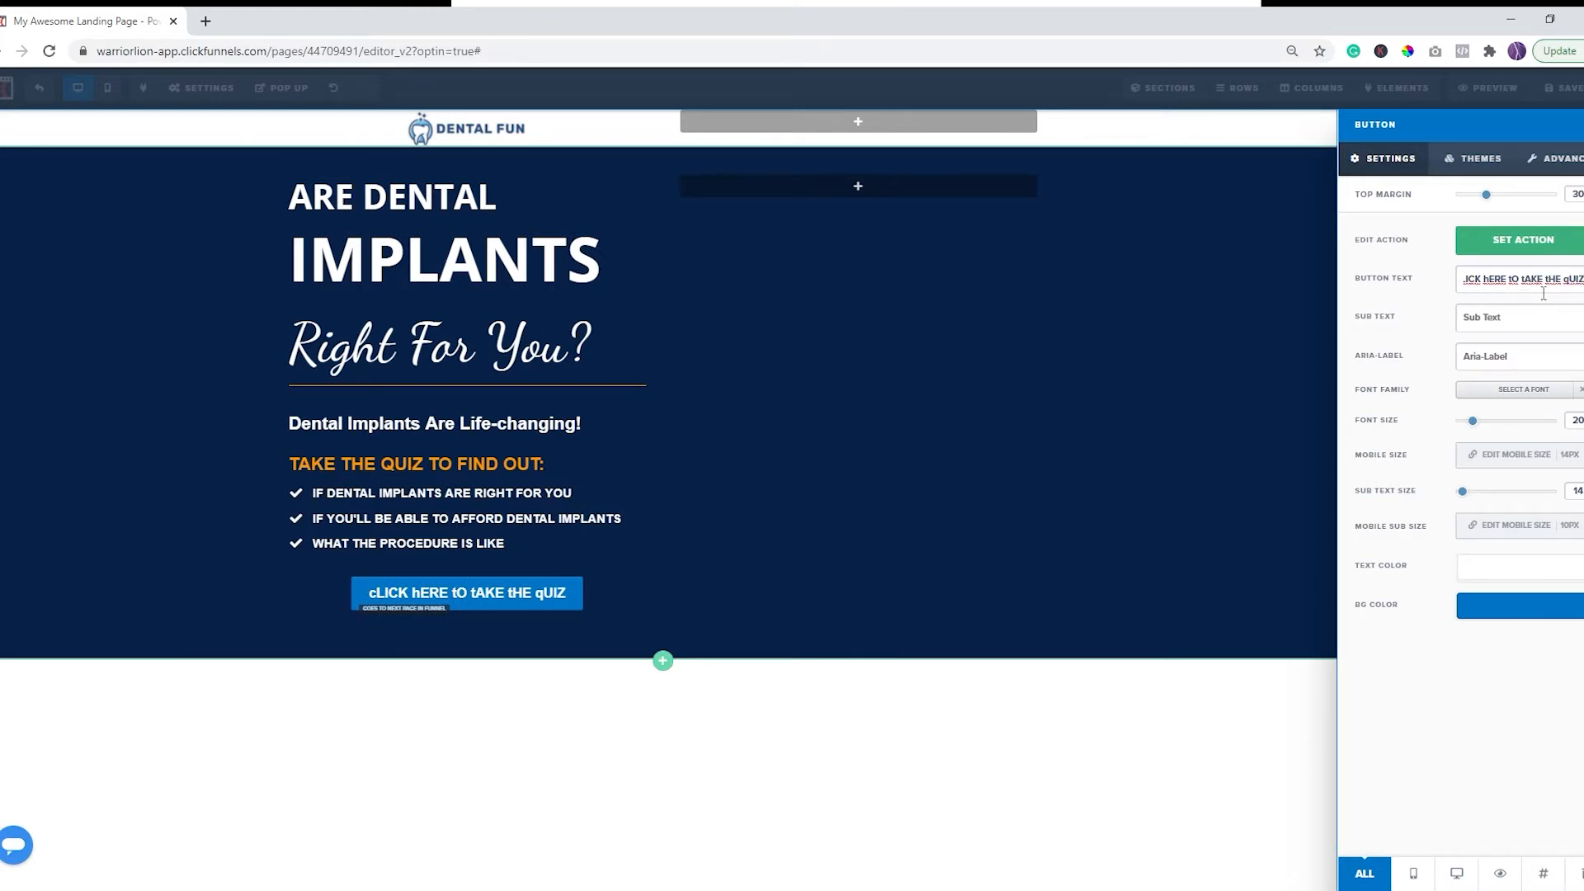
Step: Change the button's text to "Click Here To Take The Quiz"
triple_click(1542, 294)
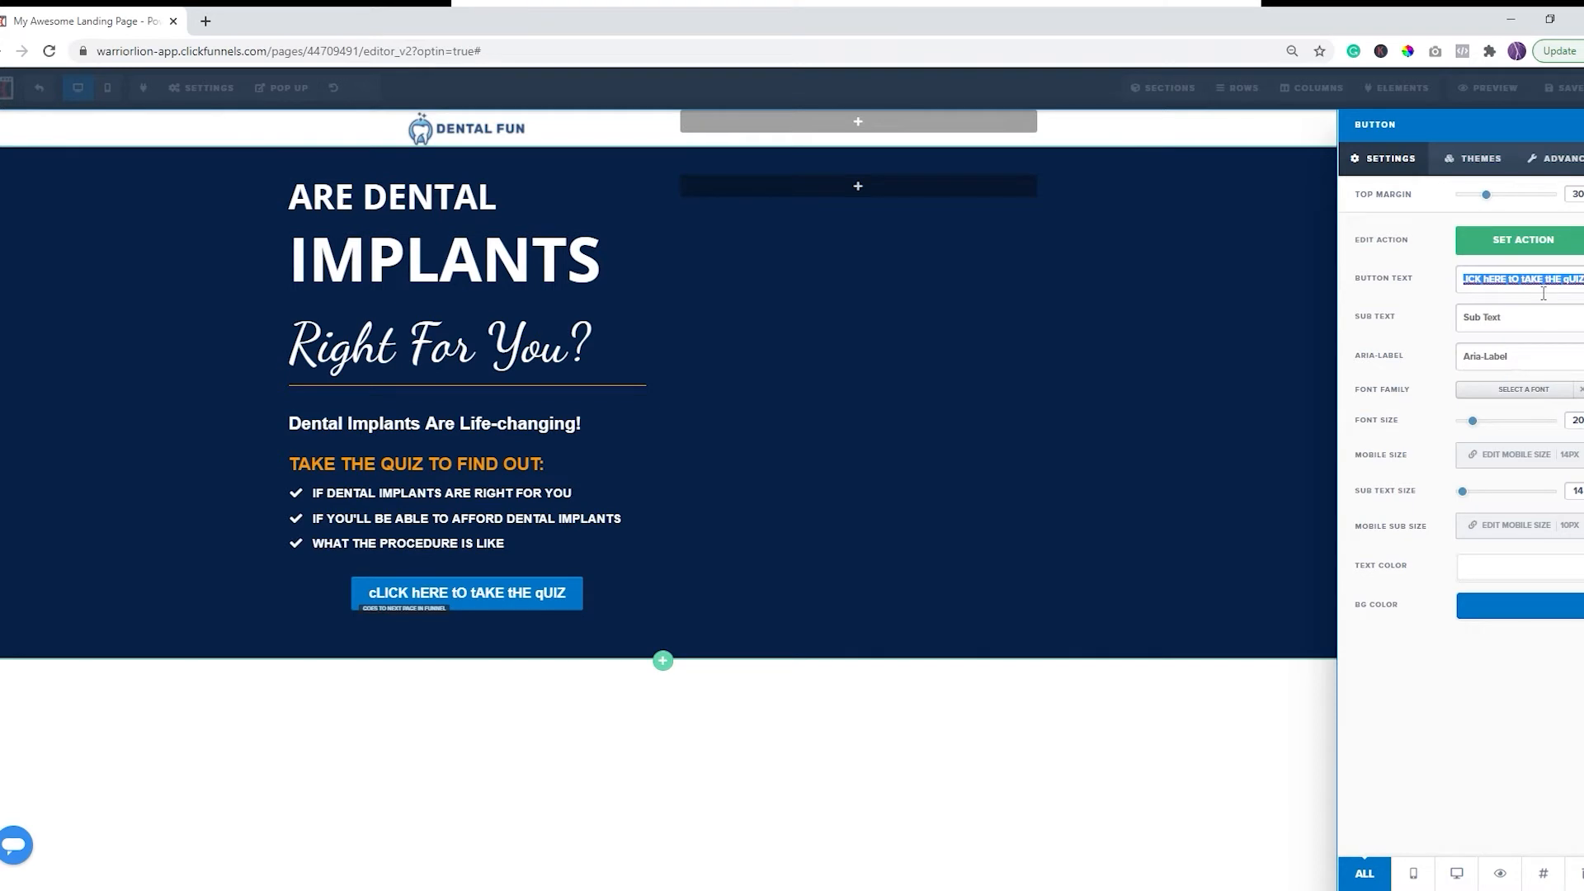
text(Cl)
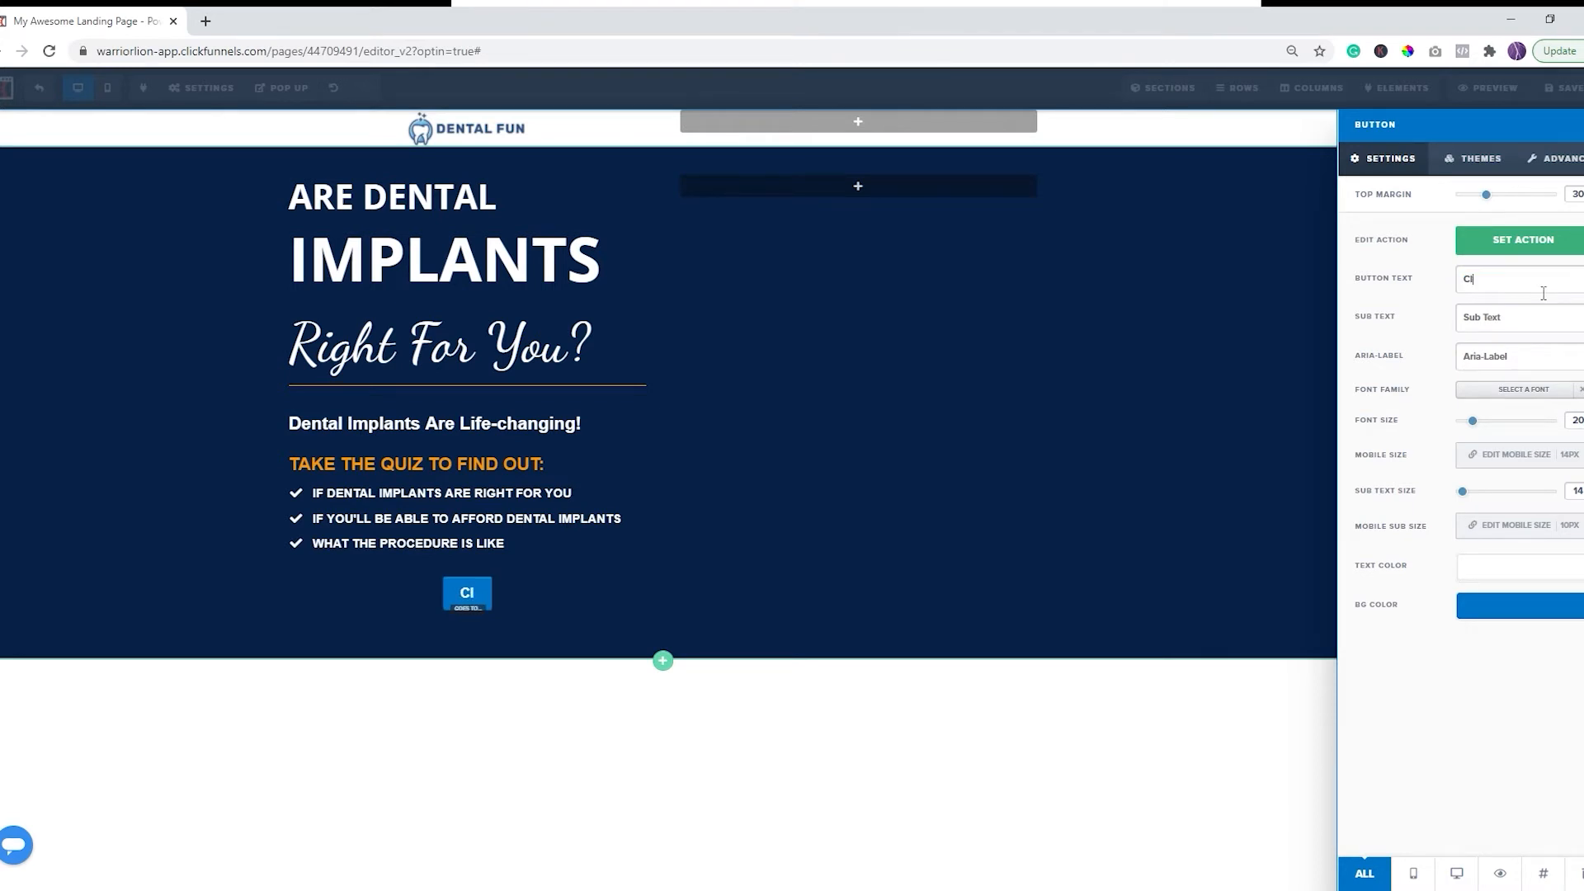
text(ick Here )
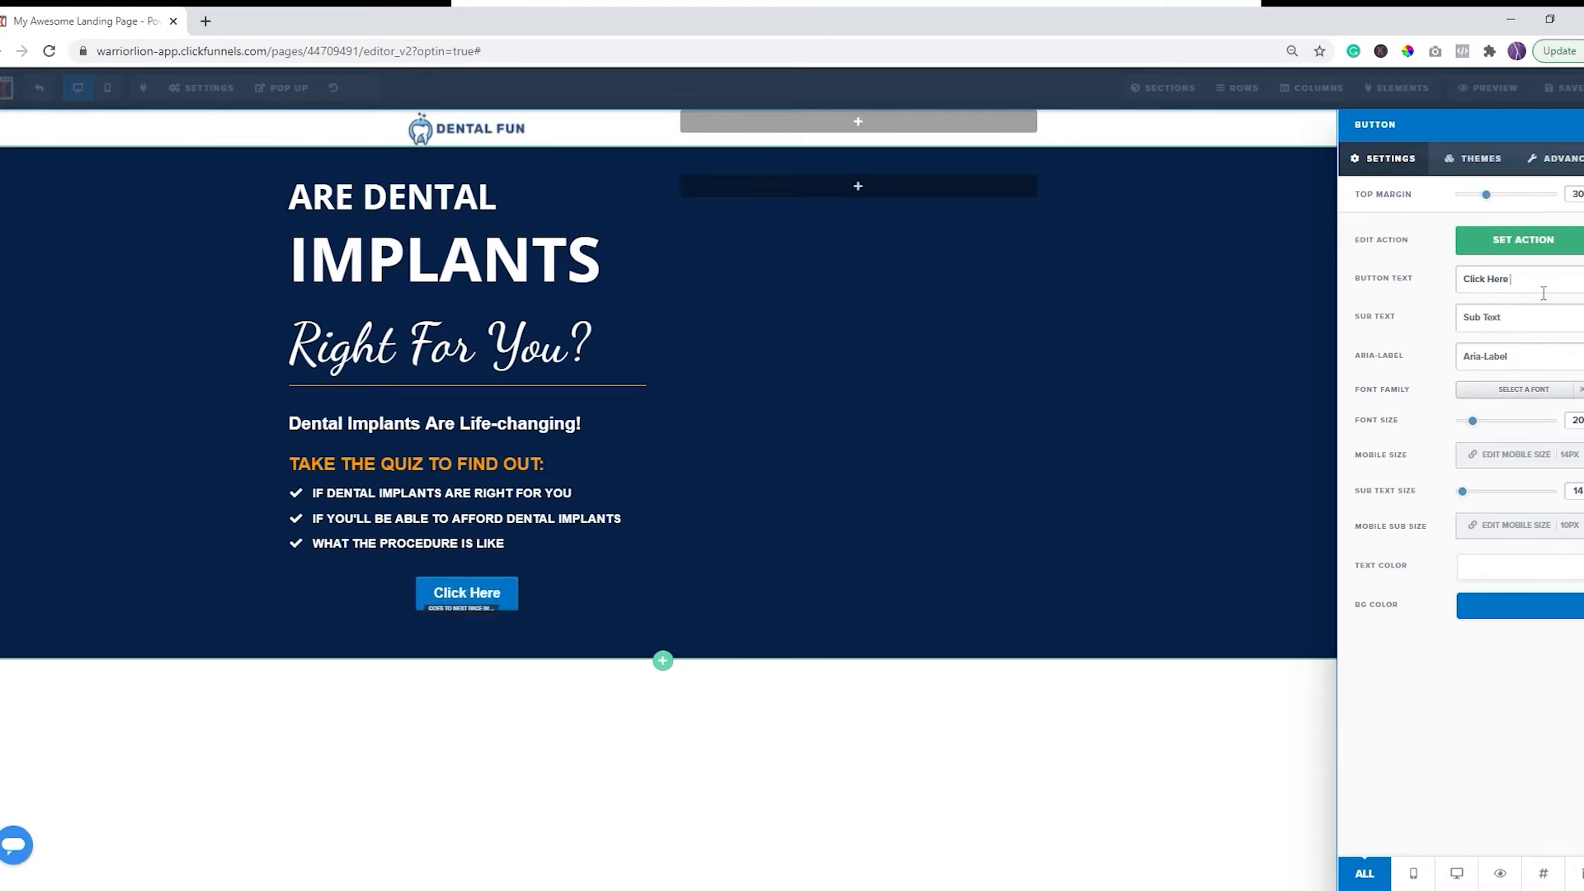
text(To Take T)
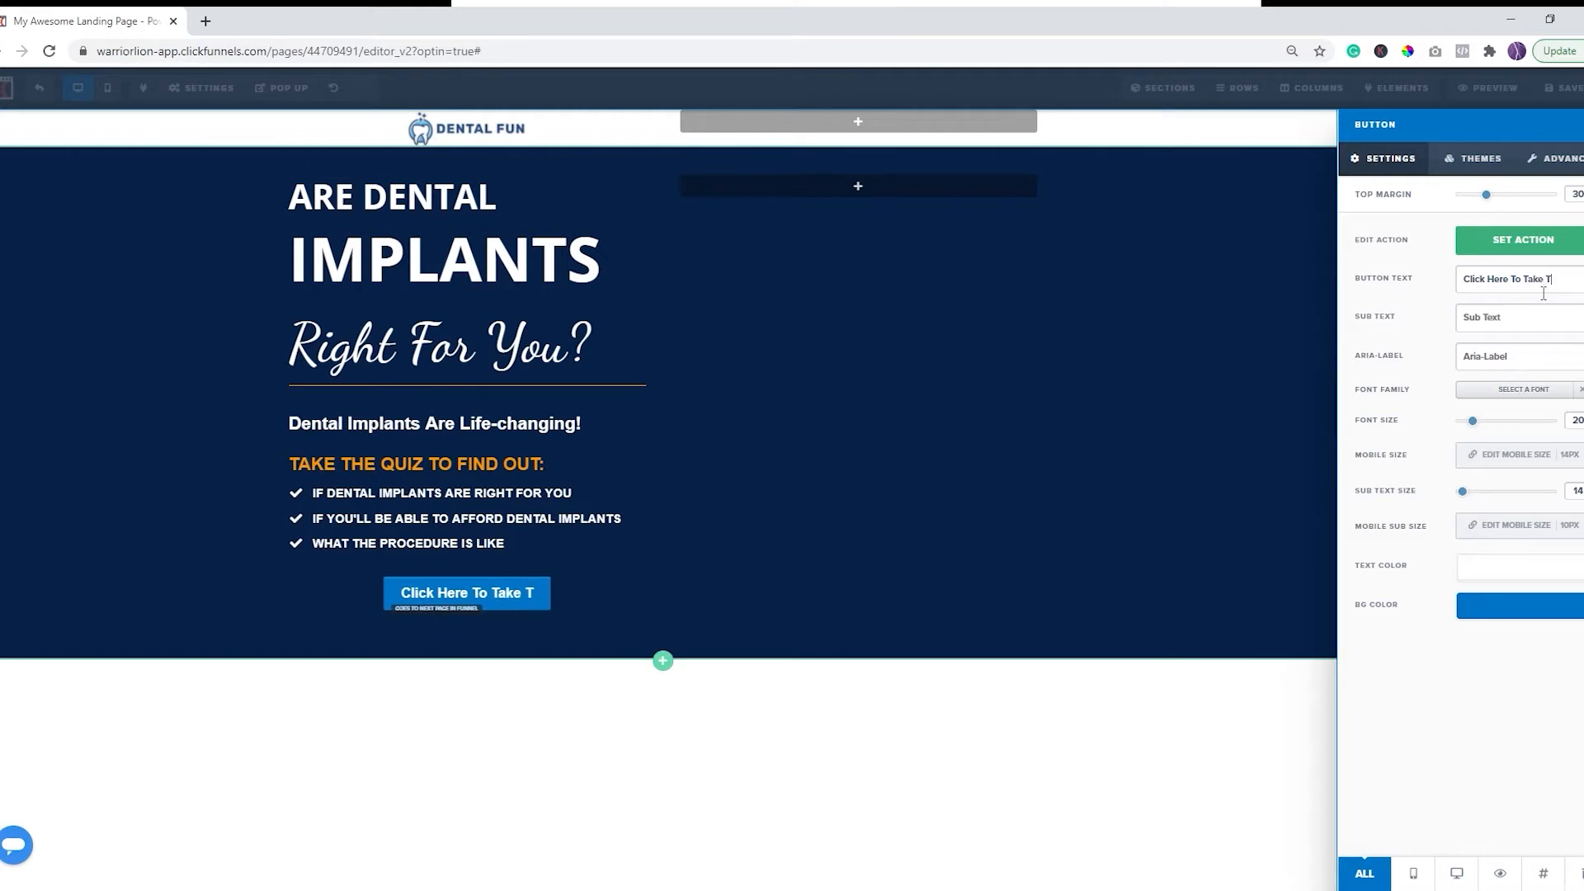
text(he Qu)
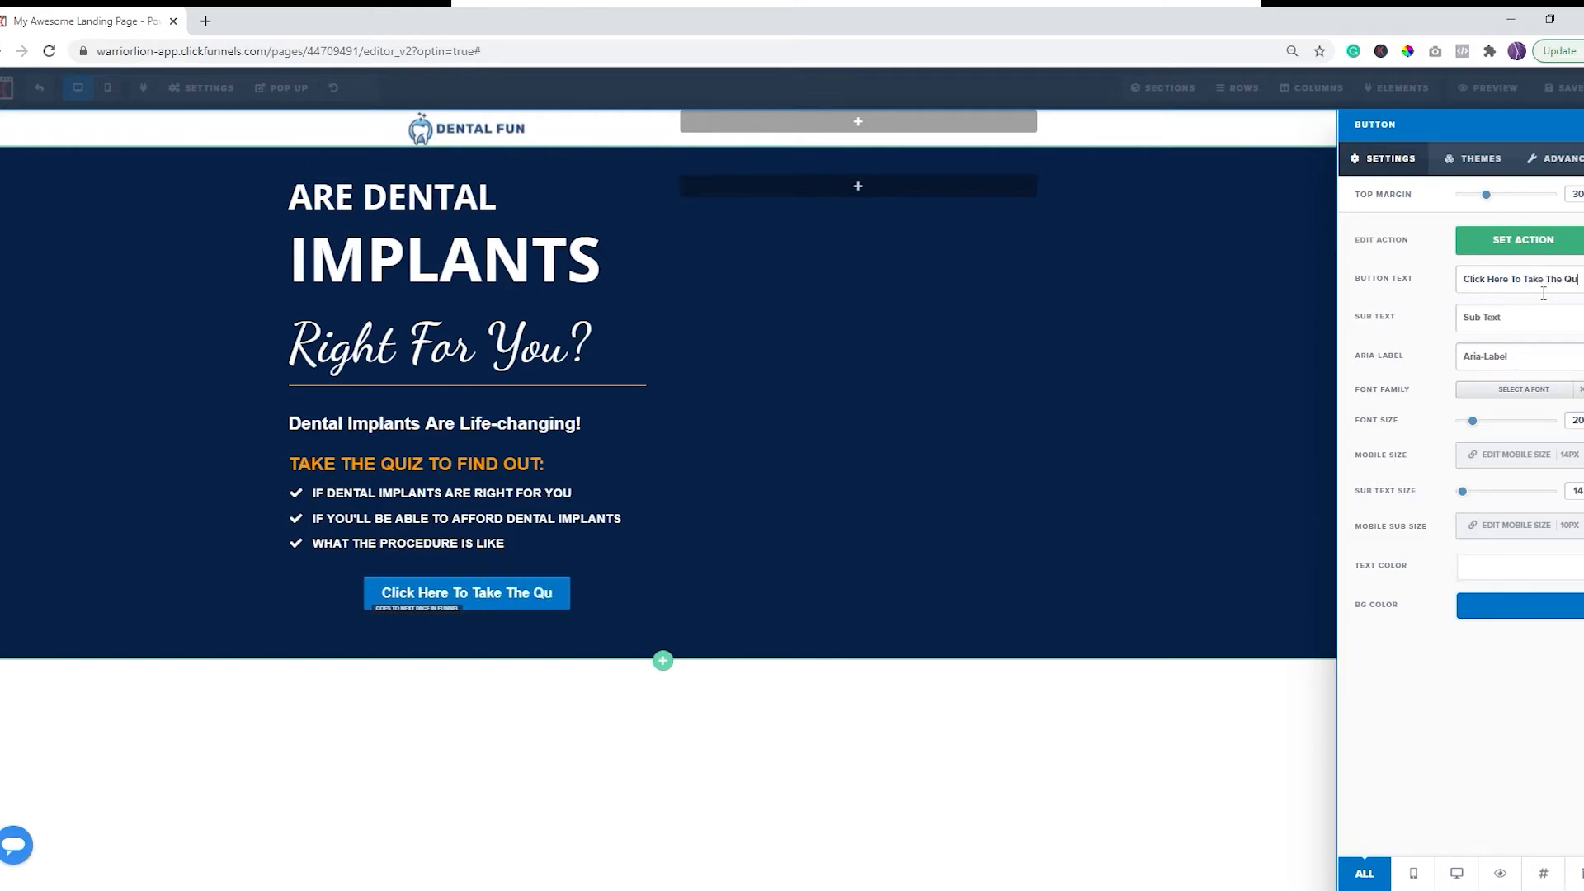
text(iz)
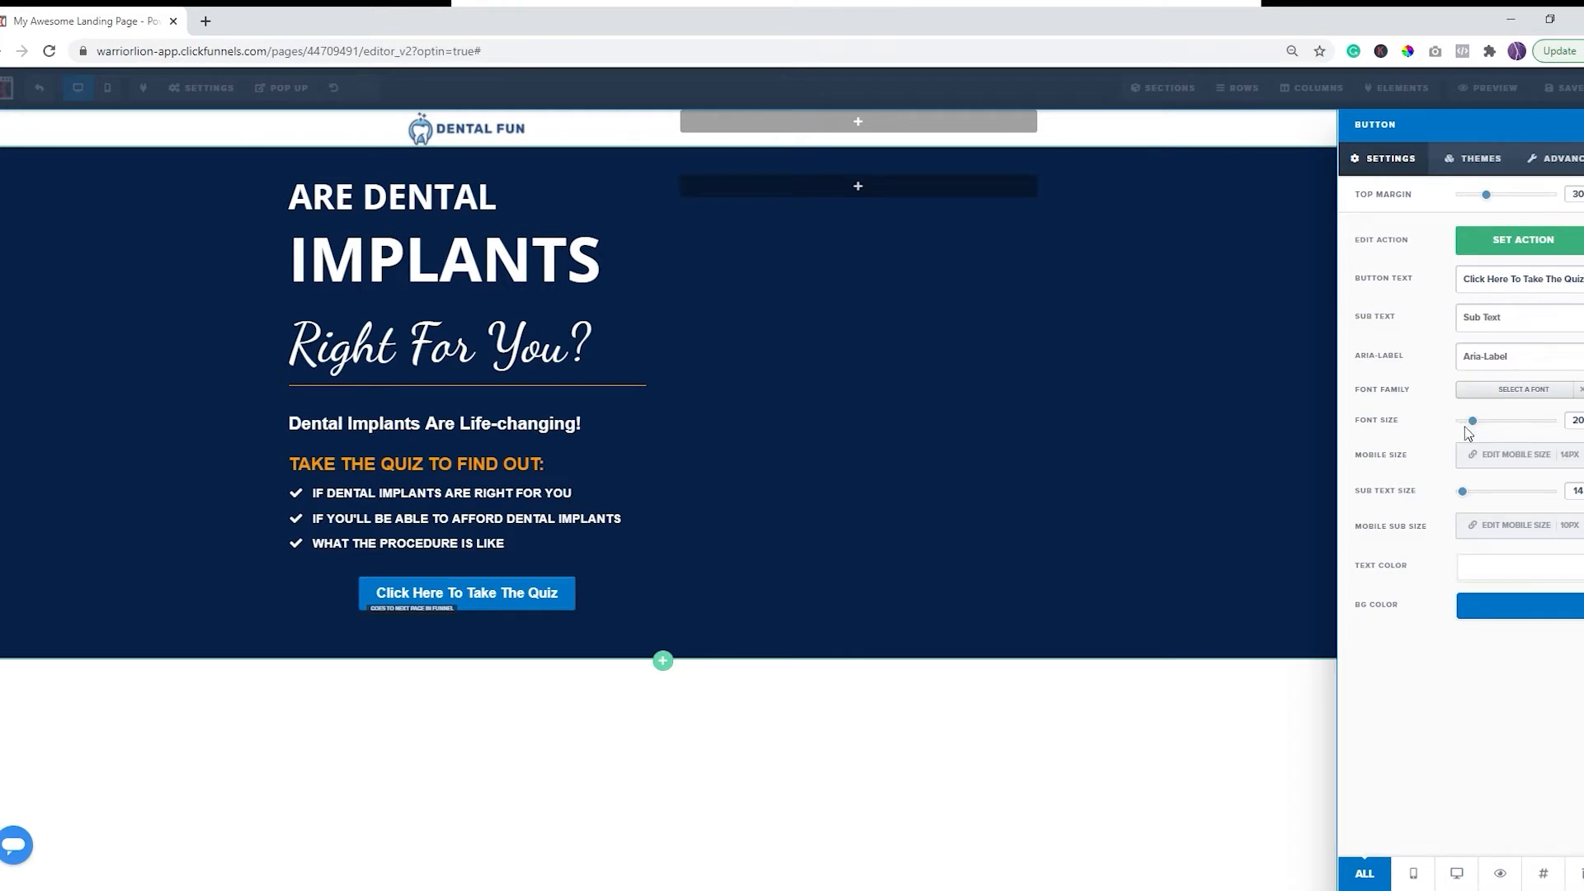
Step: Set the button's font size to 28 and make its corners more rounded
drag(1473, 422, 1490, 422)
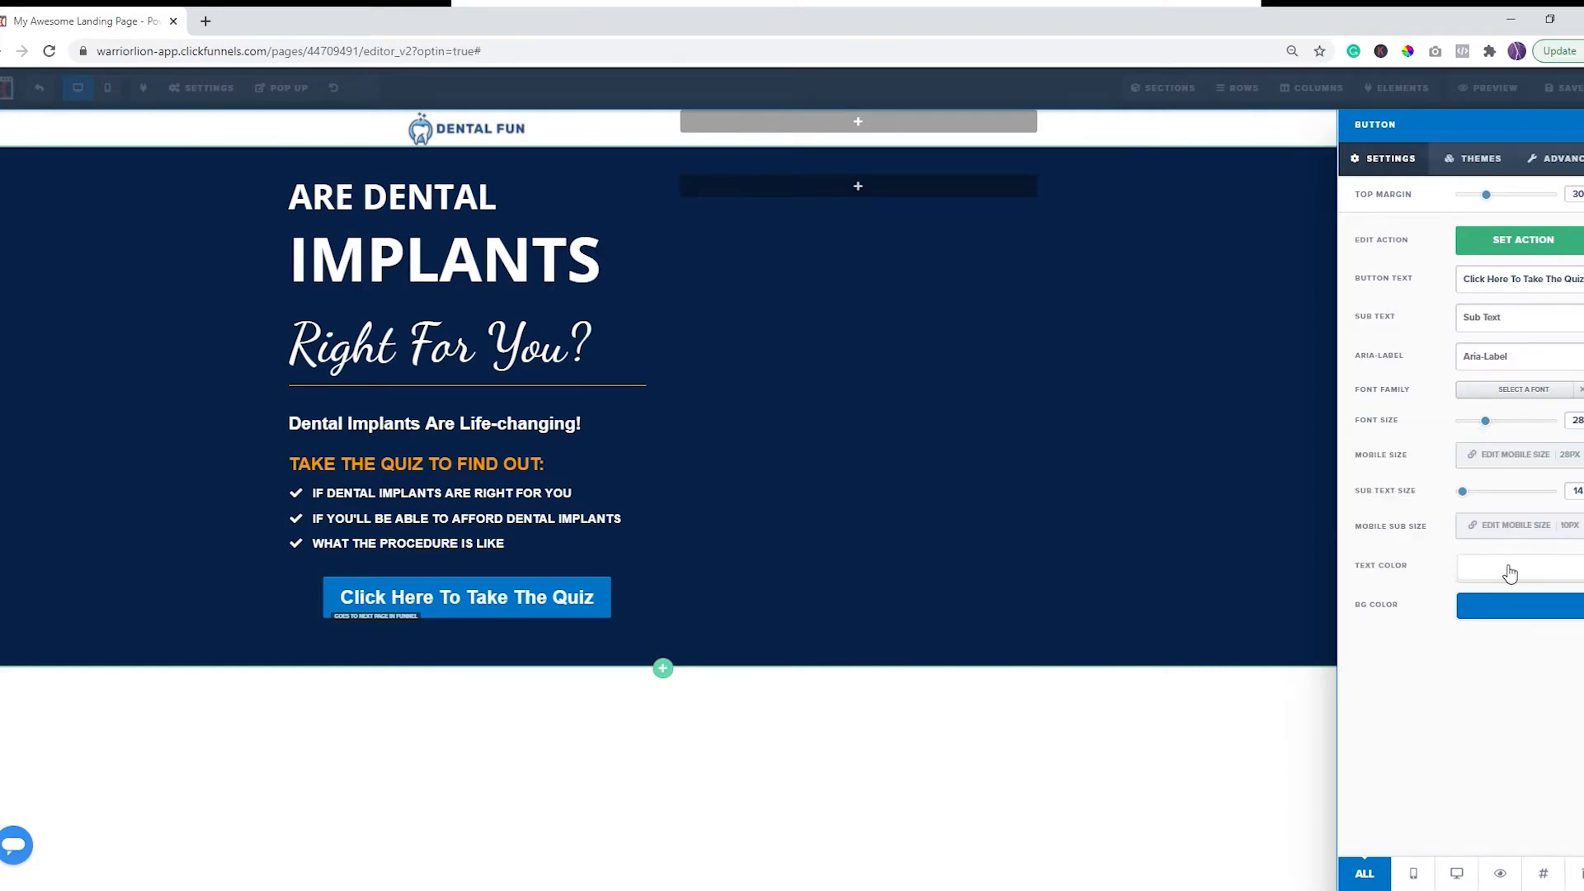
click(1569, 170)
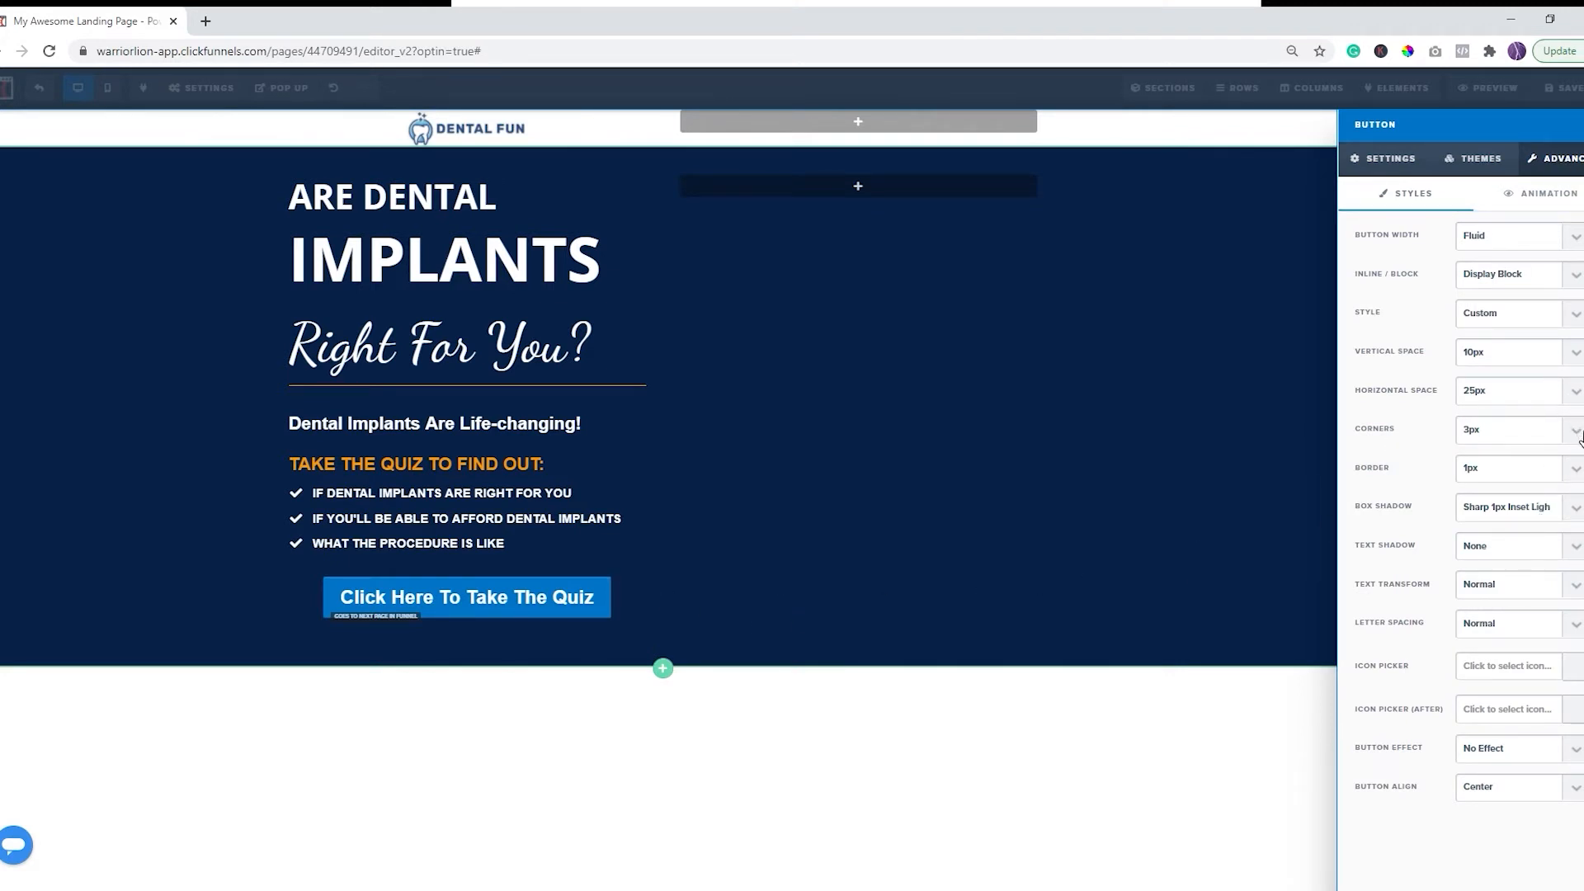
click(1486, 525)
click(1401, 162)
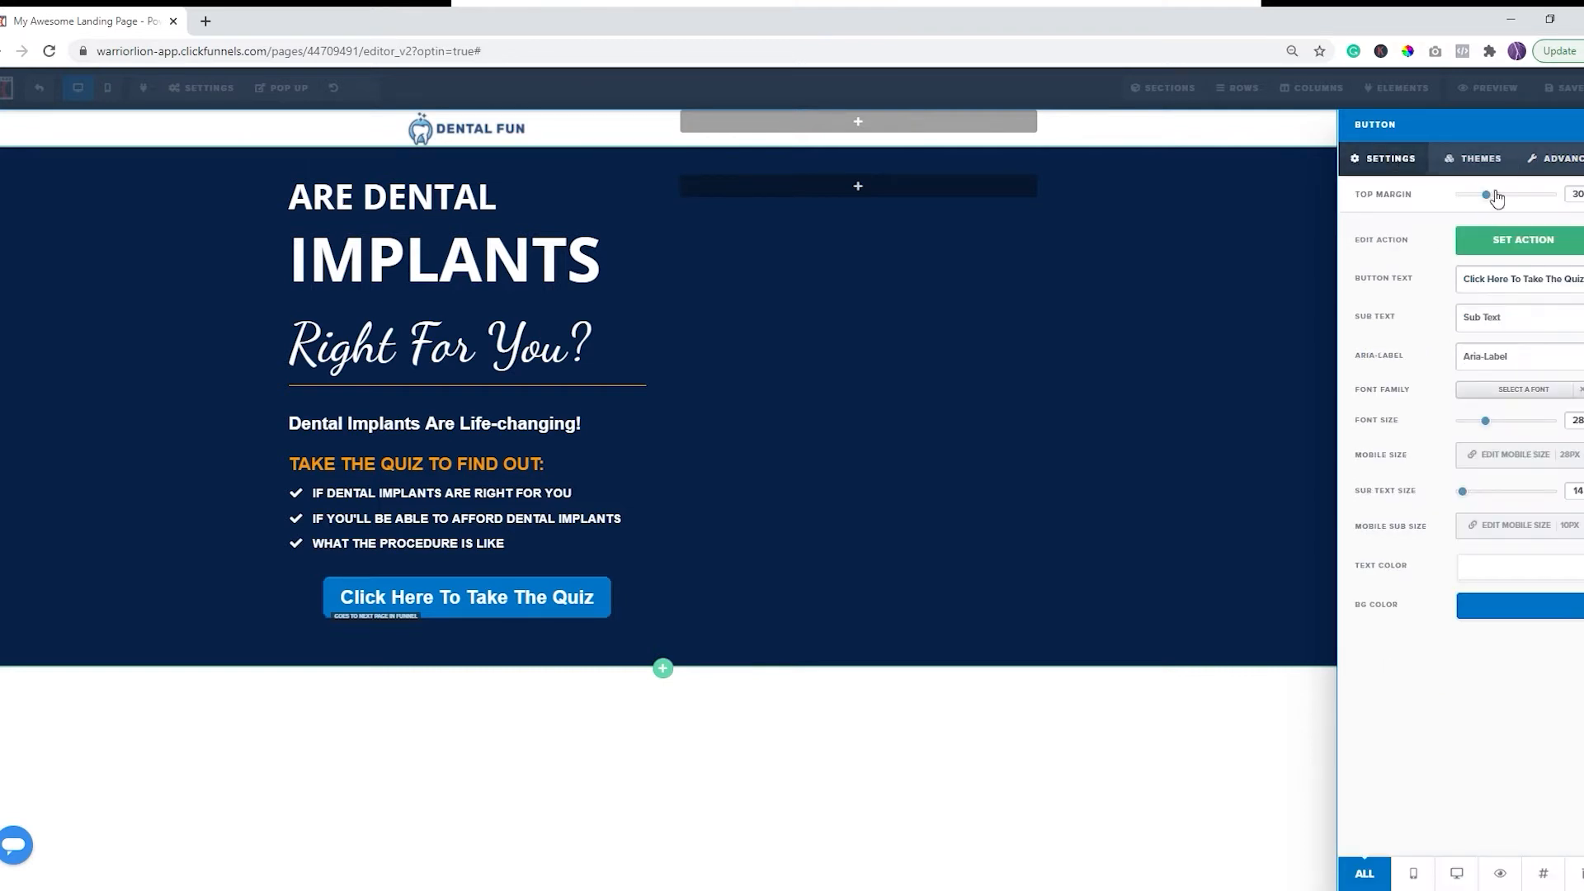
Step: Set the button's top margin to 5 and its background color to the recently used orange
drag(1488, 196, 1460, 195)
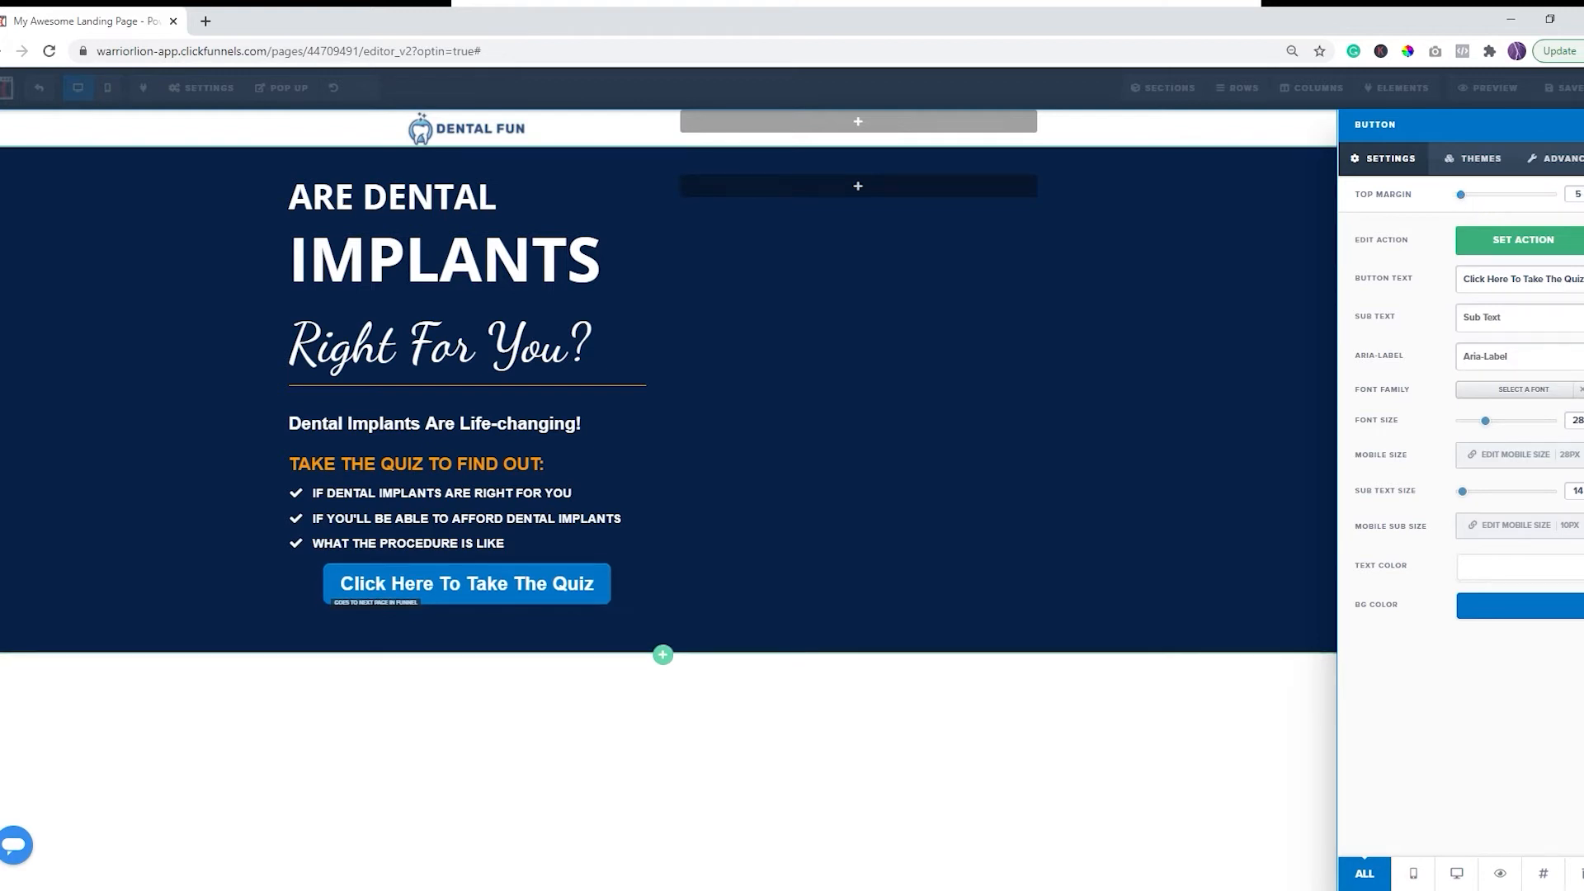
click(1499, 607)
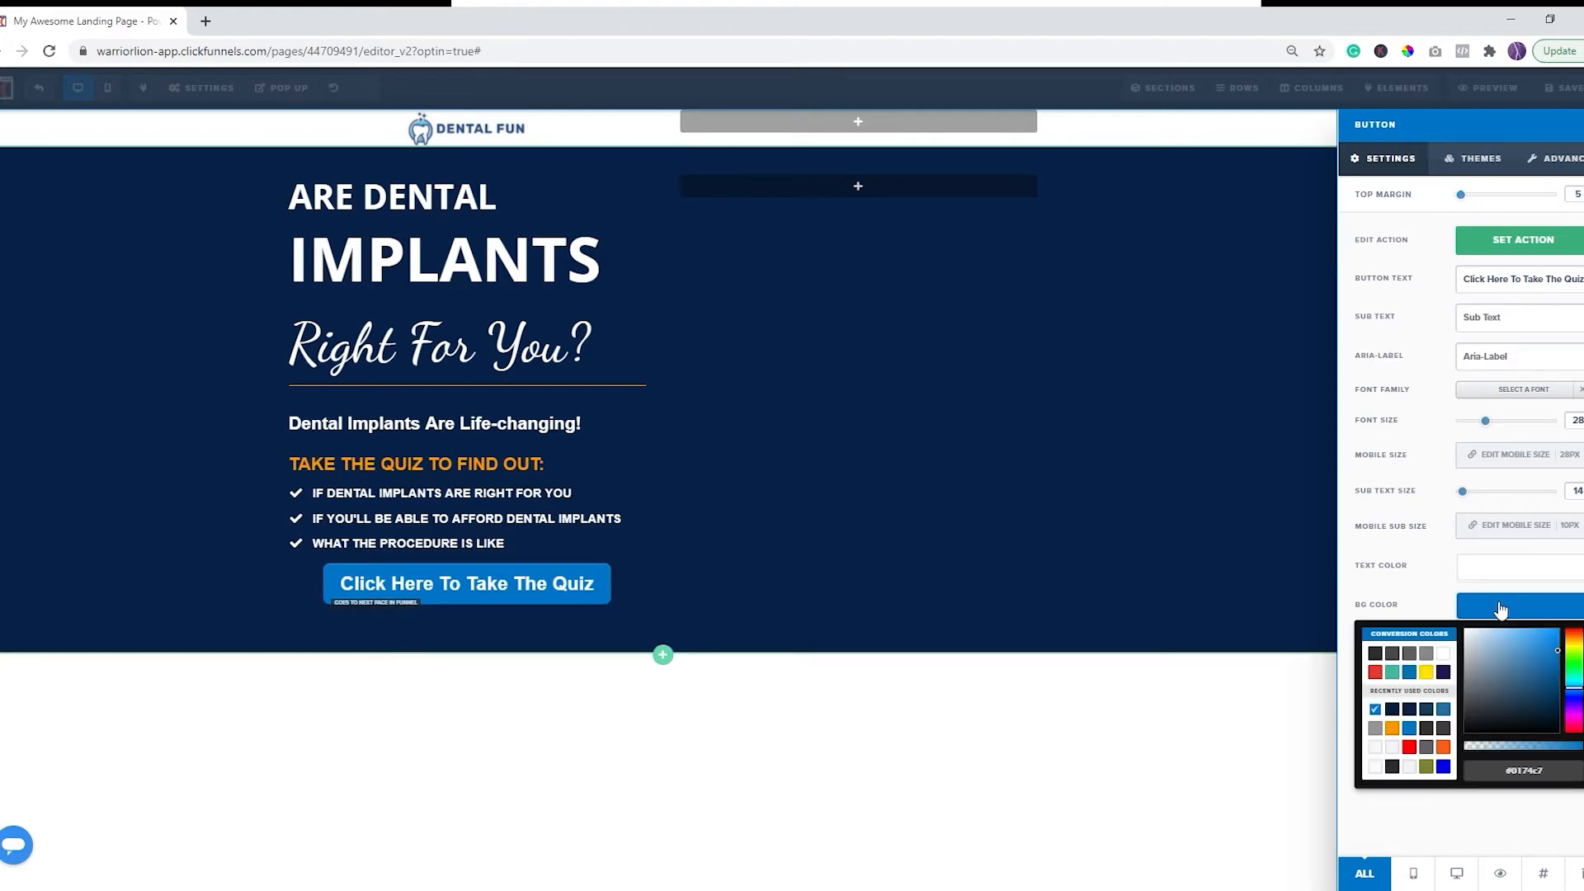
click(1393, 729)
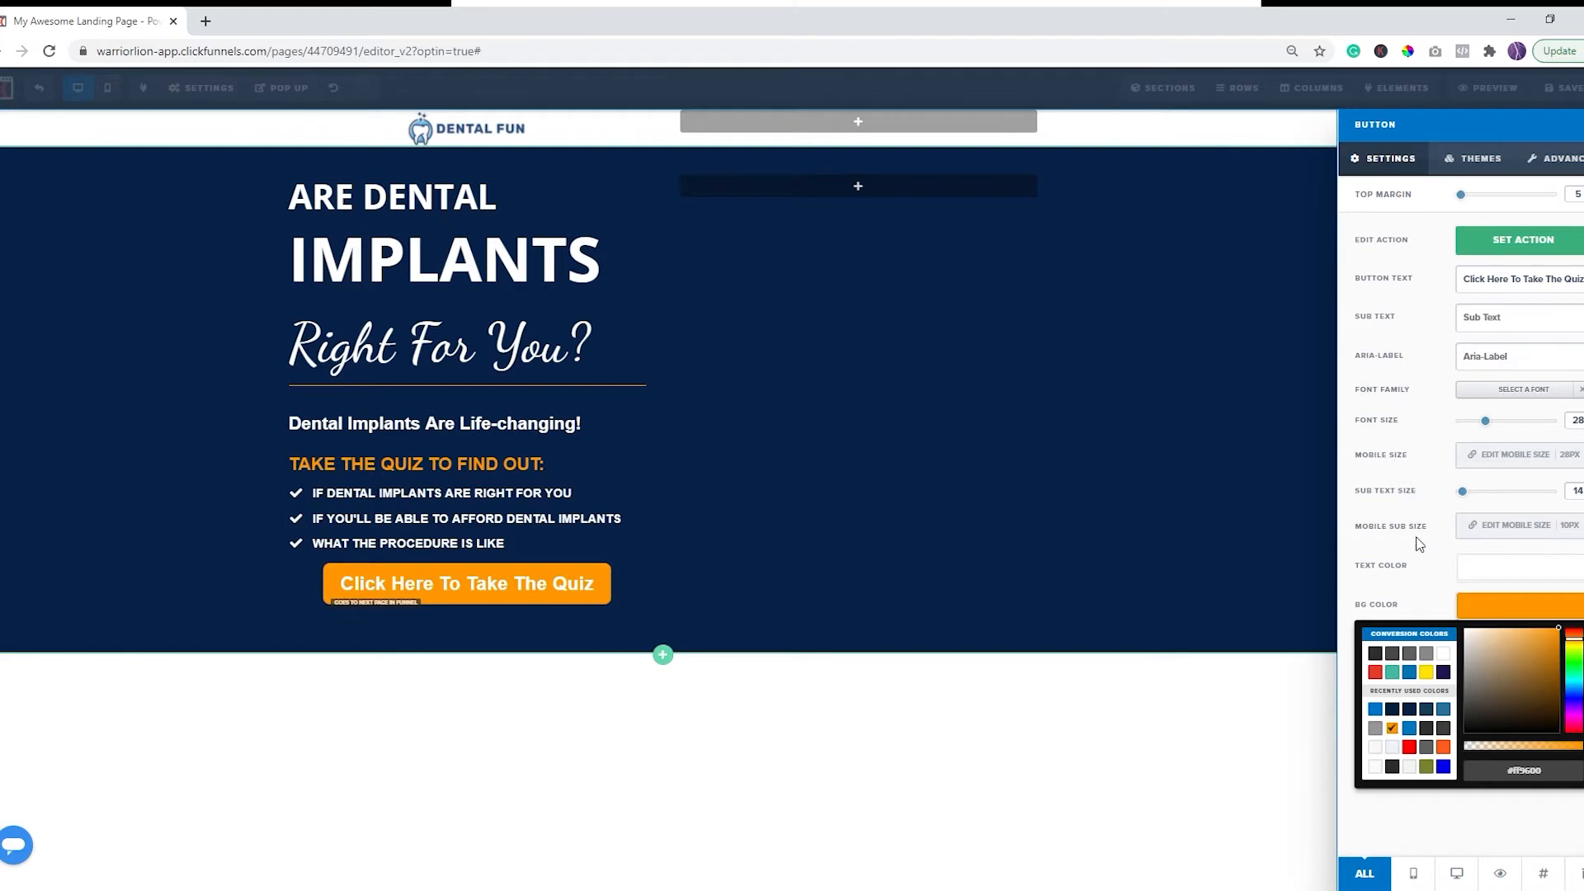
click(1427, 565)
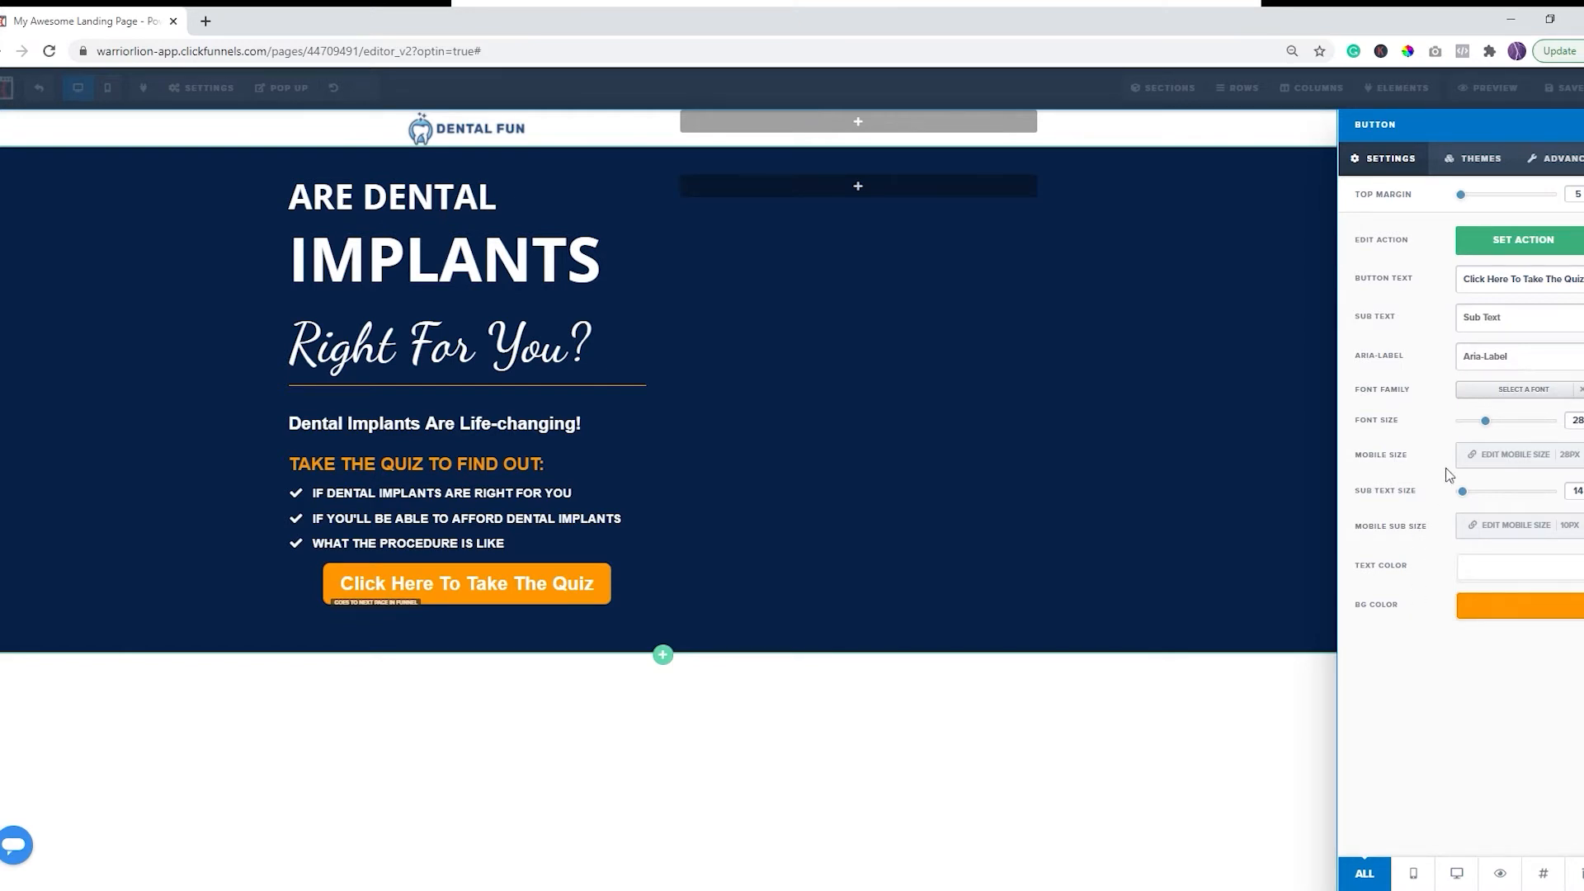
click(1176, 414)
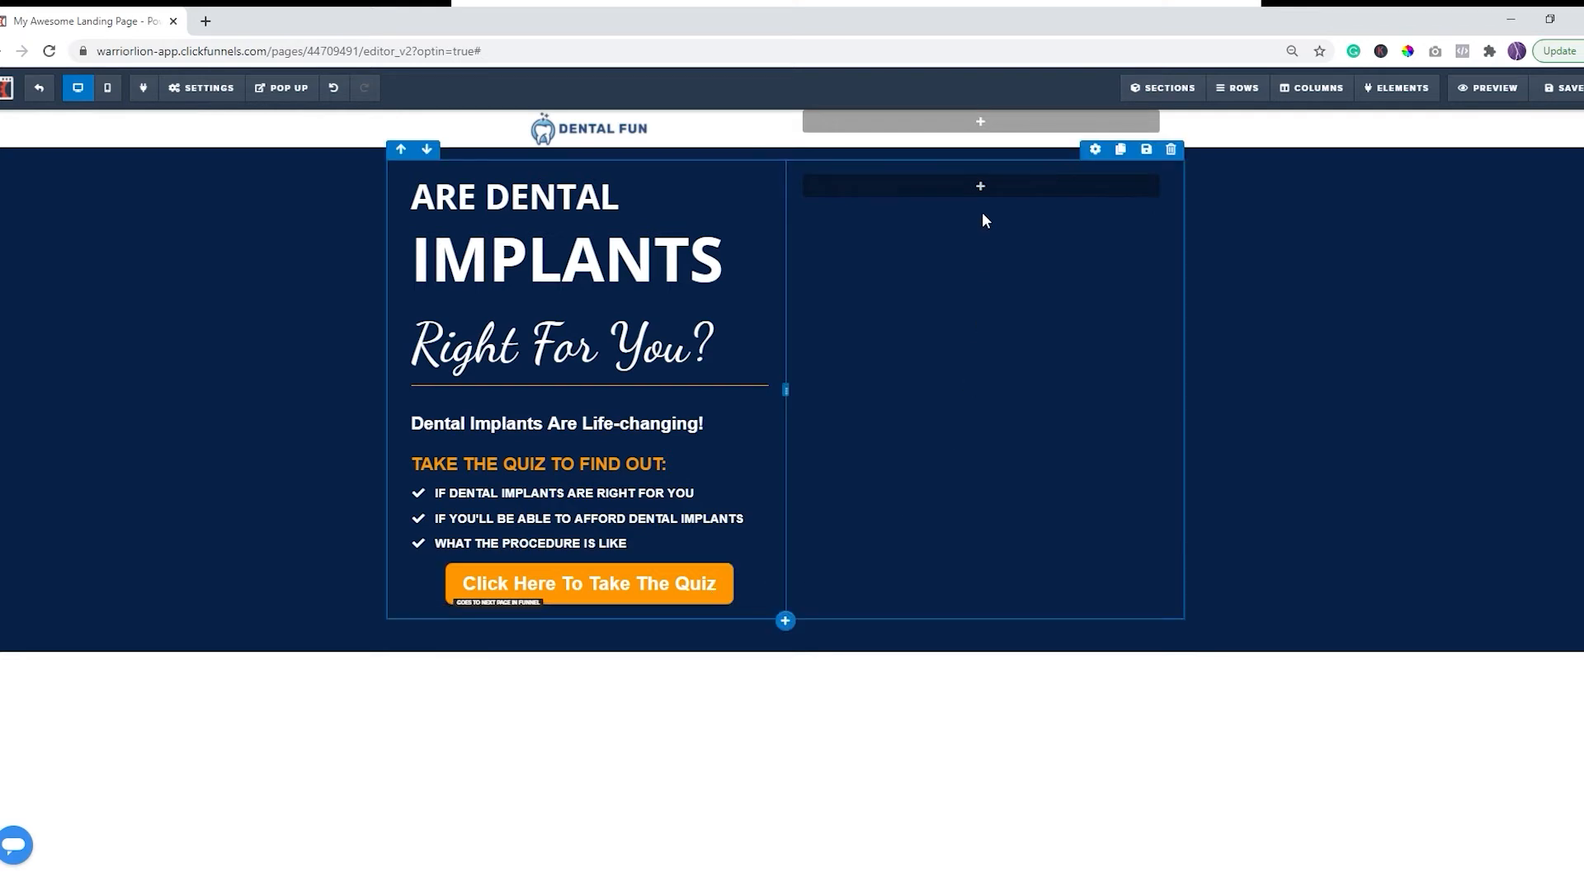
Step: Add an image element to the empty column beside the headline and use the photo of a woman being treated by a dentist
click(982, 187)
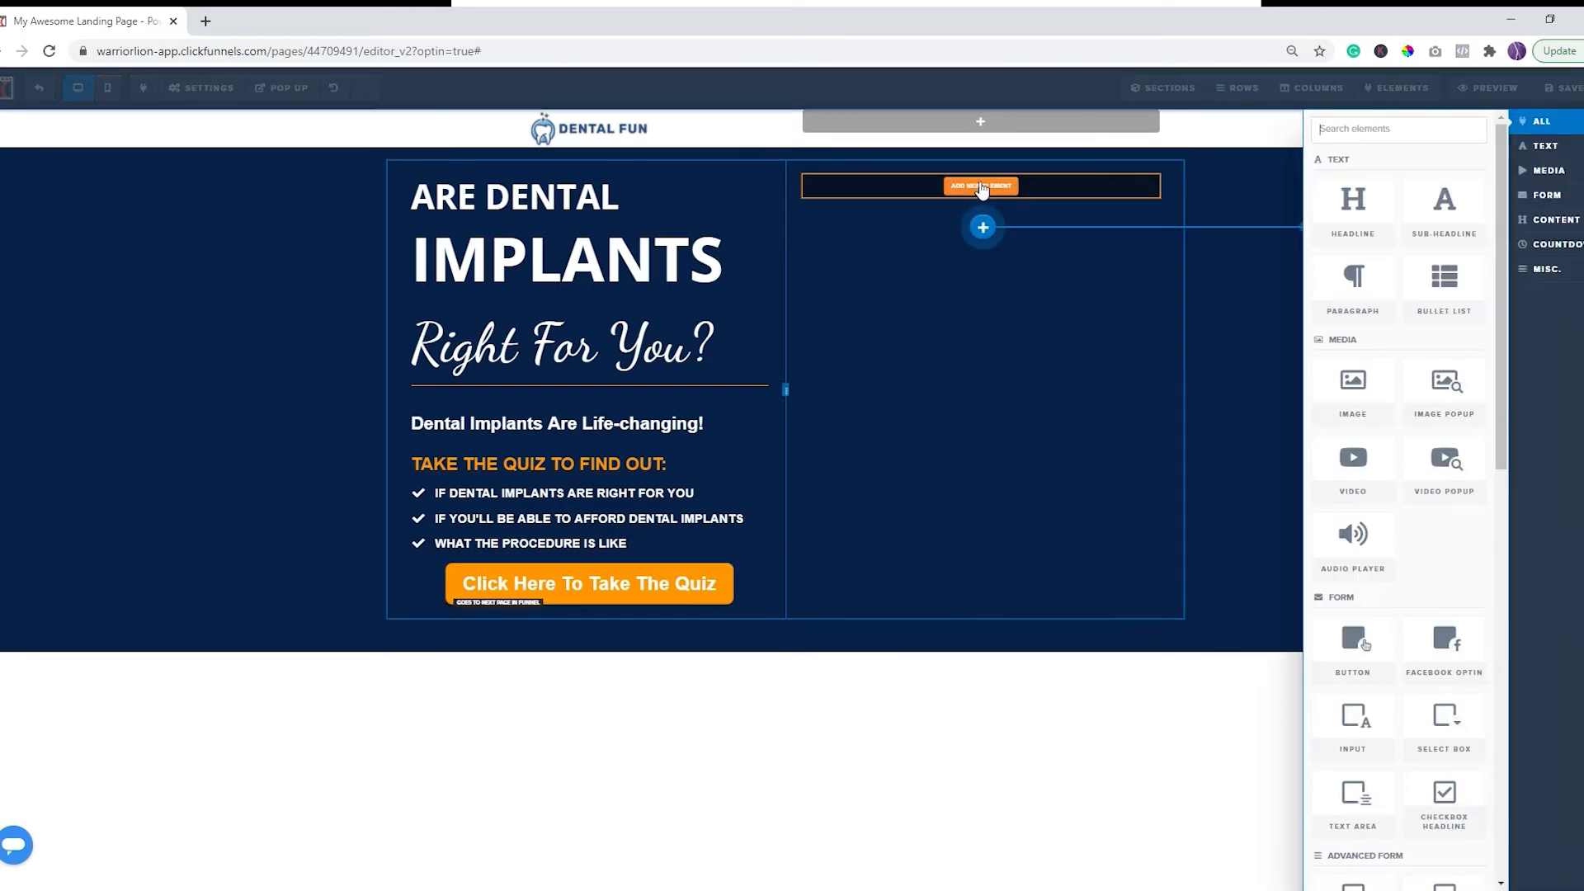
click(1007, 230)
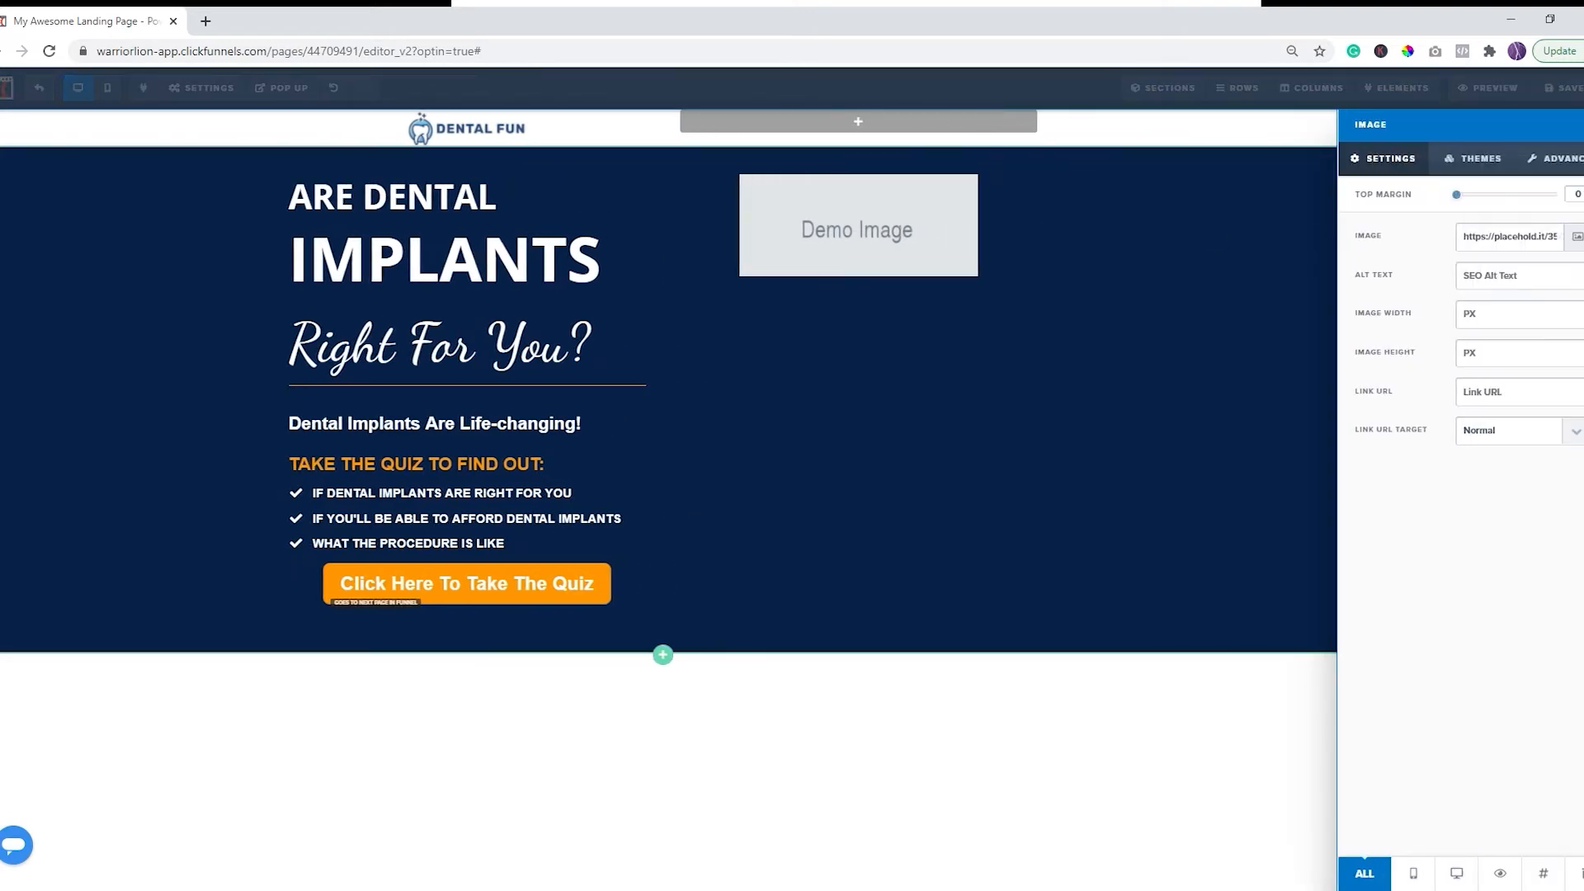
click(1576, 236)
double_click(198, 400)
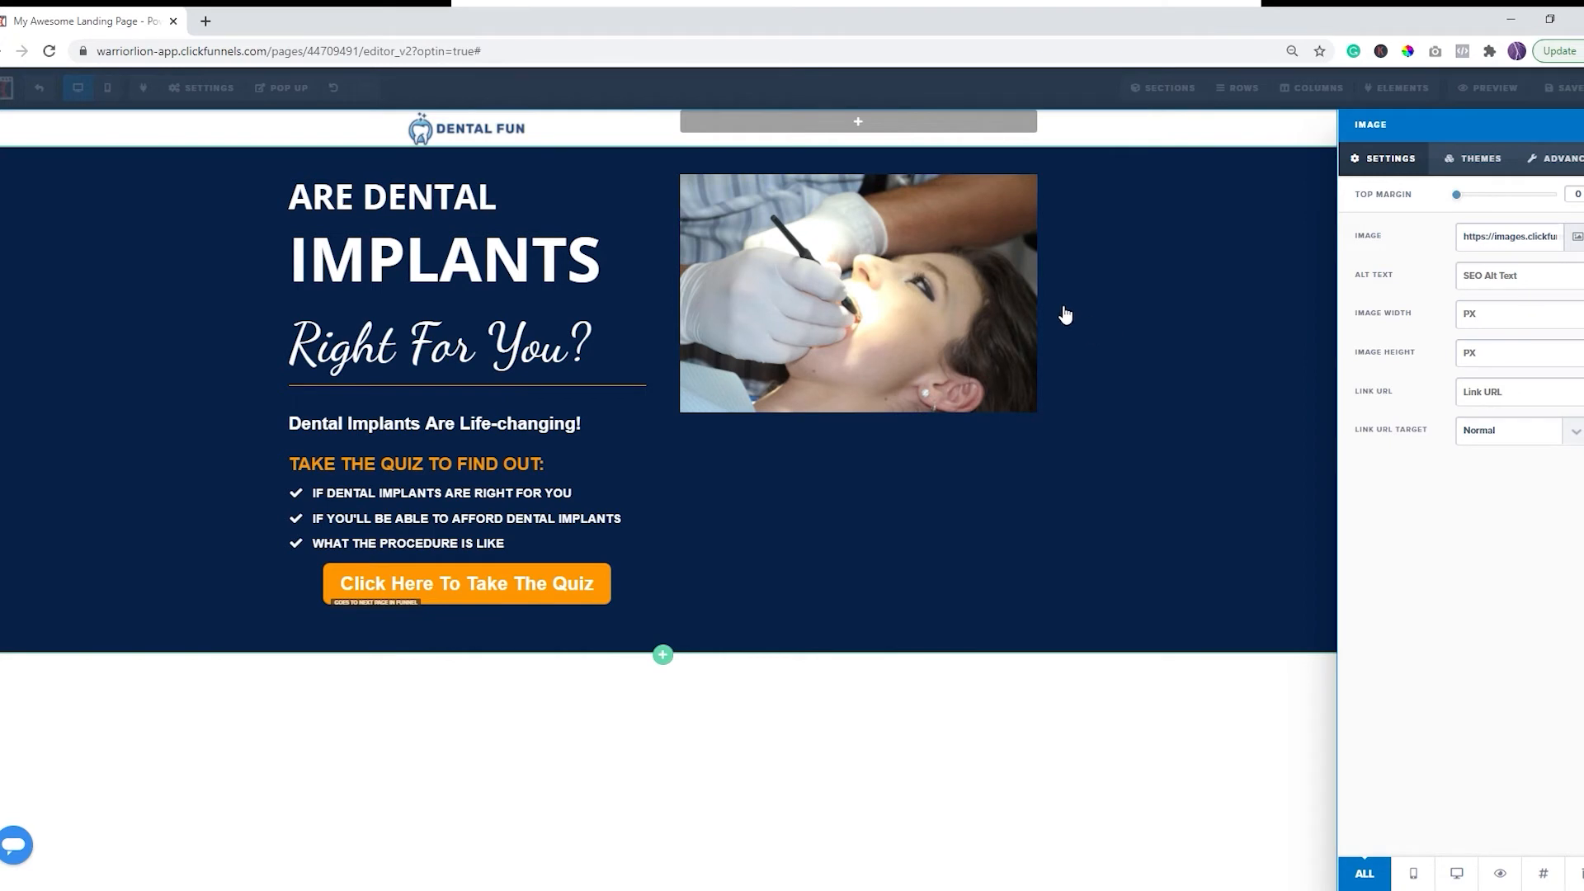
click(815, 520)
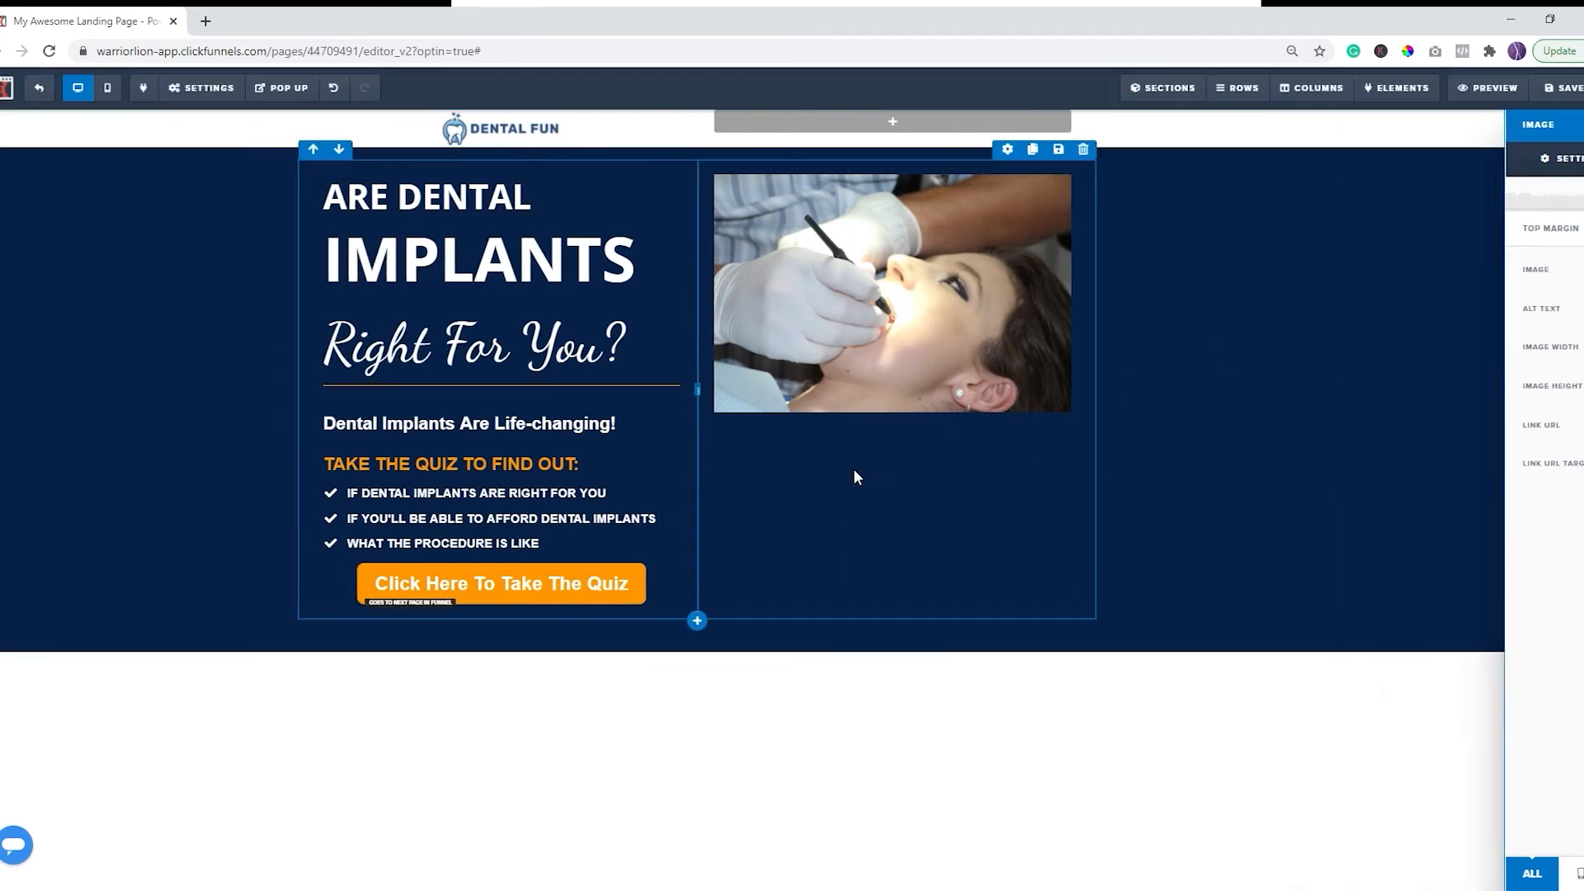
Step: Add a paragraph below the photo and replace its placeholder with the copied text starting "If you're missing one or more of your teeth"
click(984, 427)
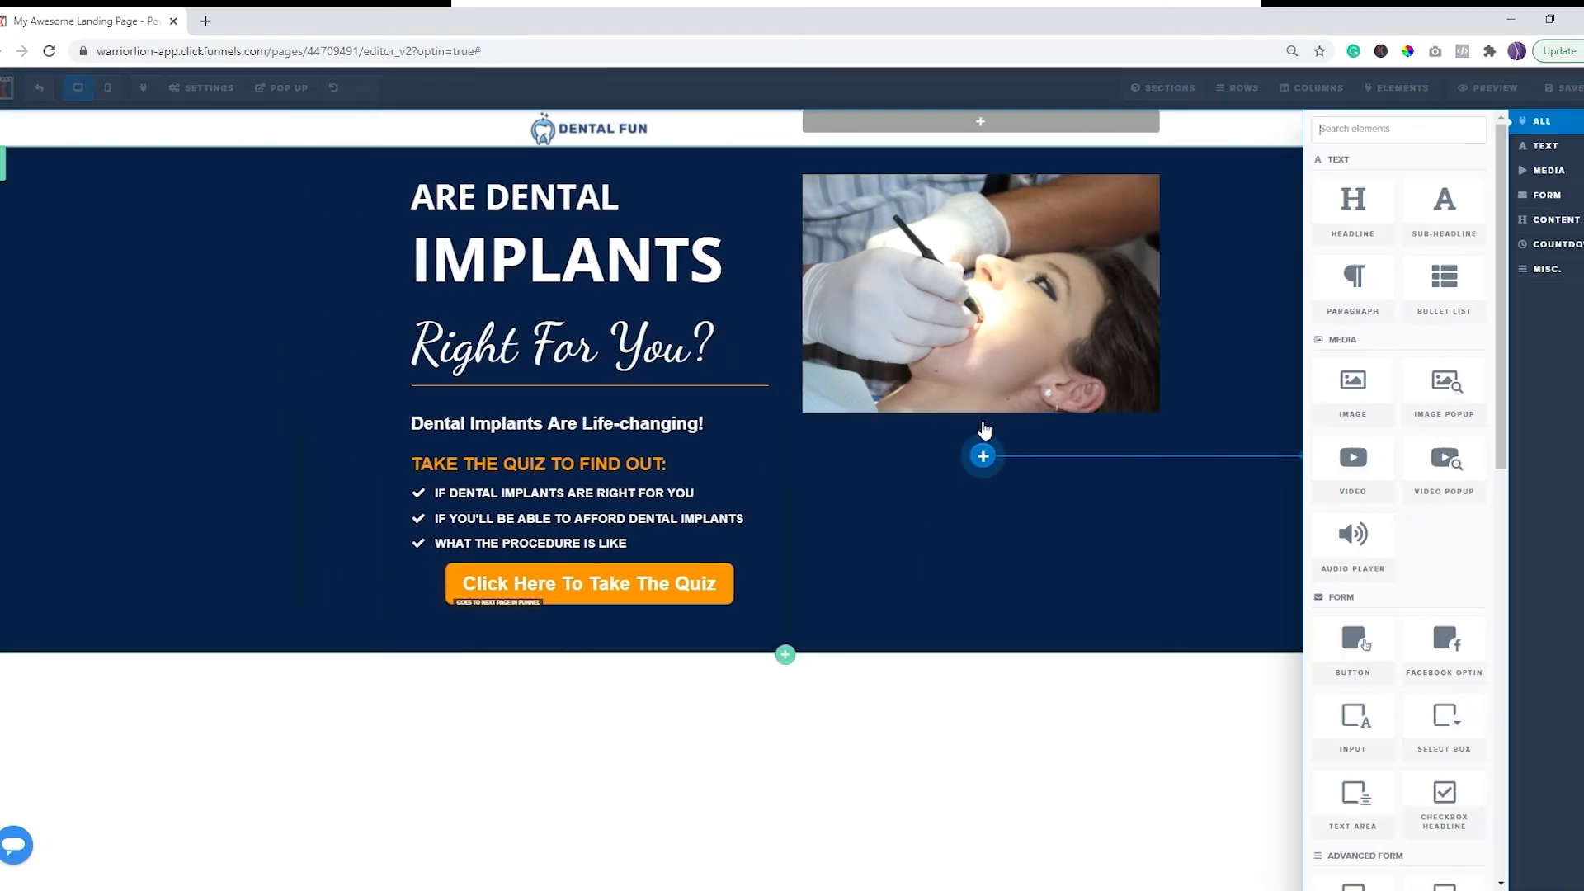
click(1356, 277)
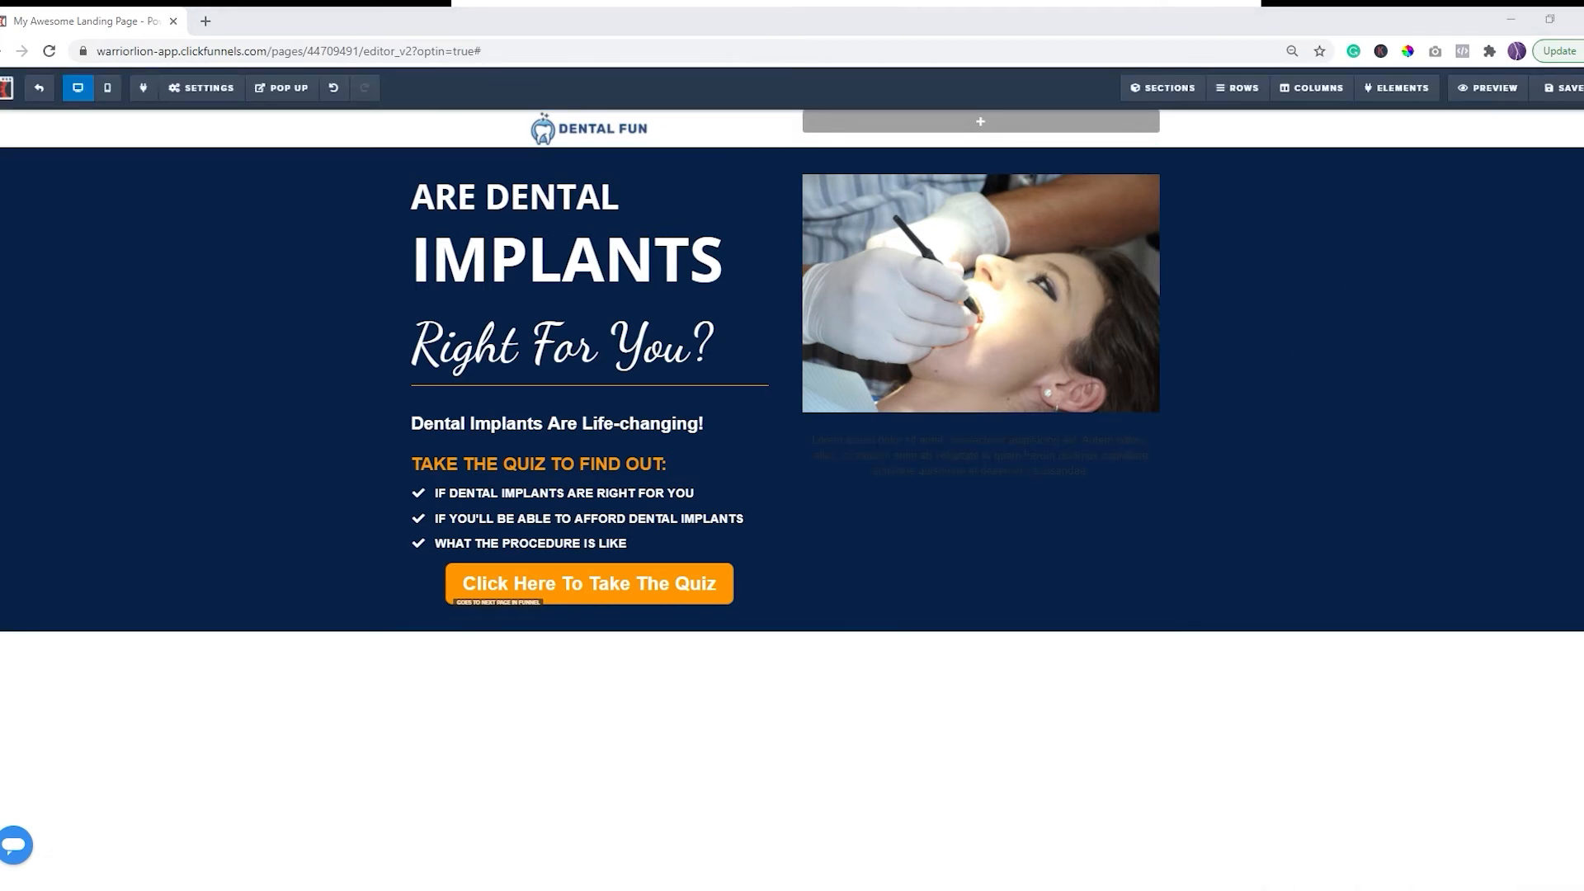
triple_click(947, 453)
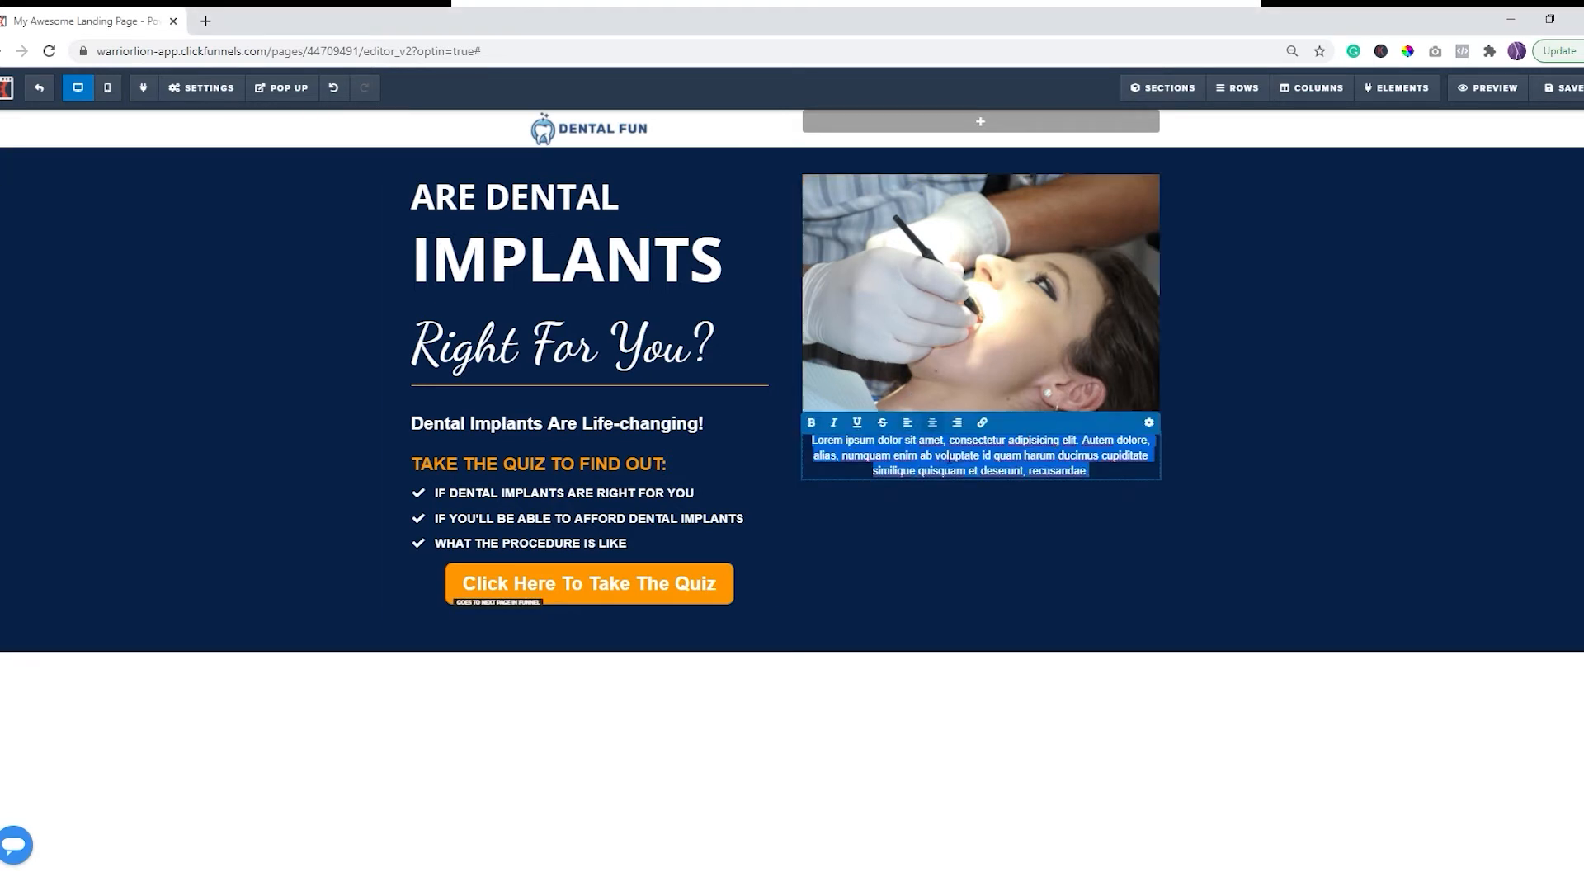
key(ctrl+v)
Step: Set the text color of the paragraph below the photo to white
triple_click(1021, 473)
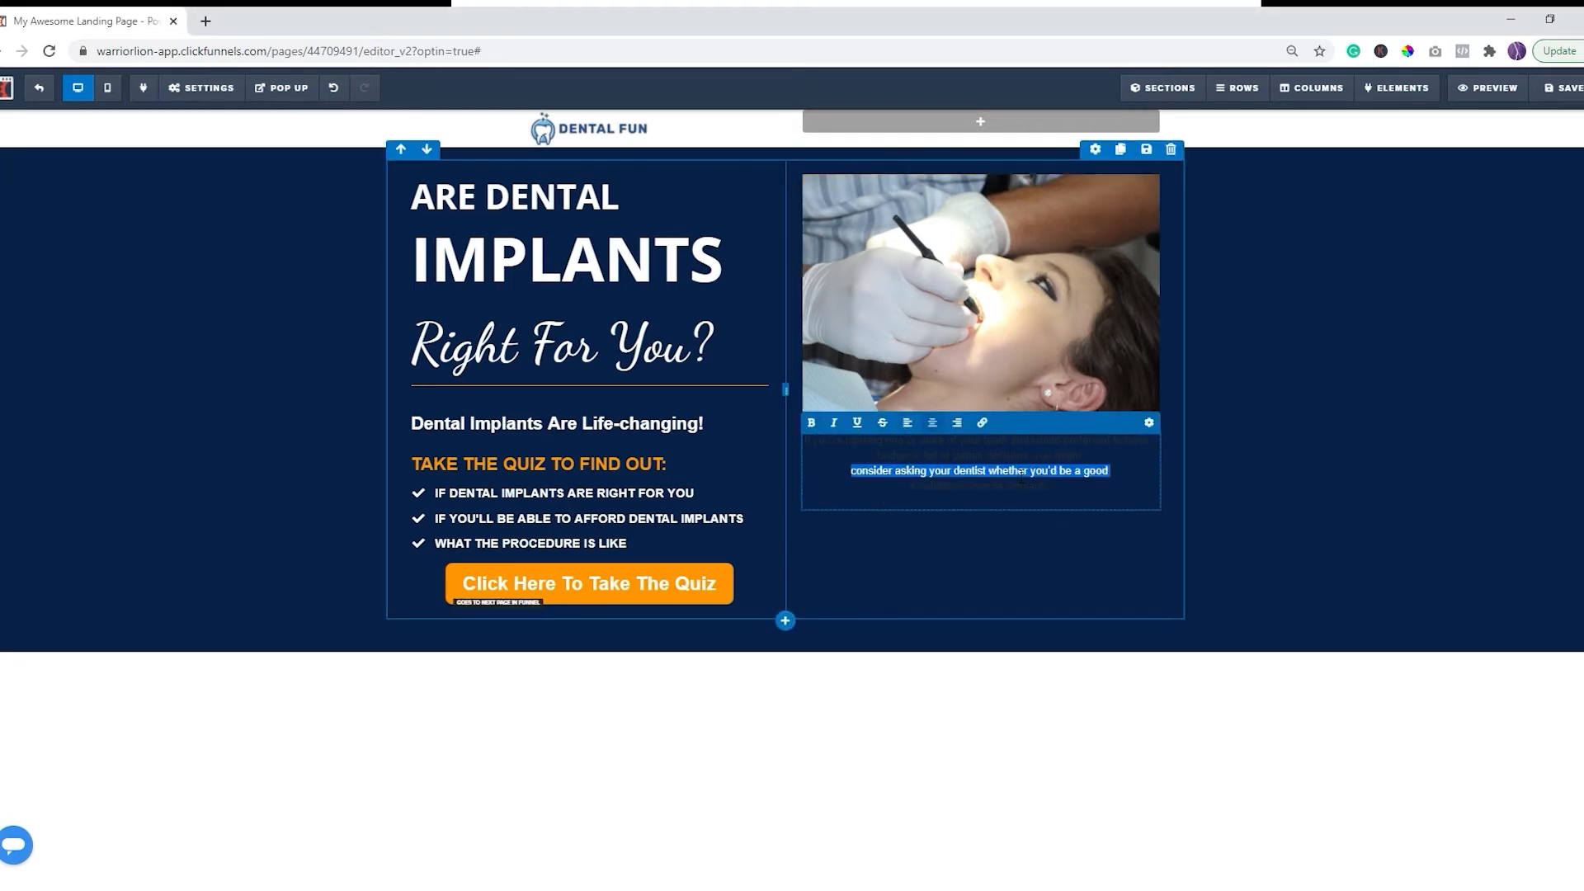
key(ctrl+a)
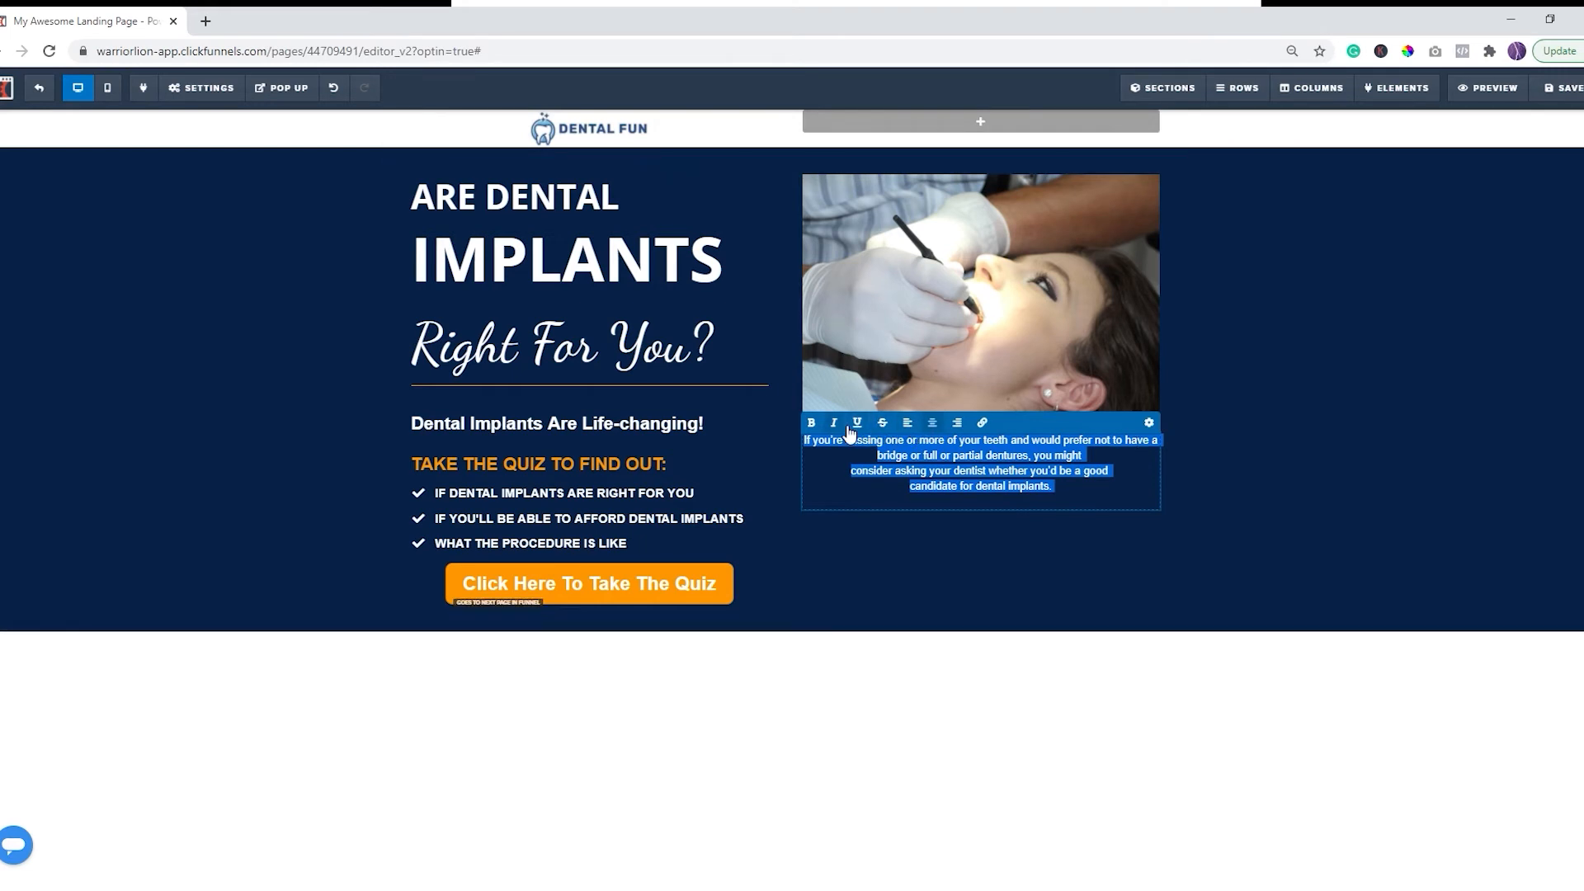
click(1148, 422)
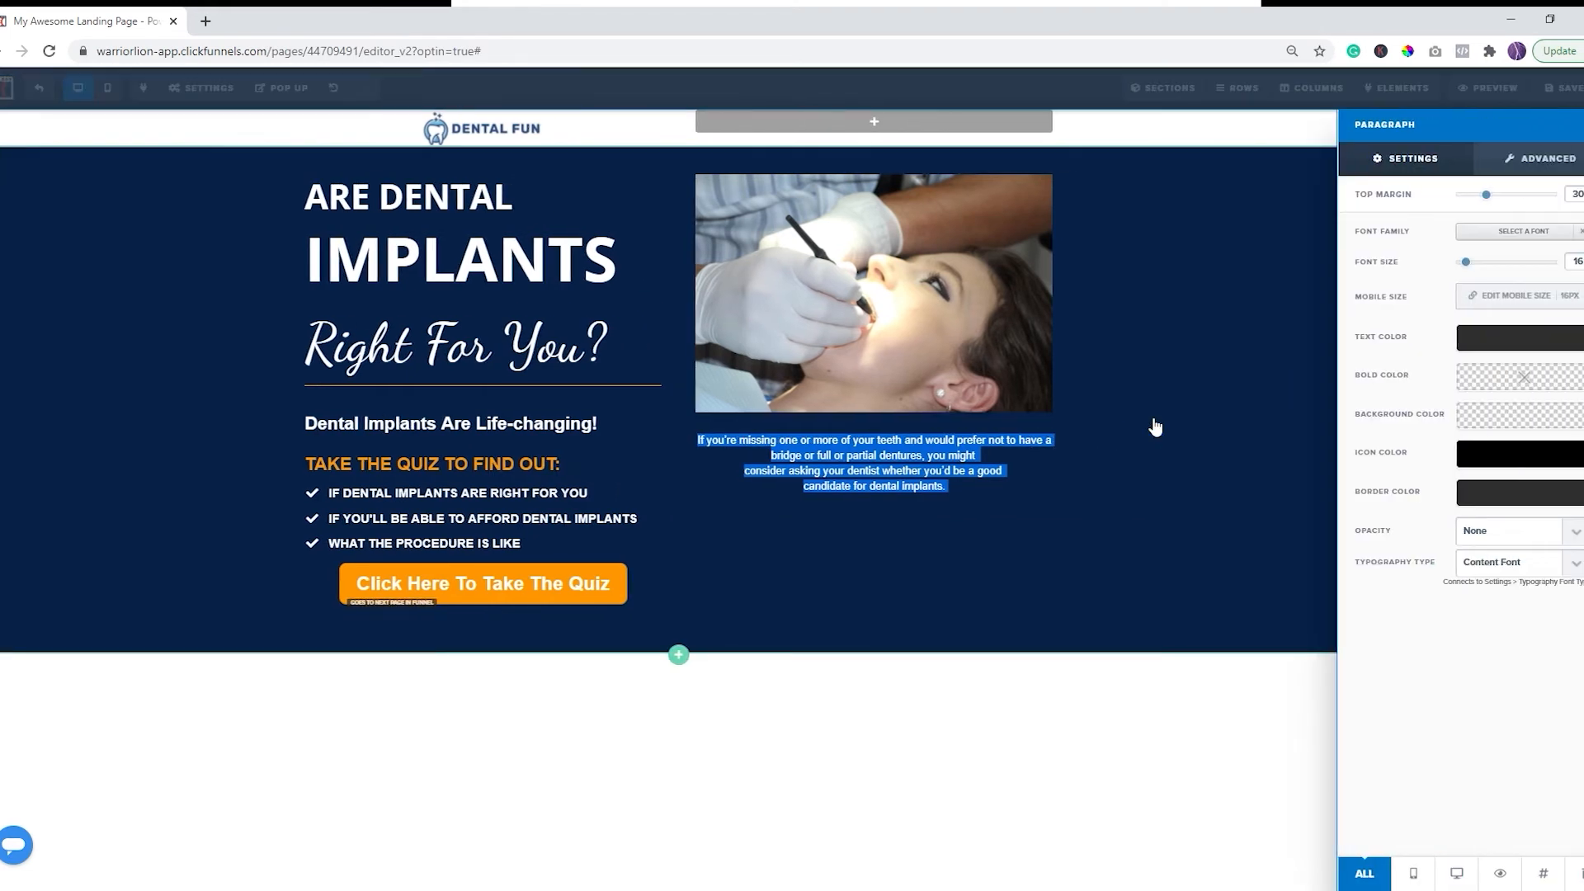
click(1522, 340)
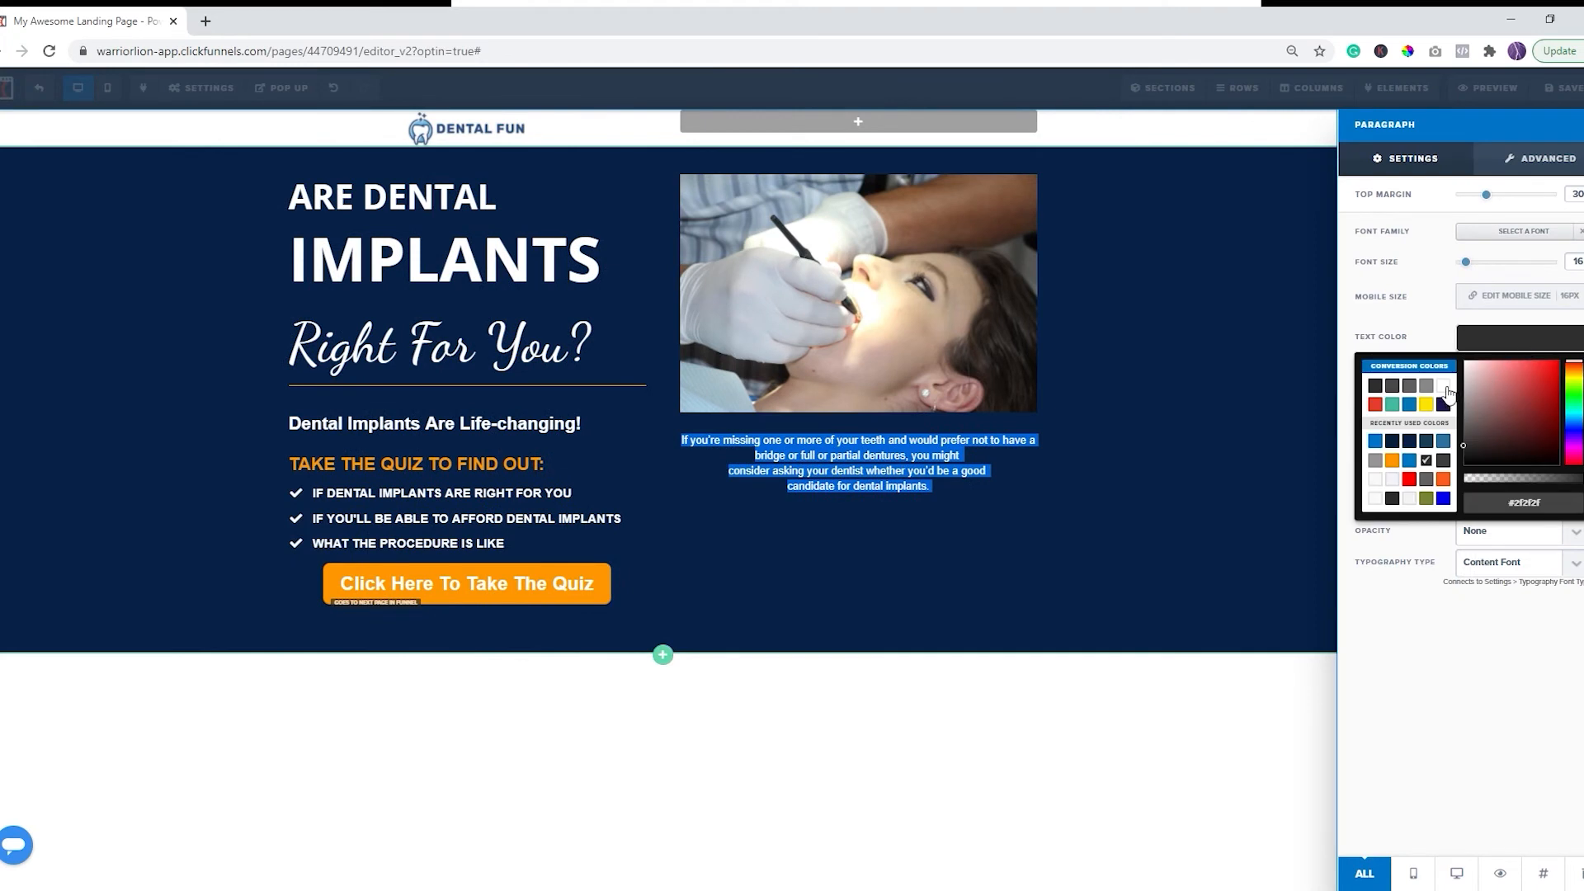
click(1222, 535)
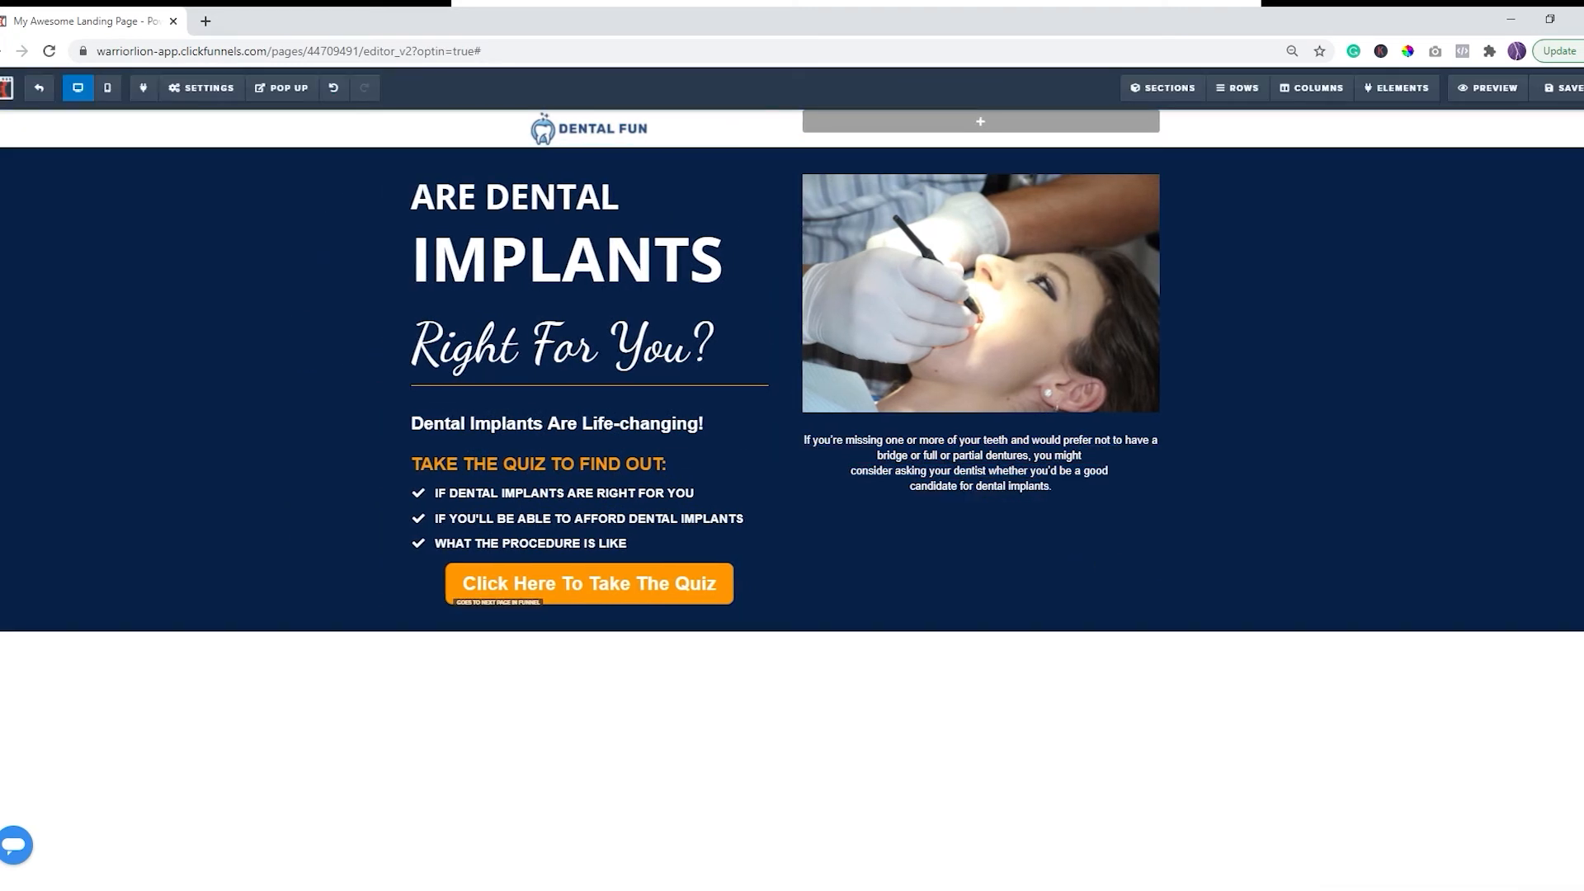
Step: Underline "missing one or more of your teeth" and "dental implants" in the paragraph below the photo
click(870, 448)
drag(845, 439, 1008, 440)
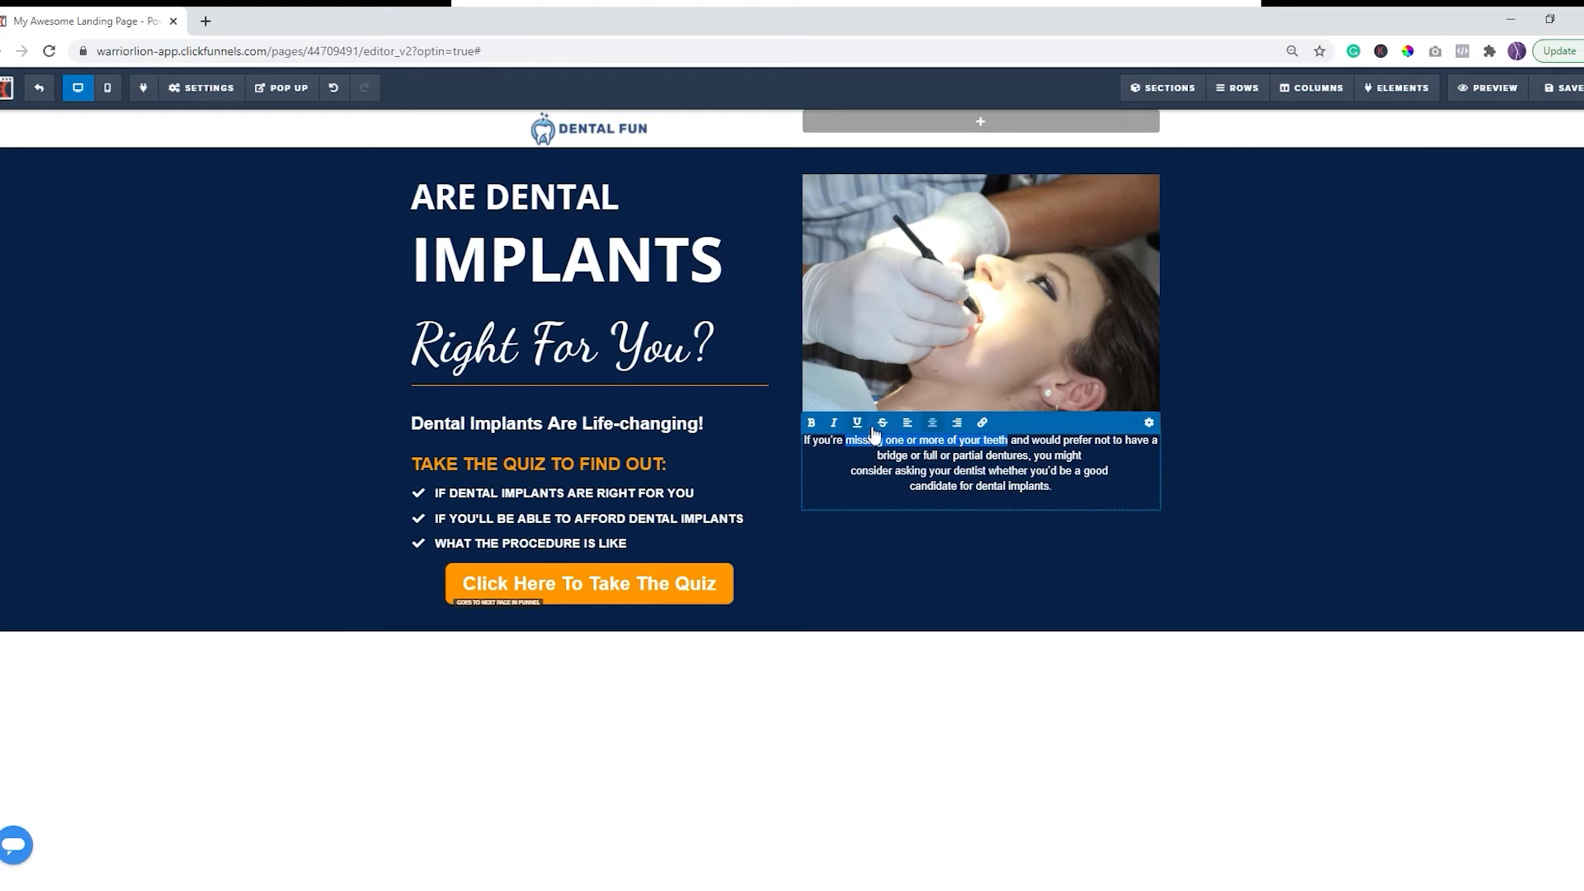
click(858, 422)
click(971, 486)
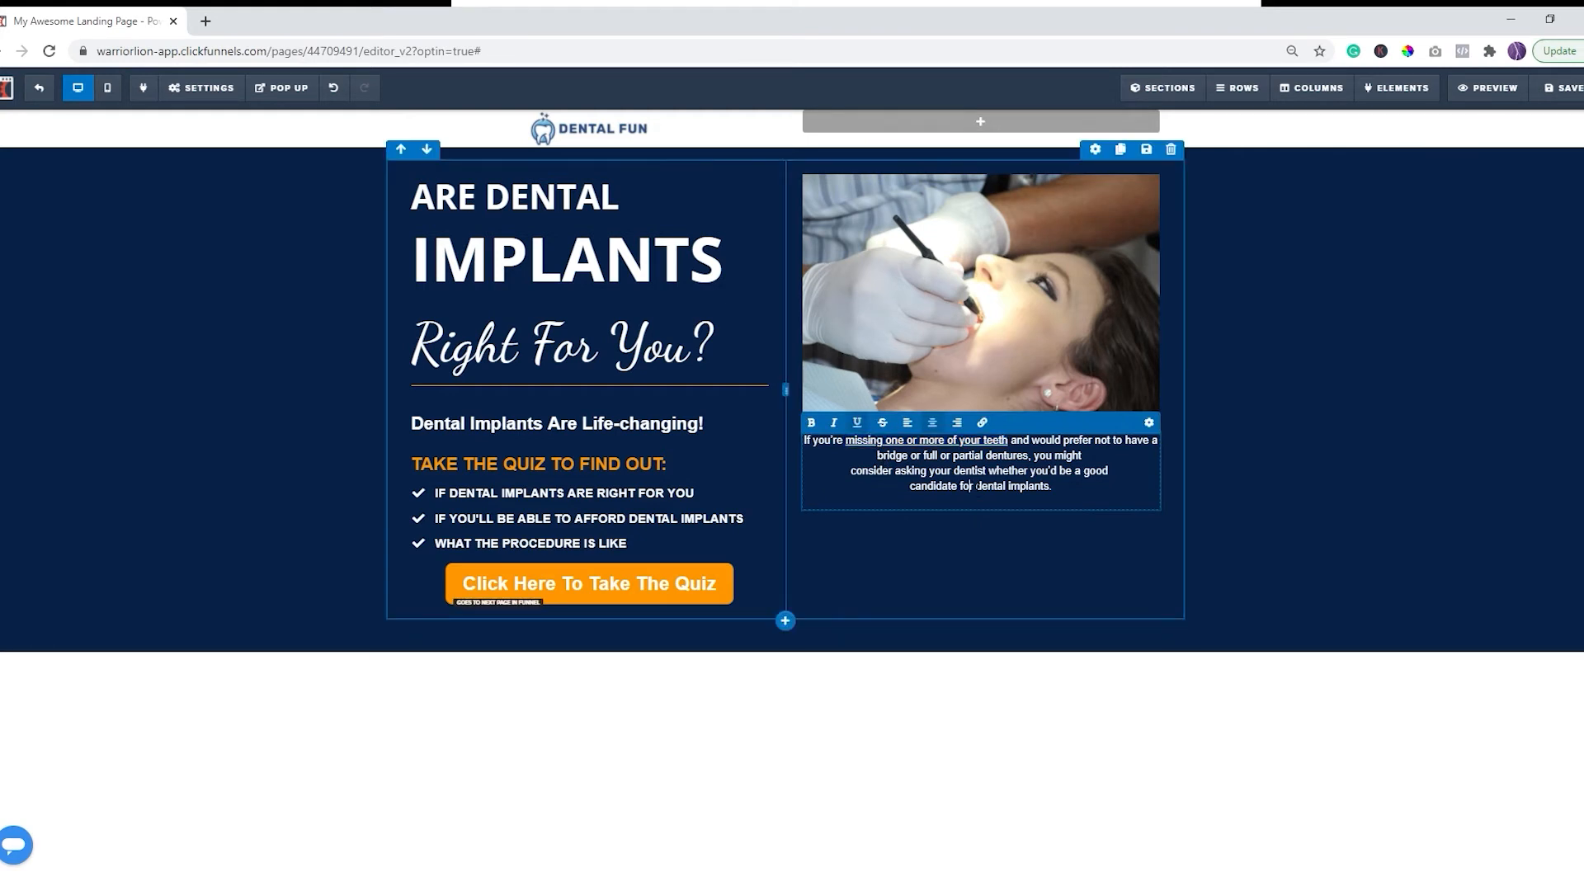
drag(1006, 497, 1024, 499)
click(857, 423)
click(1328, 538)
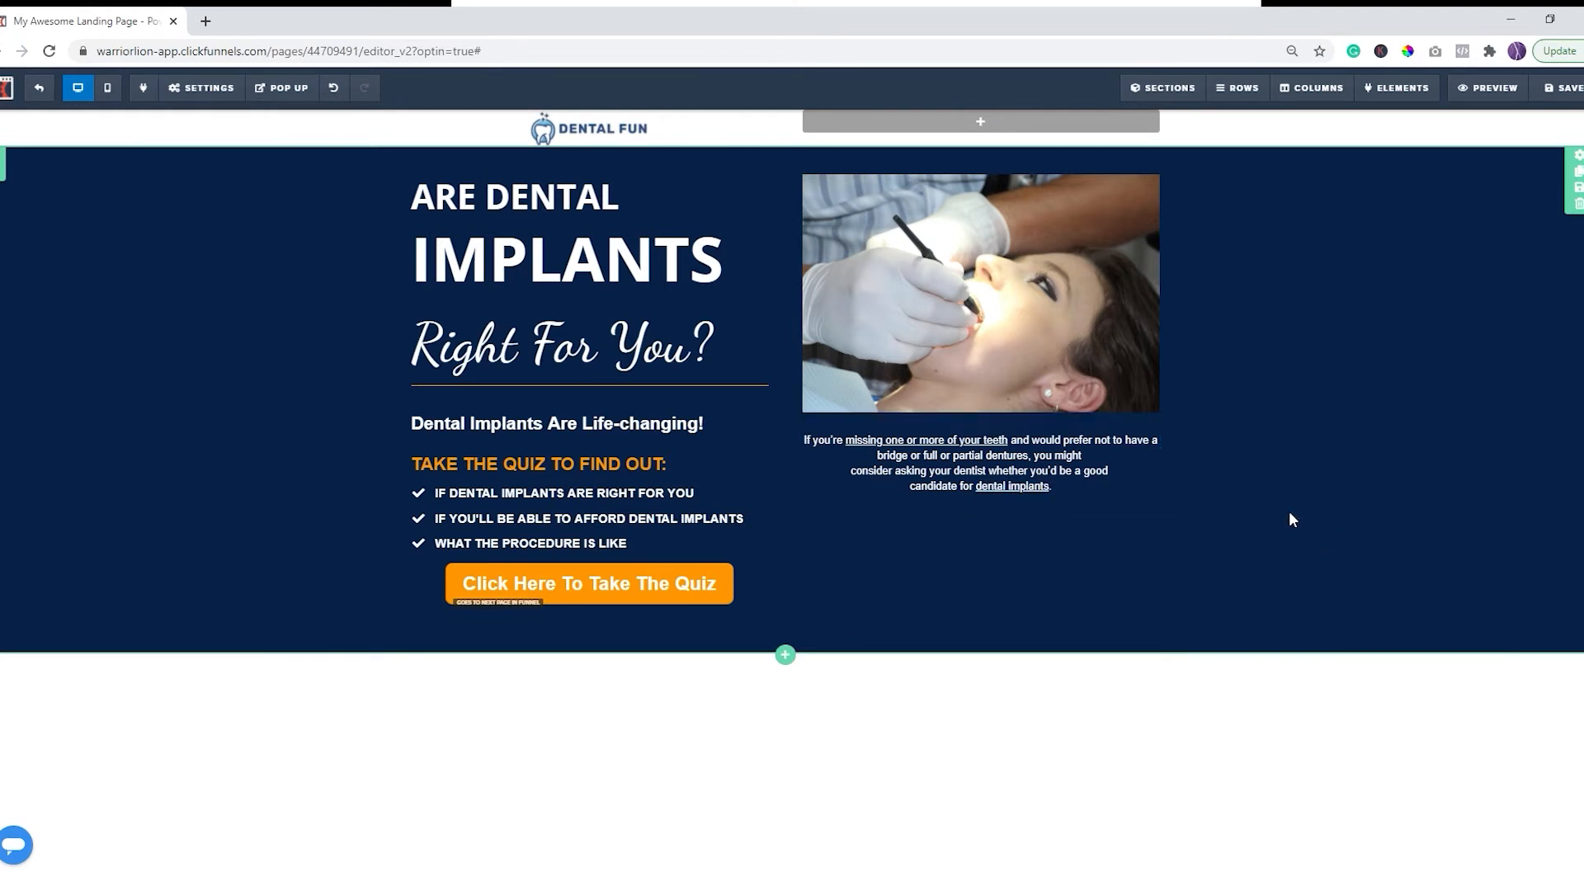
Step: Set the font size of the paragraph below the photo to 18
click(1099, 424)
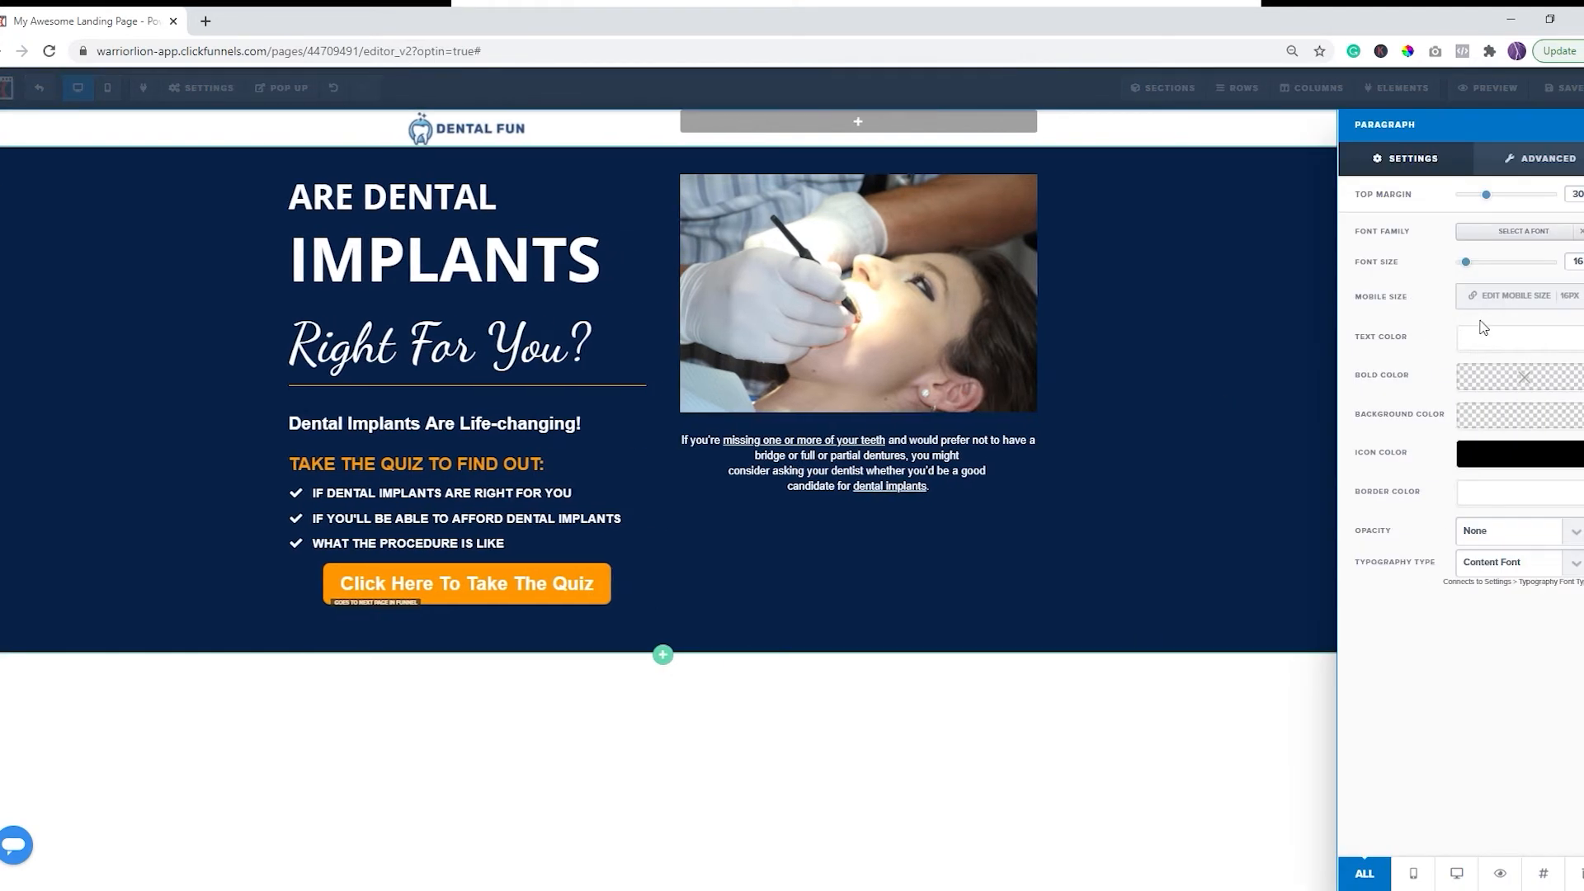
key(BackSpace)
text(8)
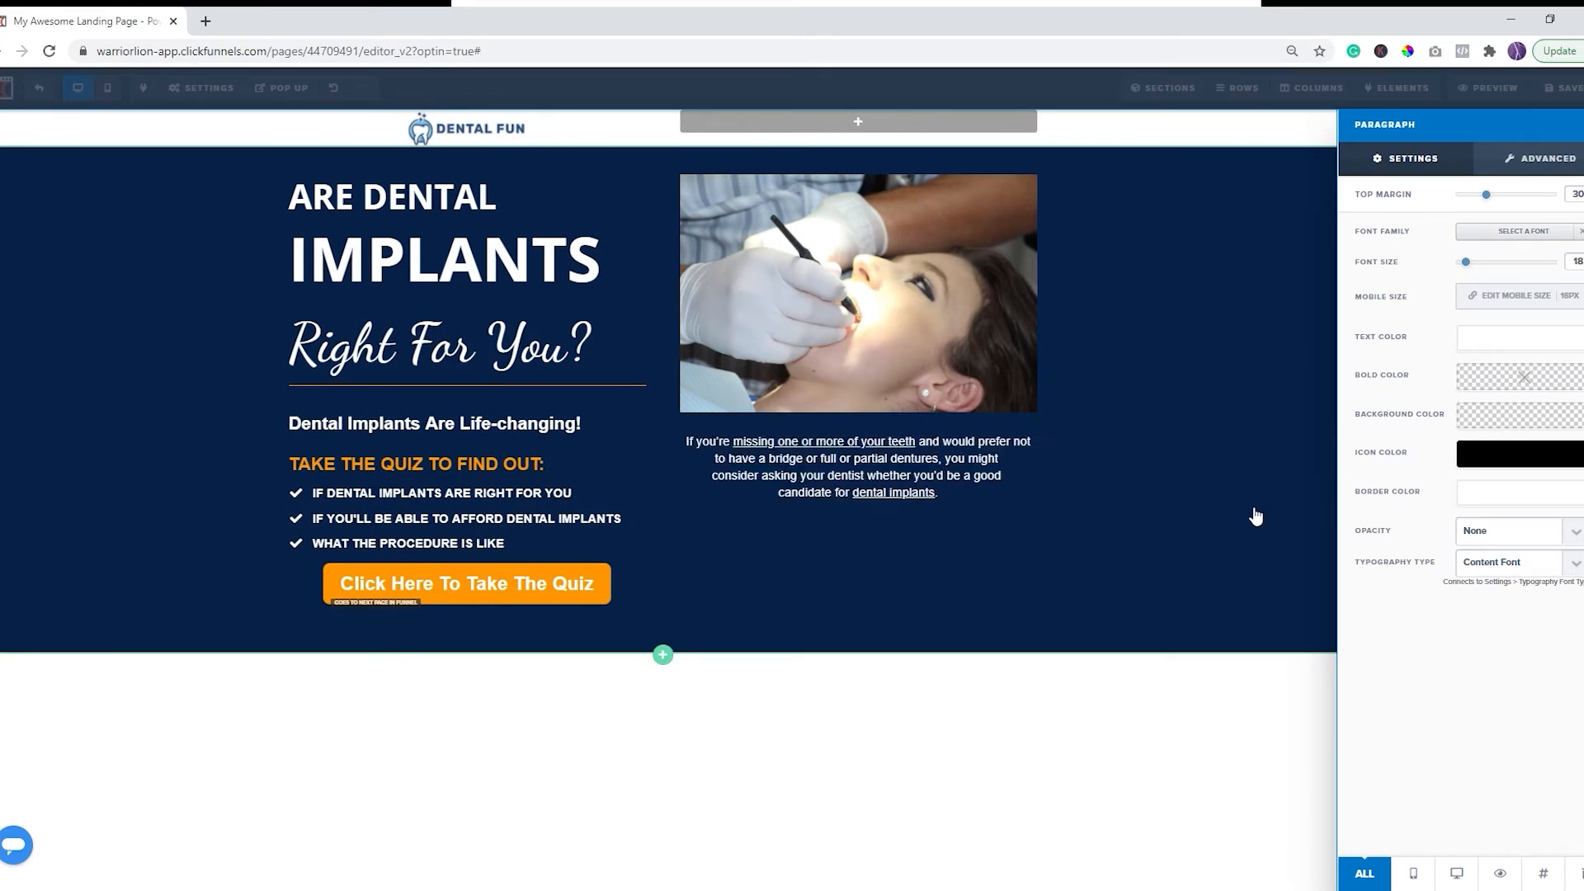
Step: Increase the top margin of the dentist photo in the hero's second column
click(1225, 518)
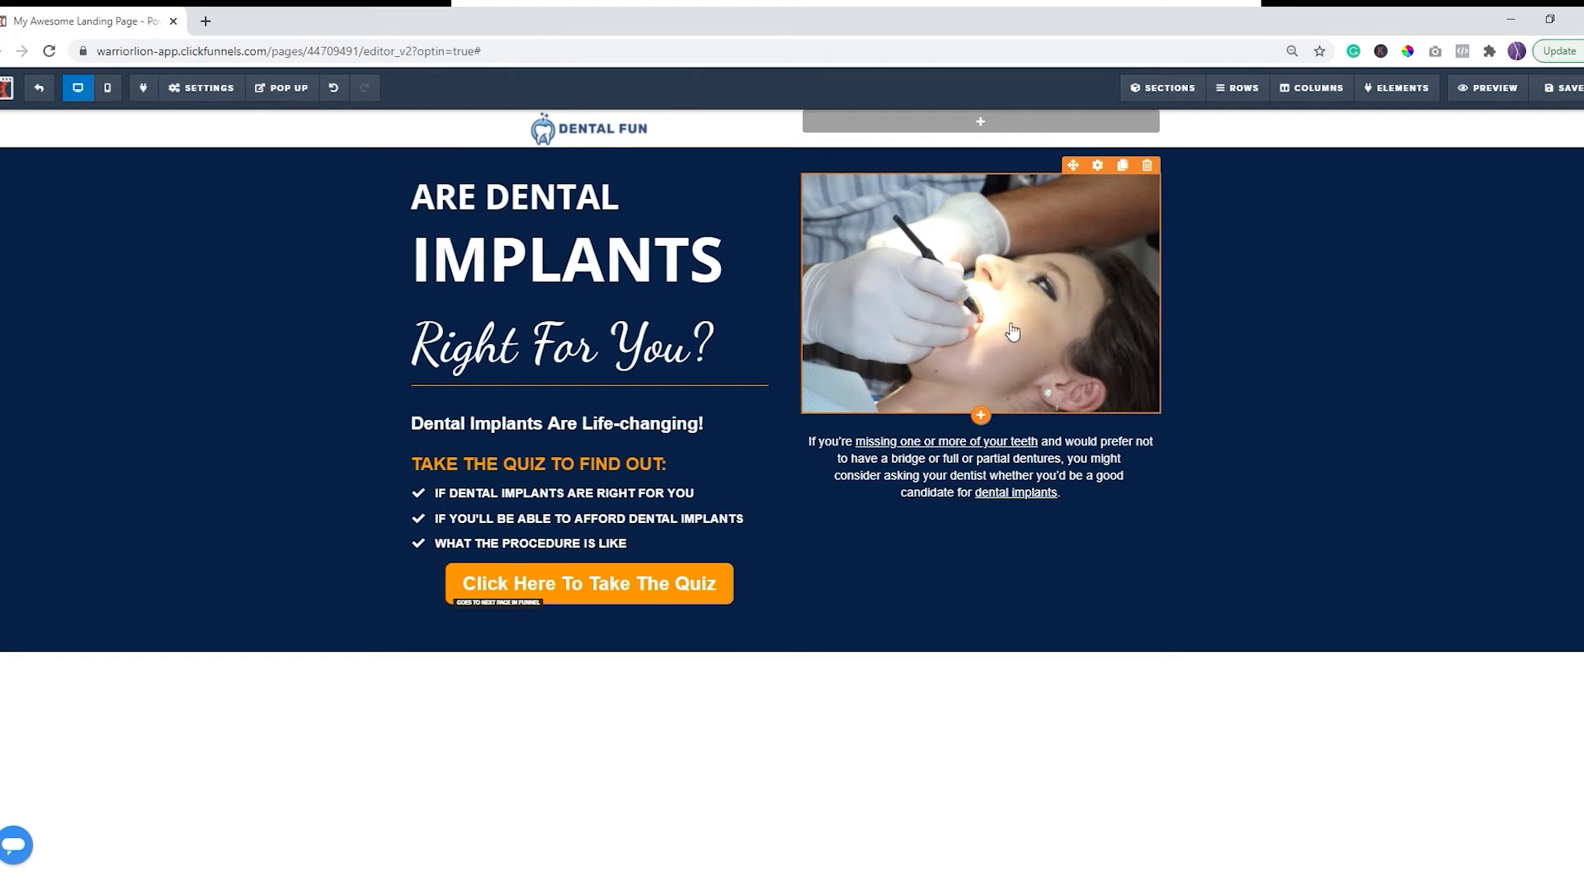
click(1098, 168)
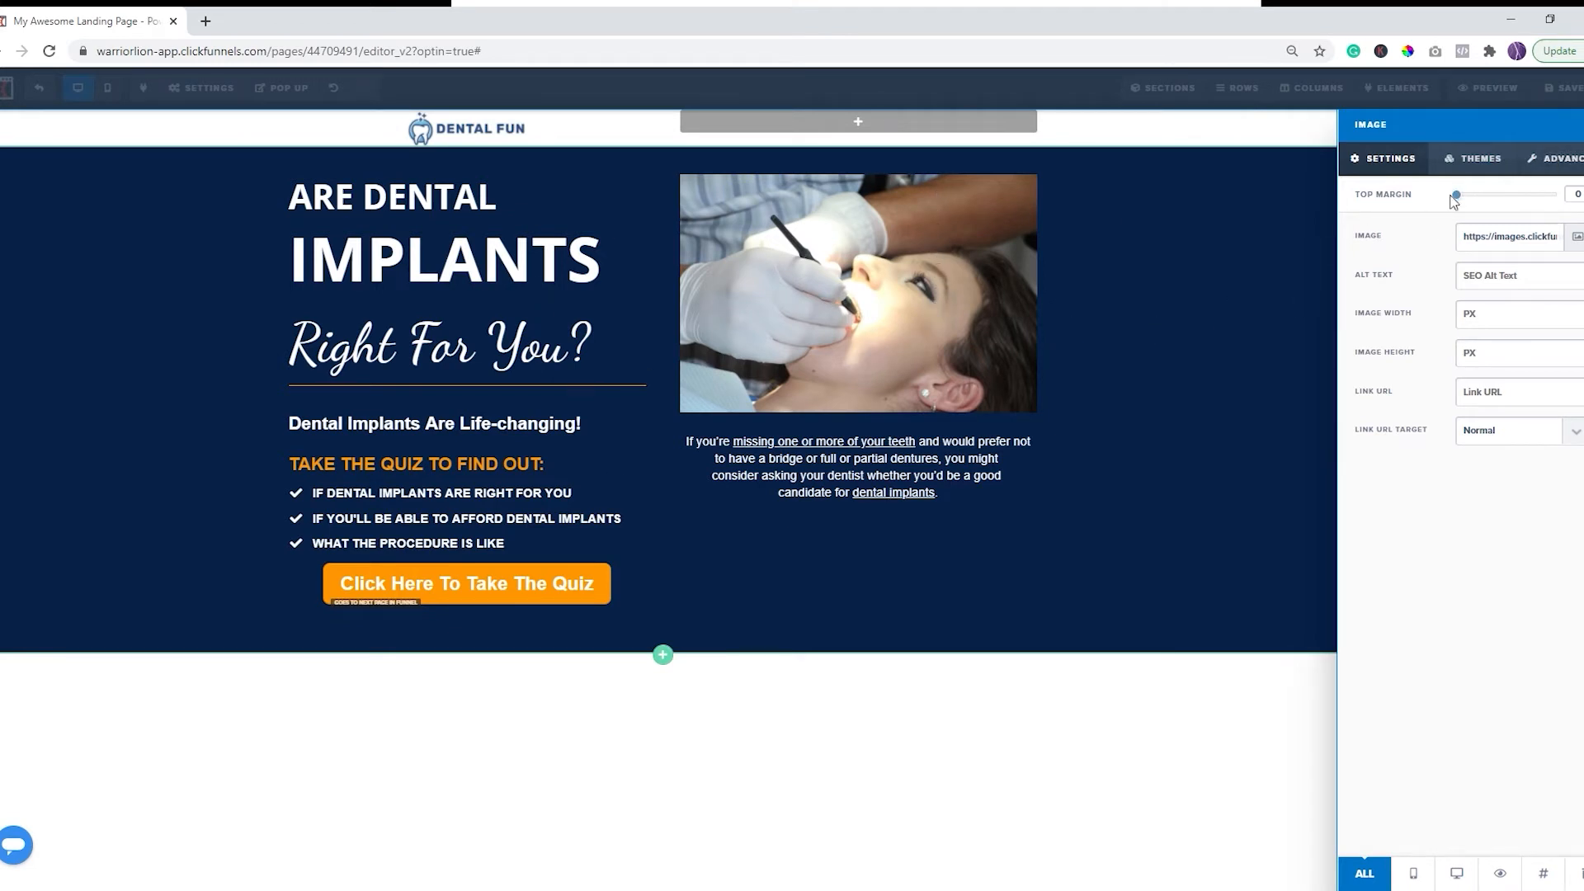
drag(1466, 201, 1544, 193)
click(1251, 402)
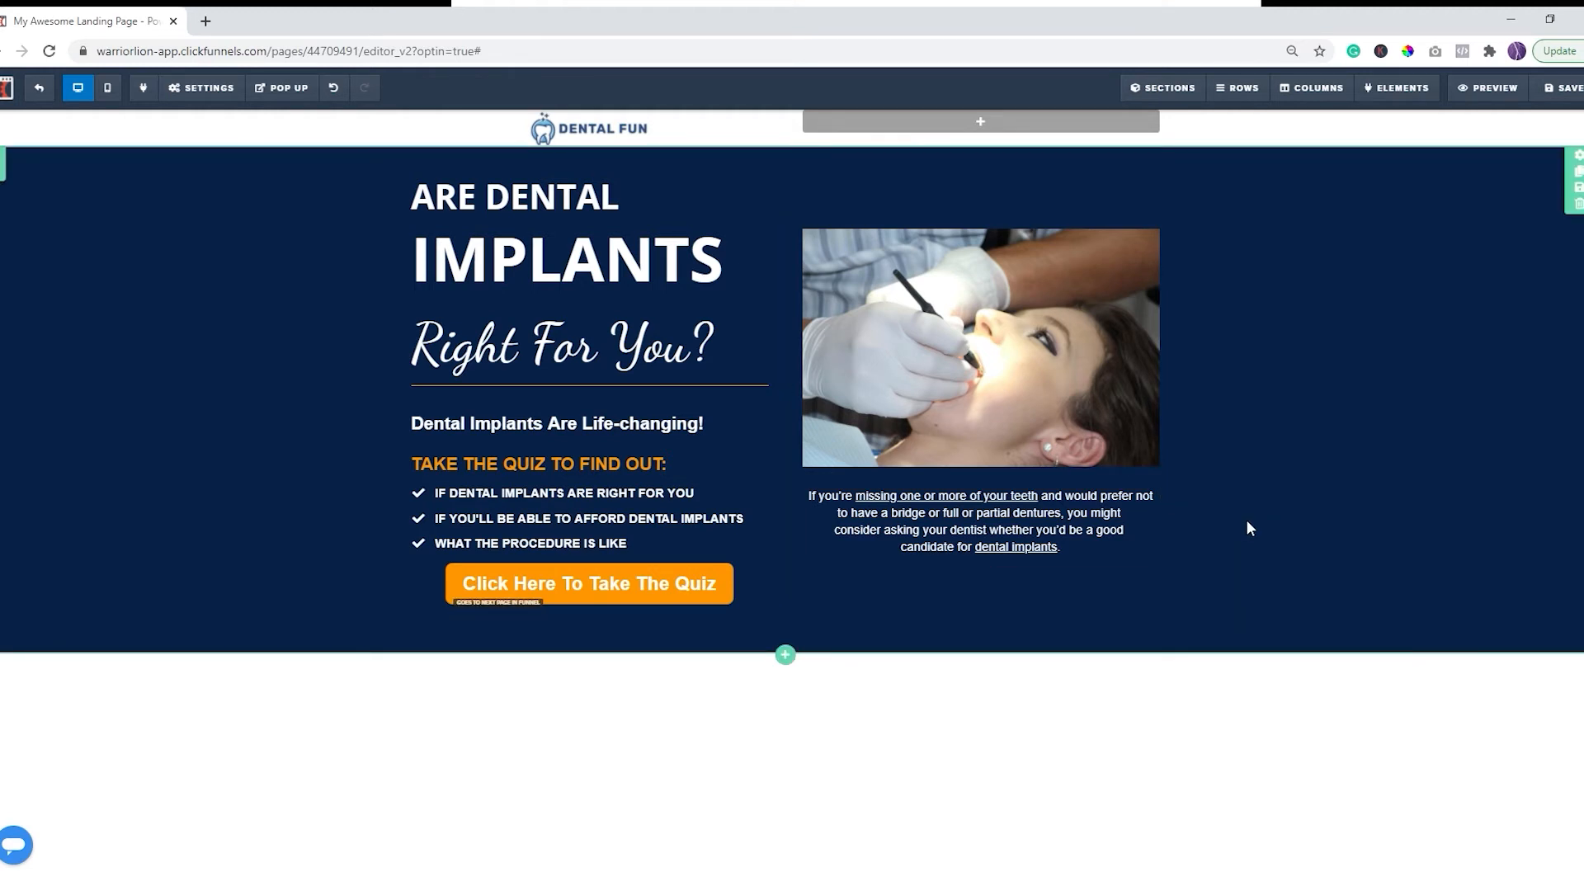
Step: Add a full-width section below the hero and insert a two-column row in it
click(786, 655)
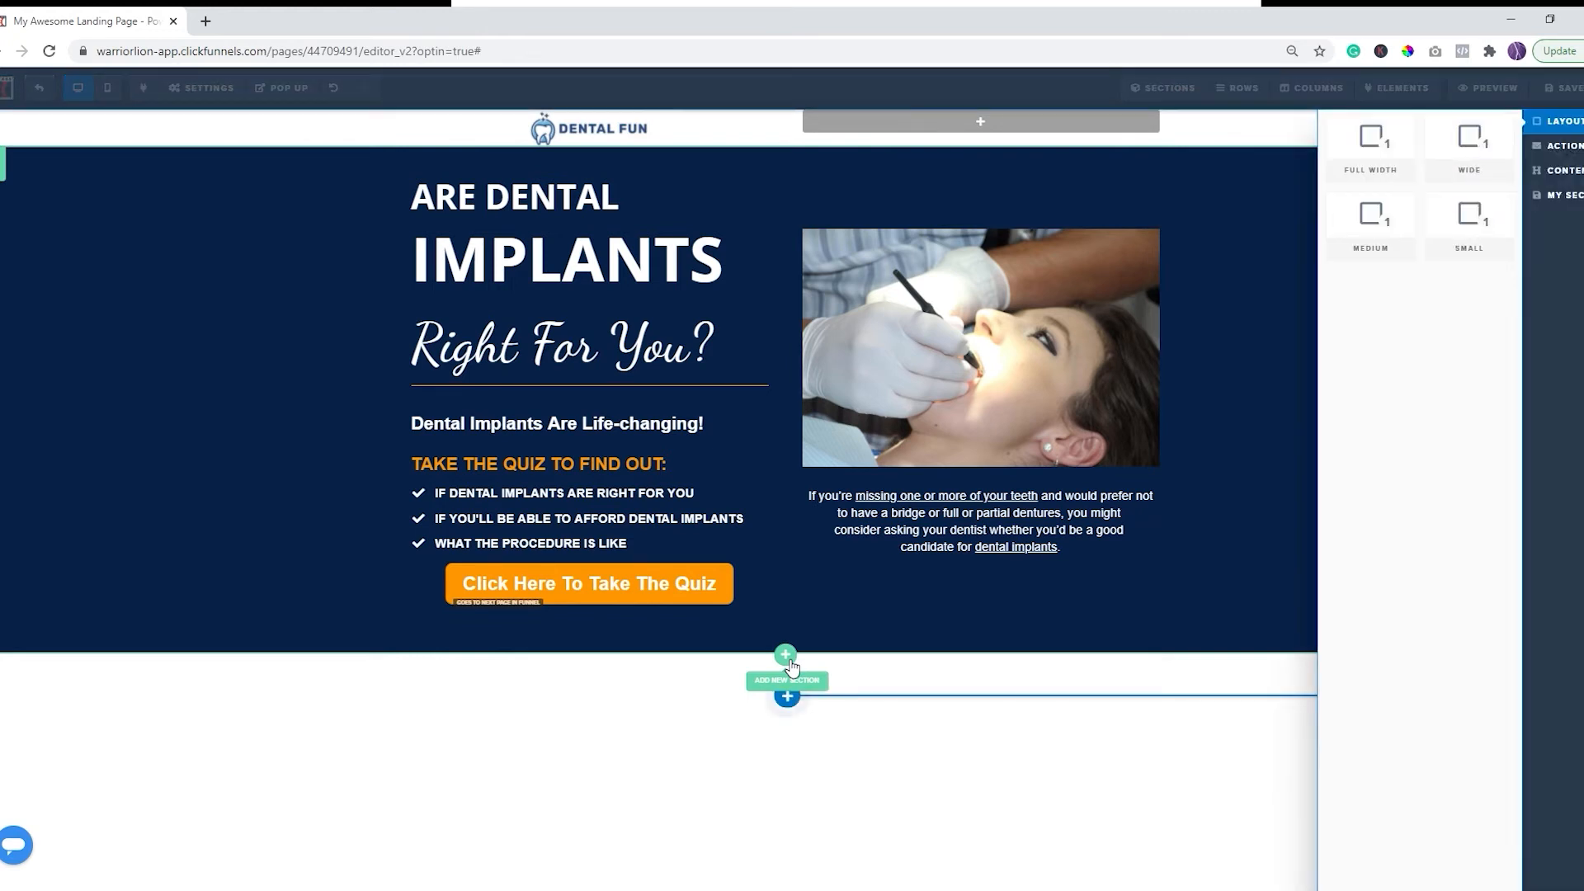
click(1360, 147)
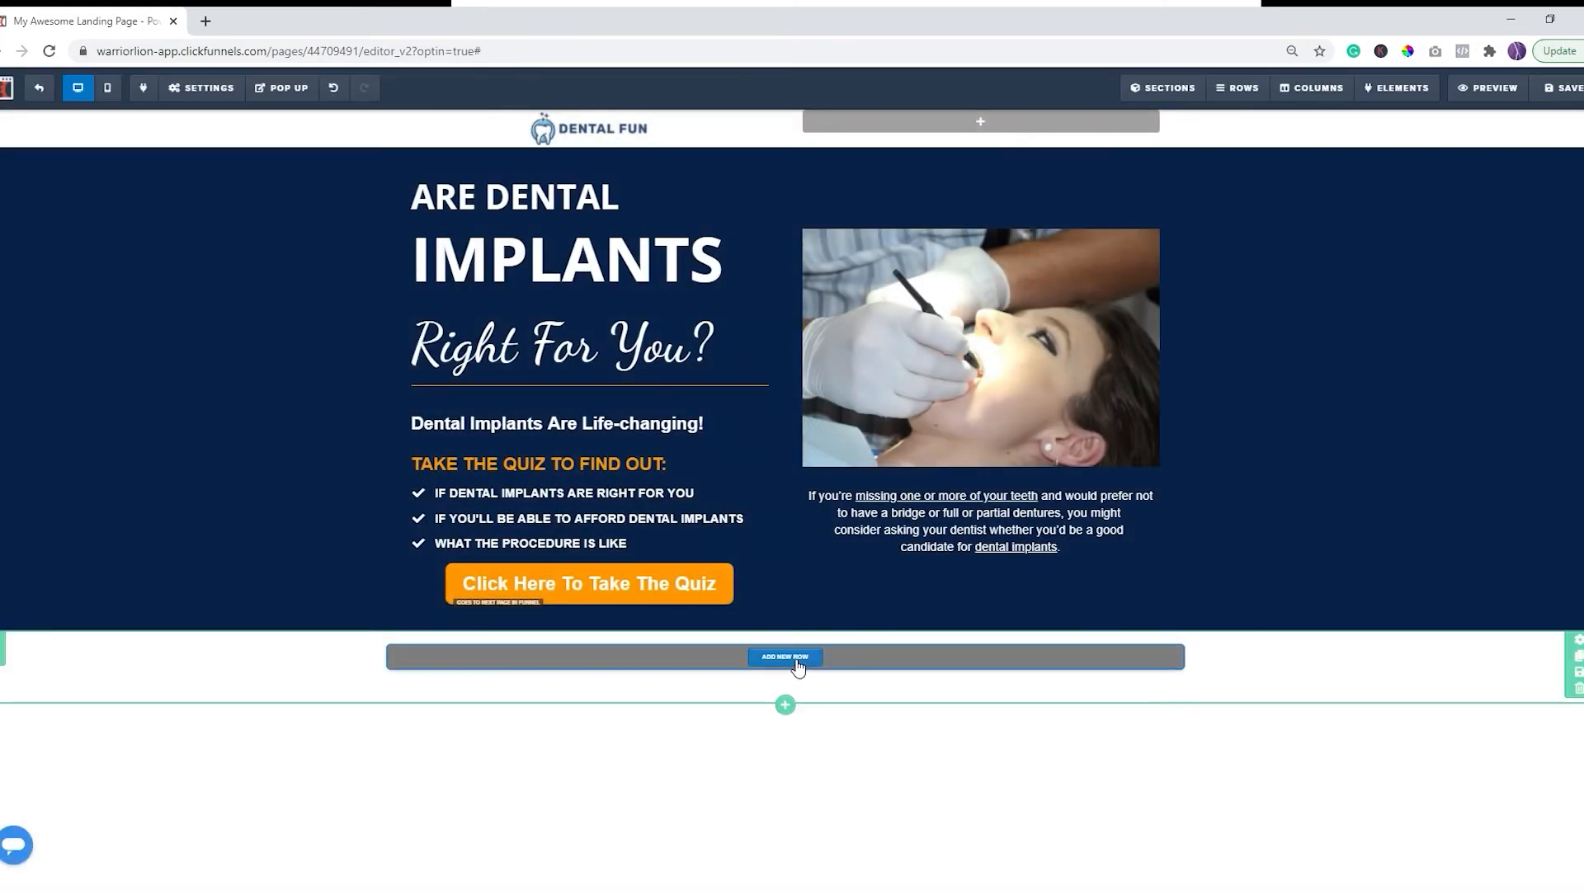
click(785, 658)
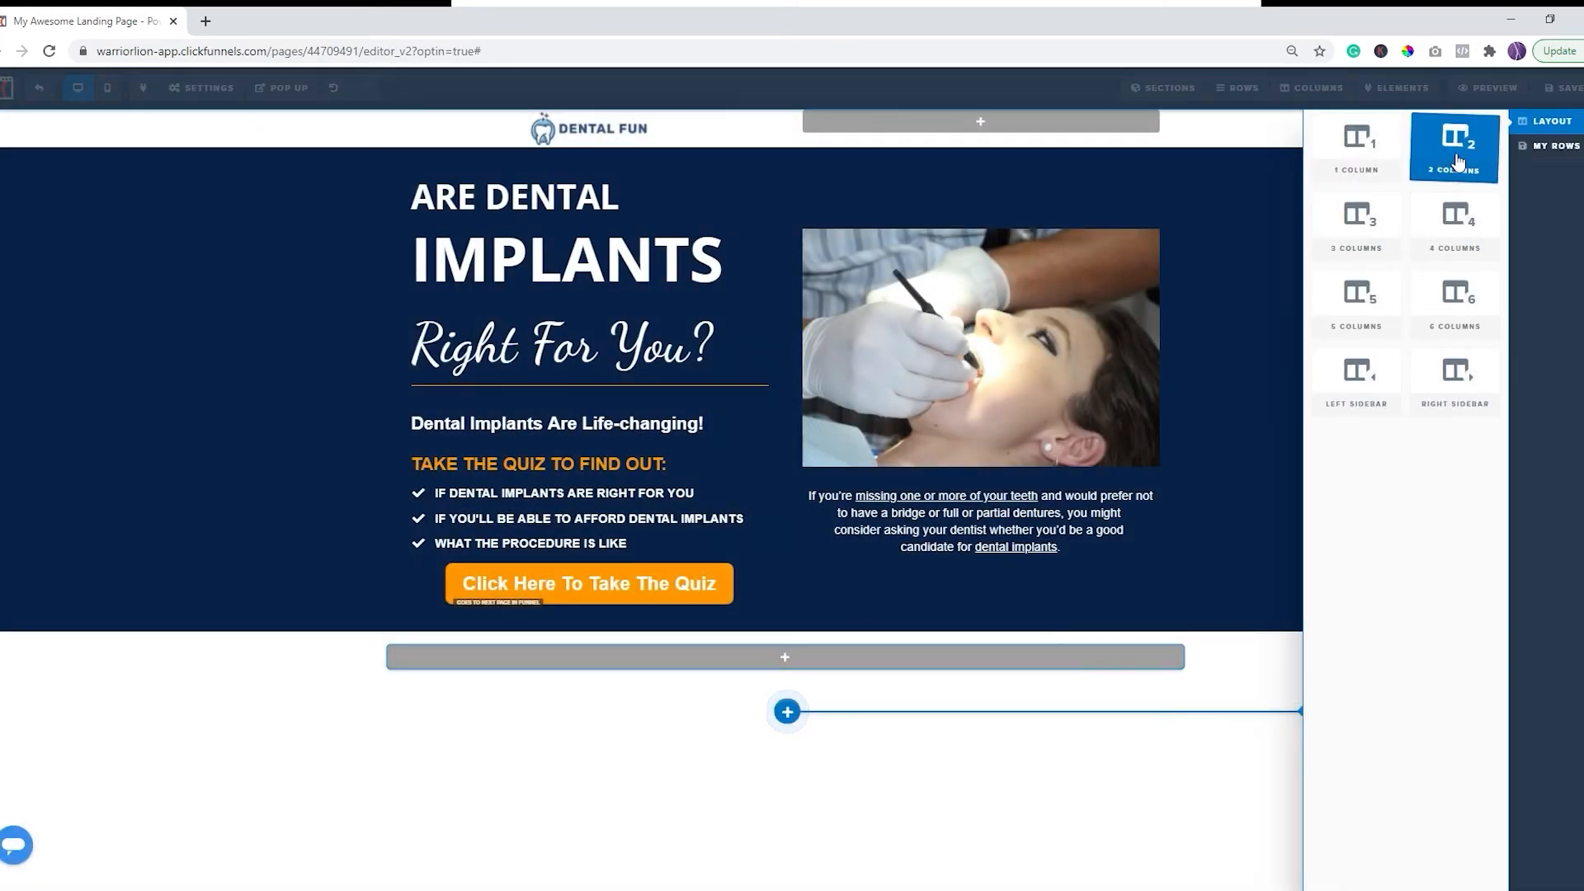
click(1457, 162)
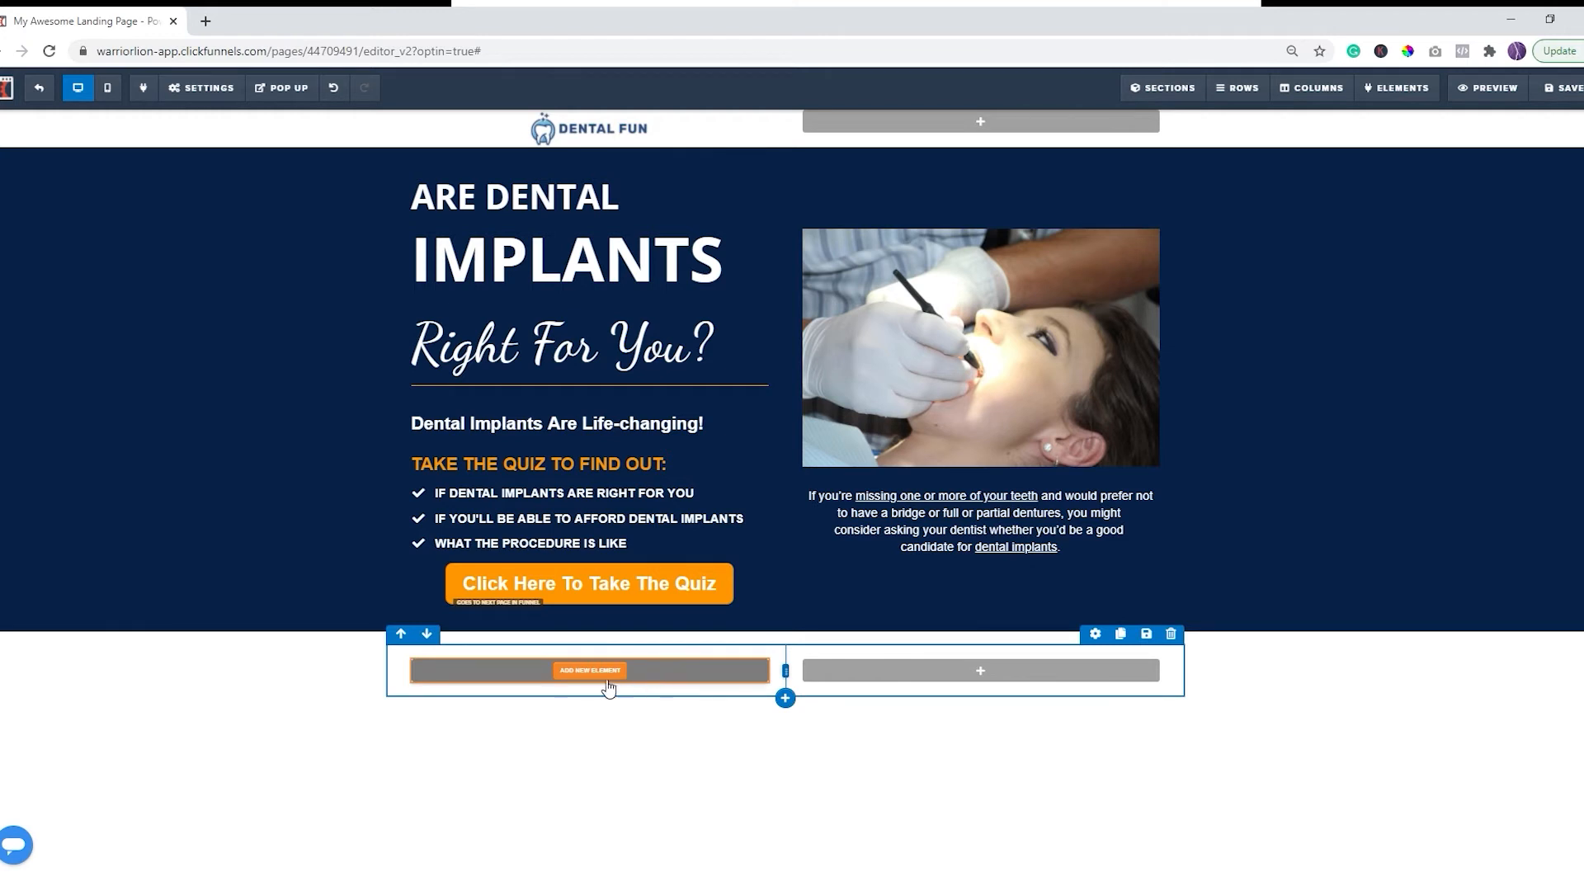
Step: Add an image to the new row's first column and use the library picture of the crane working on teeth
click(575, 680)
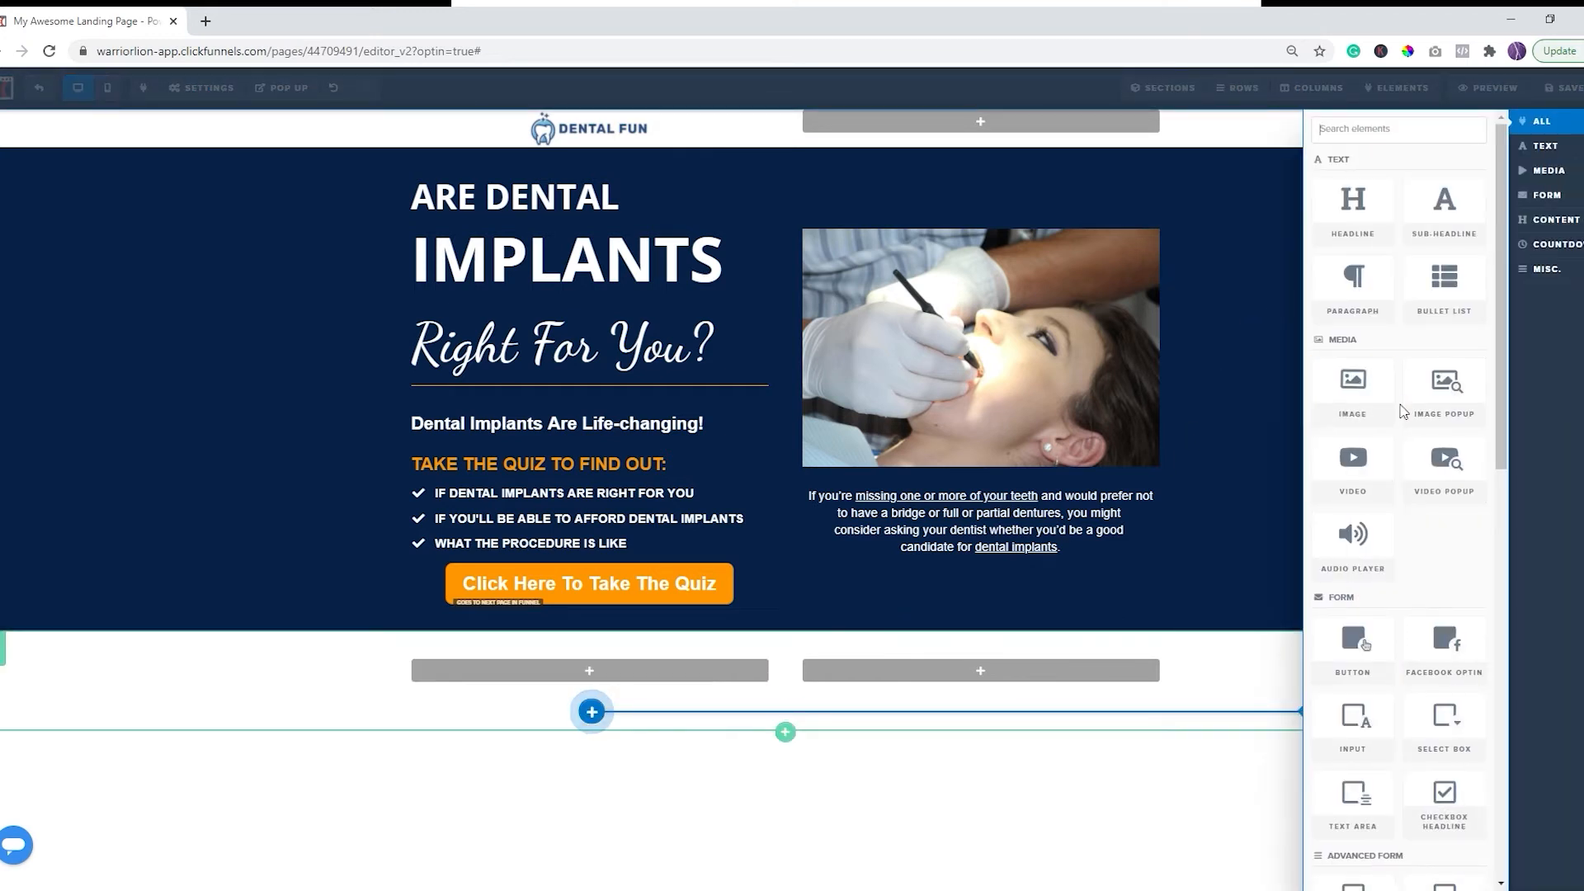
click(1363, 386)
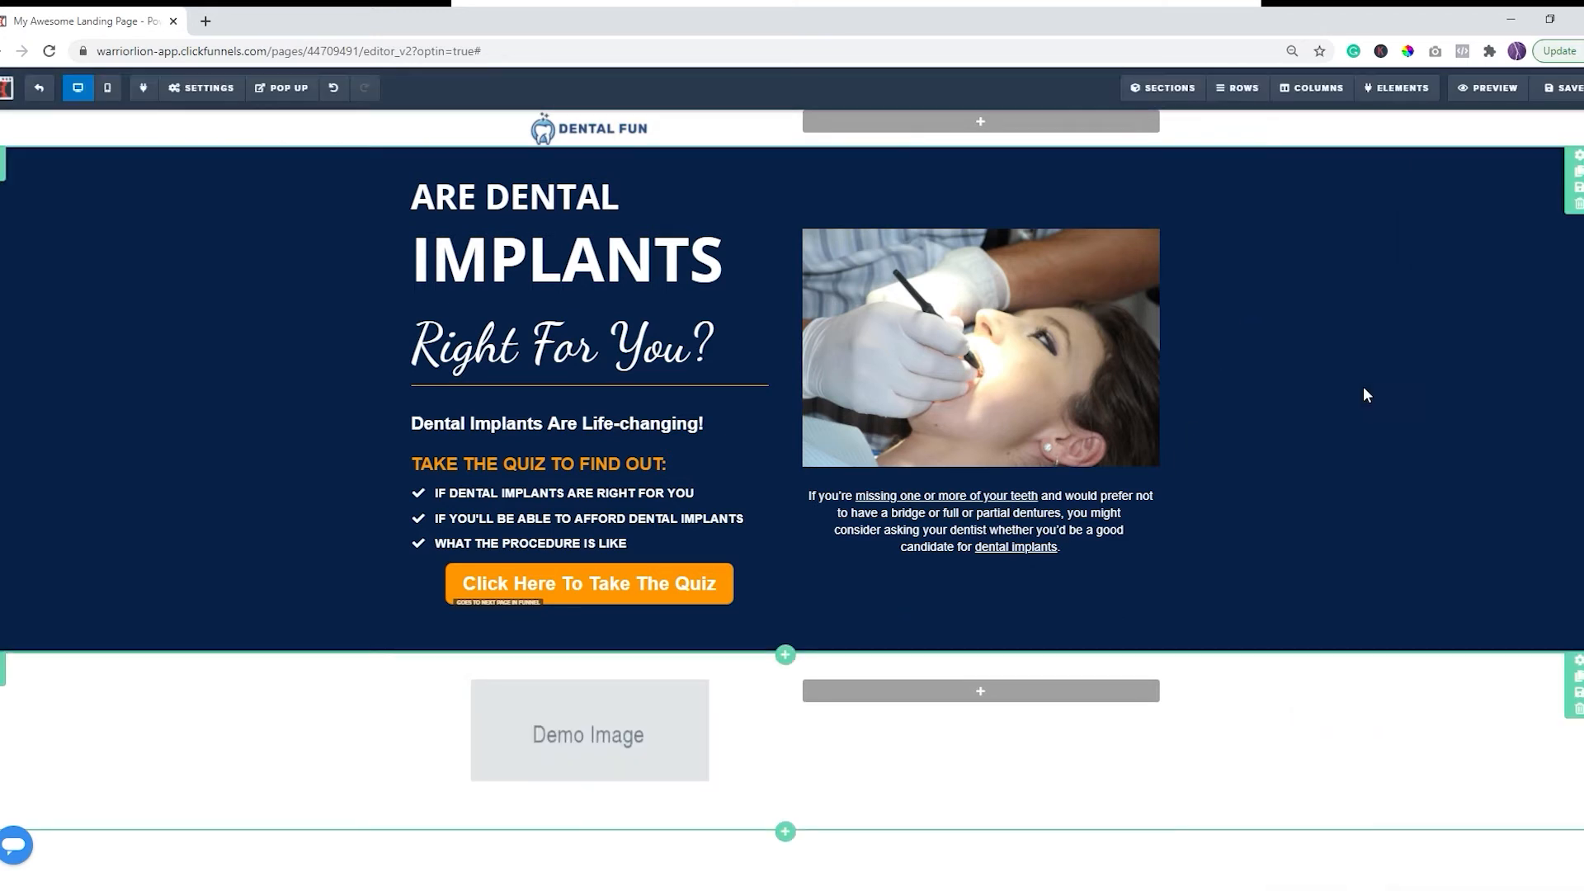
click(669, 717)
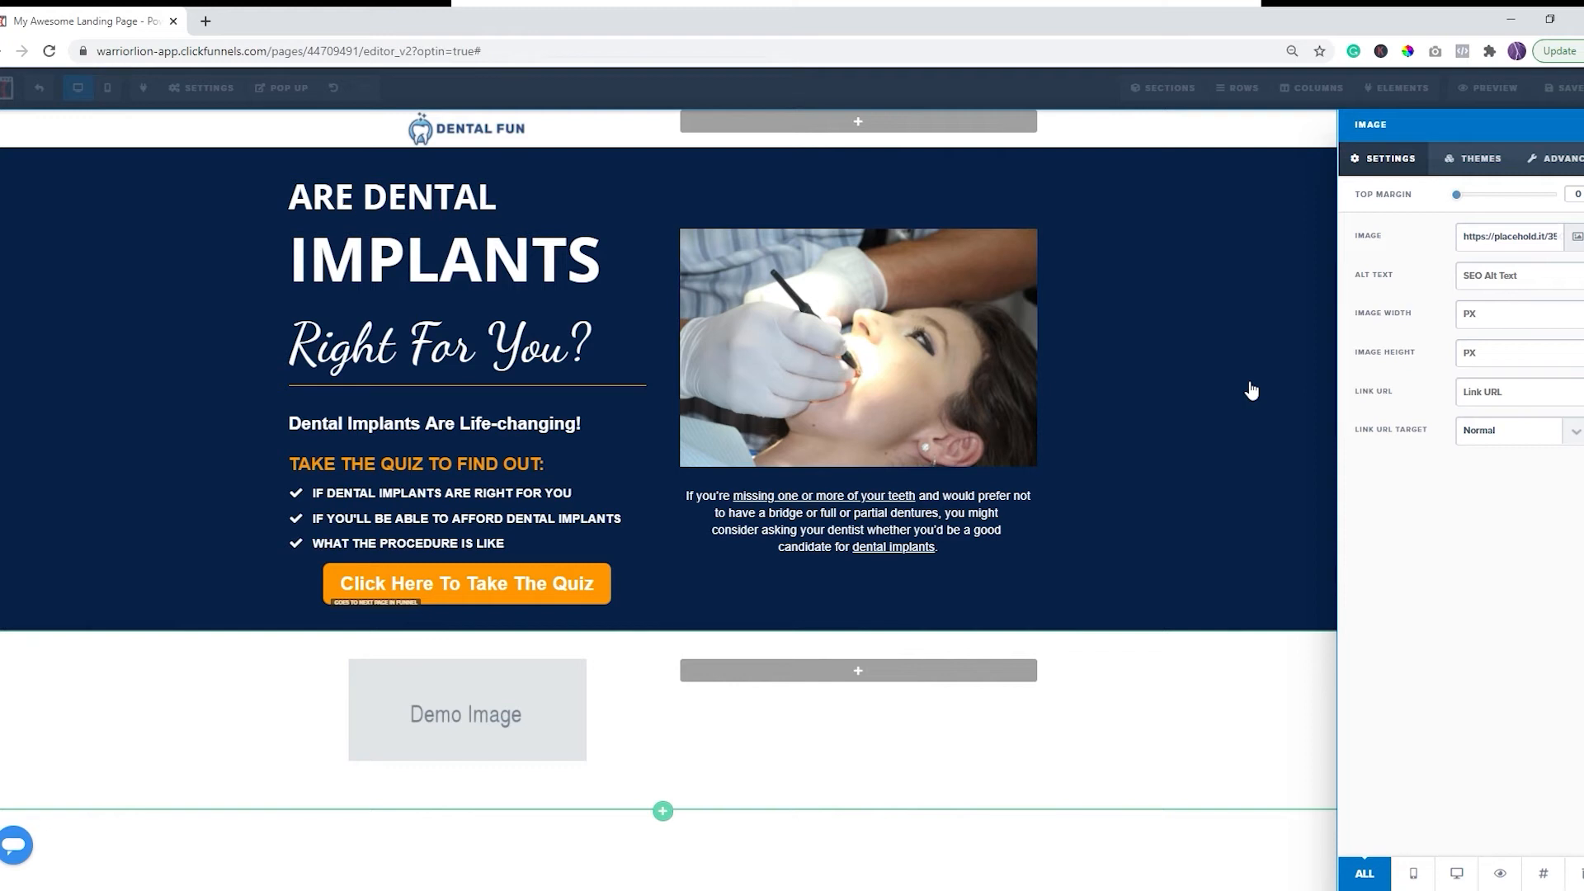
click(1577, 250)
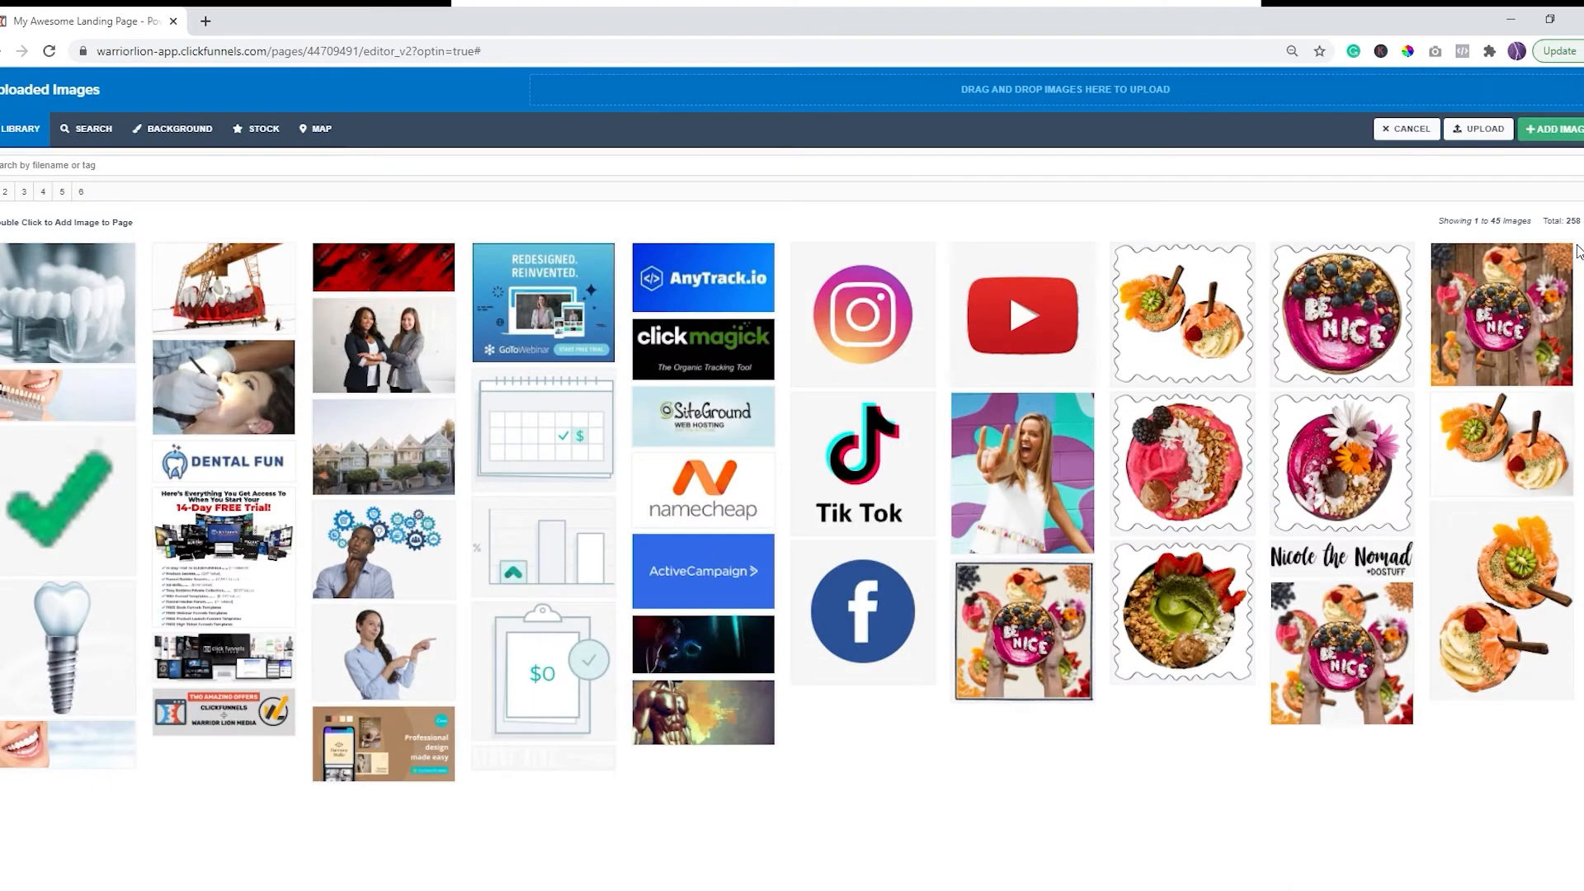
double_click(212, 291)
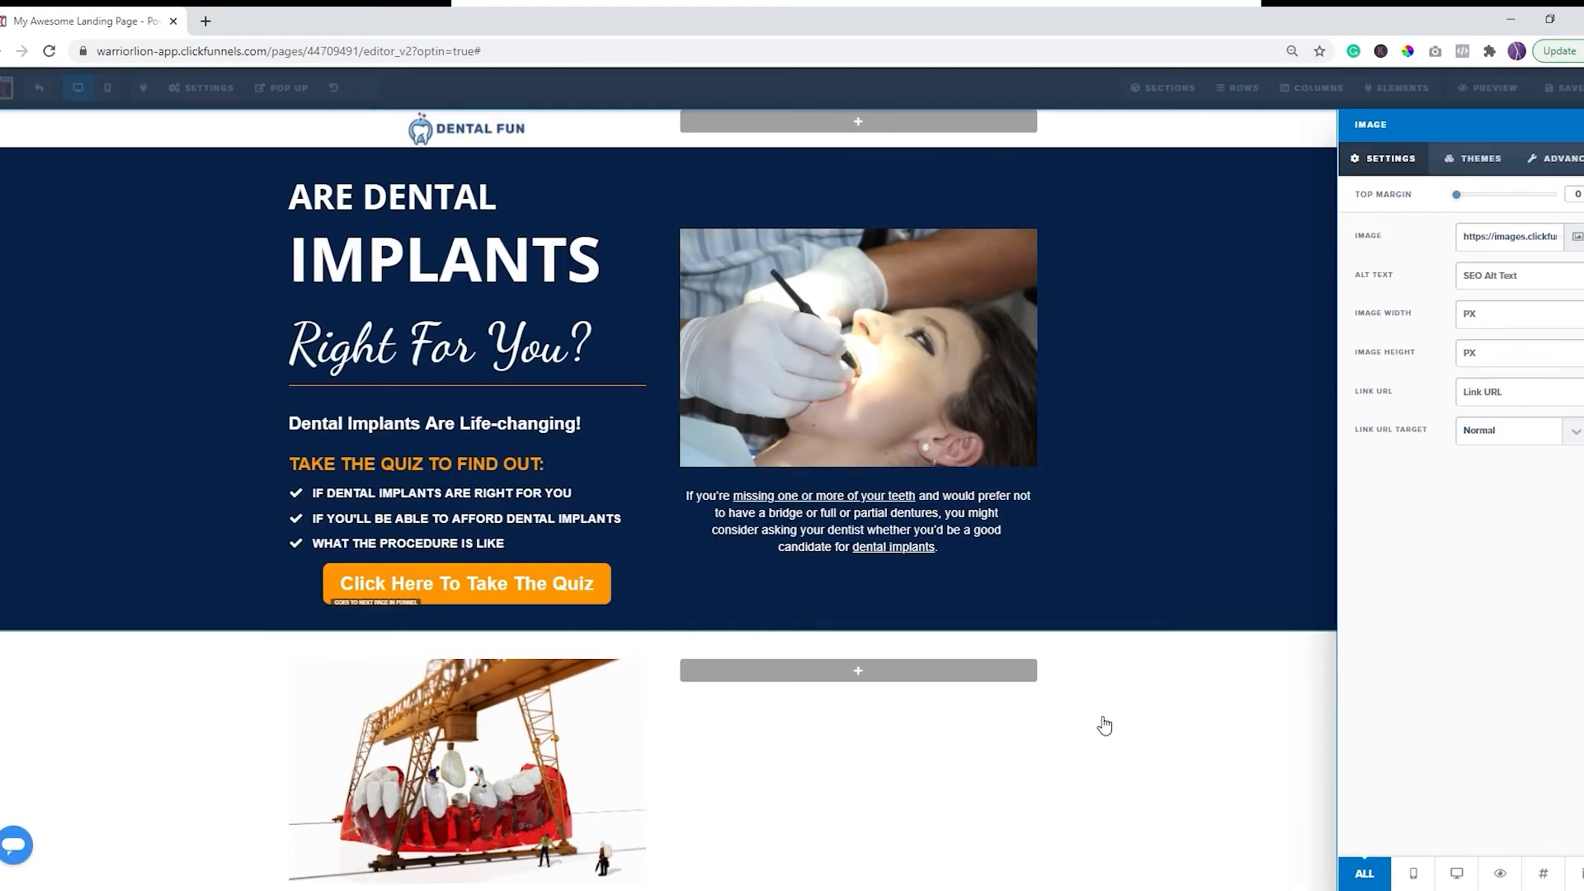
click(1287, 346)
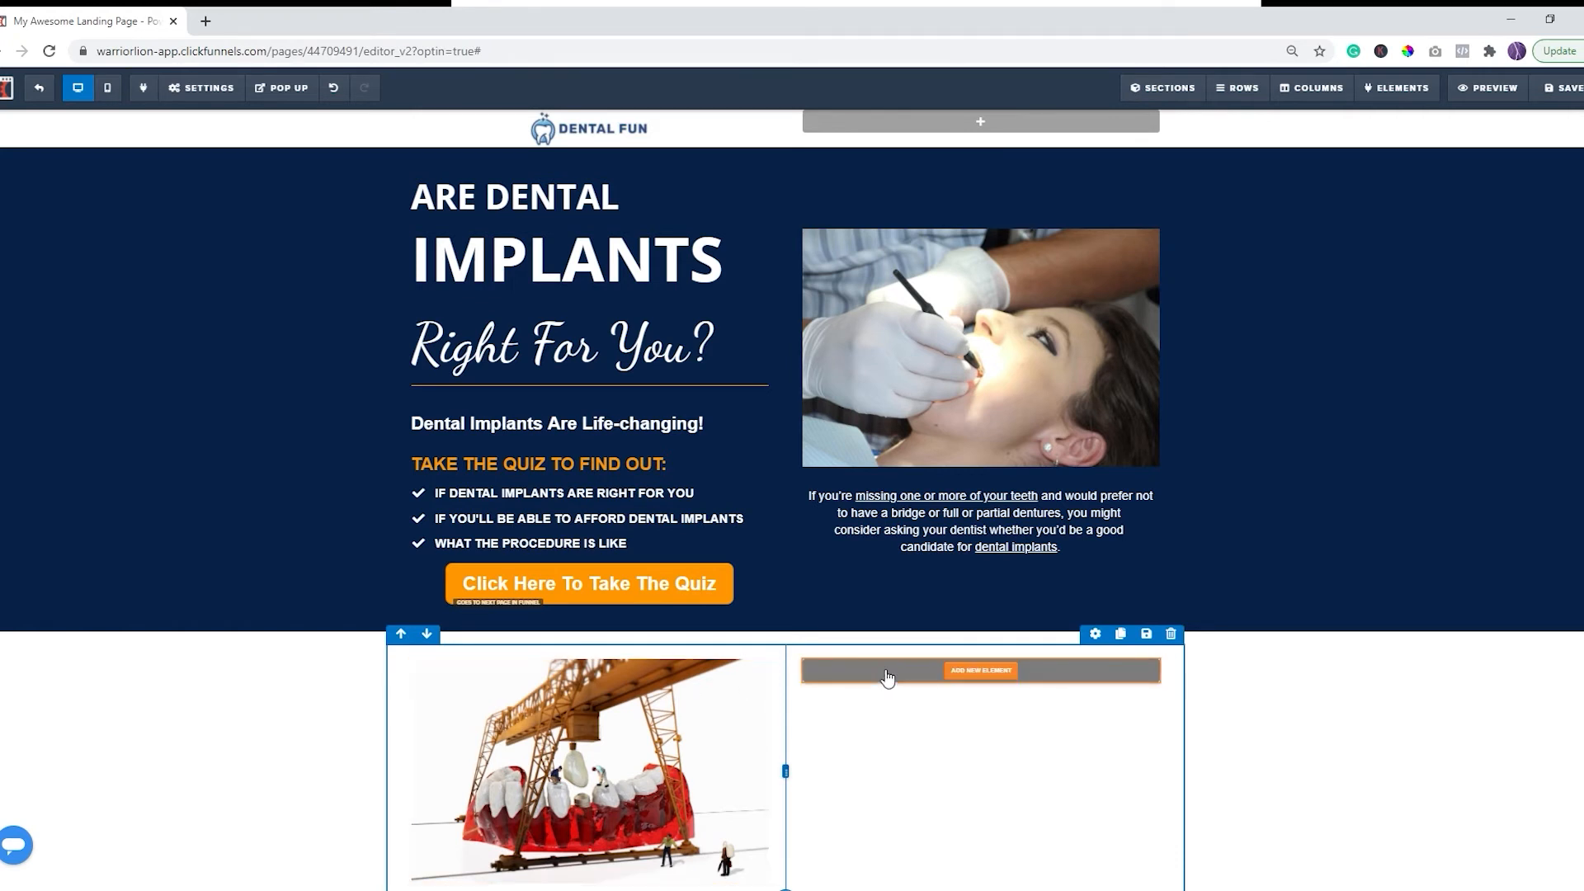
Step: Add a headline to the new row's second column reading "Why Dental Implants?"
click(969, 676)
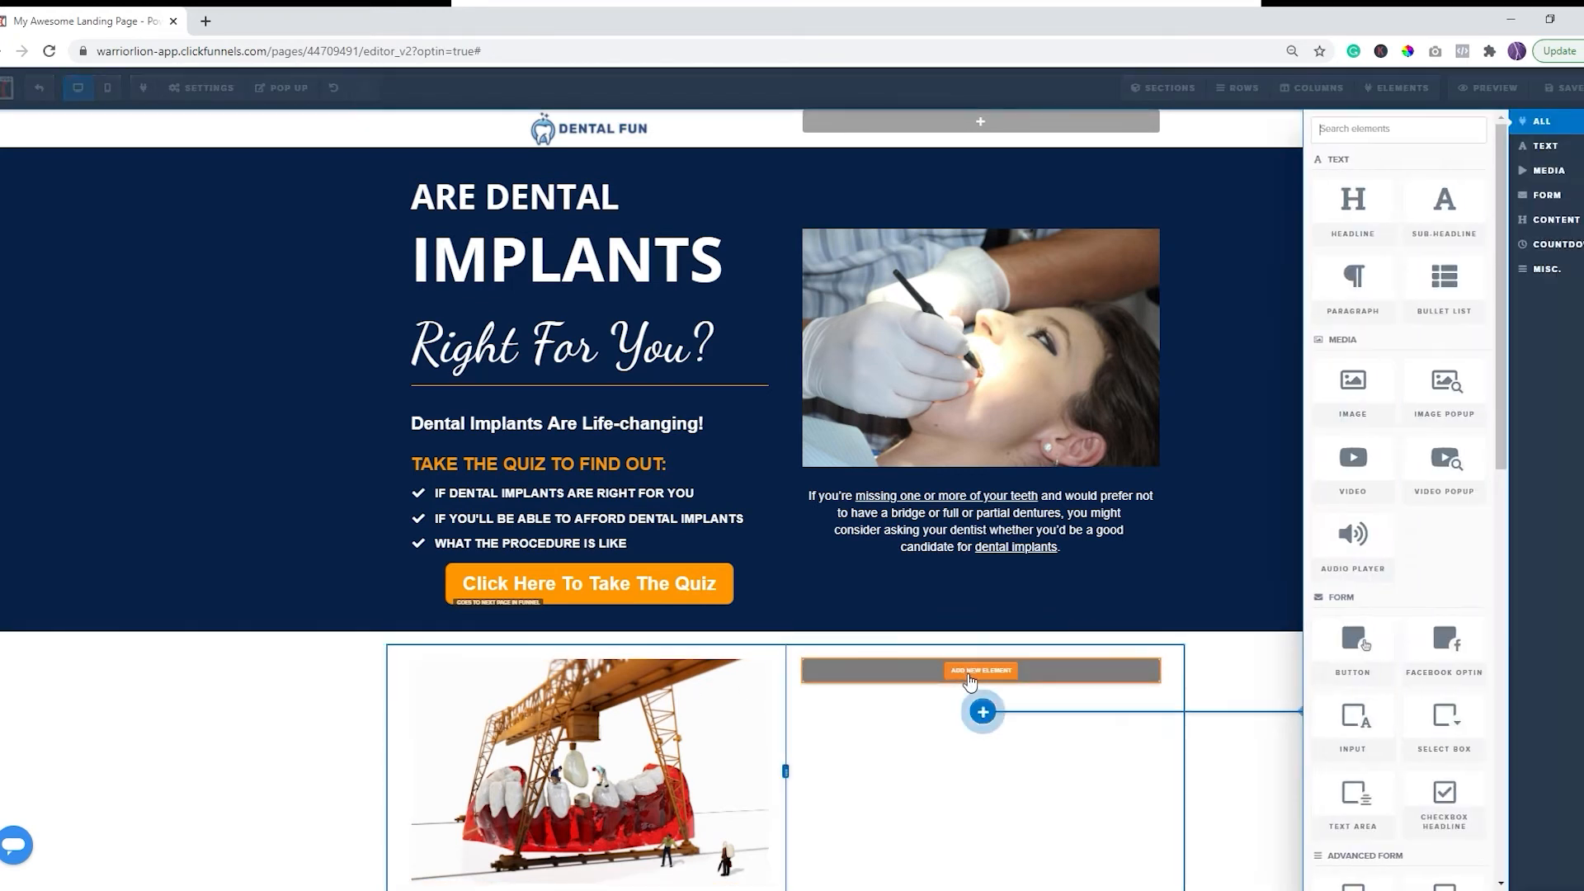
click(1354, 207)
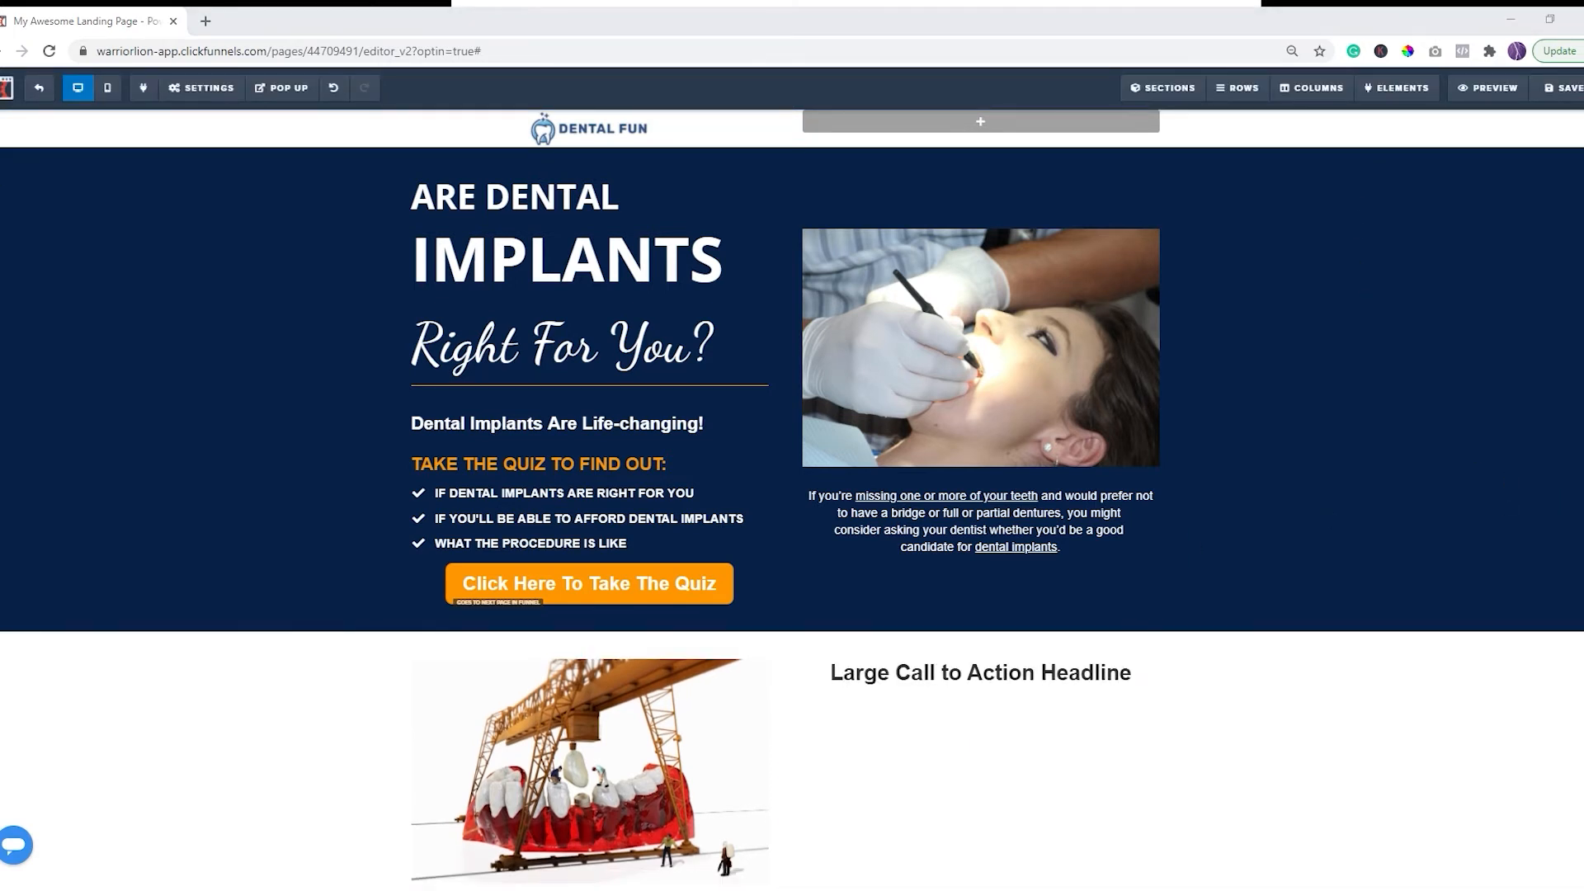
double_click(1037, 683)
text(Why Dental Implants?)
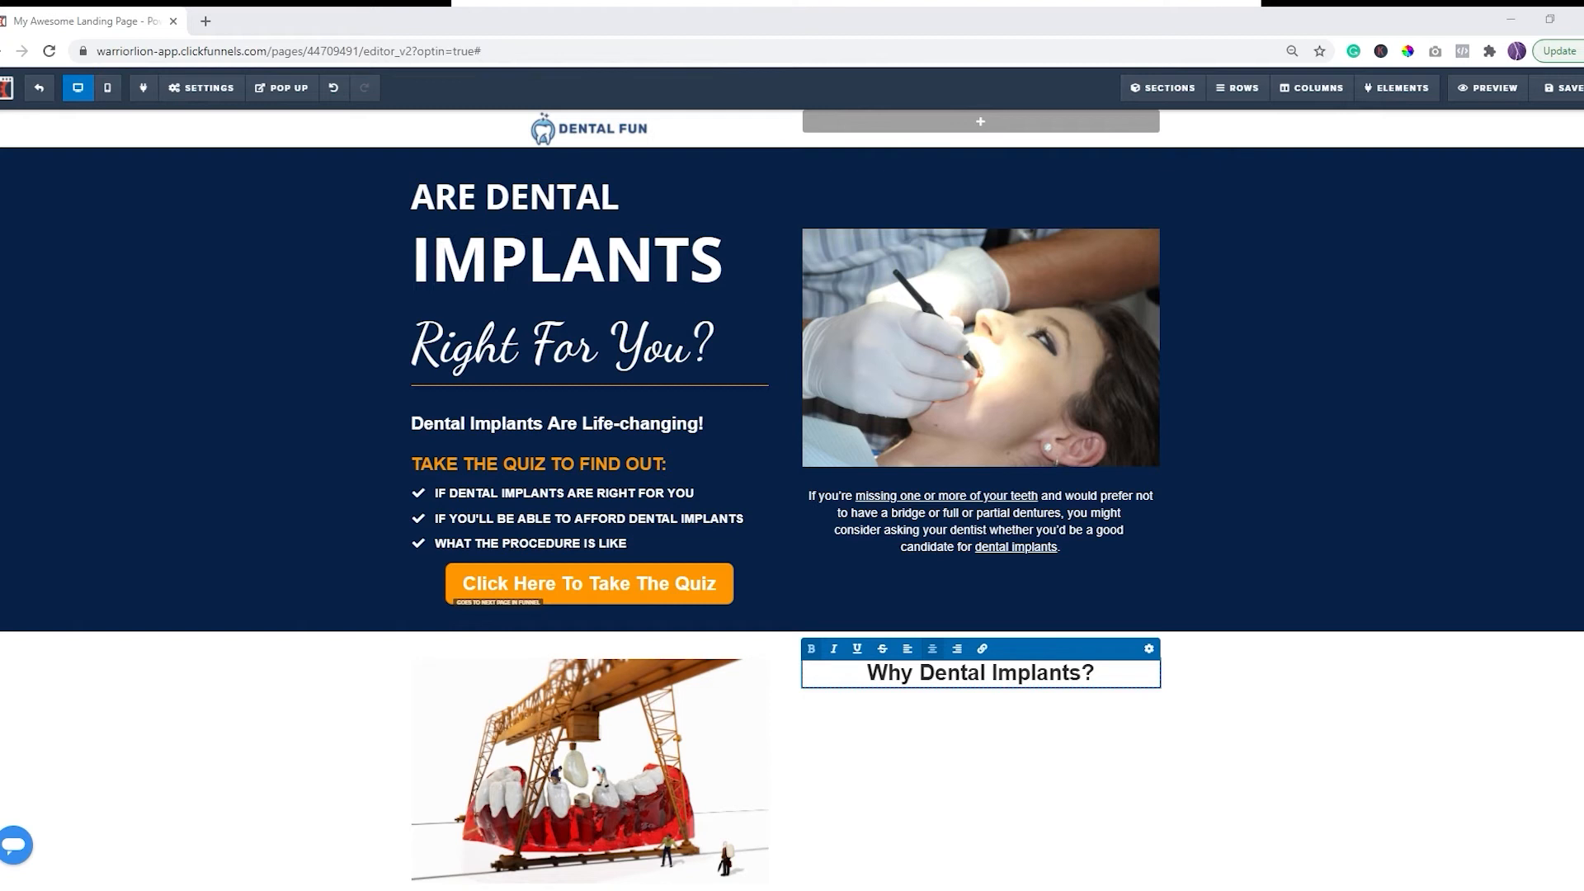
click(1036, 756)
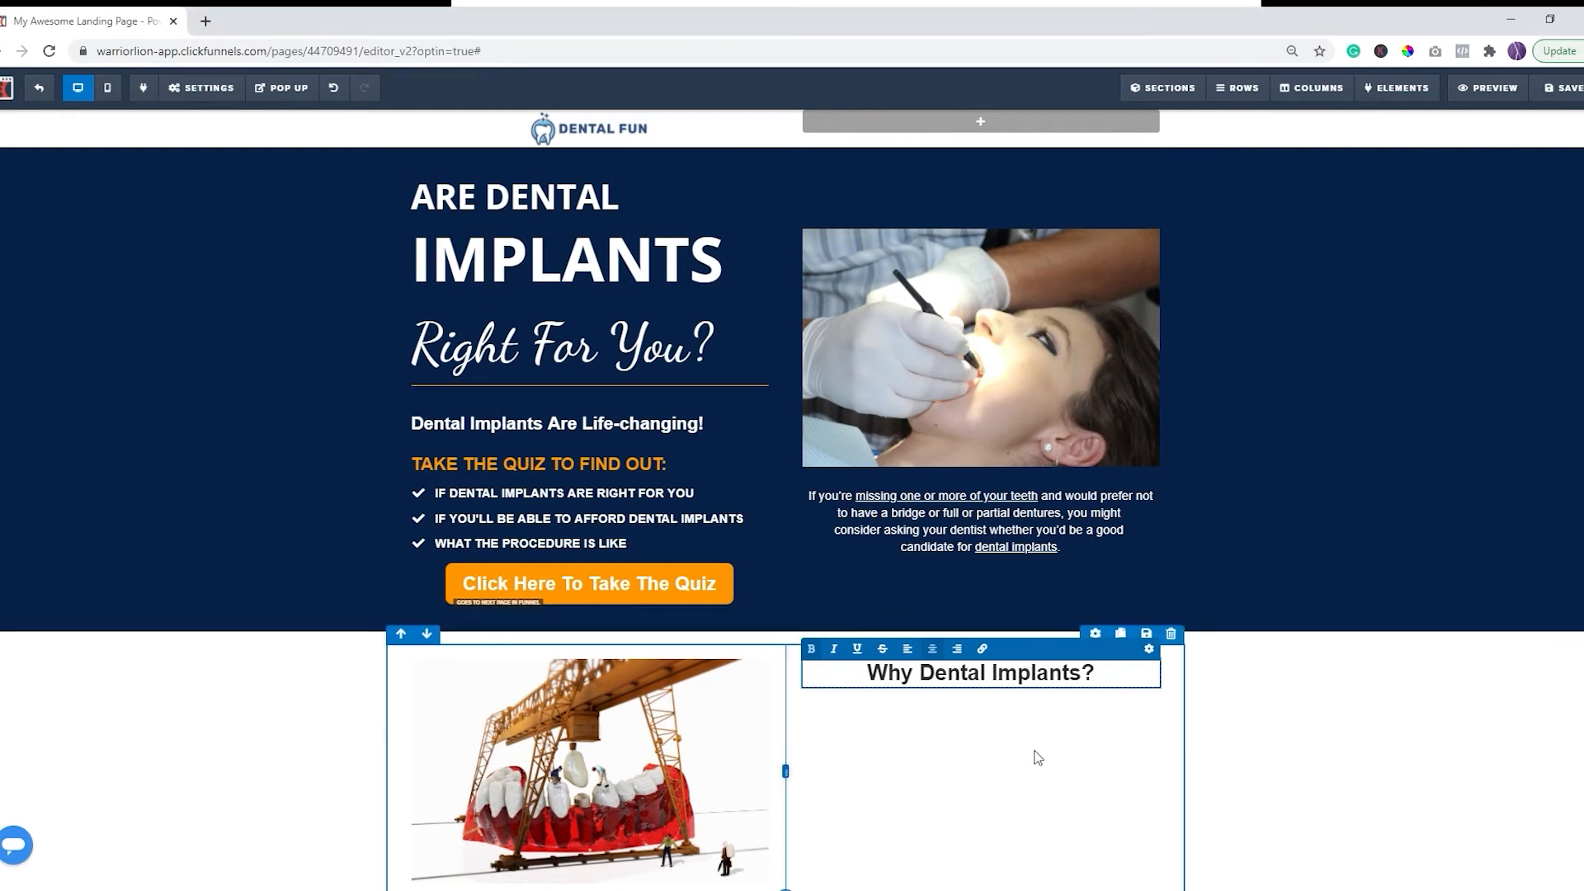
Step: Set the "Why Dental Implants?" headline's font size to 46 and its text color to #0077bf
triple_click(1040, 680)
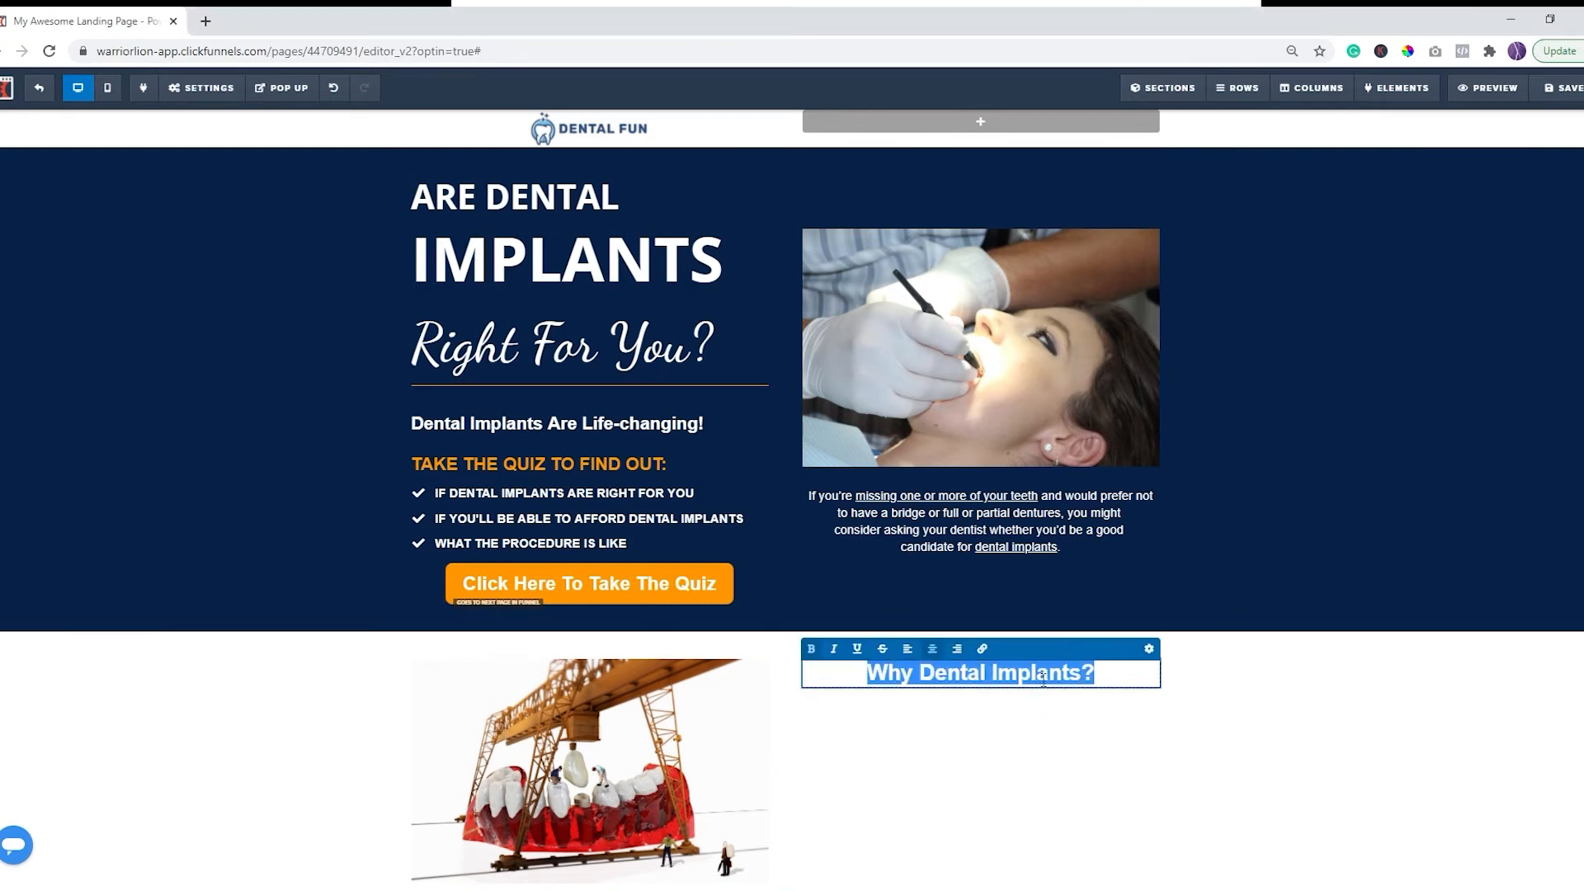
click(1148, 648)
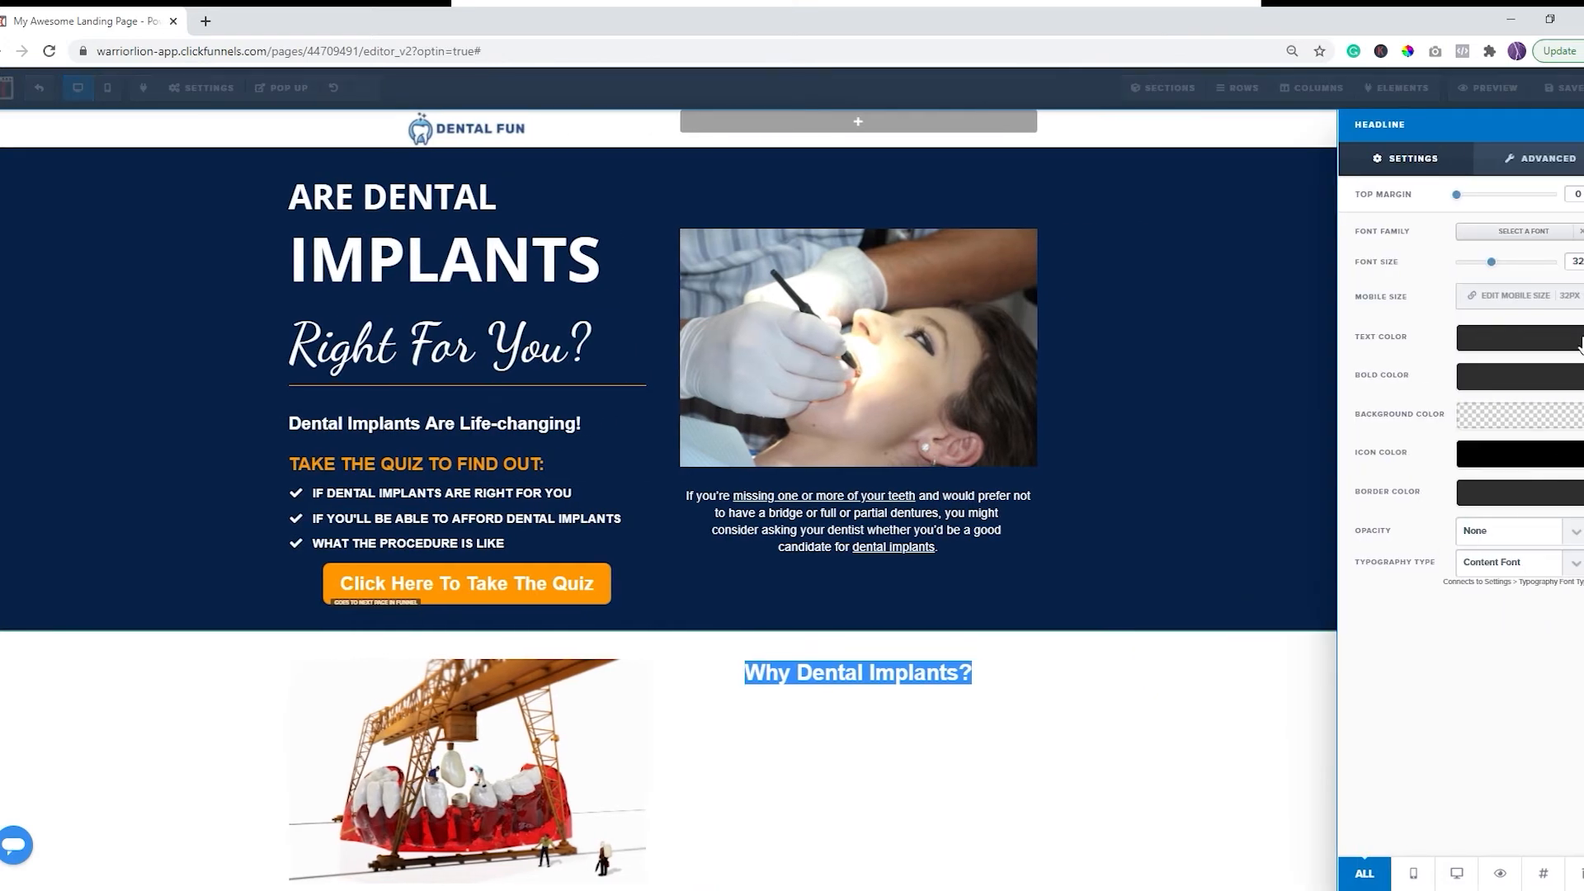
double_click(1582, 268)
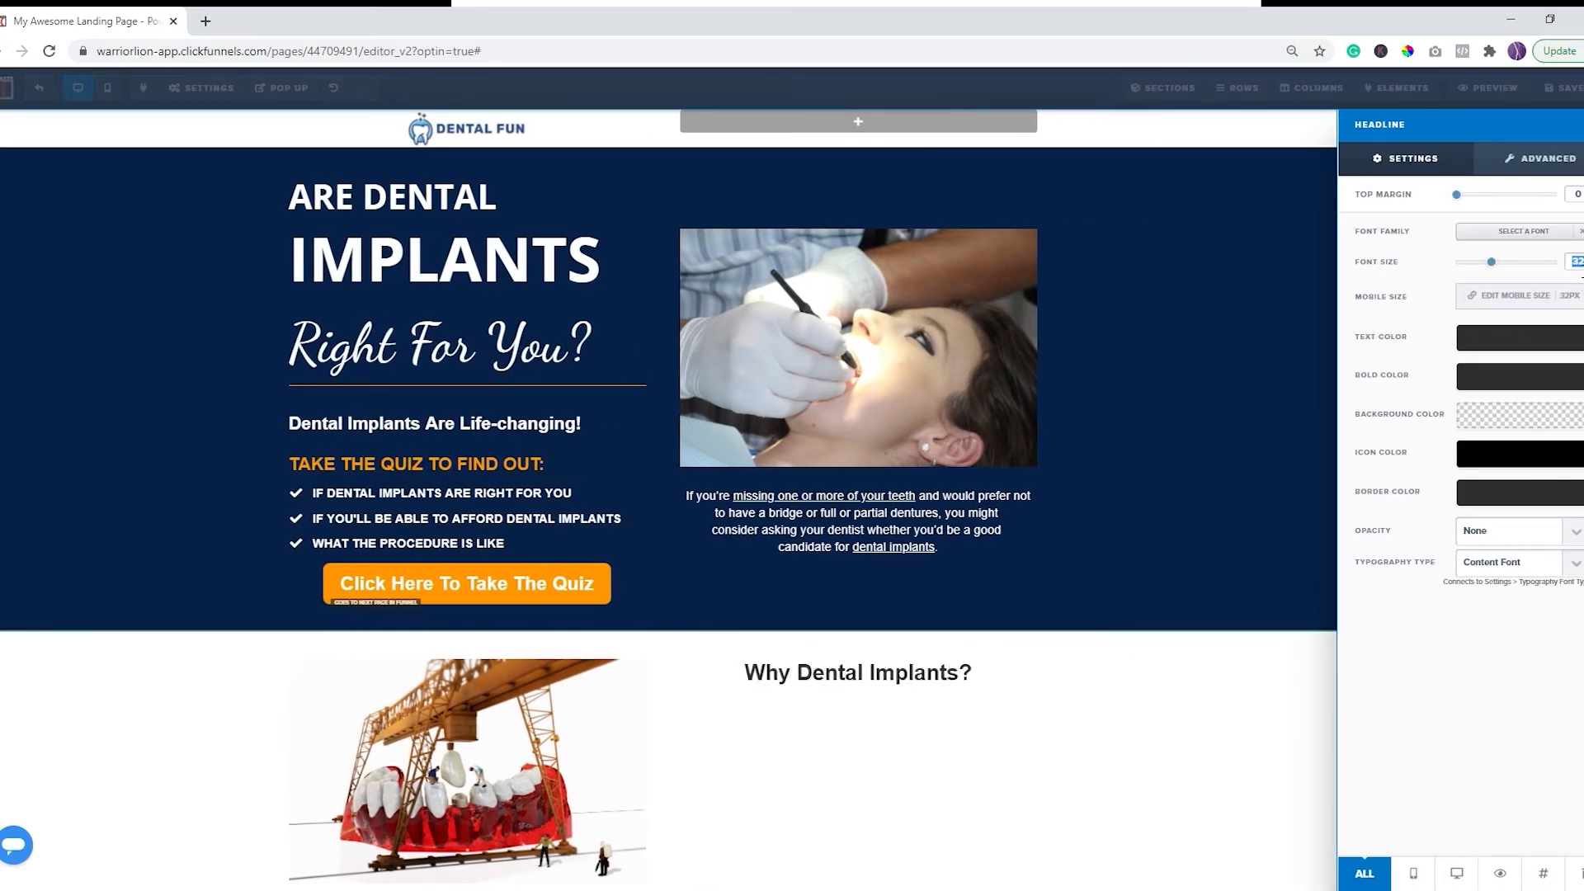
text(46)
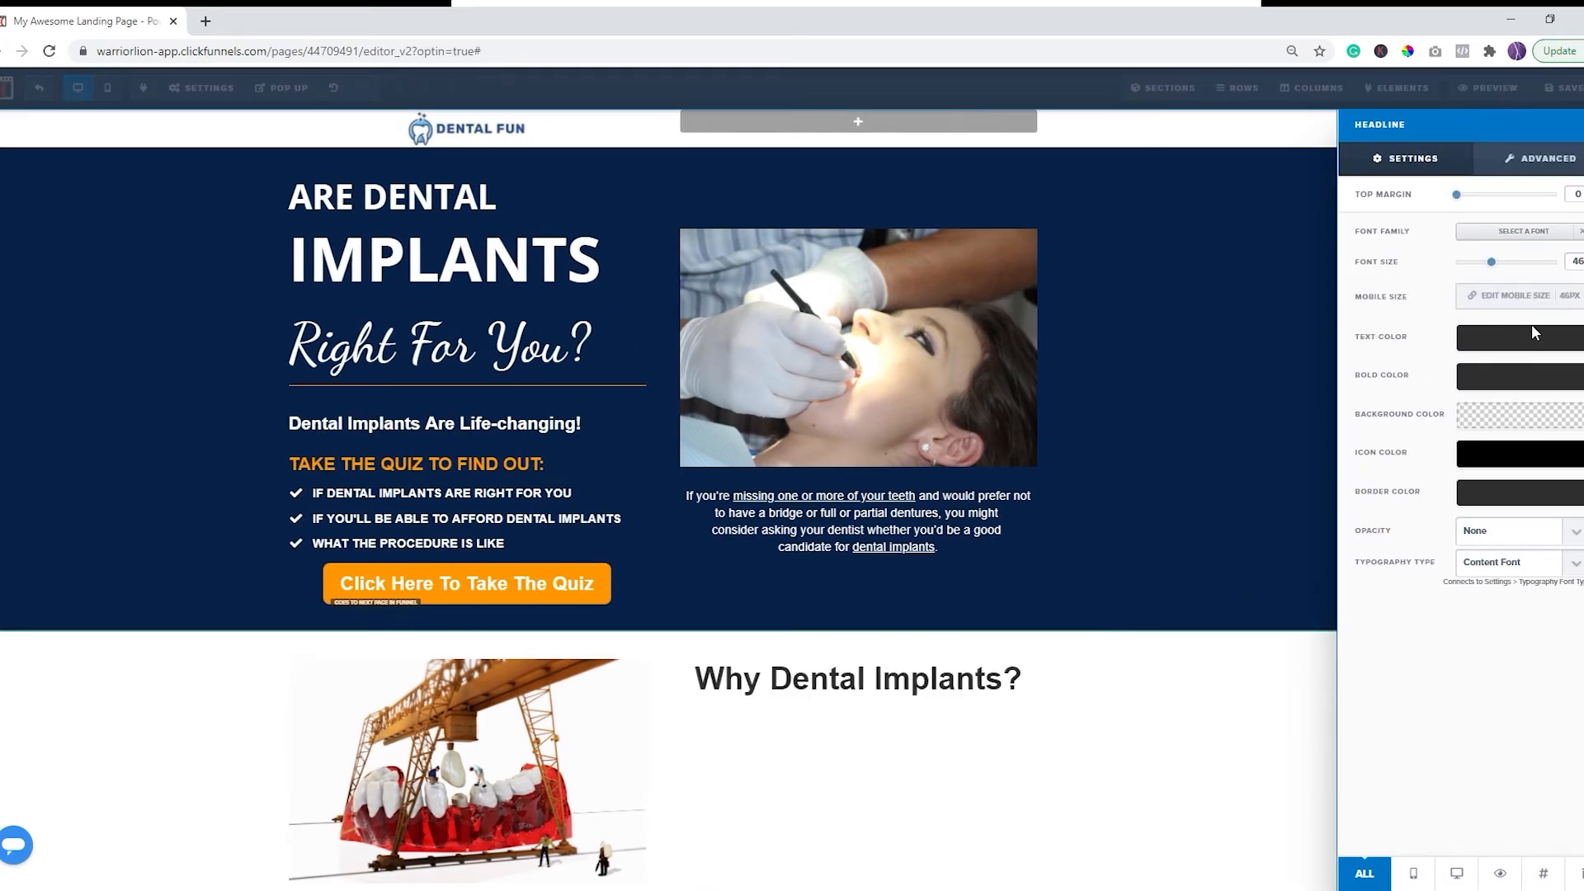
click(1535, 334)
double_click(1532, 505)
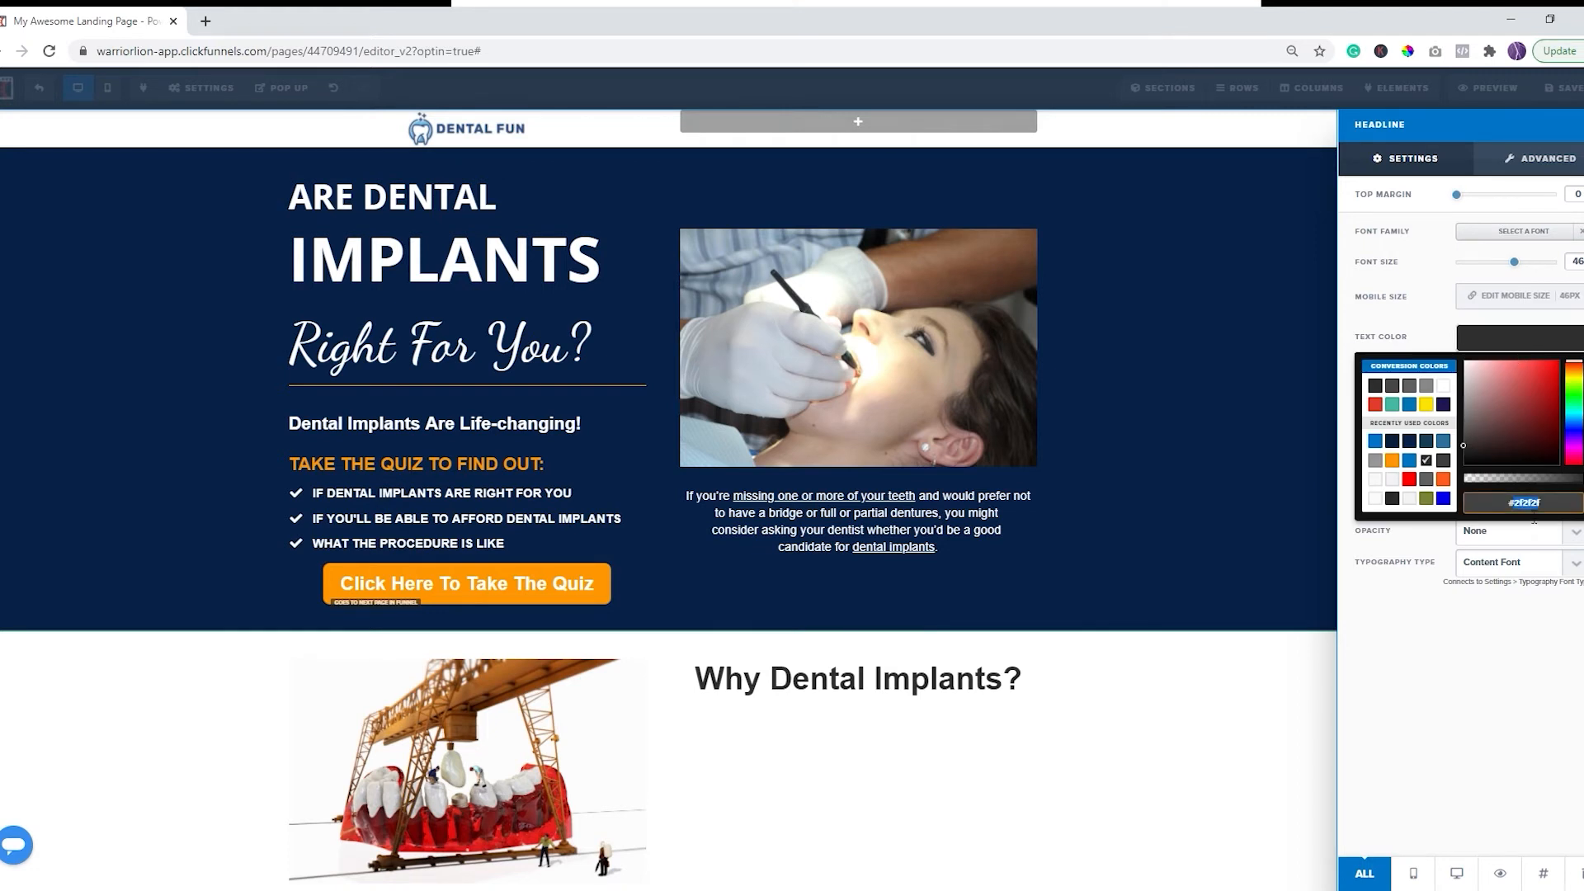
text(0077bf)
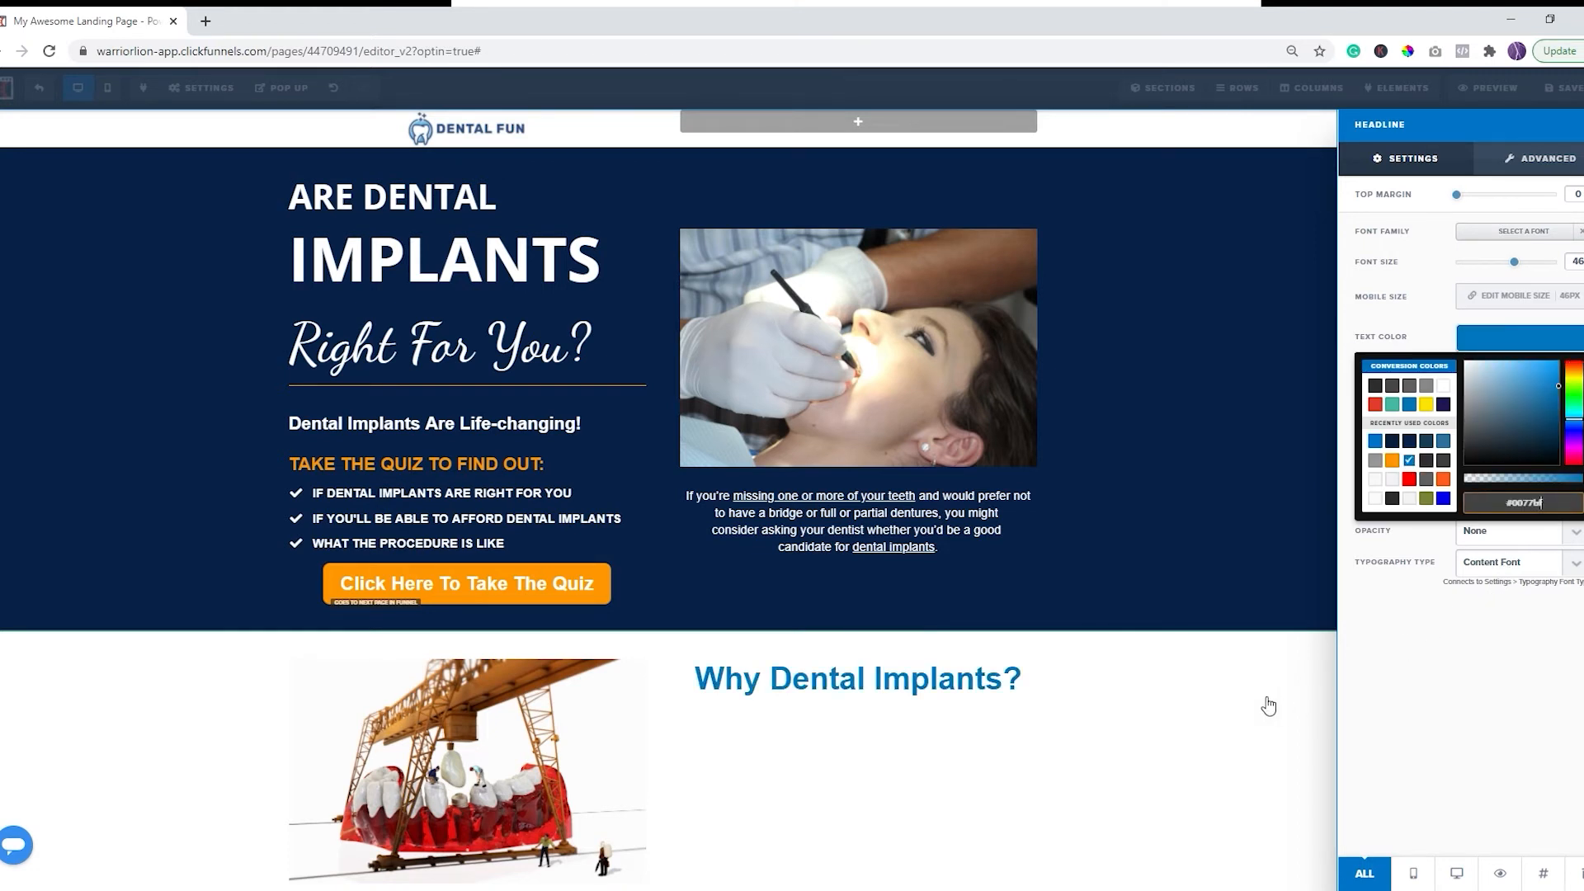
click(1194, 693)
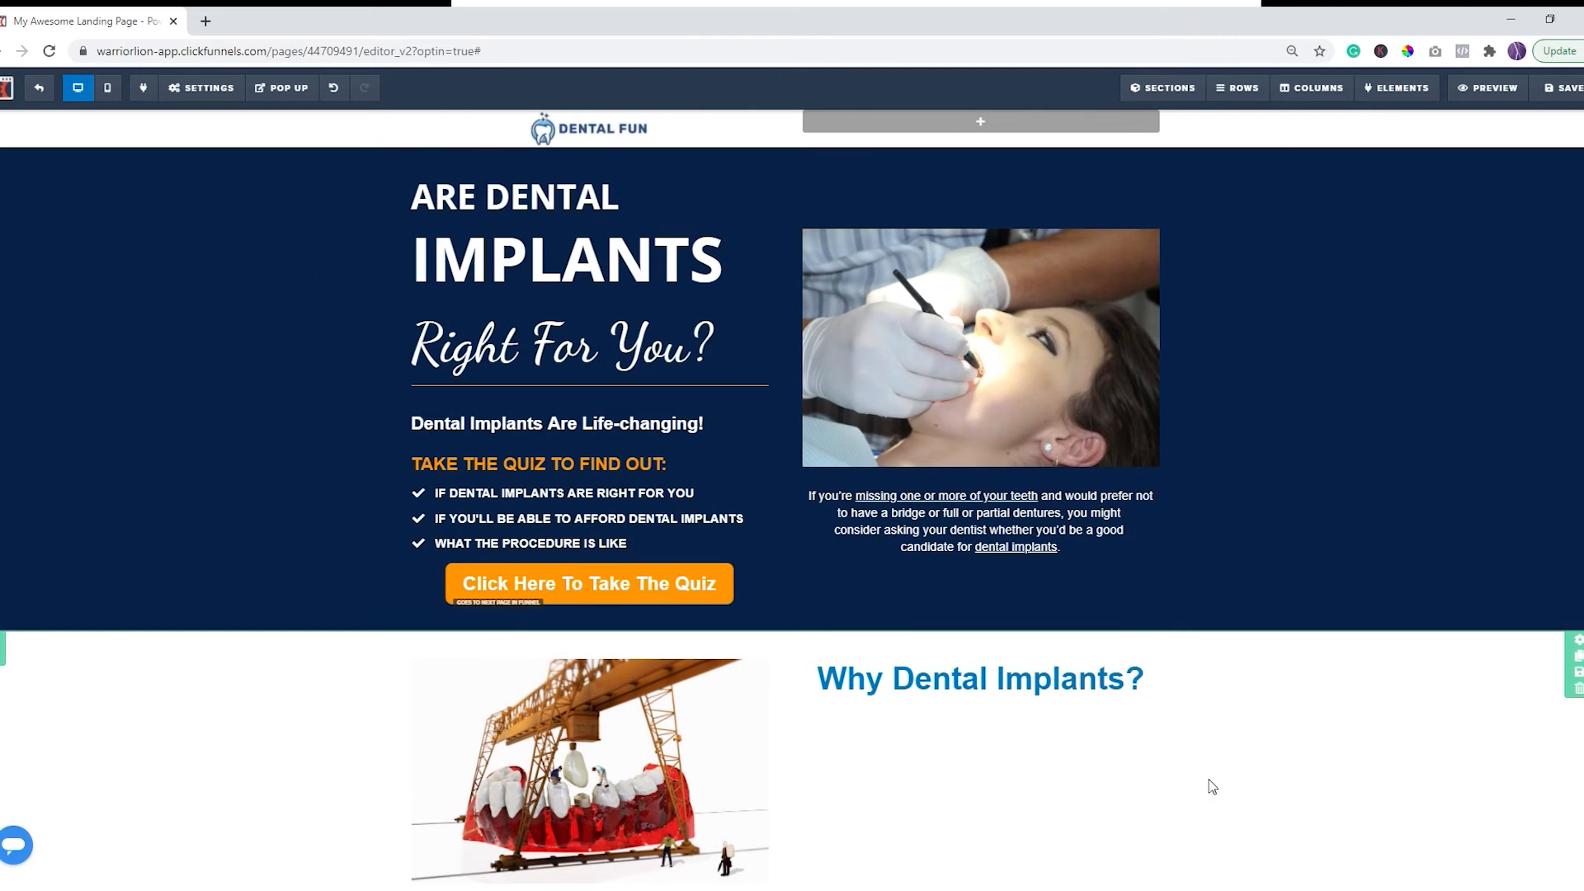
Step: Add a paragraph below the "Why Dental Implants?" headline with the copy starting "The number one thing that we hear from all of our patients"
scroll(1242, 771, down, 1)
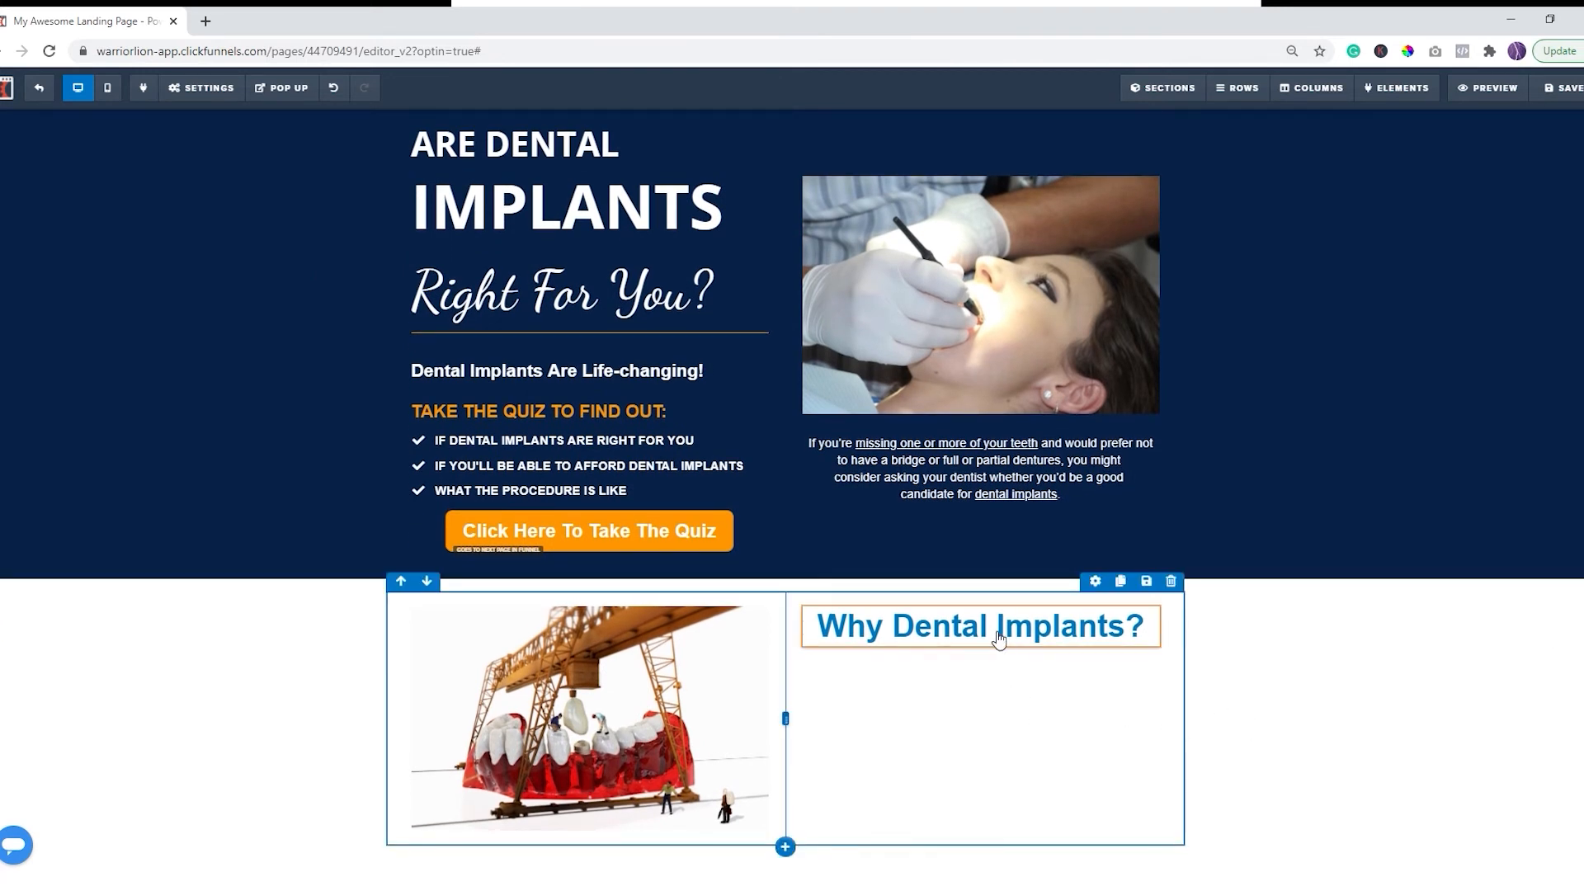
click(987, 665)
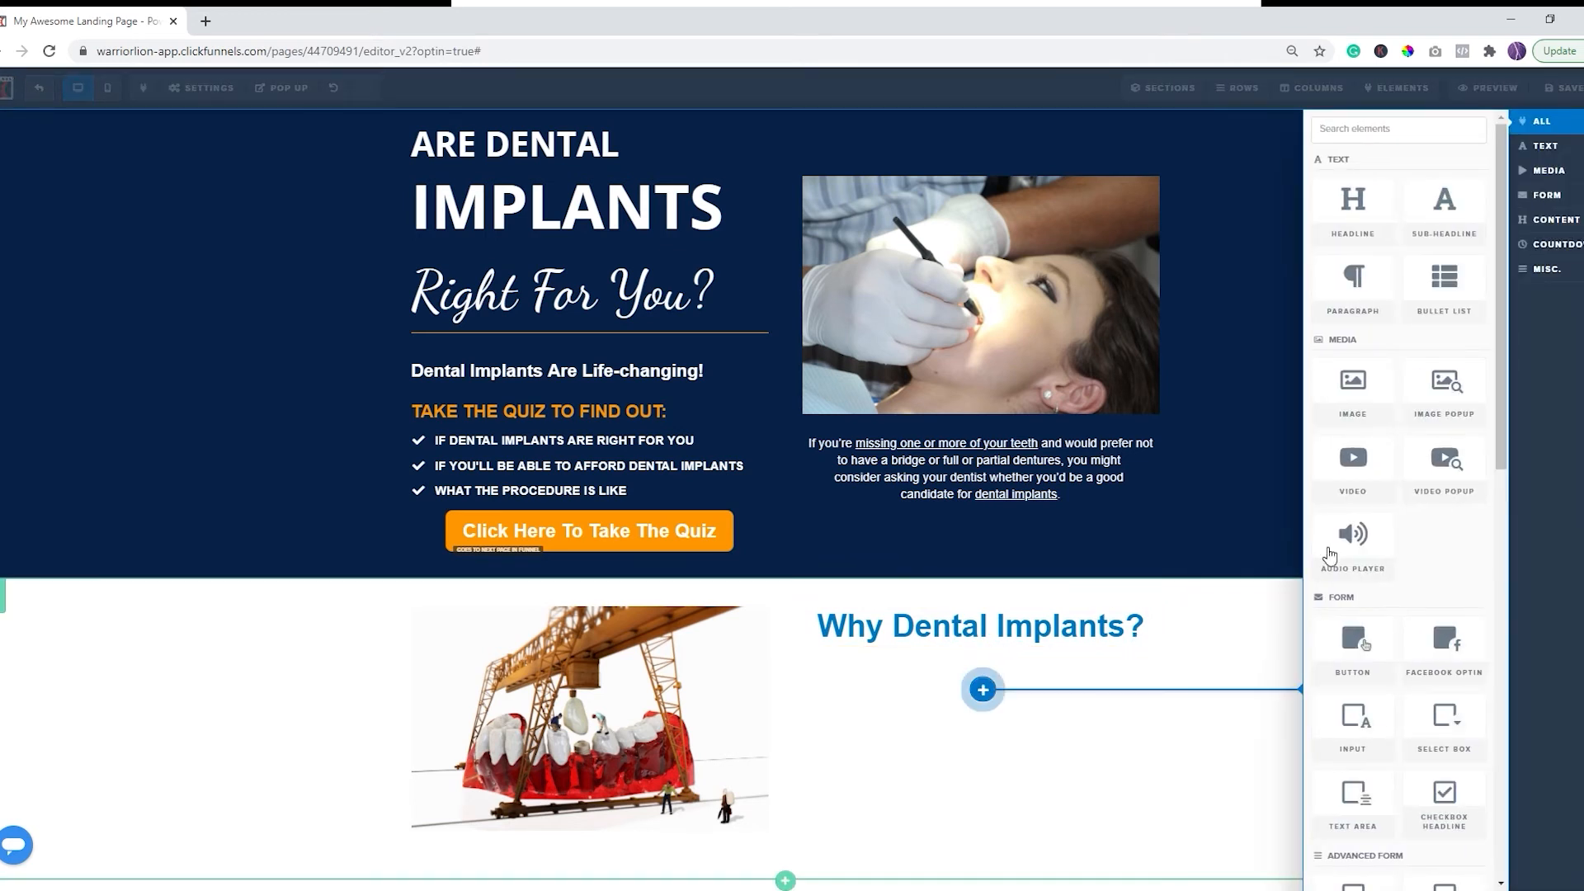
click(1350, 284)
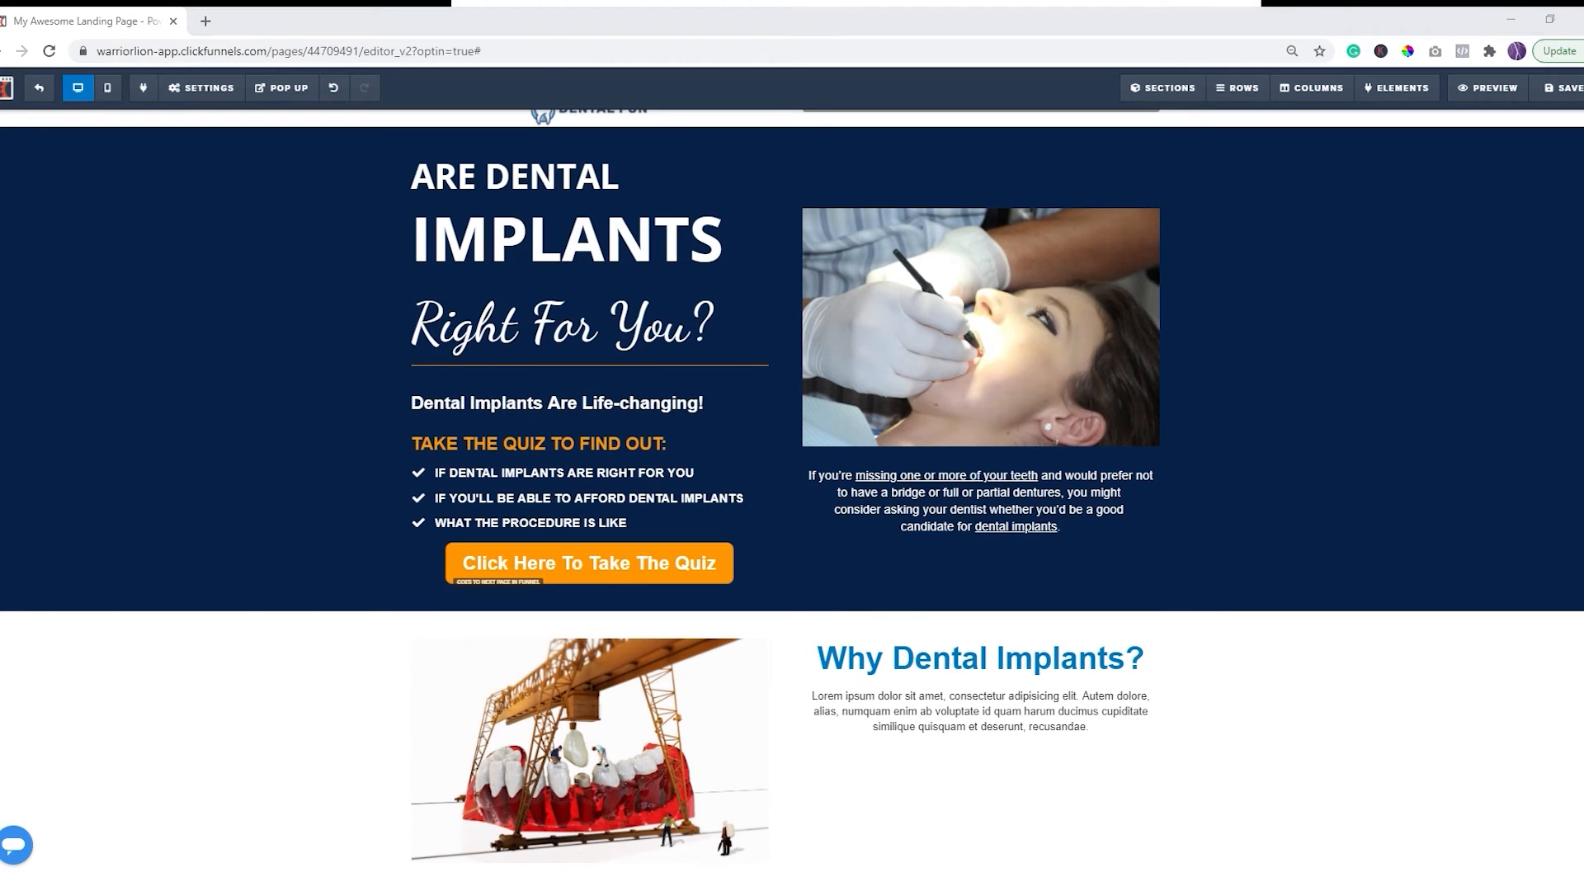
triple_click(1022, 693)
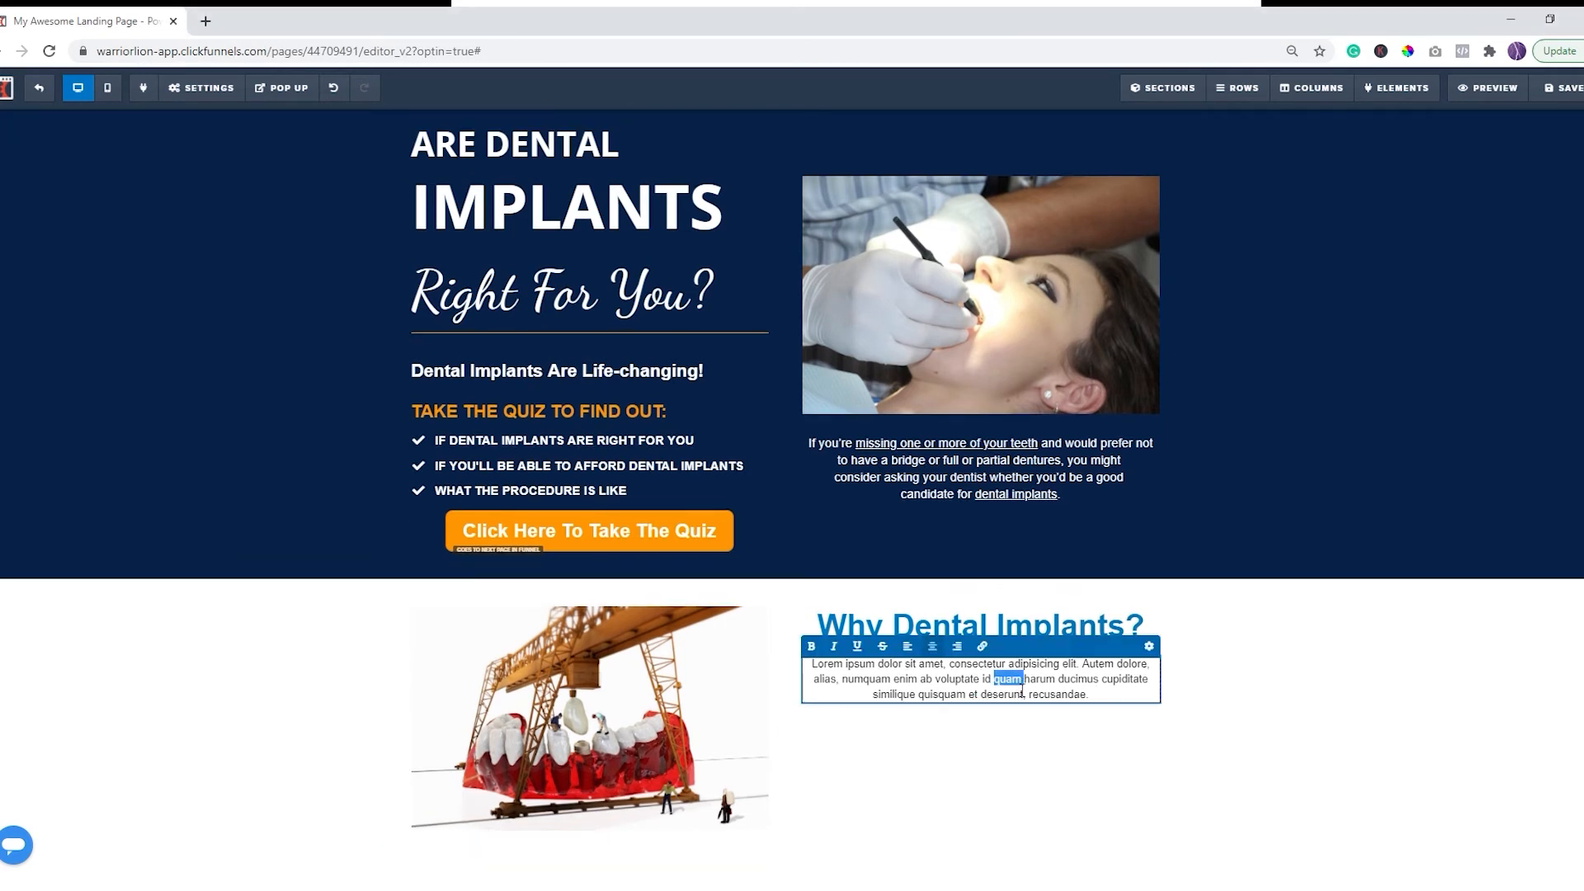
text(The number one thing that we hear from all of our patients is that dental implants have been life-changing. They are no longer embarrassed, they have confidence to smile around their loved ones and co-workers, and they can eat what they want. Imagine how great it would feel to not have to hide your teeth or wear a denture that doesn't fit or doesn't look good!  With proper care, implants can last a lifetime. This makes DENTAL IMPLANTS less expensive in the long-term compared to other treatment options that may need to be replaced several times, like bridges or dentures.  Ready to smile confidently, knowing you have your full set of teeth back?)
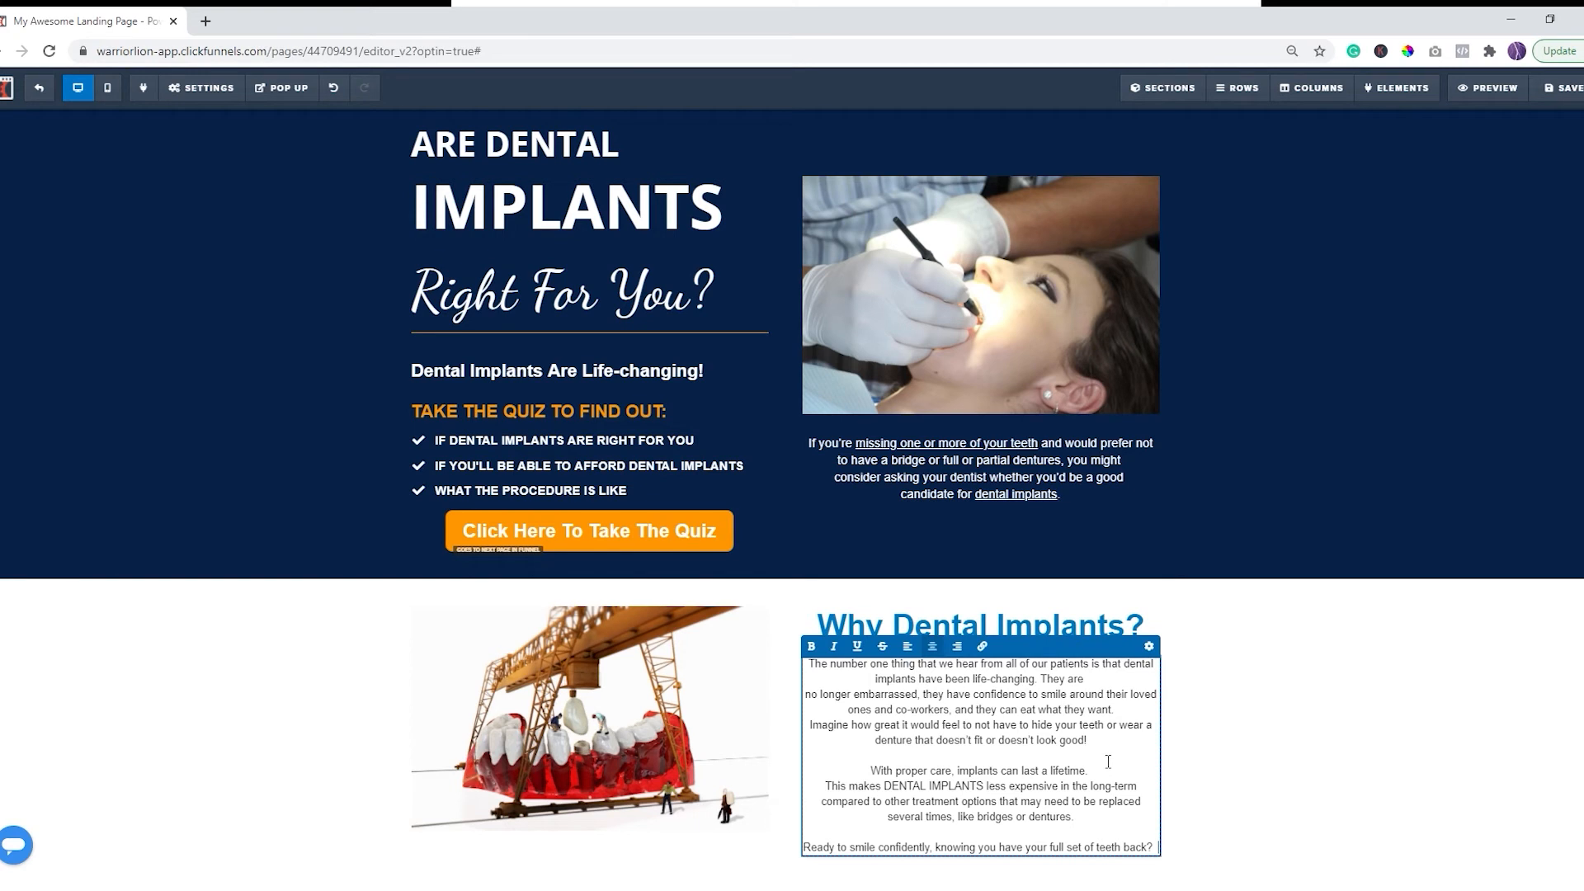
Step: Left-align all the text of the paragraph below "Why Dental Implants?"
triple_click(926, 714)
key(ctrl+a)
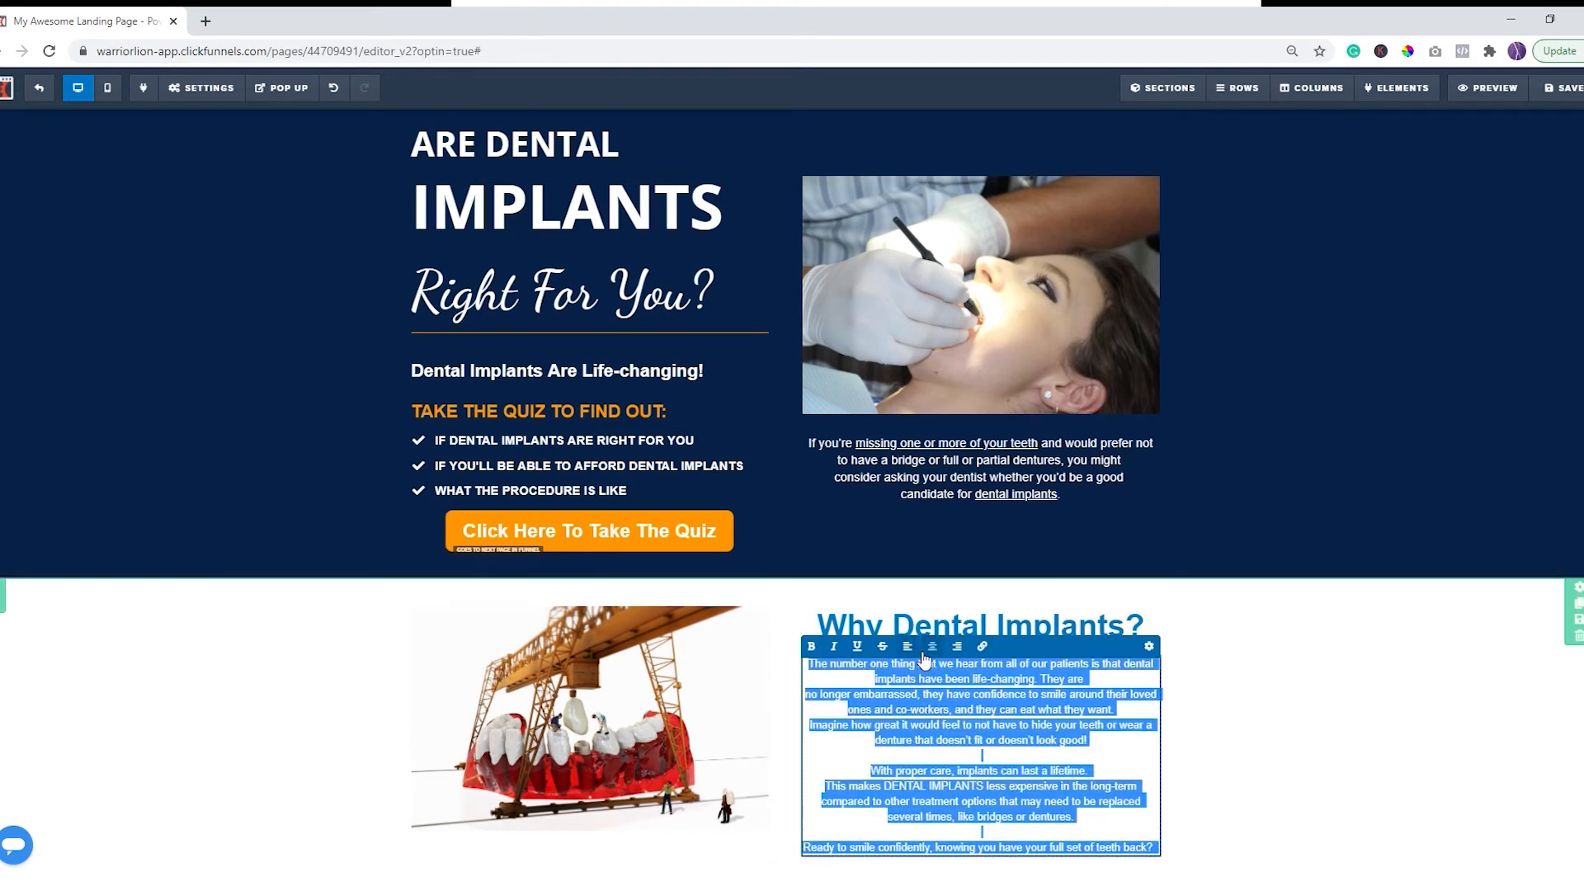
click(908, 646)
key(alt+Tab)
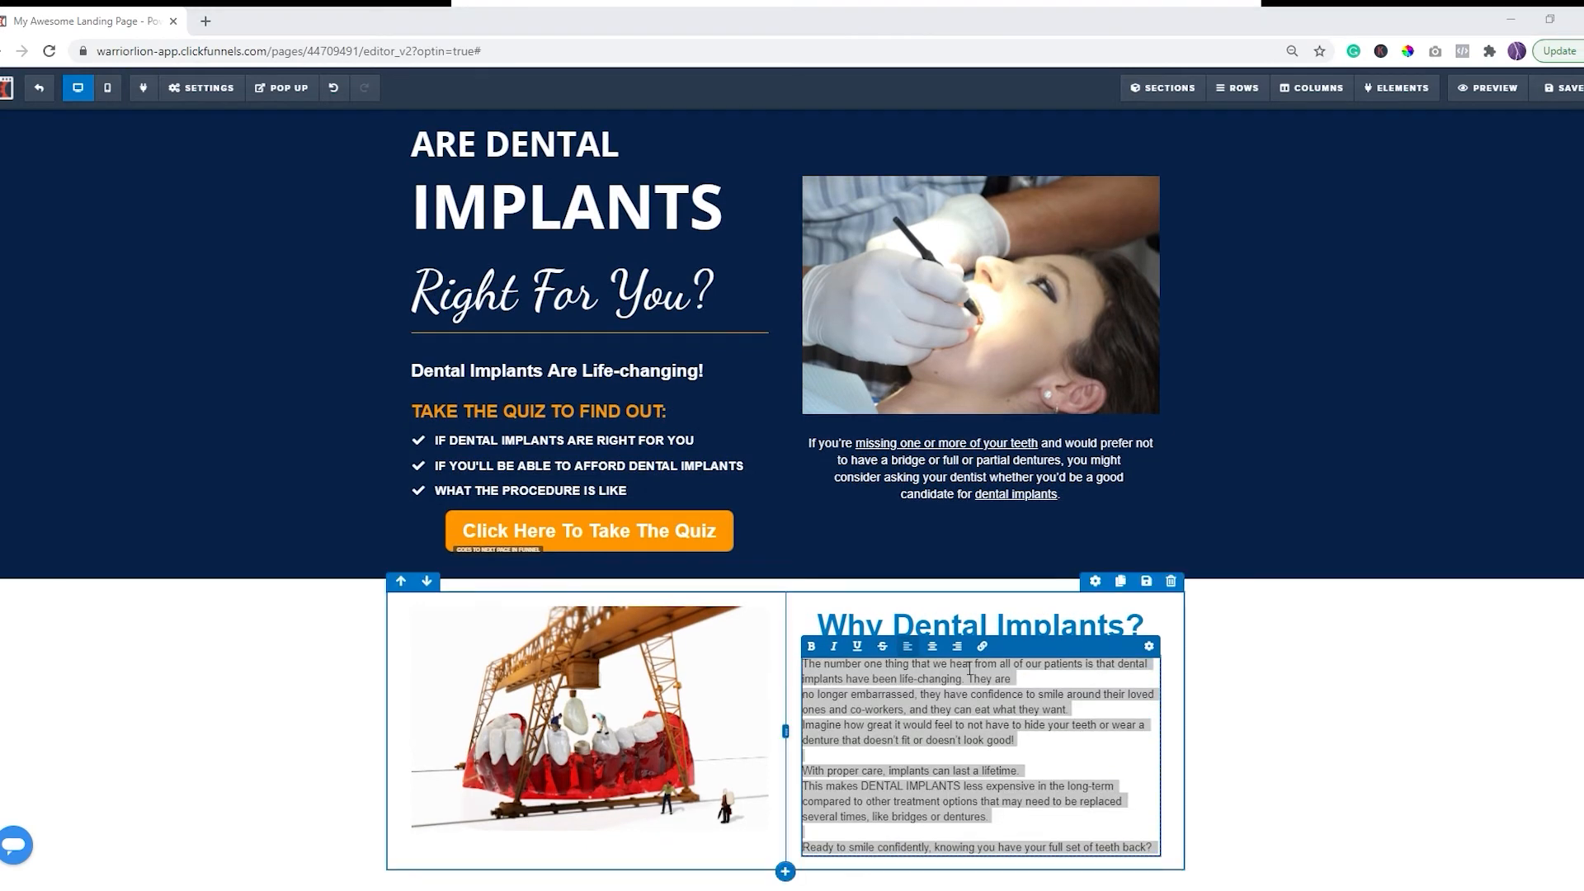
click(939, 718)
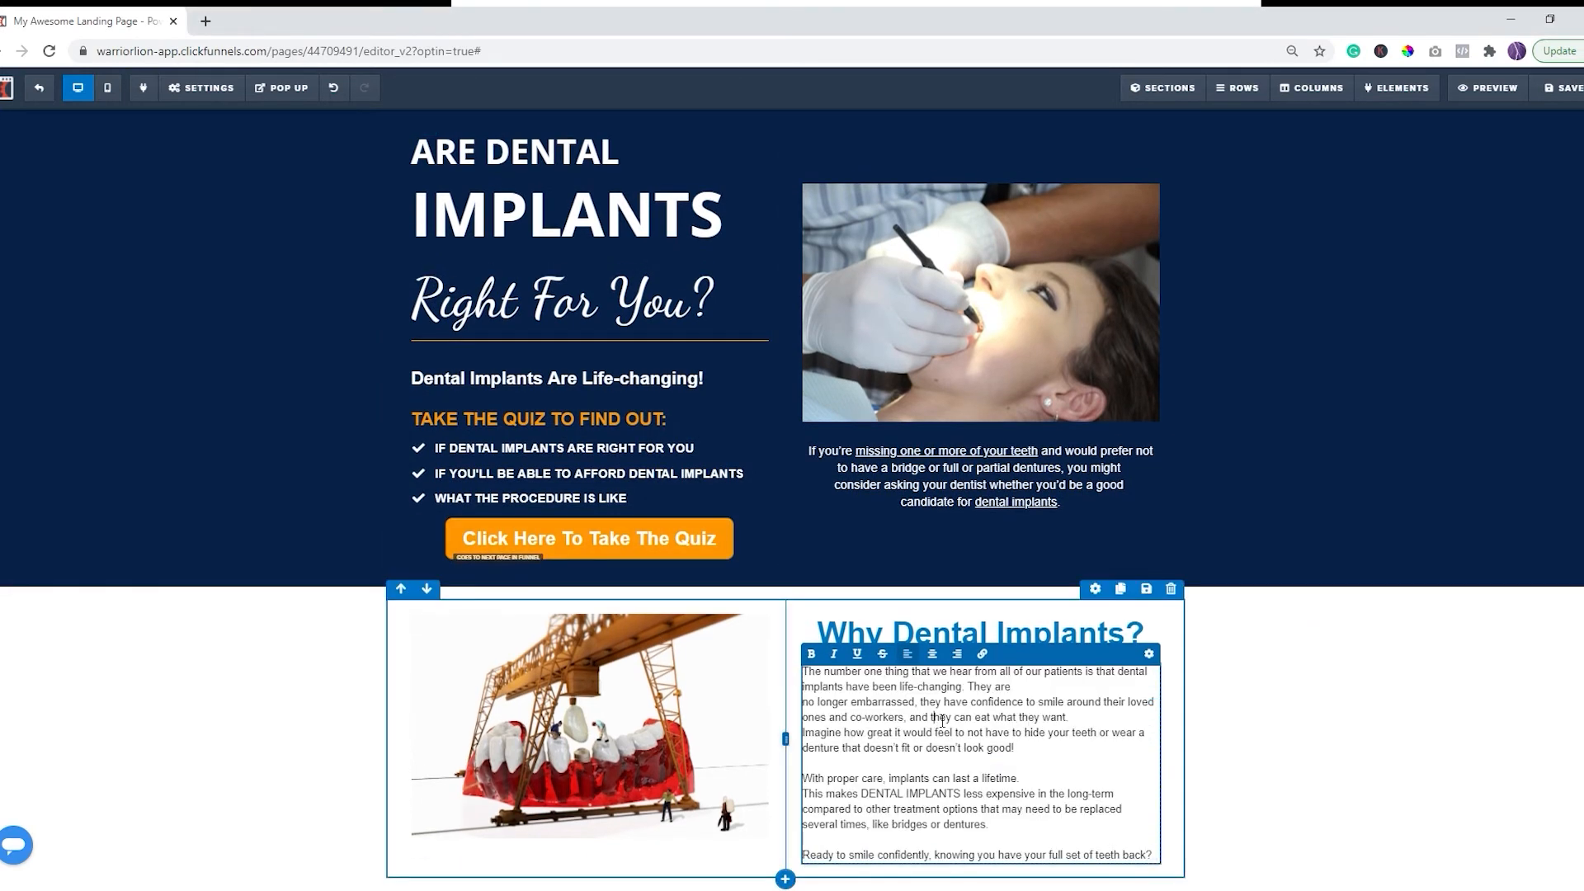
Step: Set the "Why Dental Implants?" paragraph's font size to 18 and its bold color to the recently used bright orange
click(1149, 653)
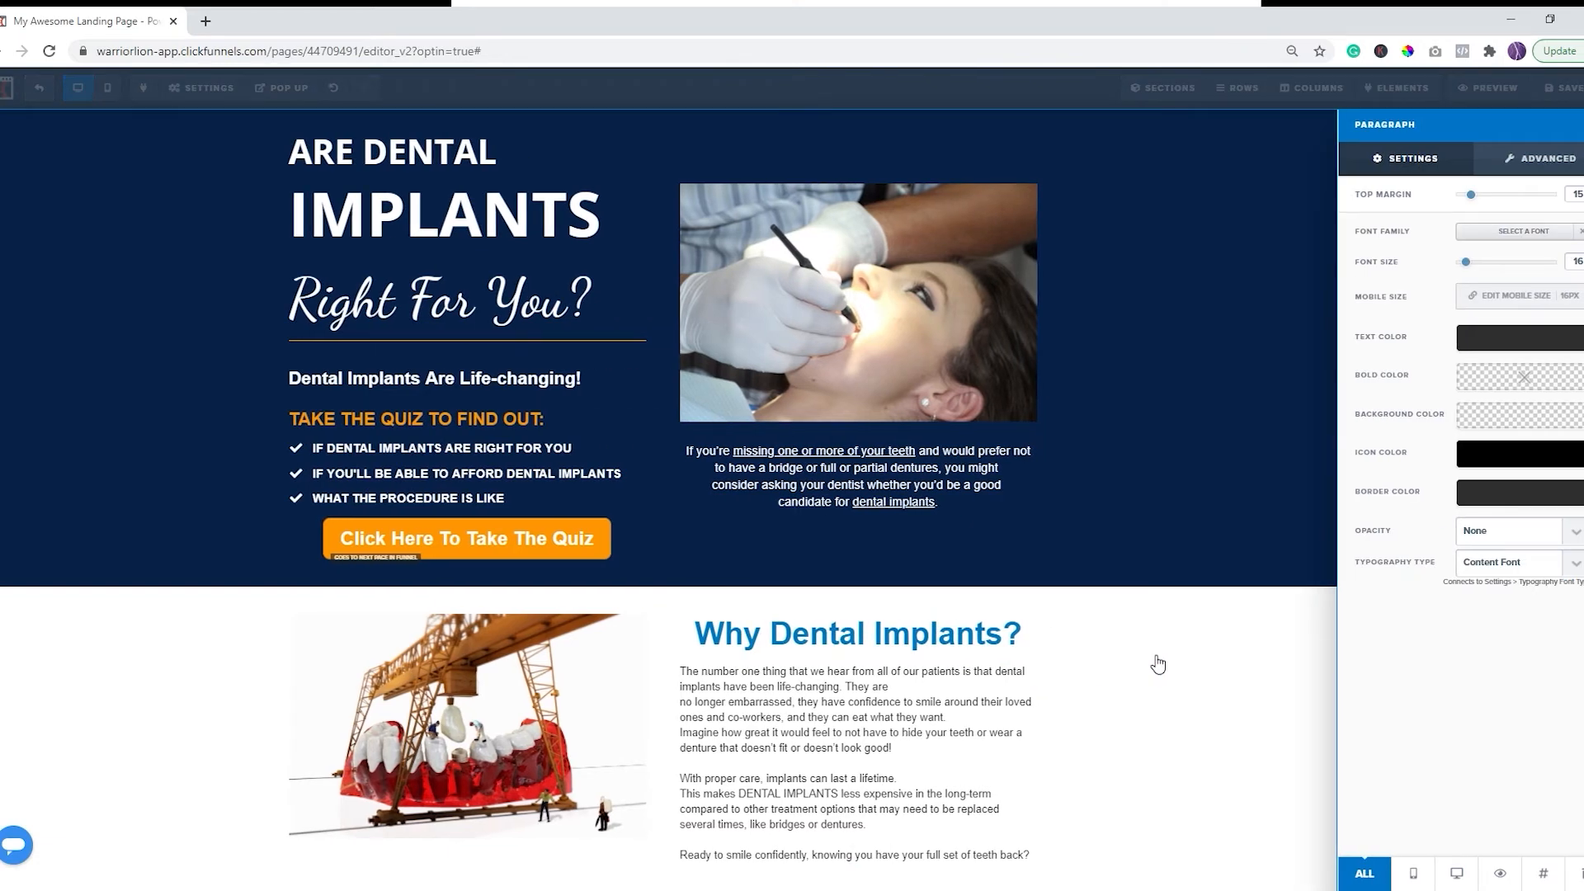
double_click(1577, 262)
text(18)
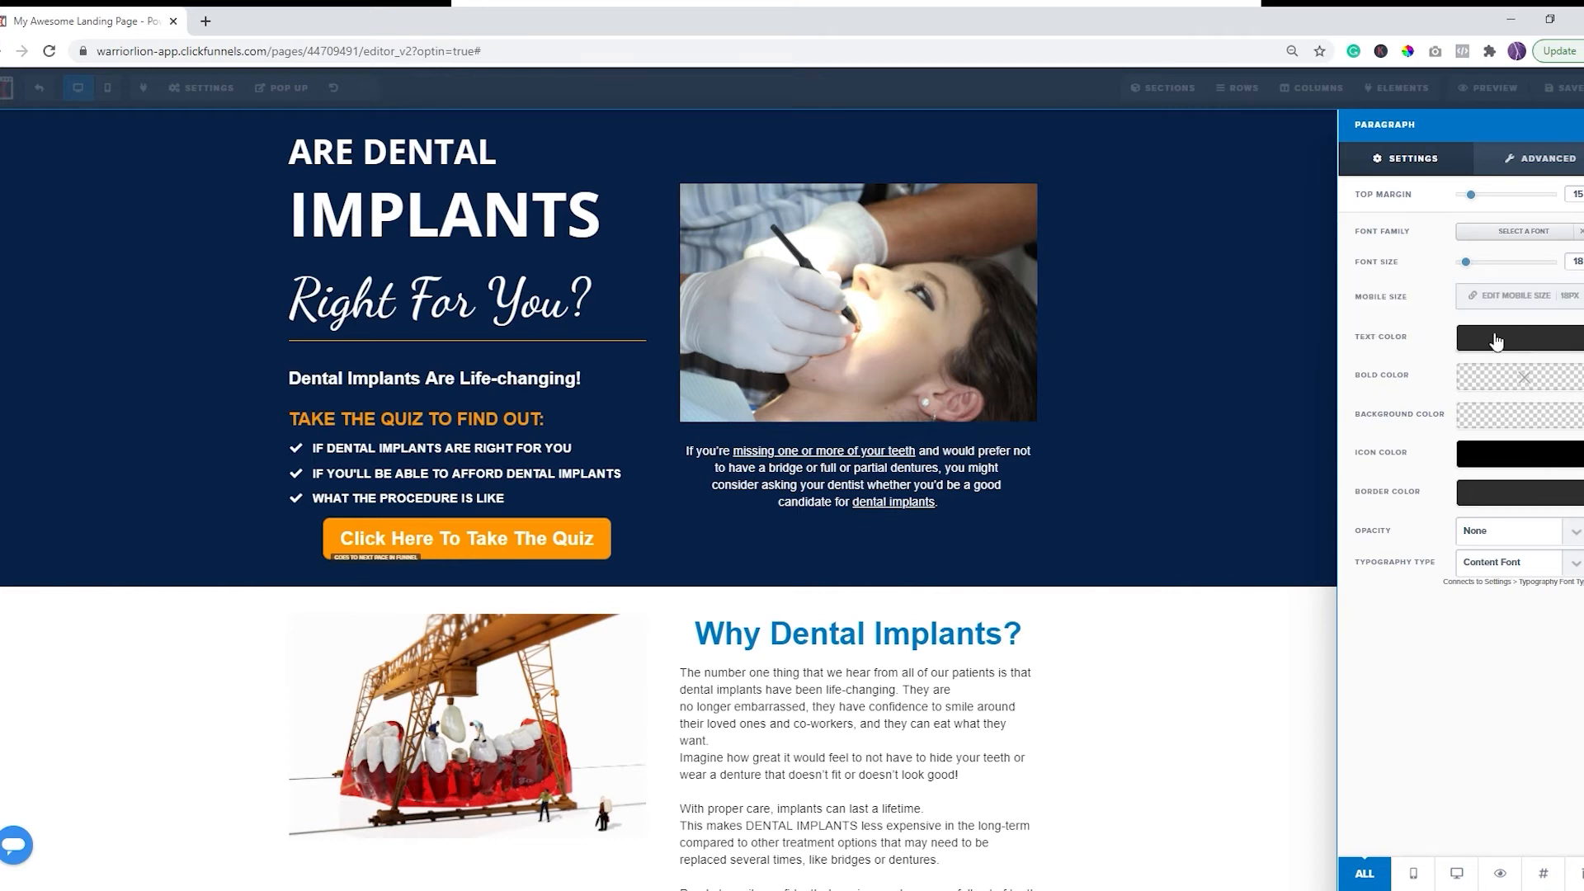
click(1497, 376)
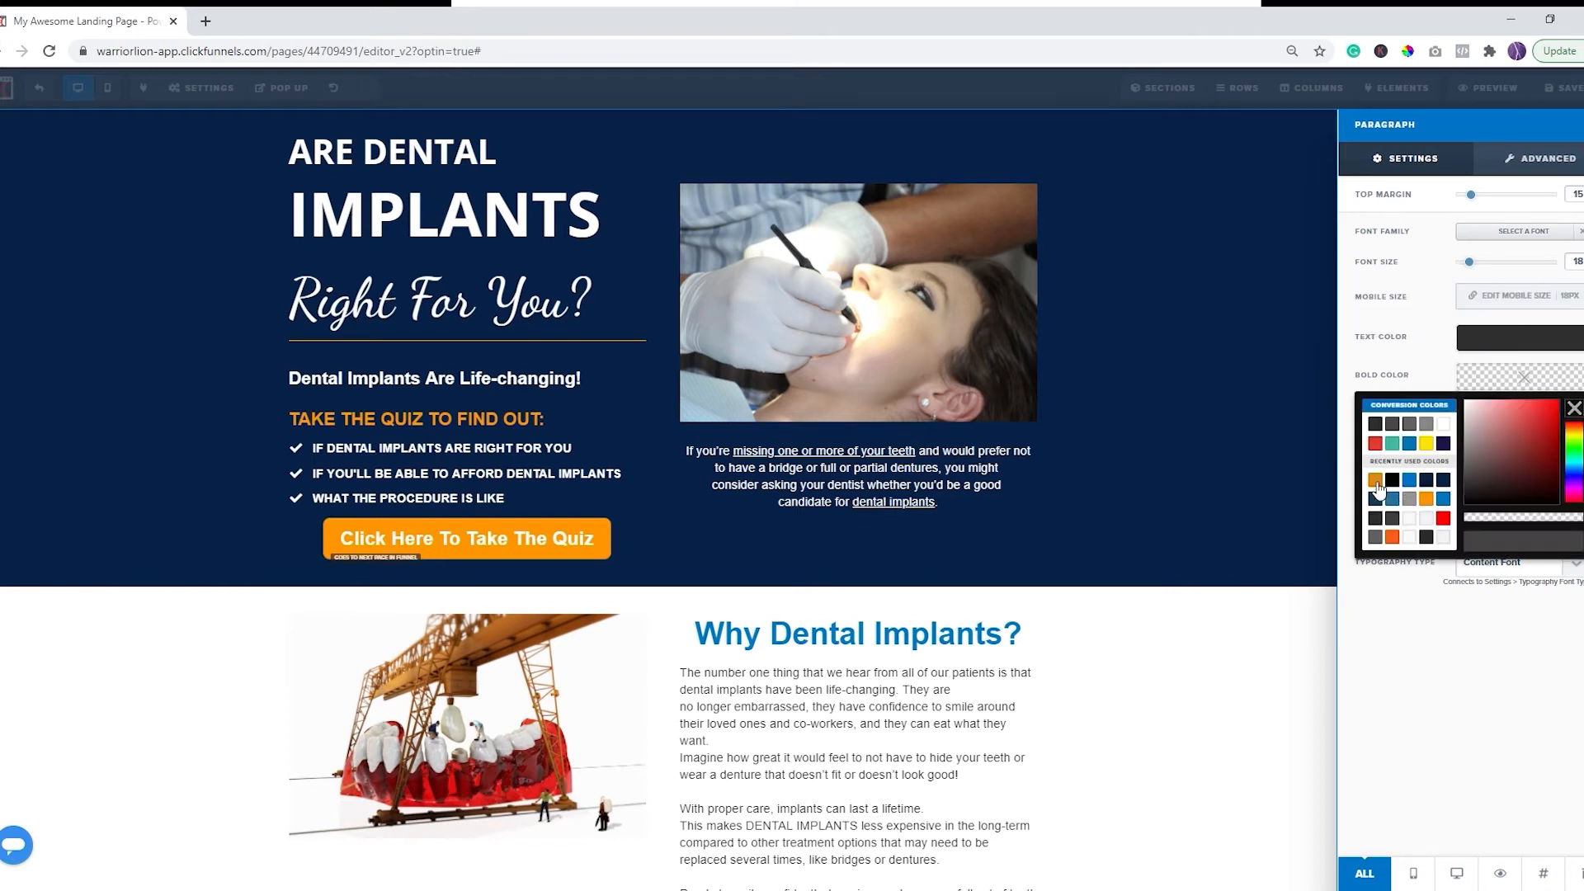
click(1427, 500)
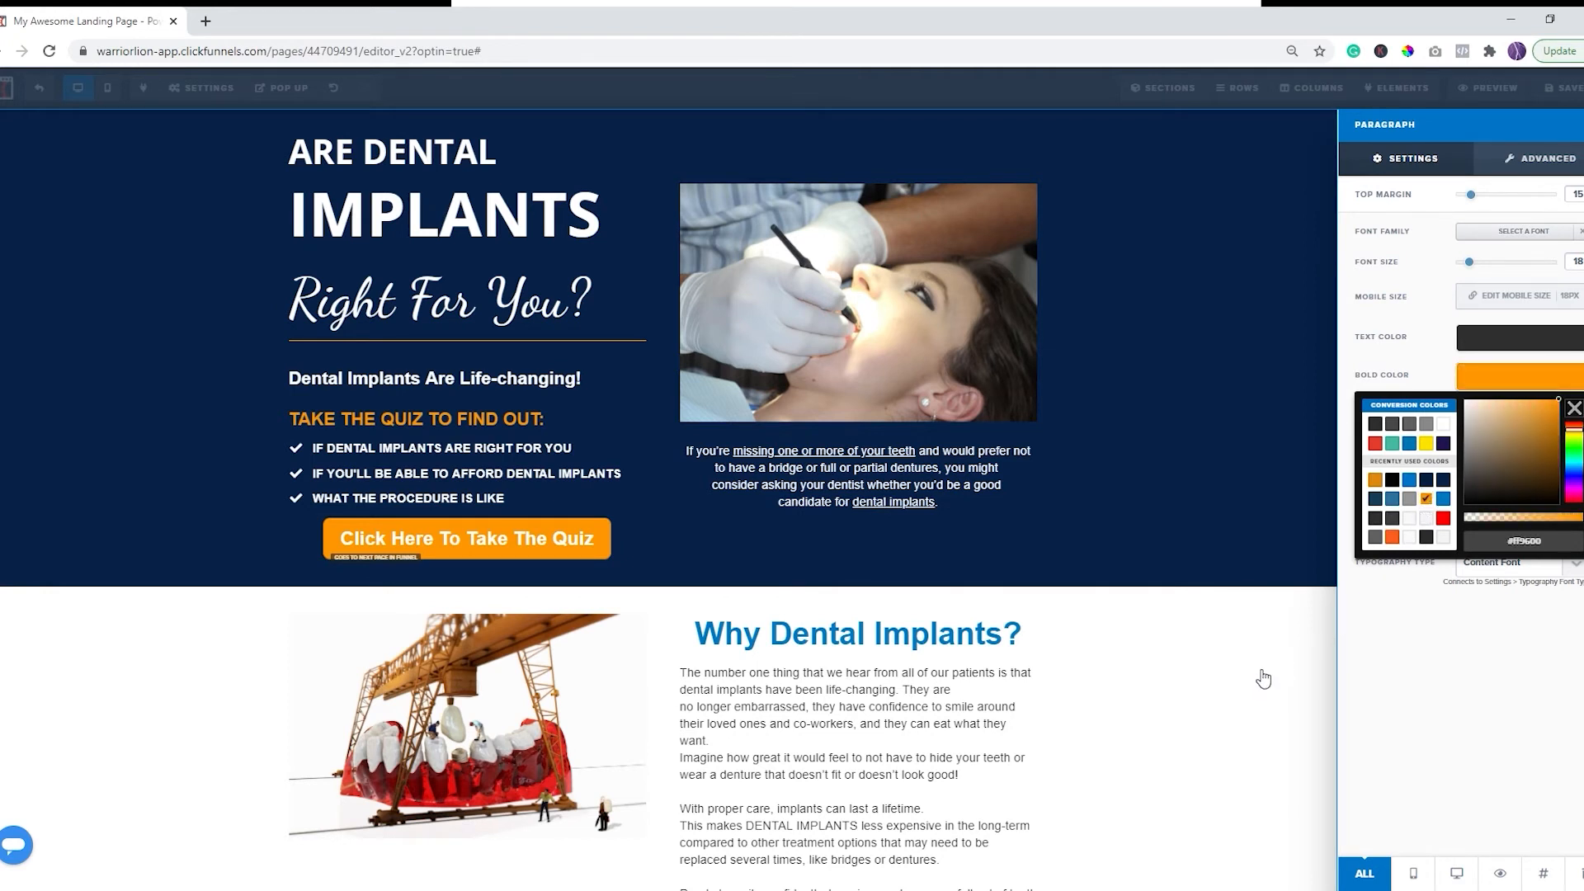
click(1428, 678)
click(1213, 701)
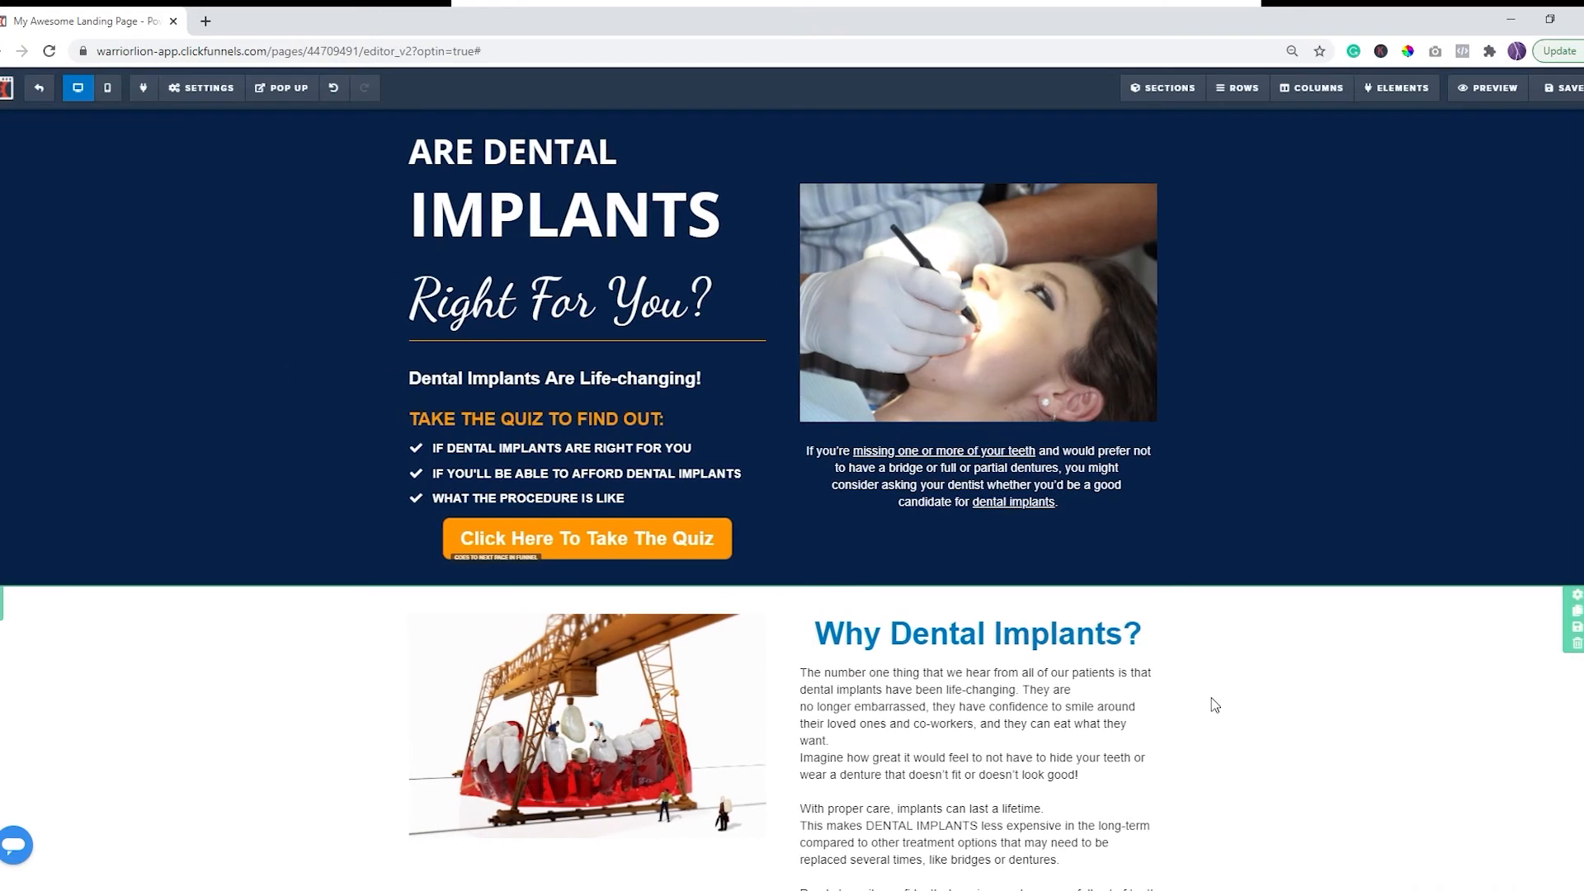
Step: Bold the phrase "dental implants have been life-changing" in the "Why Dental Implants?" paragraph
click(957, 726)
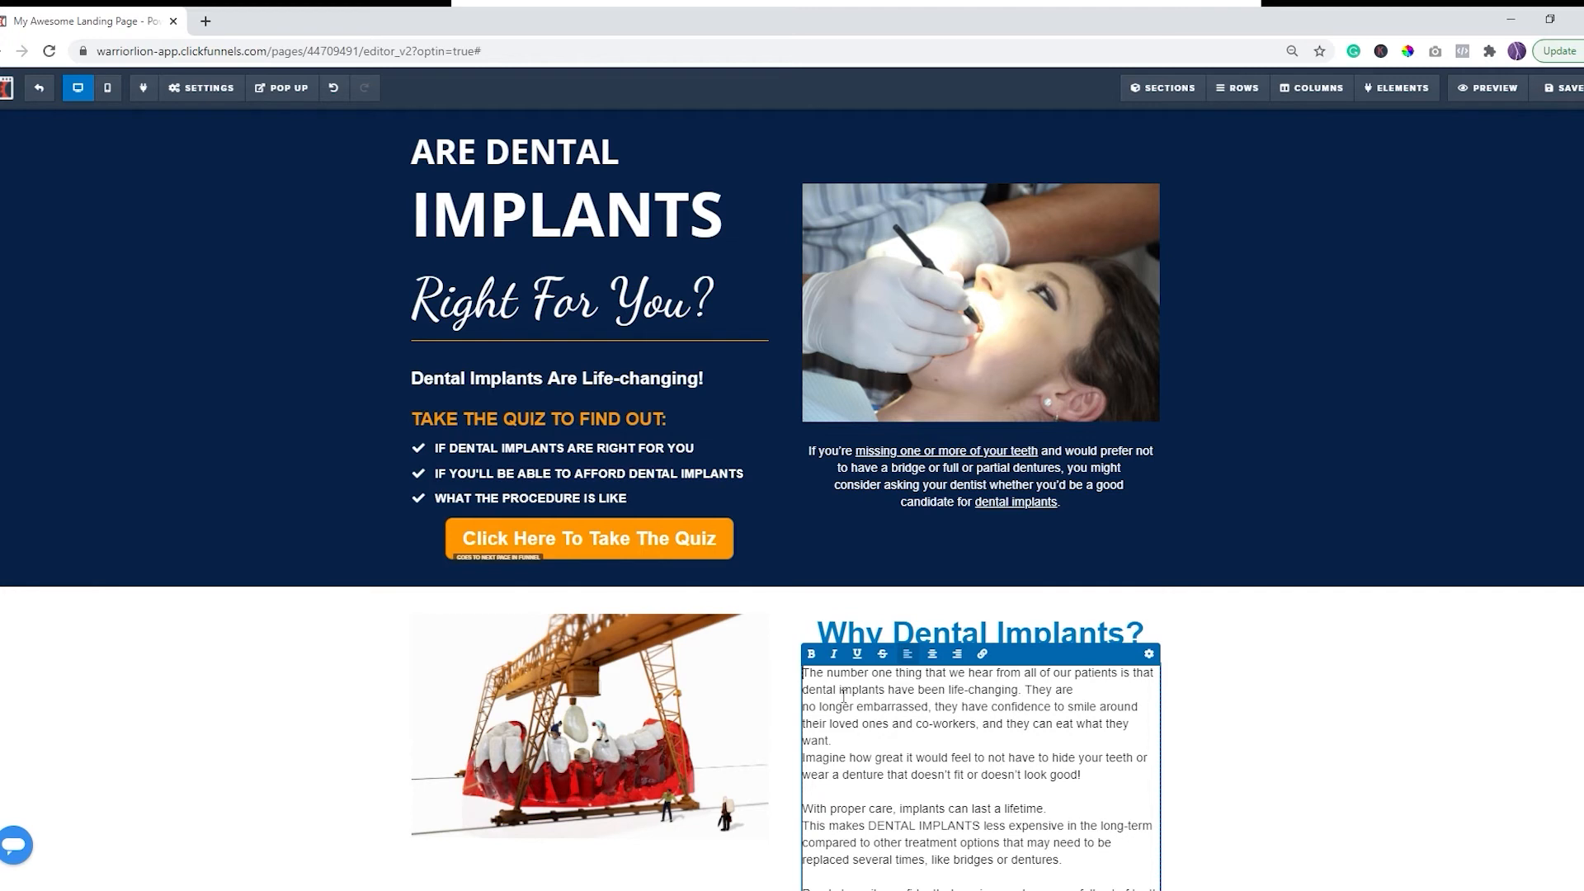
drag(829, 696, 982, 703)
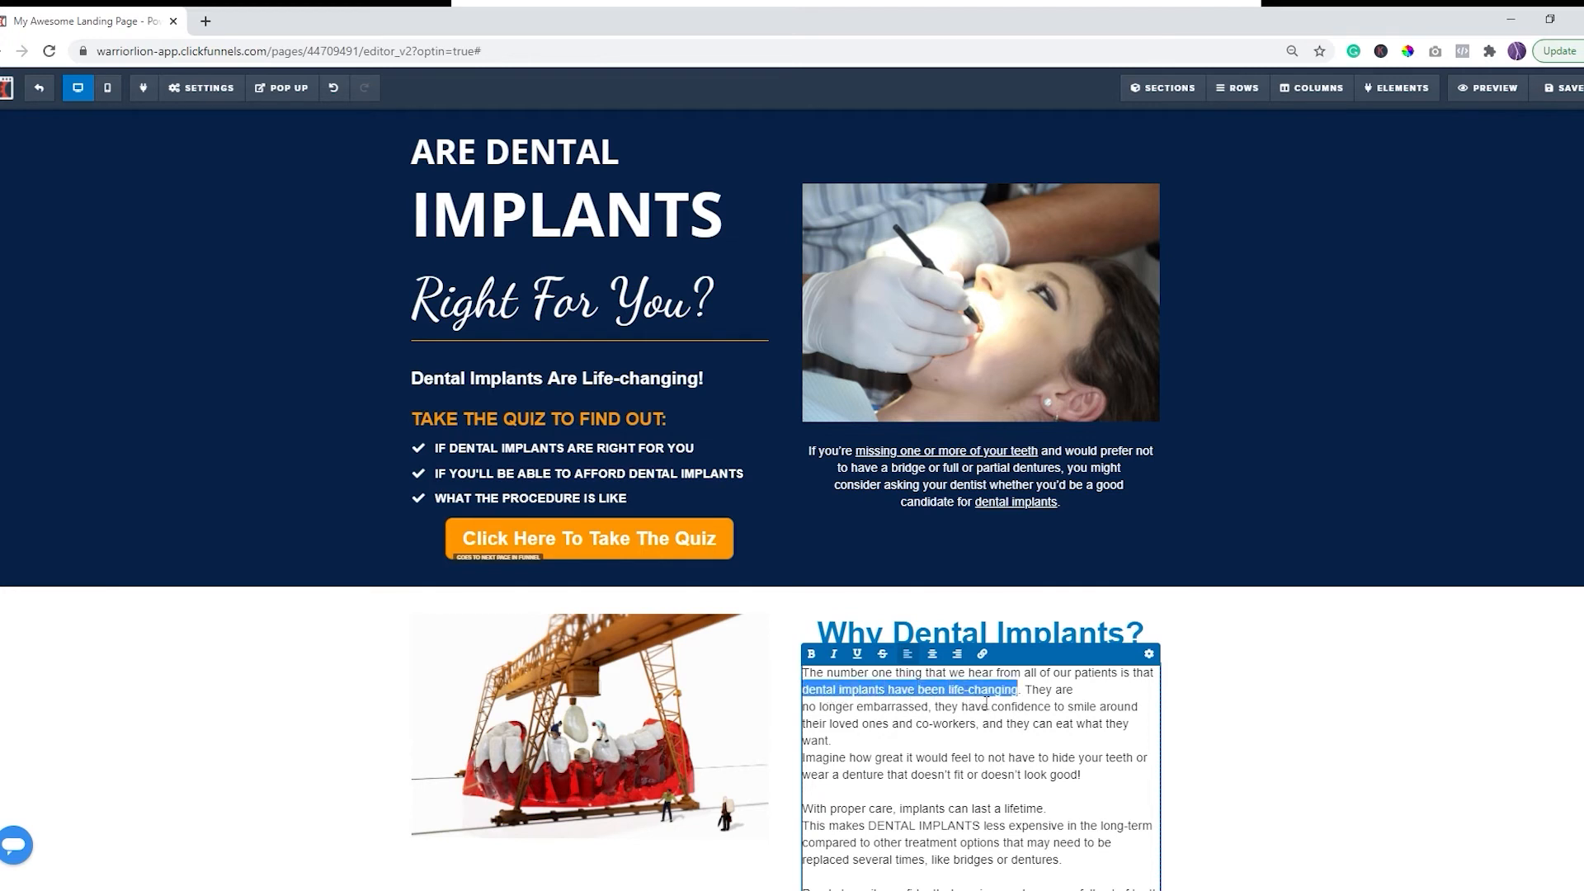
click(817, 657)
click(1042, 802)
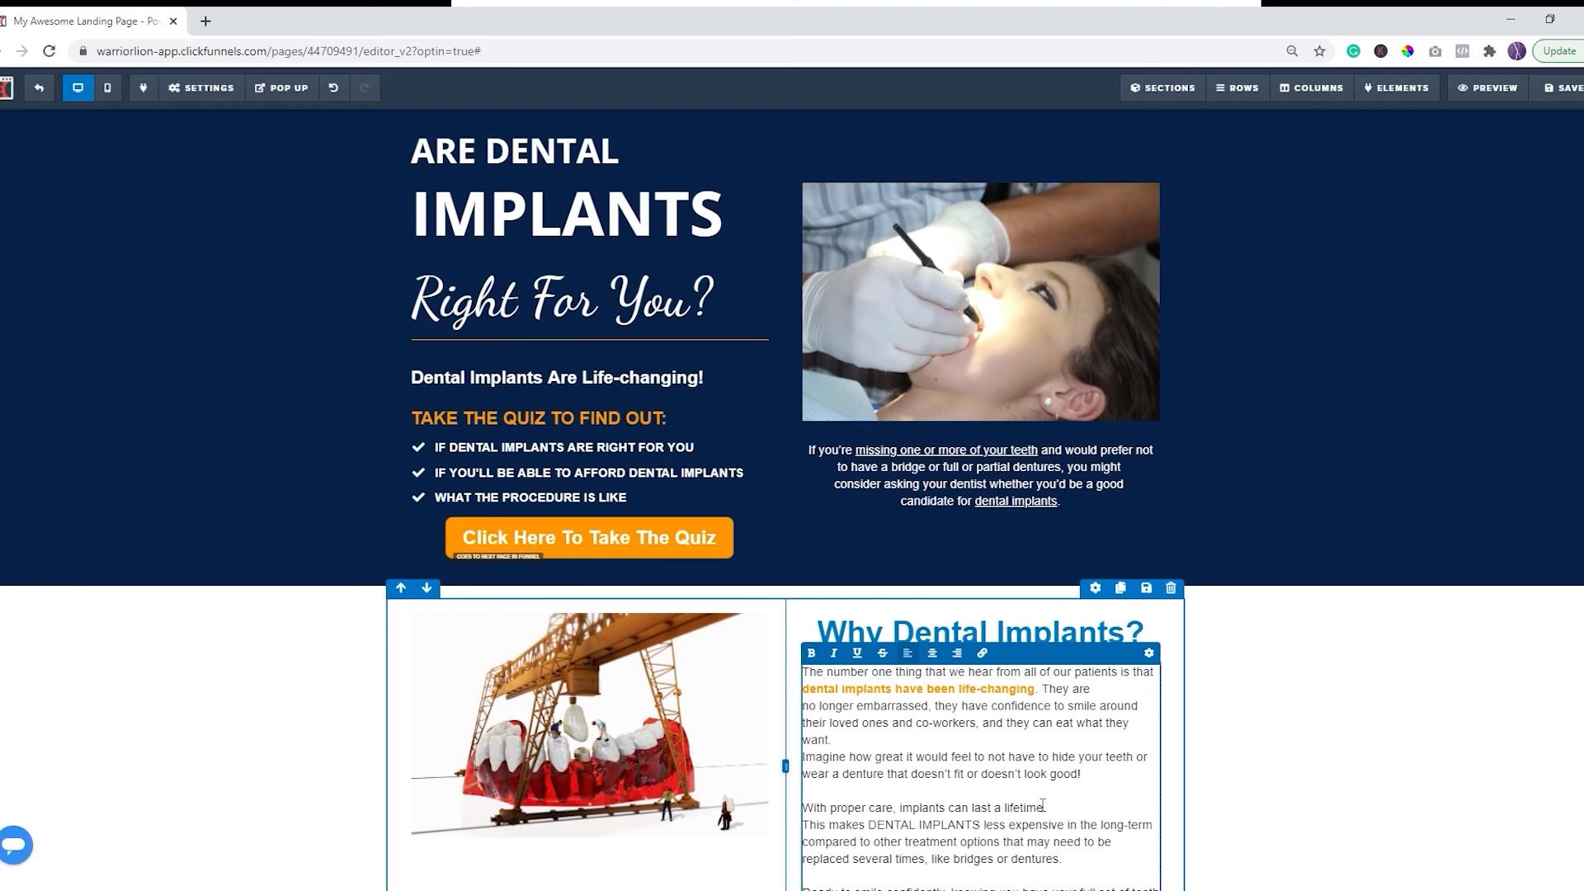
Step: Bold the sentence "With proper care, implants can last a lifetime" in the "Why Dental Implants?" paragraph
scroll(944, 750, down, 1)
drag(802, 721, 1044, 721)
scroll(806, 579, up, 1)
click(811, 598)
click(1028, 806)
Step: Bold the paragraph's closing question, "Ready to smile confidently, knowing you have your full set of teeth back?"
triple_click(831, 845)
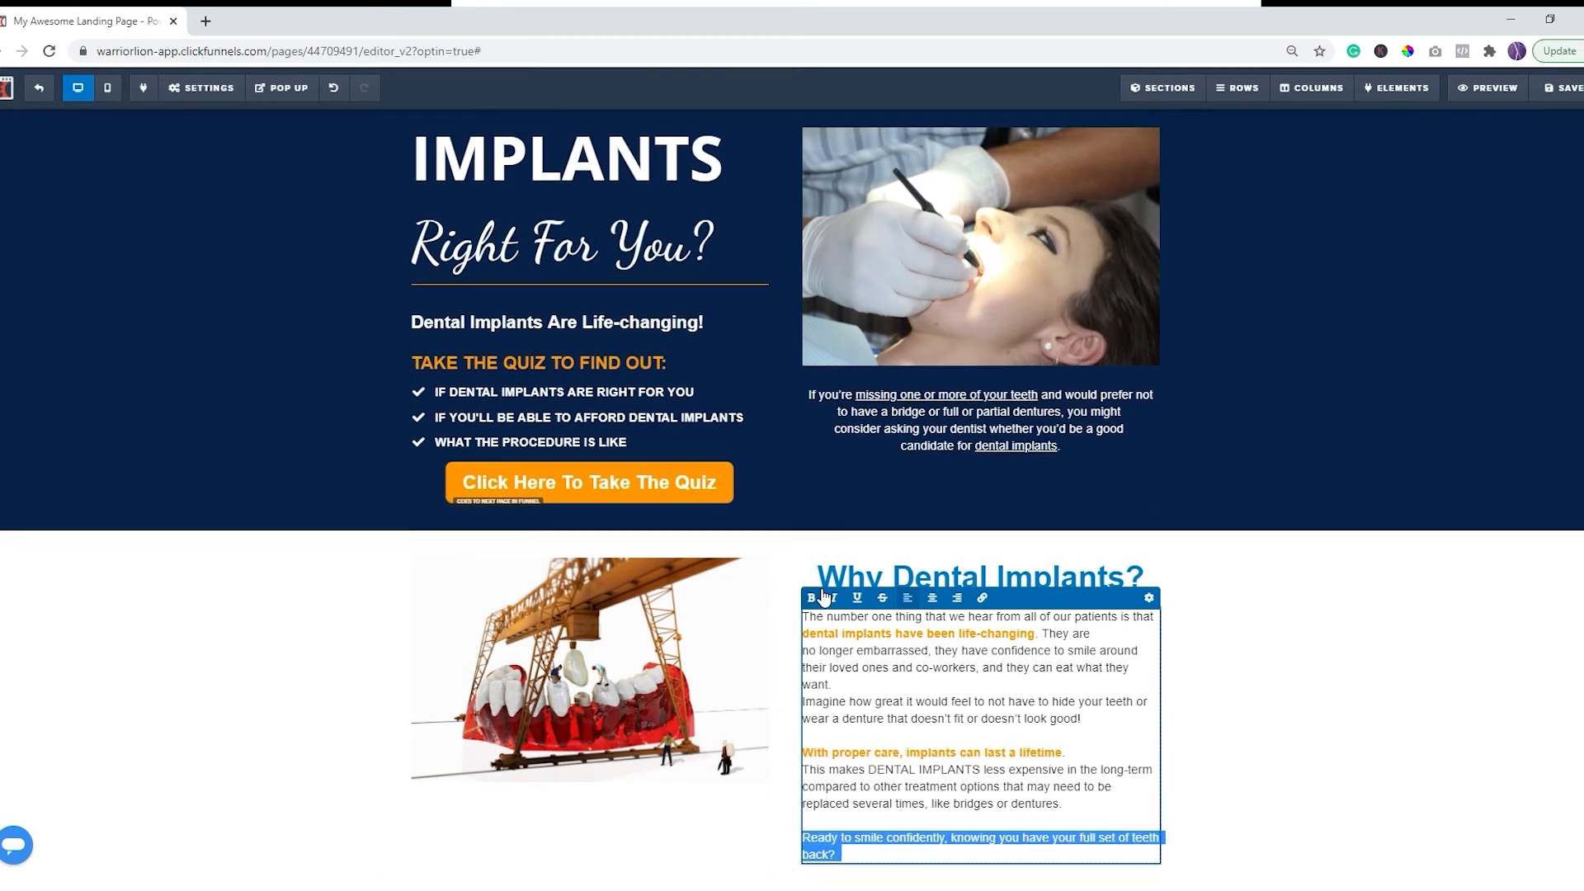
click(812, 597)
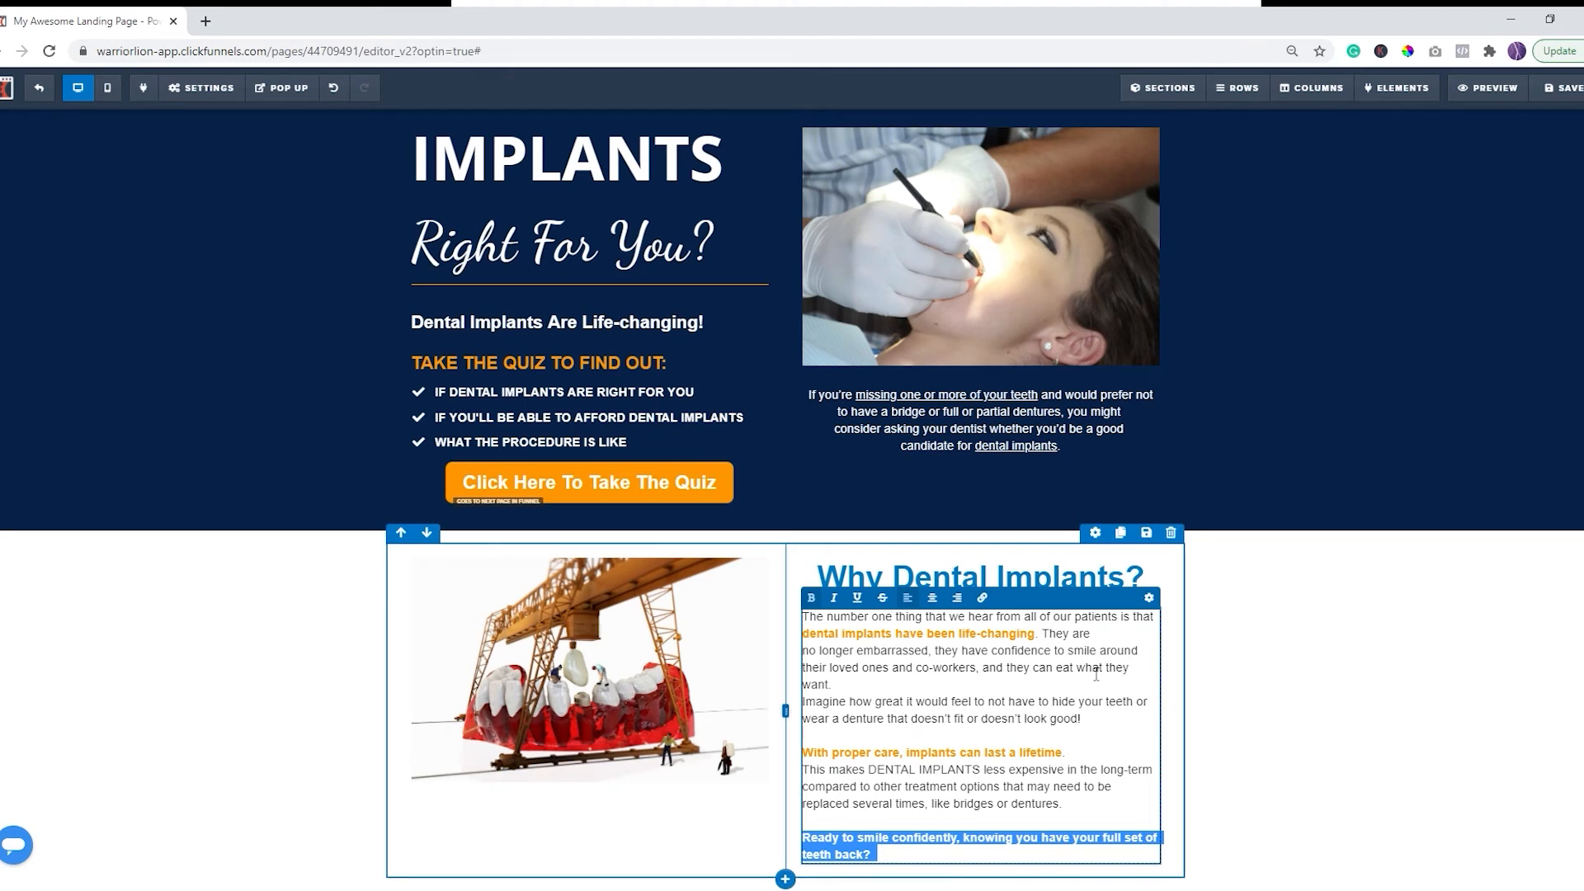
click(848, 736)
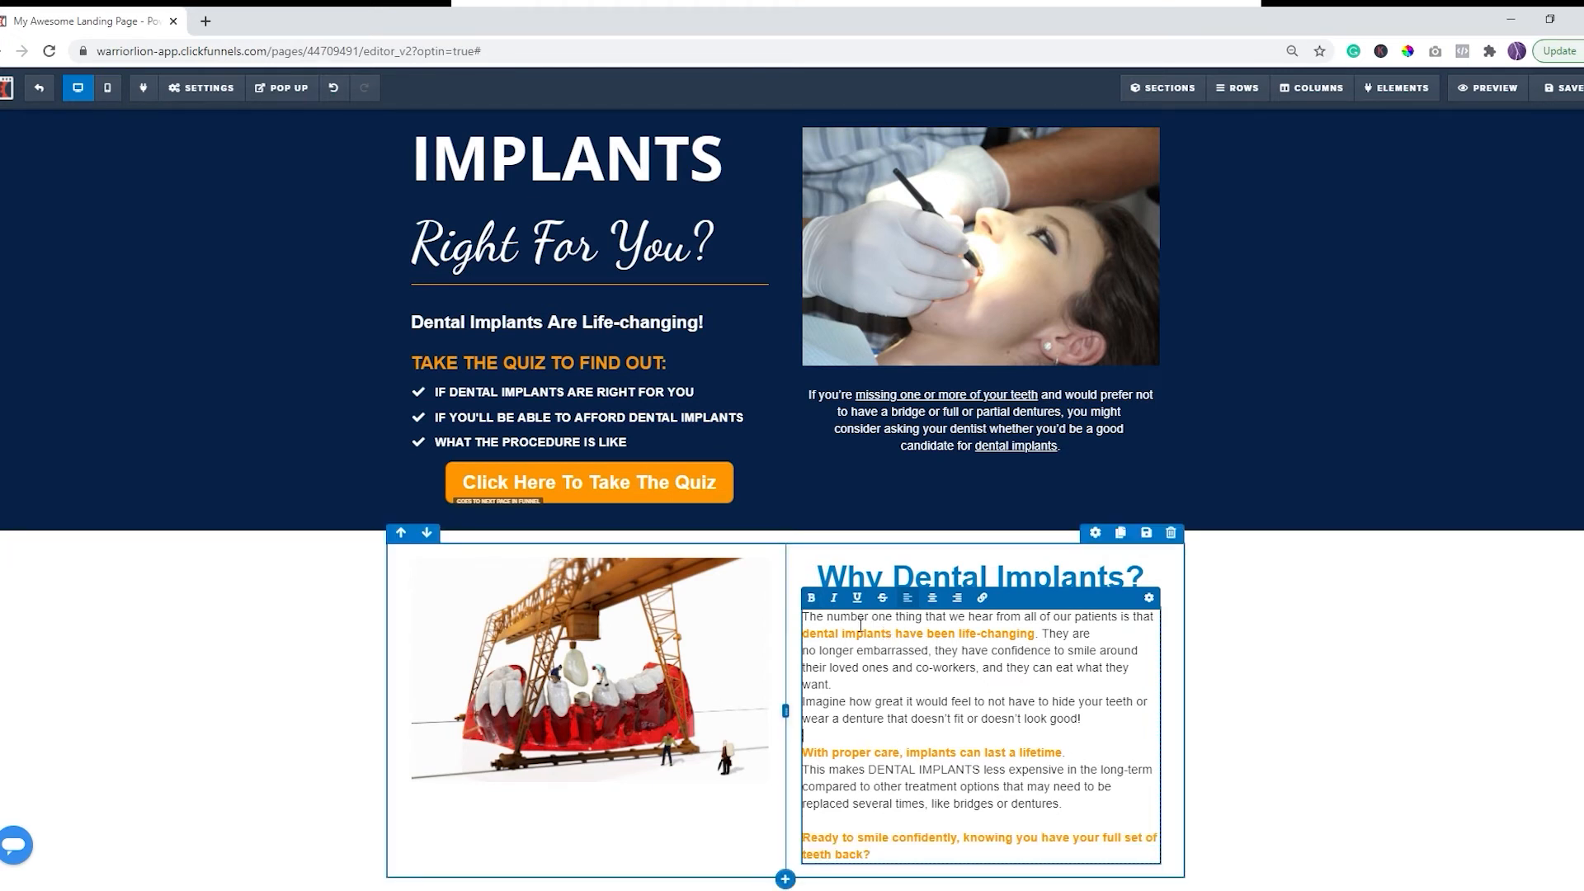
scroll(1278, 613, down, 1)
click(1295, 629)
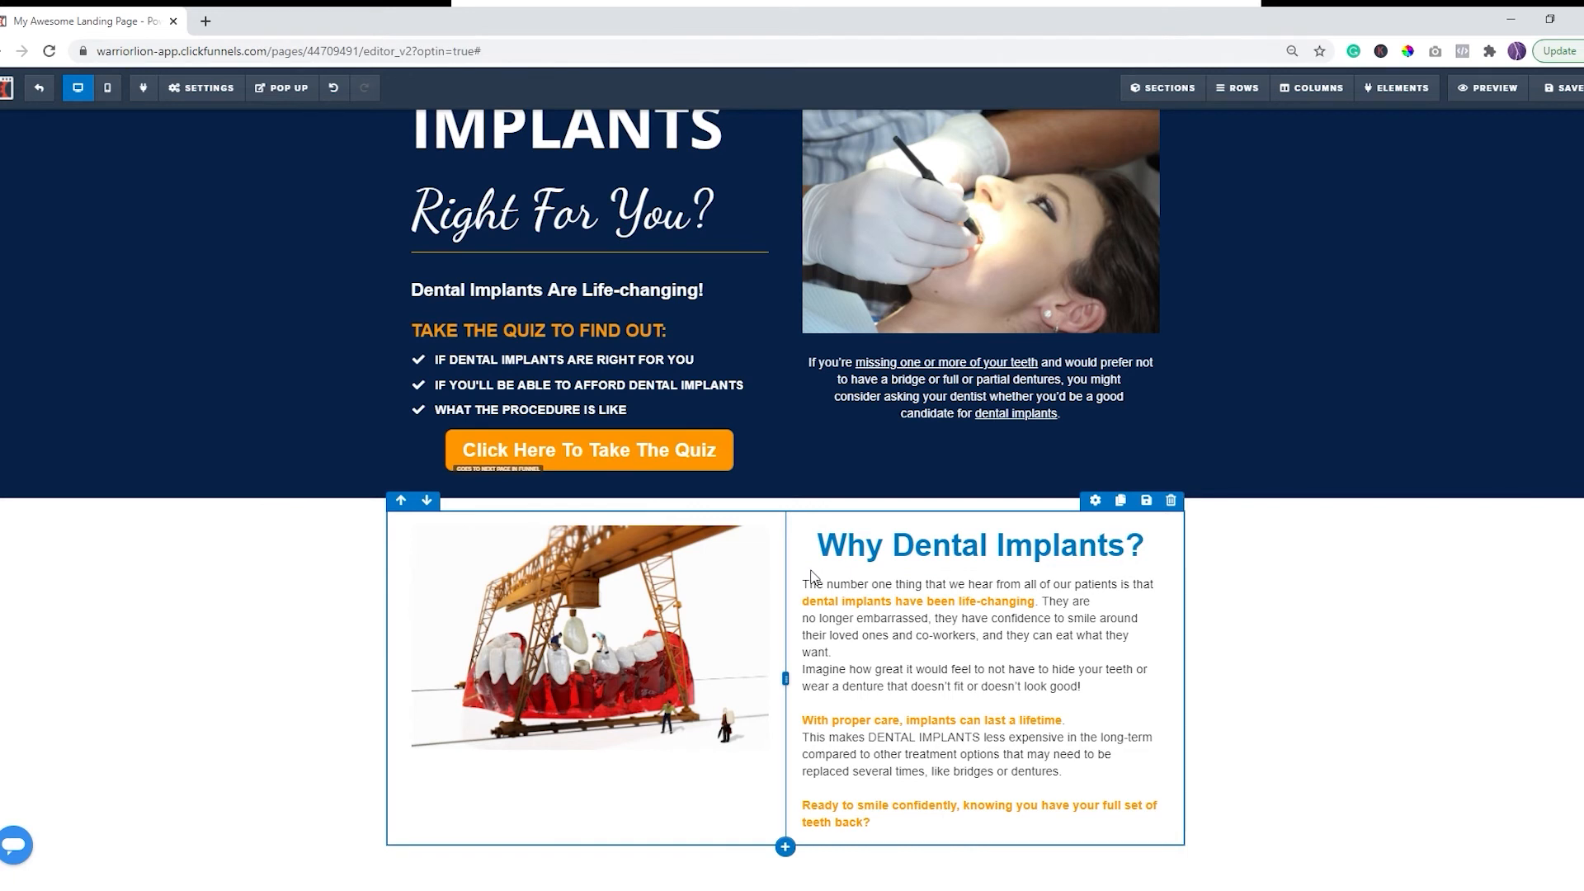
Step: Add a one-column row below the row with the picture and the "Why Dental Implants?" text
click(788, 848)
click(1349, 144)
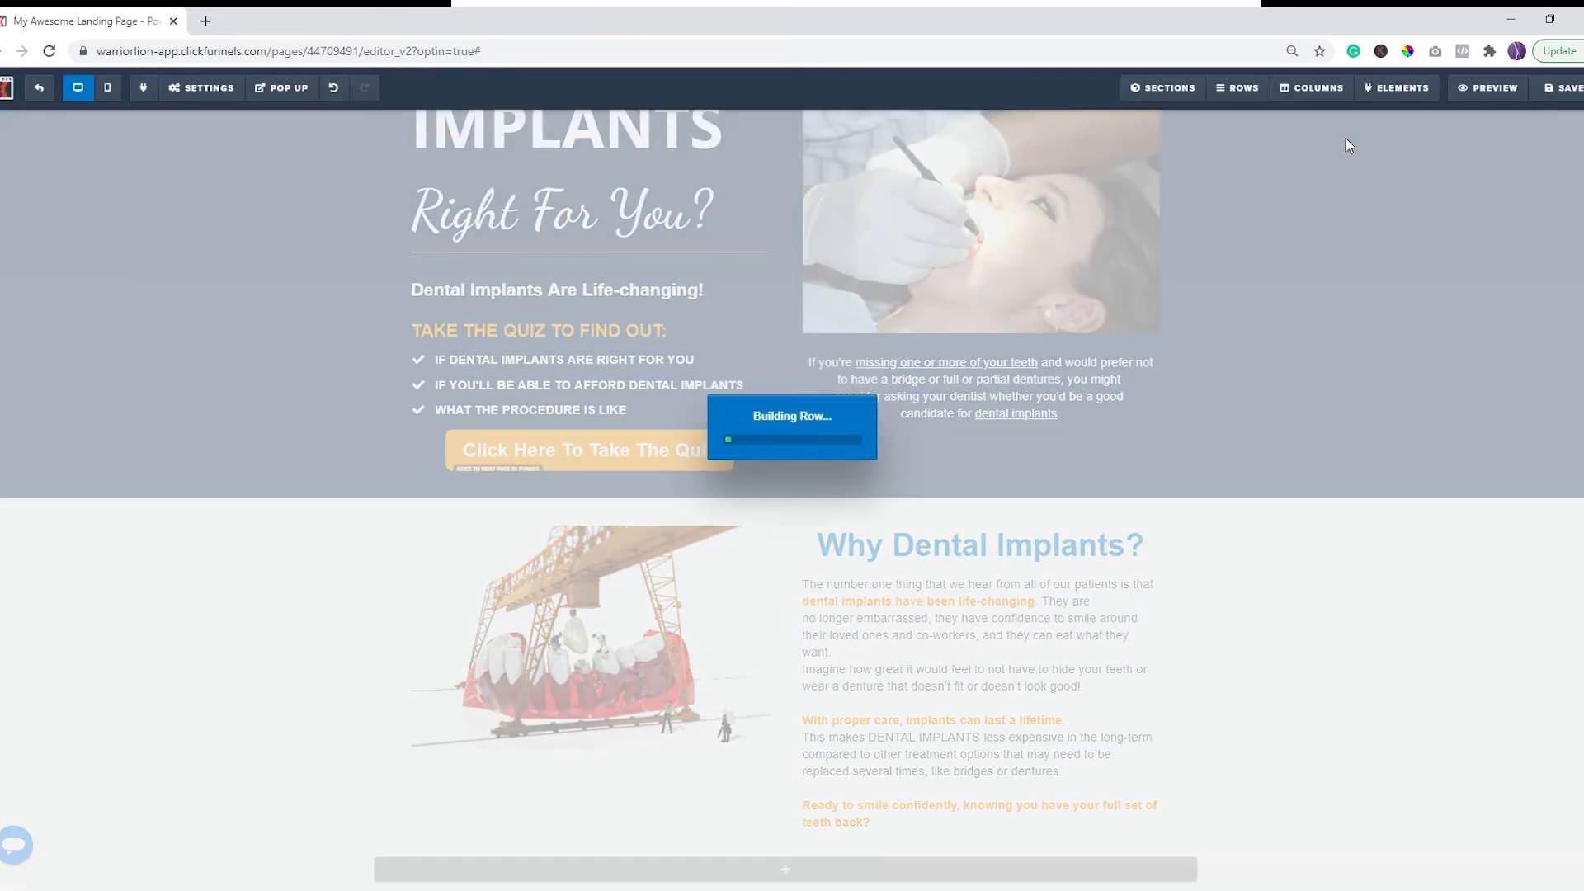
scroll(1287, 526, down, 1)
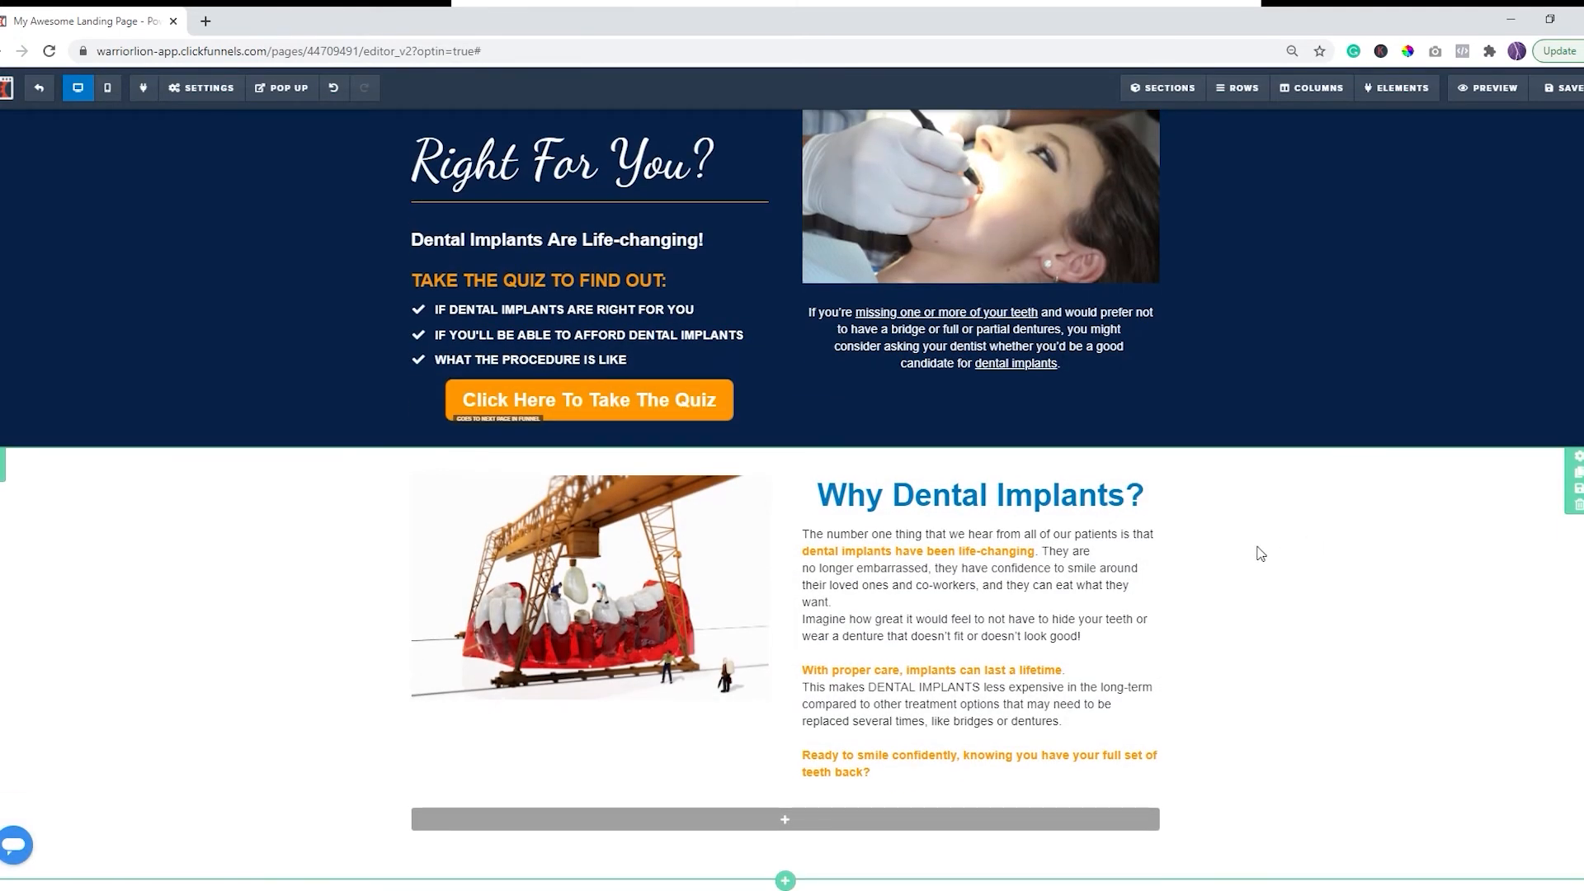
Step: Duplicate the hero's "Click Here To Take The Quiz" button and move one copy into the empty one-column row below the "Why Dental Implants?" text
scroll(1136, 552, up, 1)
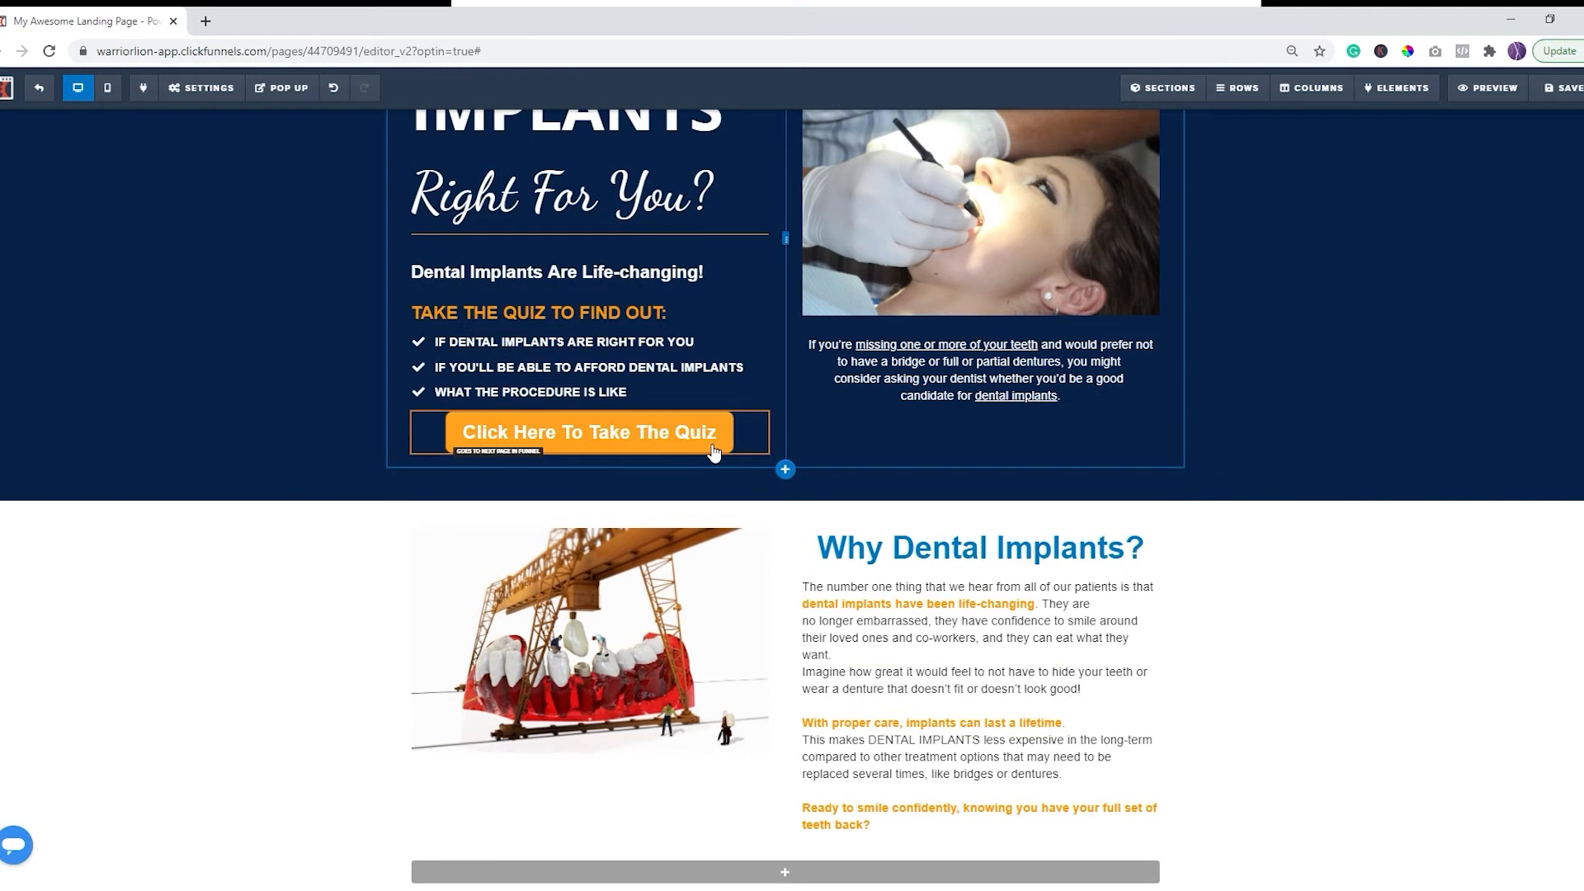
mouse_move(714, 452)
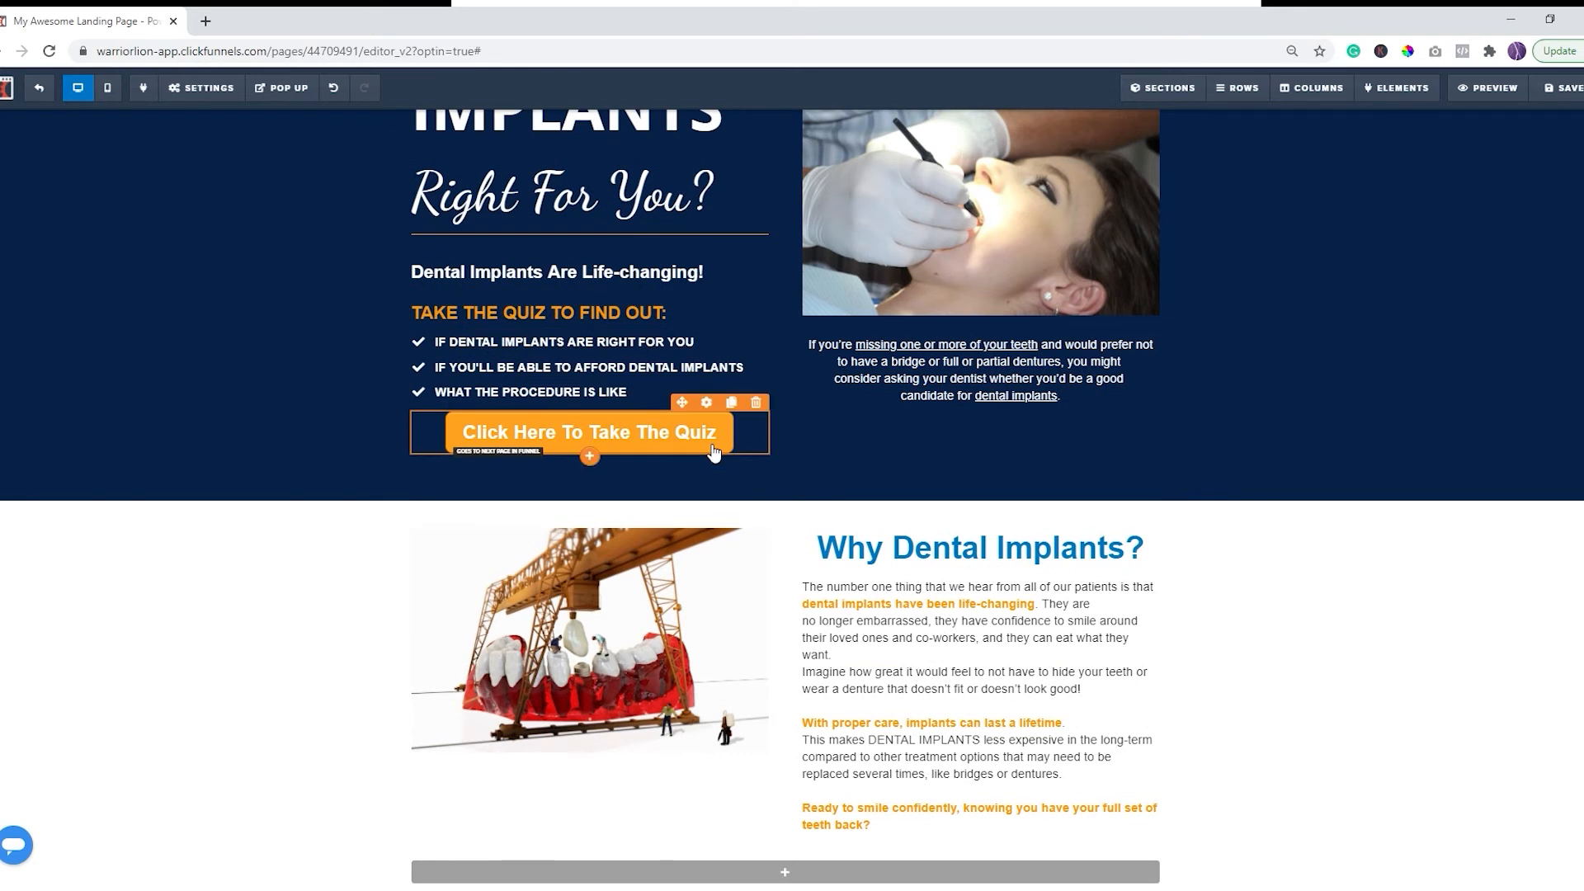
click(731, 402)
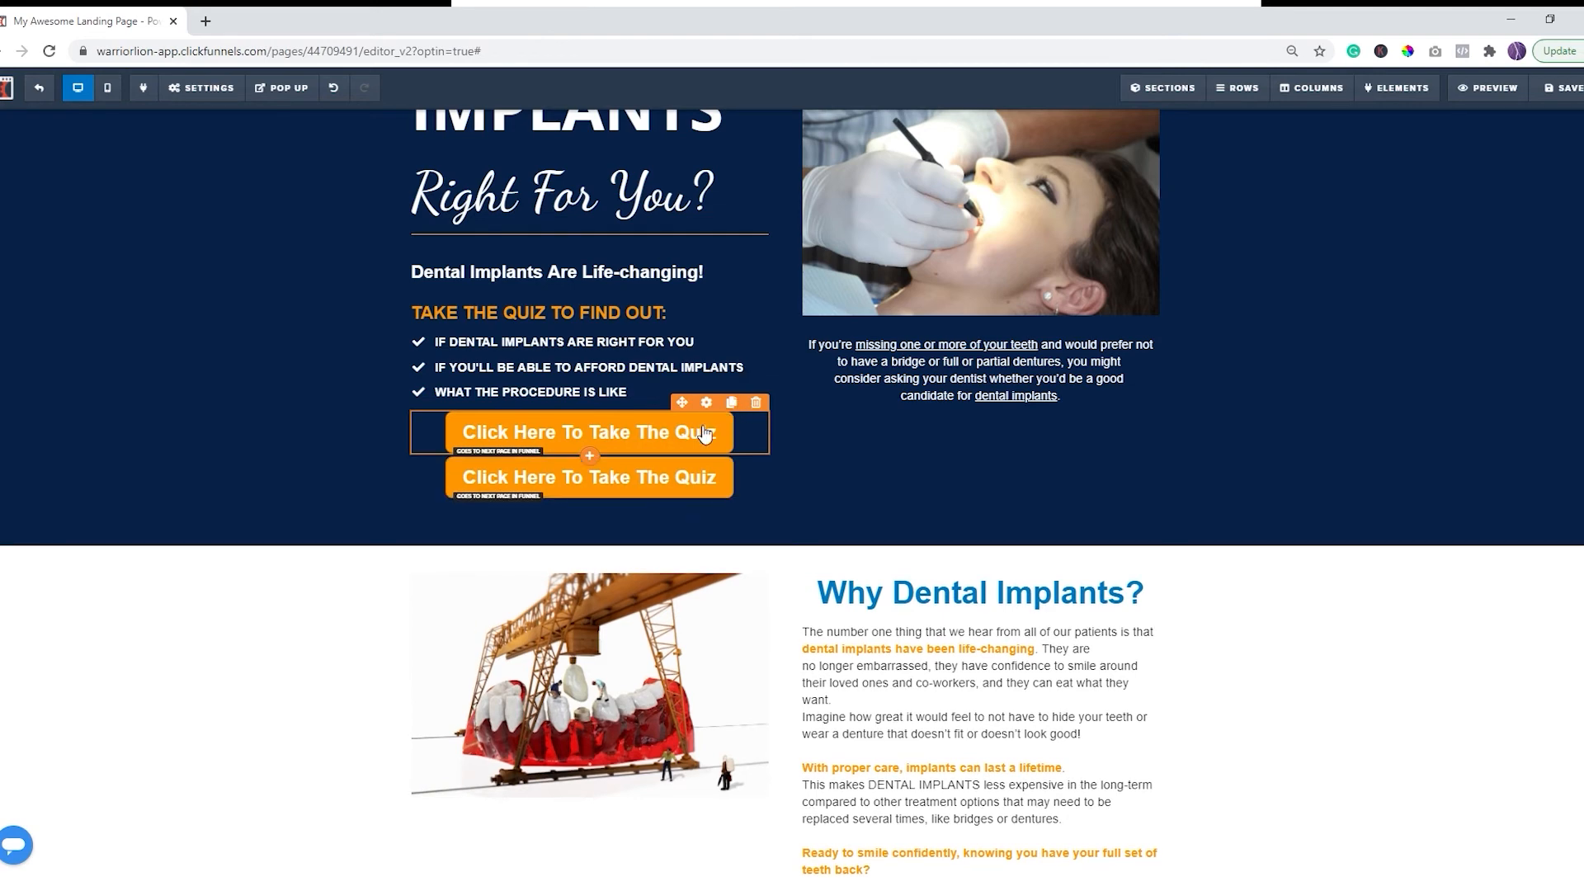
drag(689, 410, 850, 839)
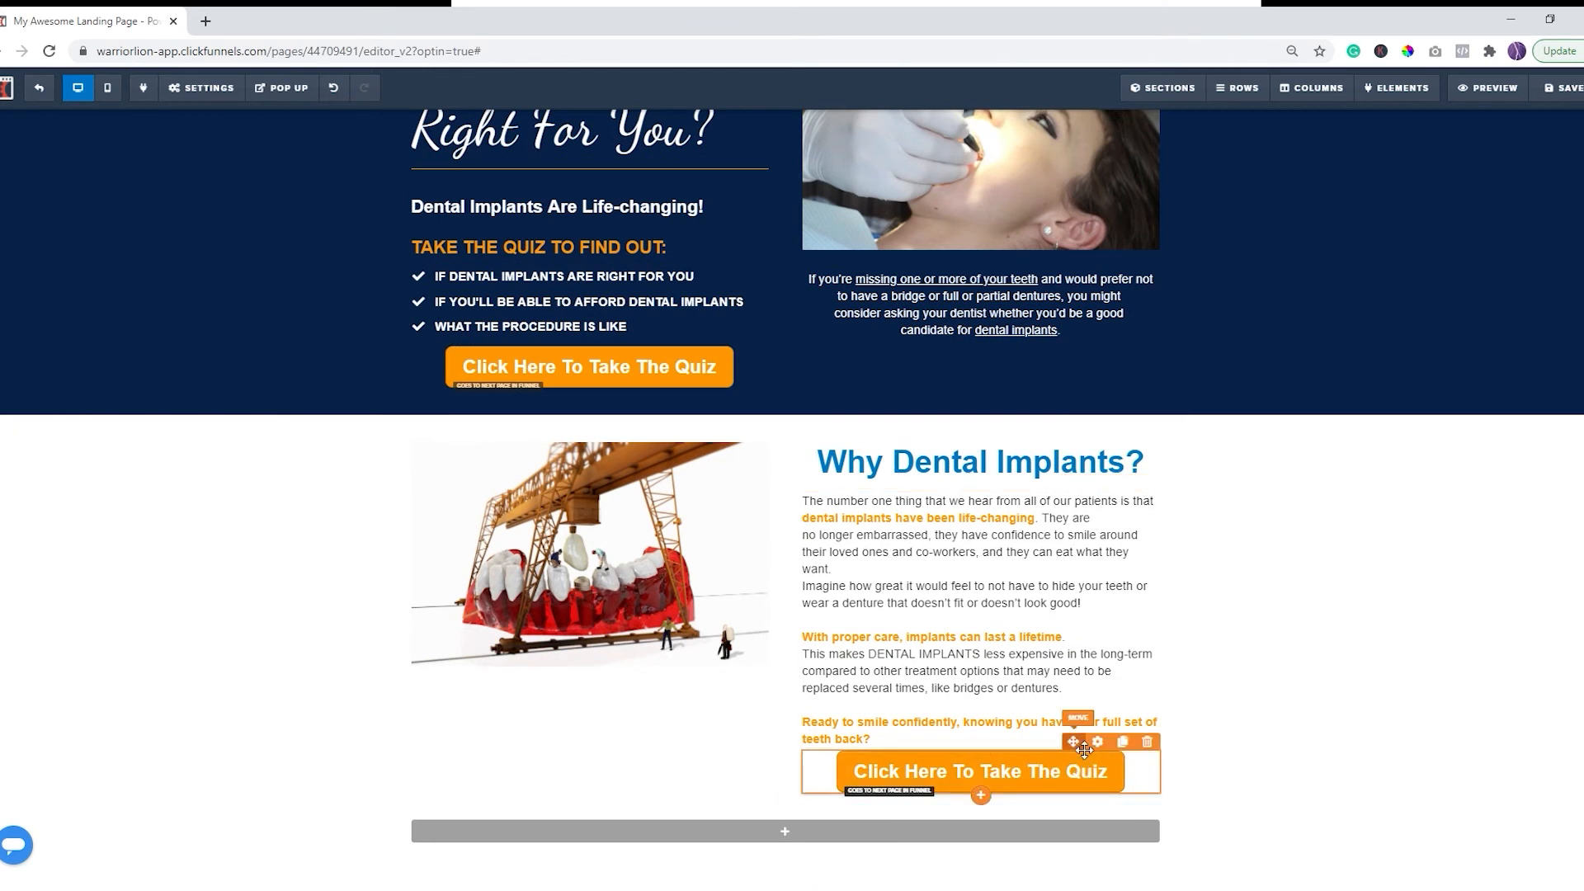
drag(1075, 742, 918, 857)
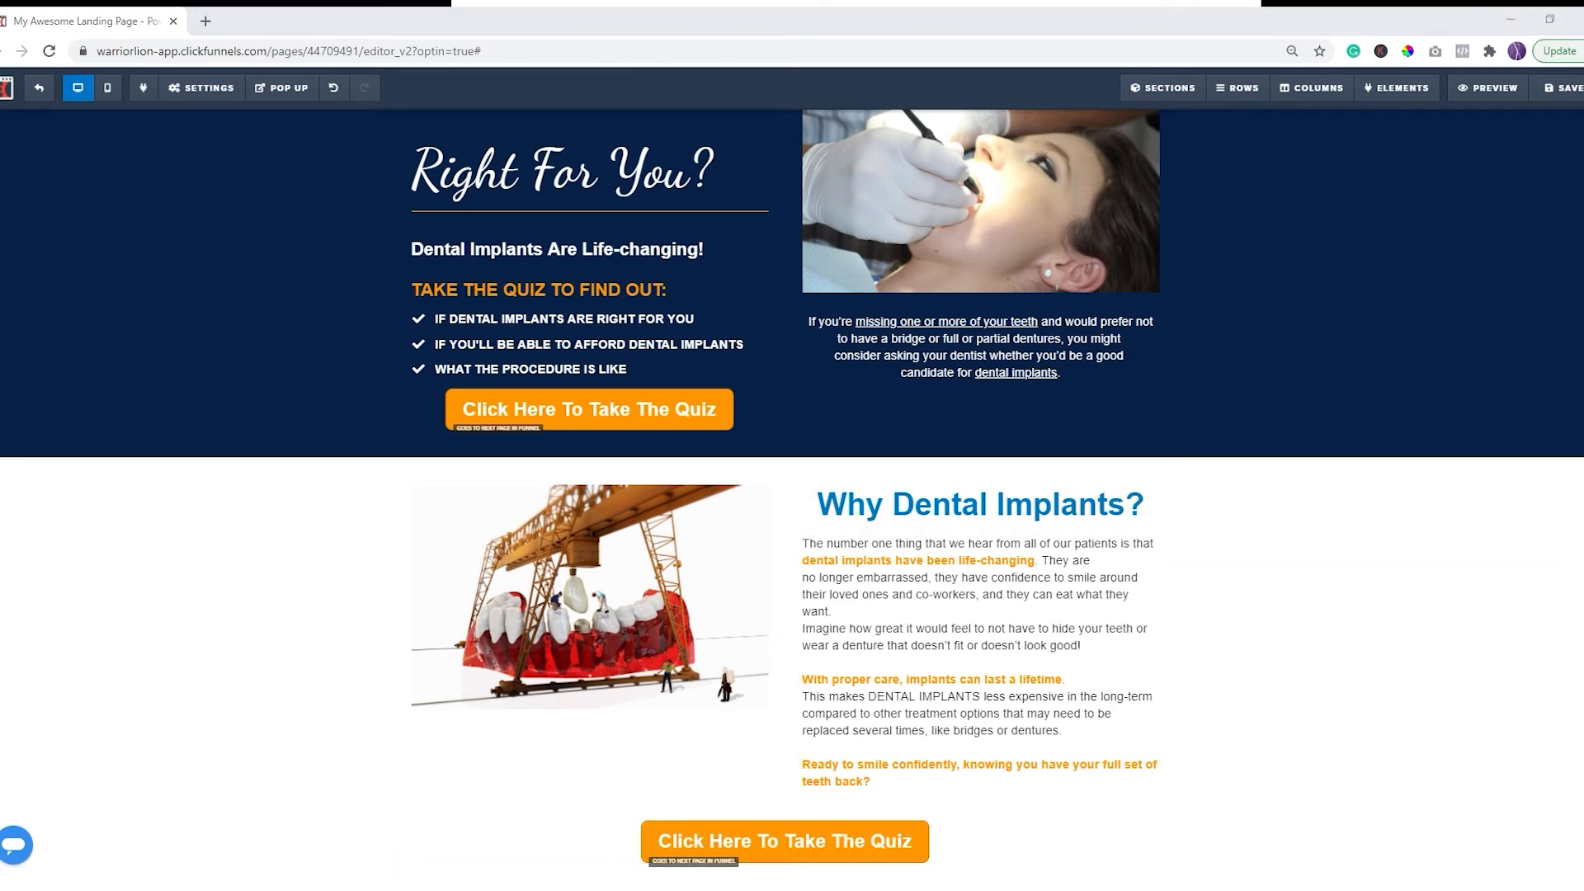
Step: Add two full-width sections below the "Why Dental Implants?" section and insert a two-column row in the upper one
scroll(1209, 646, down, 1)
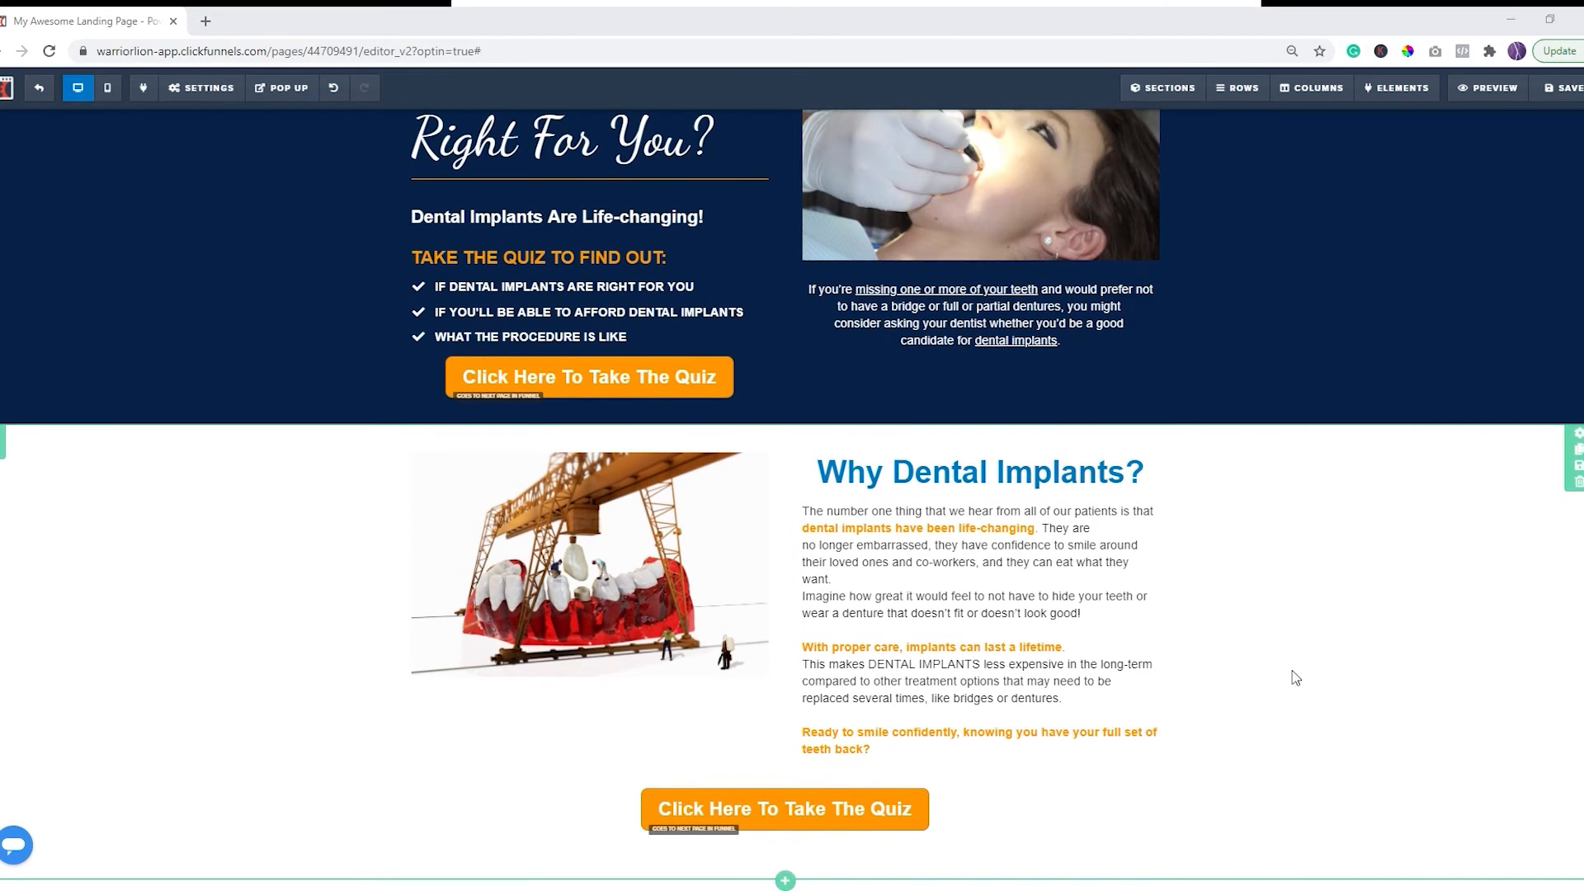
click(785, 881)
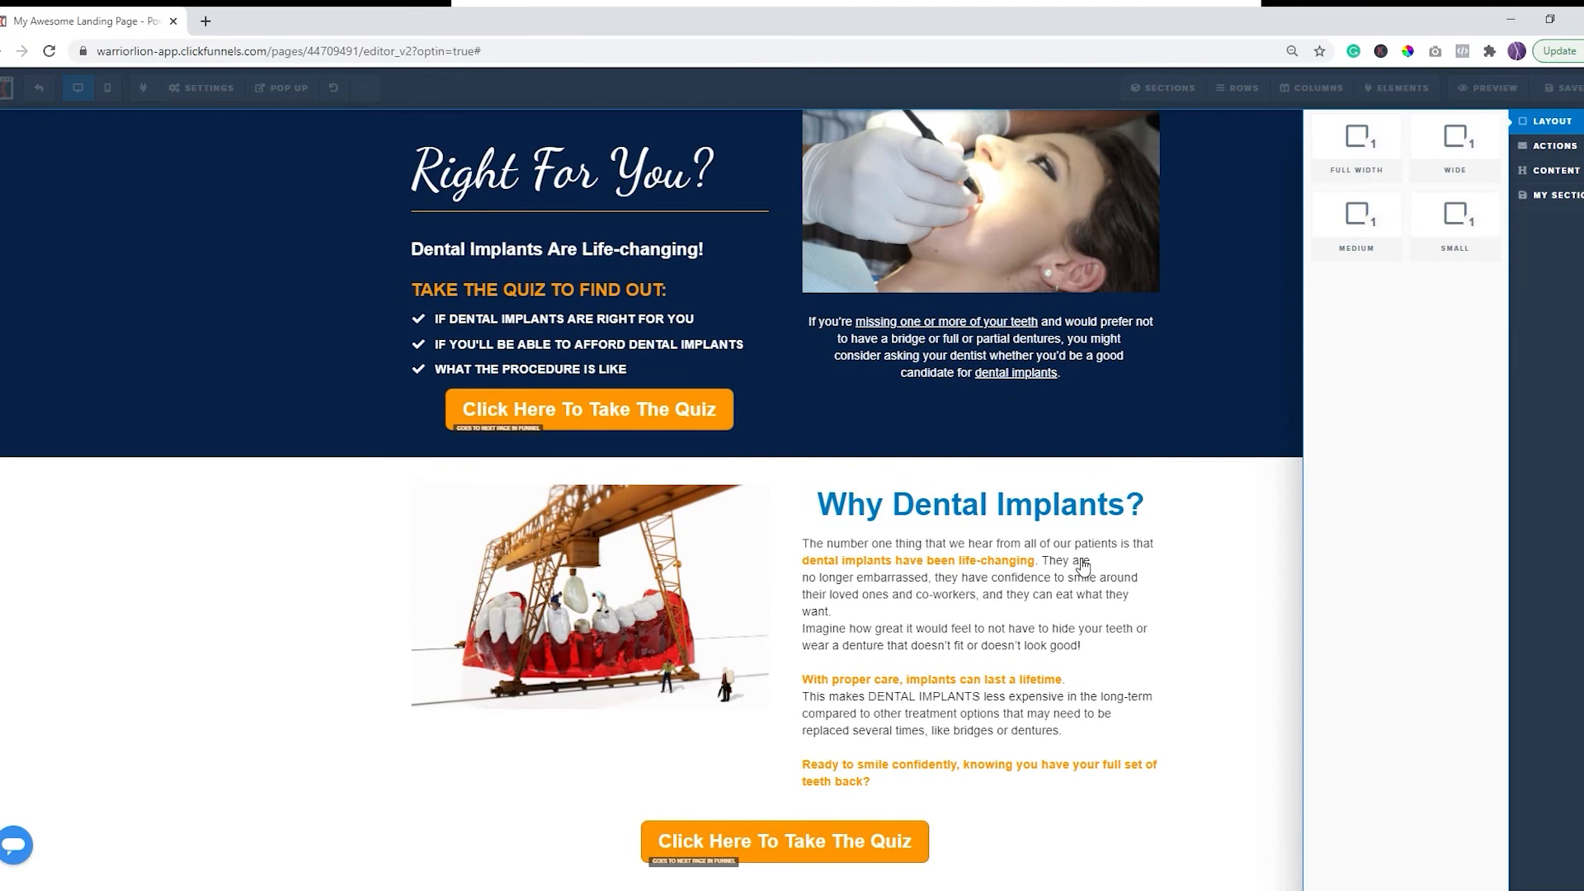
click(1358, 140)
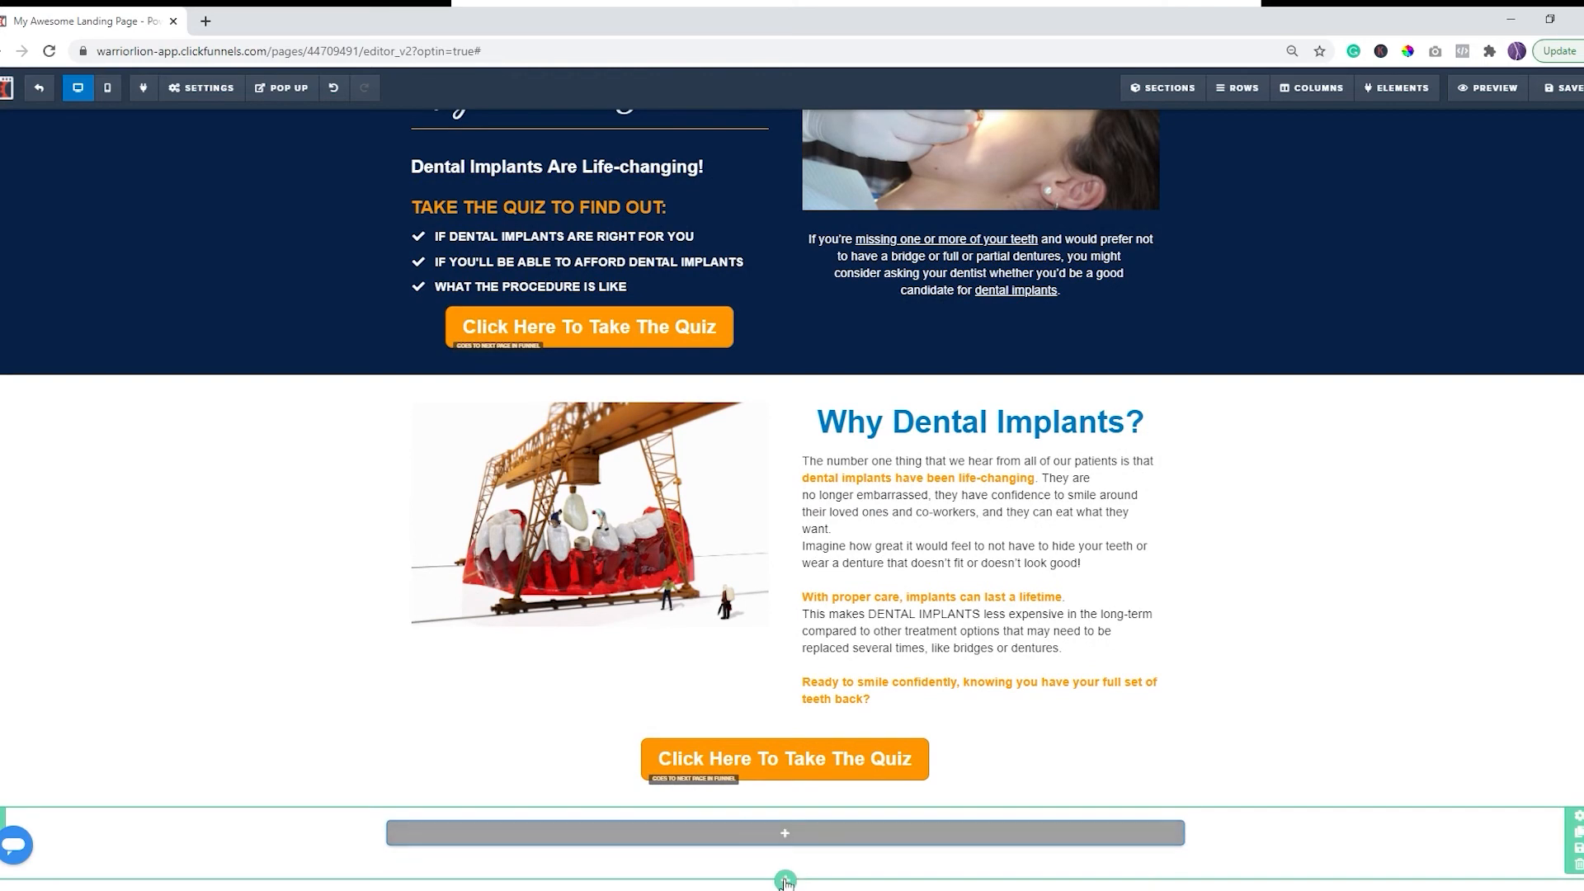
click(785, 880)
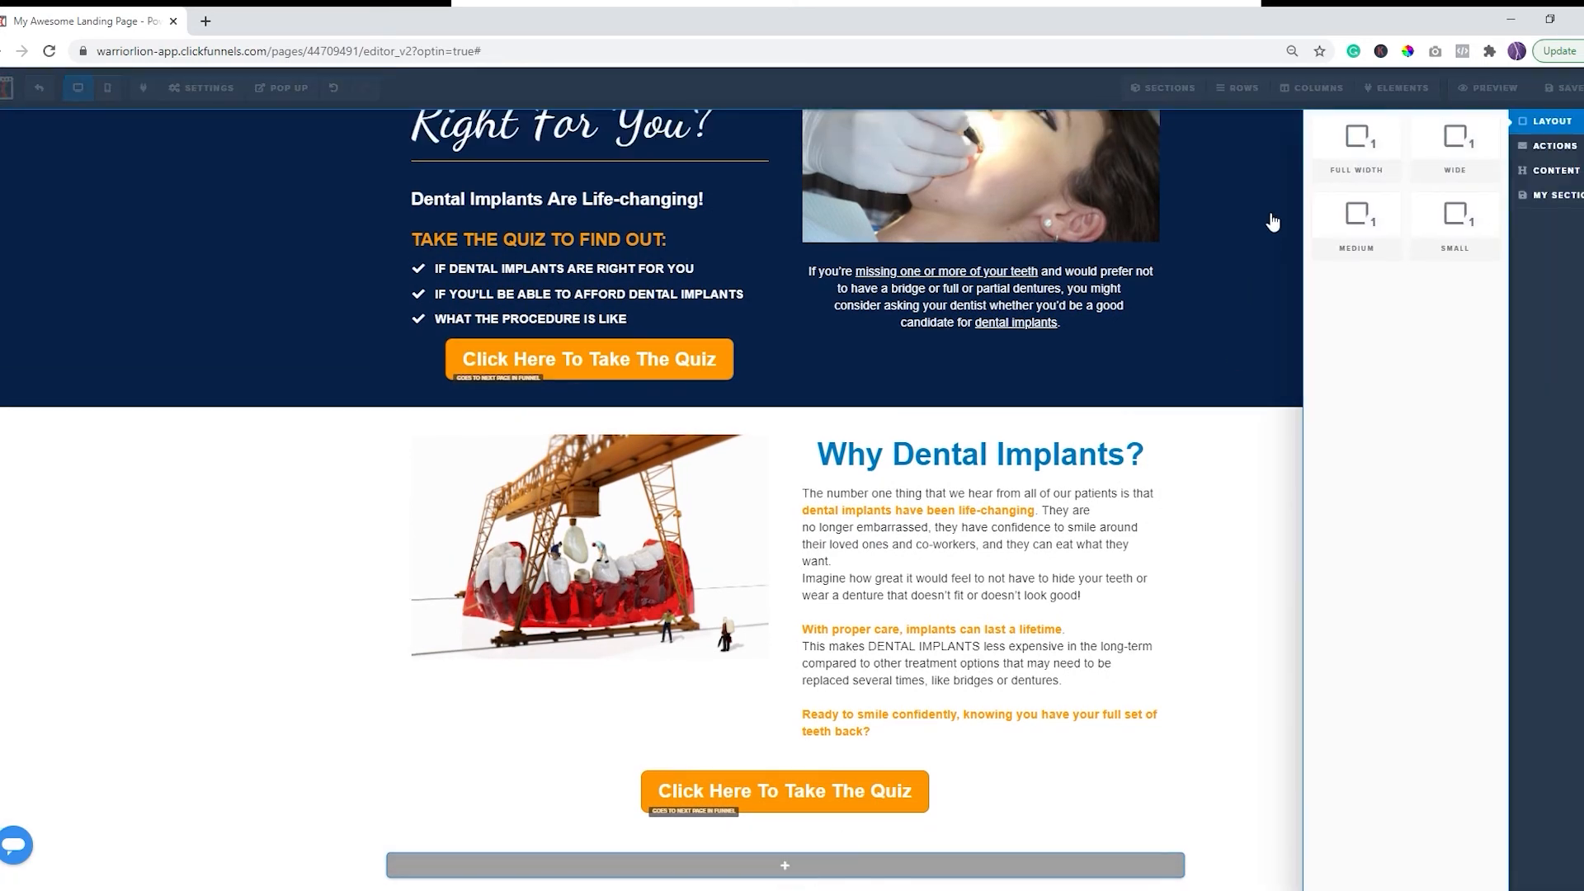
click(1359, 130)
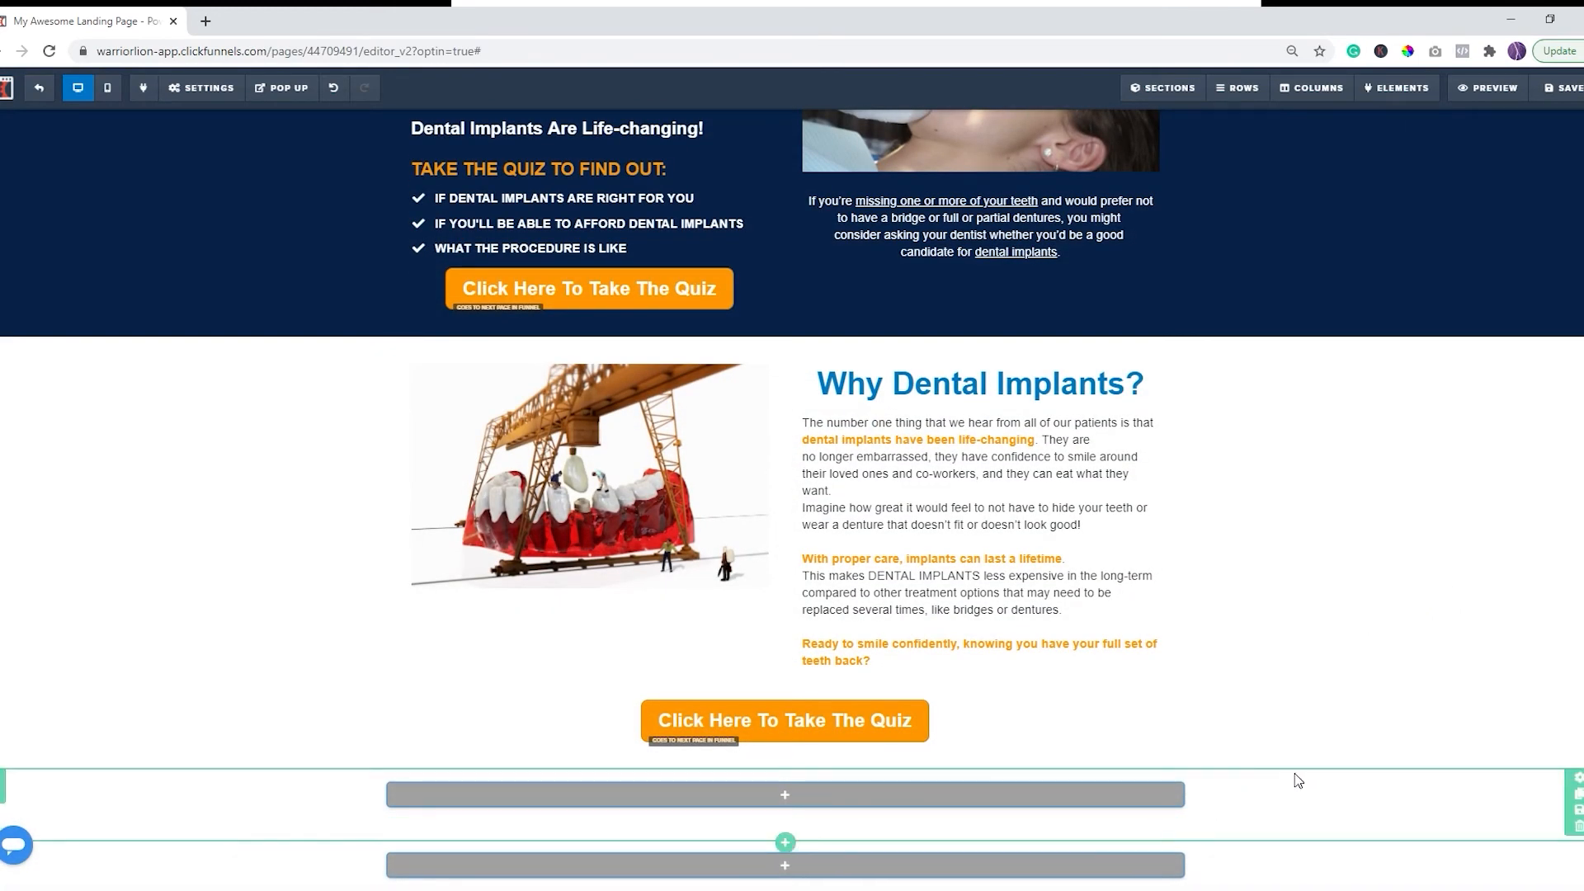
click(786, 795)
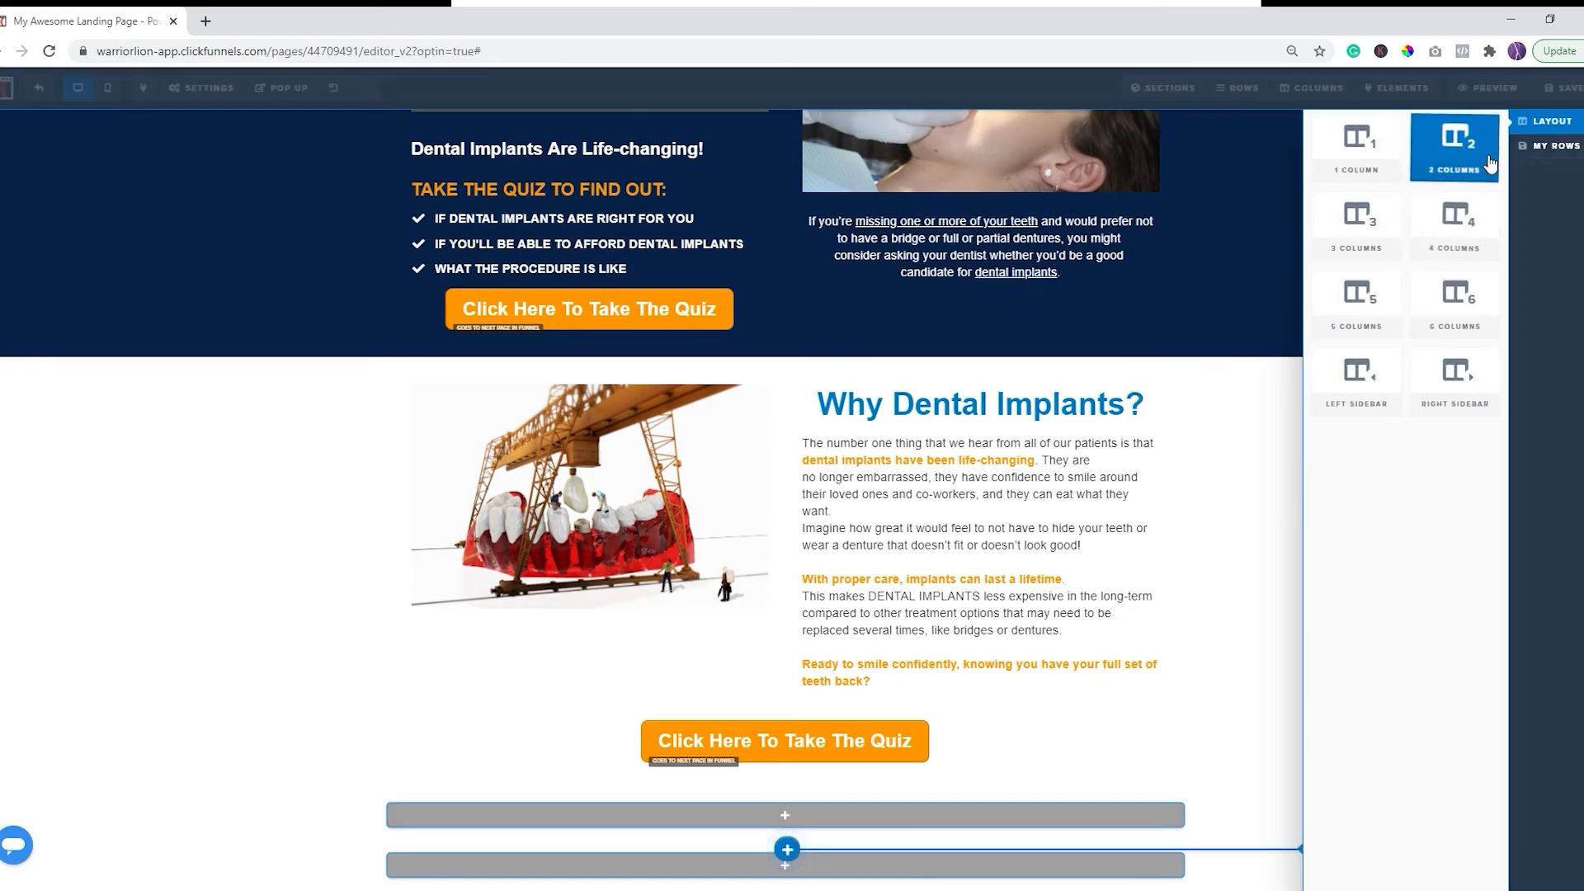
click(1457, 147)
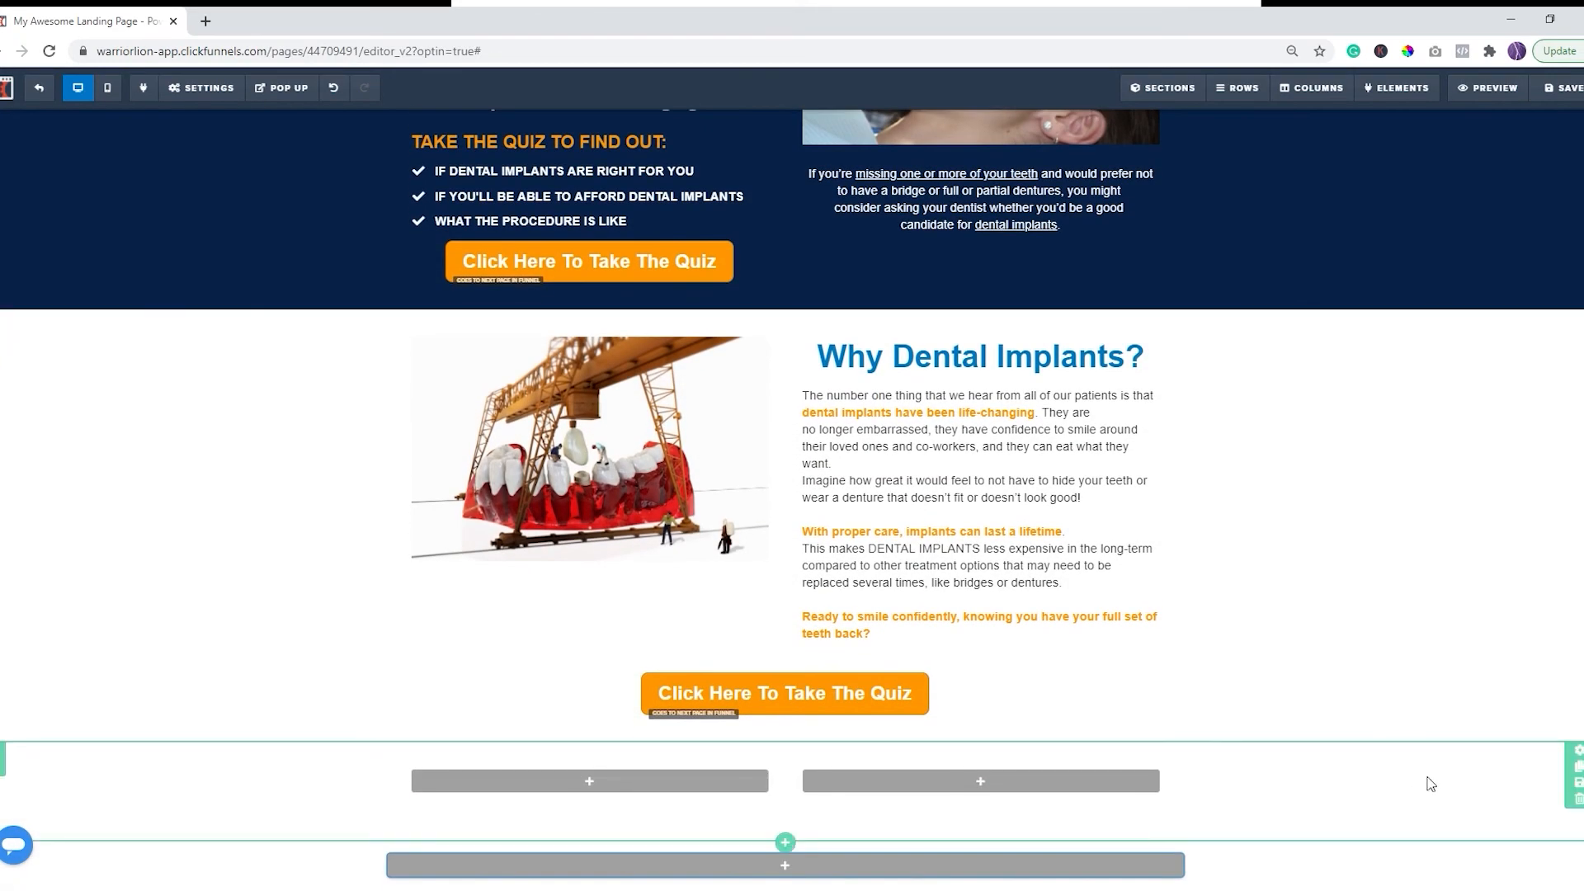
Step: Set the background image of the section with the empty two-column row to the wide smiling-mouth picture from the image library
click(1579, 751)
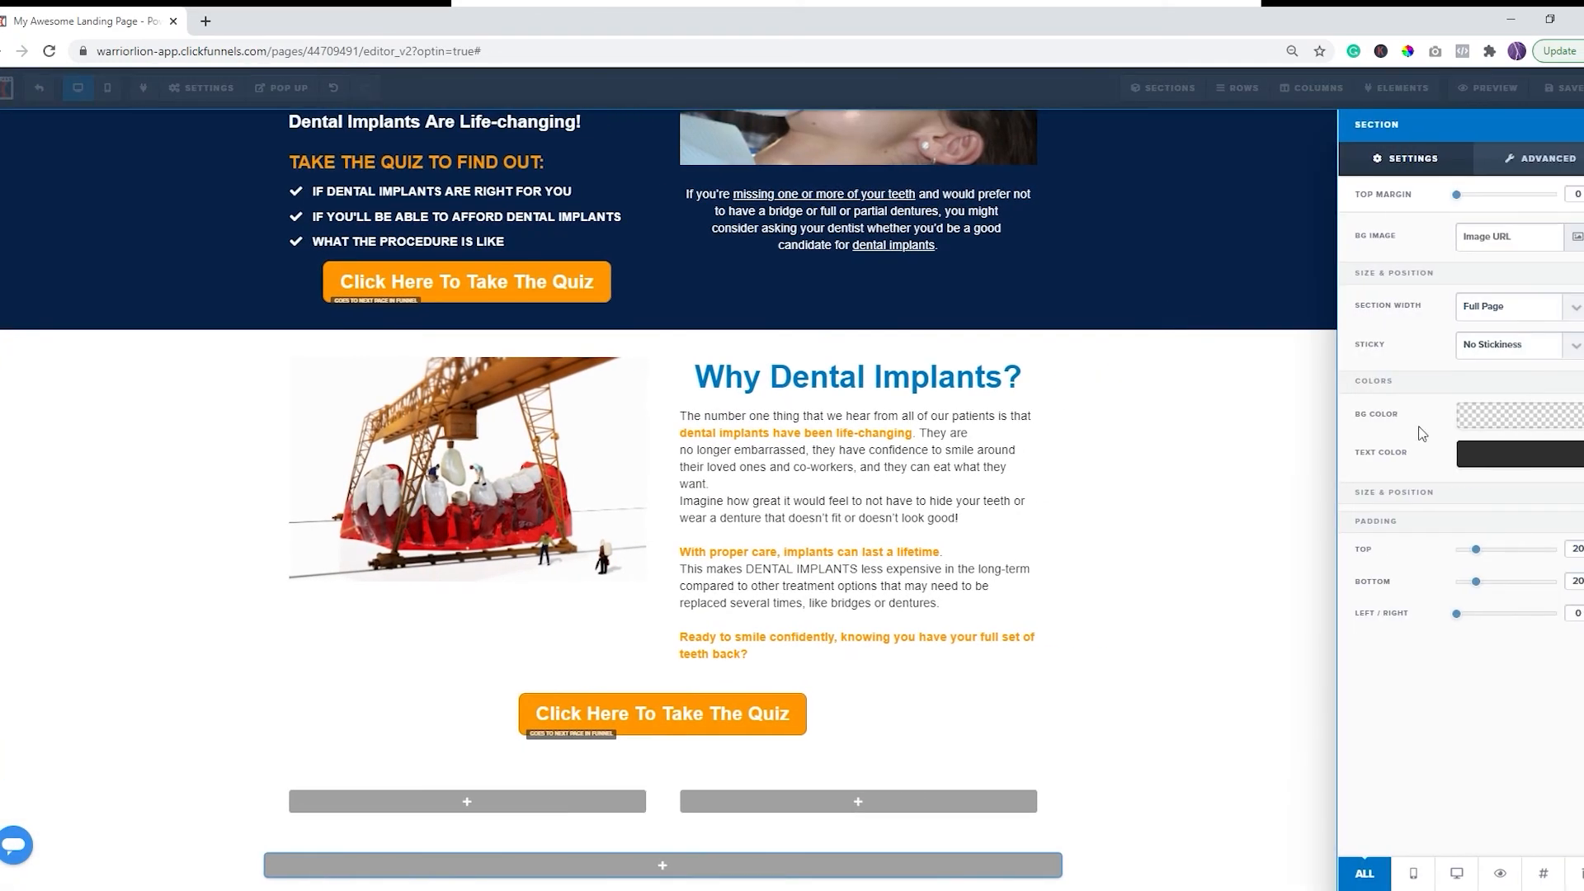
click(1577, 239)
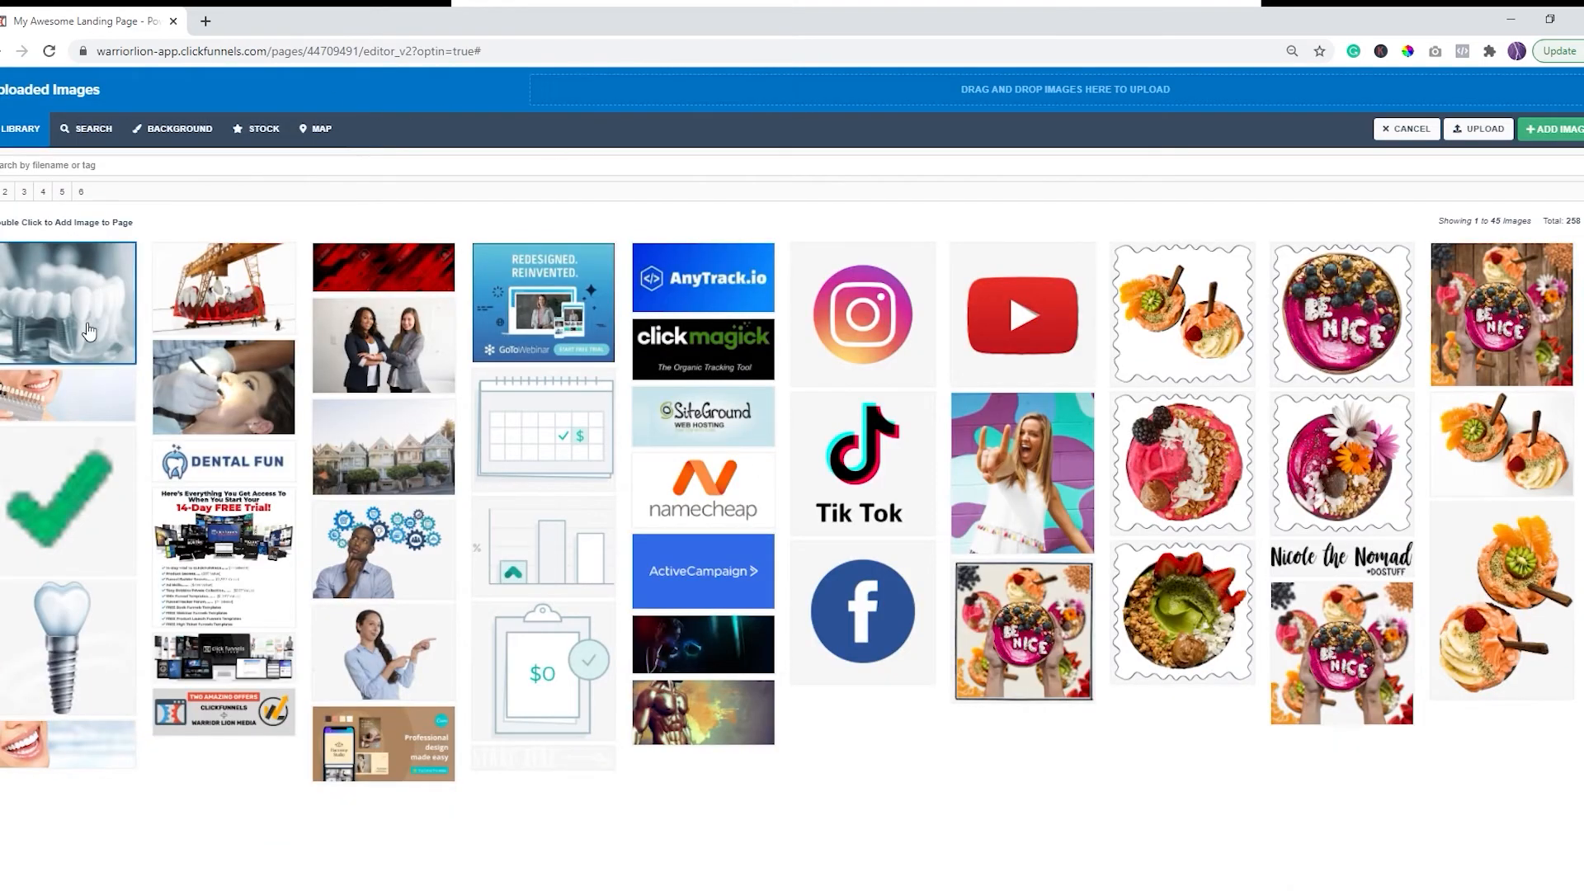
click(59, 754)
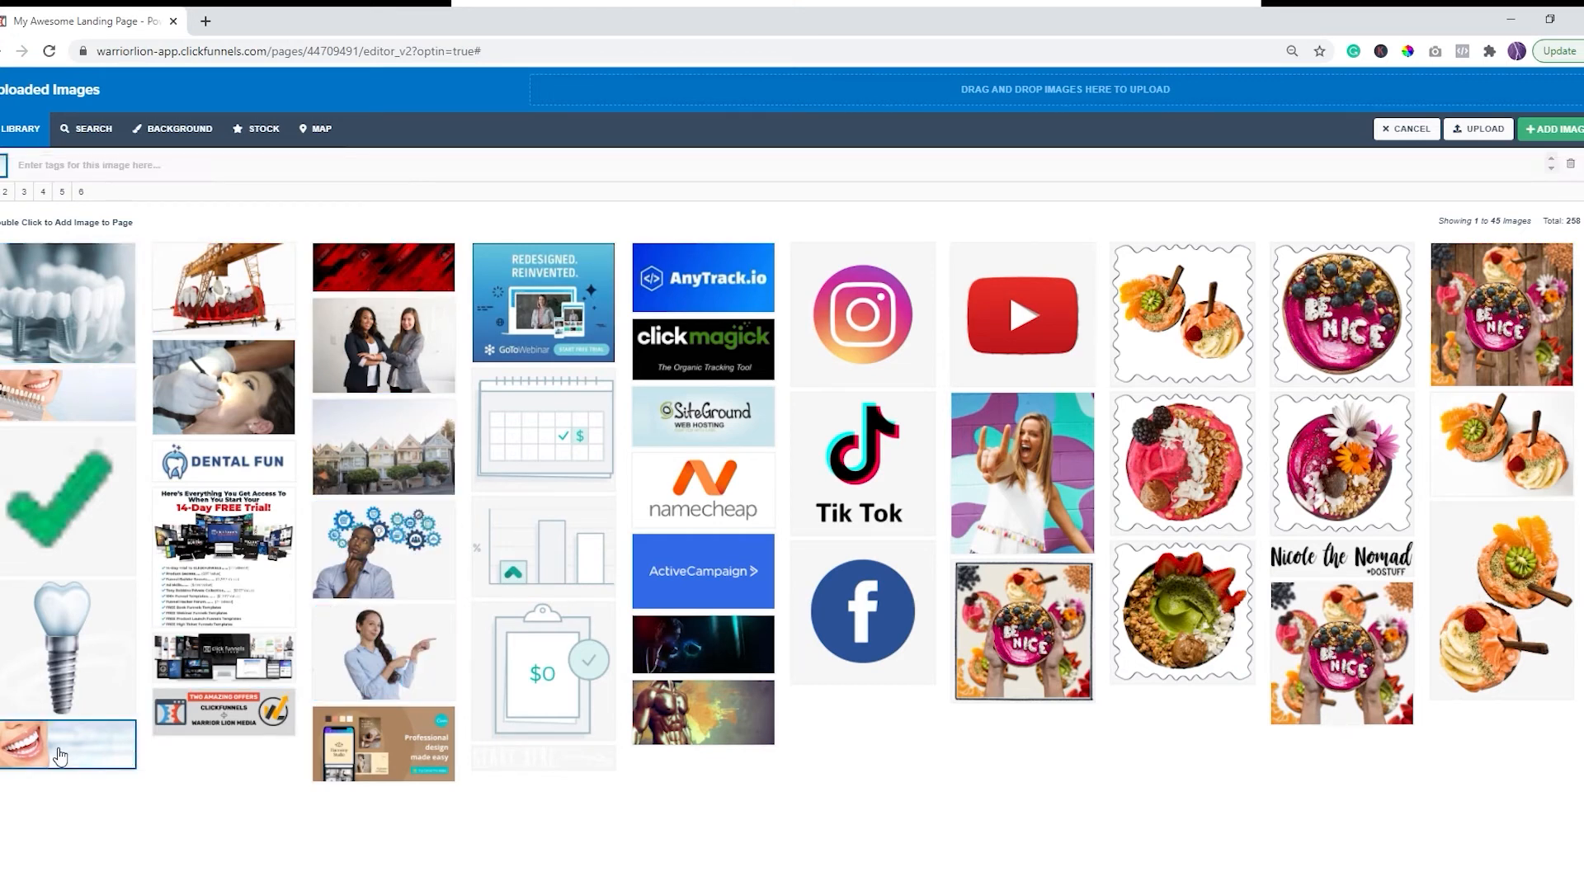
double_click(59, 753)
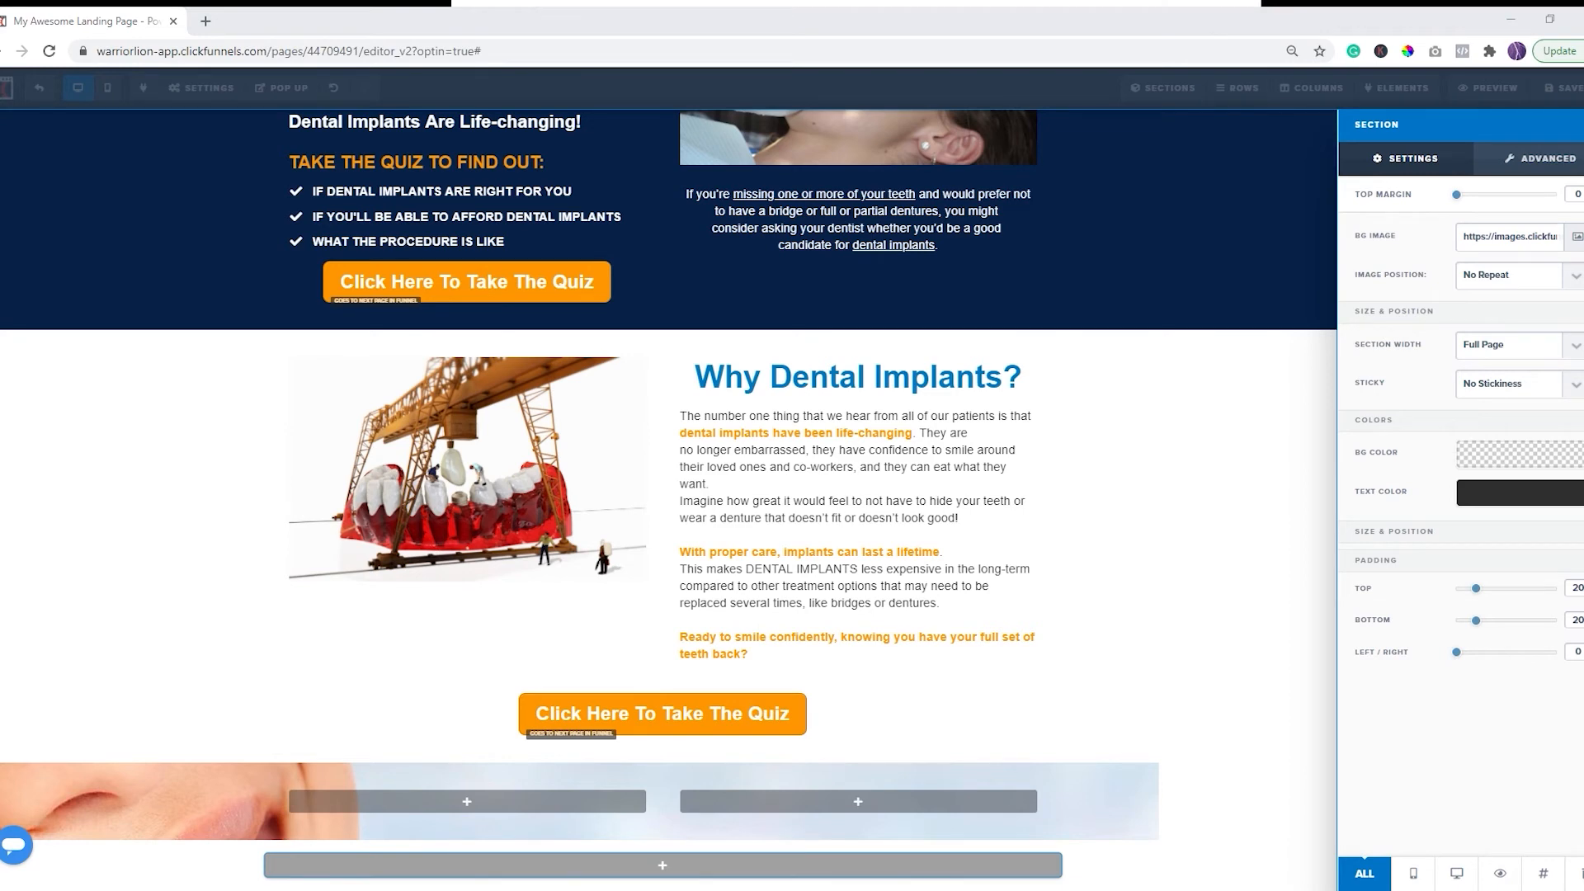
click(963, 801)
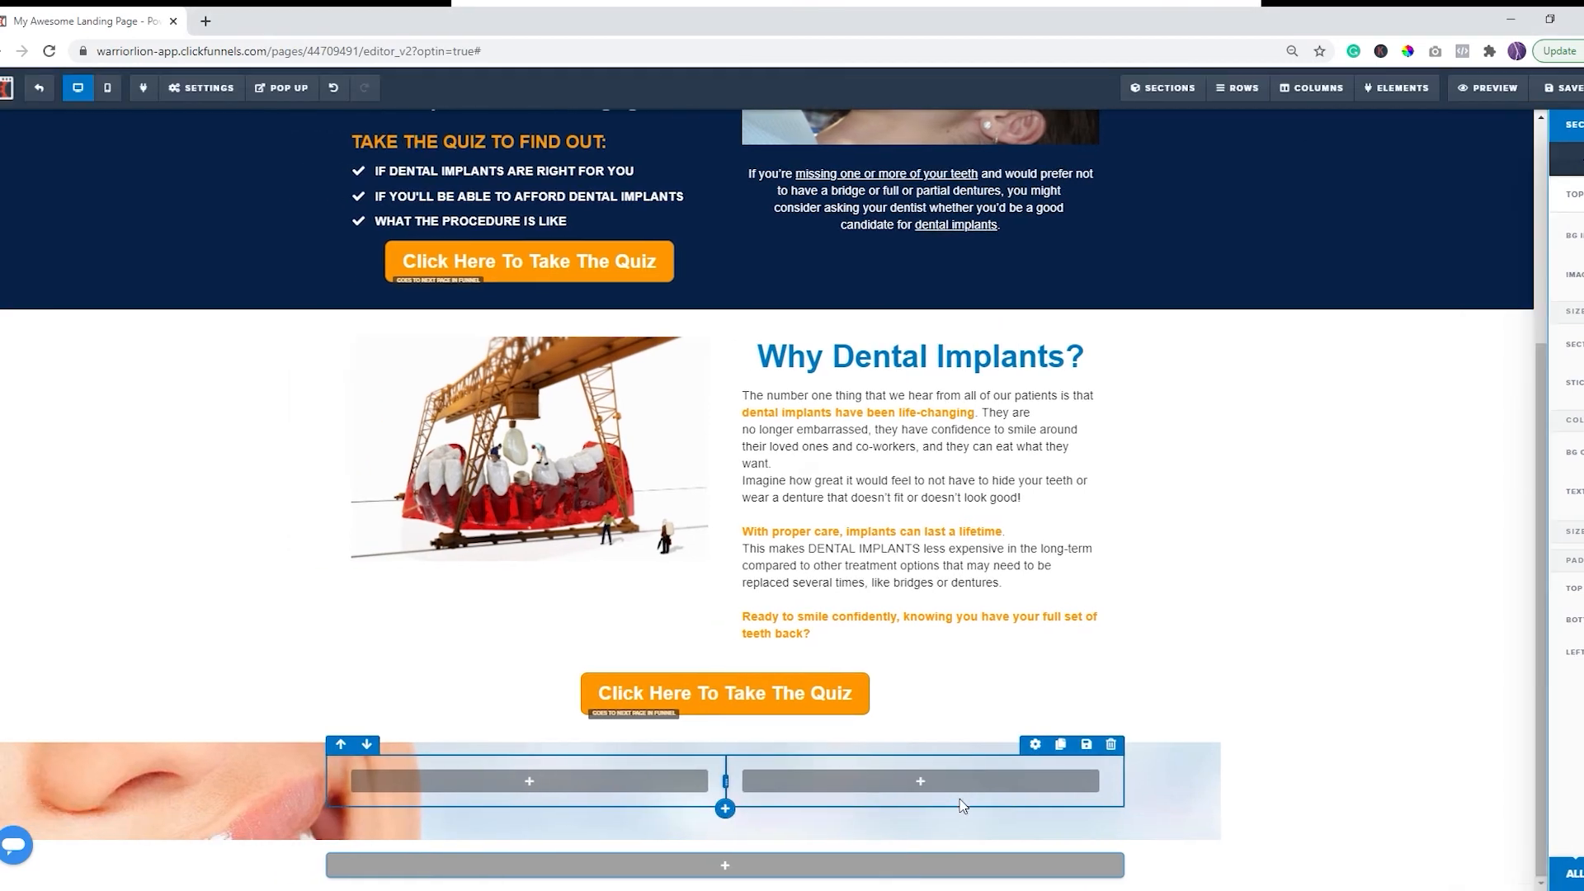
Step: Add a headline reading "READY TO SMILE" to the right-hand column of the smile-background row
click(994, 786)
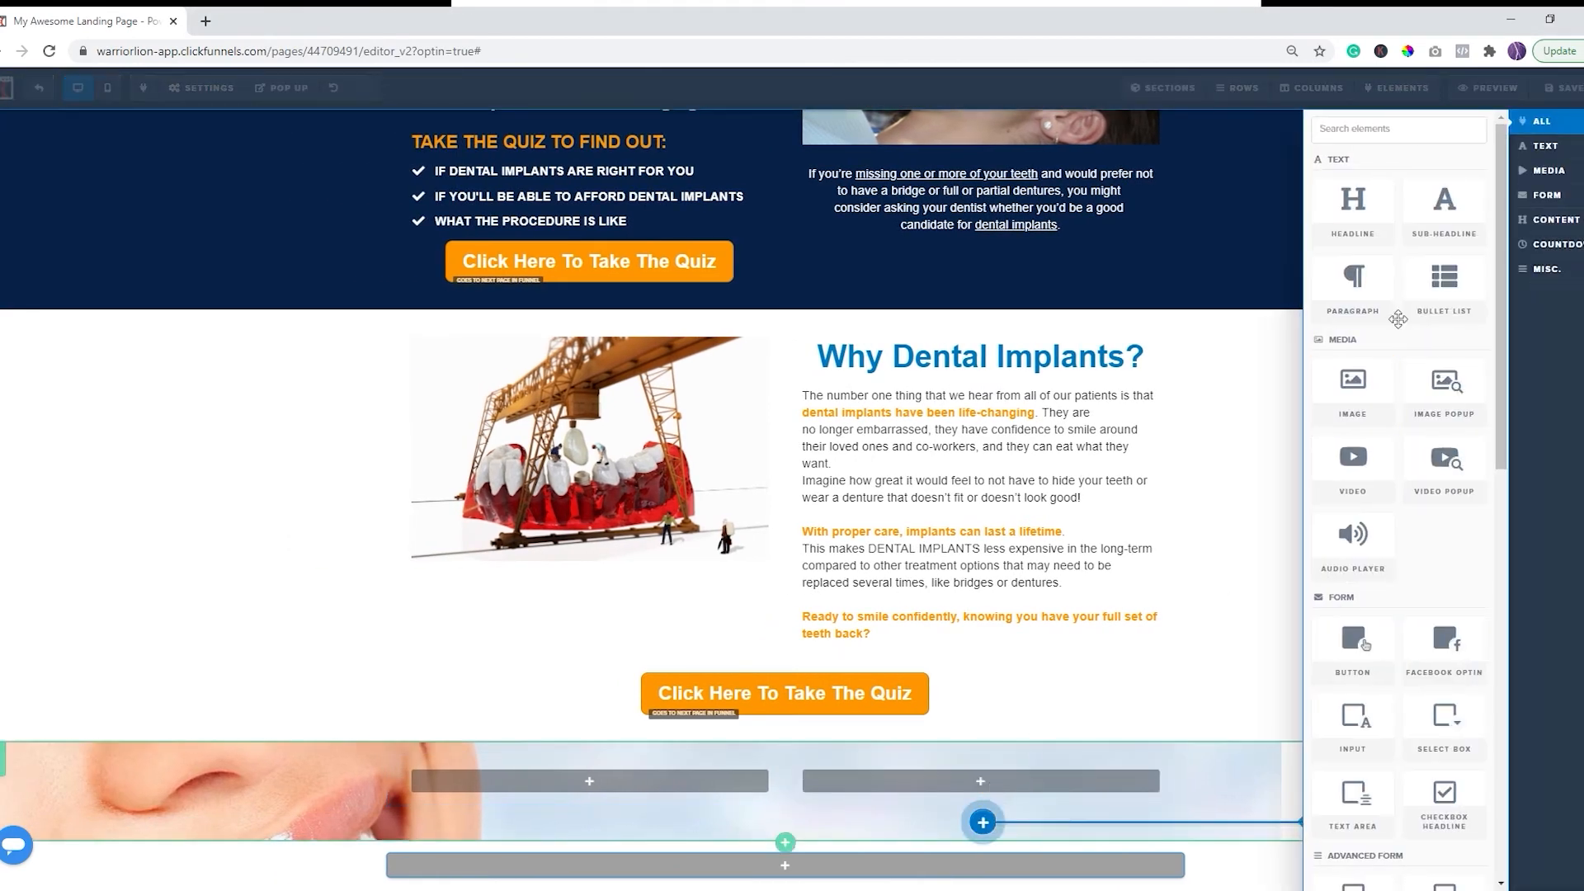
click(1391, 221)
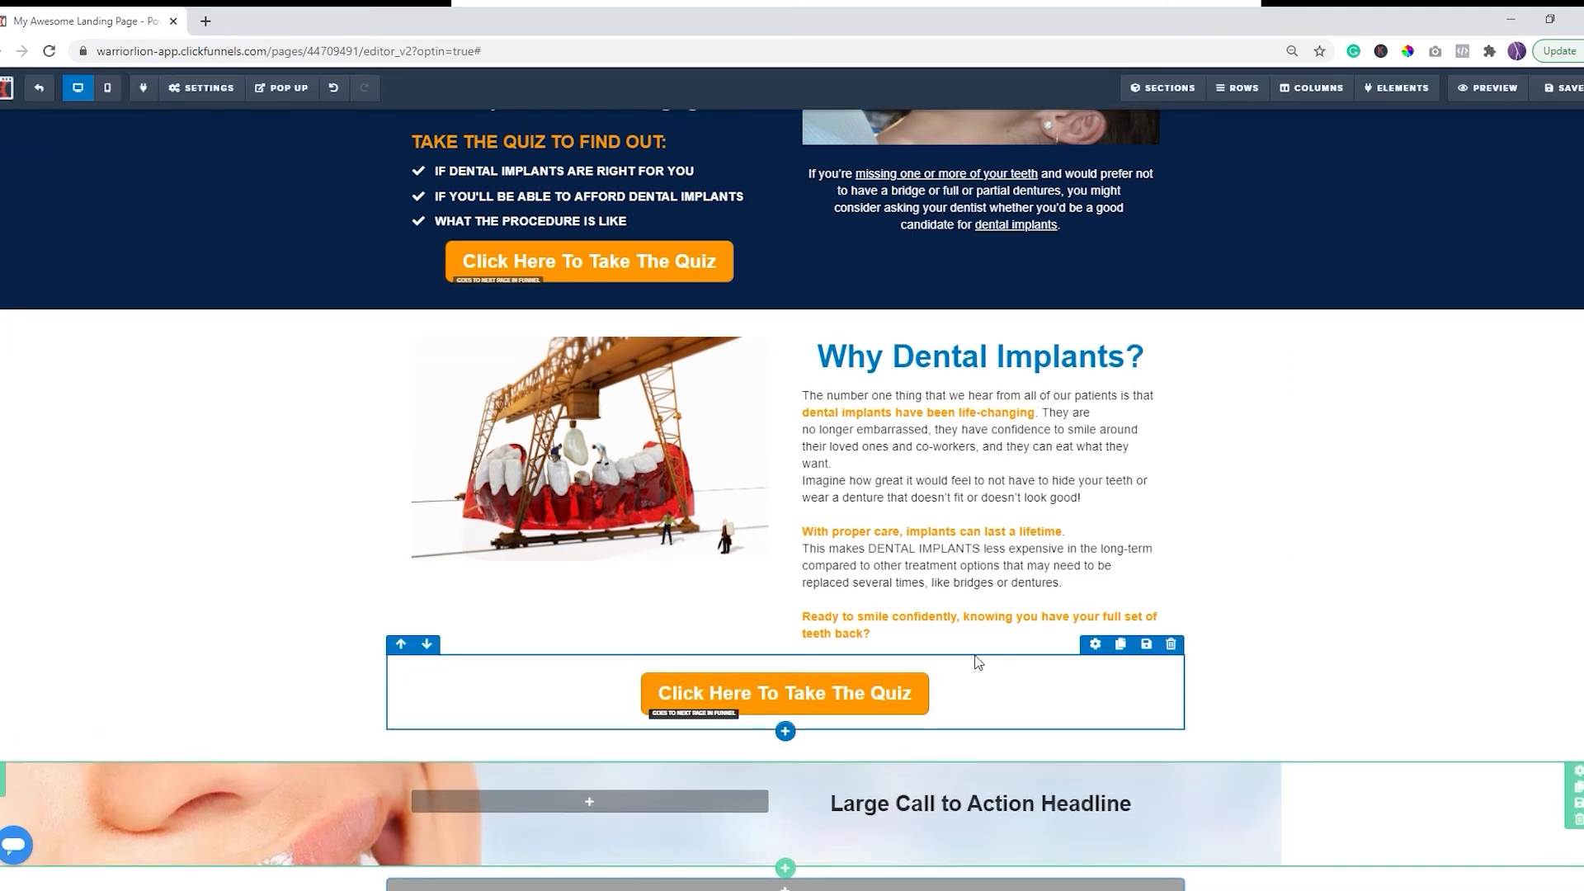
click(1042, 799)
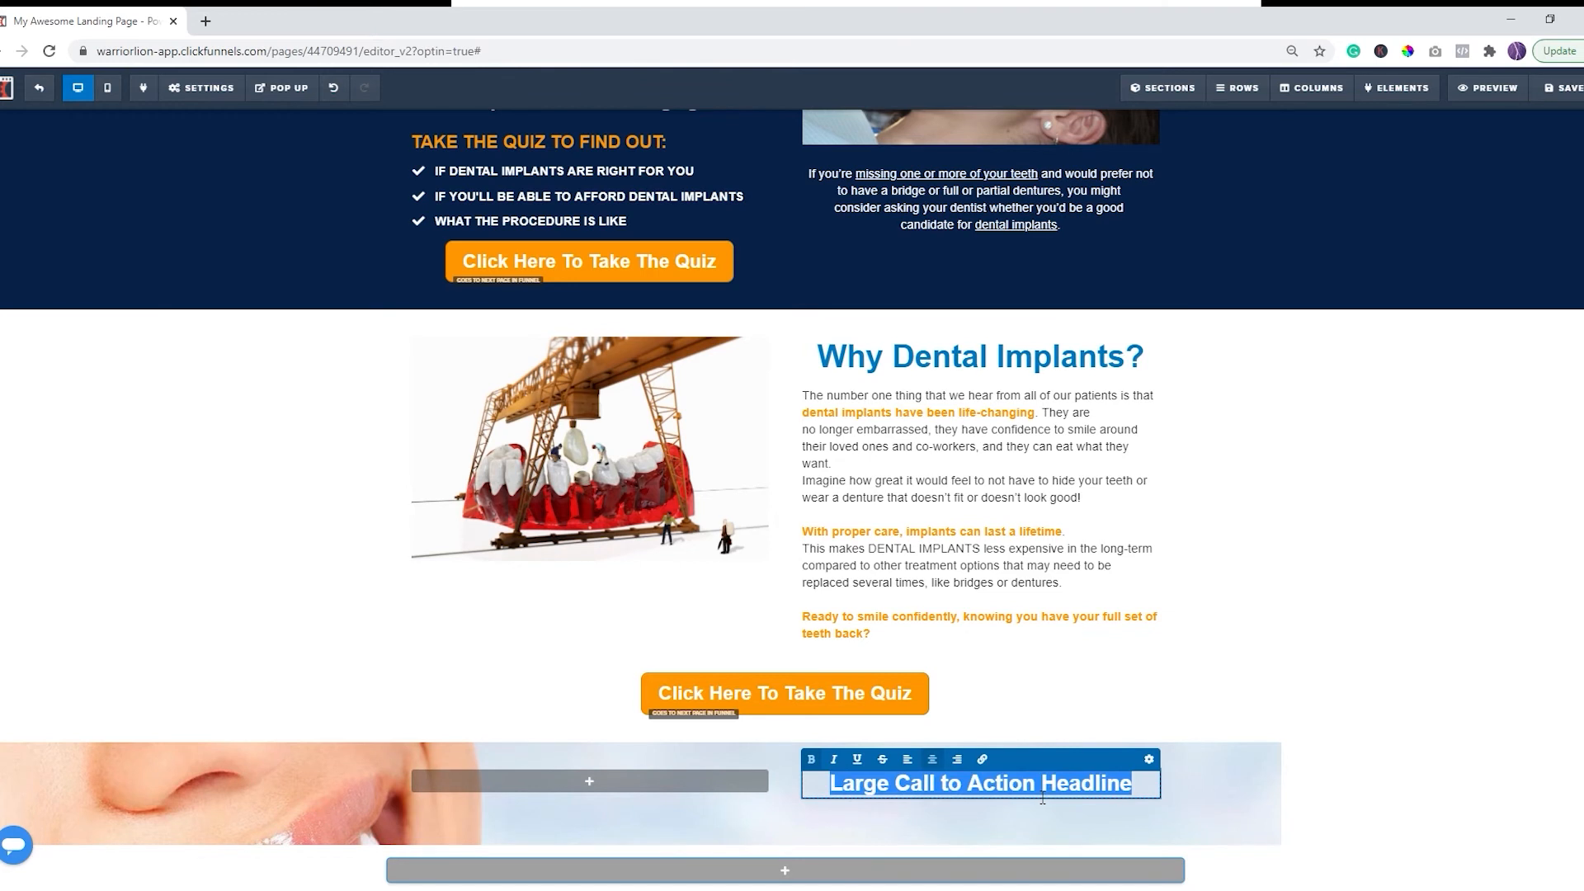
text(READY)
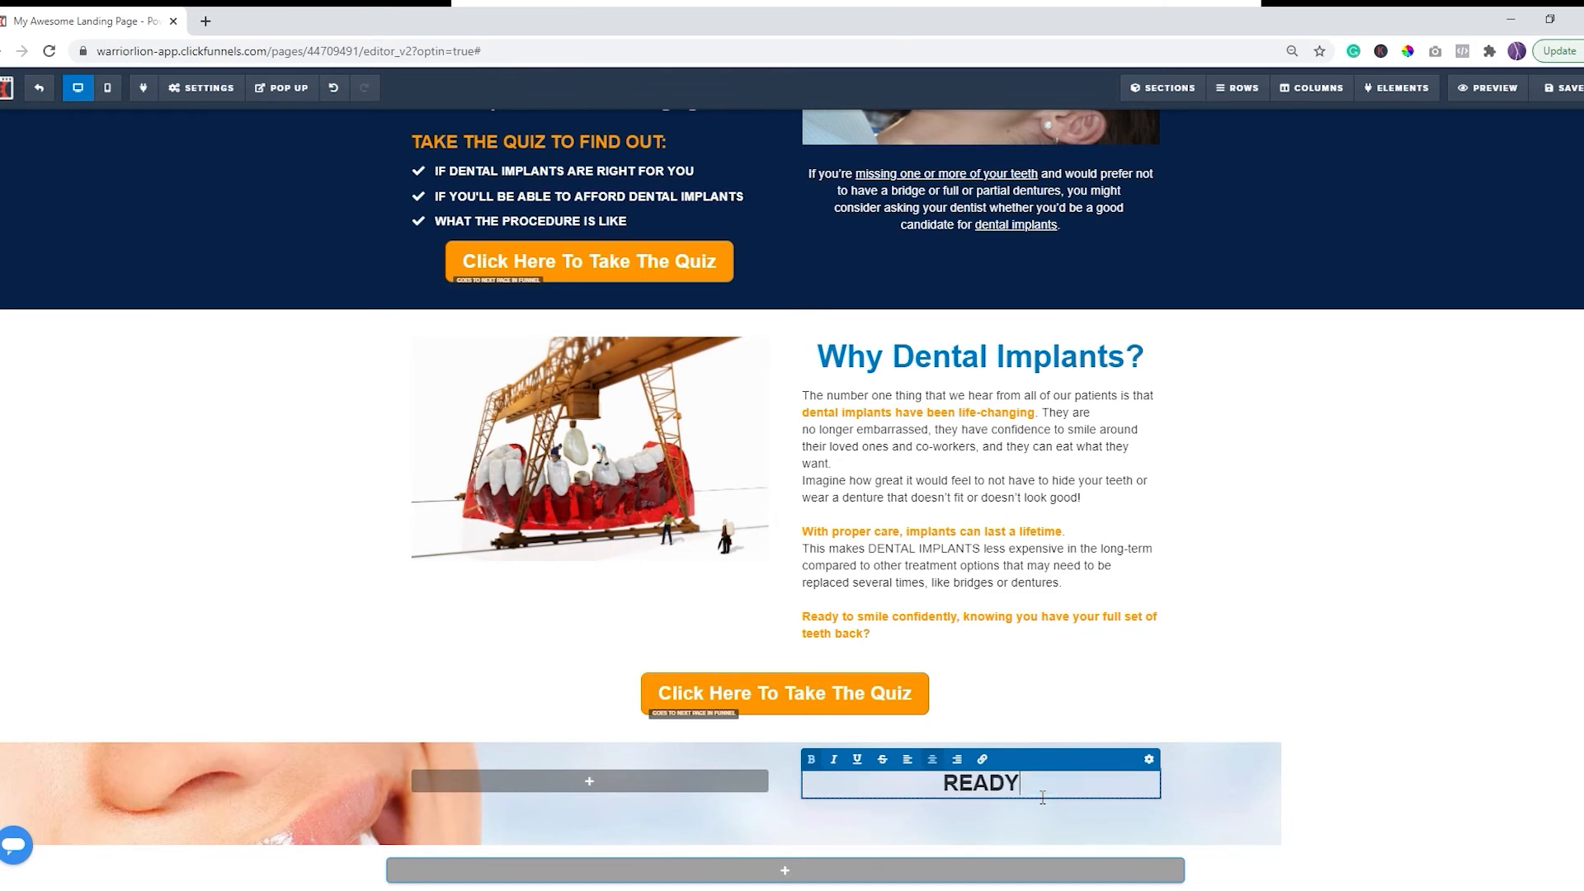
text( TO SMILE)
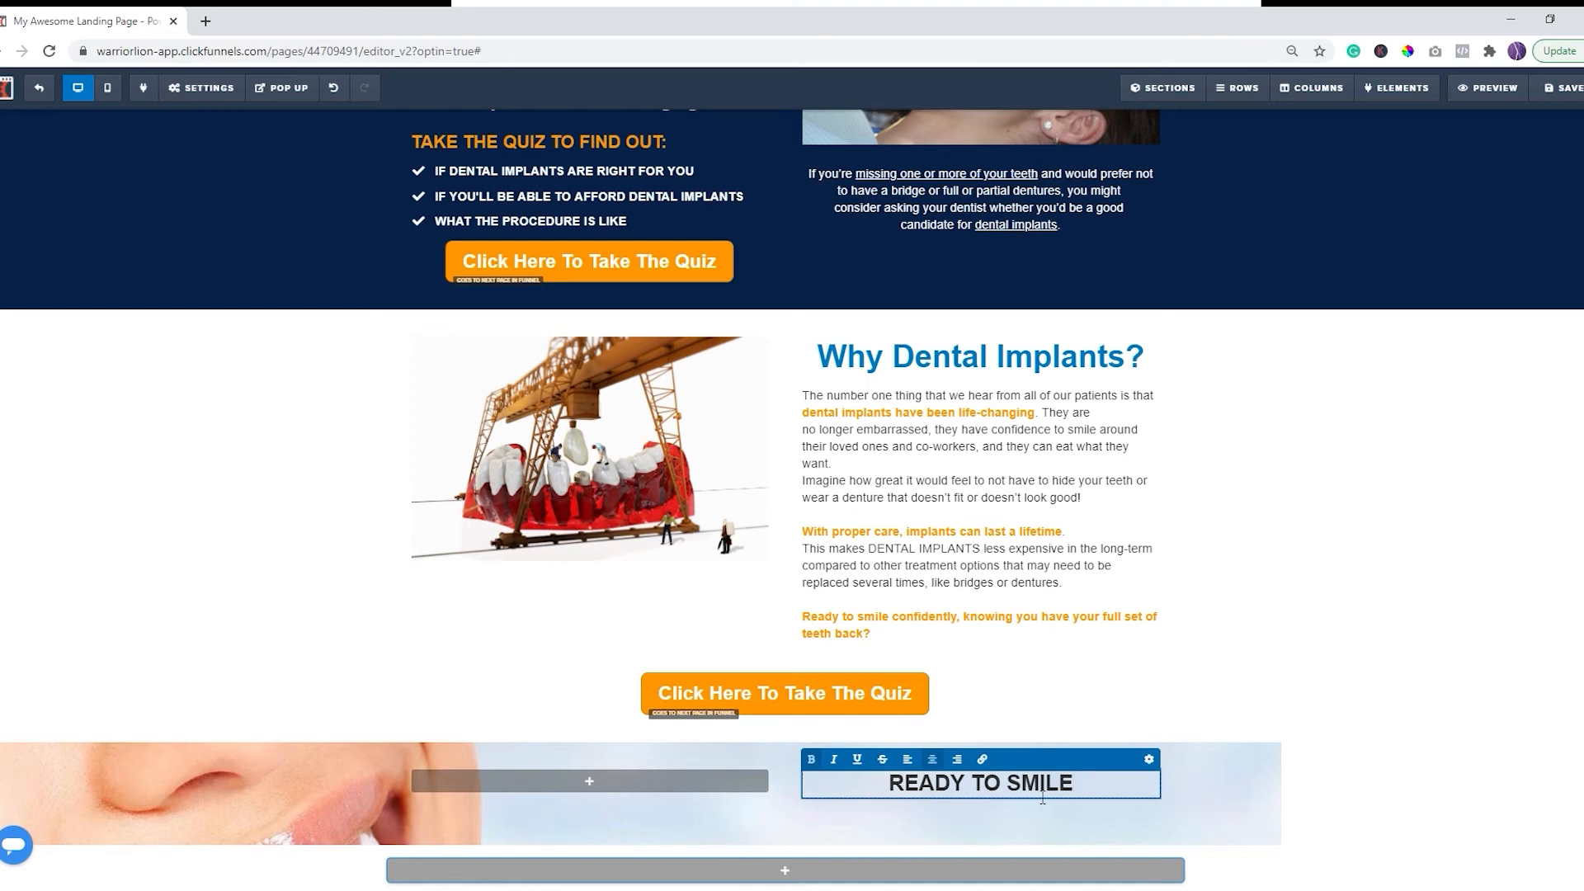
Step: Set the font size of the "READY TO SMILE" headline to 75
key(ctrl+a)
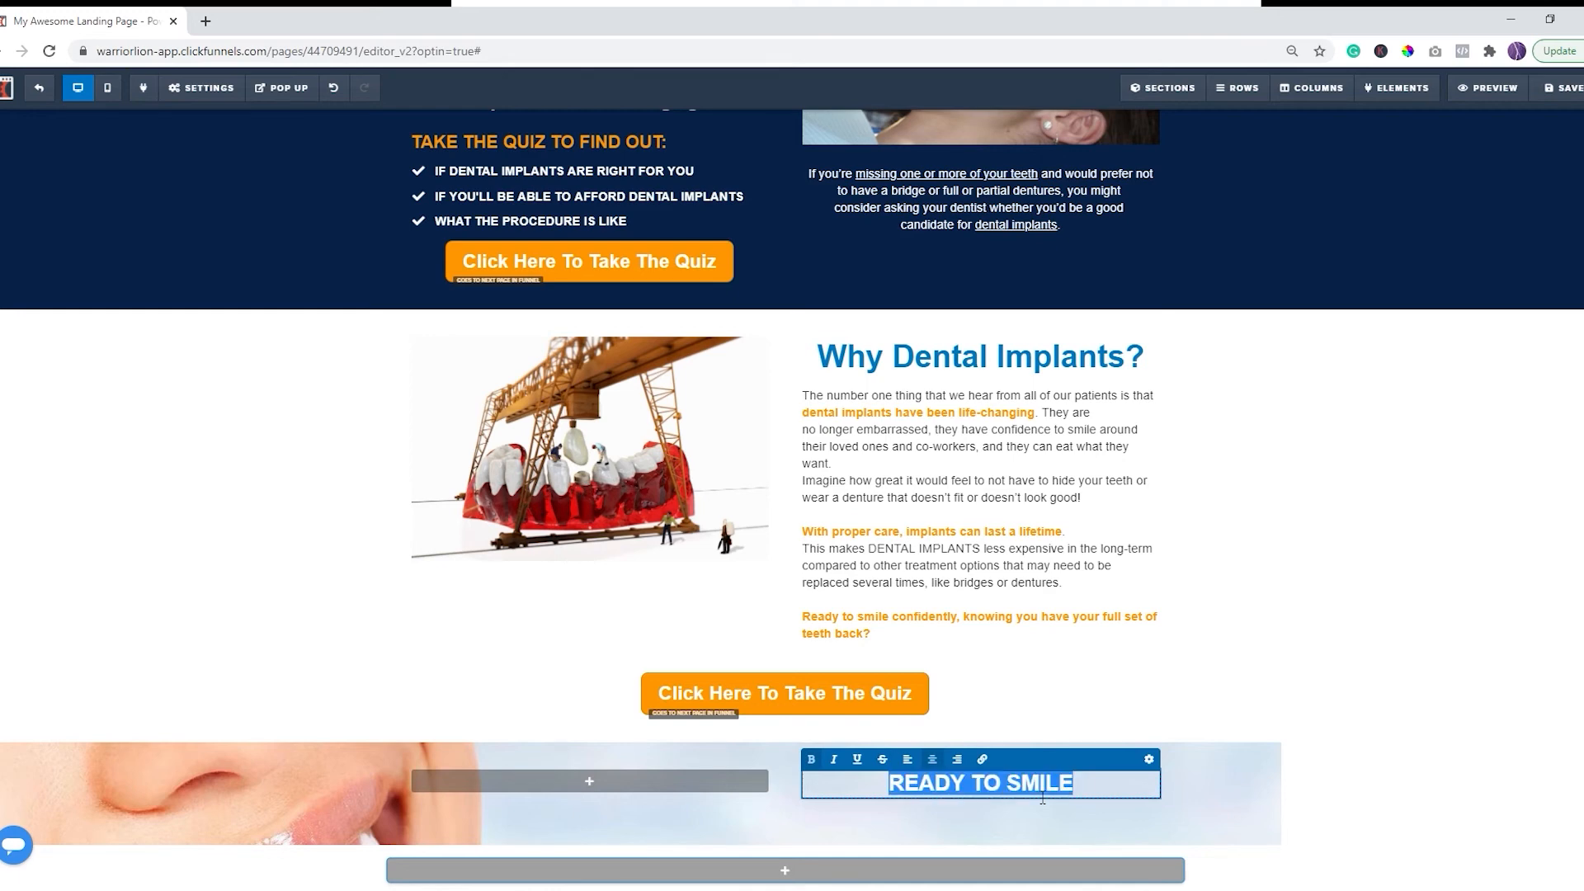
click(1149, 758)
click(1574, 261)
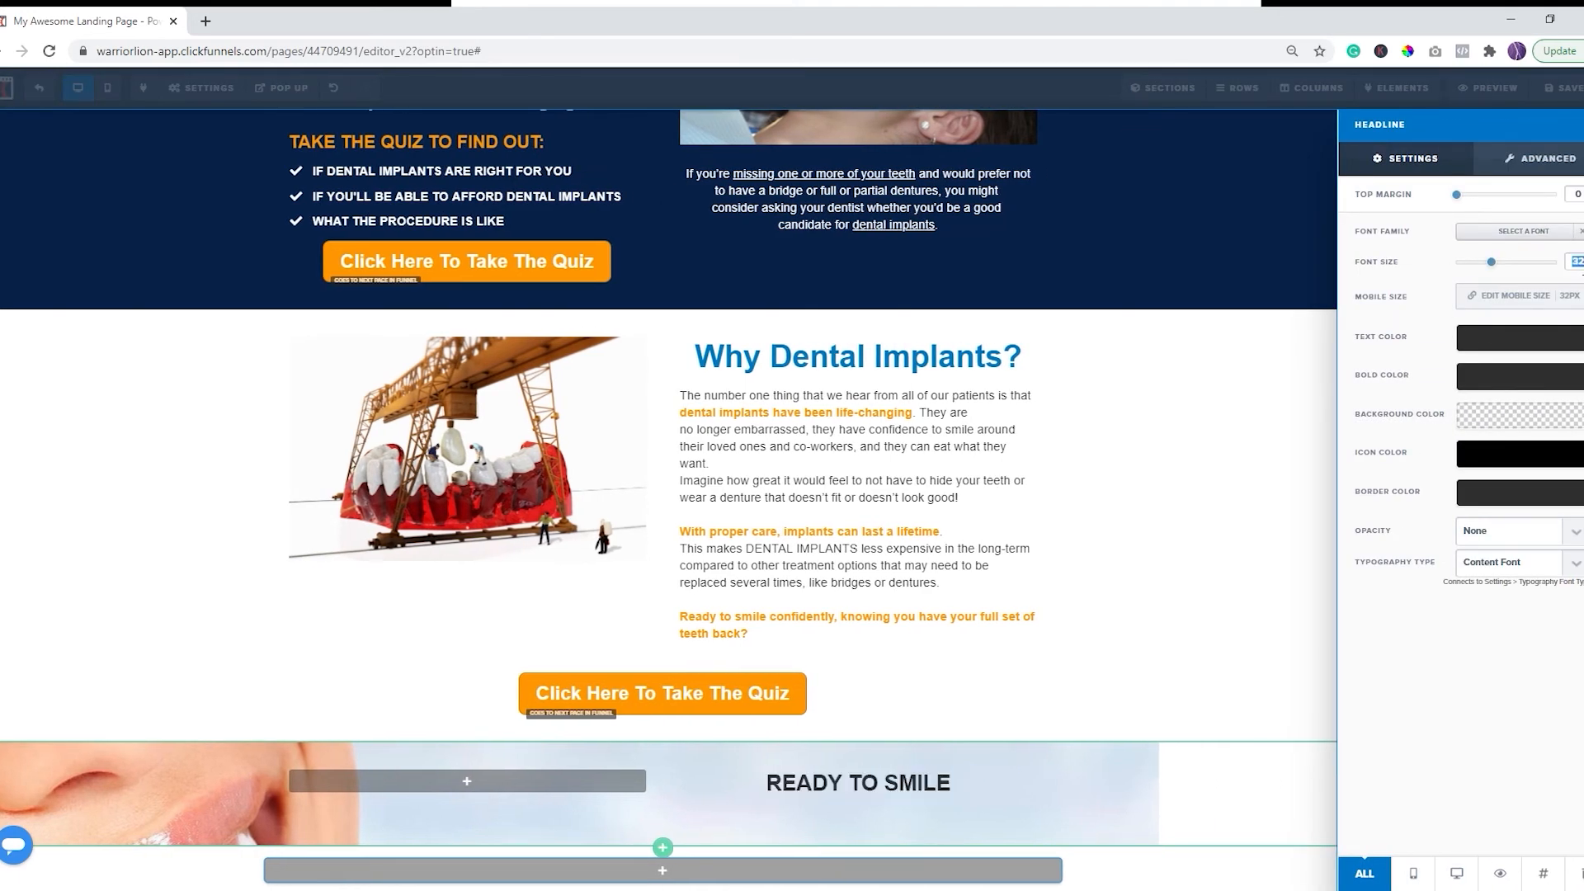
text(75)
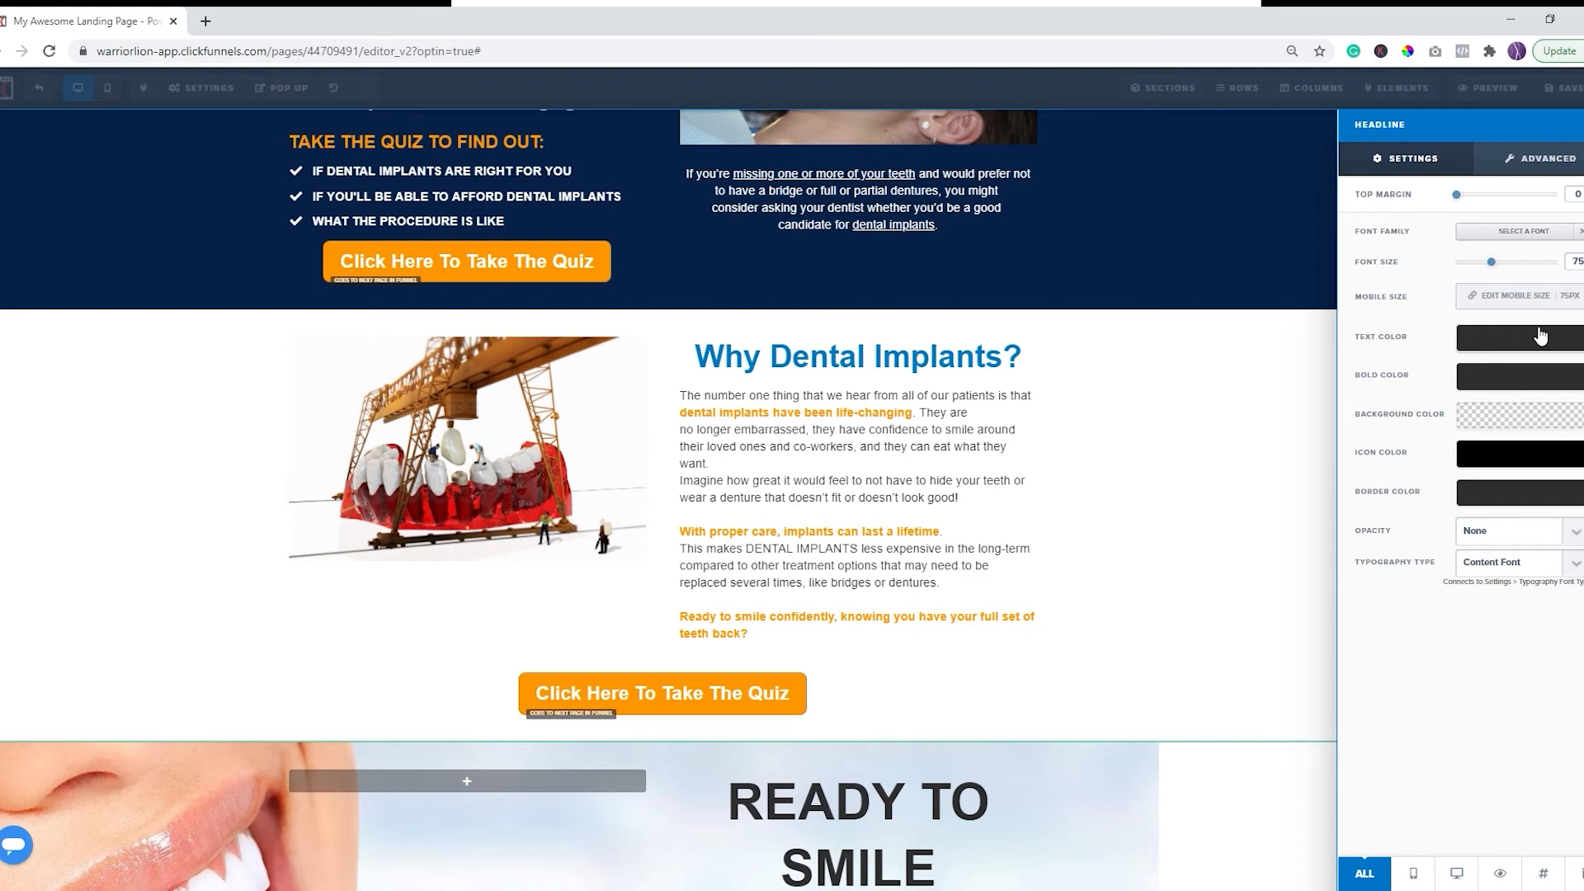
Step: Set both the text color and the bold color of the "READY TO SMILE" headline to the recently used blue #0174c7
click(1536, 338)
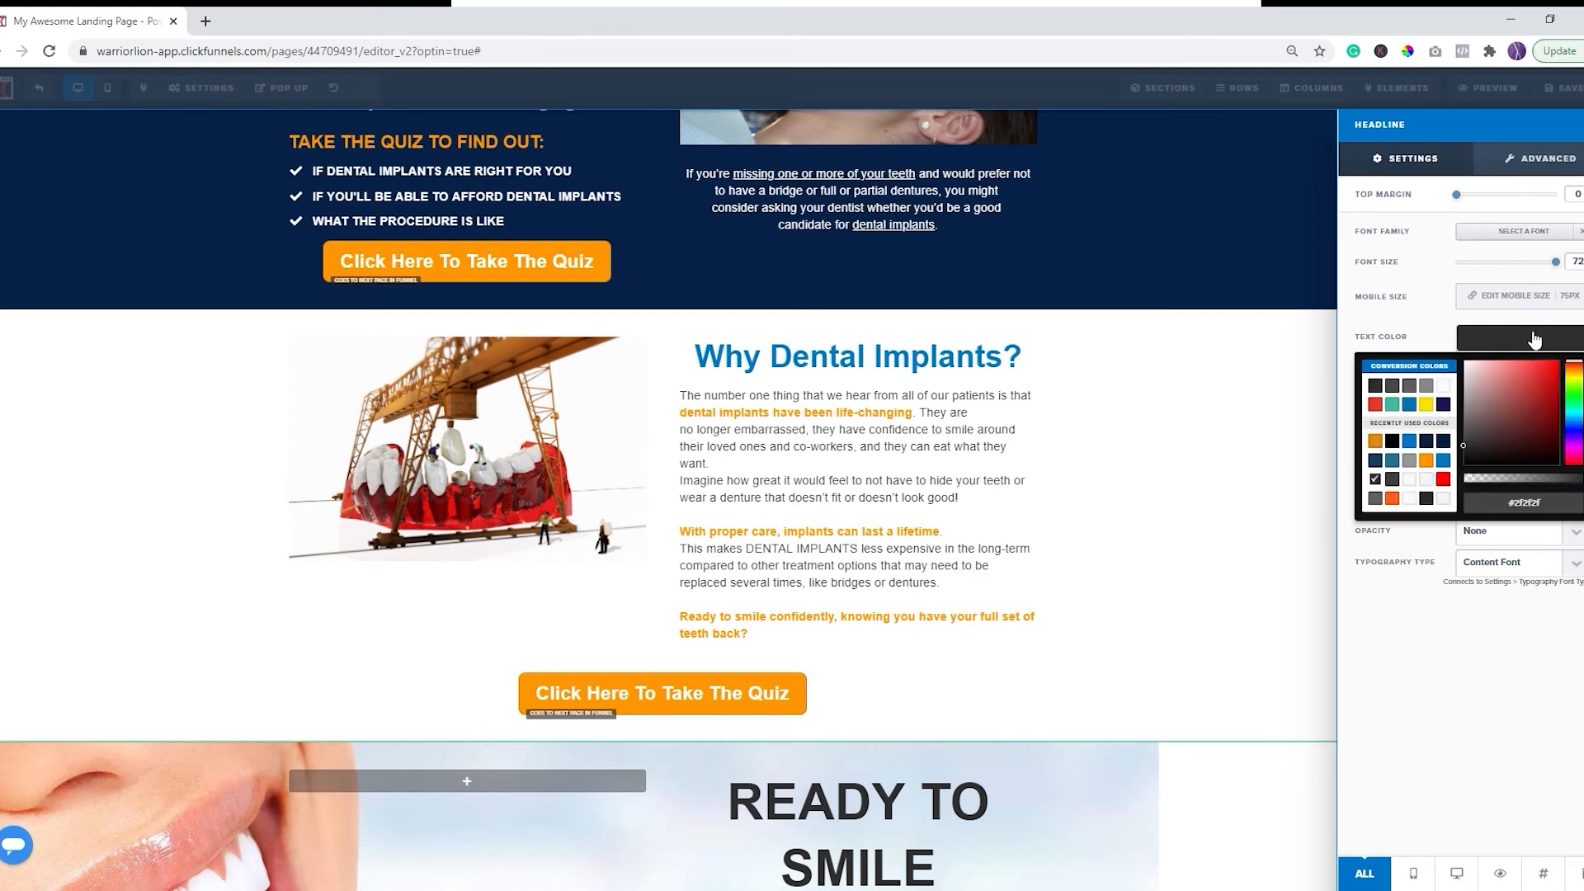
click(1410, 442)
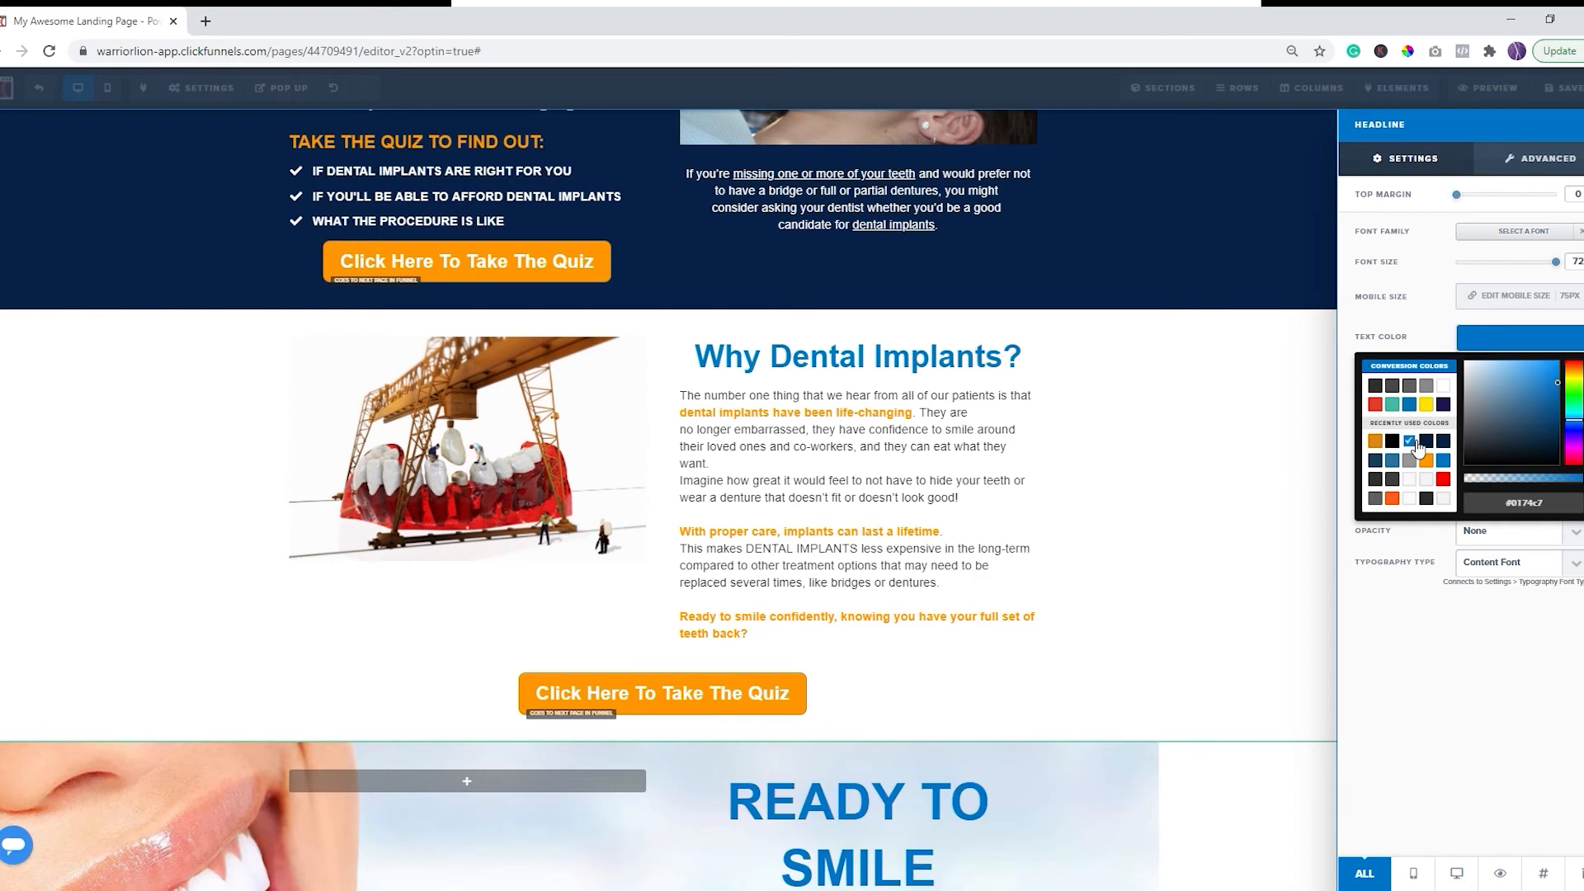
click(1432, 334)
click(1506, 385)
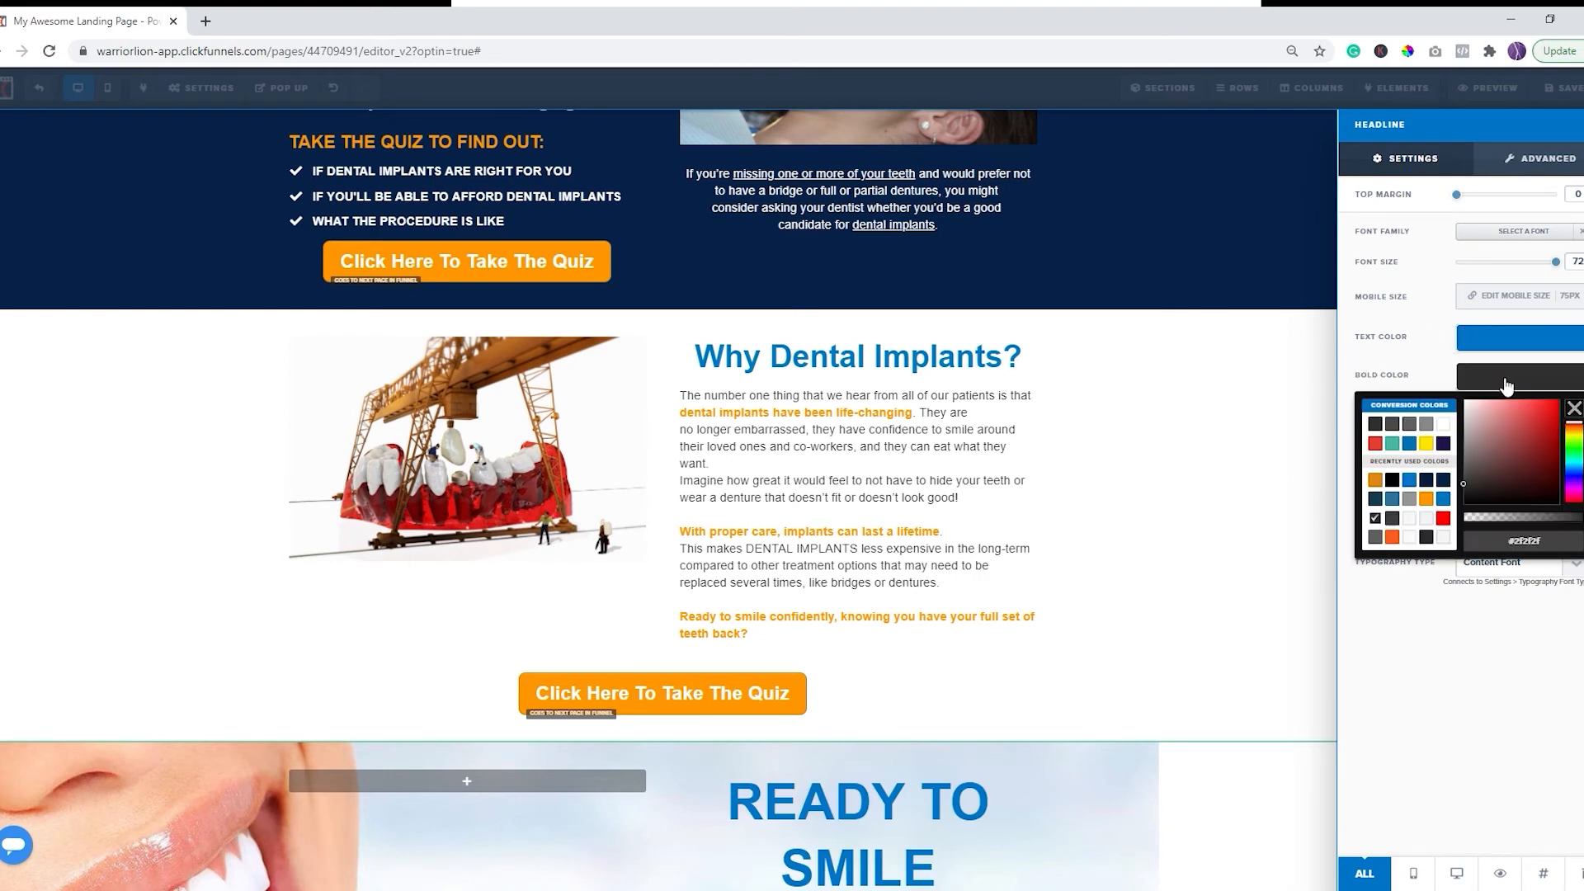
click(1414, 483)
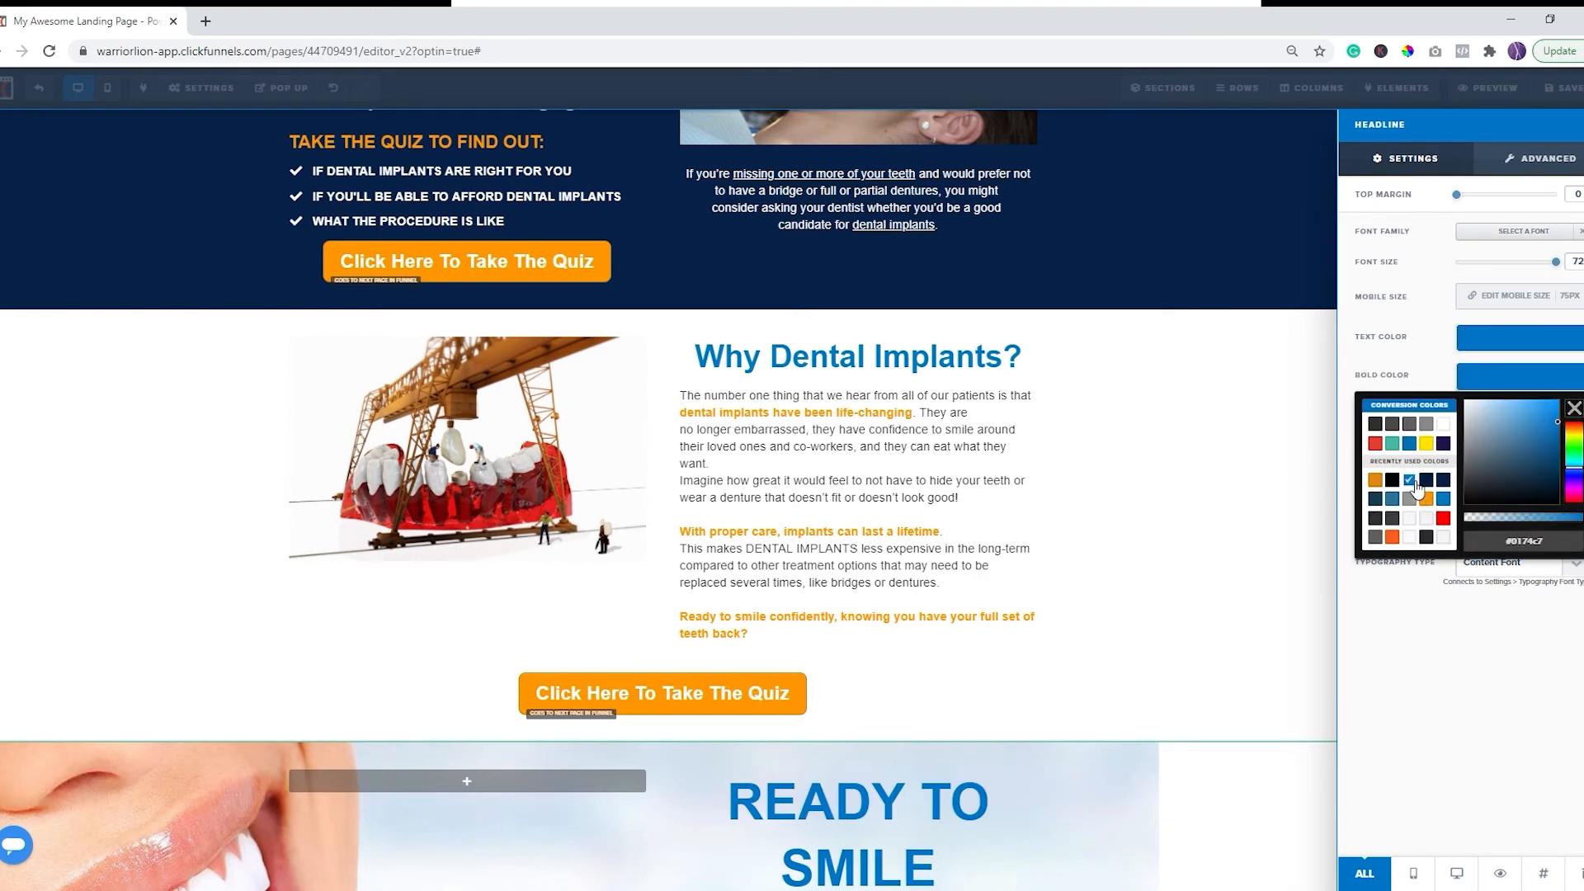
click(1389, 337)
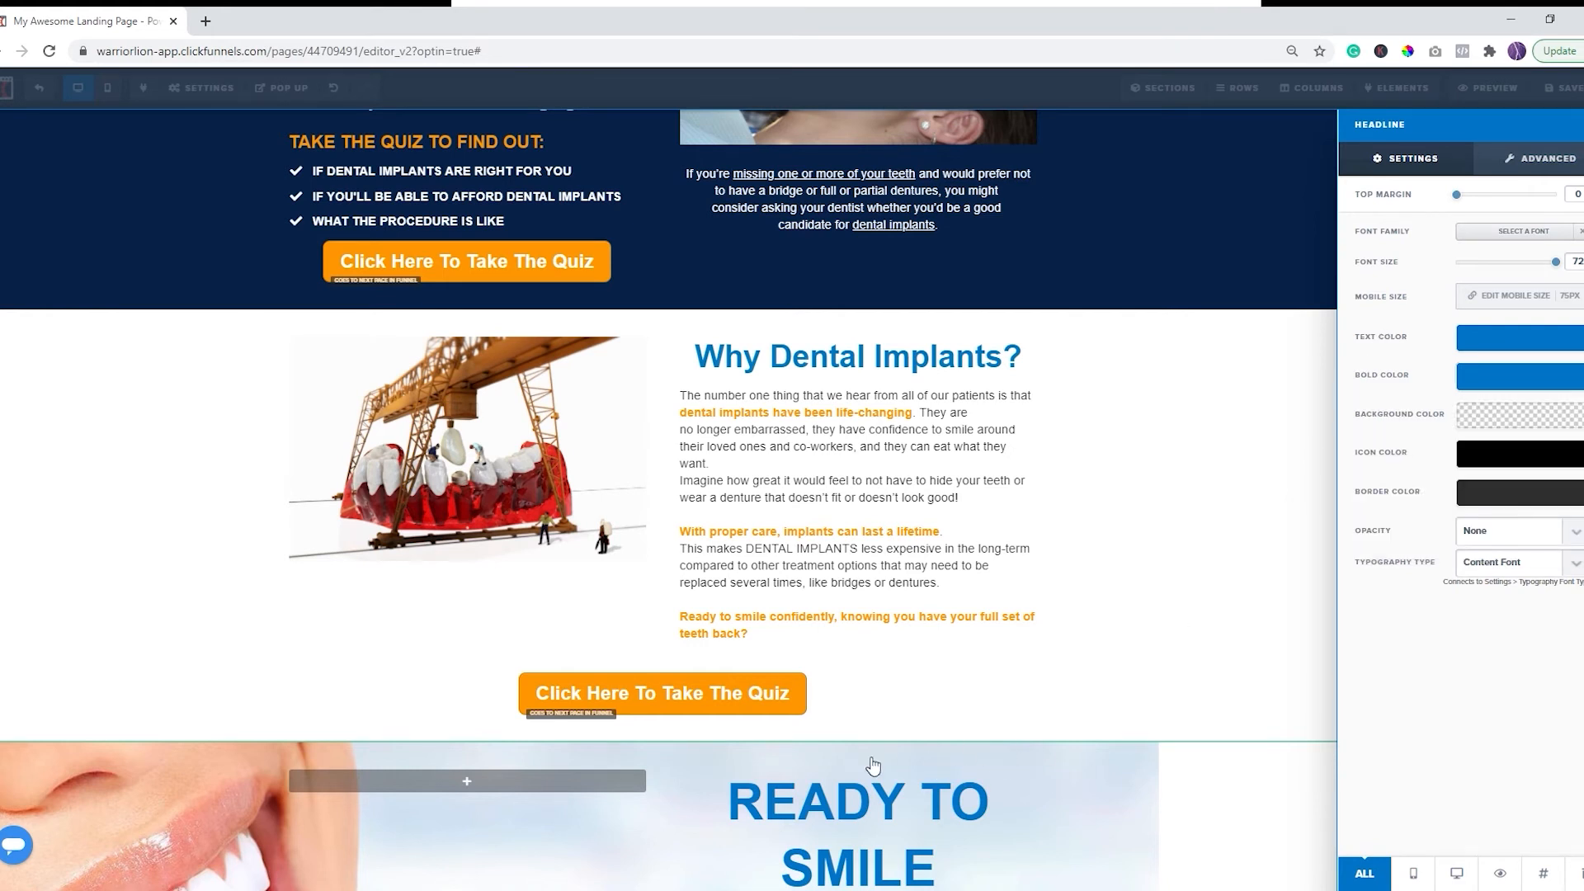
Step: Italicize the "READY TO SMILE" headline and widen its column so the text fits on one line
click(852, 812)
double_click(970, 826)
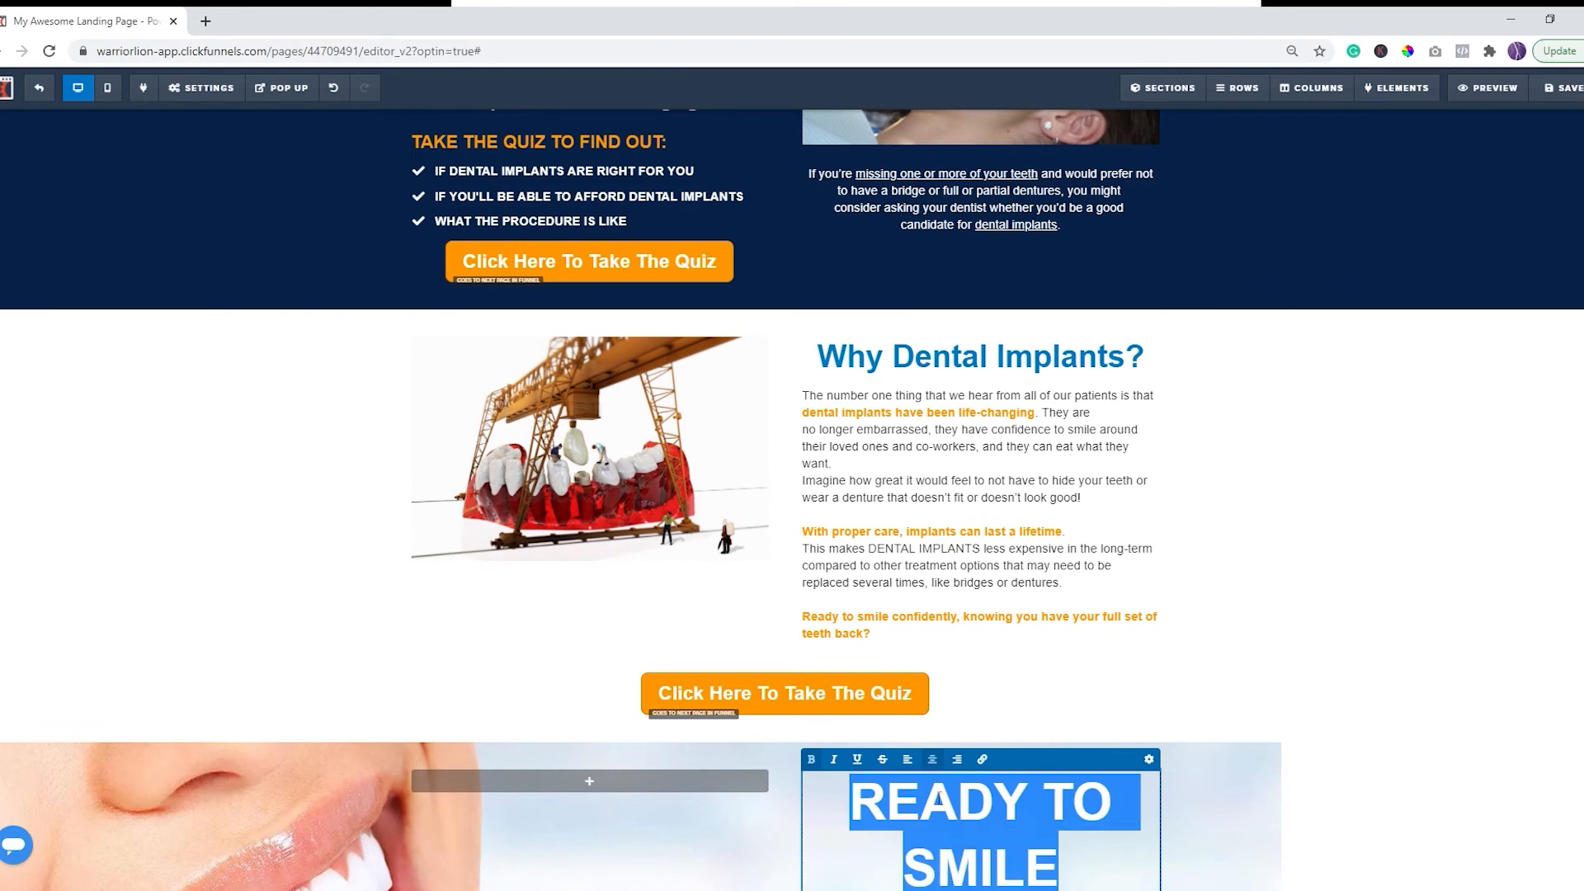
click(834, 759)
scroll(1242, 600, down, 1)
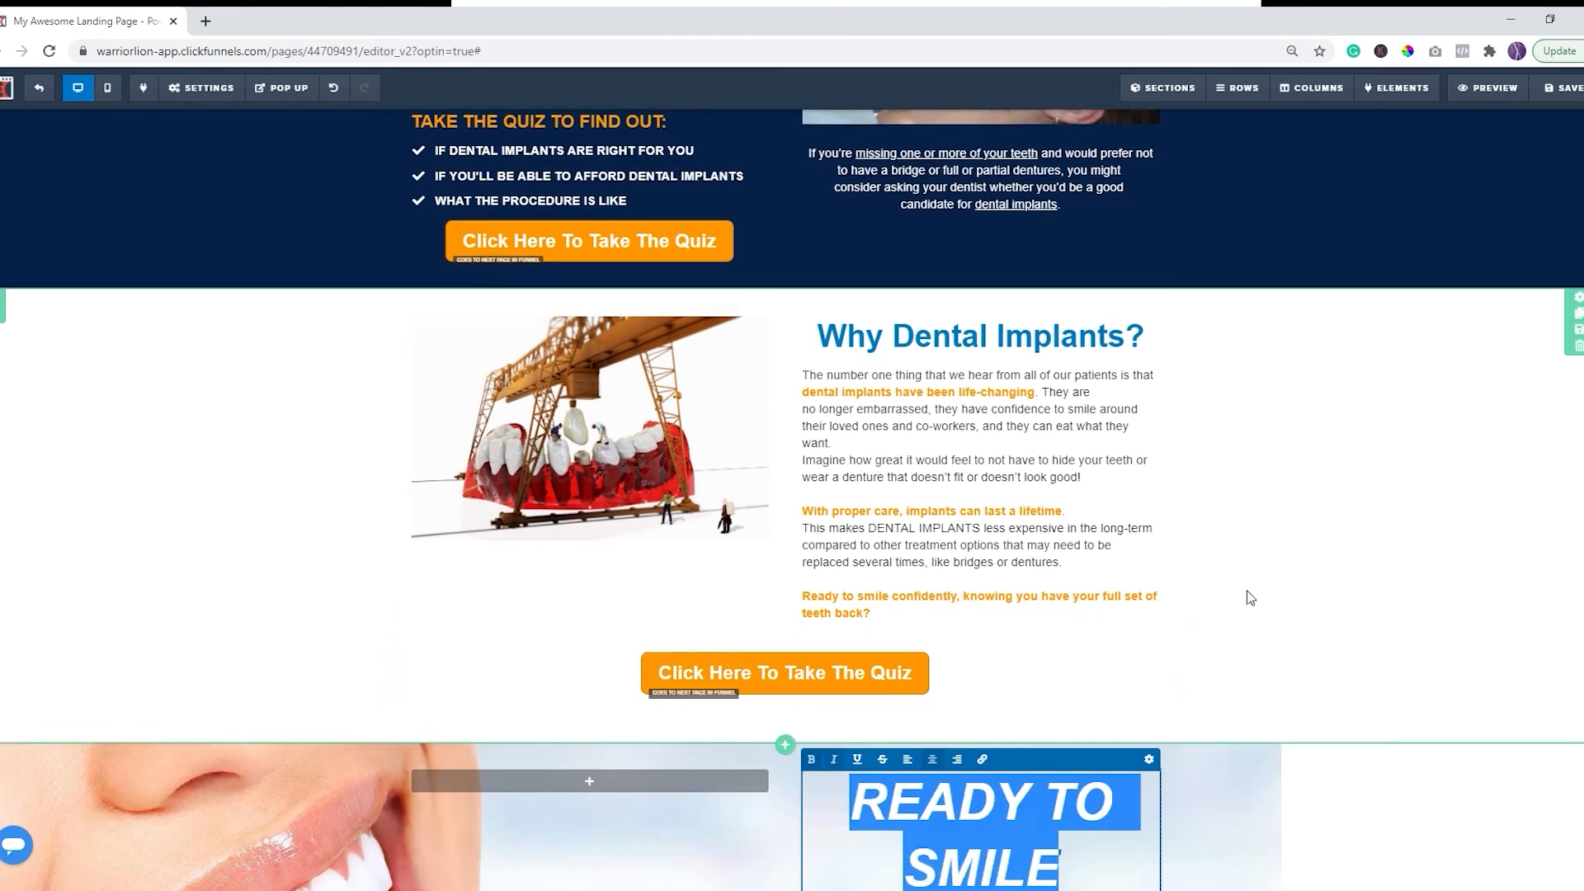
scroll(1318, 597, down, 1)
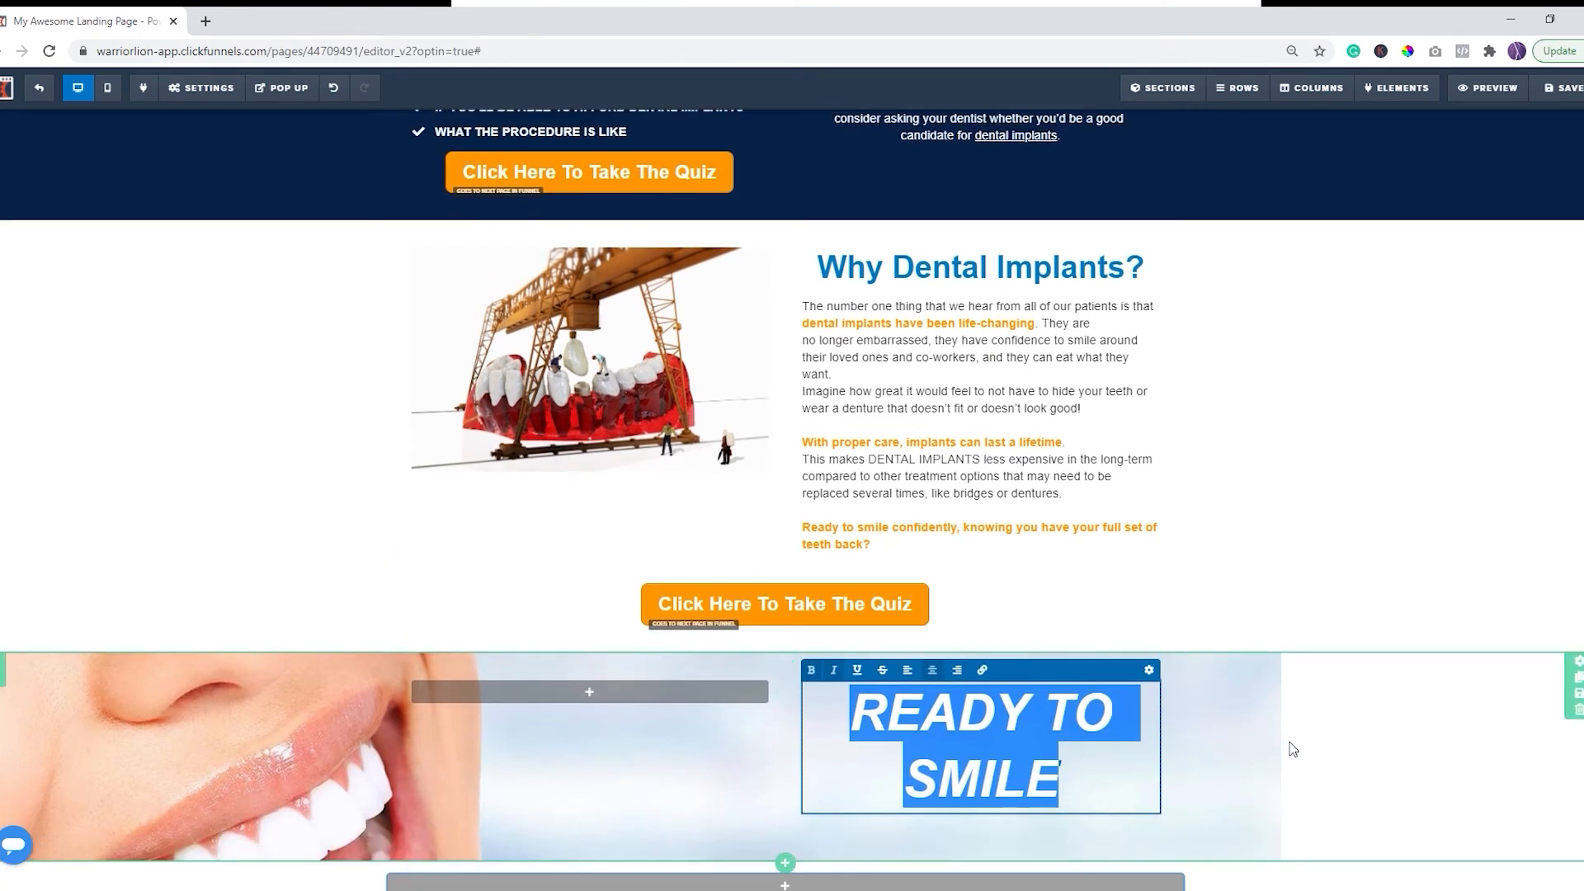
click(1290, 745)
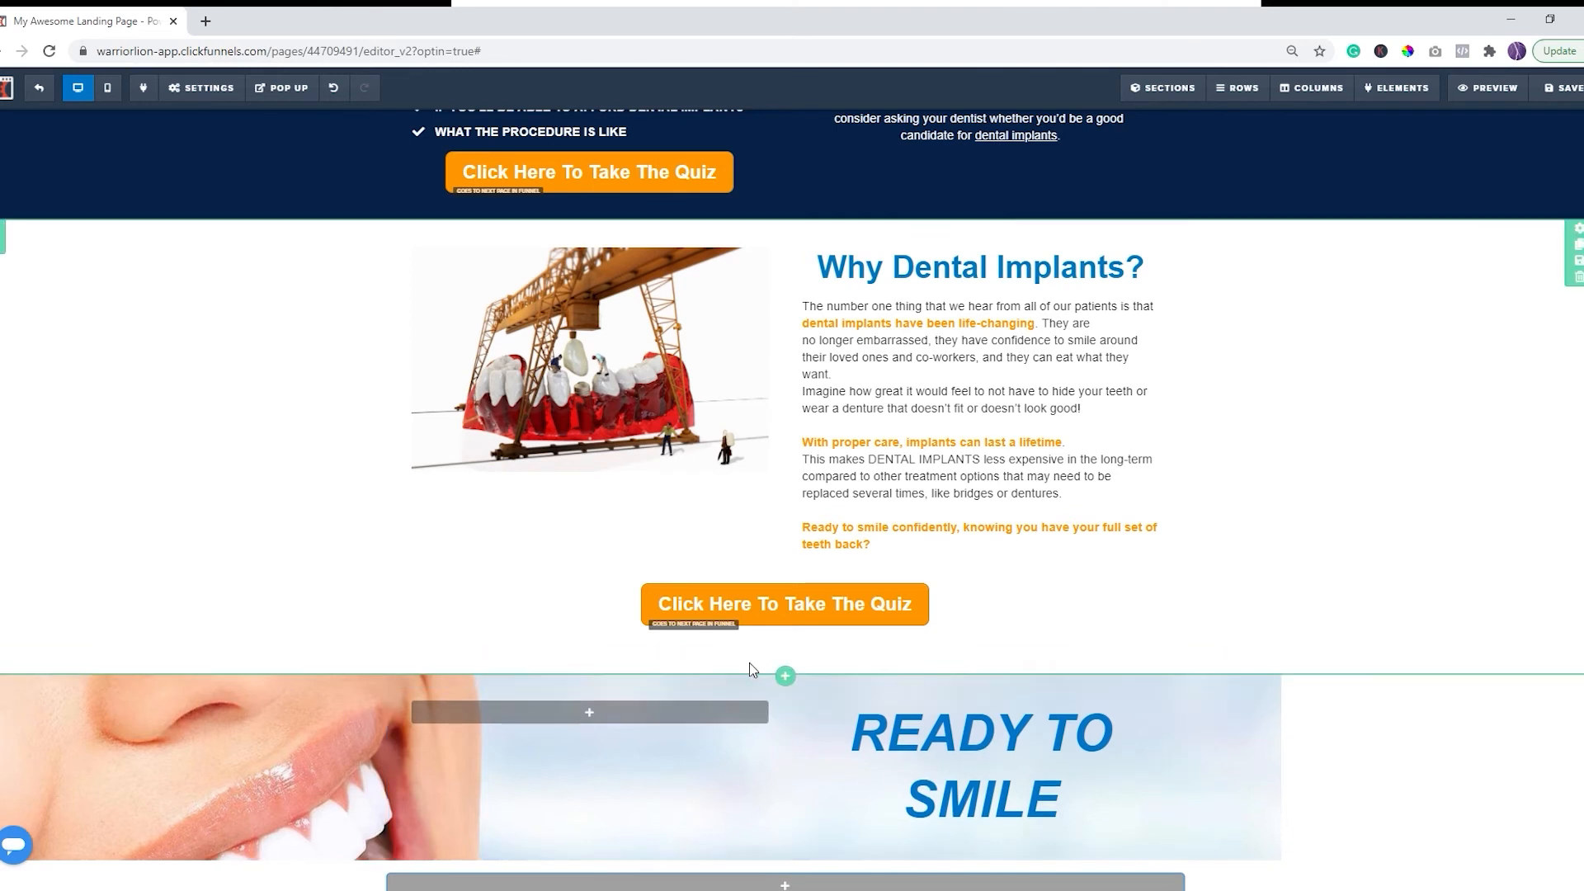
drag(785, 746, 701, 755)
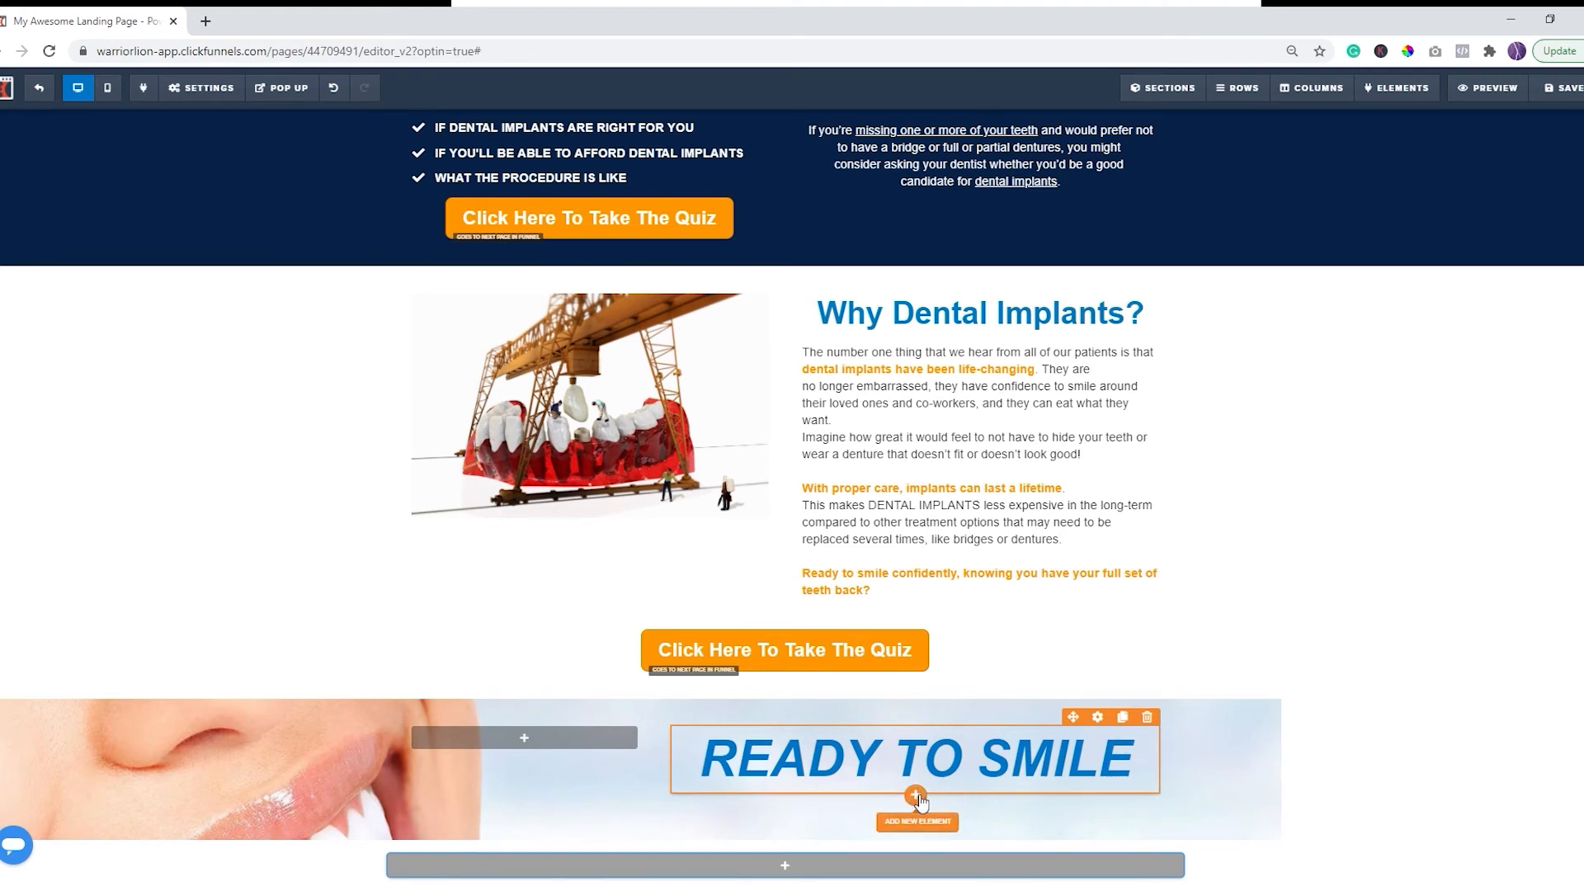
Step: Add a sub-headline below "READY TO SMILE" reading "CONFIDENTLY, KNOWING YOU HAVE YOUR FULL SET OF TEETH BACK?"
click(917, 797)
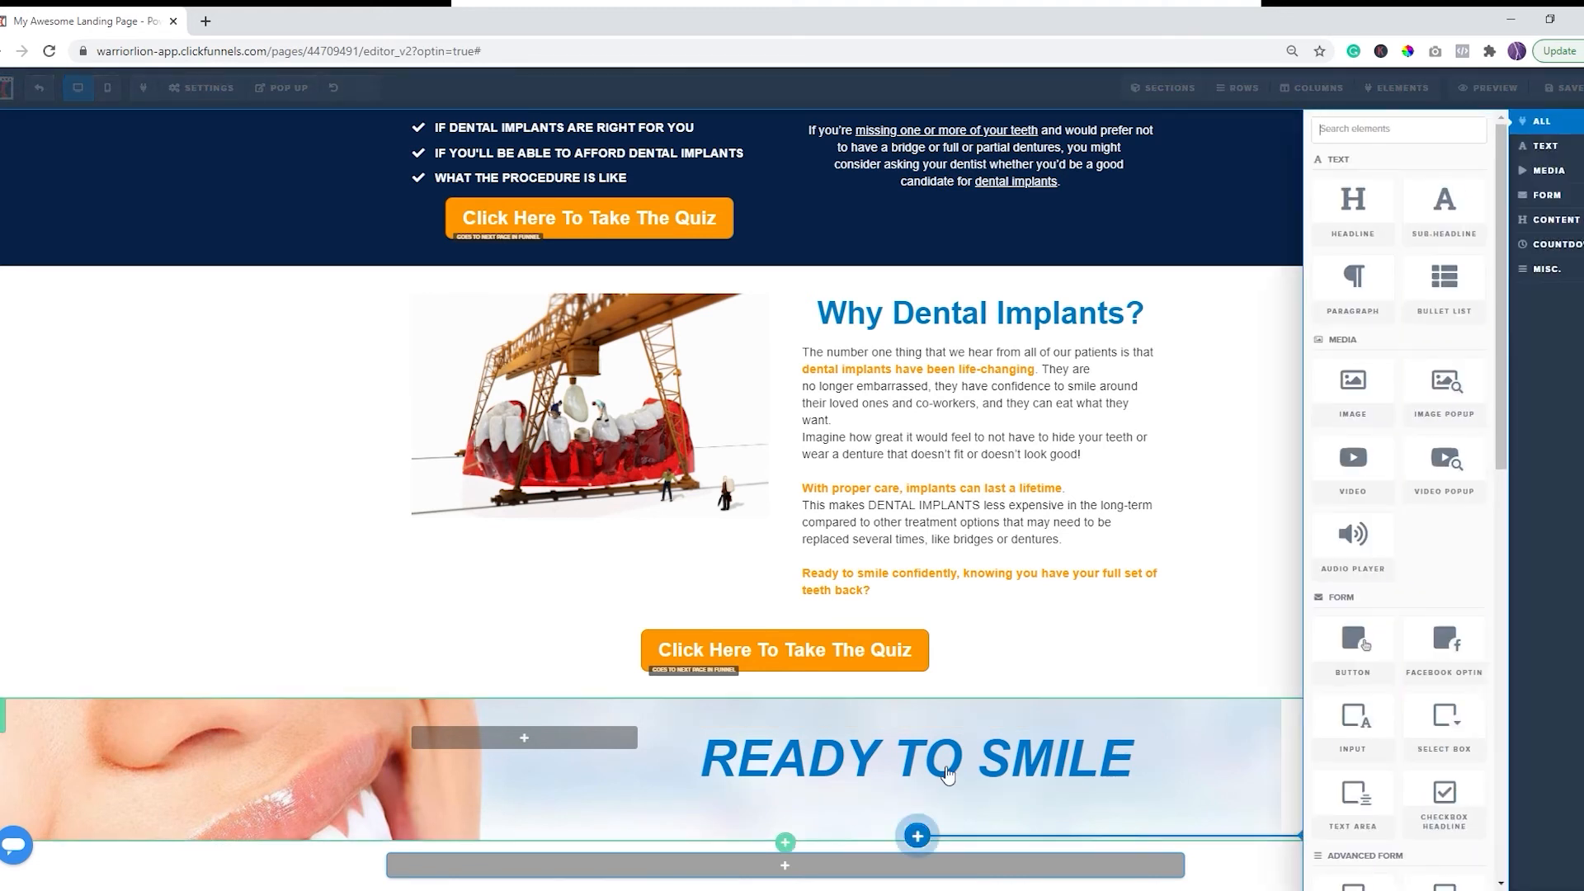
click(1436, 218)
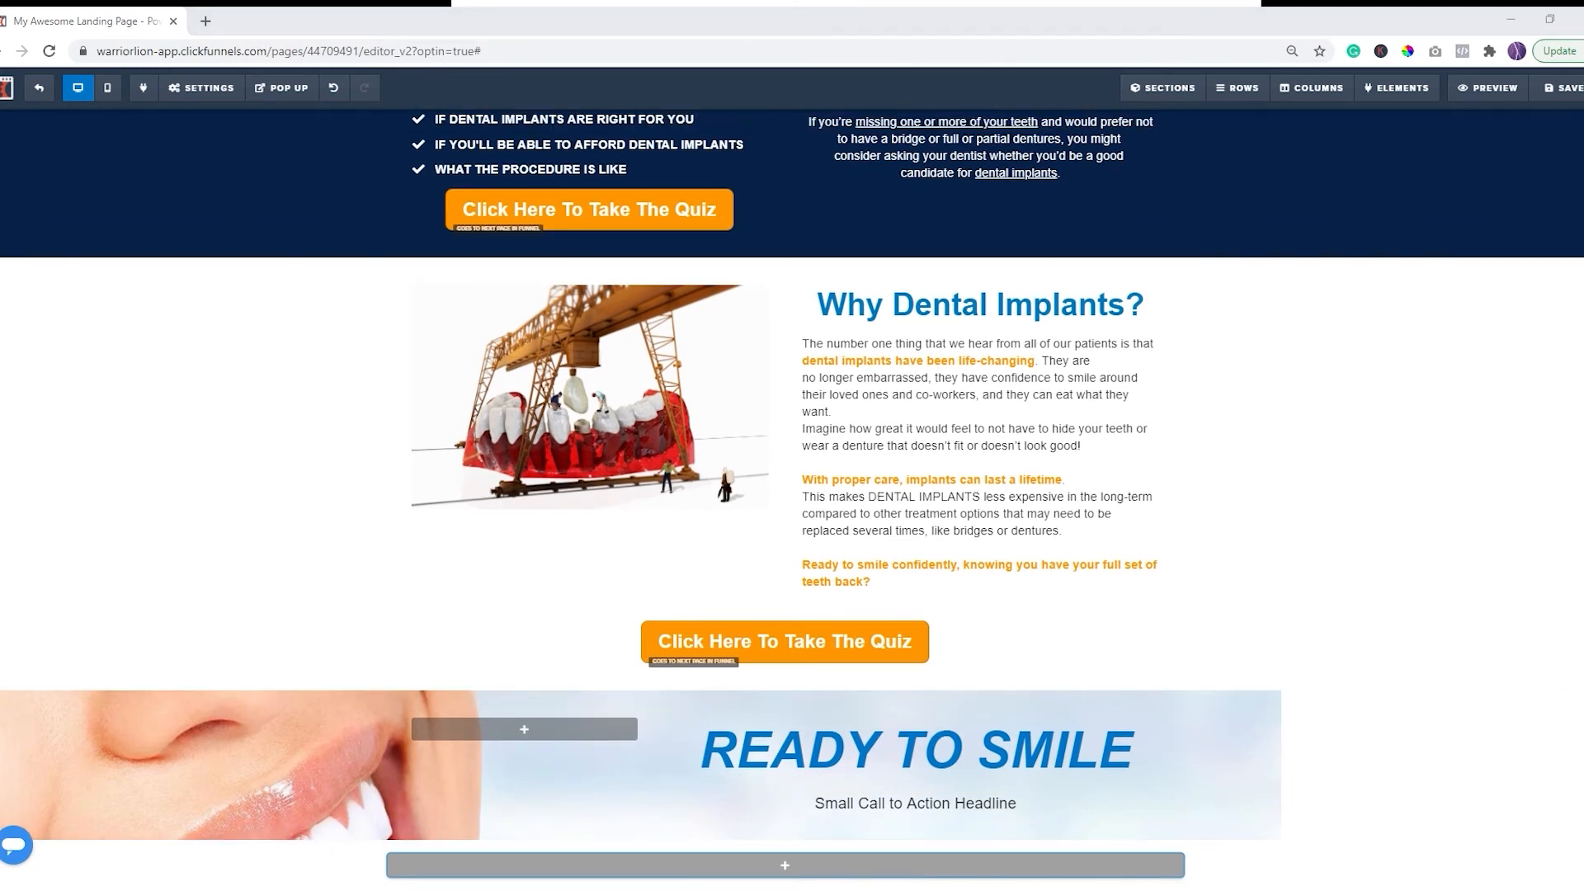
triple_click(962, 785)
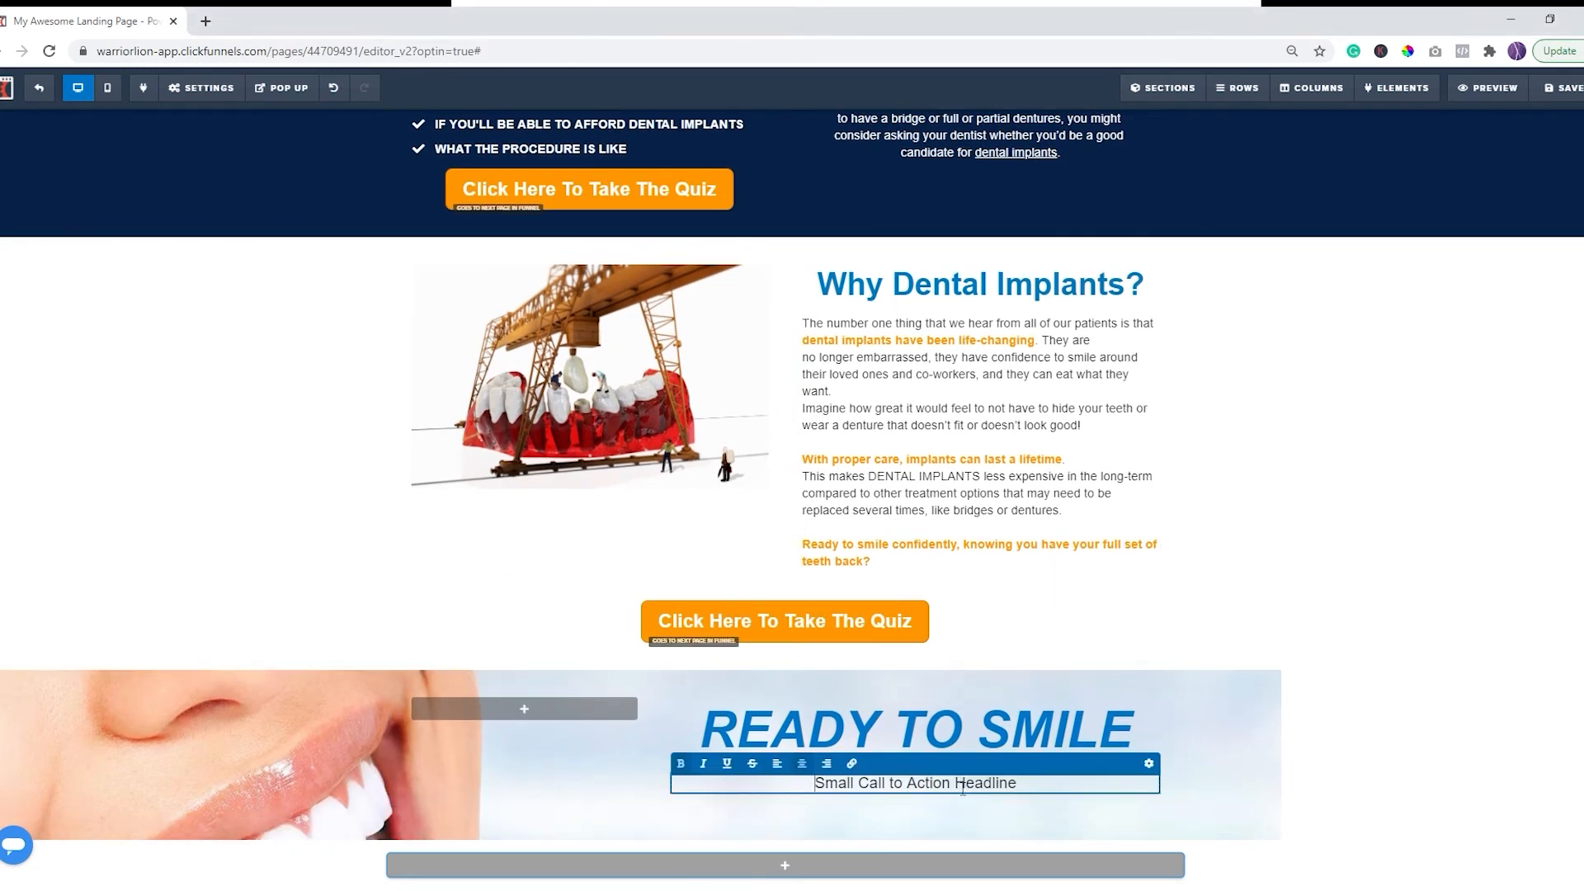
text(CONFIDENTLY, KNOWING YOU HAVE YOUR FULL SET OF TEETH BACK?)
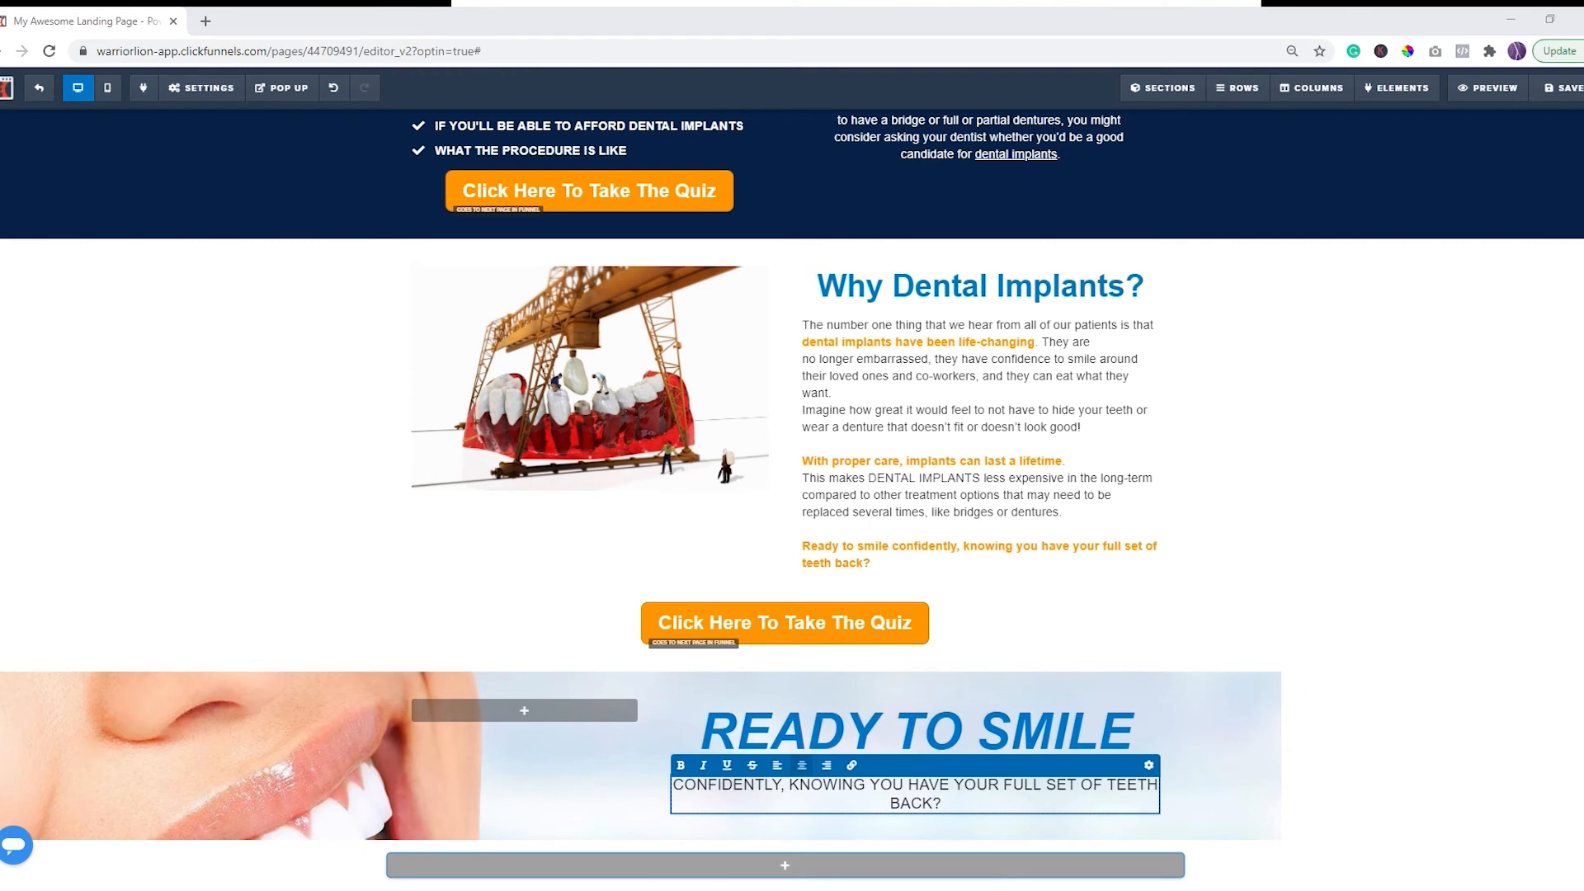
Step: Make the whole sub-headline bold and set its text color and bold color to the recently used orange
triple_click(955, 802)
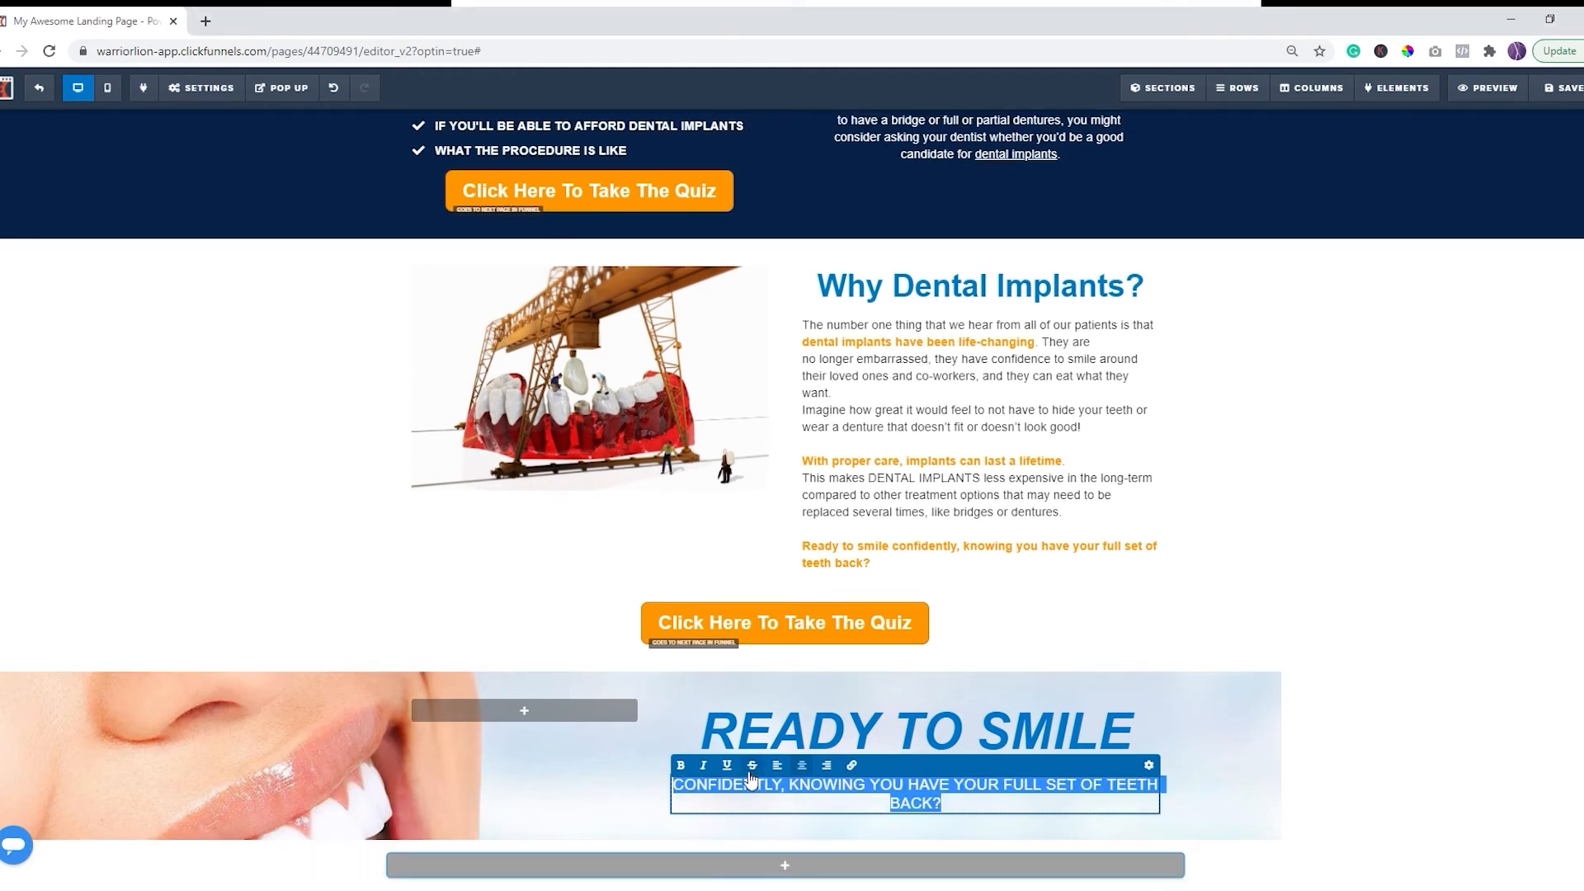
click(683, 766)
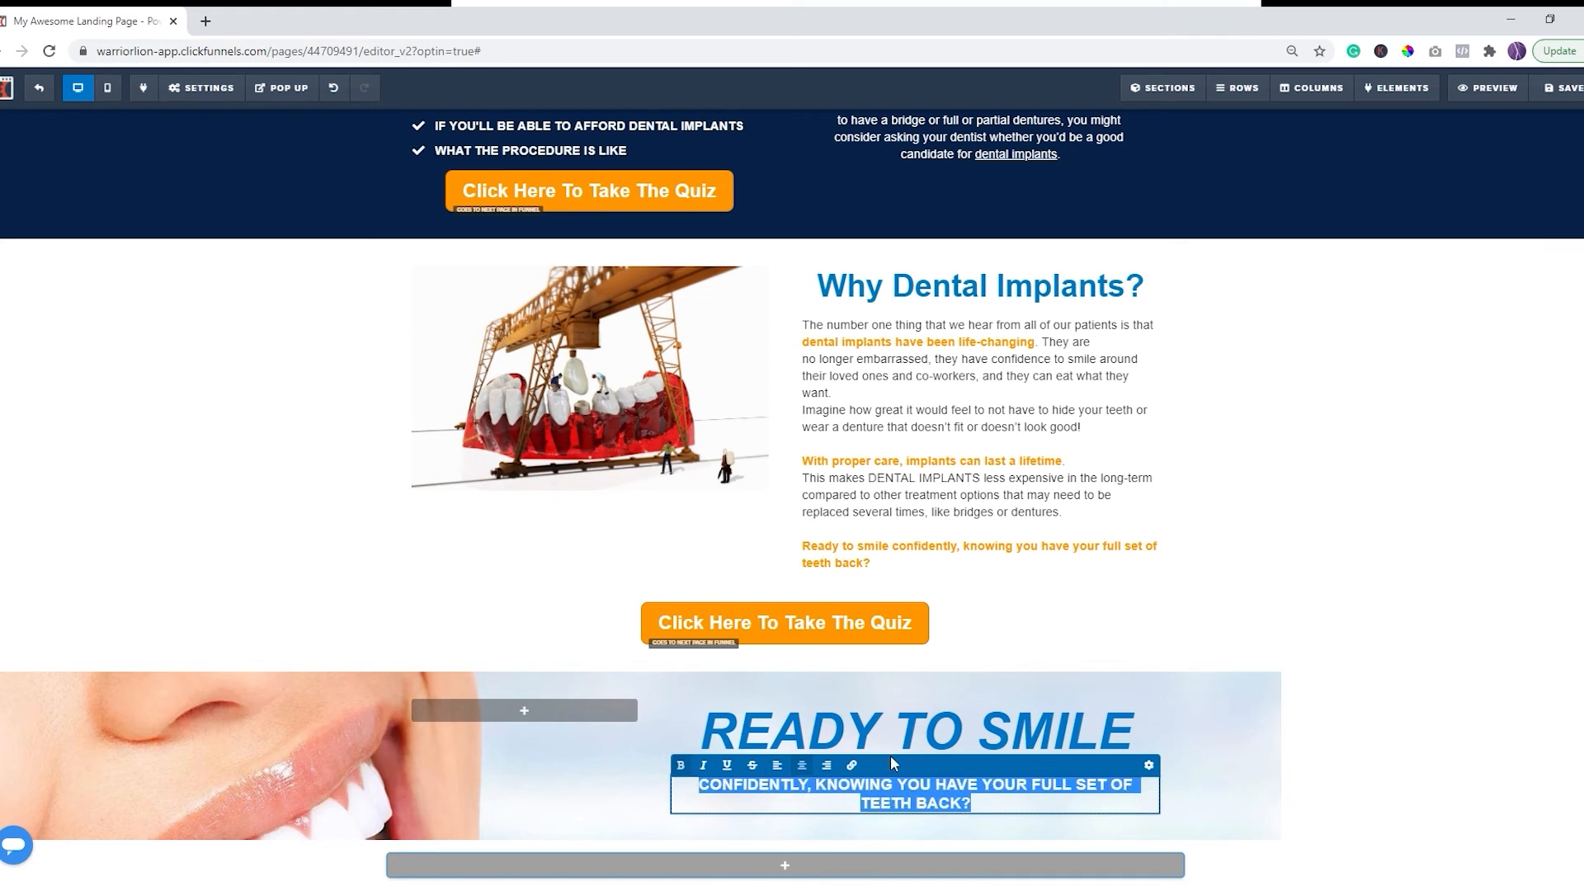
click(1151, 769)
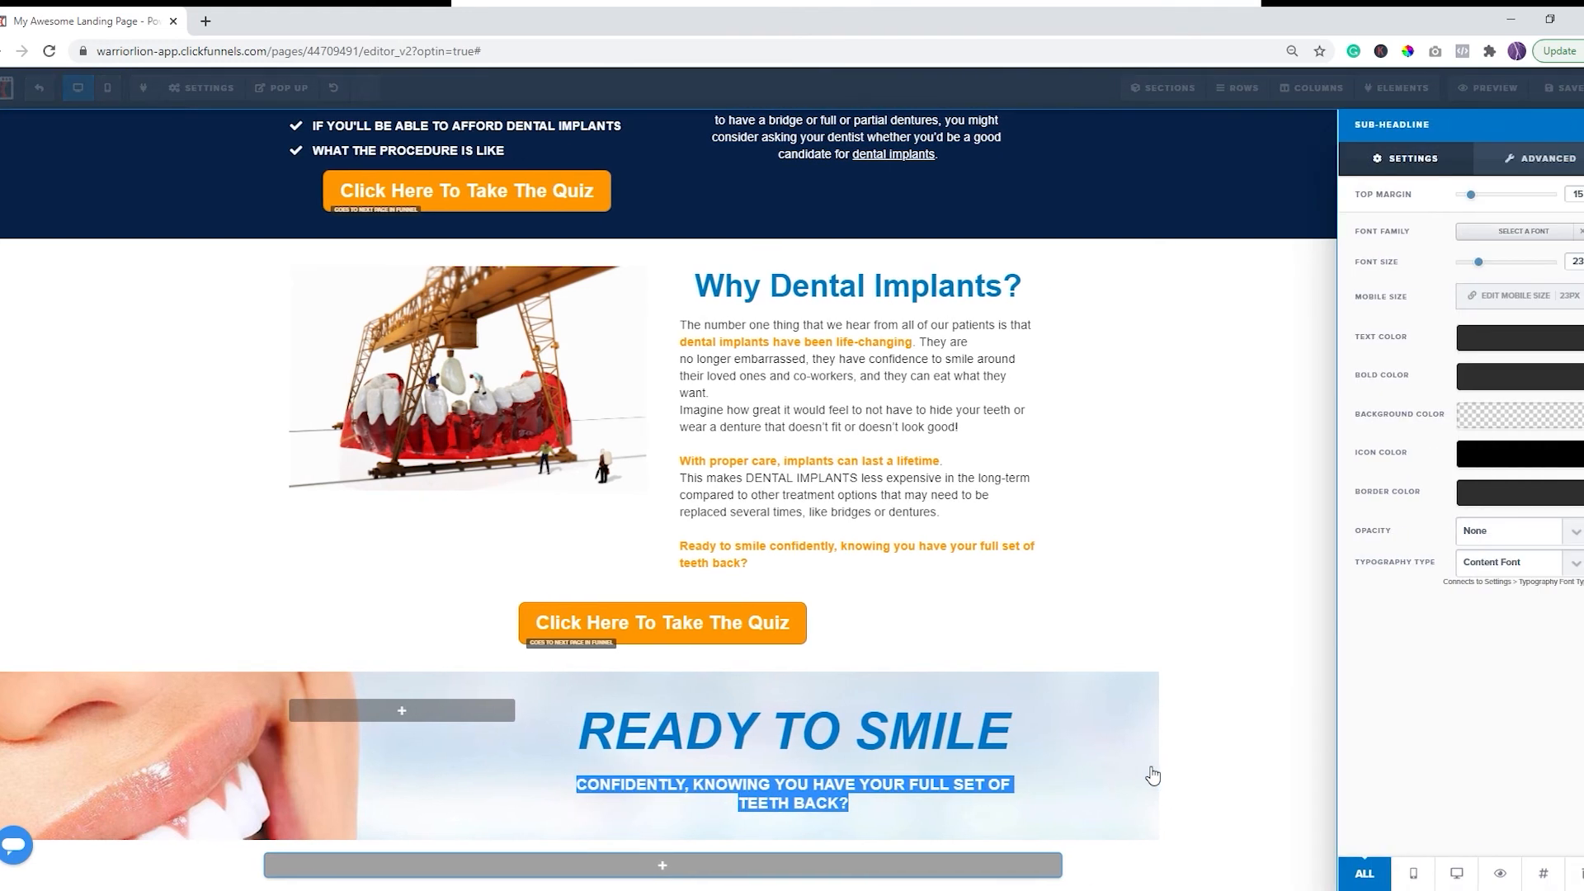
click(1507, 345)
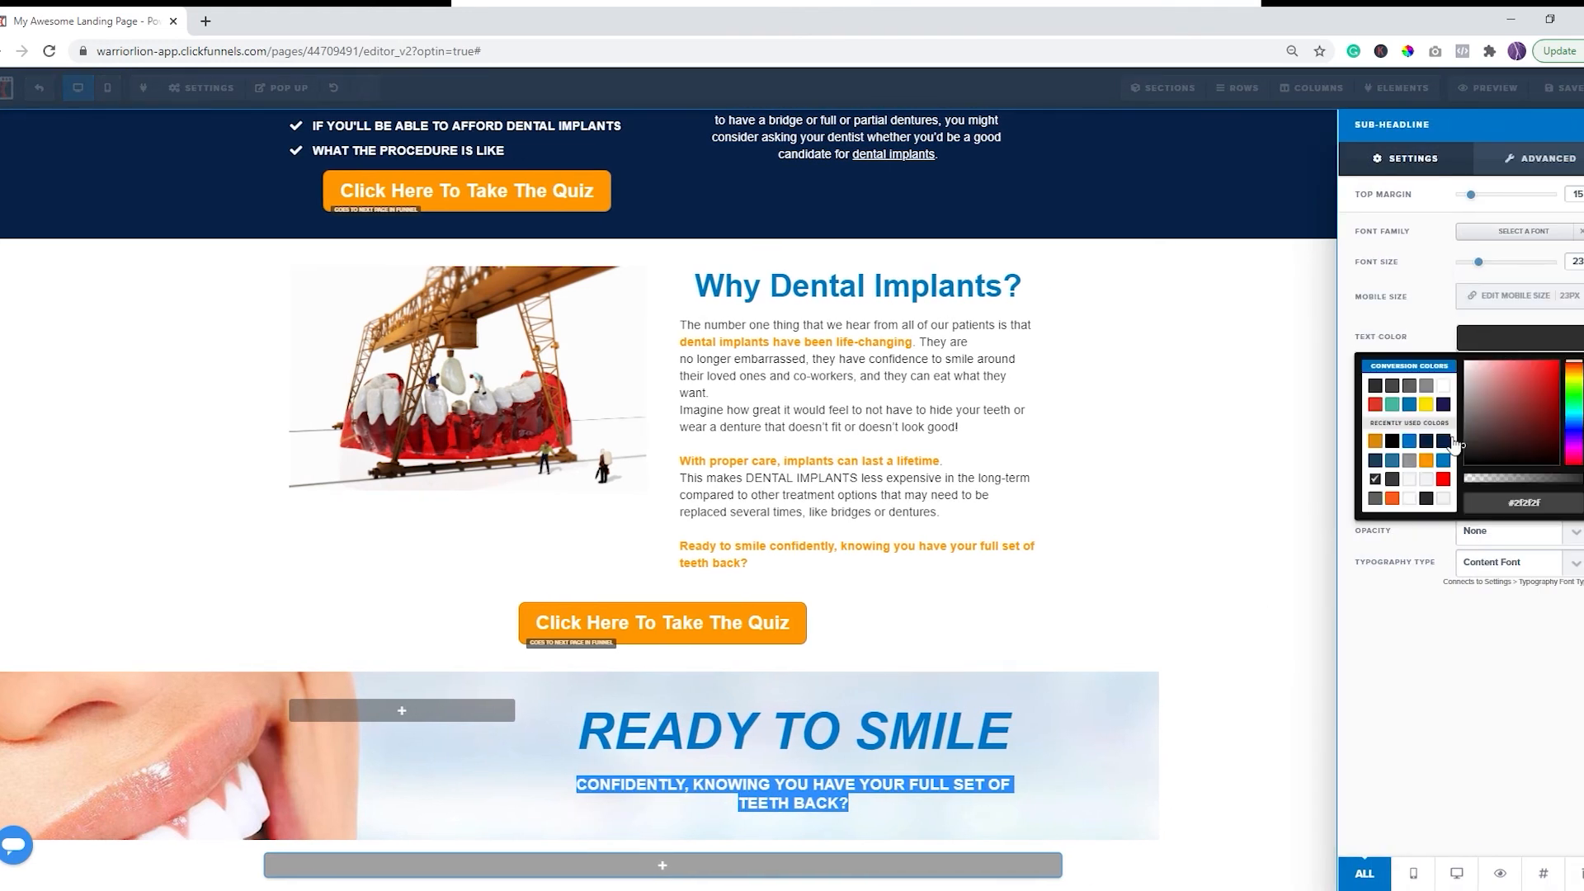
click(1374, 440)
click(1426, 328)
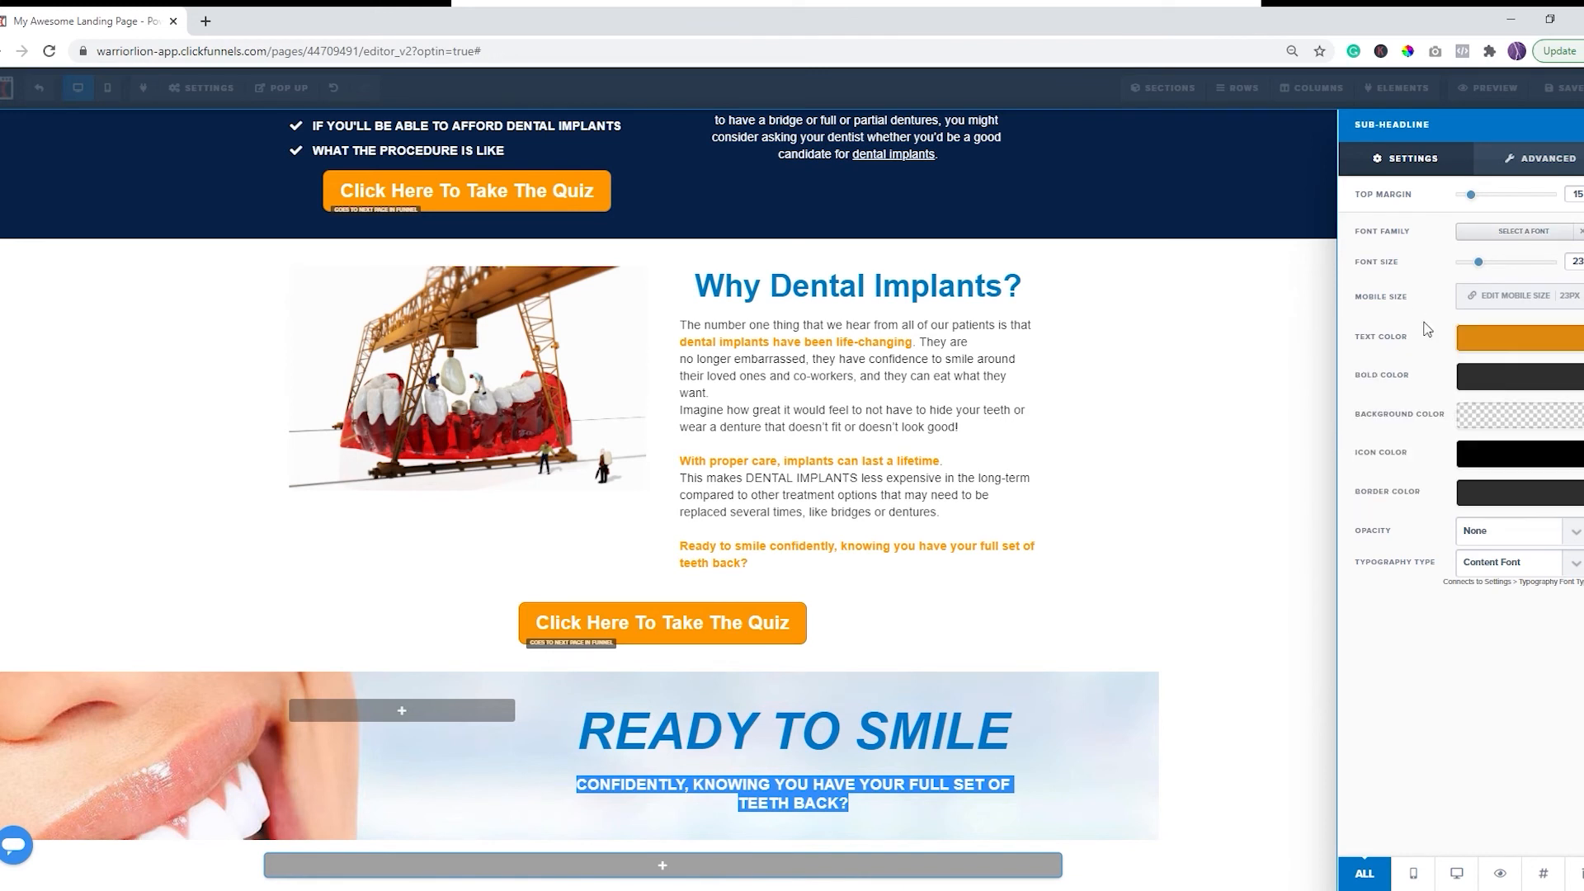
click(1497, 380)
click(1375, 480)
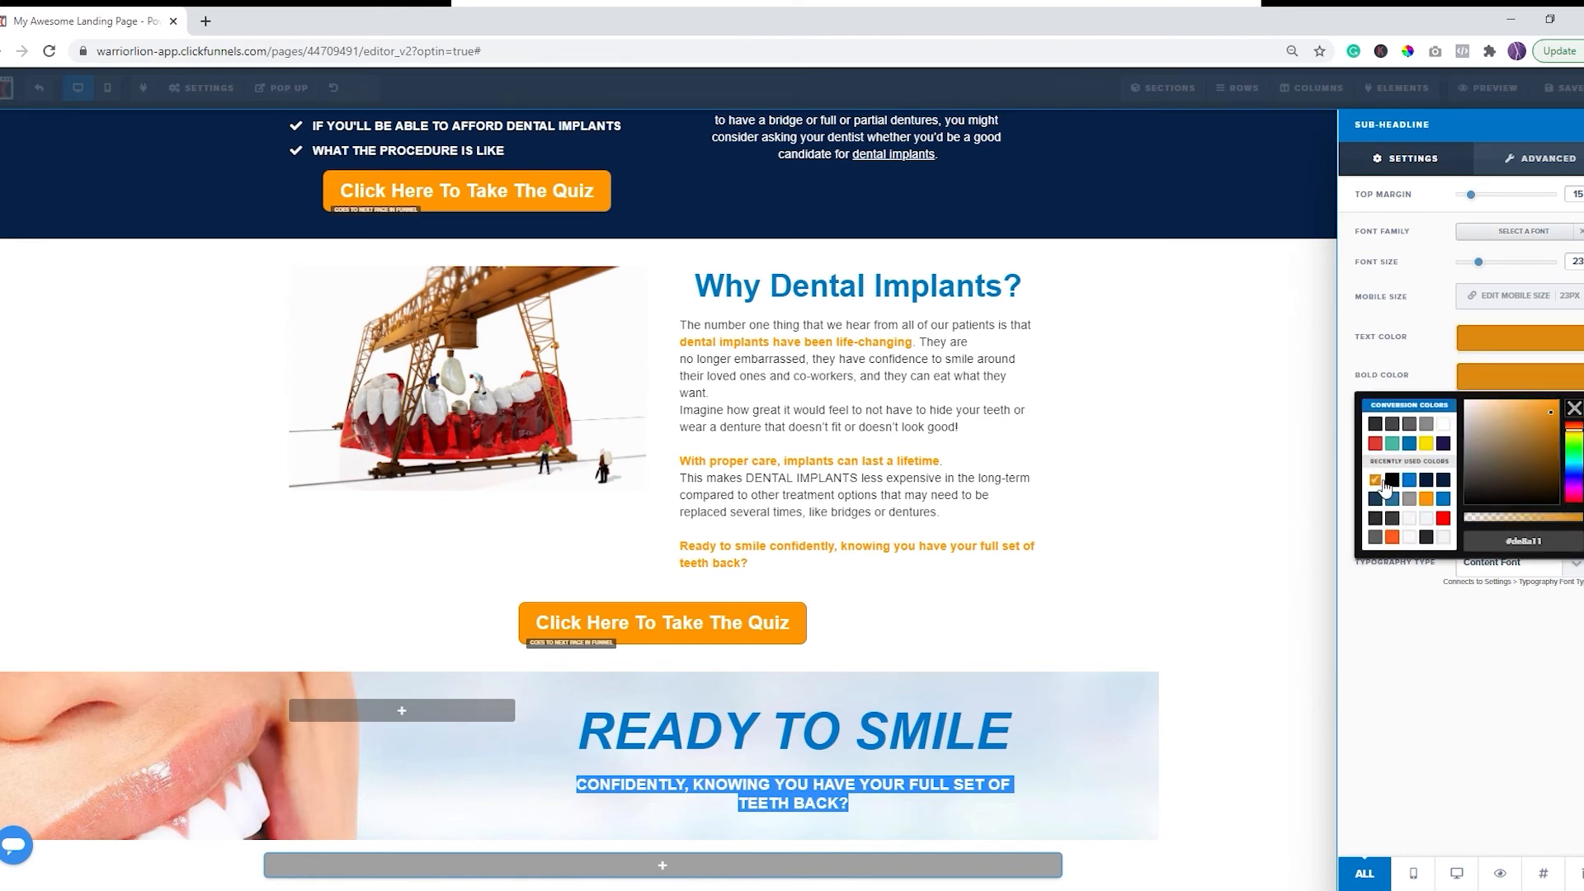
Step: Set the font size of the orange sub-headline below "READY TO SMILE" to 36
double_click(1576, 263)
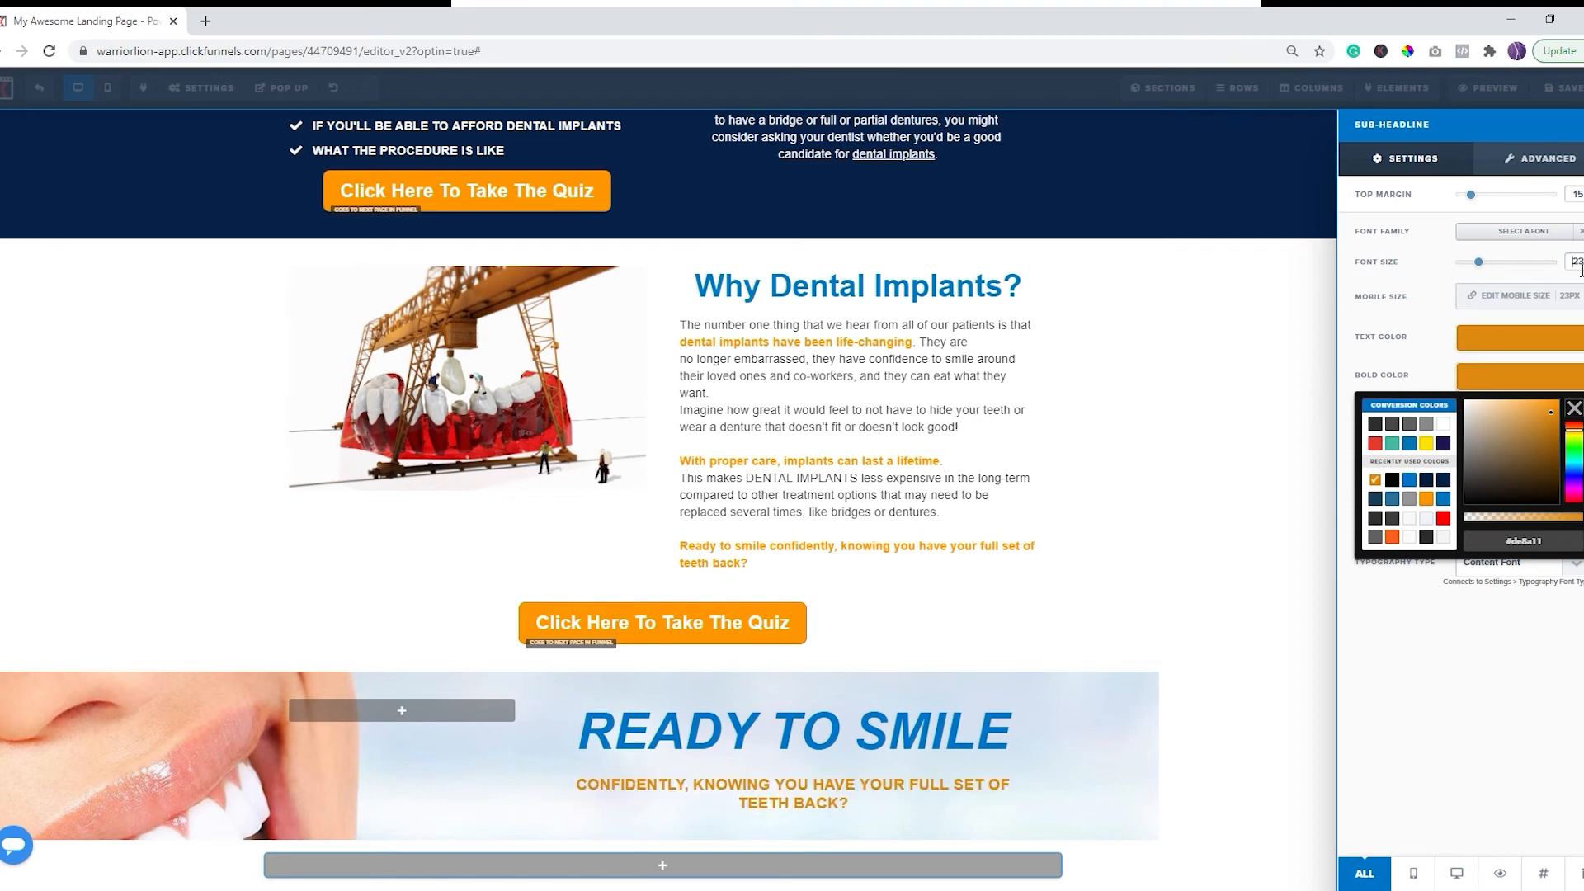
text(36)
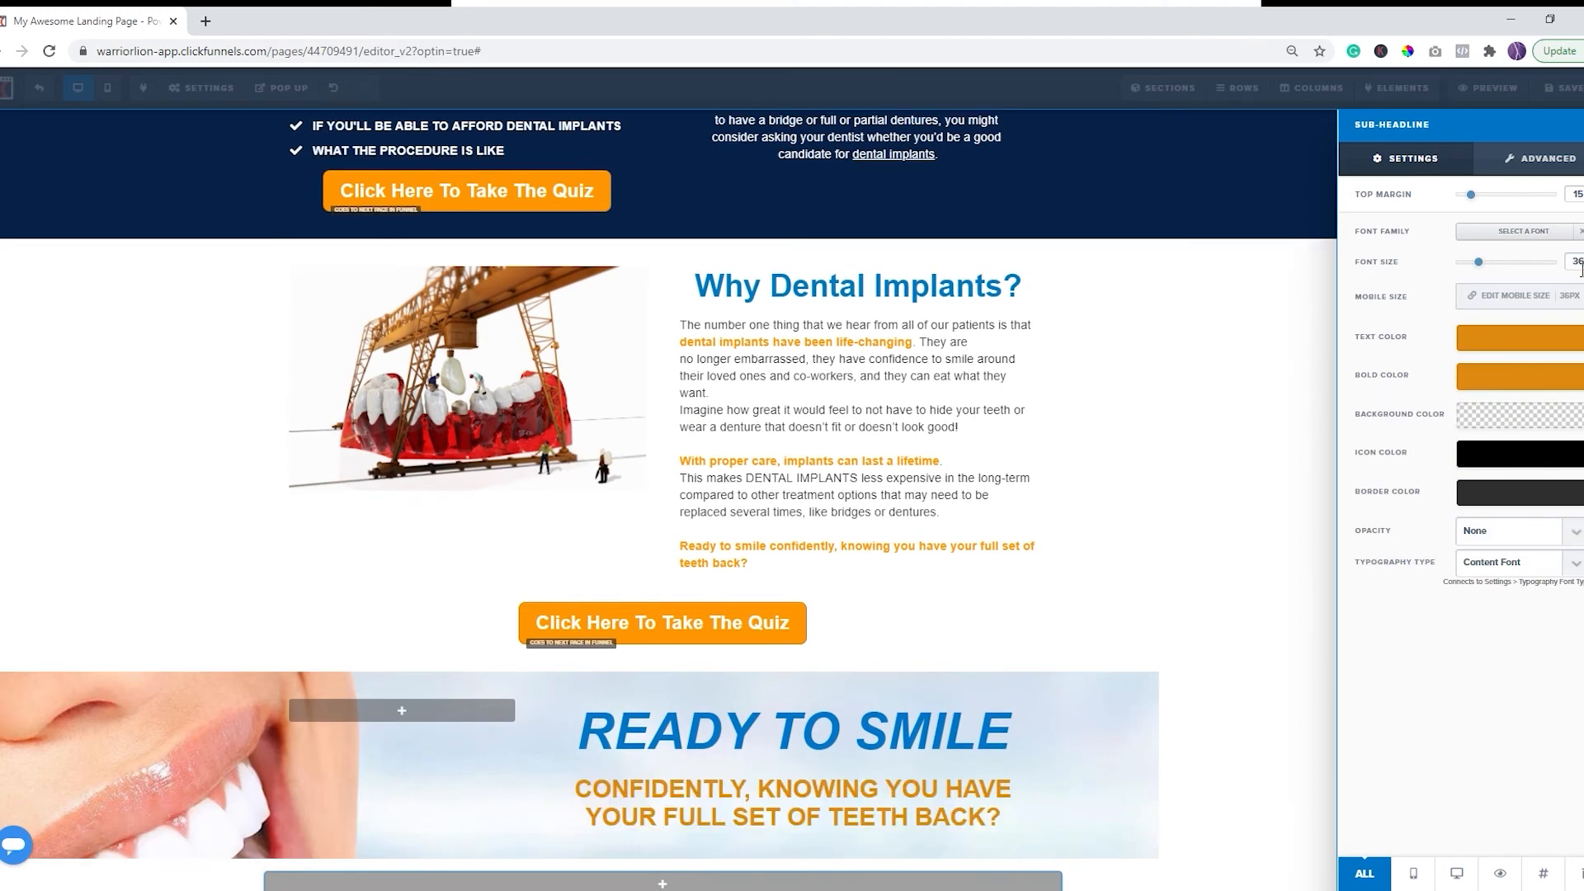
click(1268, 664)
Step: Add paragraph underneath: "Imagine not having to worry about denture glue, having to place your teeth in a cup, or having your teeth come out during a meal"
scroll(1256, 611, down, 1)
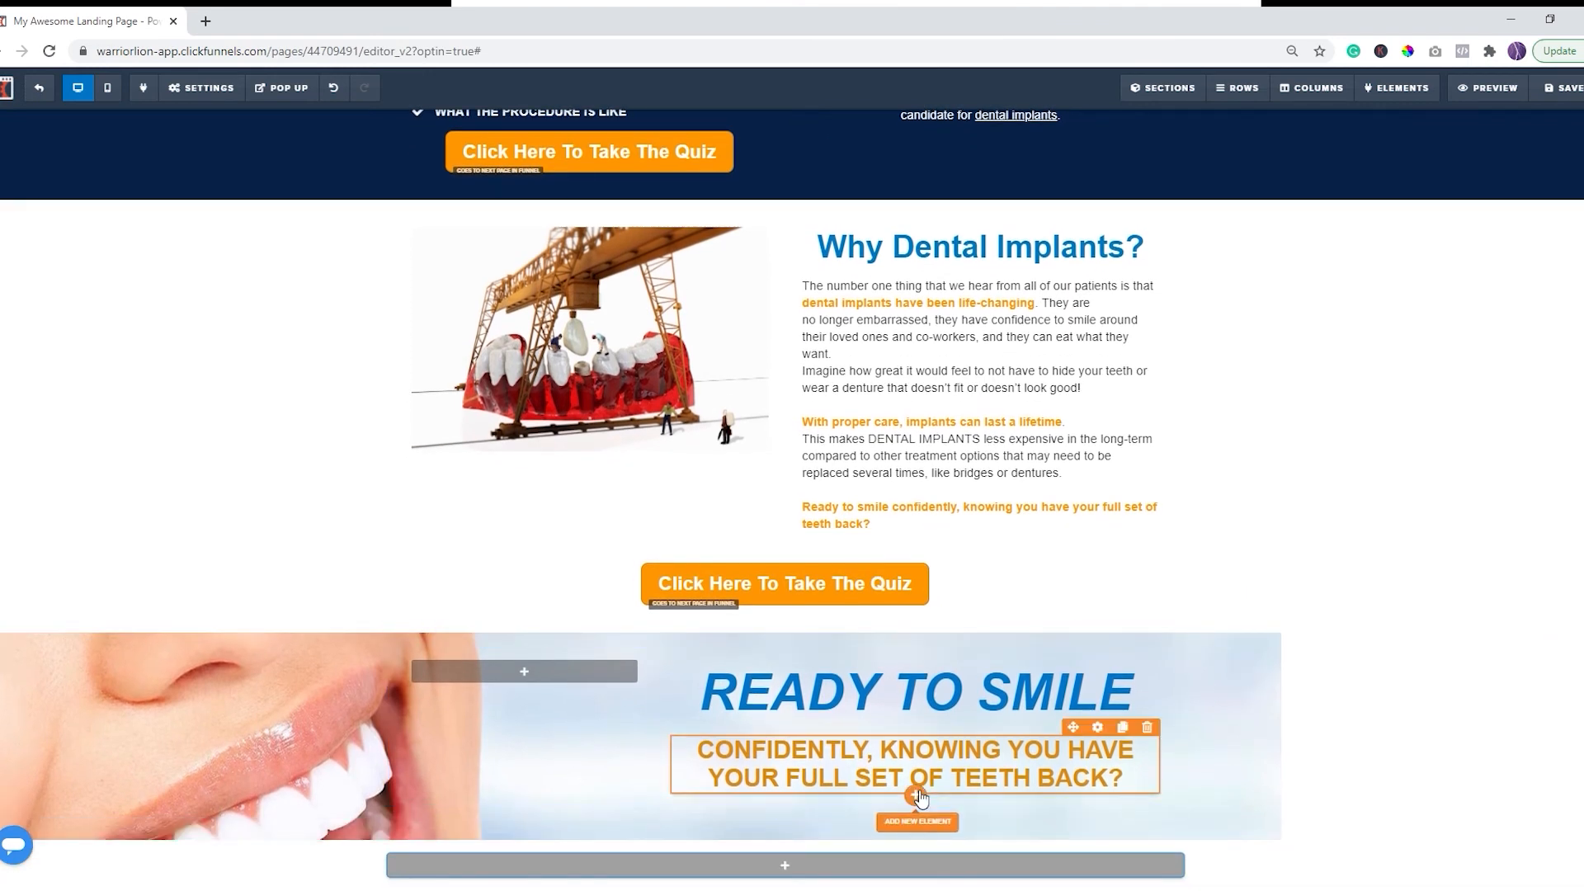
click(916, 796)
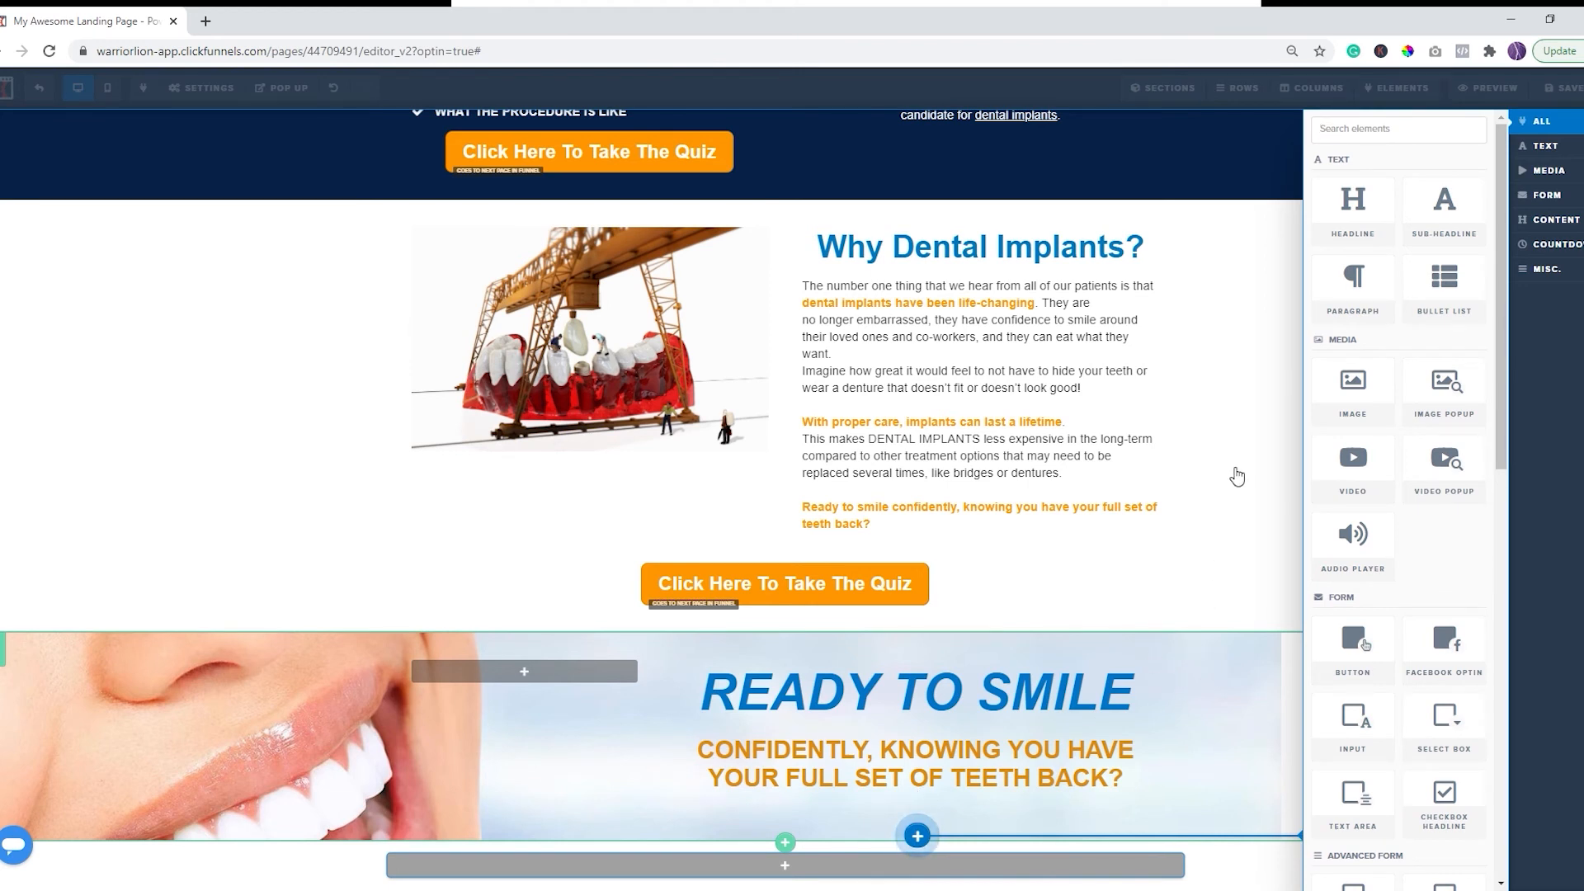
click(1365, 284)
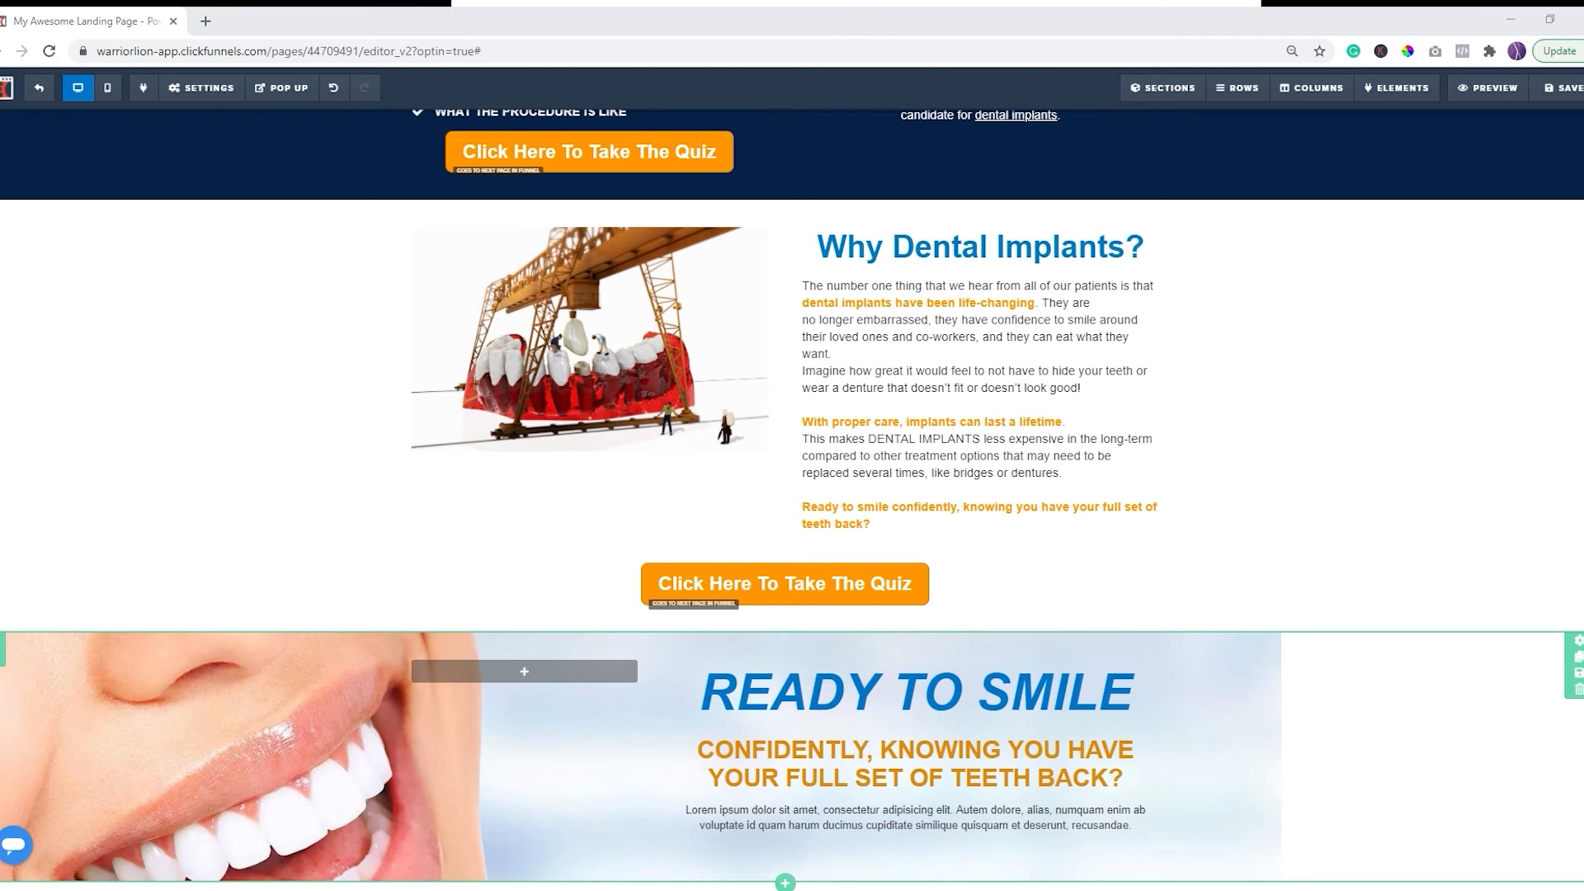
click(1000, 824)
key(ctrl+a)
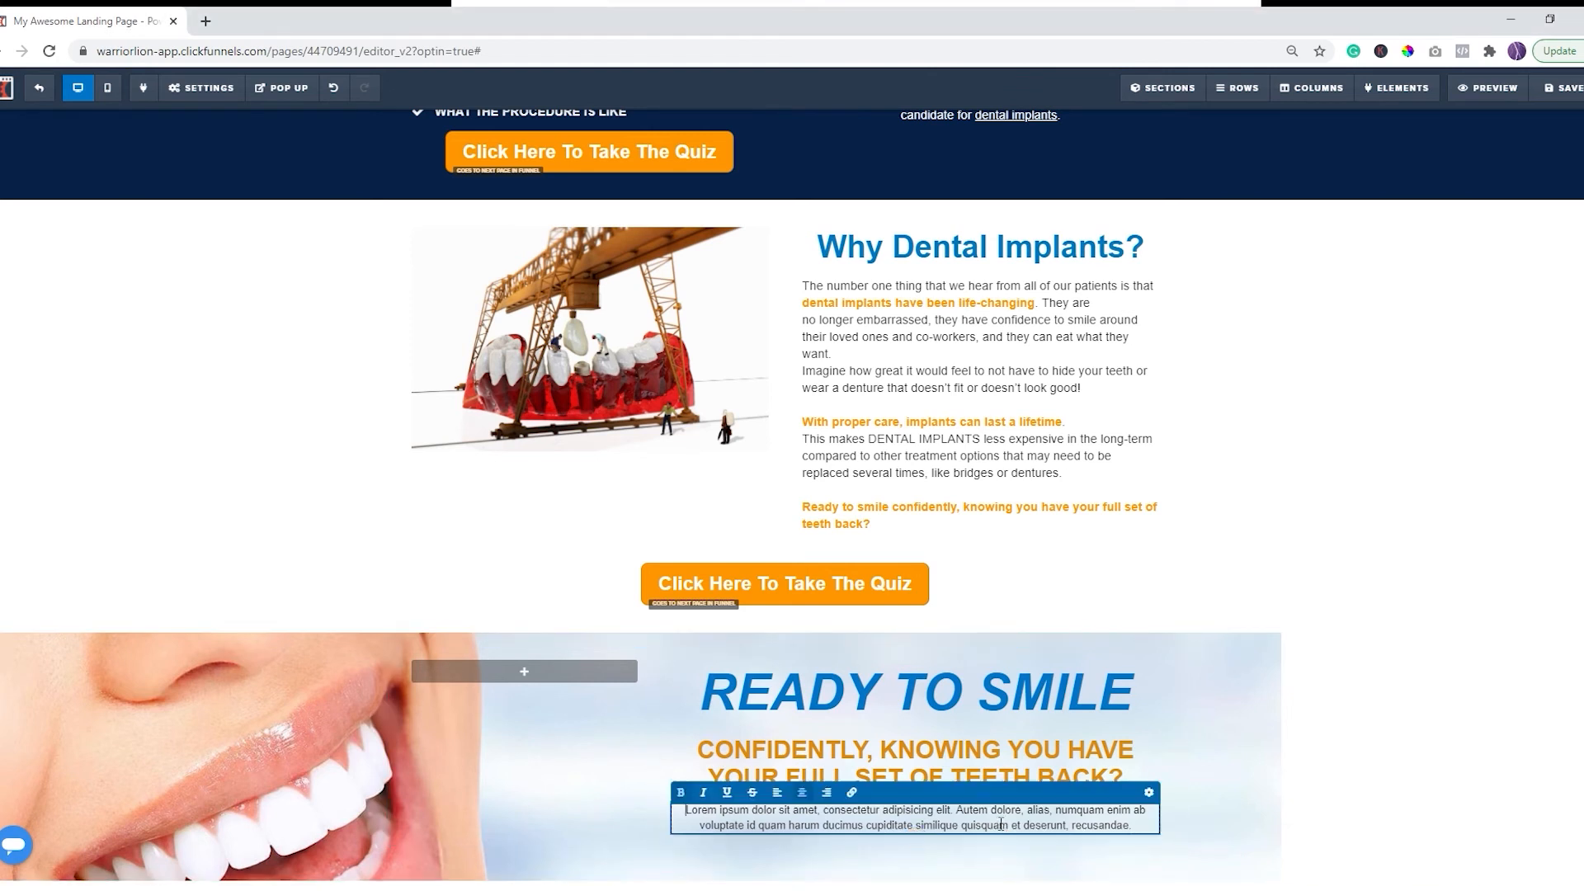
text(Imagine not having to worry about denture glue, having to place your teeth in a cup, or having your teeth come out during a meal.)
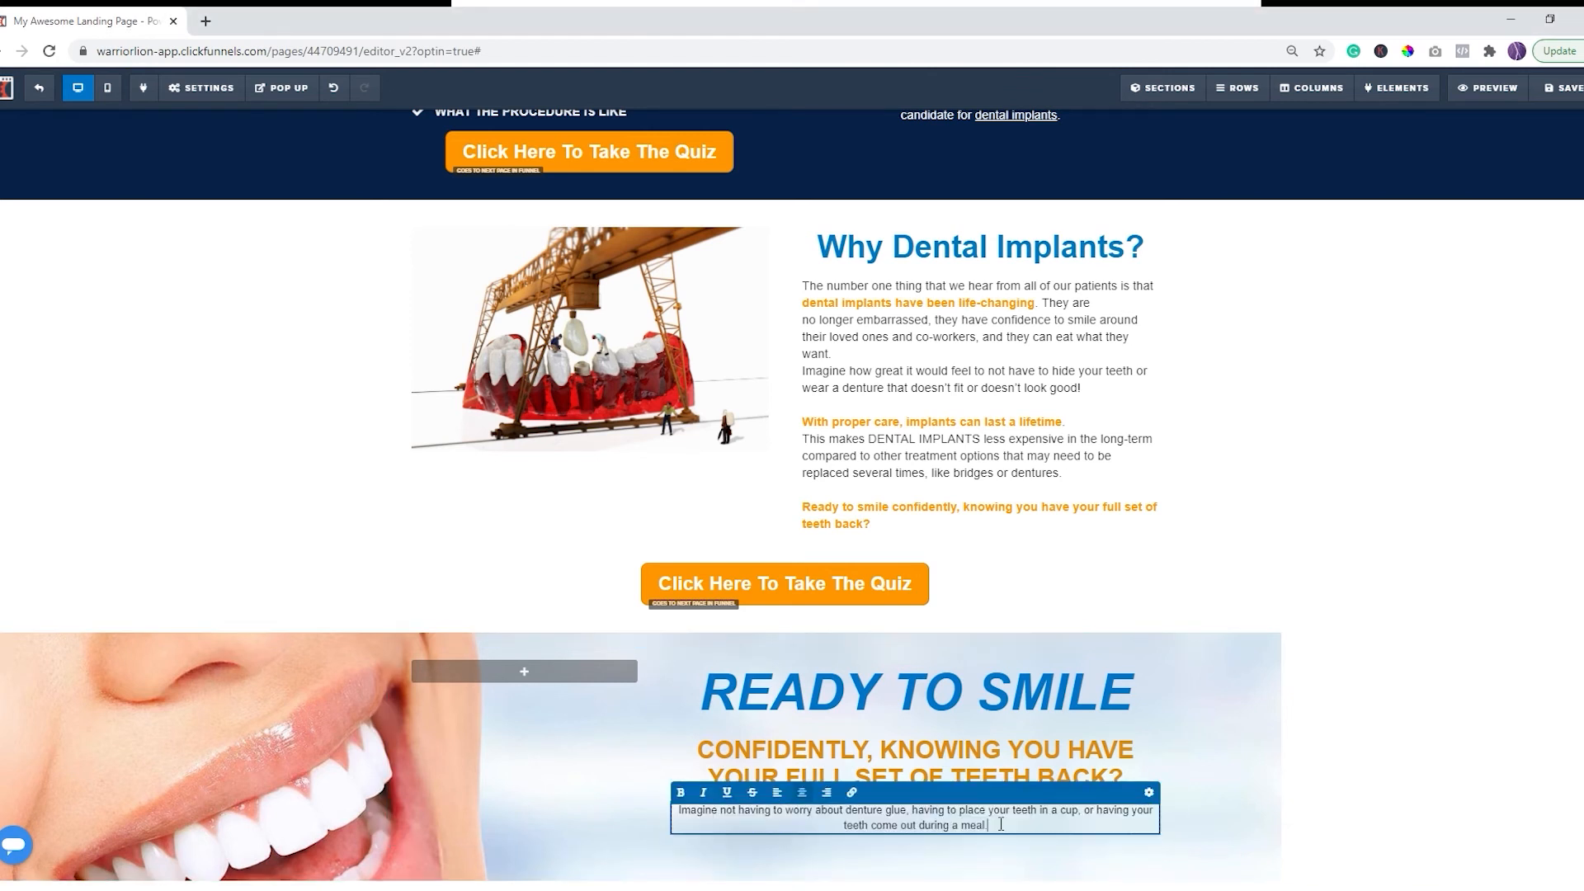
Step: Set the font size of the paragraph about denture glue in the smile section to 22
click(1148, 792)
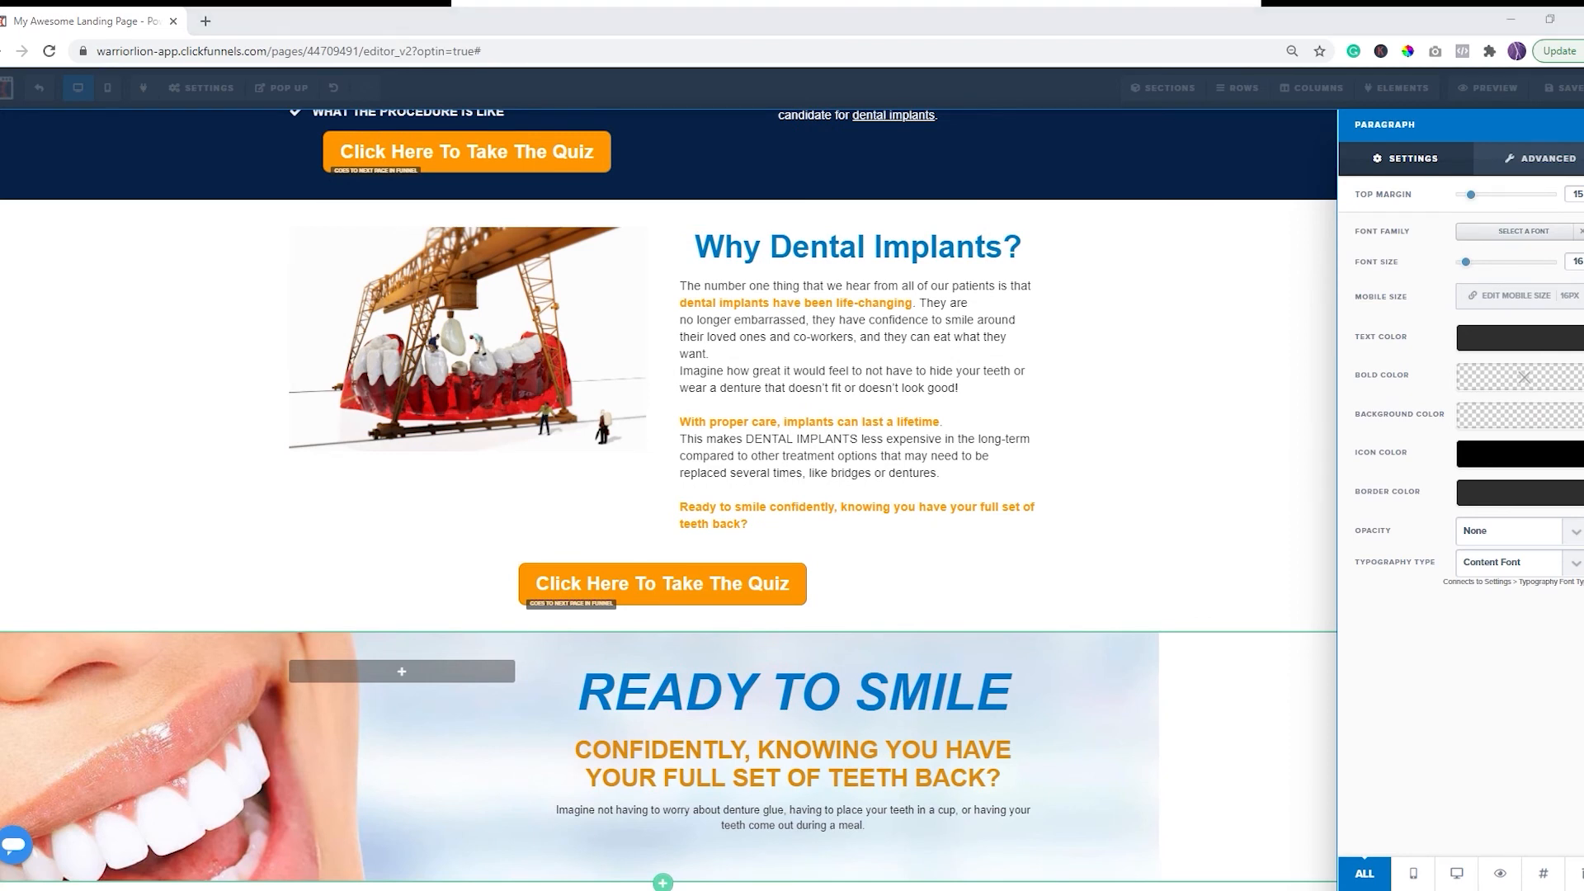
click(1036, 816)
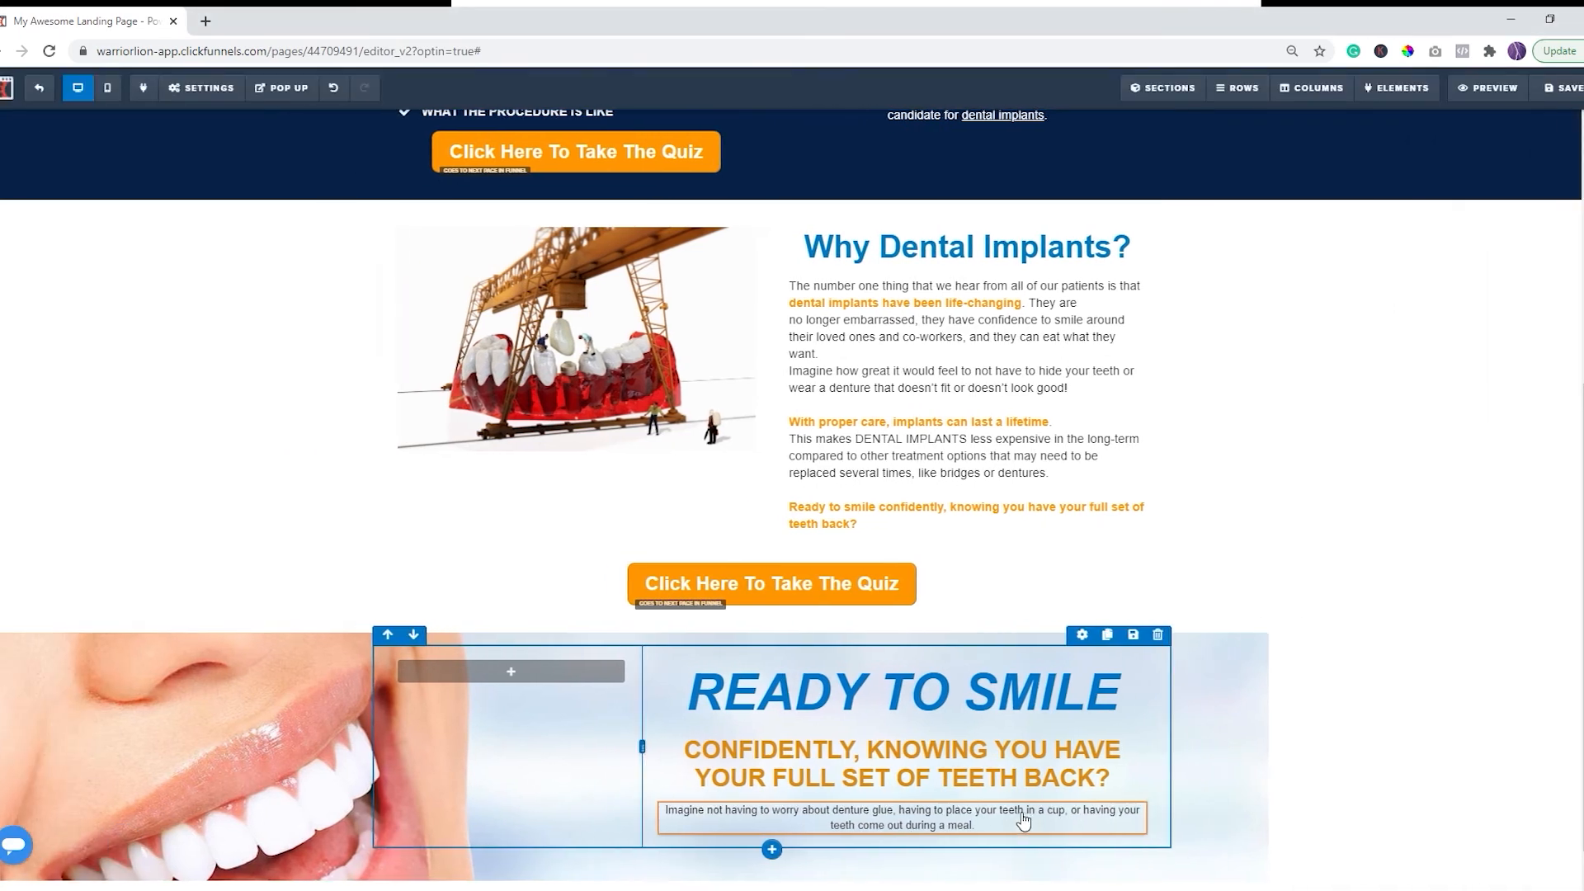
click(1097, 796)
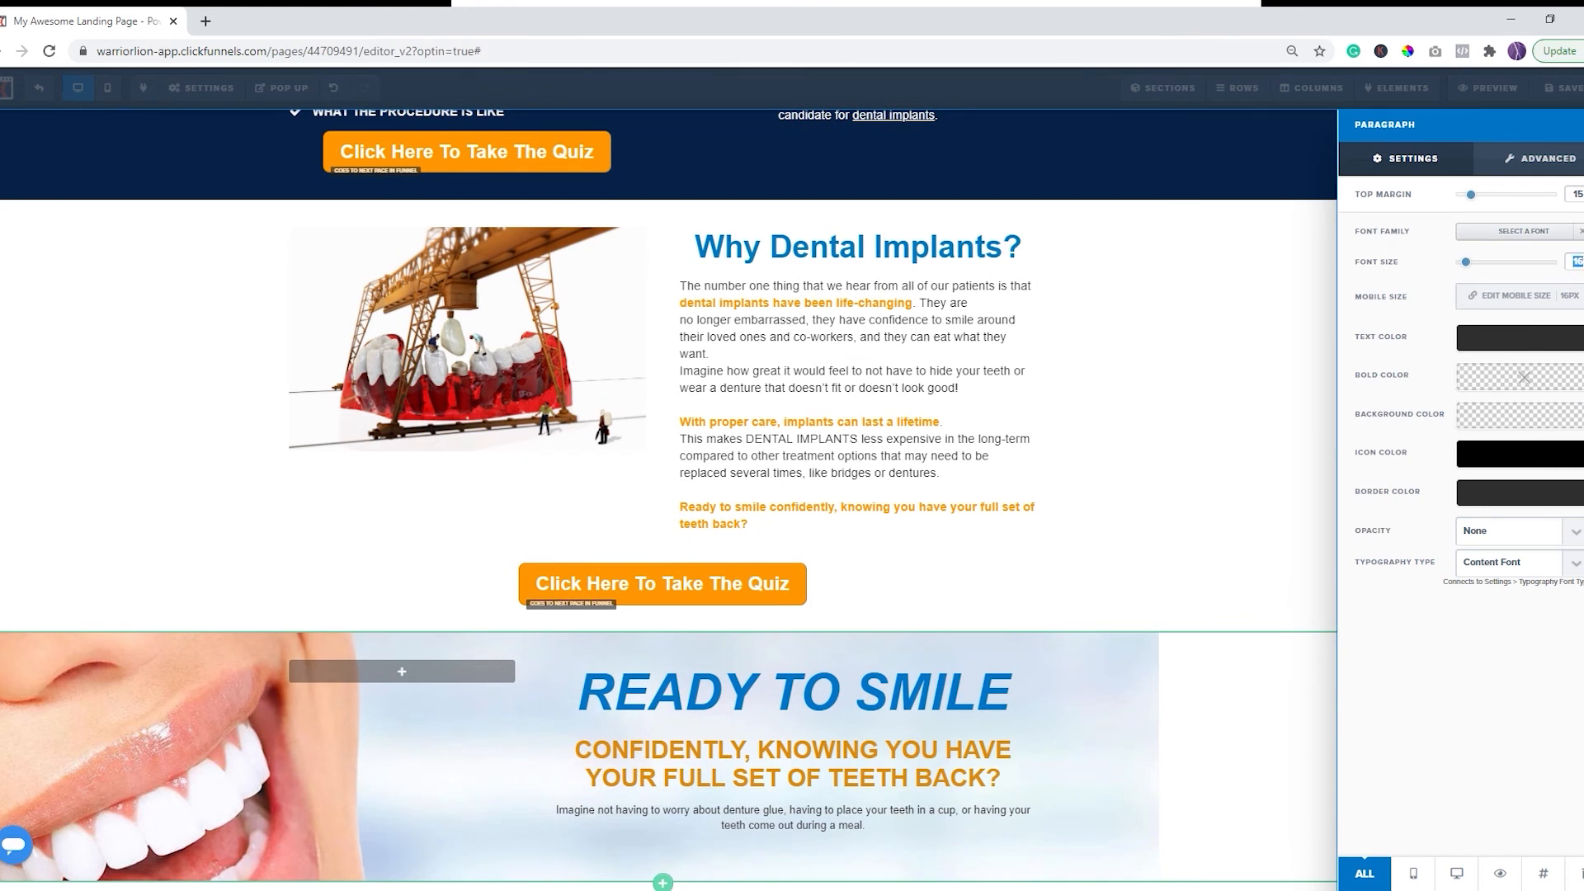
text(22)
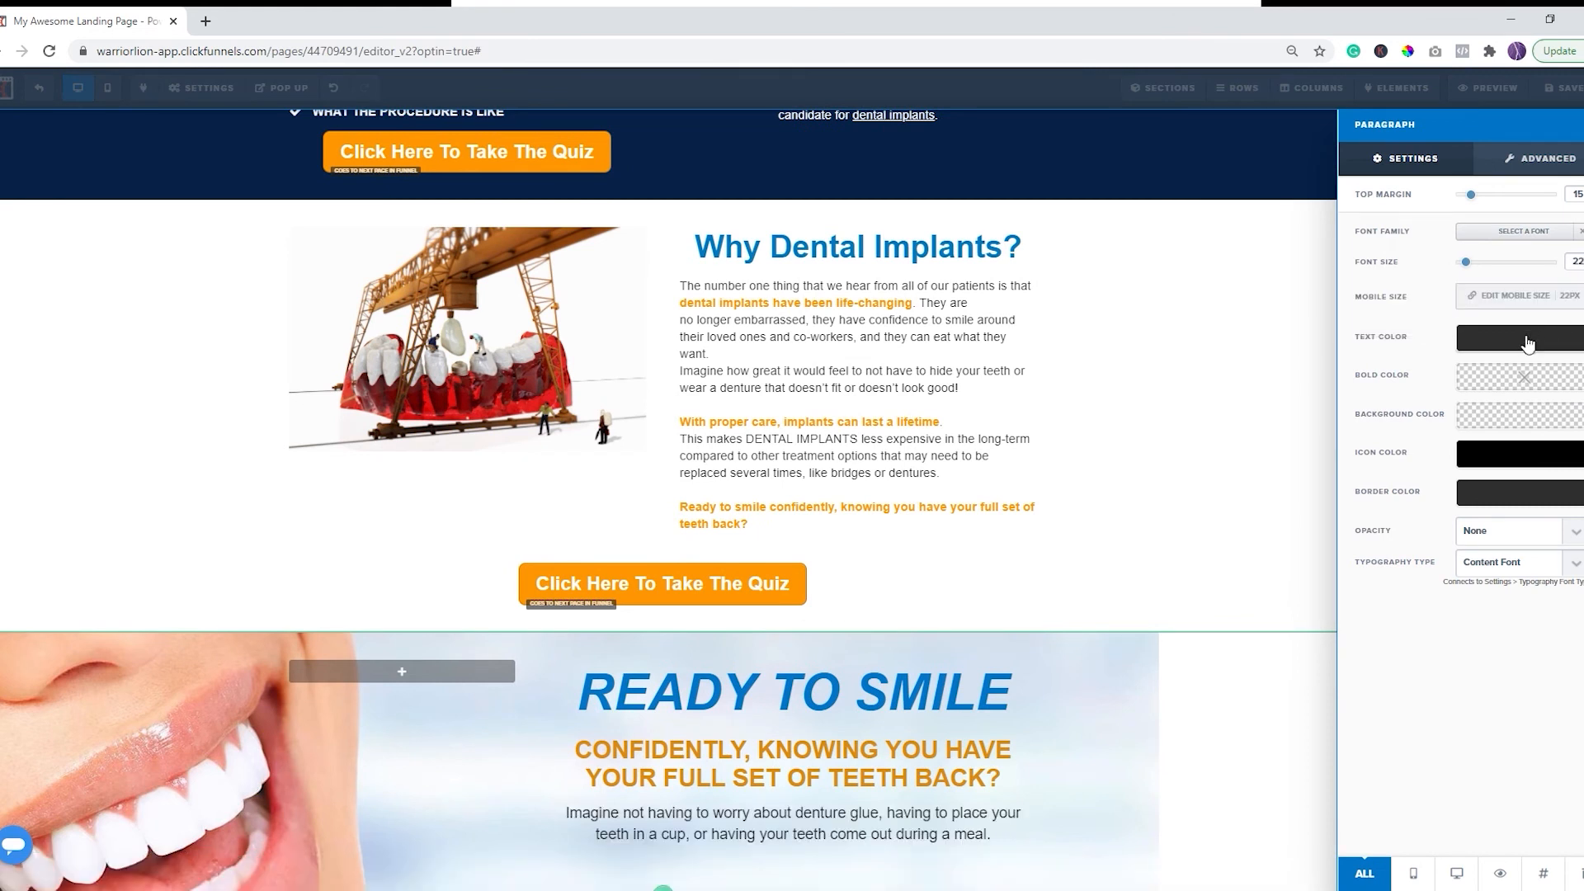
click(1124, 719)
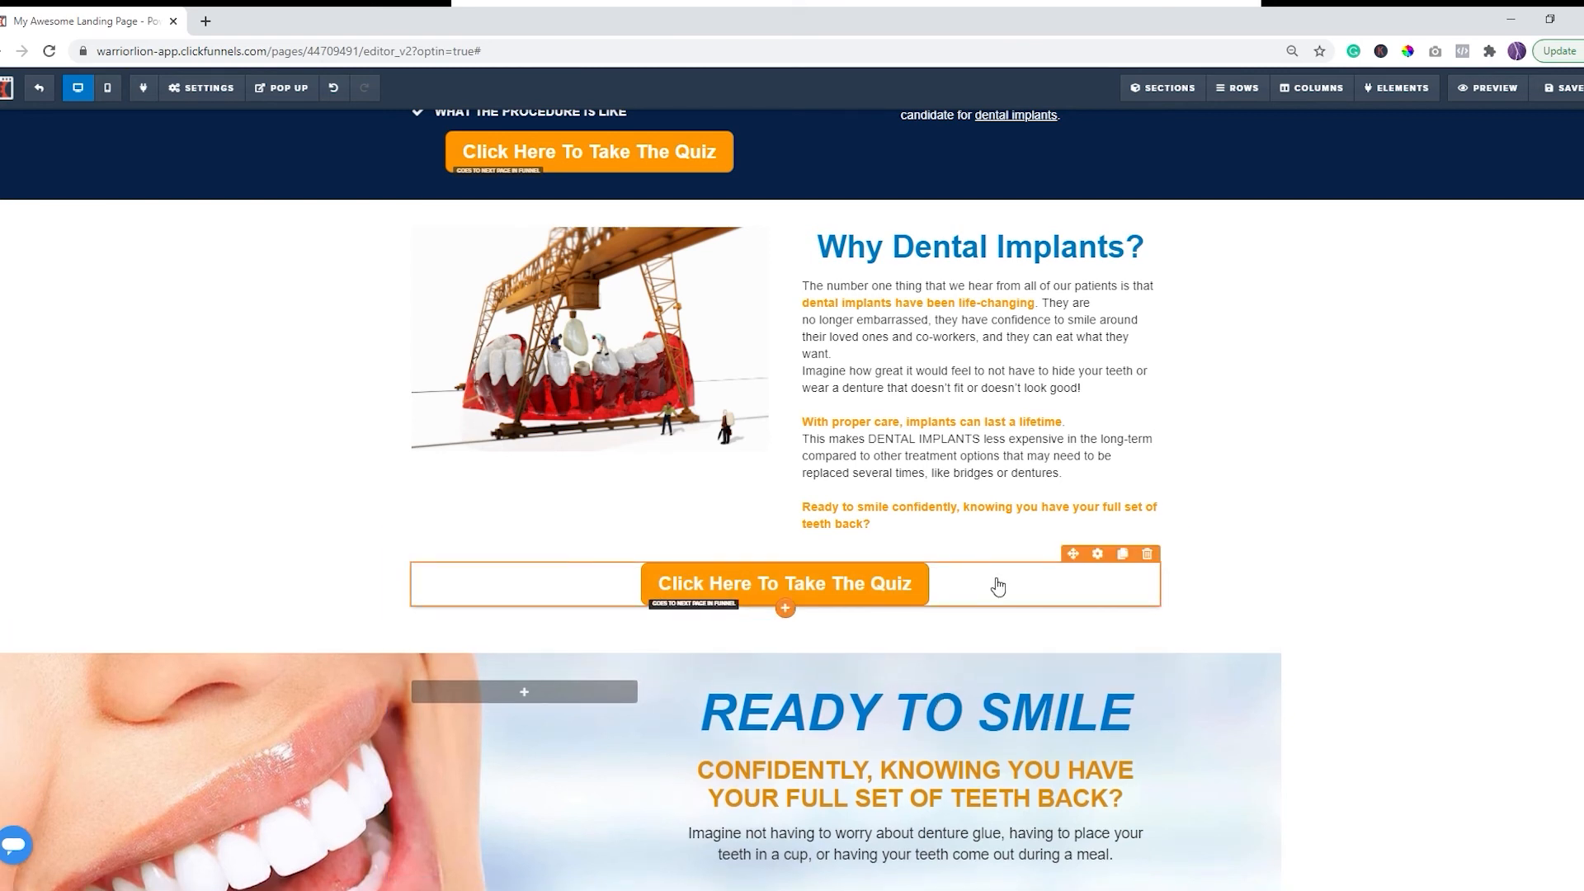
Step: Duplicate the "Click Here To Take The Quiz" button and move the copy below the paragraph in the "READY TO SMILE" section
click(1124, 555)
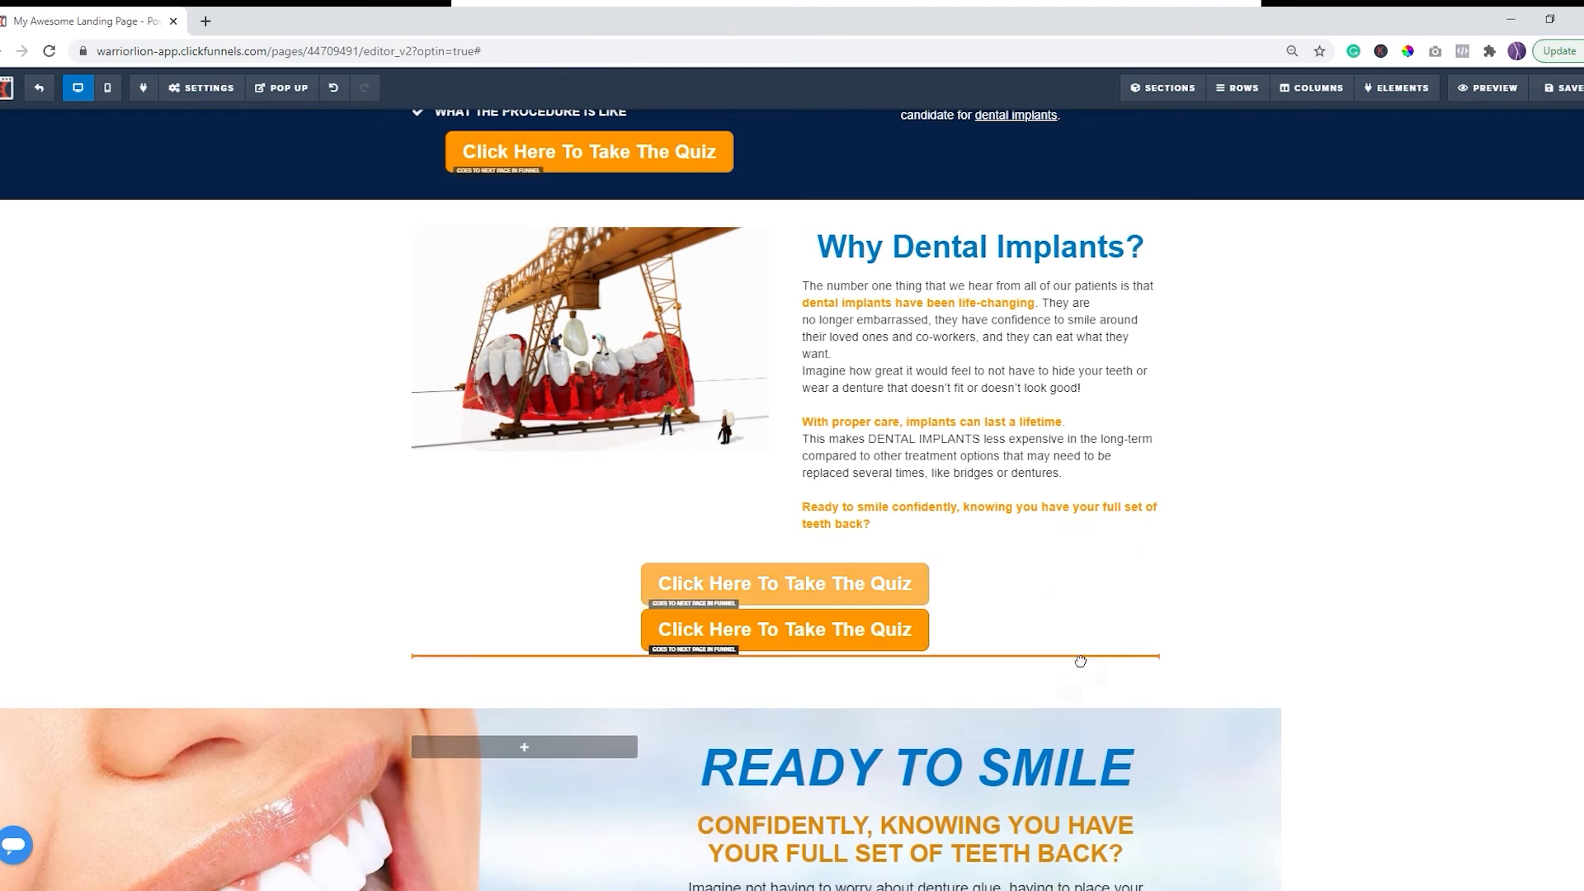
scroll(1072, 867, down, 1)
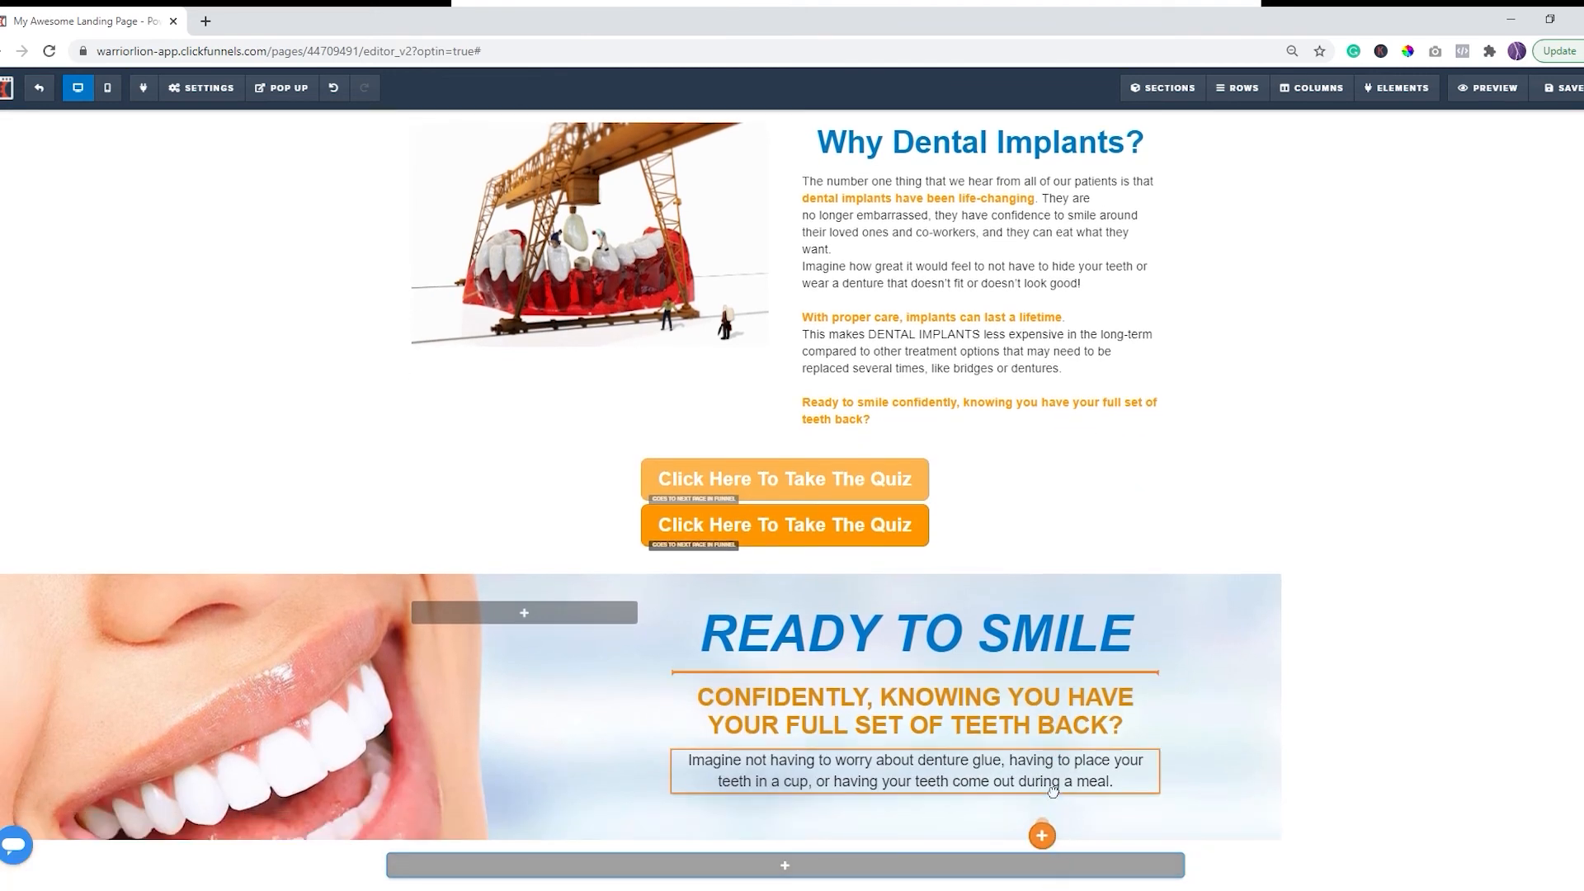
drag(1043, 817, 1047, 800)
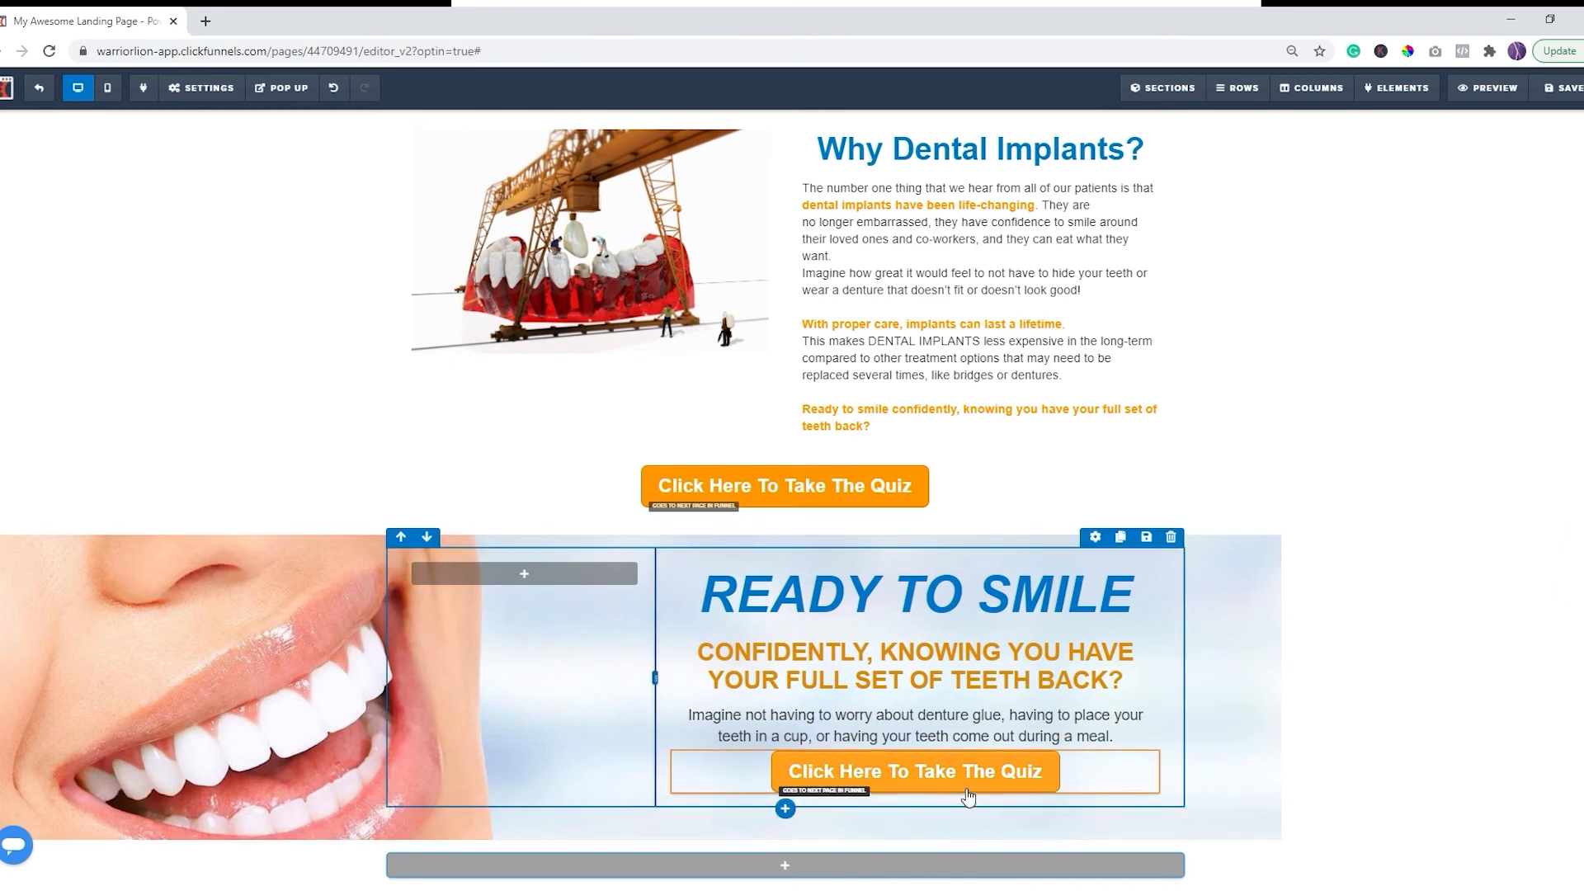
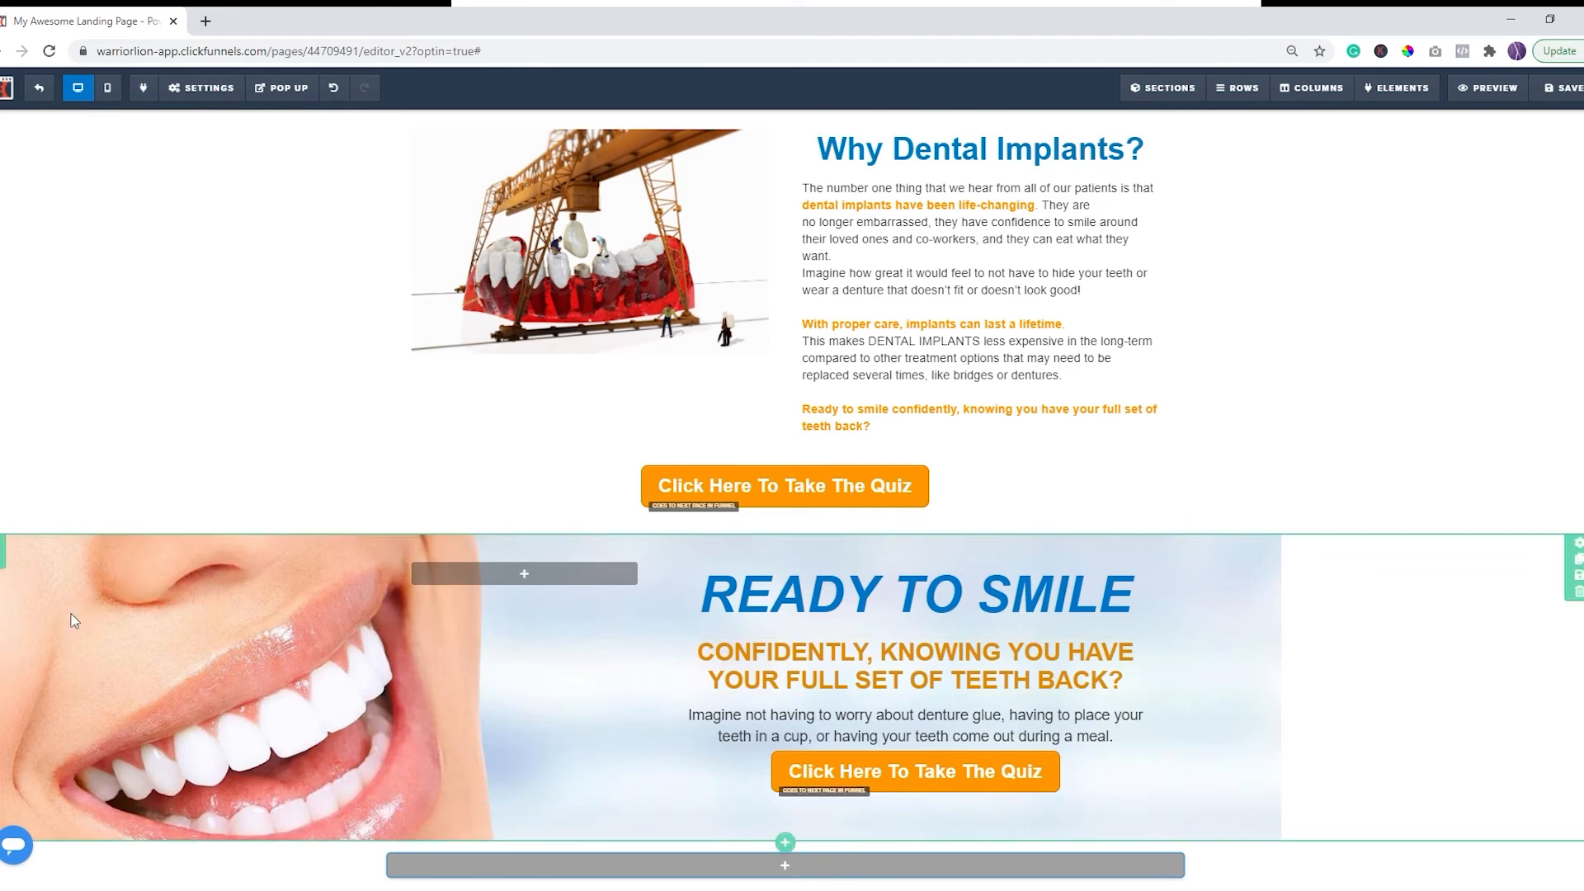
Step: Change the smile section's background image position so the image fills the full page width, and save the page
click(1578, 549)
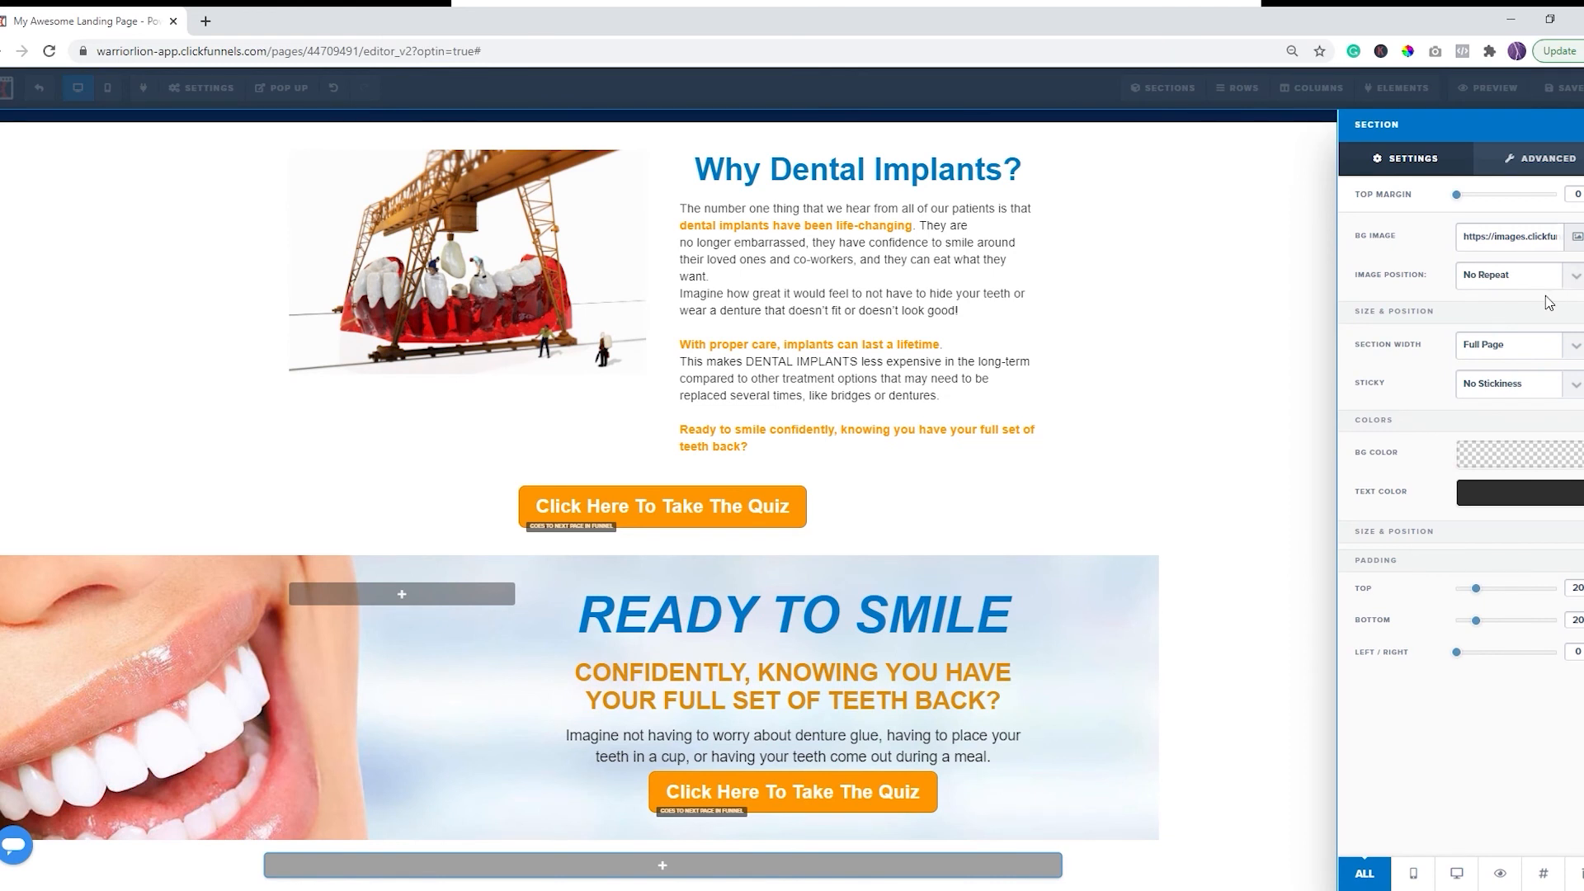
click(1141, 594)
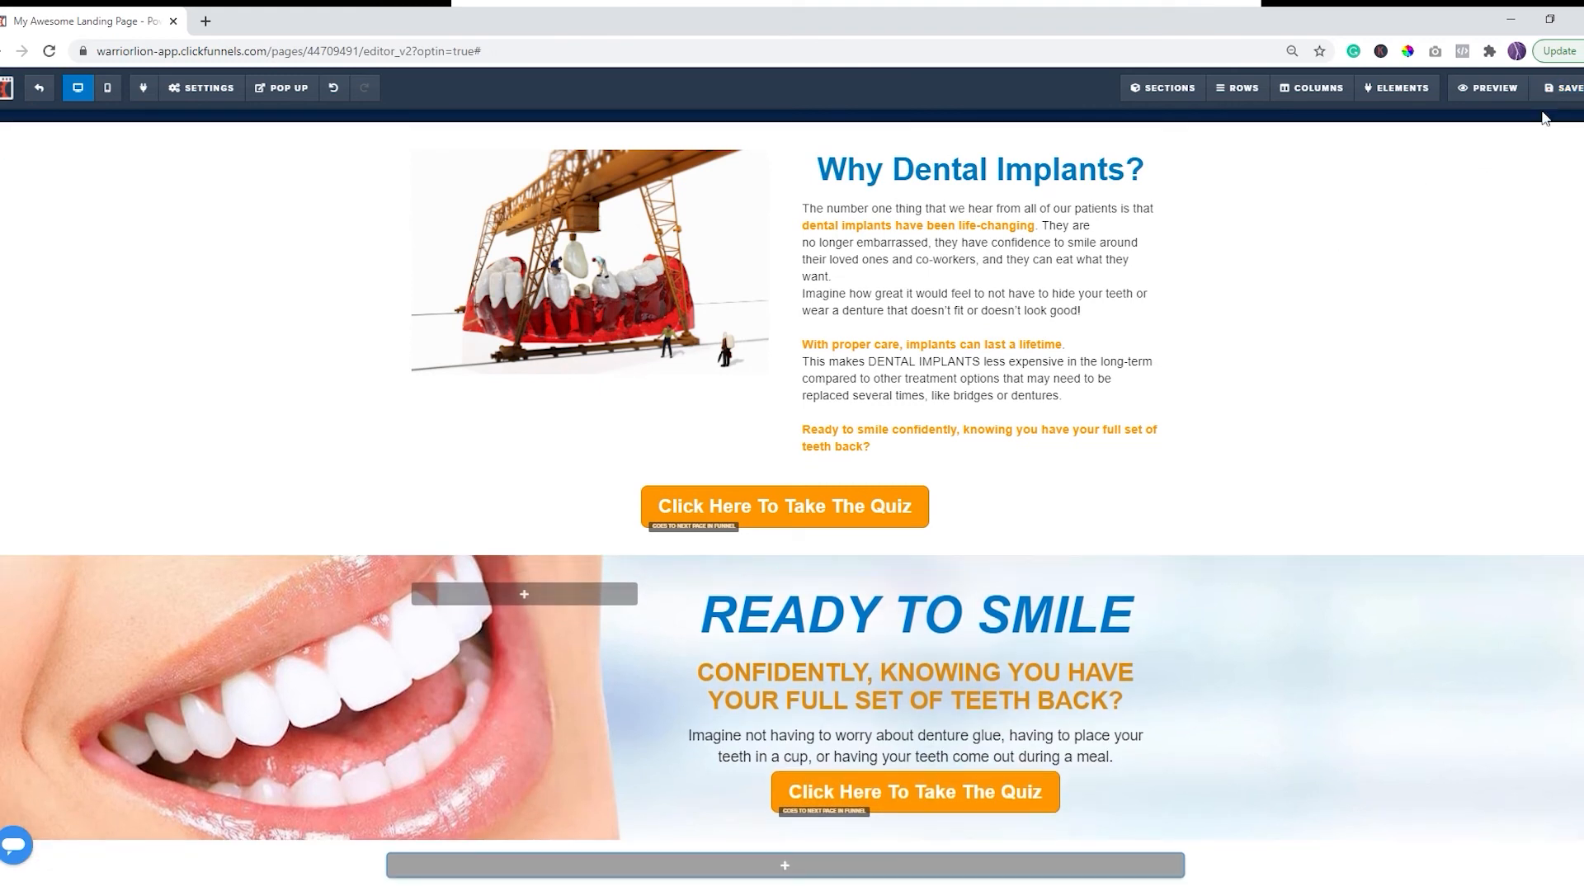
click(1559, 89)
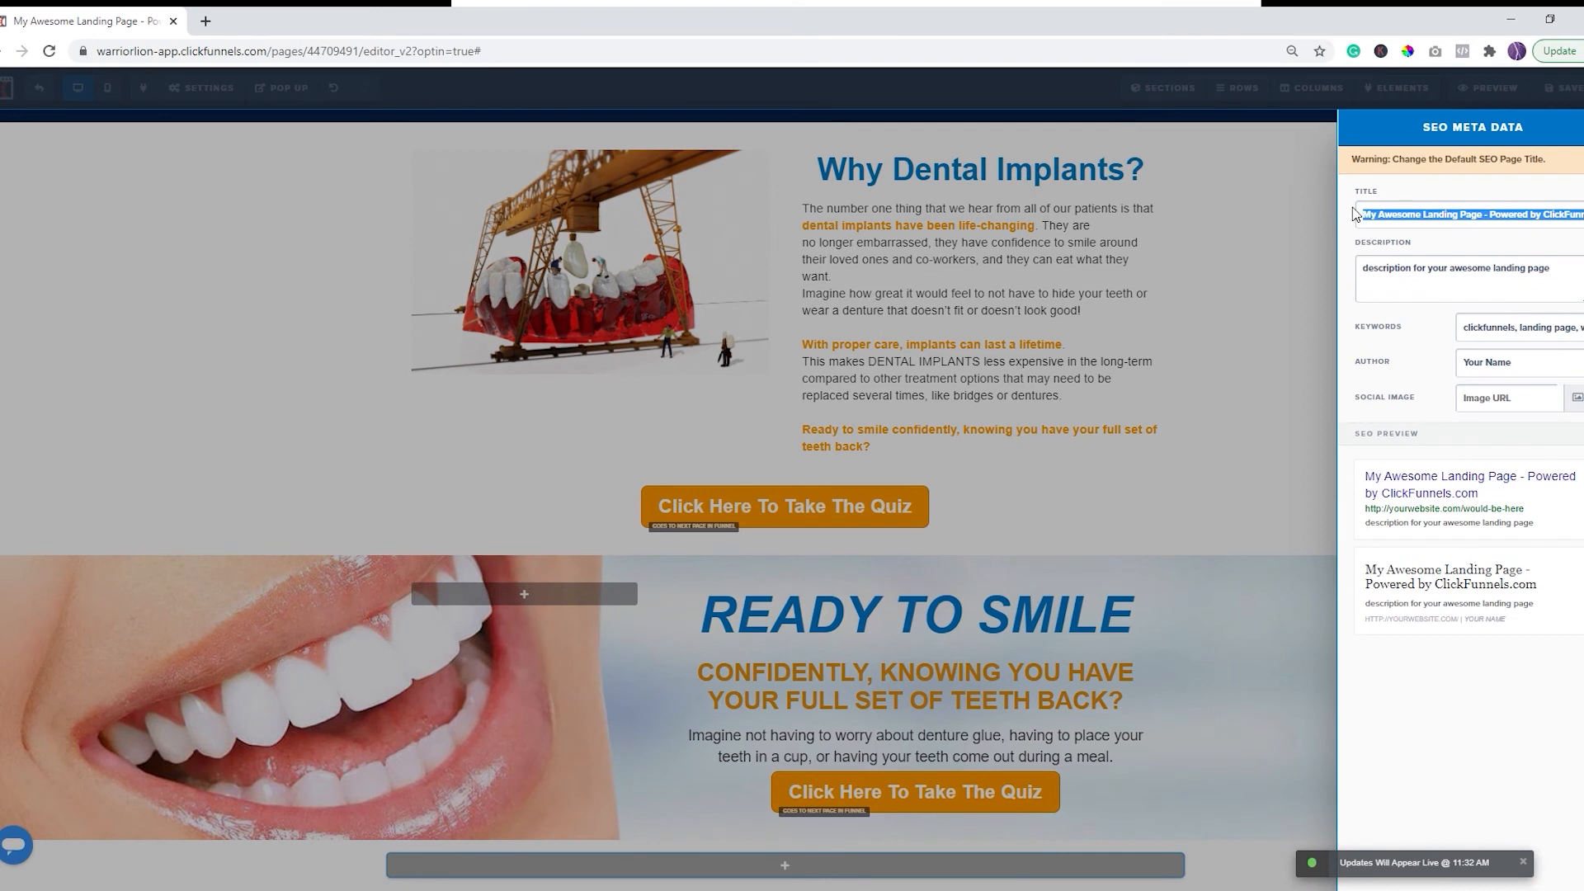
Step: Replace the default SEO page title with "Dental Fun"
text(dENT)
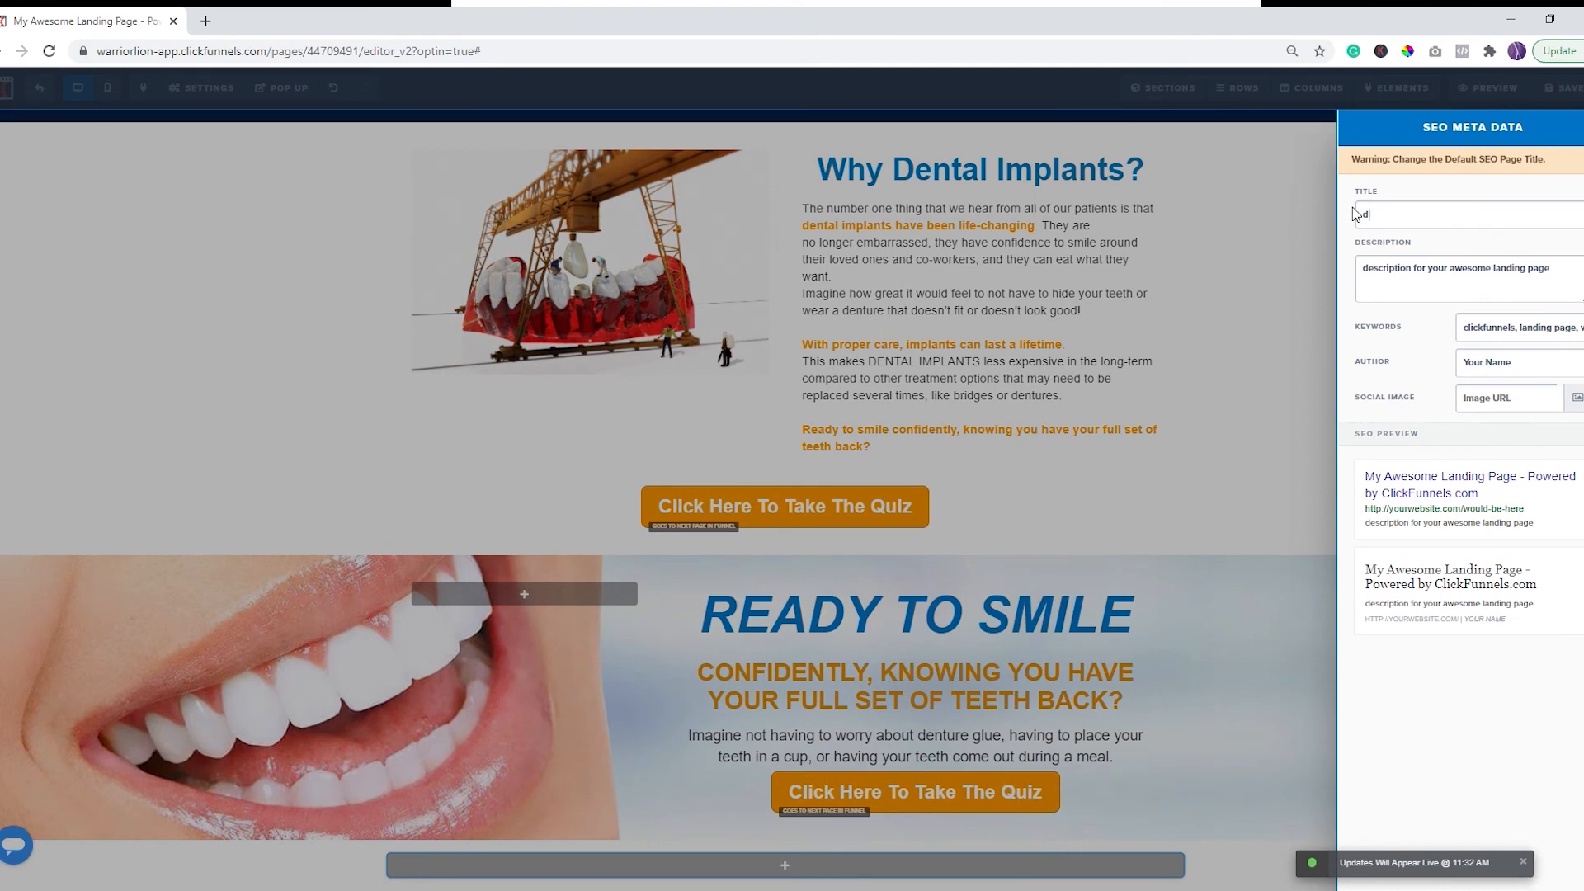
key(BackSpace)
key(BackSpace)
key(BackSpace)
key(BackSpace)
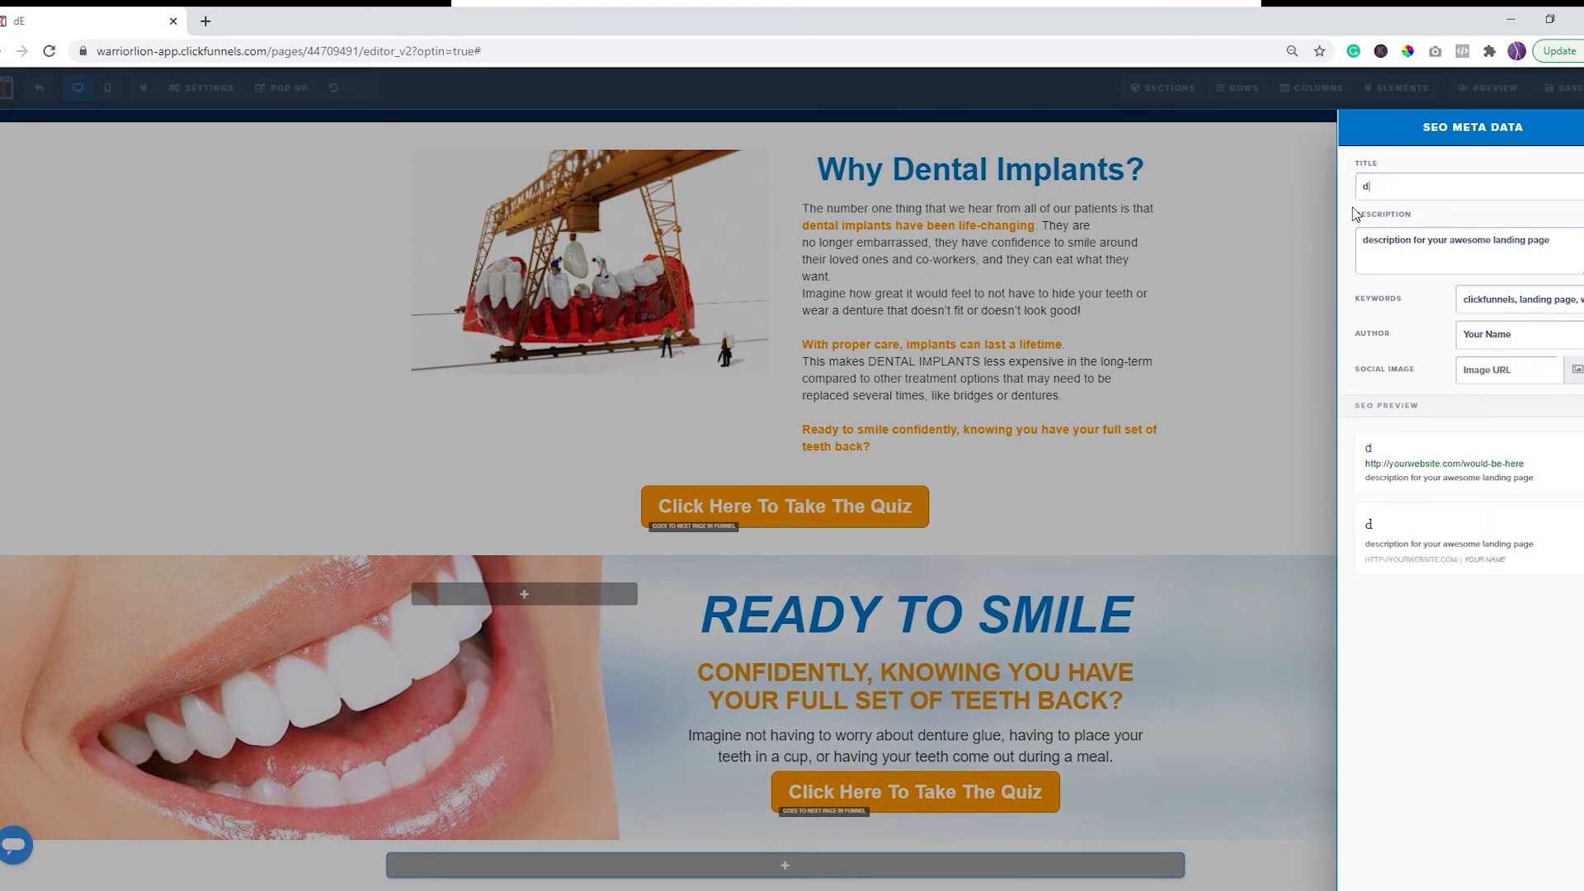
text(Dental Fun)
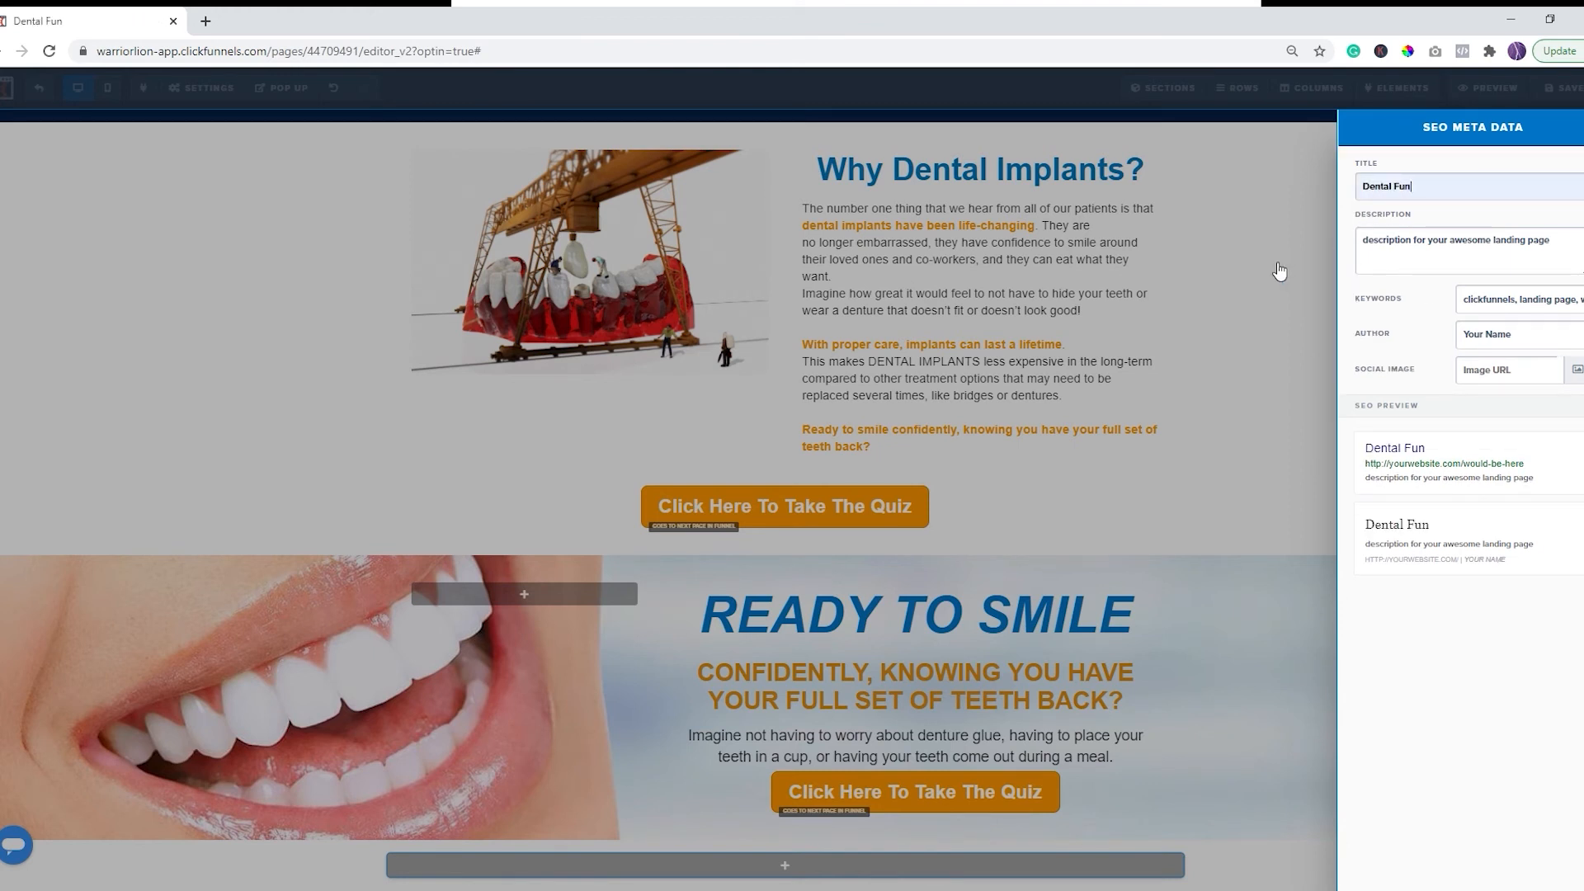
Step: Replace the SEO keywords with "Dental Implants" and close the SEO settings
click(1460, 254)
click(1530, 309)
triple_click(1531, 308)
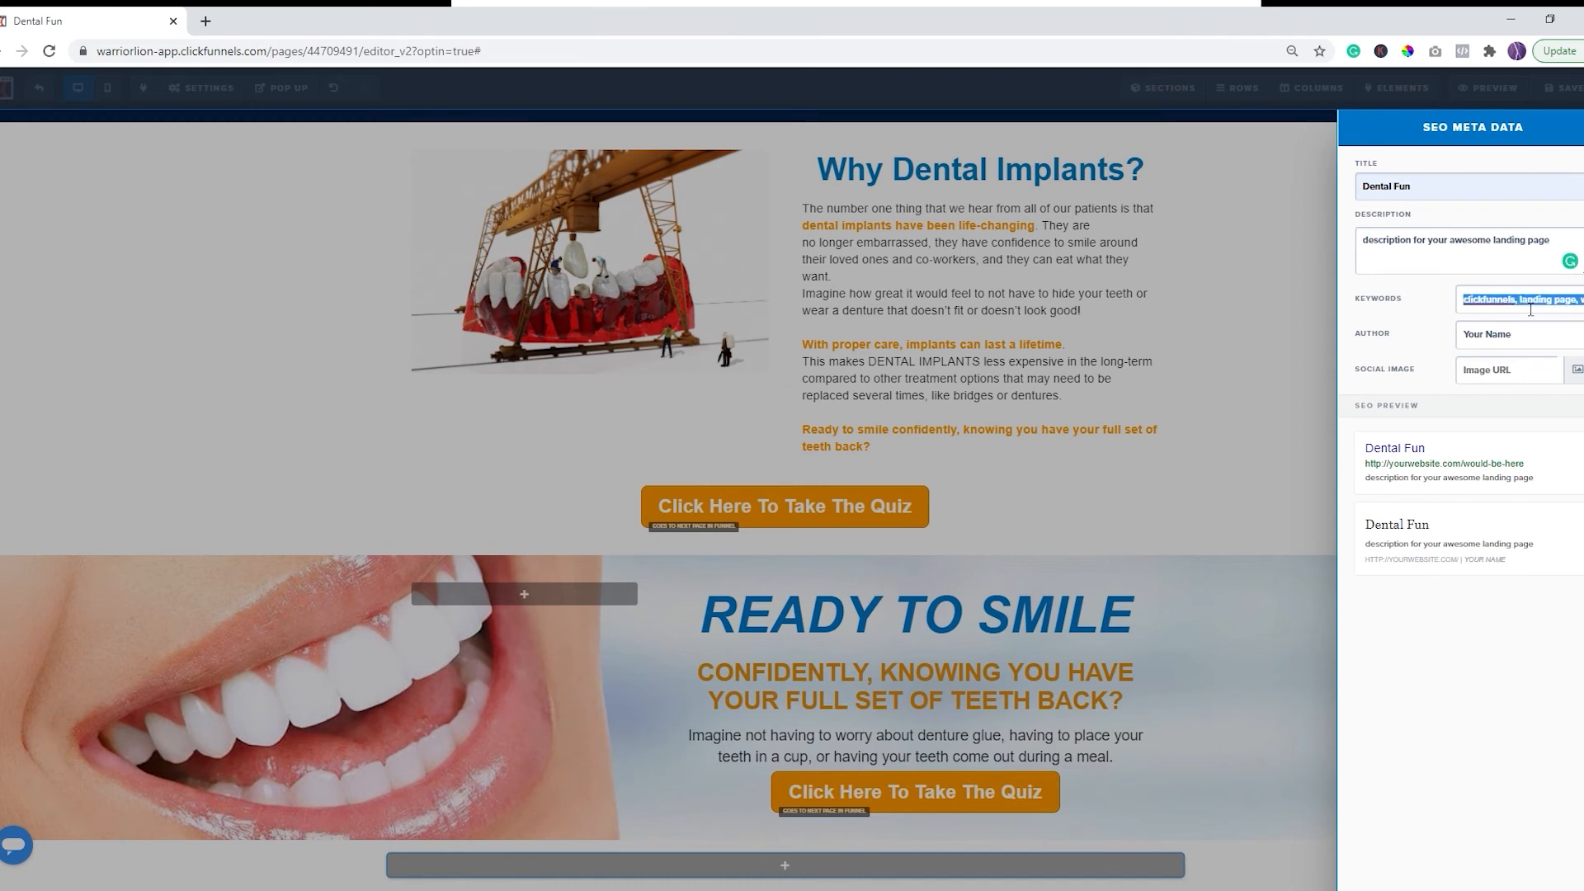
text(d)
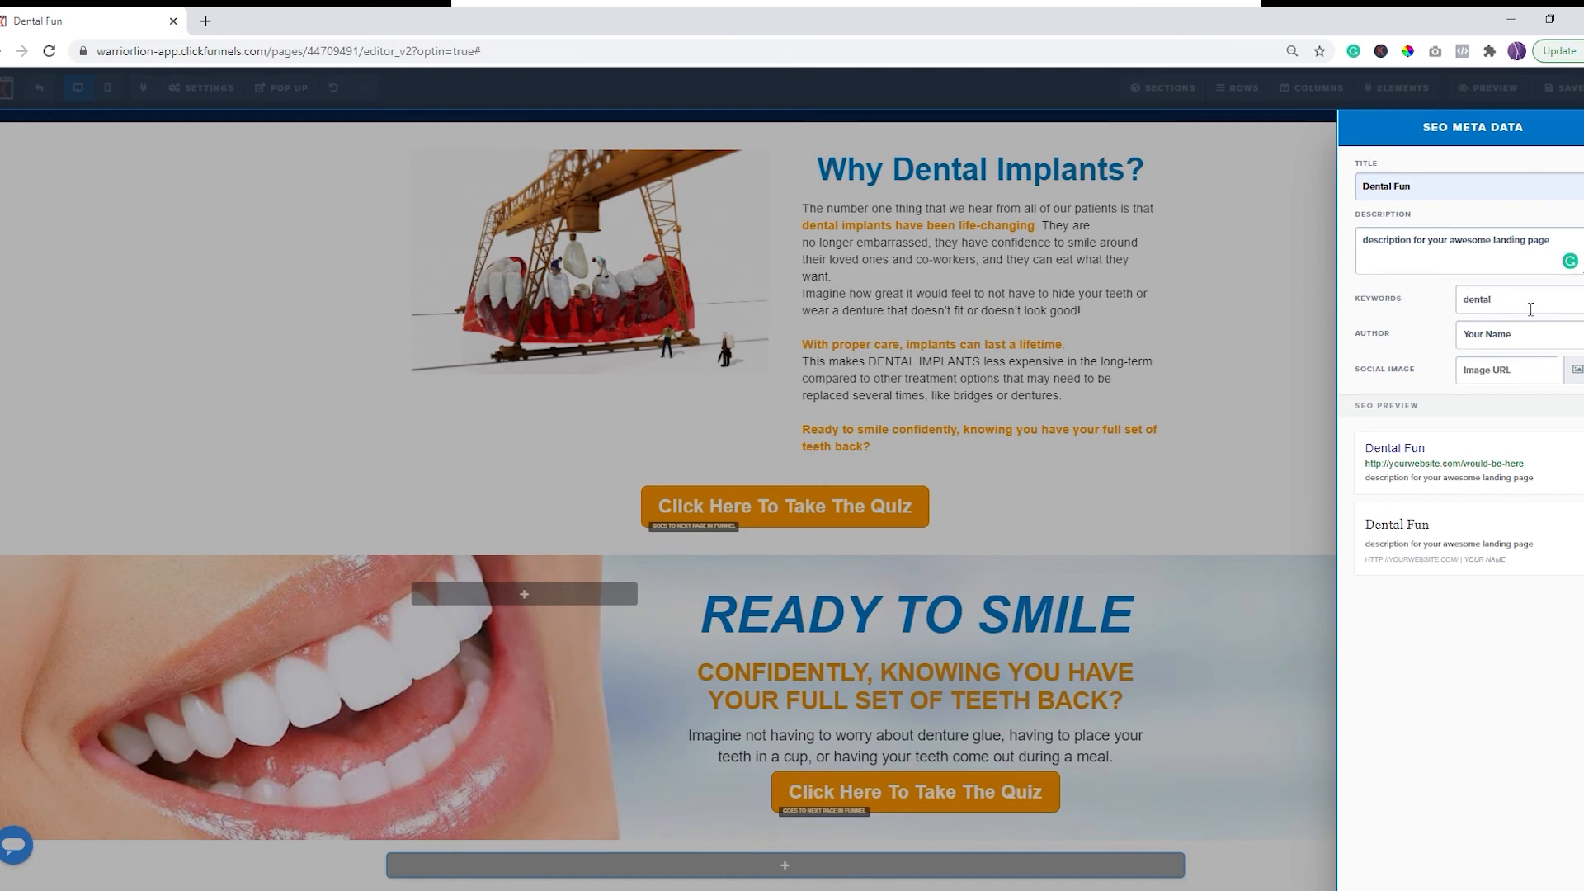
text(ental)
click(1521, 332)
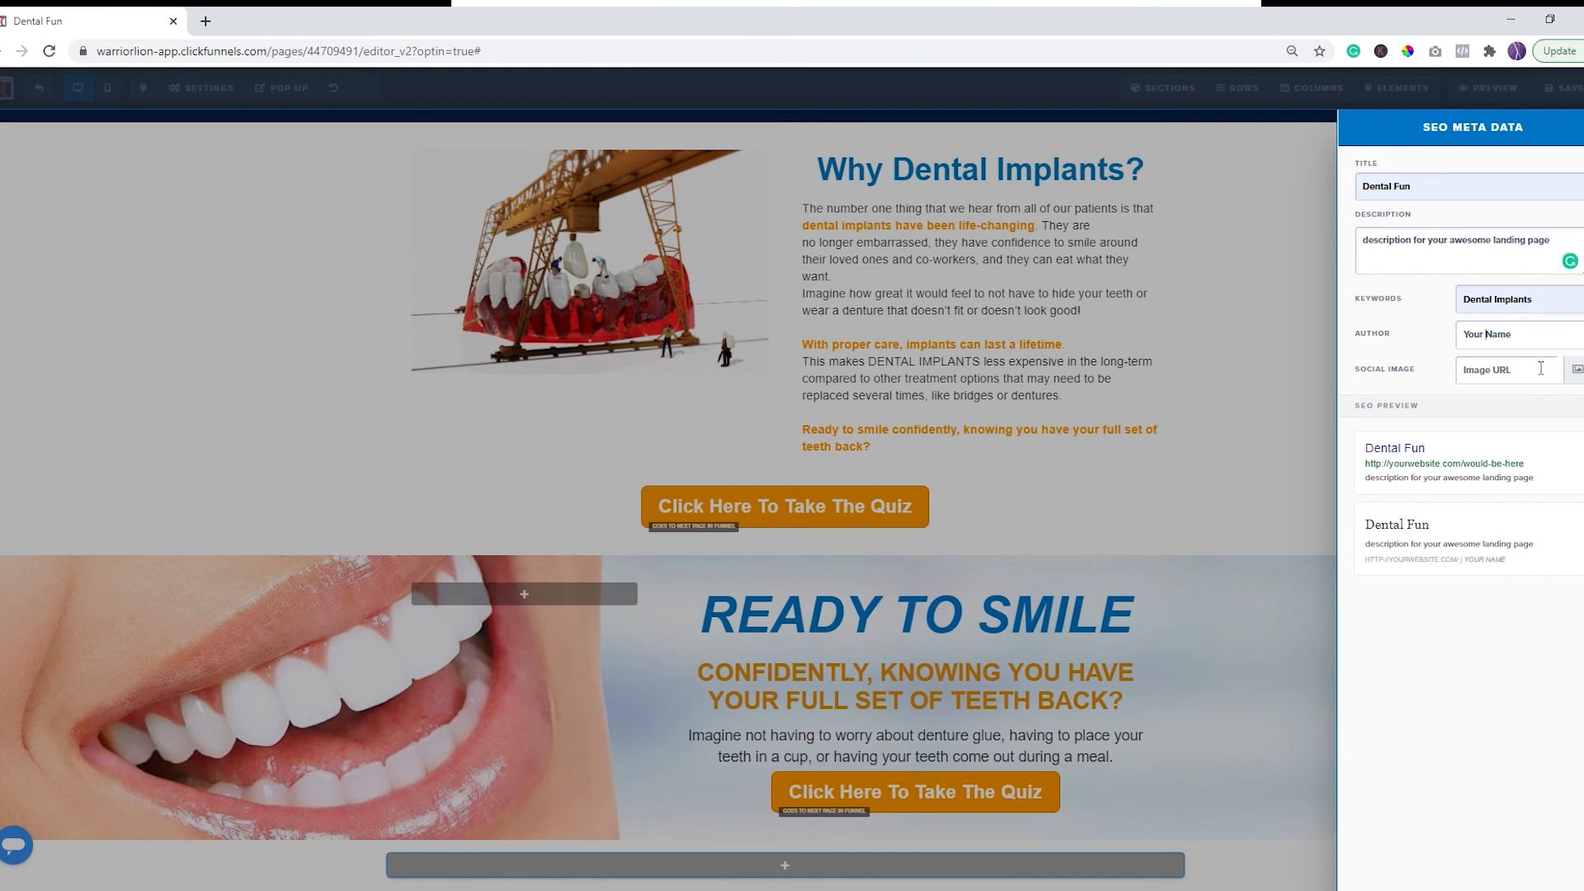
click(1300, 402)
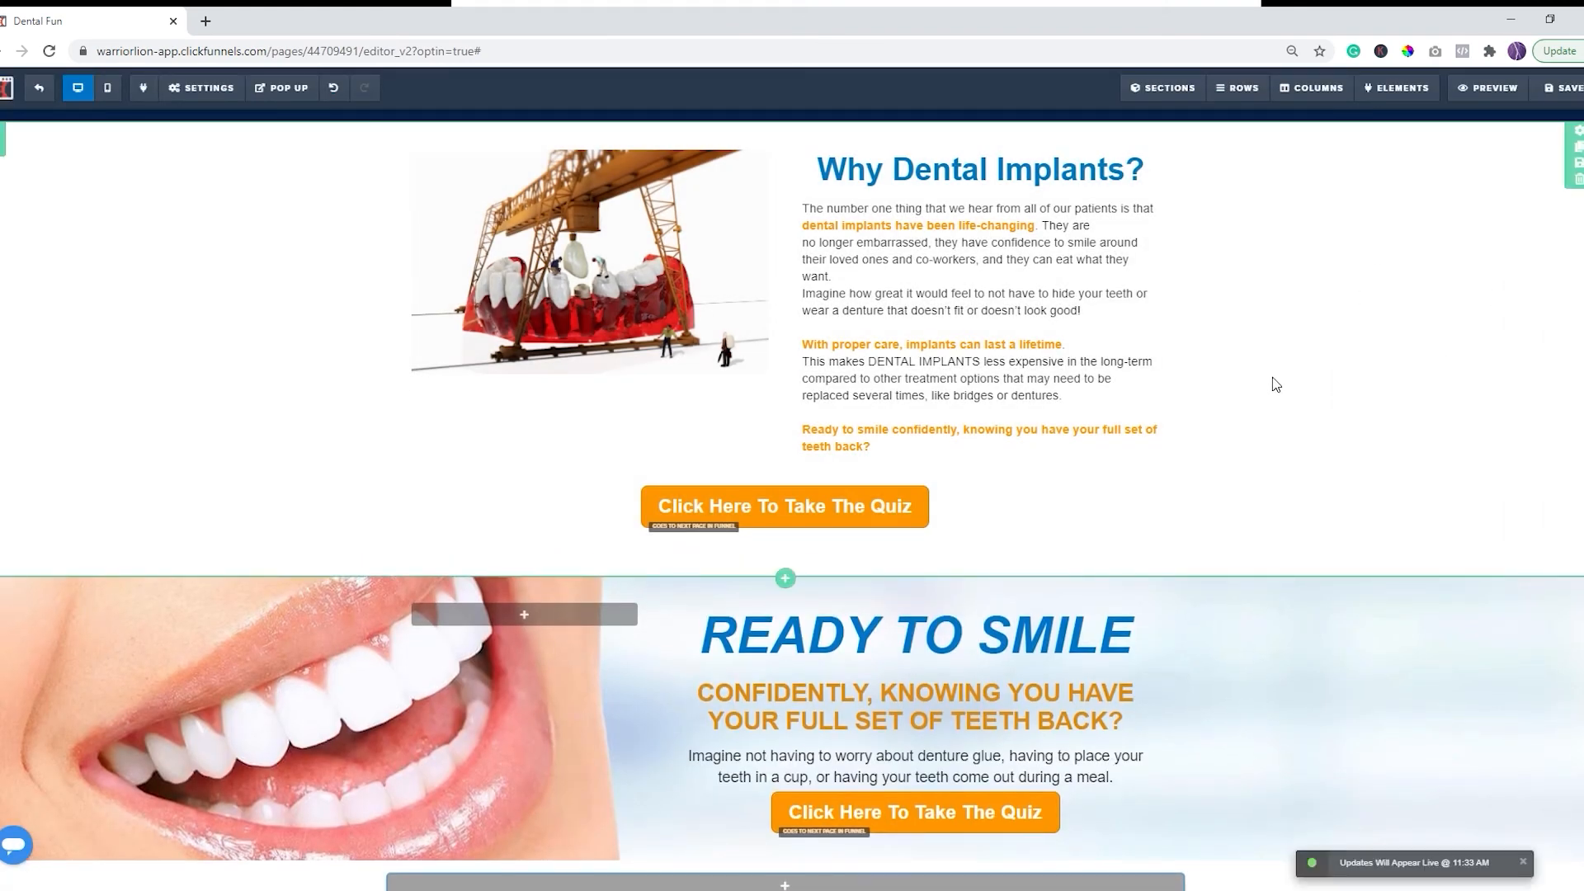
Step: Set the background color of the empty section below the smile section to rgba(184, 182, 182, 0)
scroll(1276, 384, down, 1)
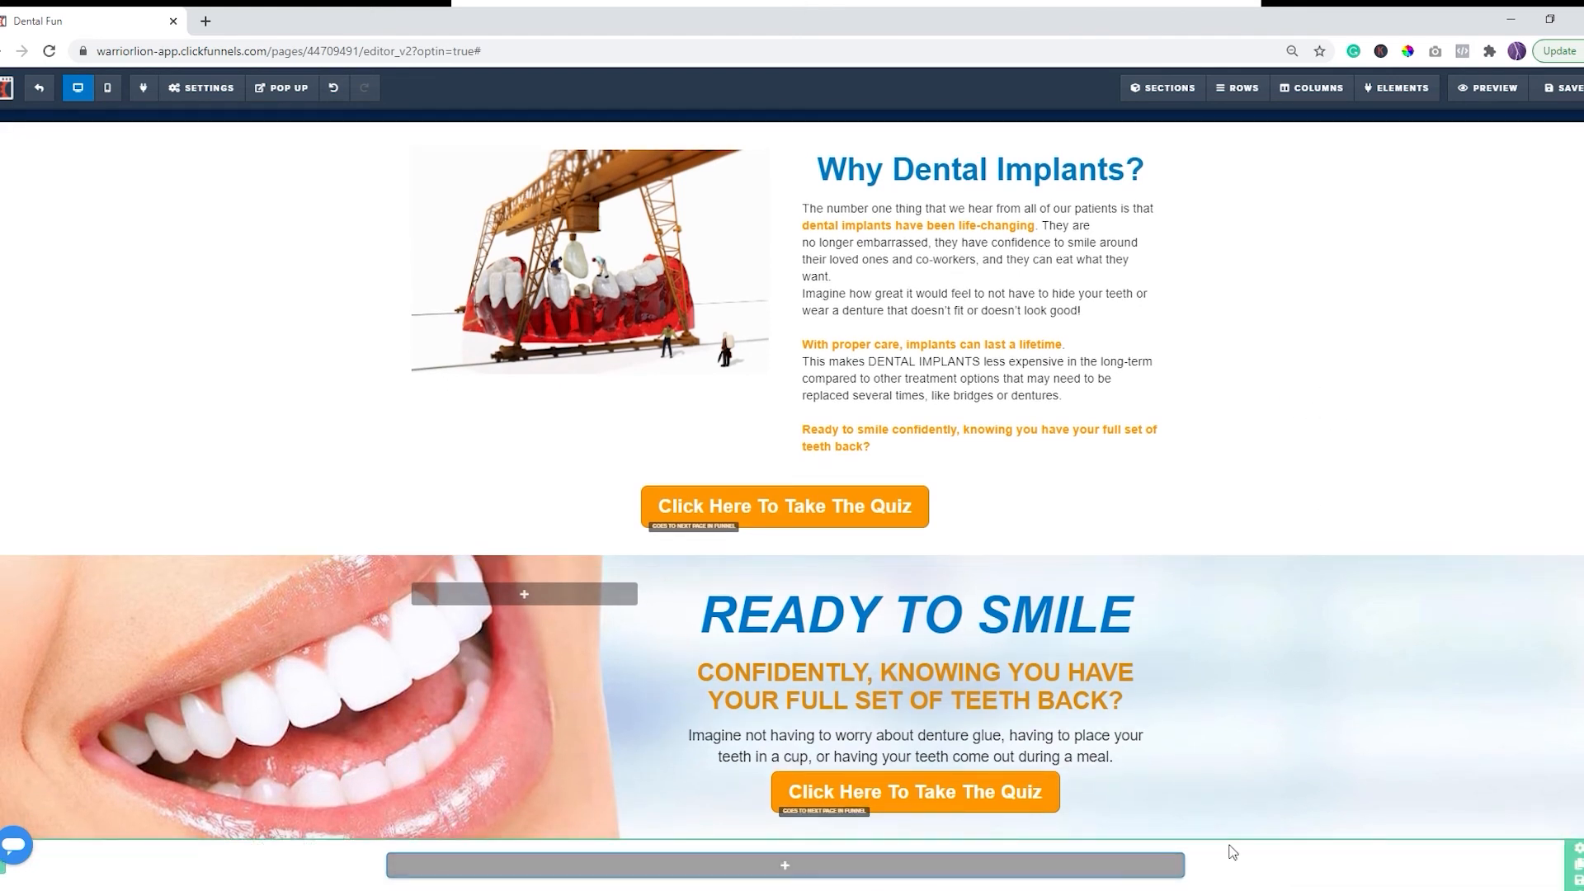
click(1577, 850)
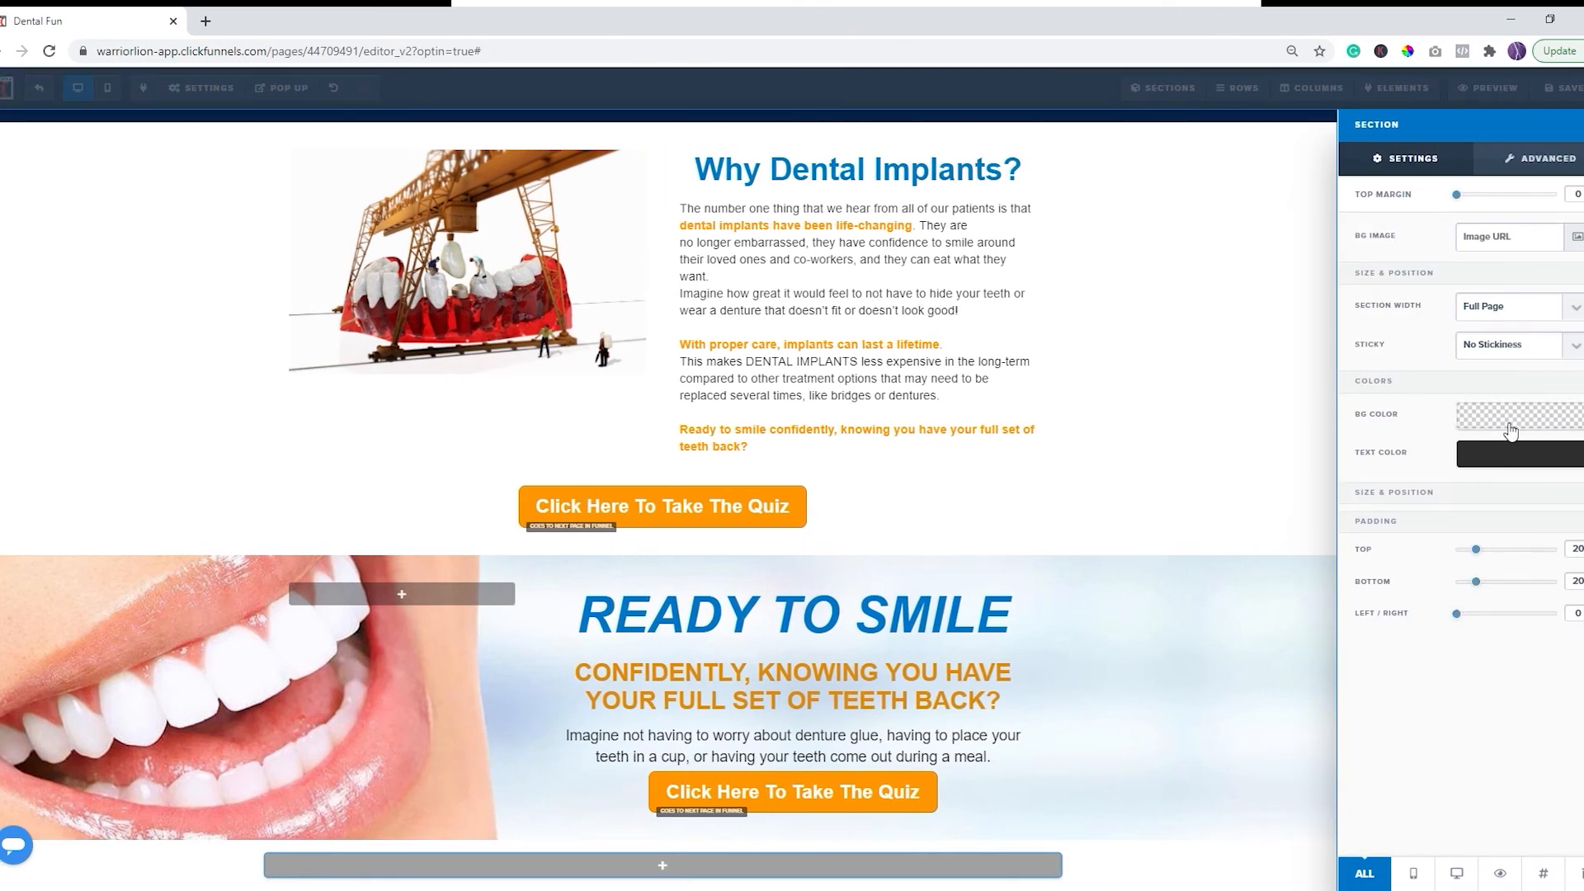
click(1509, 423)
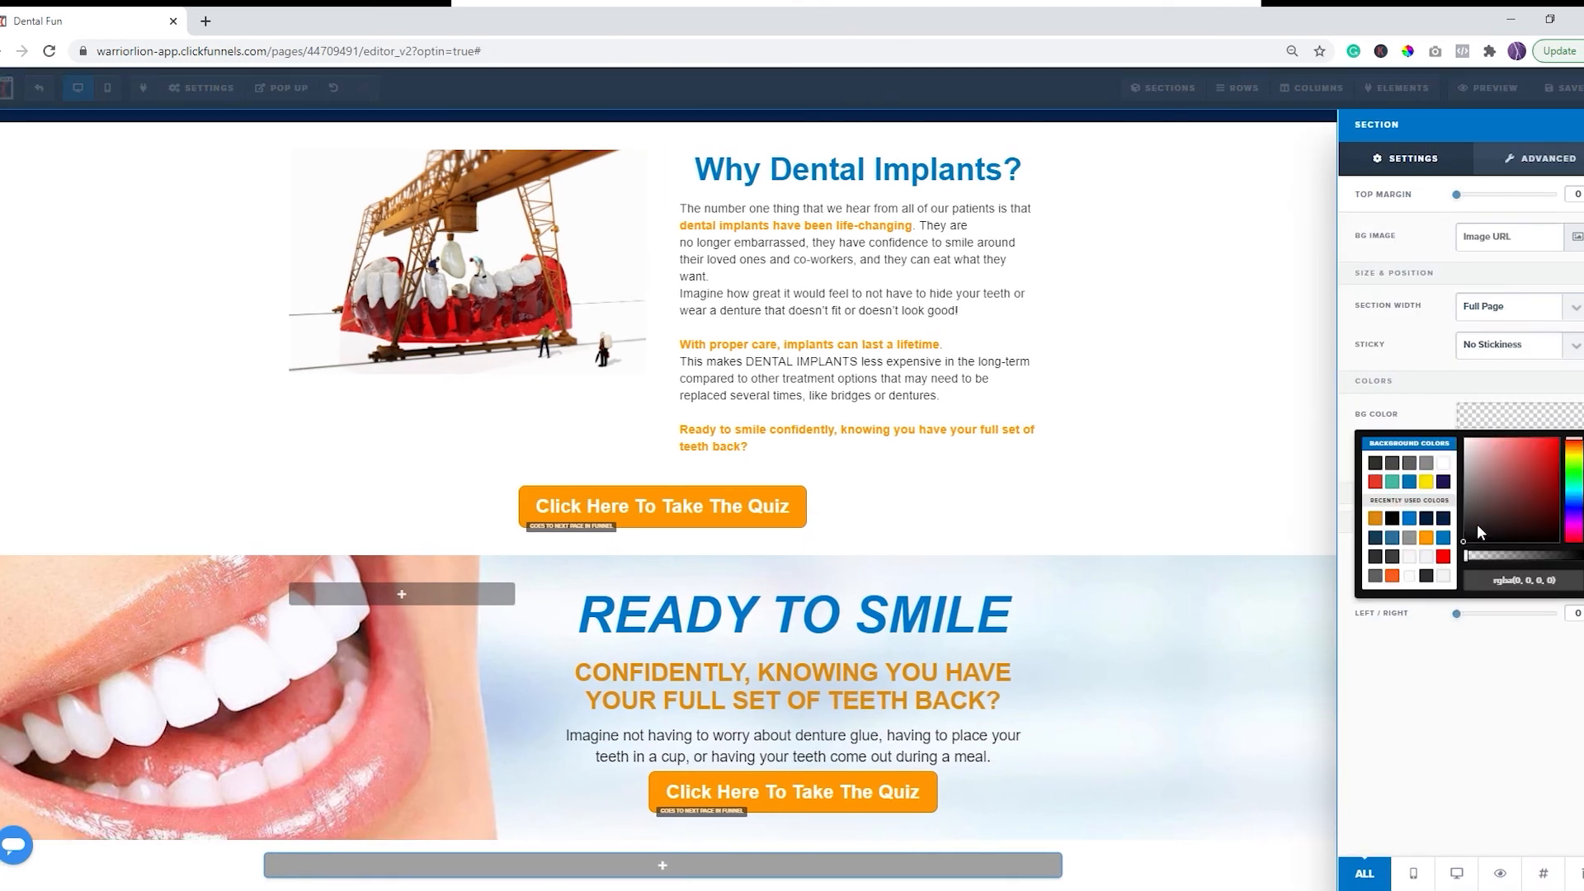
click(1471, 467)
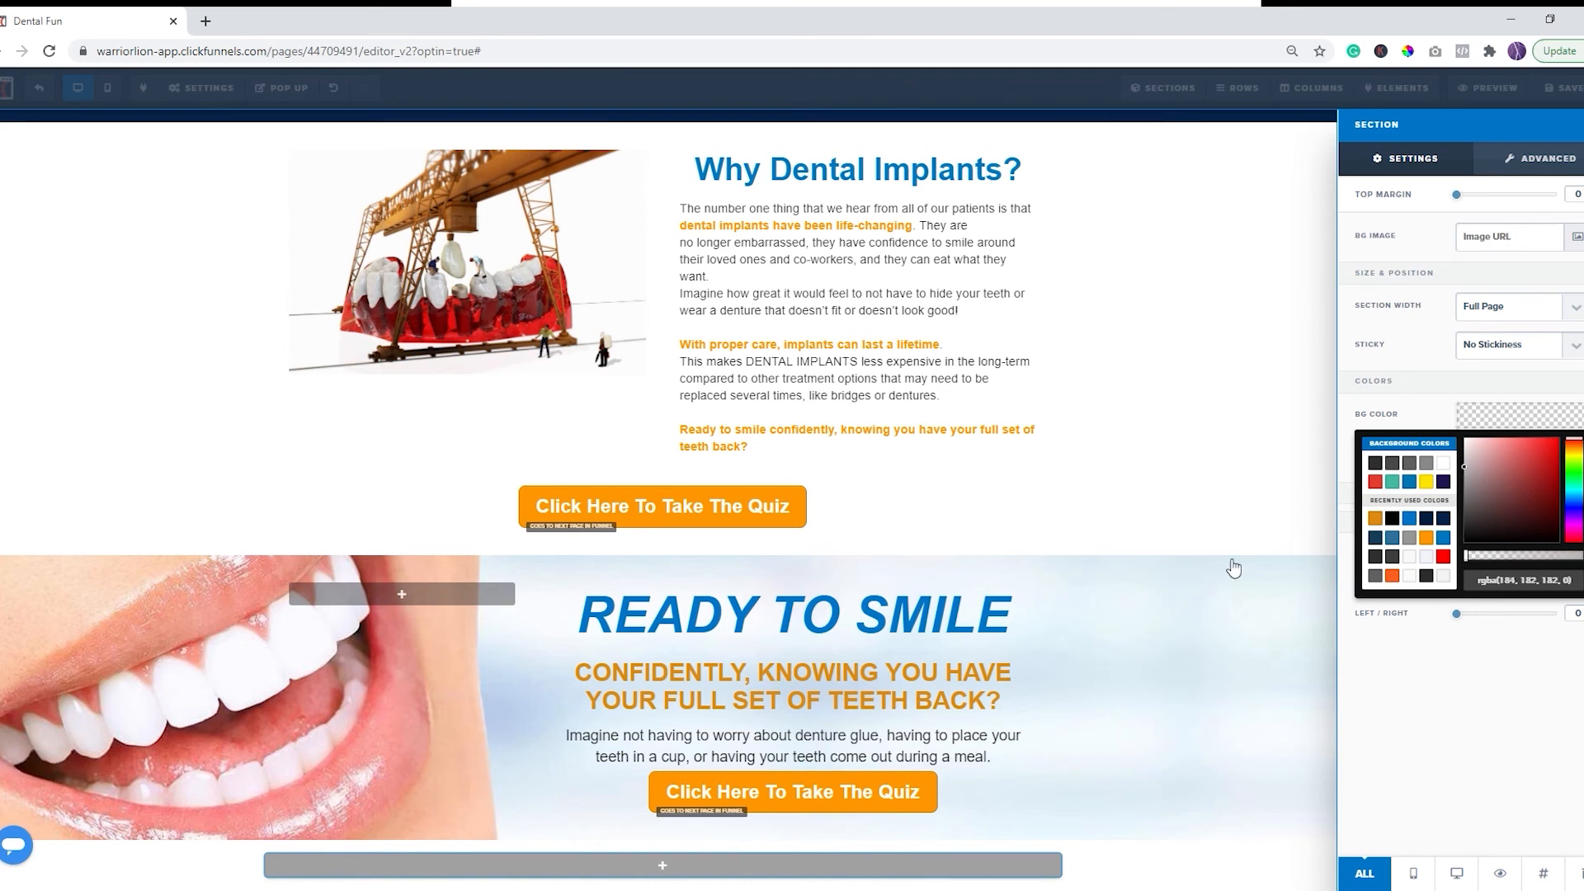
click(1226, 492)
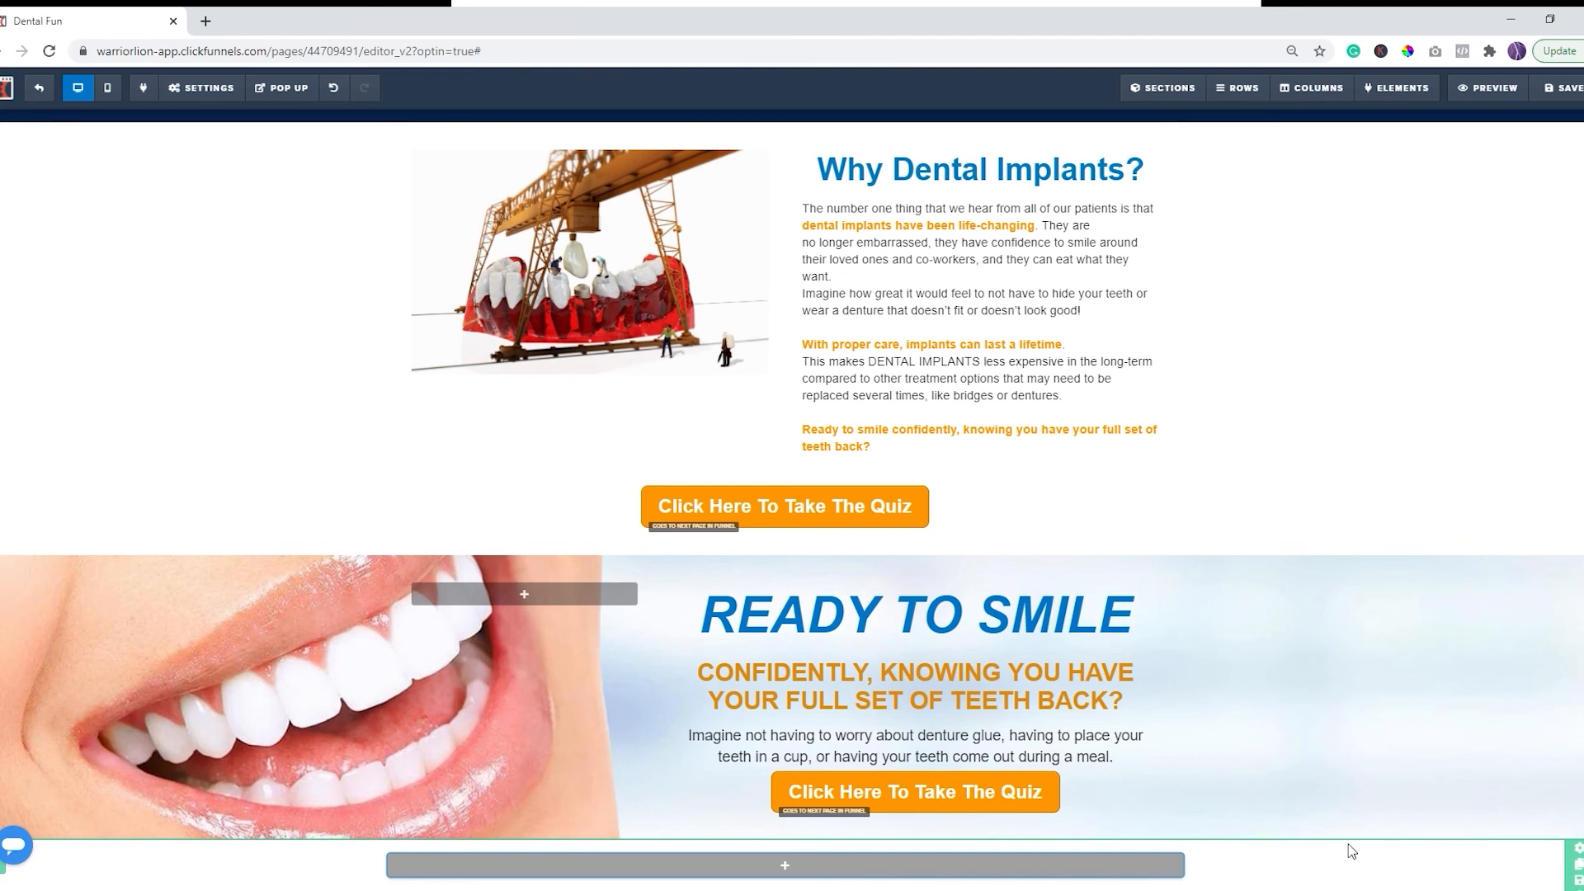
Step: Add a one-column row containing a paragraph element to the empty section below the smile section
click(785, 866)
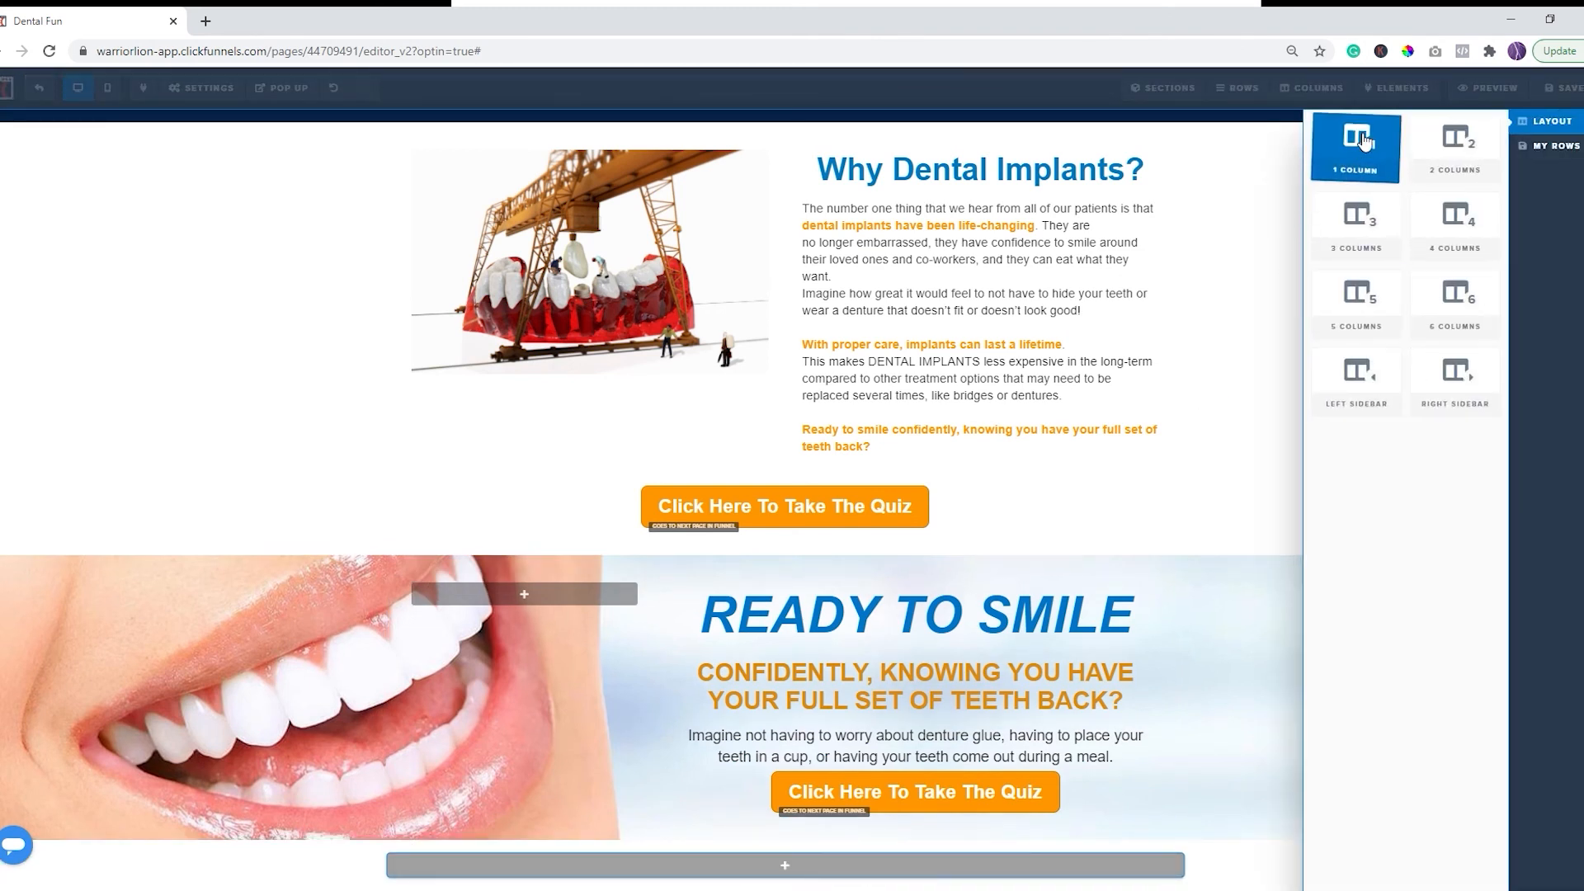
click(1362, 140)
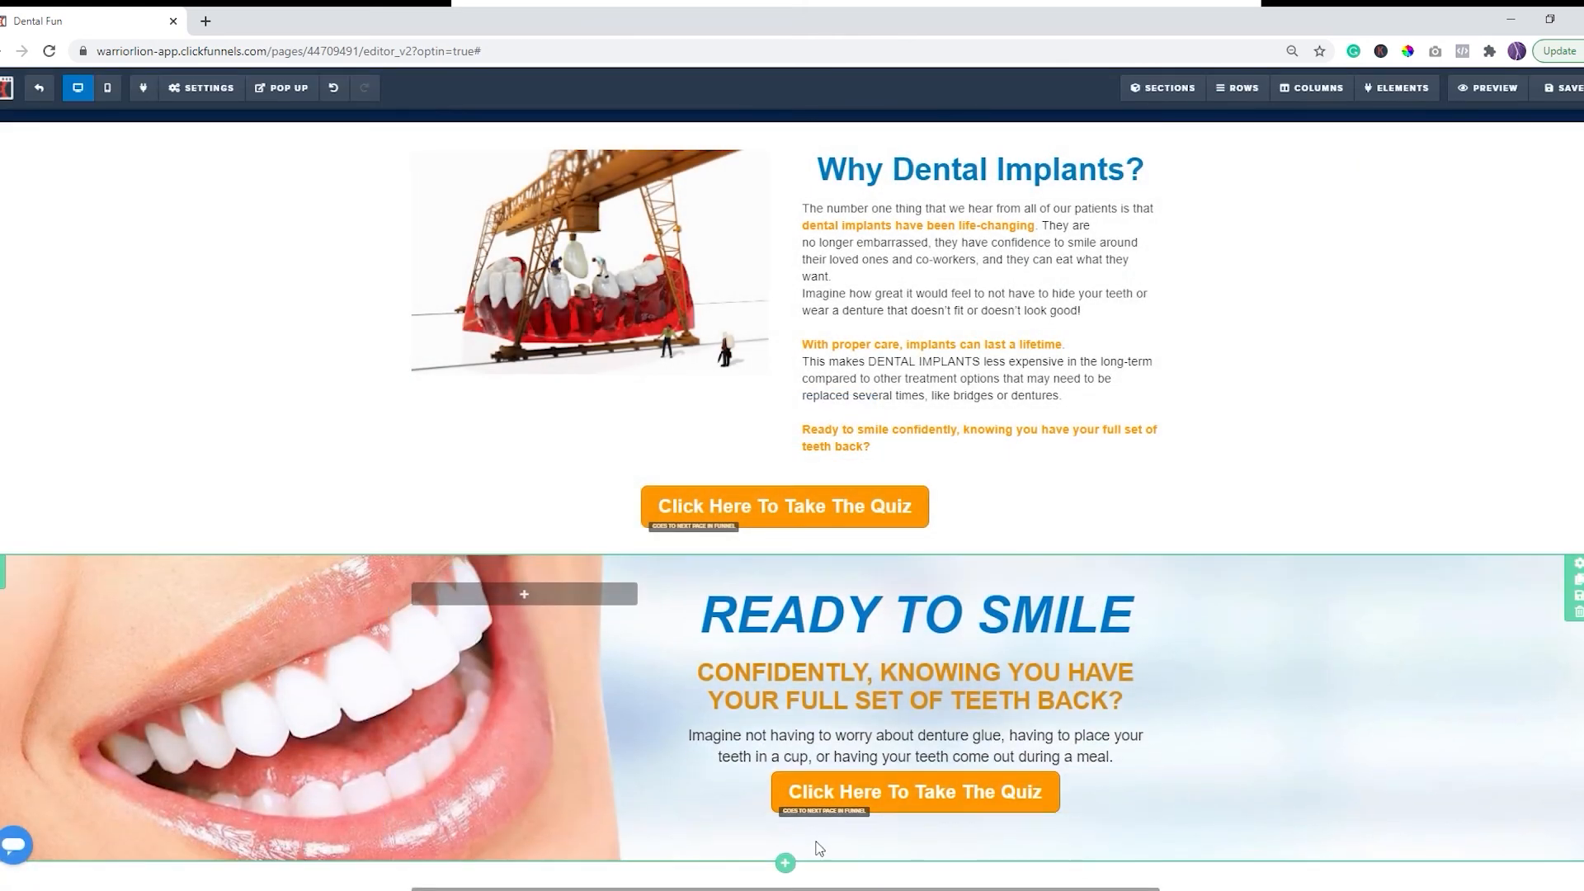
click(798, 877)
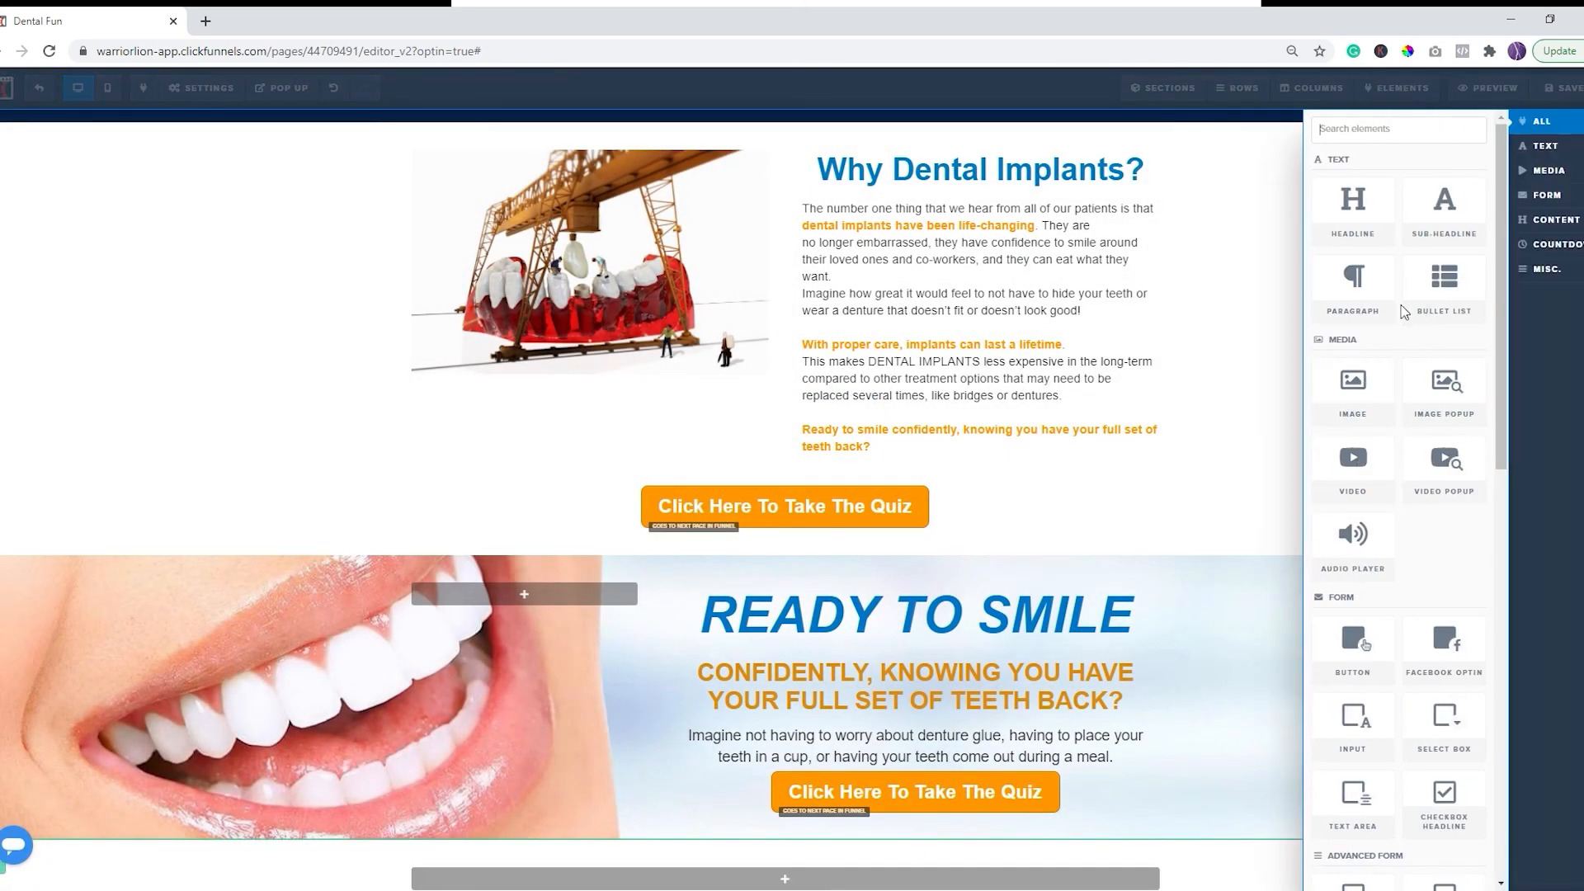
click(1340, 289)
scroll(1221, 582, down, 2)
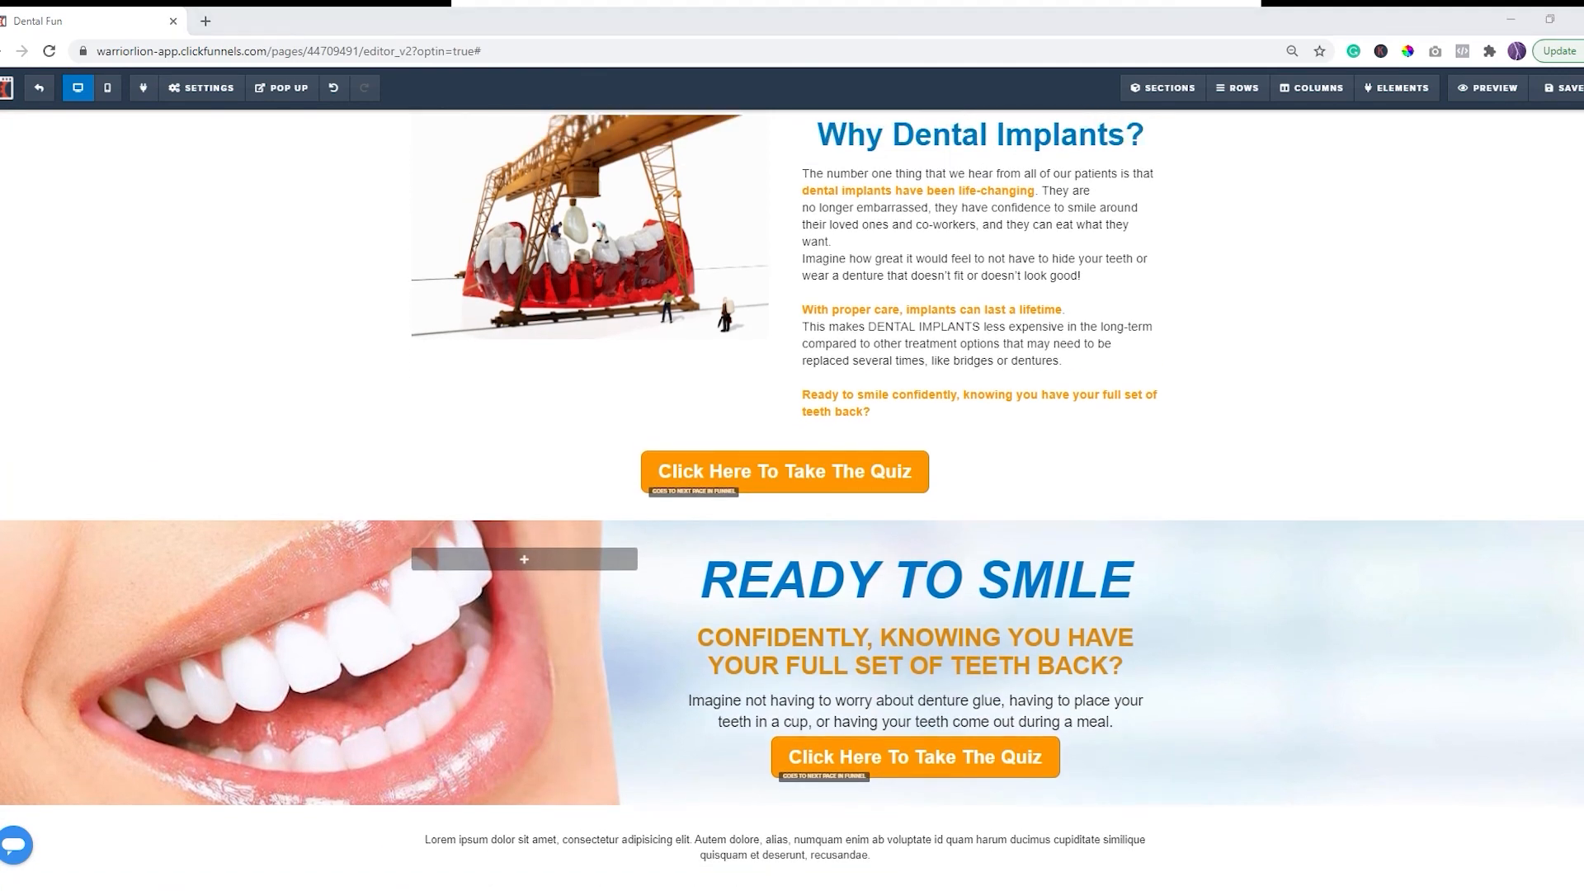
Step: Replace the placeholder text of the footer paragraph with "Copyright 2020 Dental Fun, All Rights Reserved"
scroll(831, 827, down, 1)
click(830, 827)
key(ctrl+a)
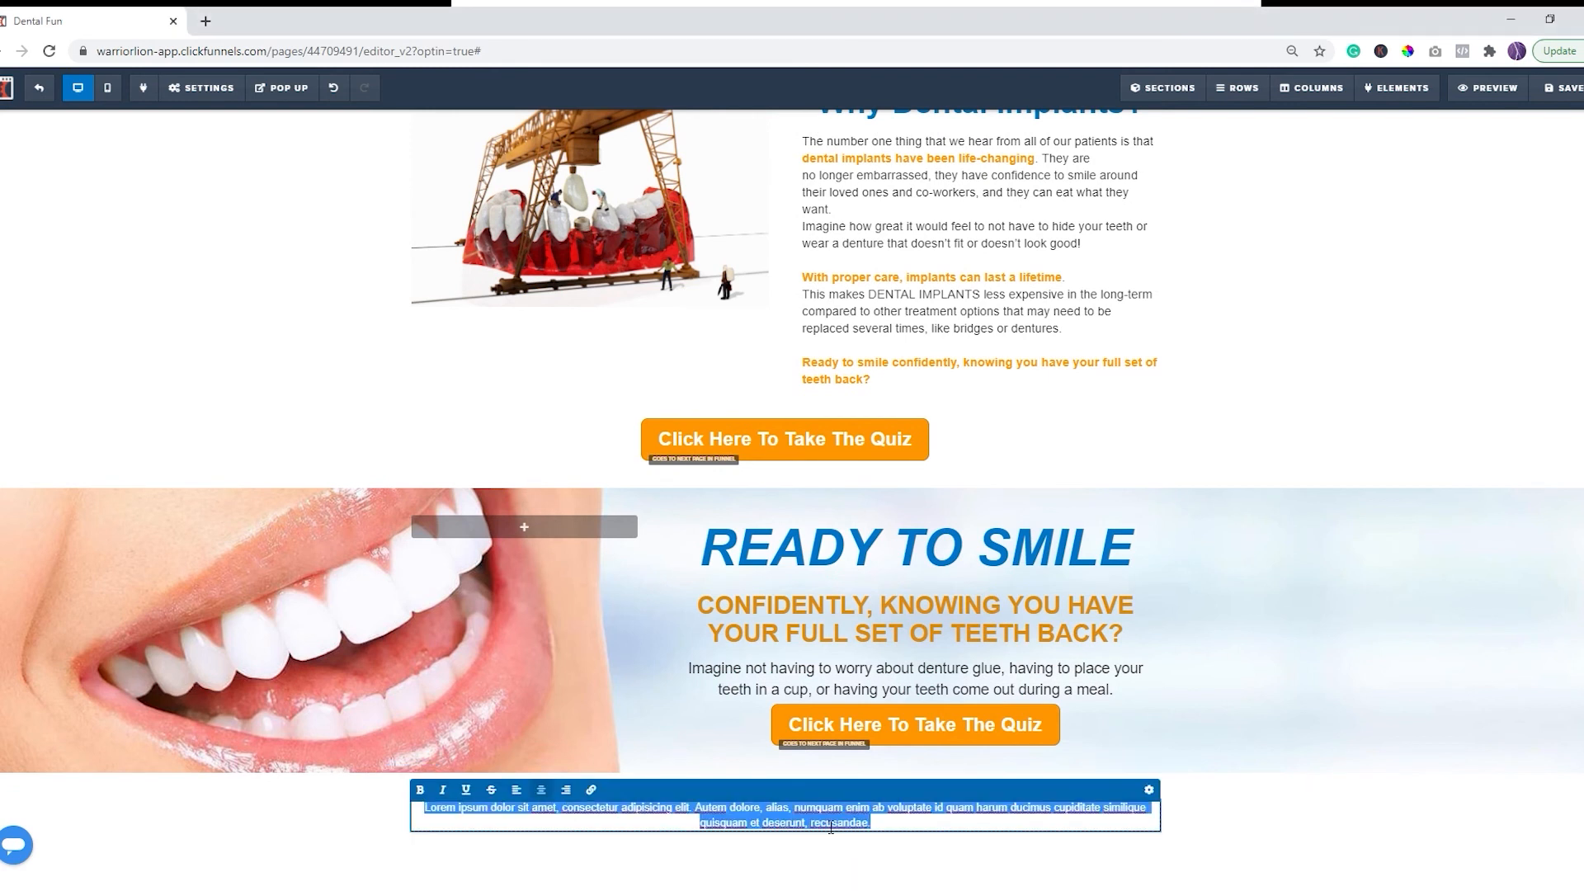
text(Copyright 2020 Dental Fun, All Rights Reserved)
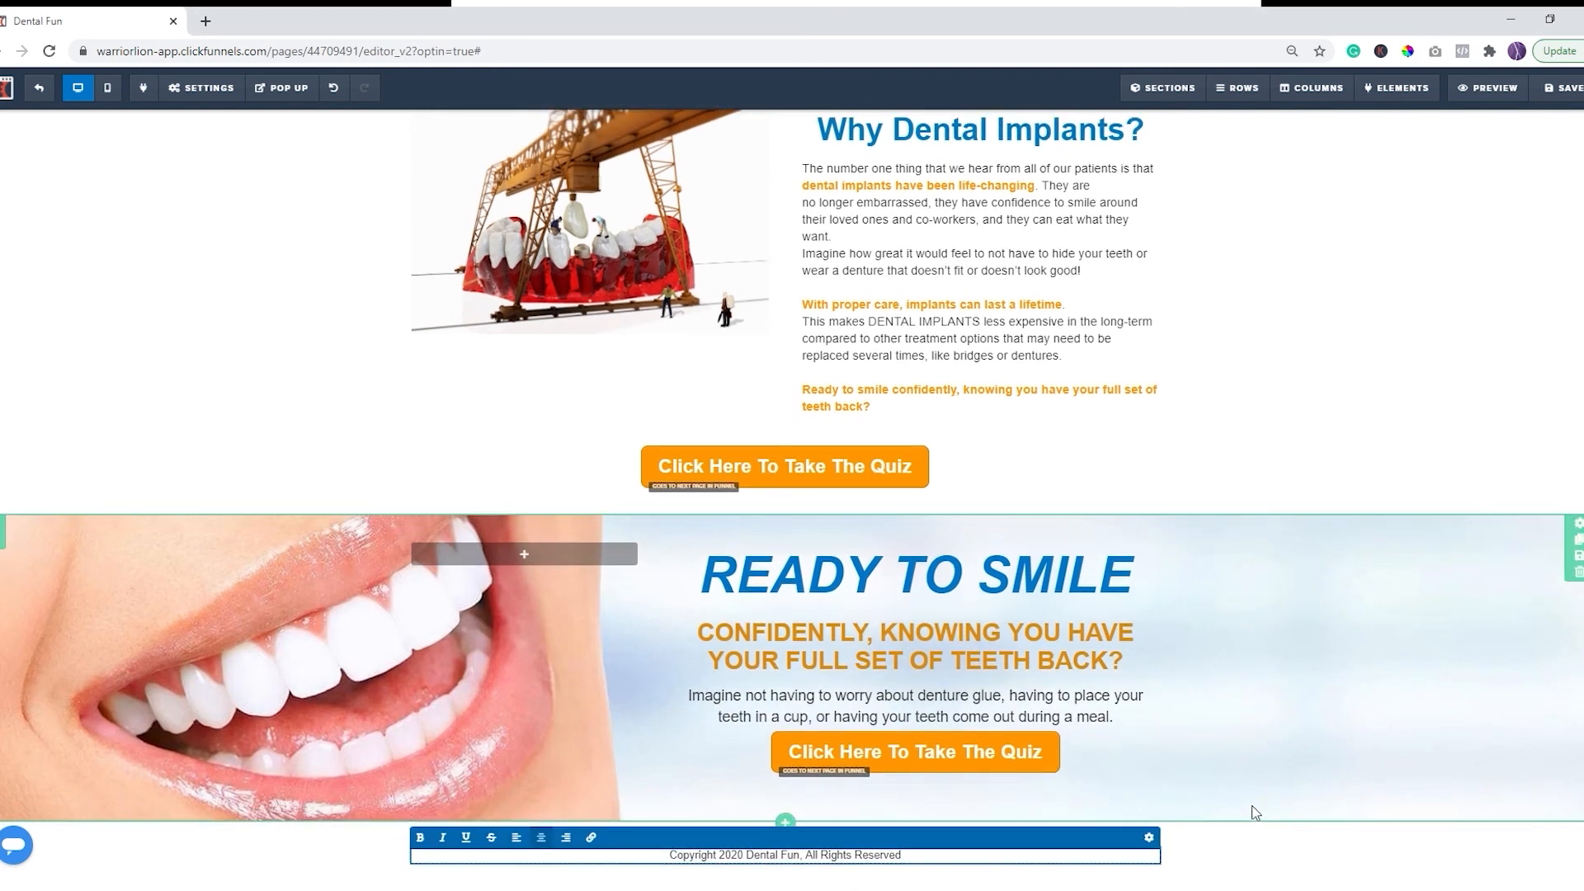
click(1254, 813)
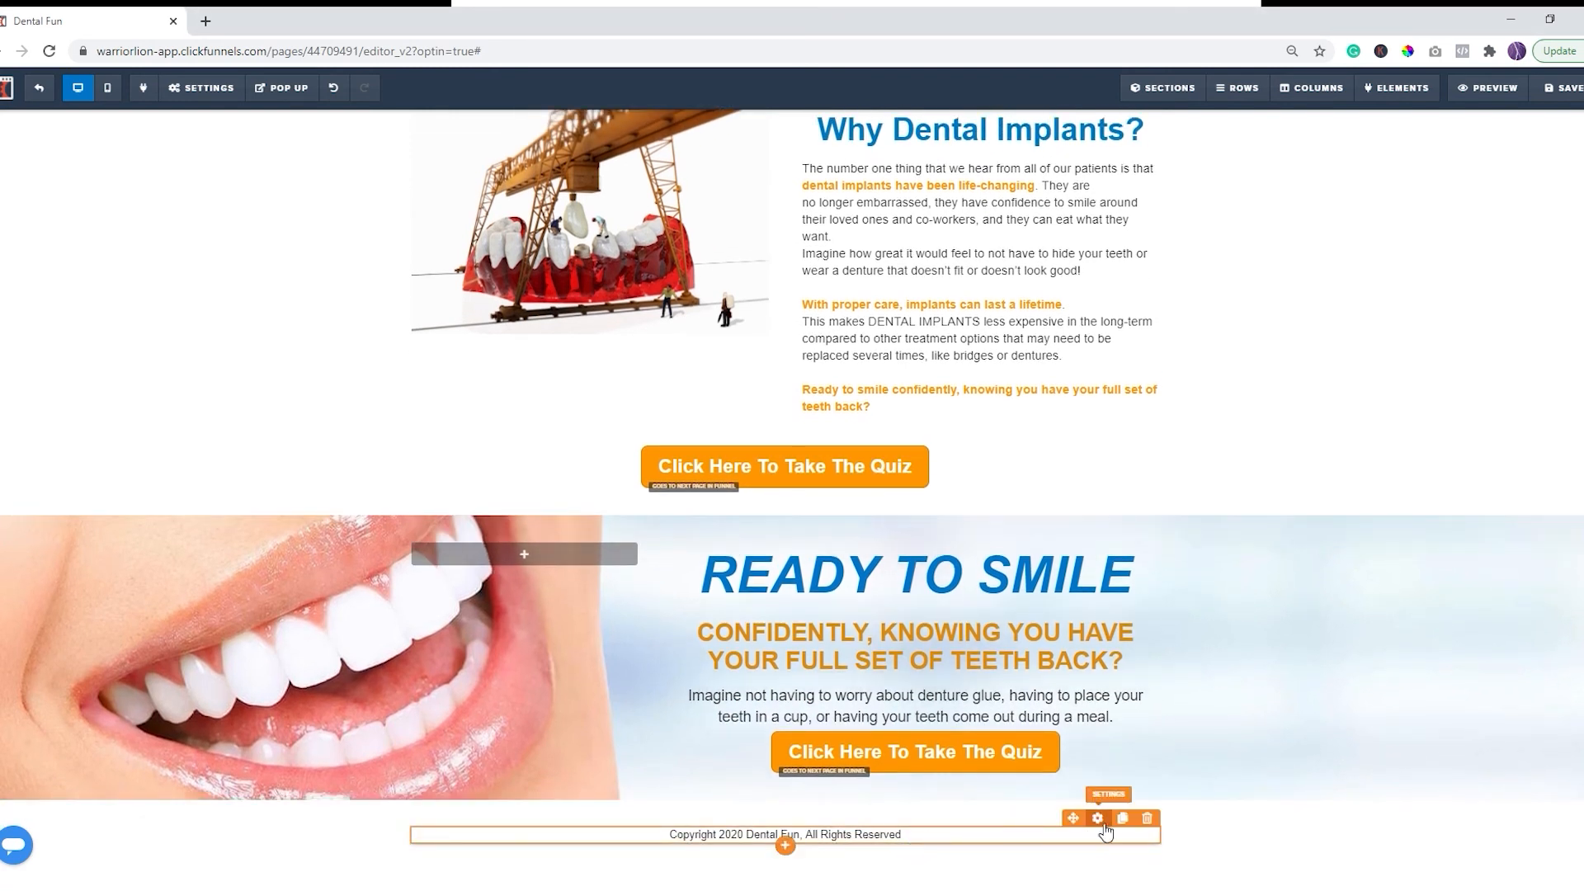
click(1122, 818)
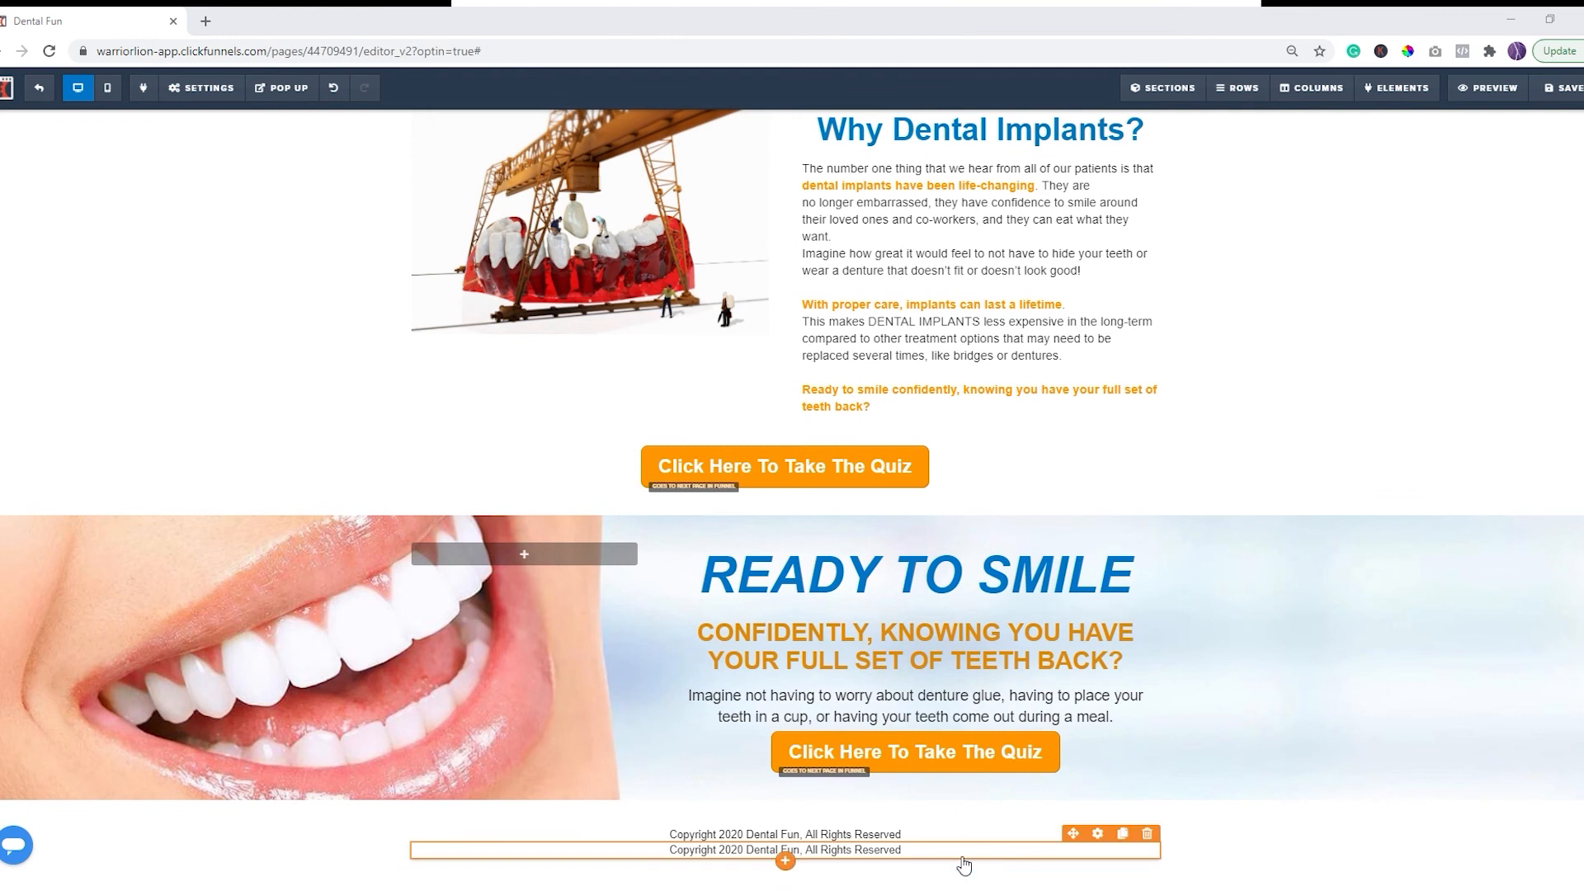
click(1148, 838)
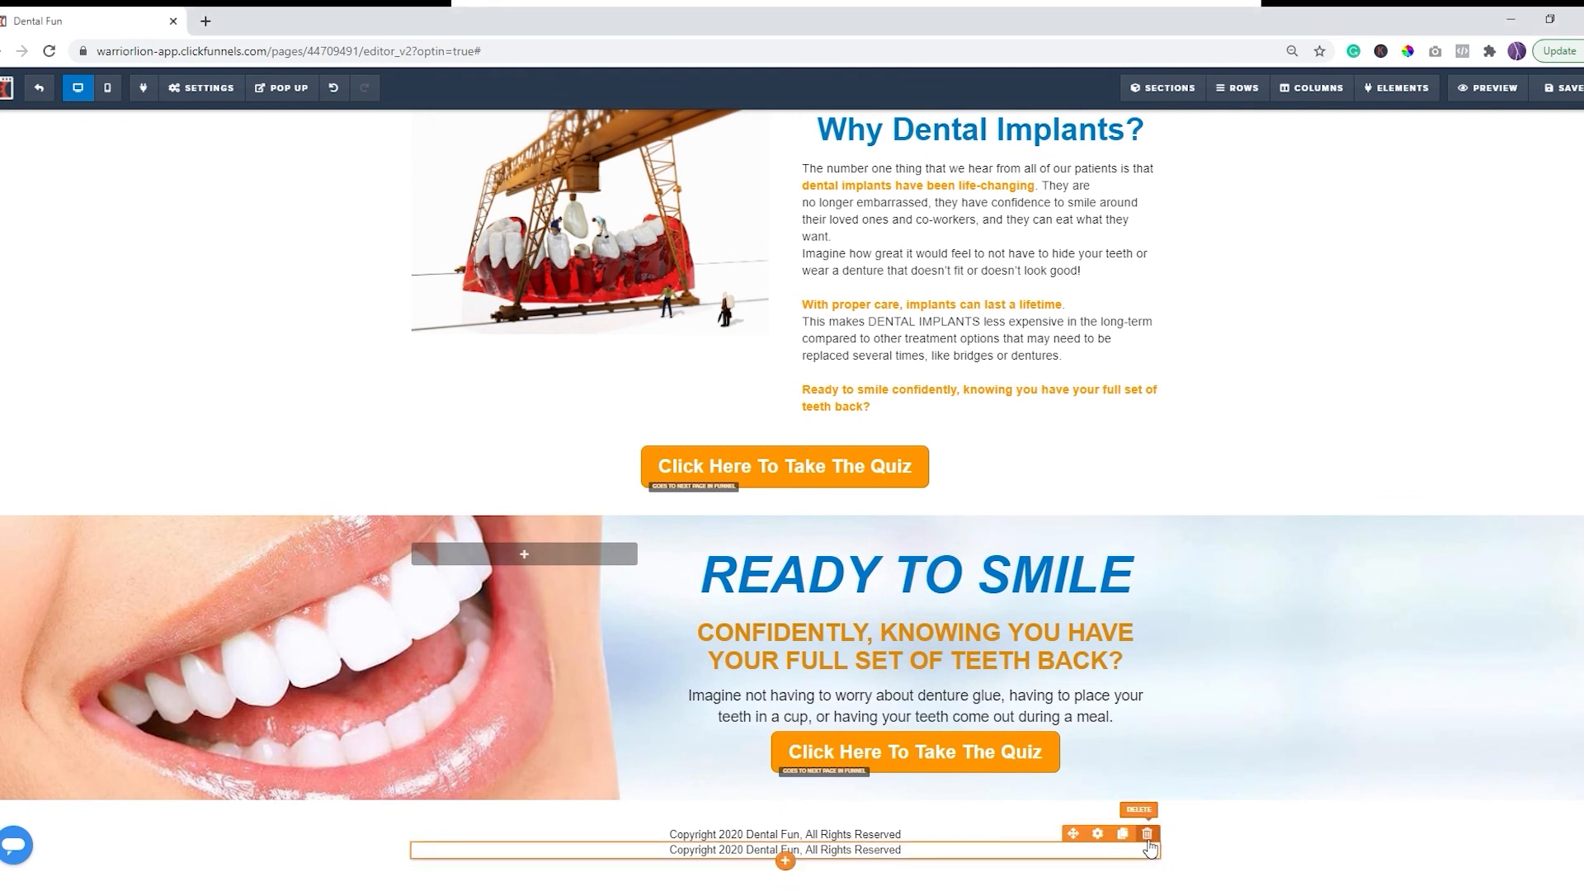
key(Return)
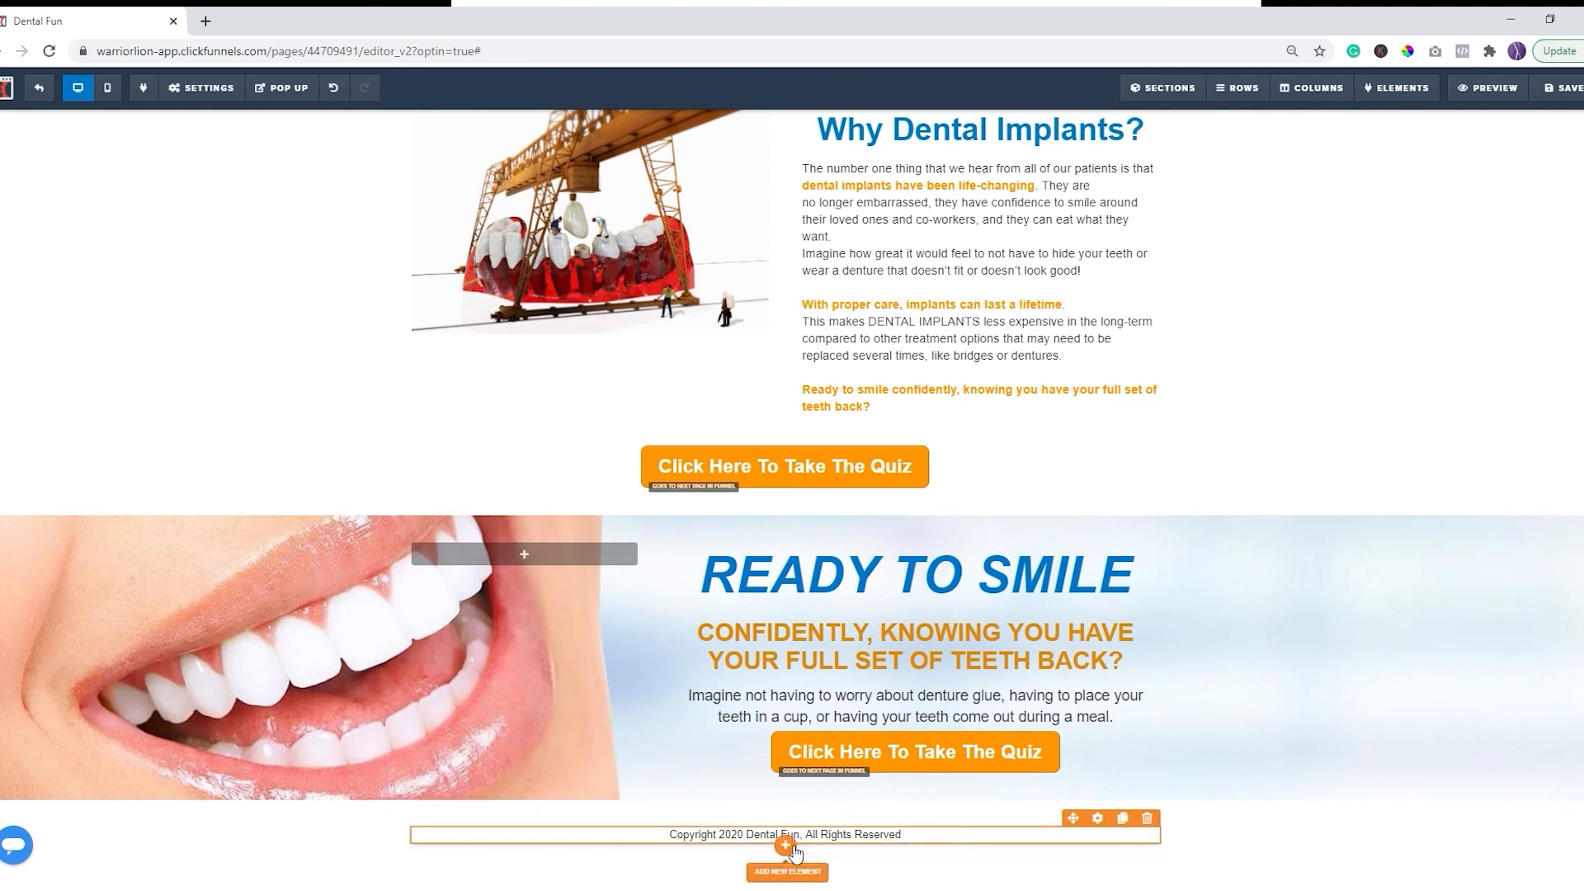
Step: Add a navigation element directly below the copyright paragraph in the footer
click(790, 847)
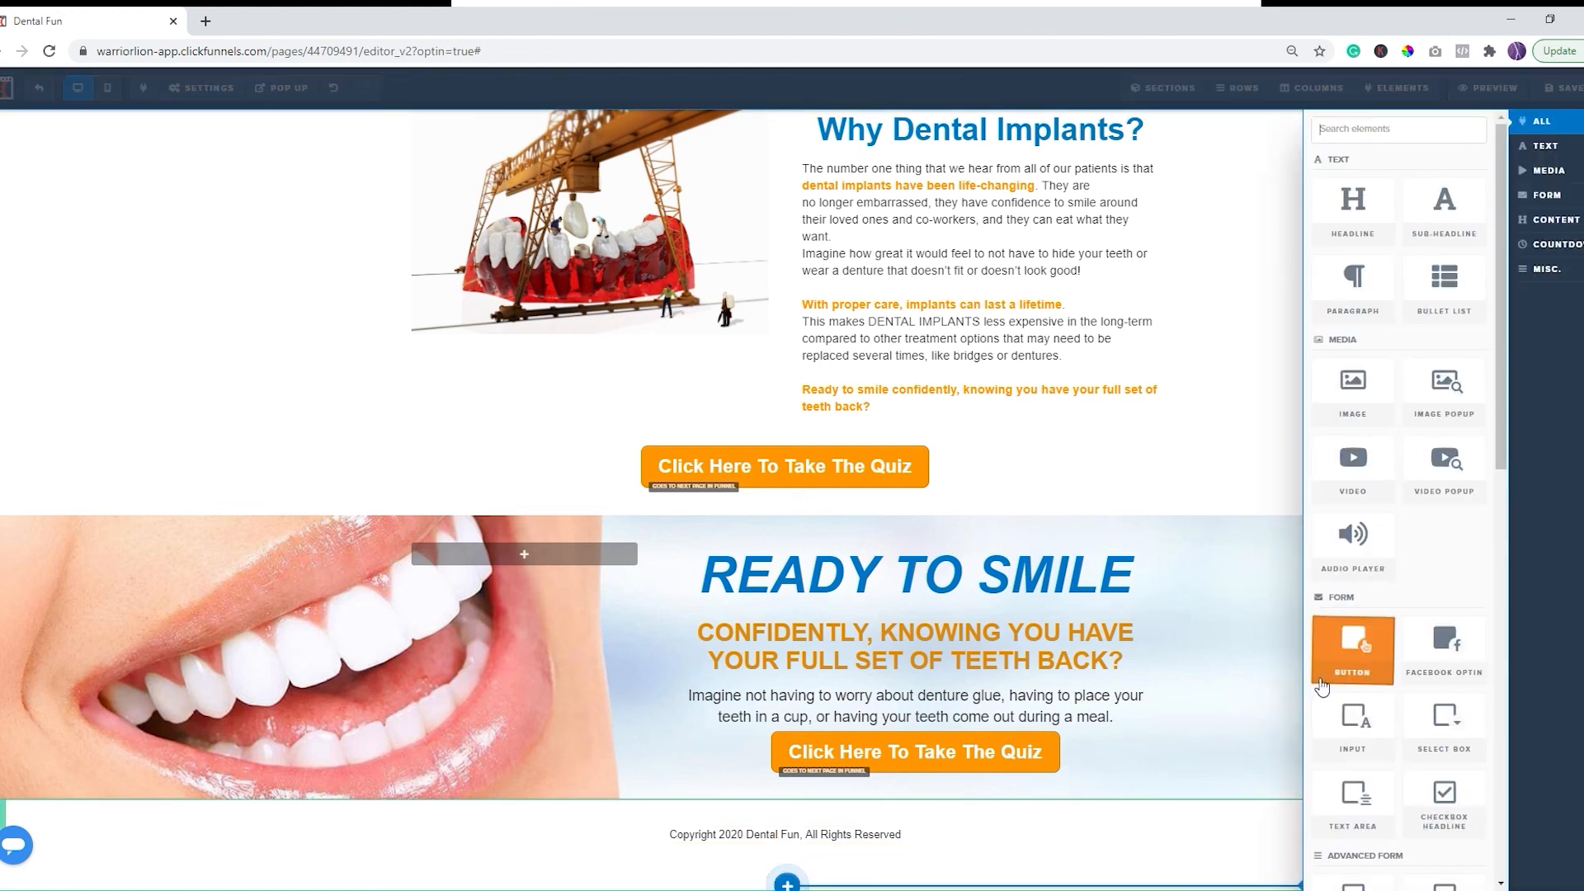
scroll(1431, 538, down, 3)
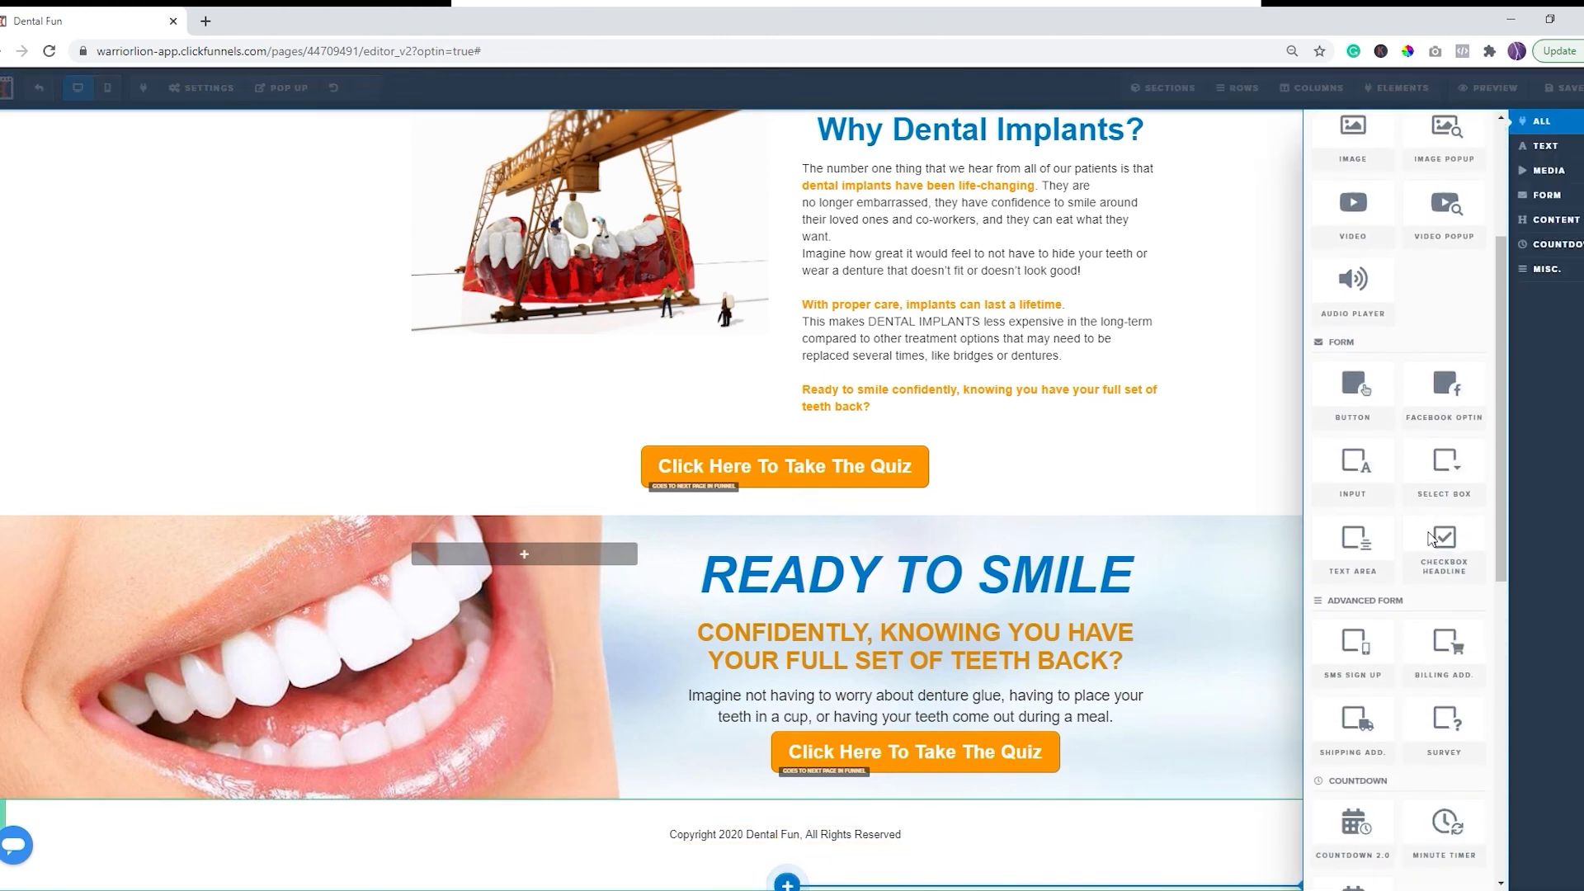
scroll(1440, 569, down, 1)
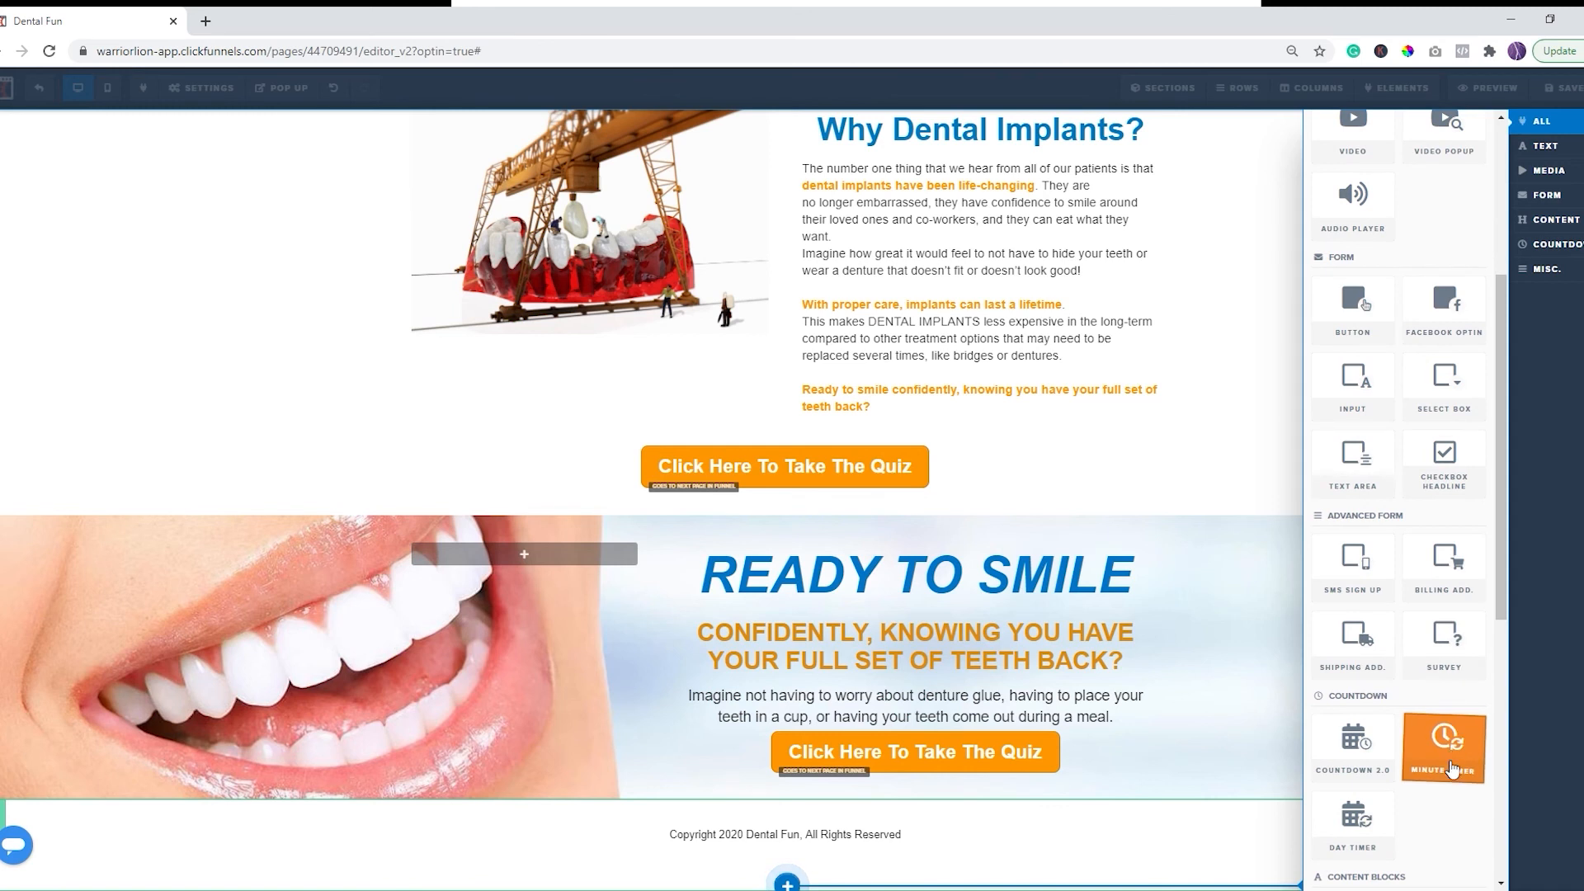
scroll(1452, 804, down, 6)
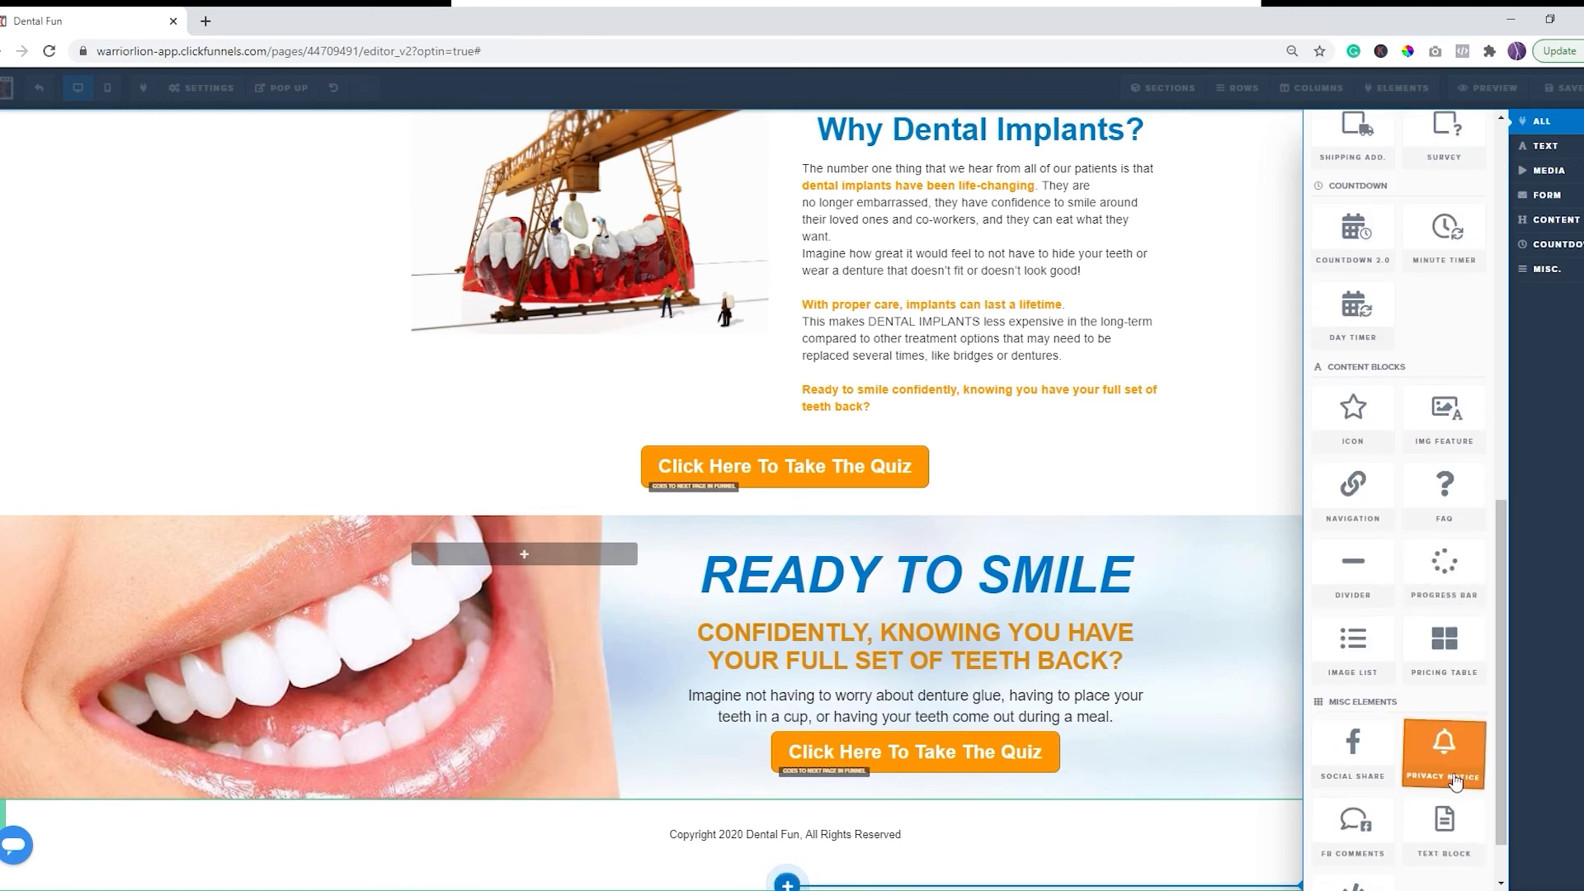
scroll(1452, 776, down, 1)
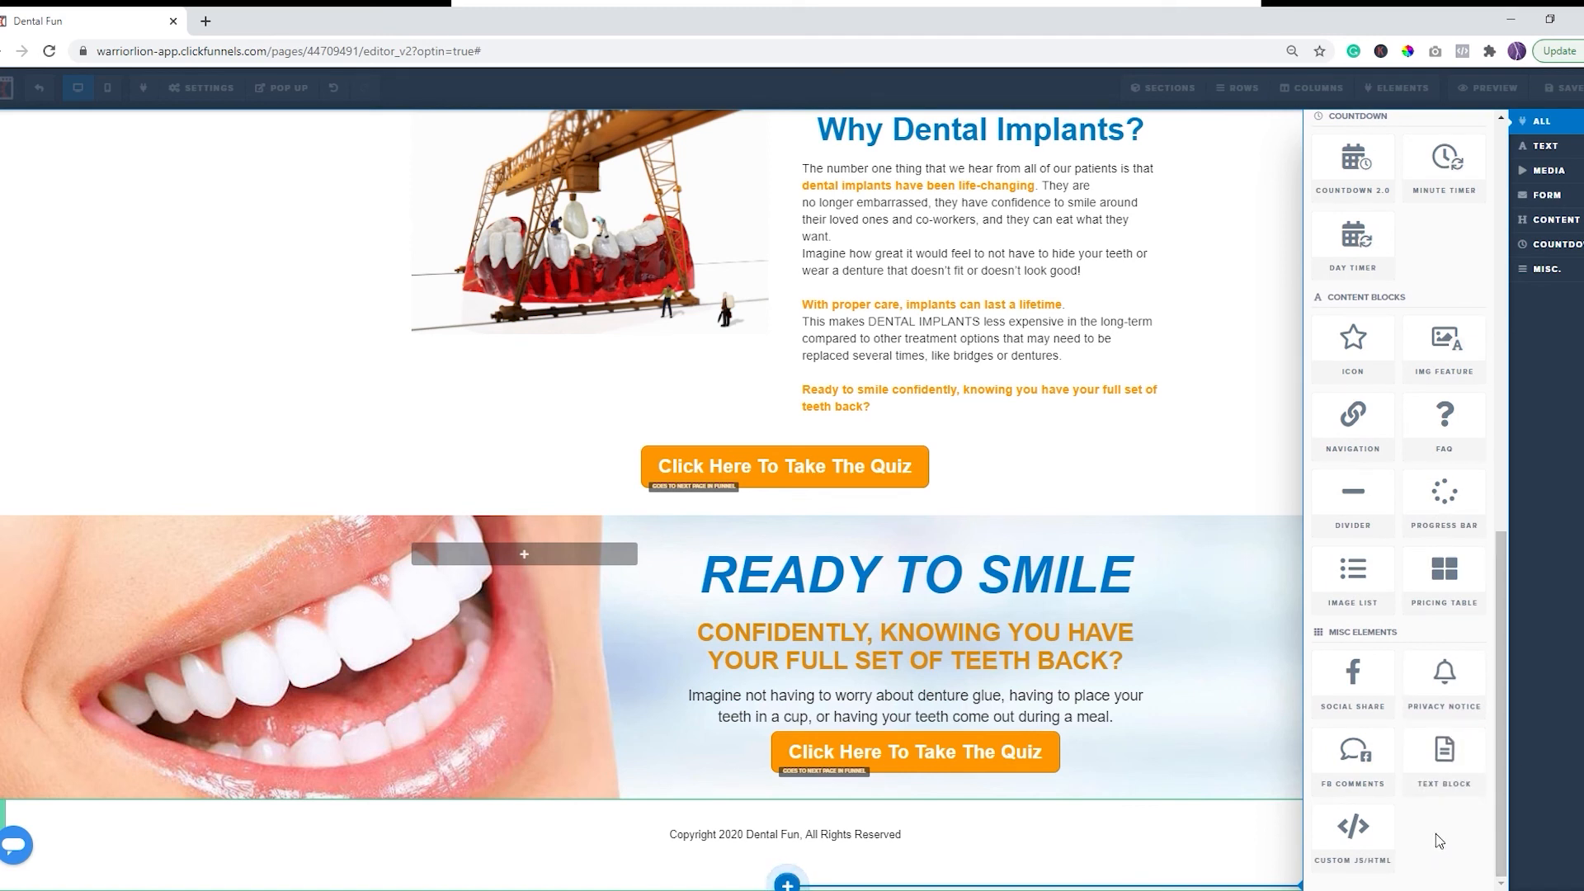
click(1362, 430)
scroll(1255, 774, down, 2)
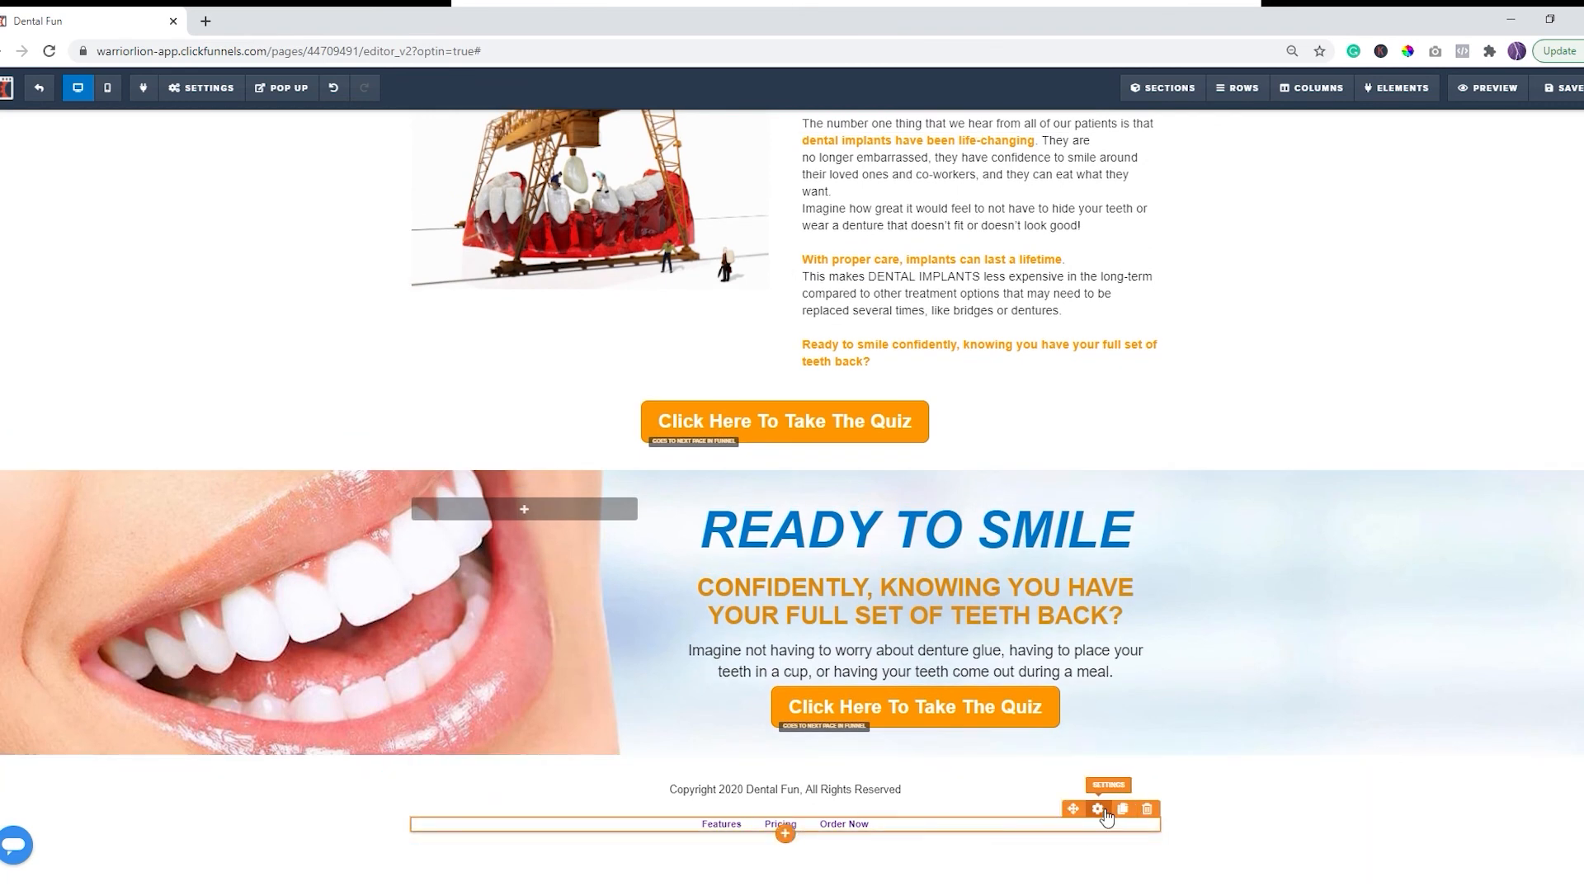
Step: Set the number of links in the footer navigation element to 2 Links
click(1101, 812)
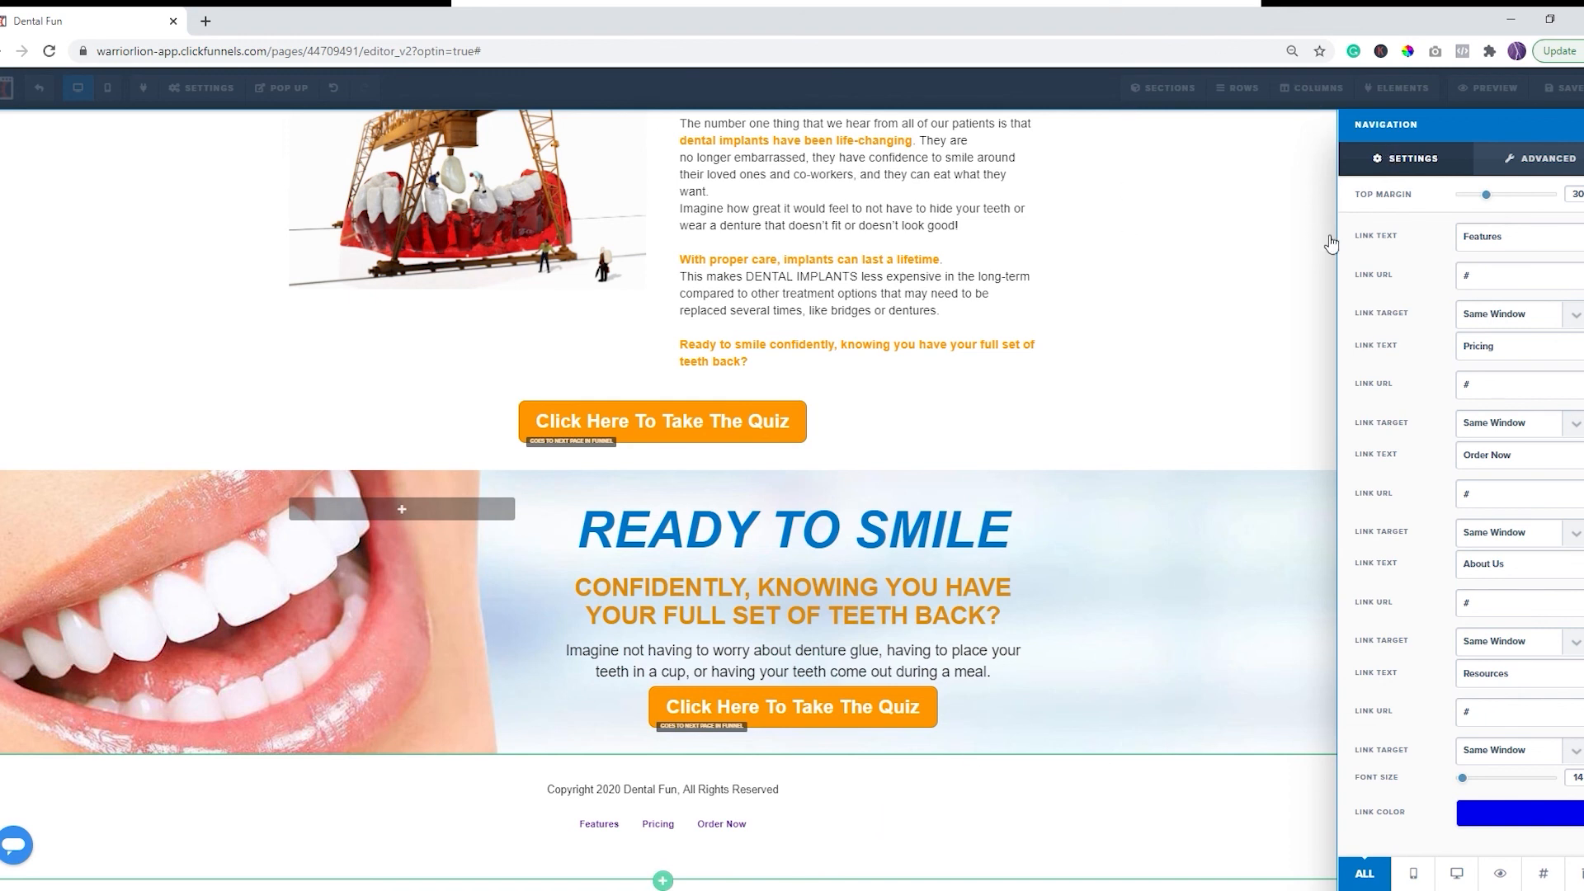
click(1565, 164)
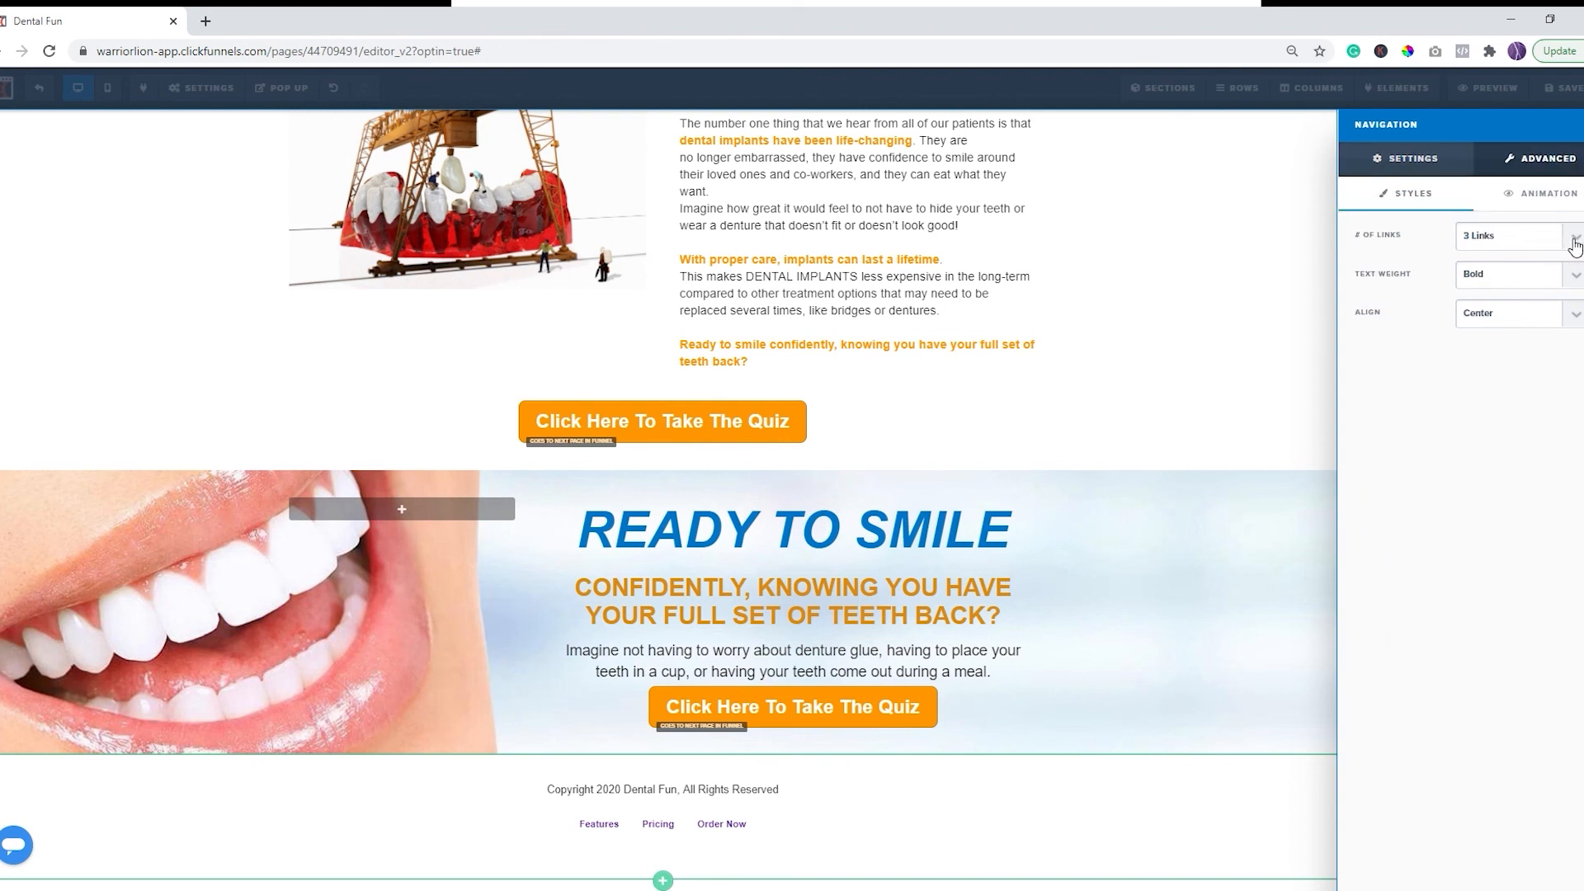
click(1521, 254)
Step: Replace the first footer navigation link's text with "Privacy Policy"
click(1410, 162)
double_click(1499, 239)
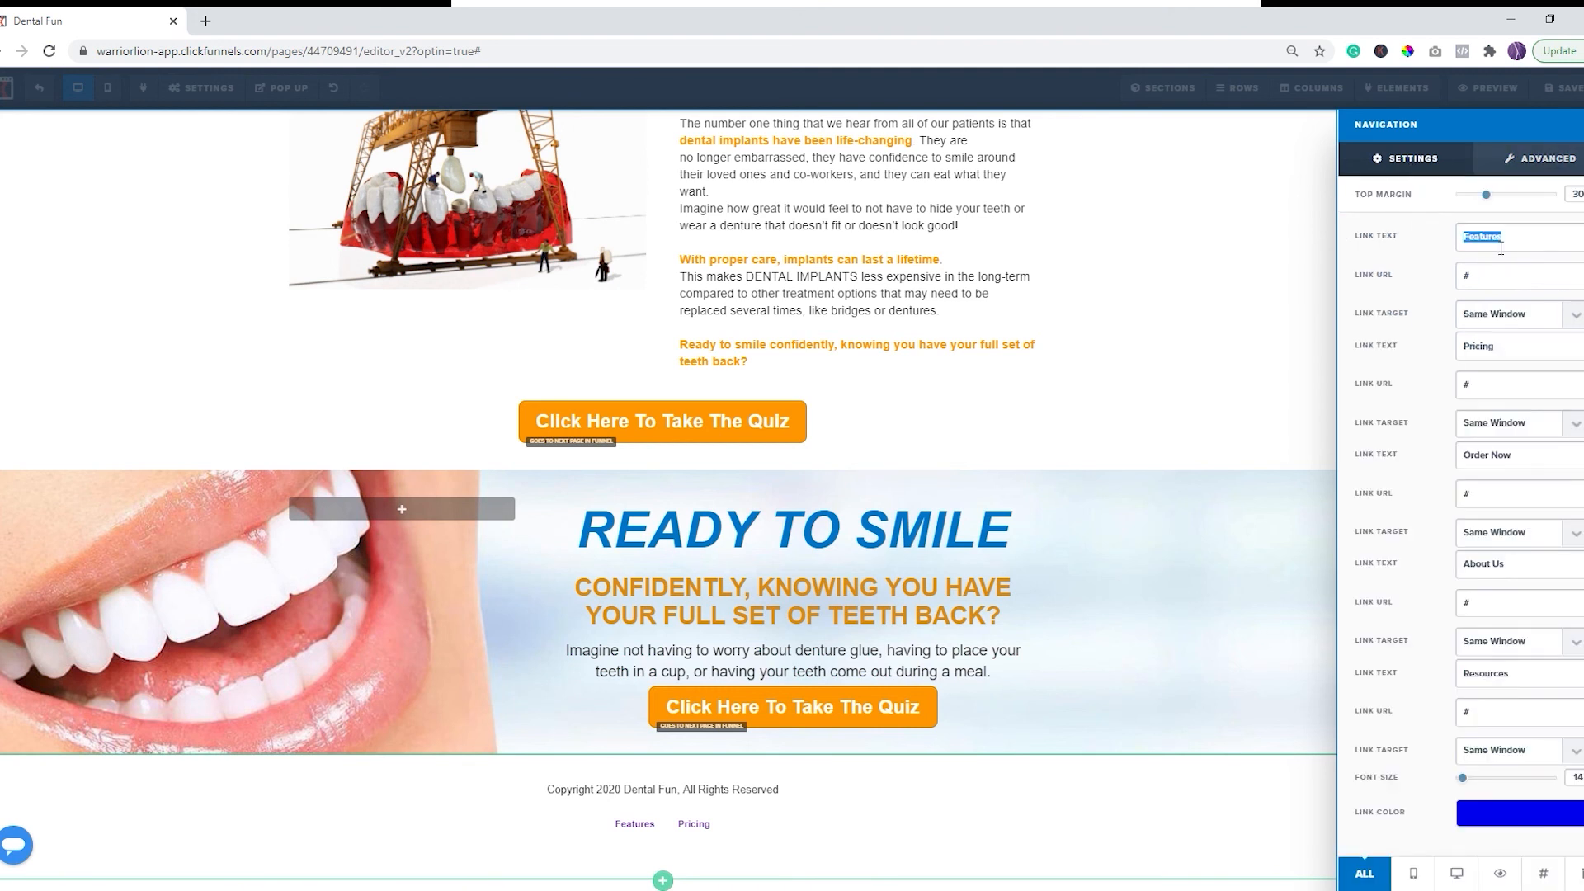
text(Priv)
key(BackSpace)
text(vacy Policy)
Step: Clear the URL of the Privacy Policy link and set its link target to New Window
click(1503, 282)
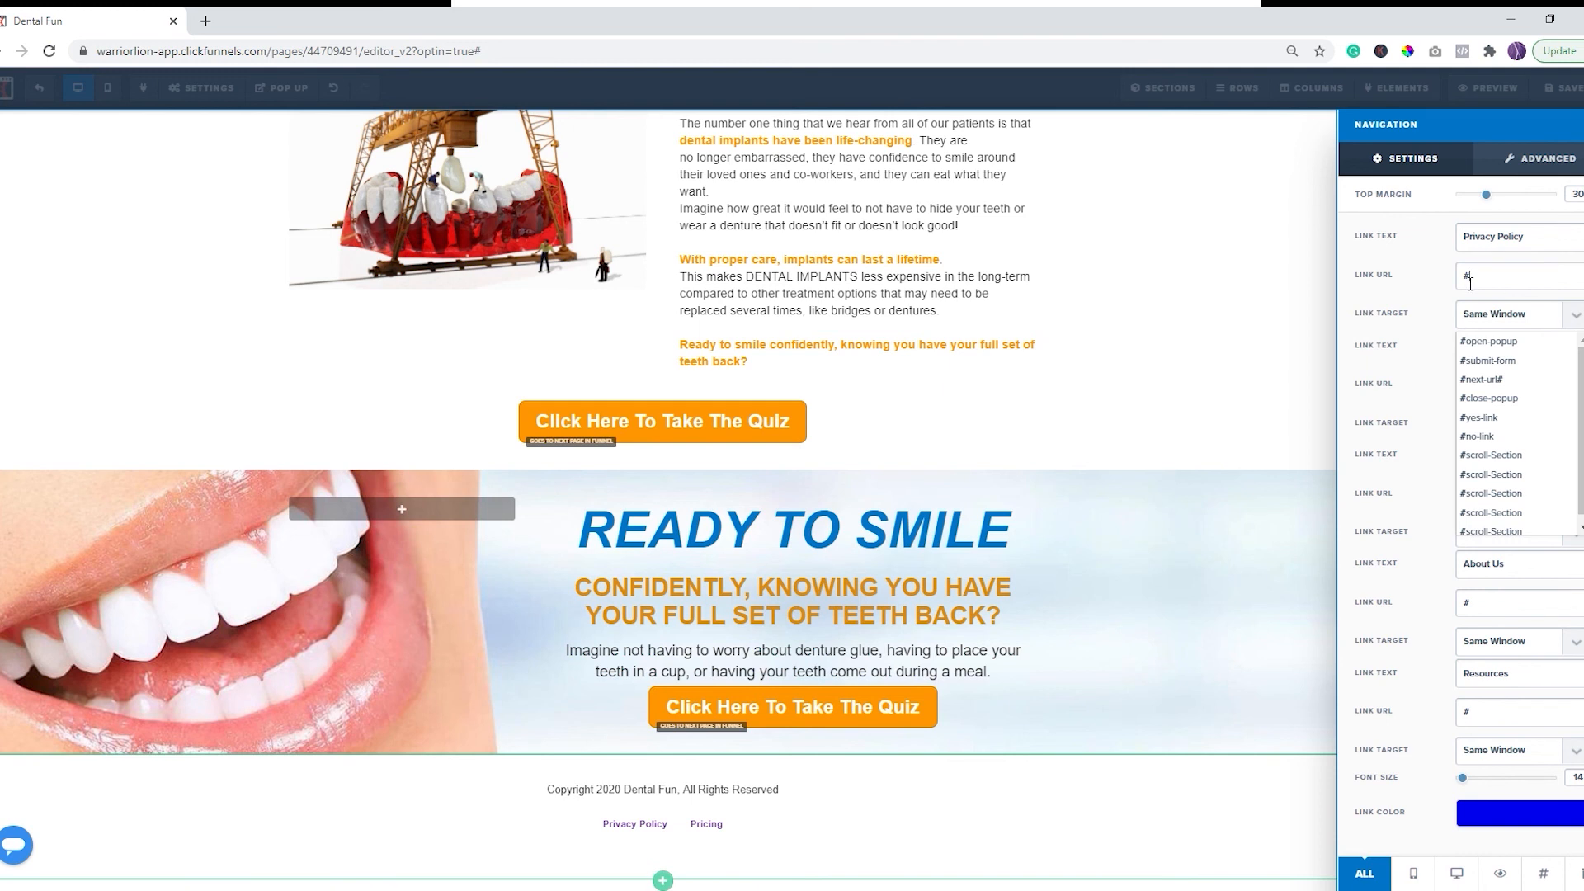
double_click(1488, 280)
key(BackSpace)
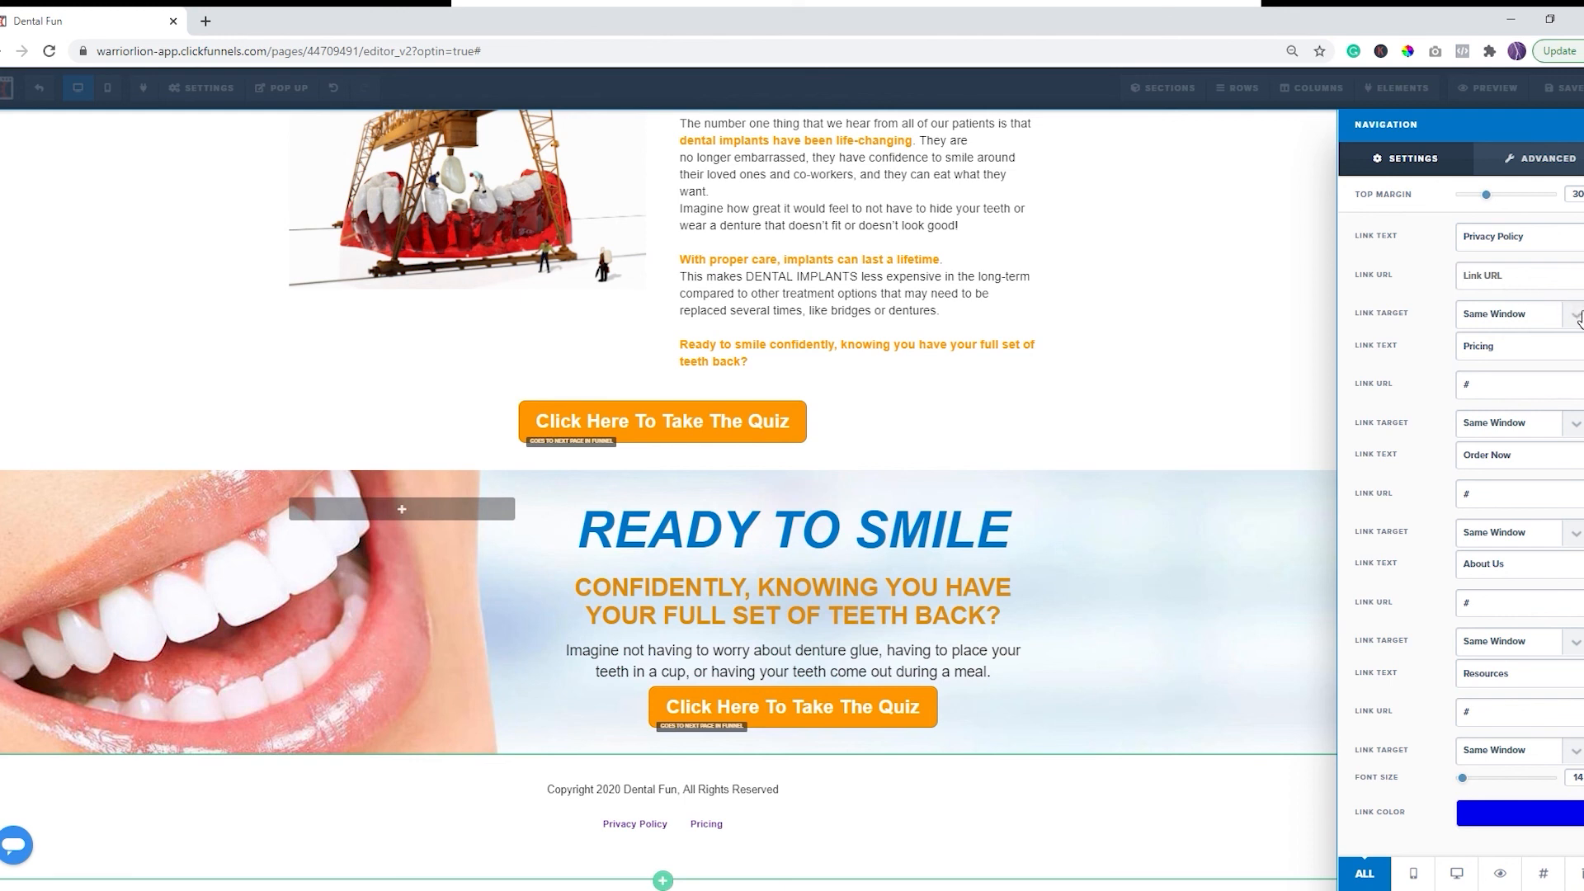
click(1495, 351)
Step: Configure the second footer link with the text "Terms & Conditions", an empty URL and New Window as its target
double_click(1487, 347)
text(Terms & Conditions)
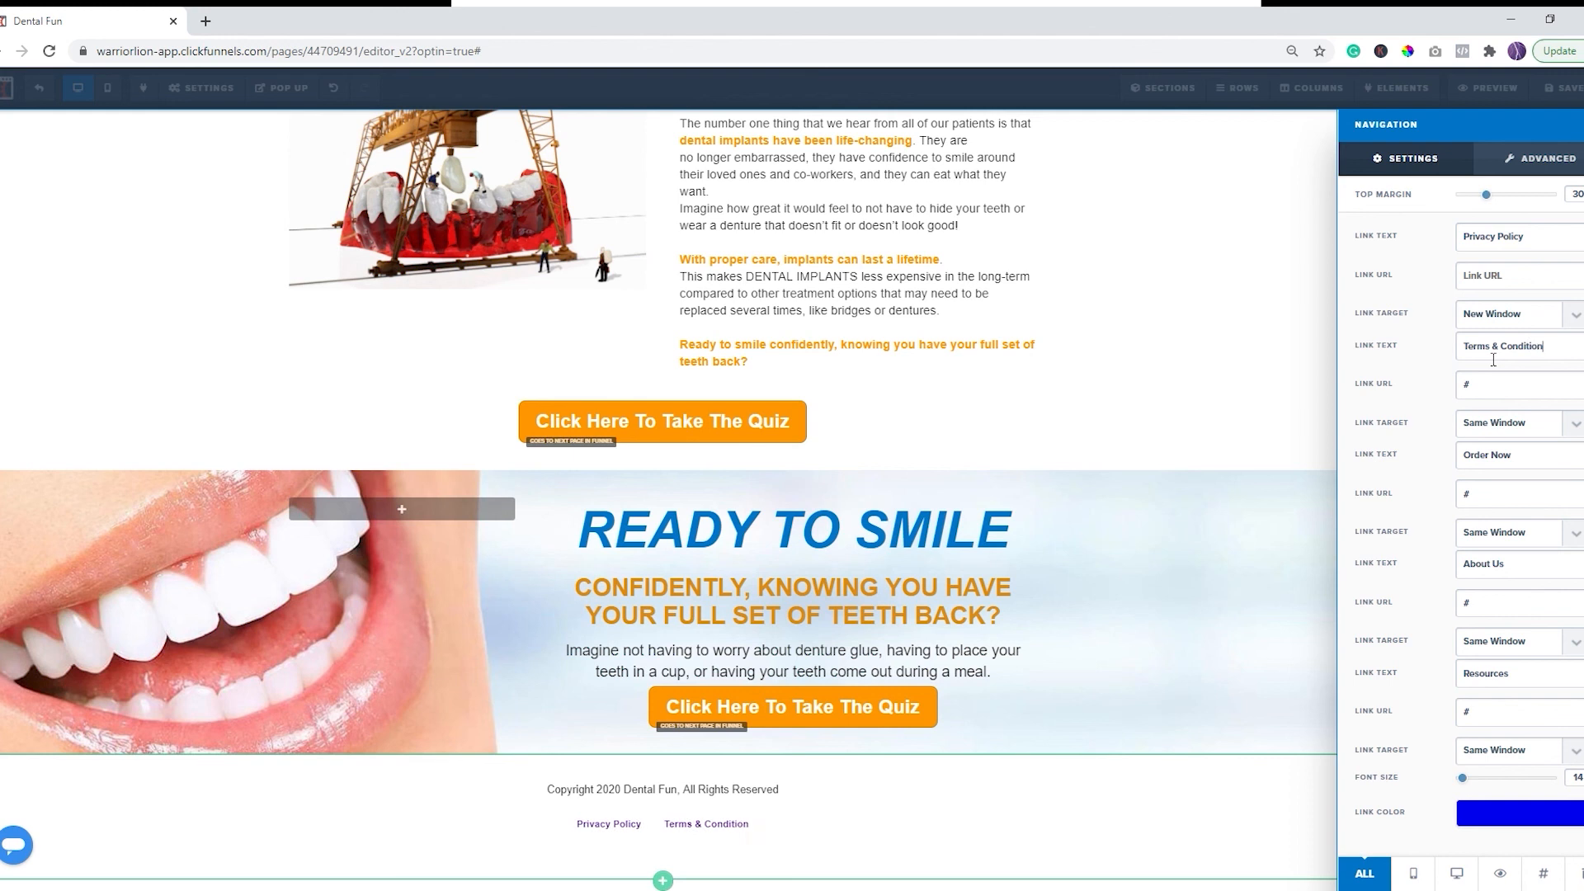
click(1484, 386)
key(BackSpace)
click(1574, 424)
click(1554, 461)
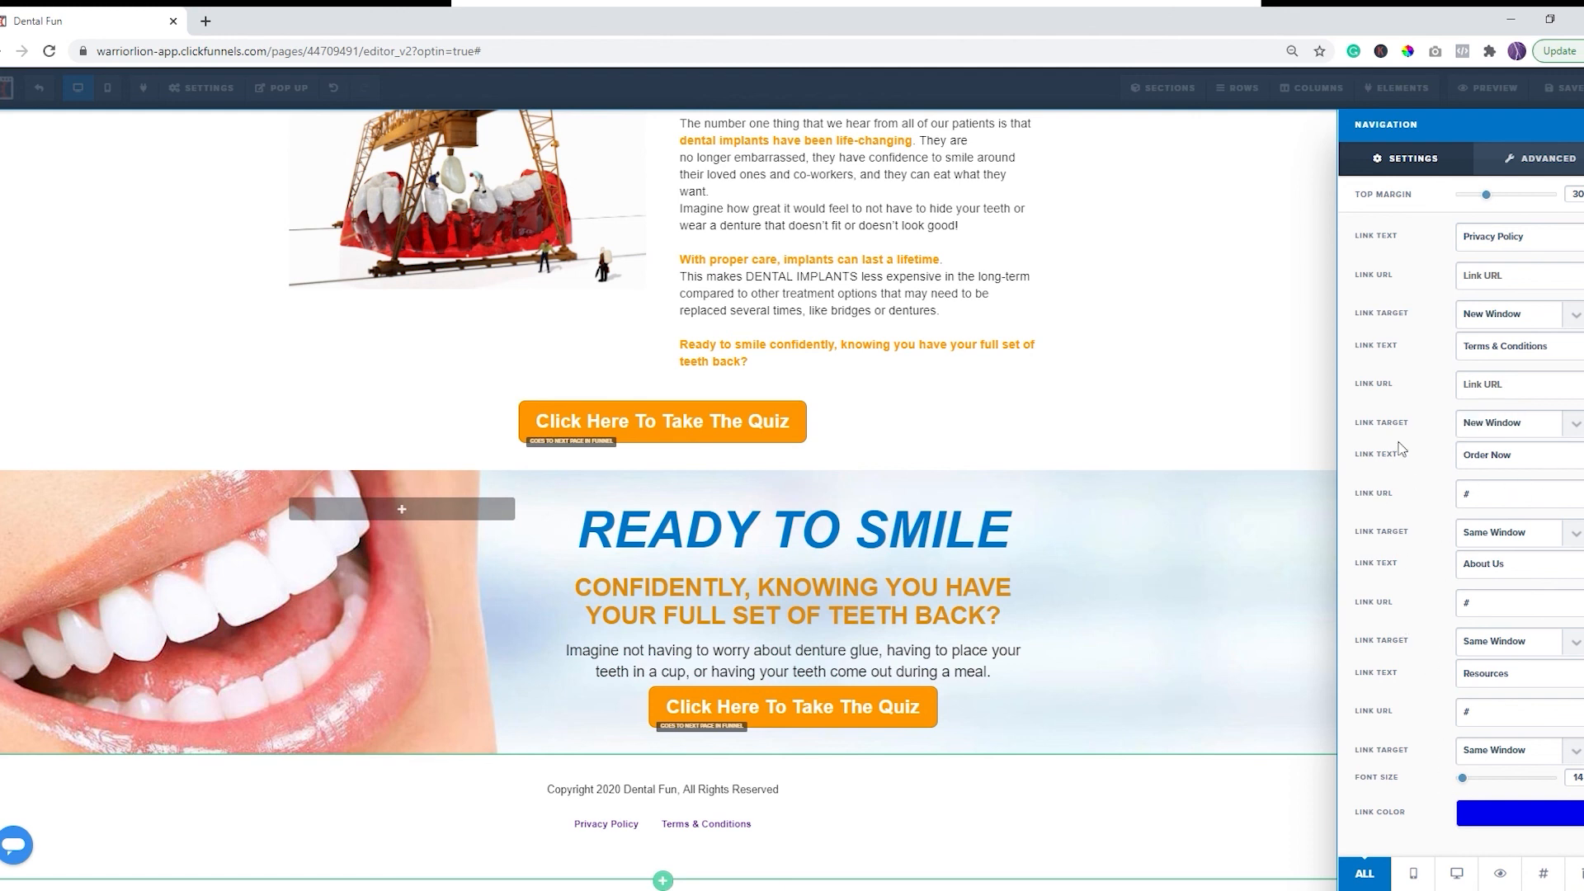
Step: Set the link color of the footer navigation to dark navy #062147 and close its settings
click(1539, 161)
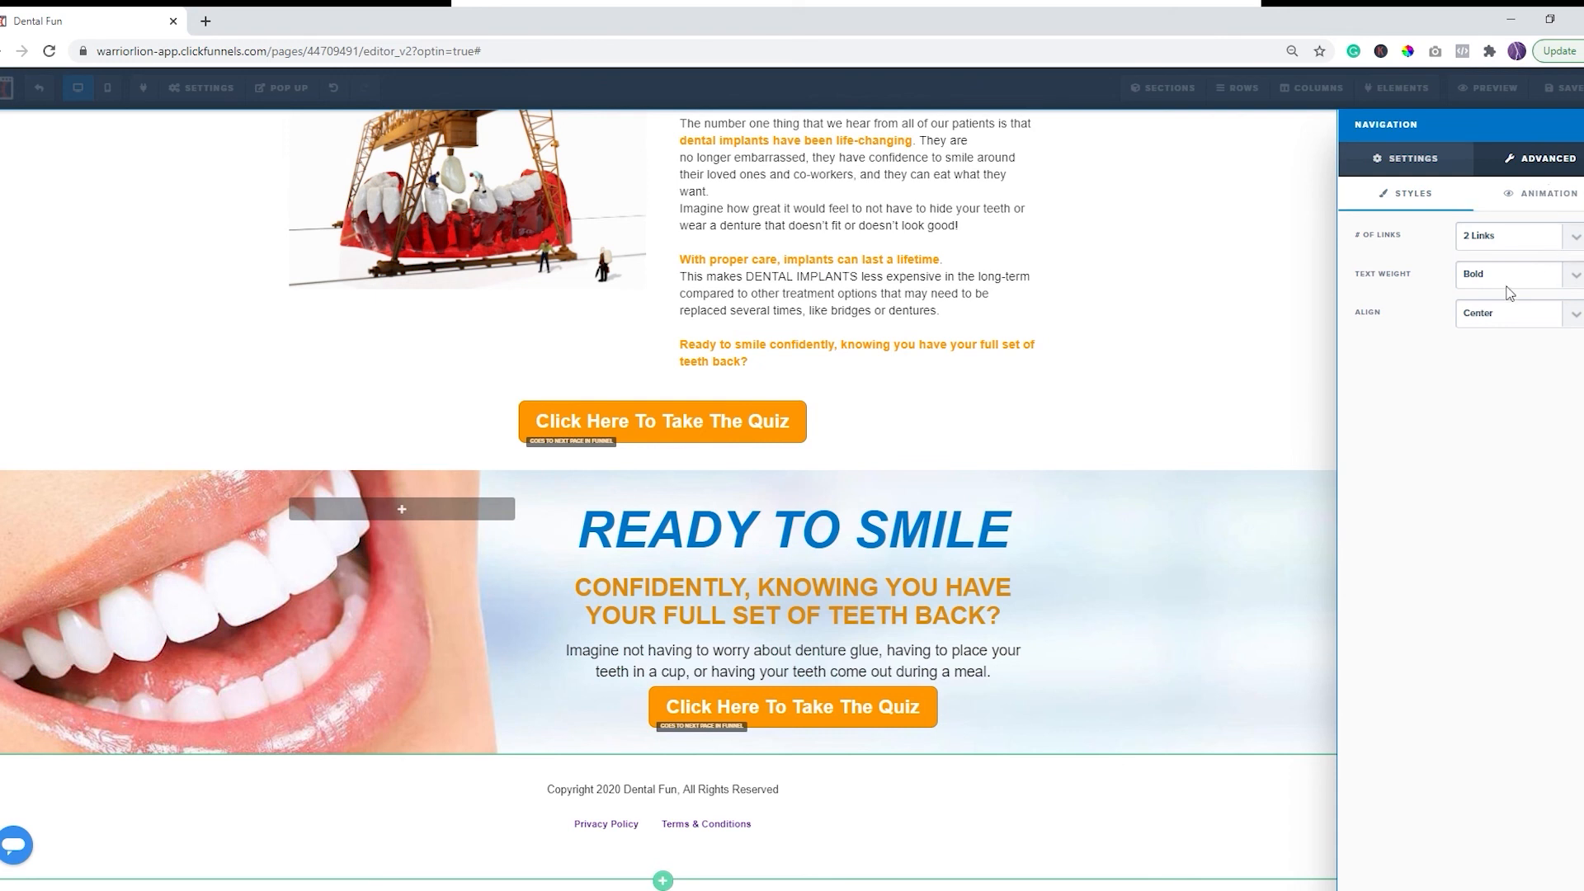
click(1409, 165)
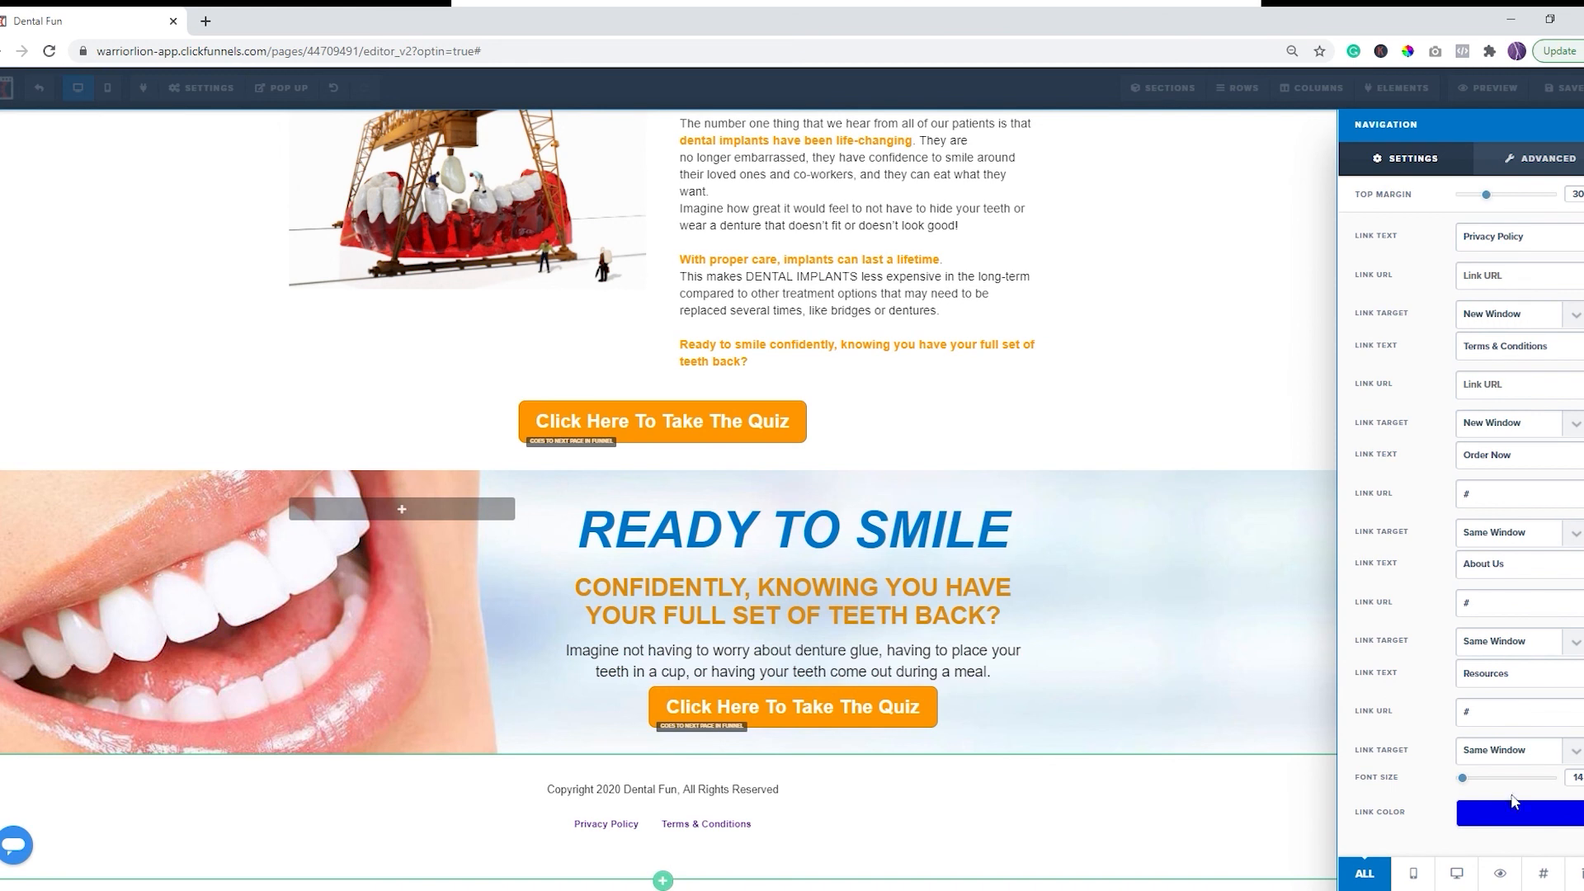
click(1506, 817)
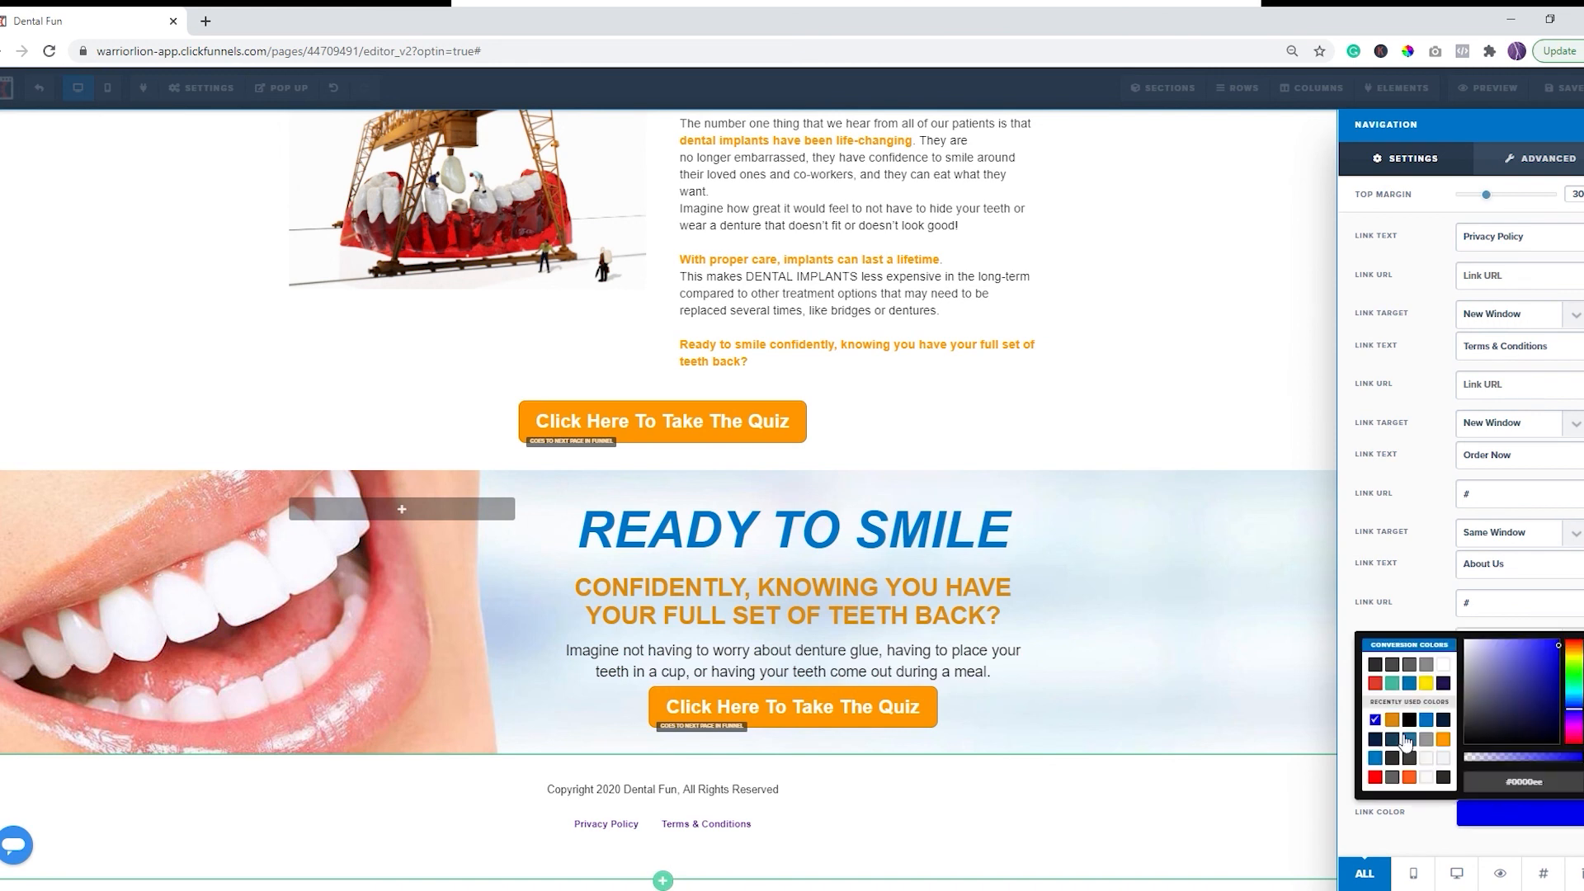
click(1374, 739)
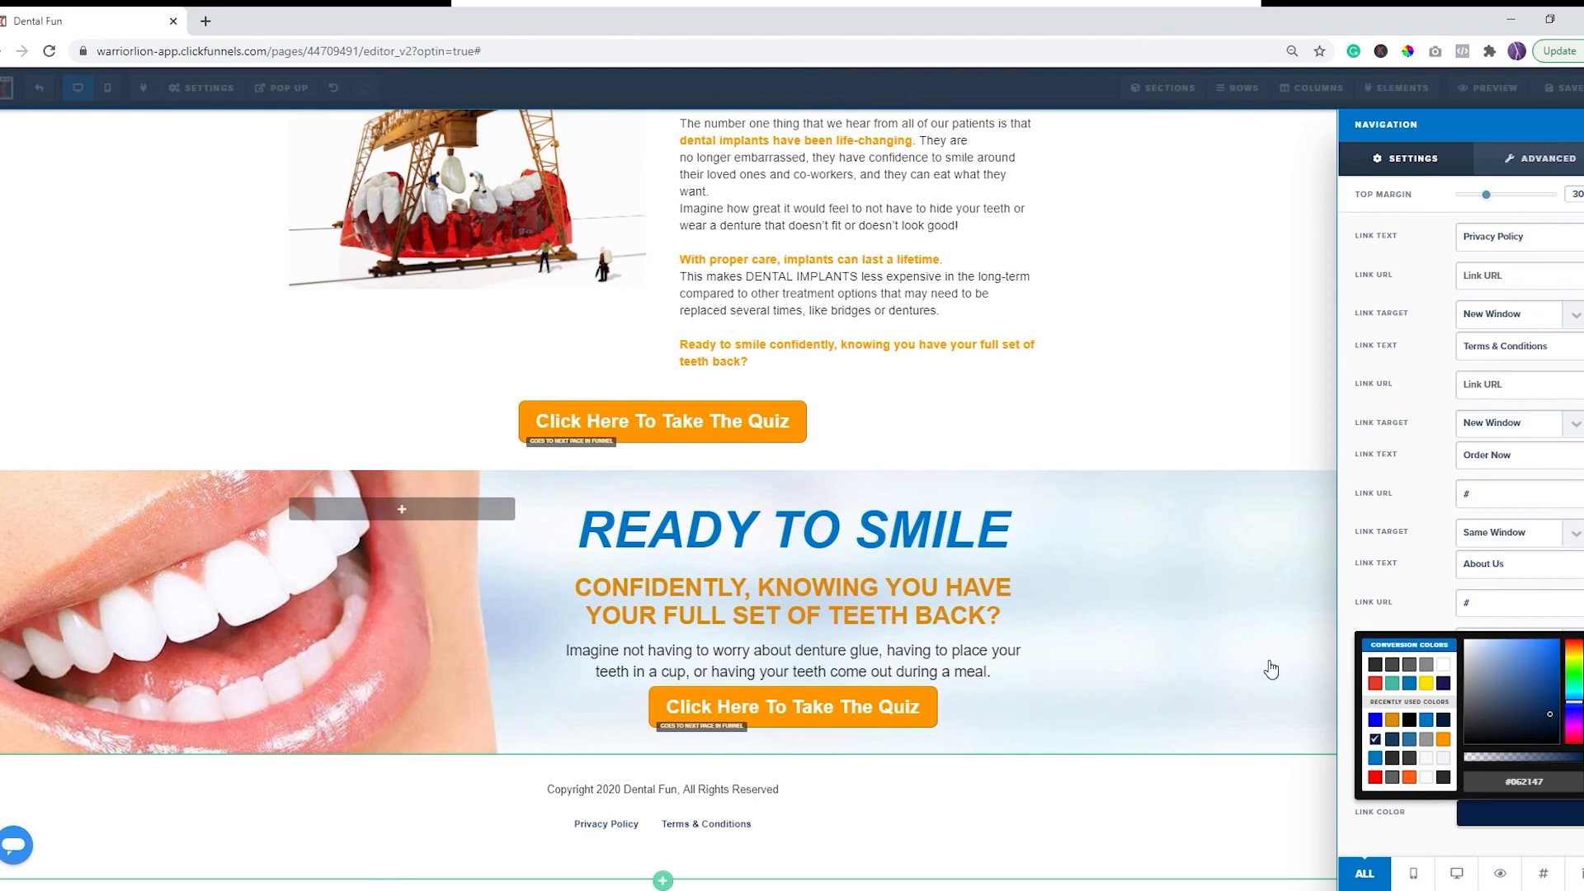
click(1250, 780)
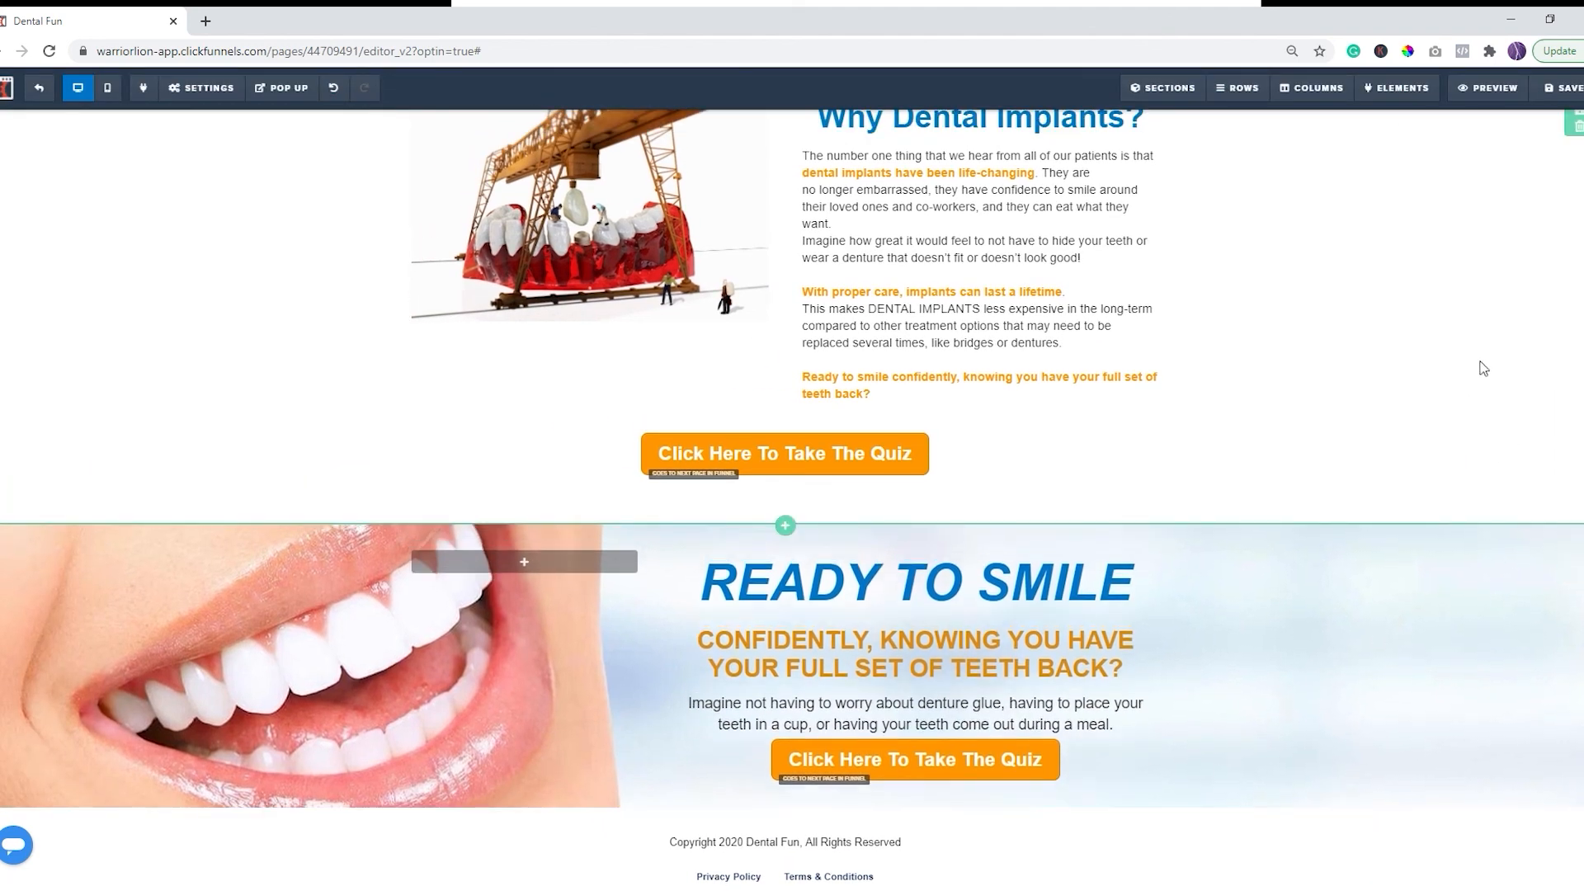
Step: Save the landing page and review it from the hero section down to the footer
click(1562, 87)
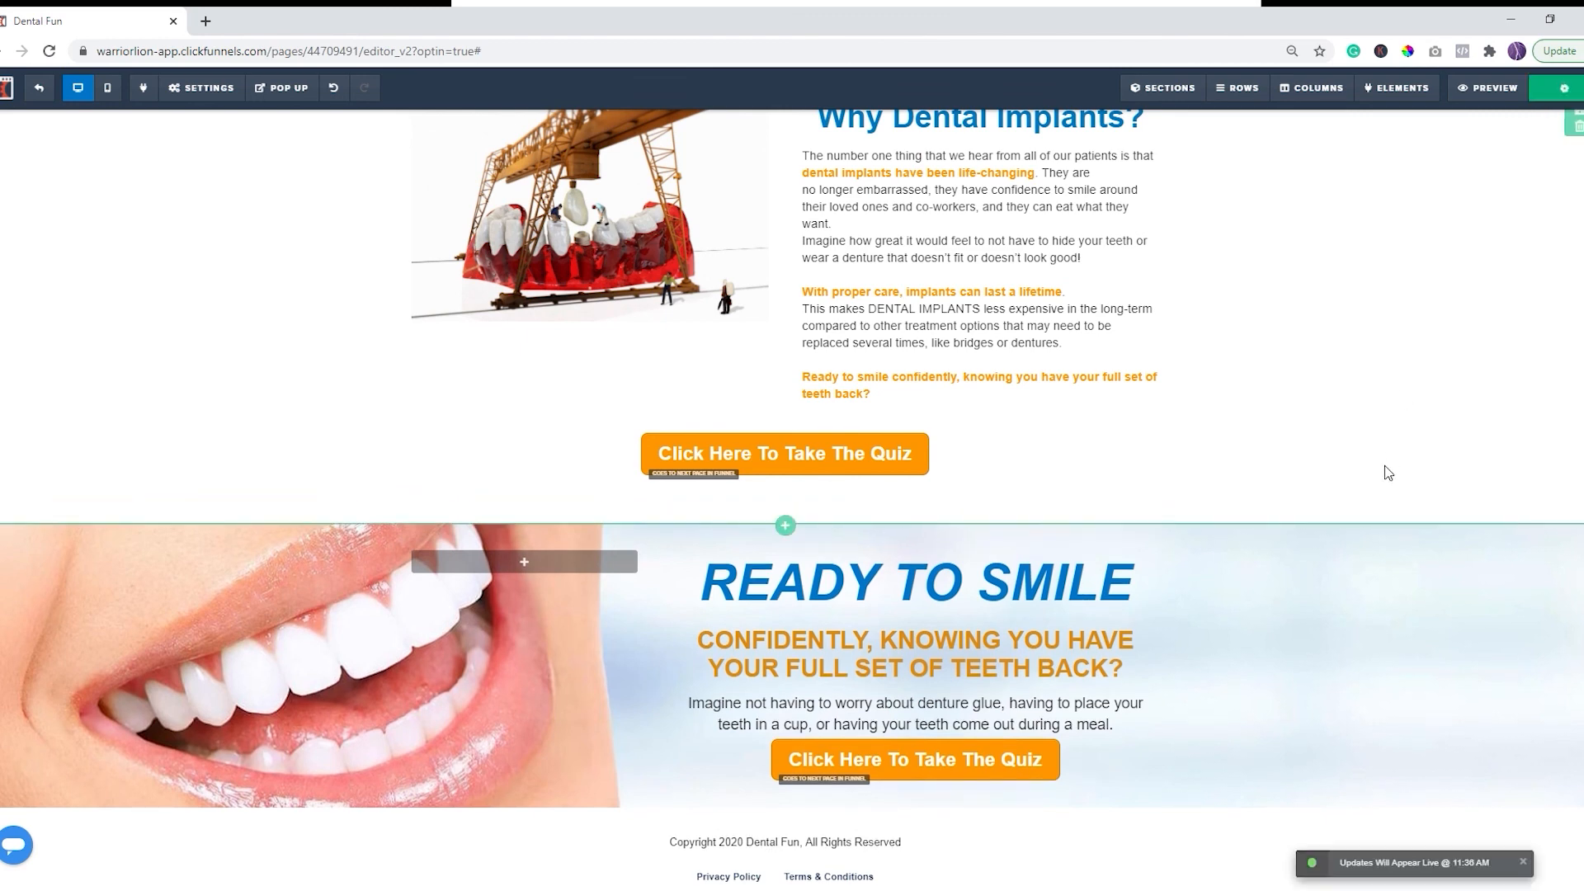
scroll(1389, 473, up, 7)
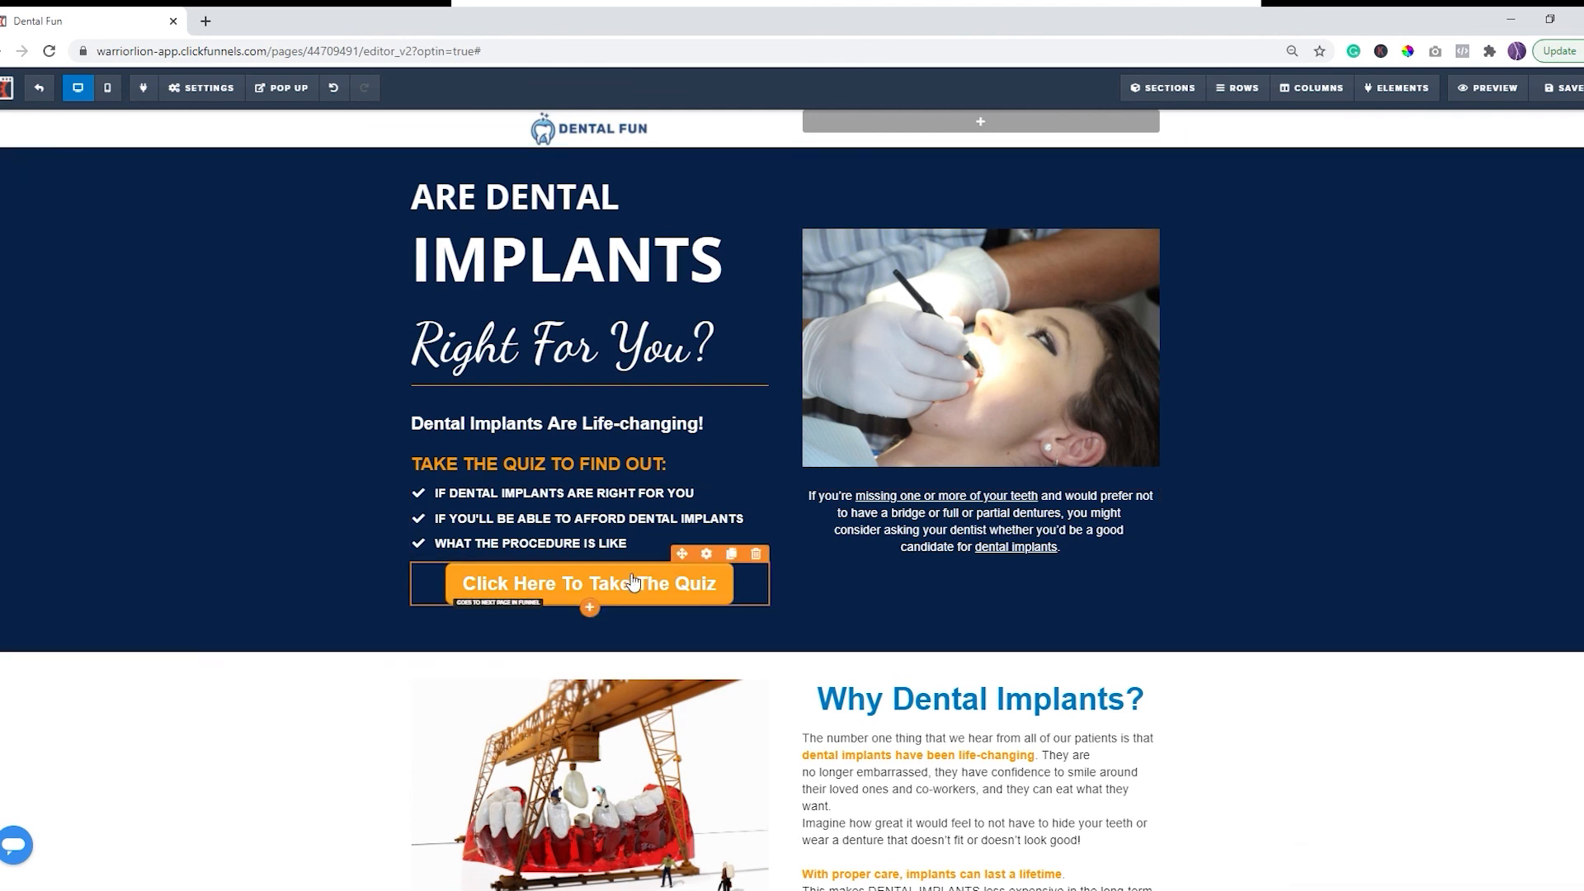
scroll(632, 582, down, 7)
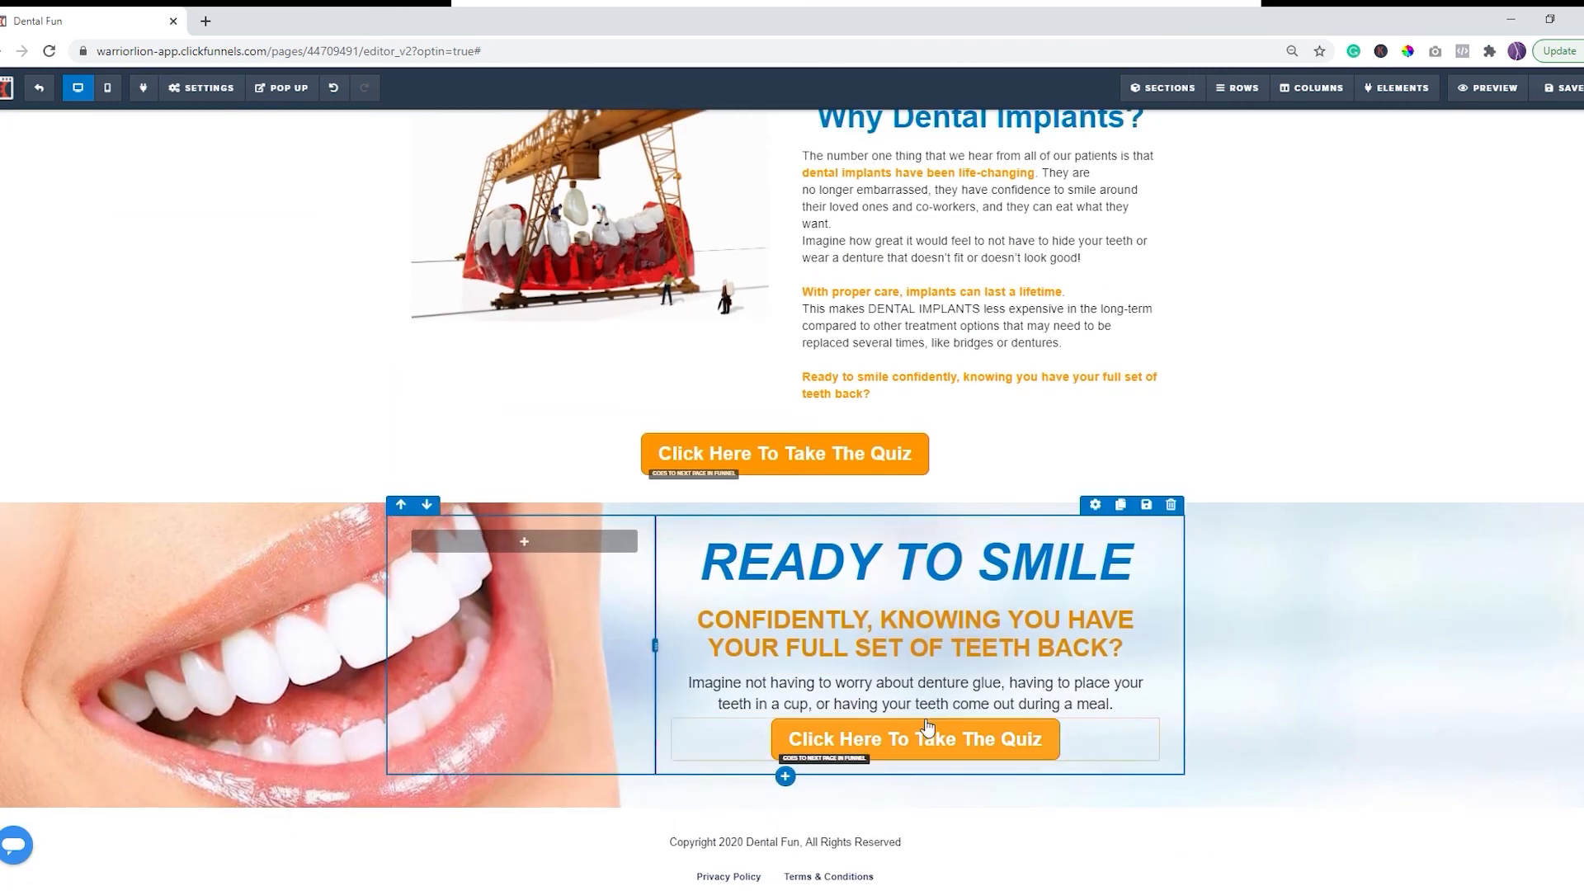